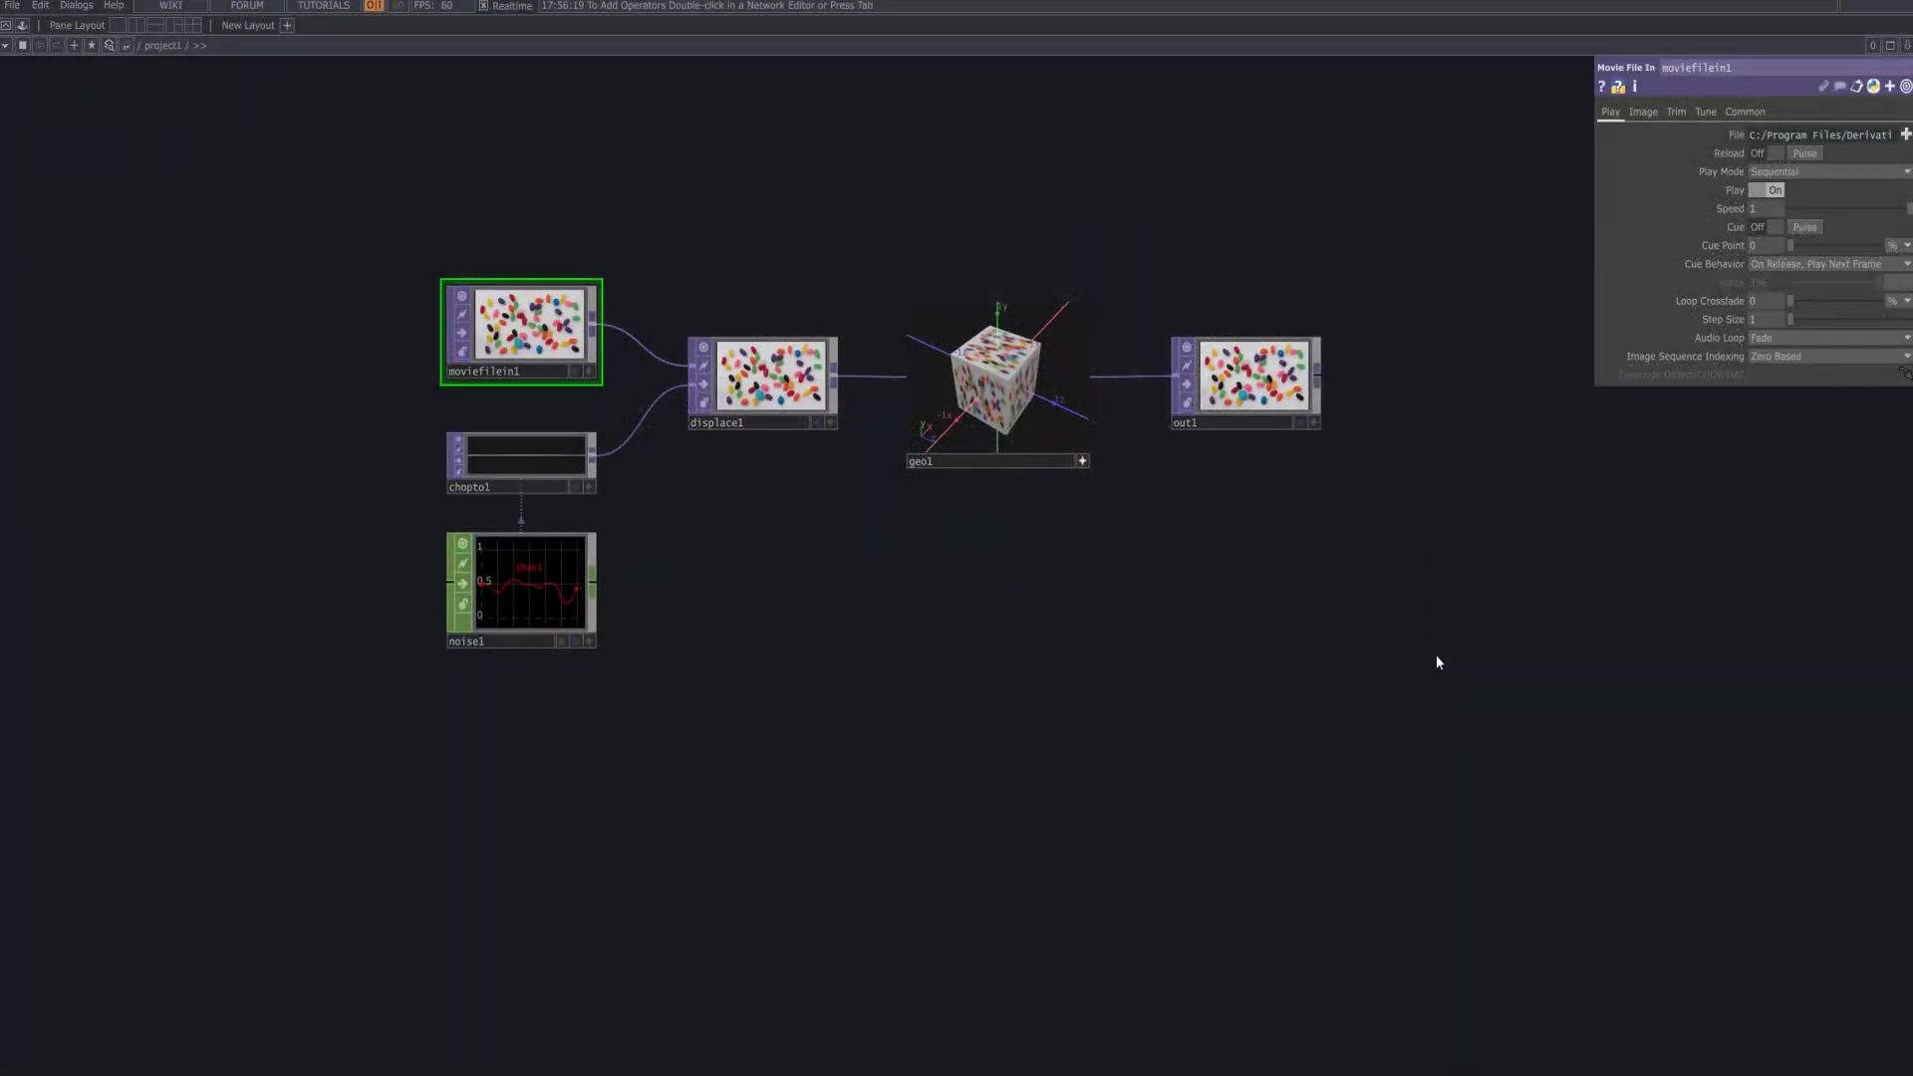
- Delete all the default operators from the project network and add a Movie File In TOP
drag(1414, 675, 465, 295)
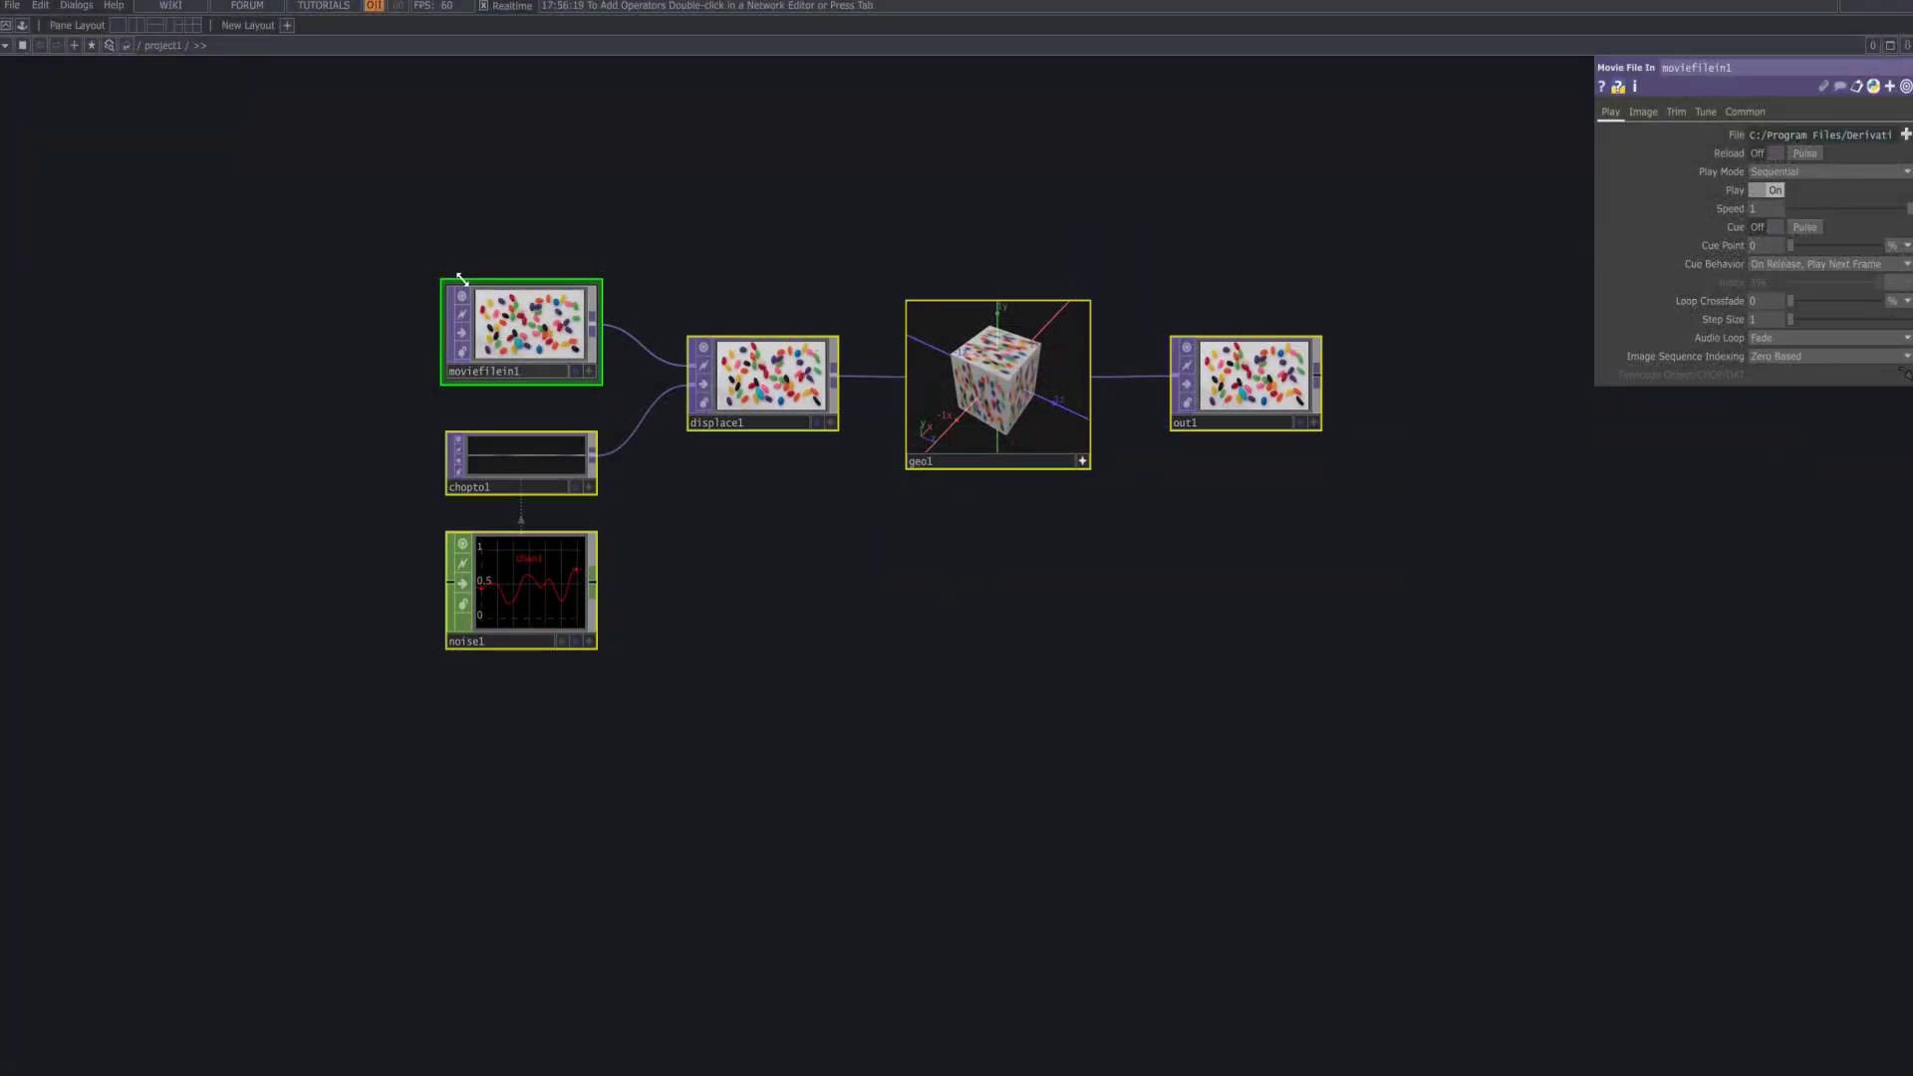
key(Delete)
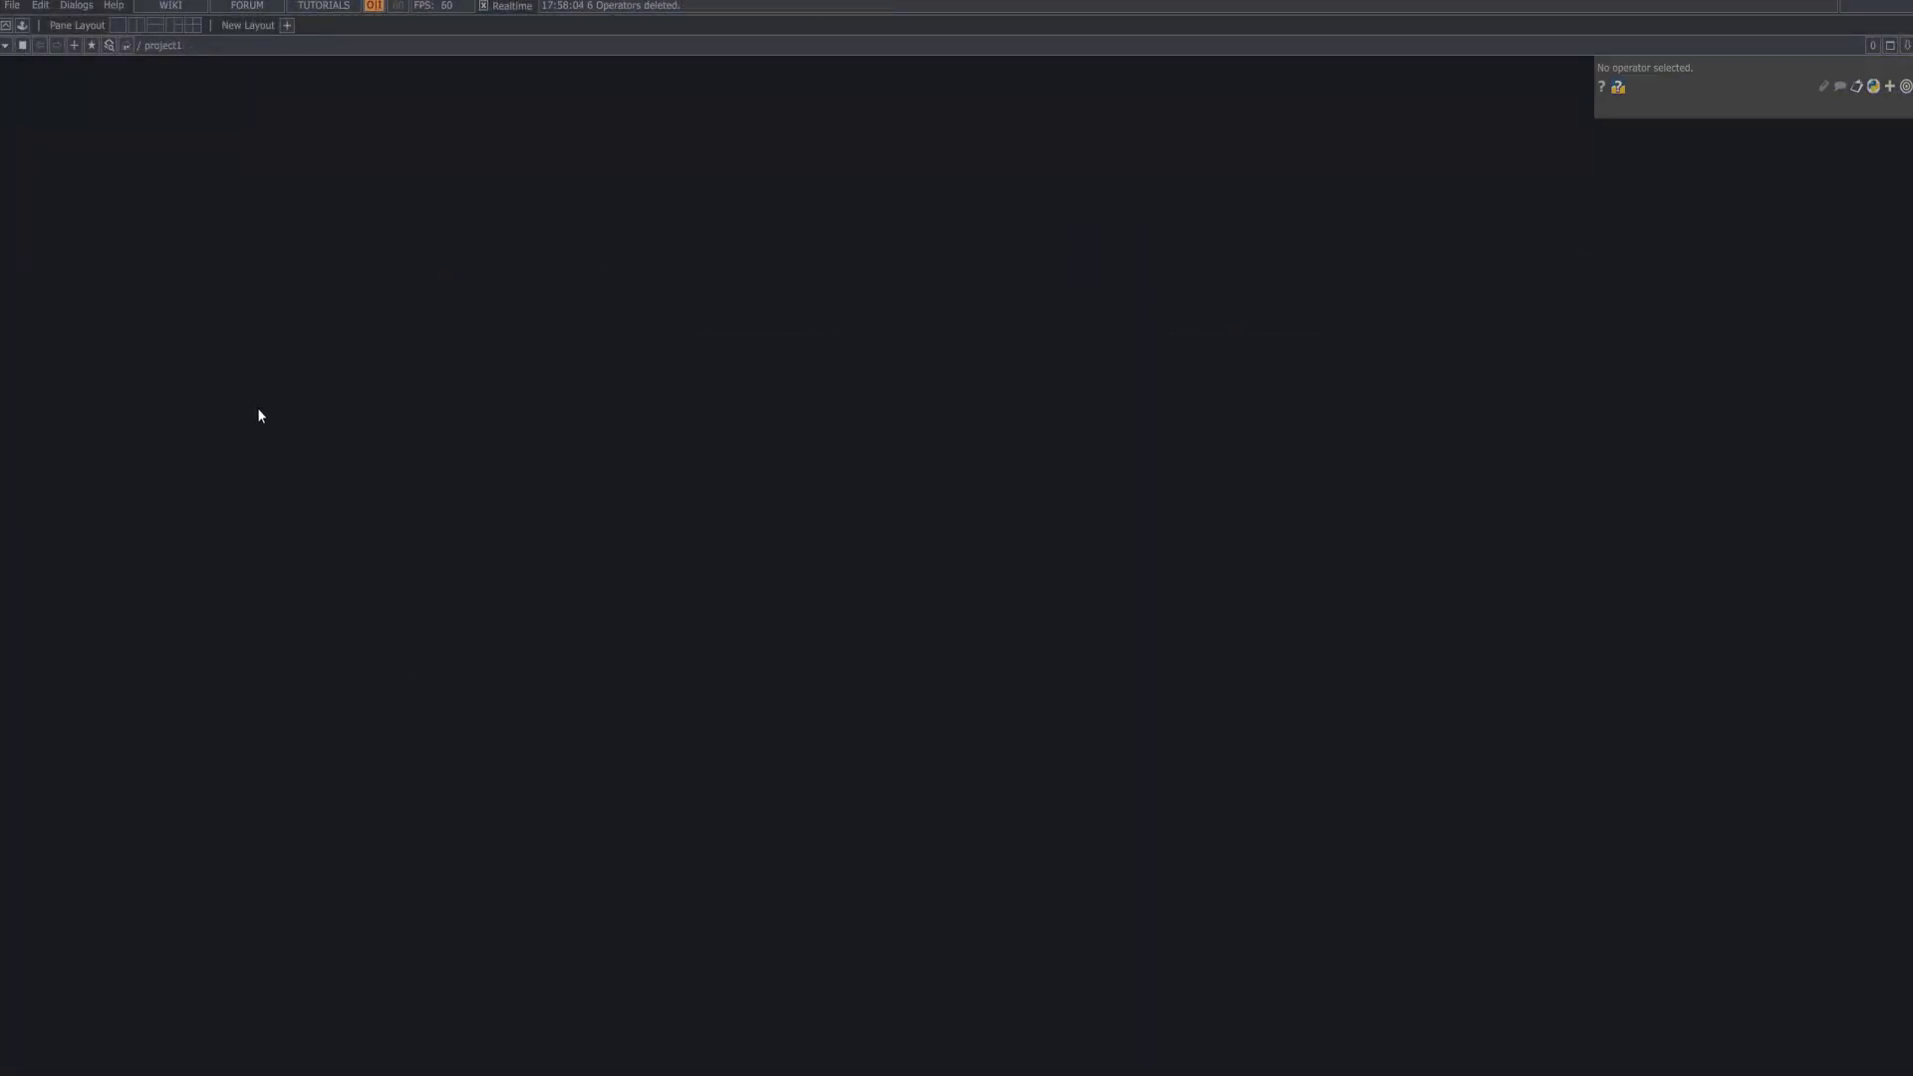
key(Tab)
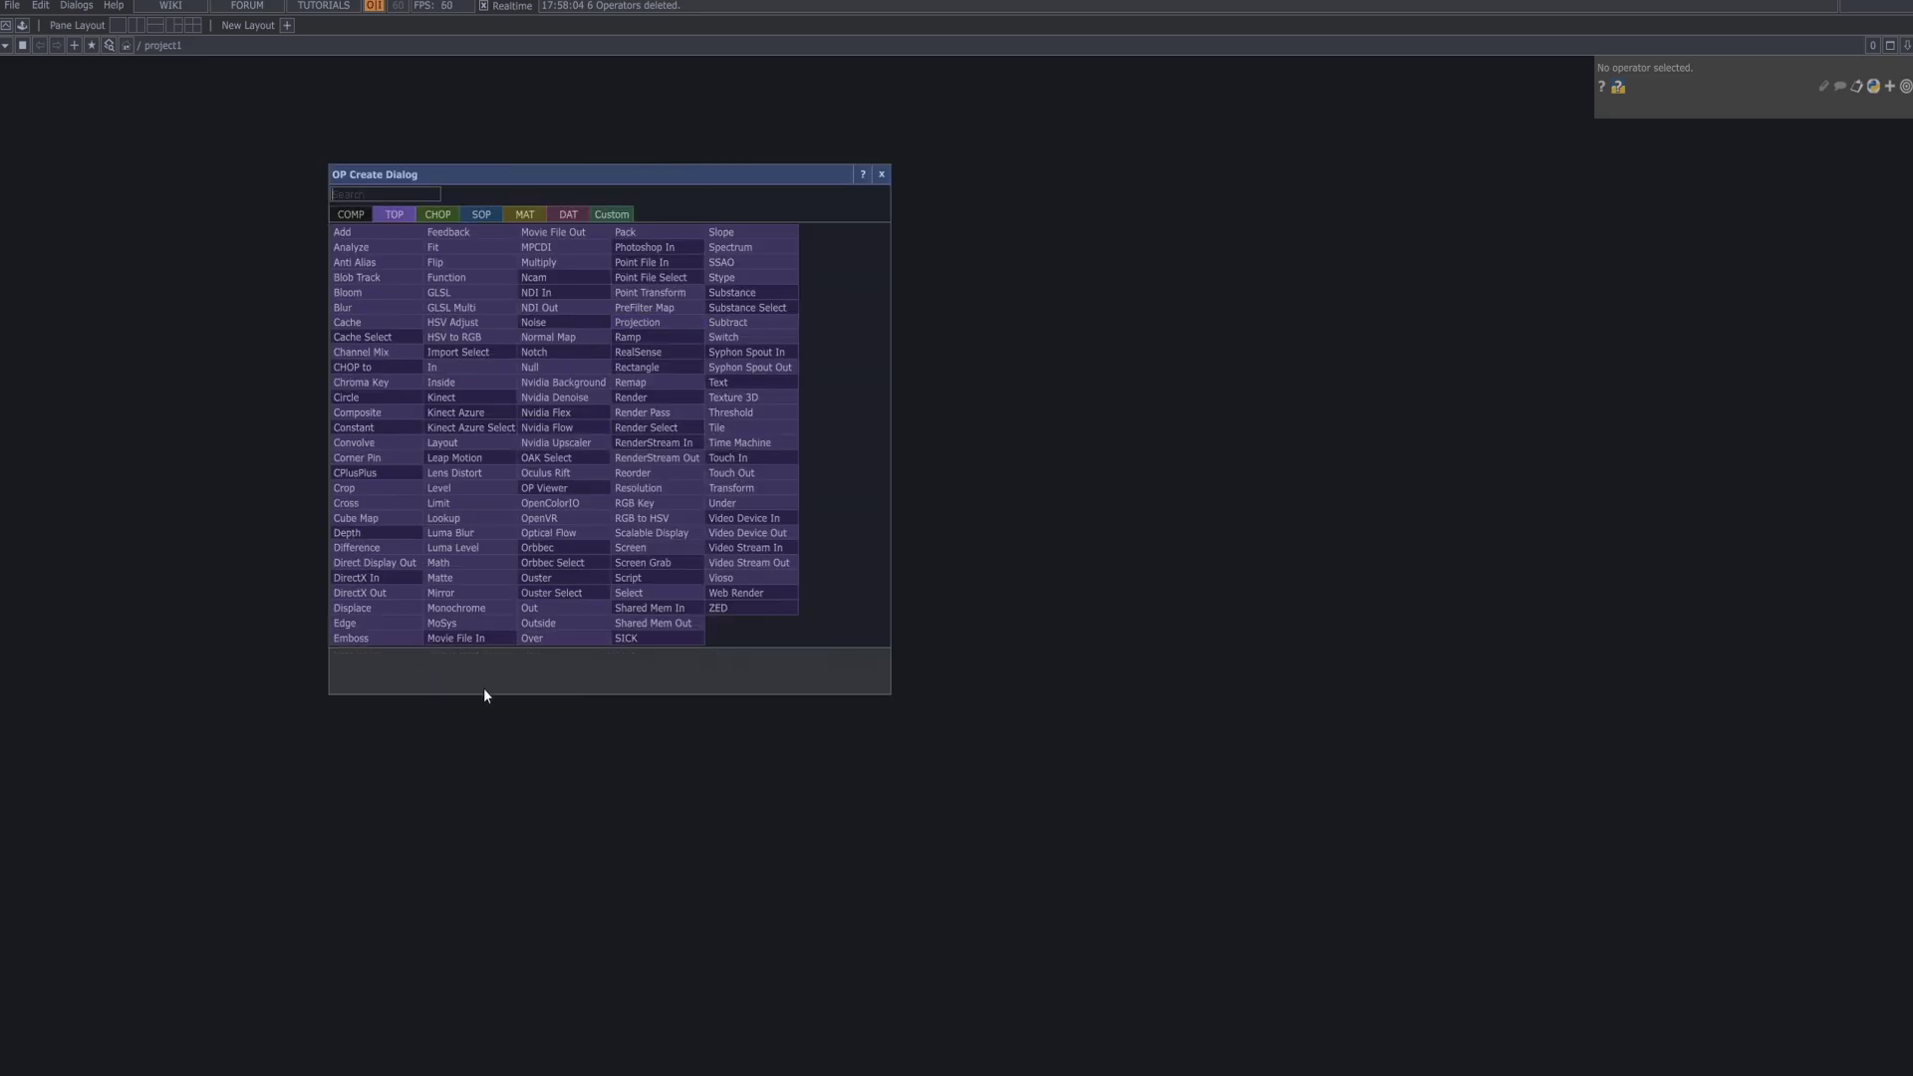
click(459, 639)
click(360, 399)
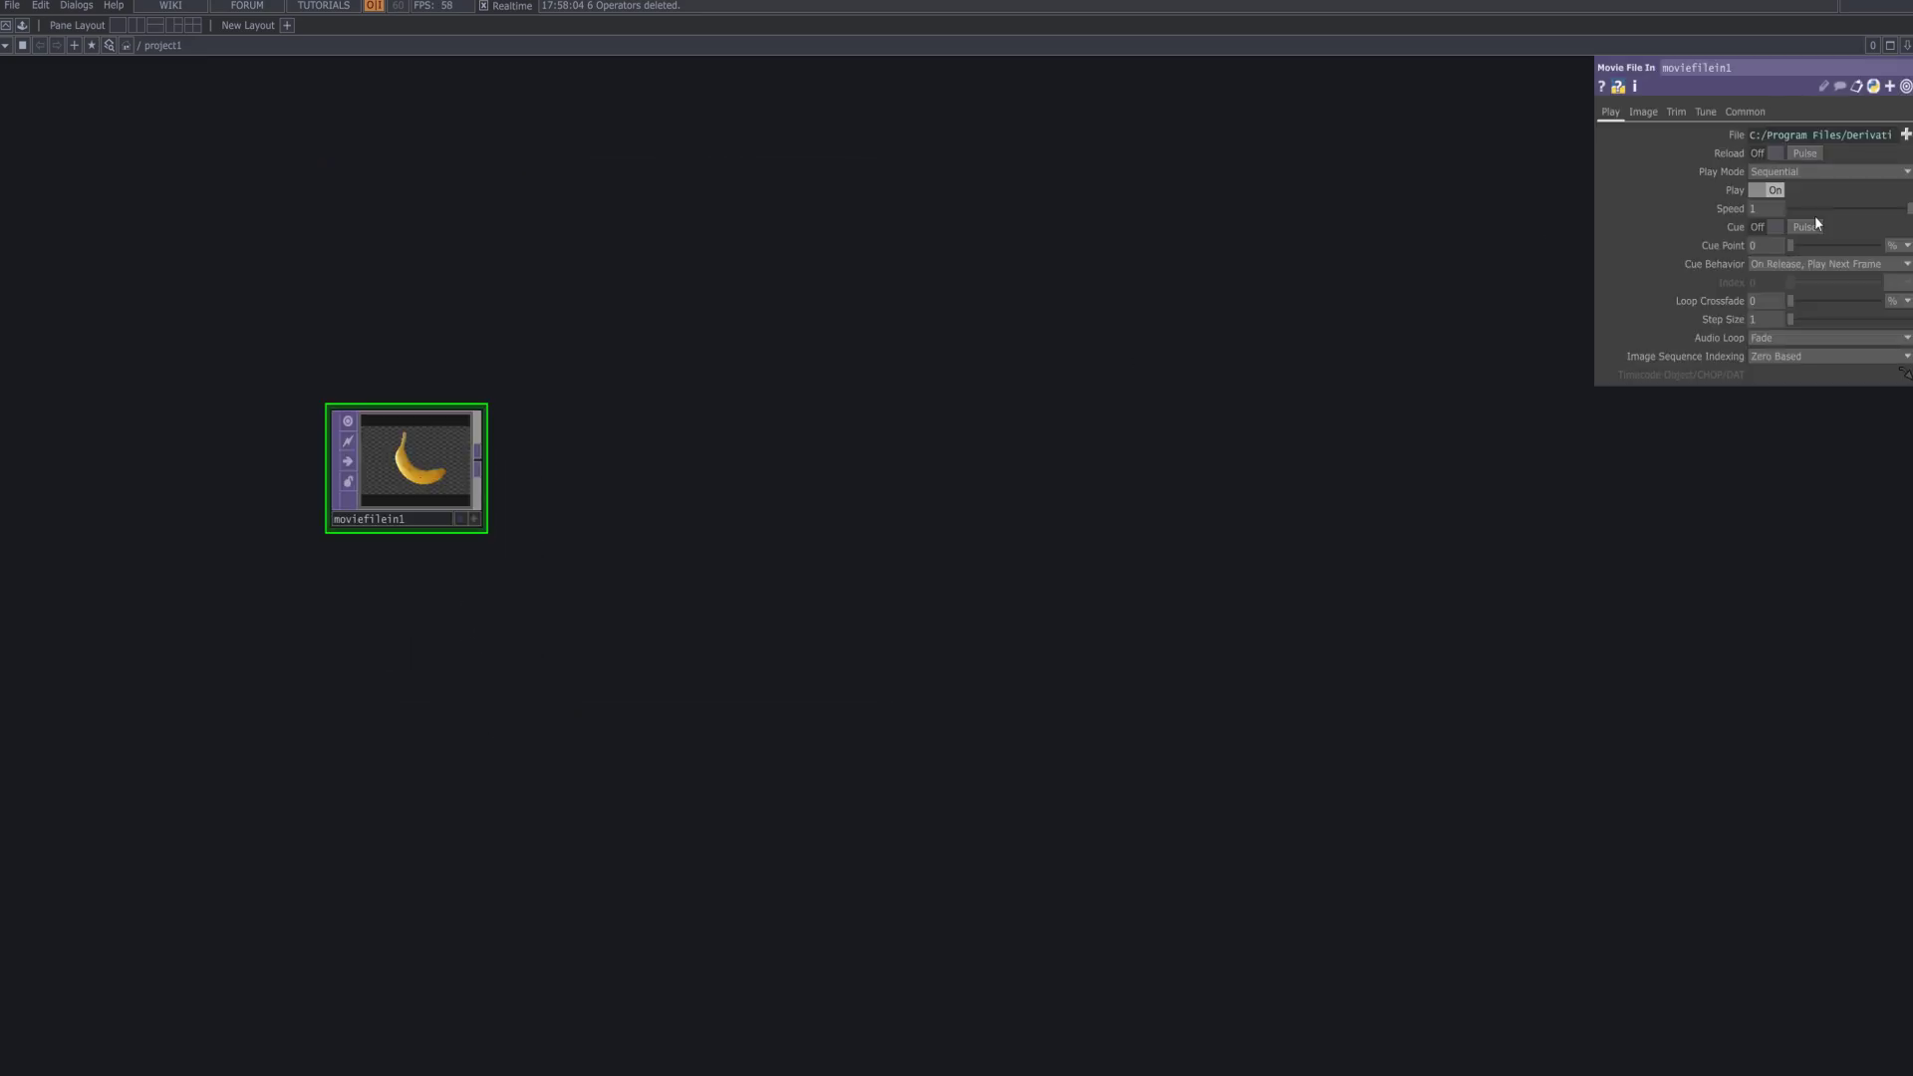
- Load the image of the blurred figure with radial streaks into the Movie File In TOP
click(1905, 134)
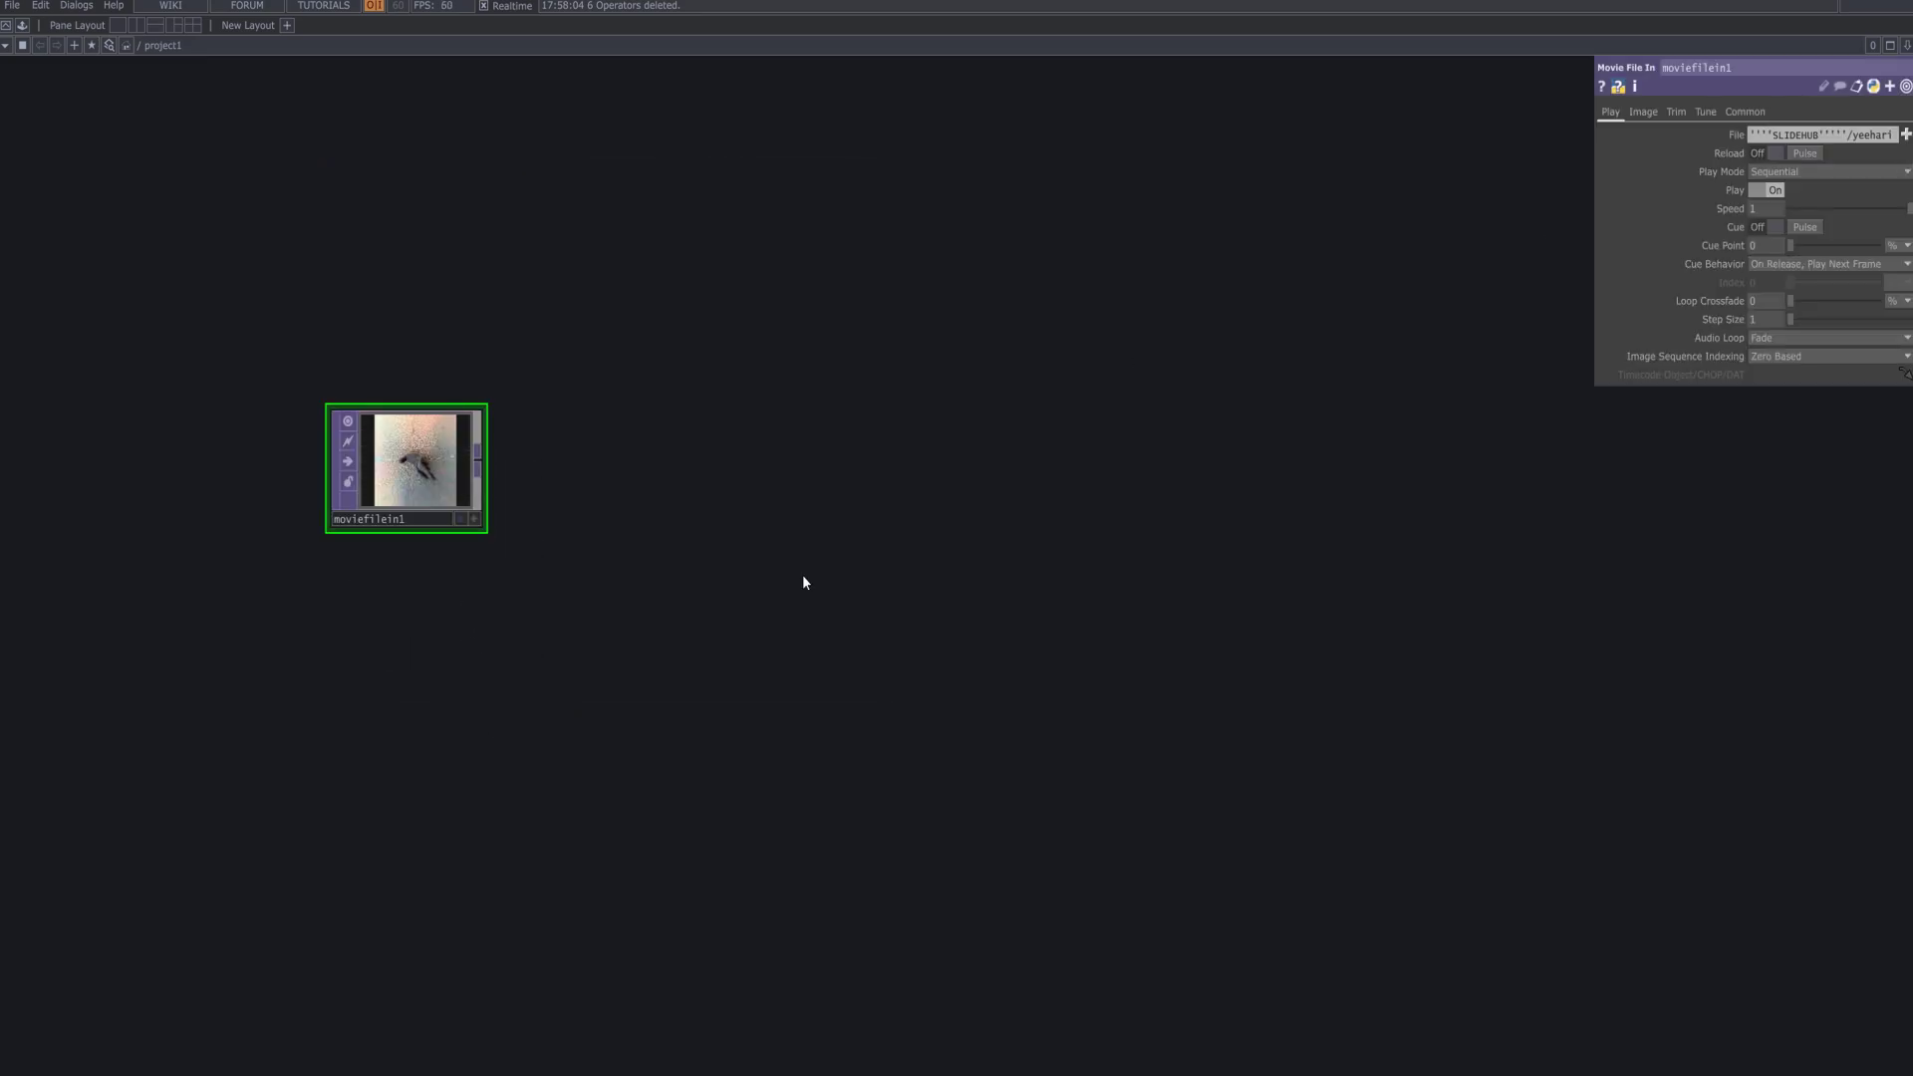
scroll(538, 528, up, 5)
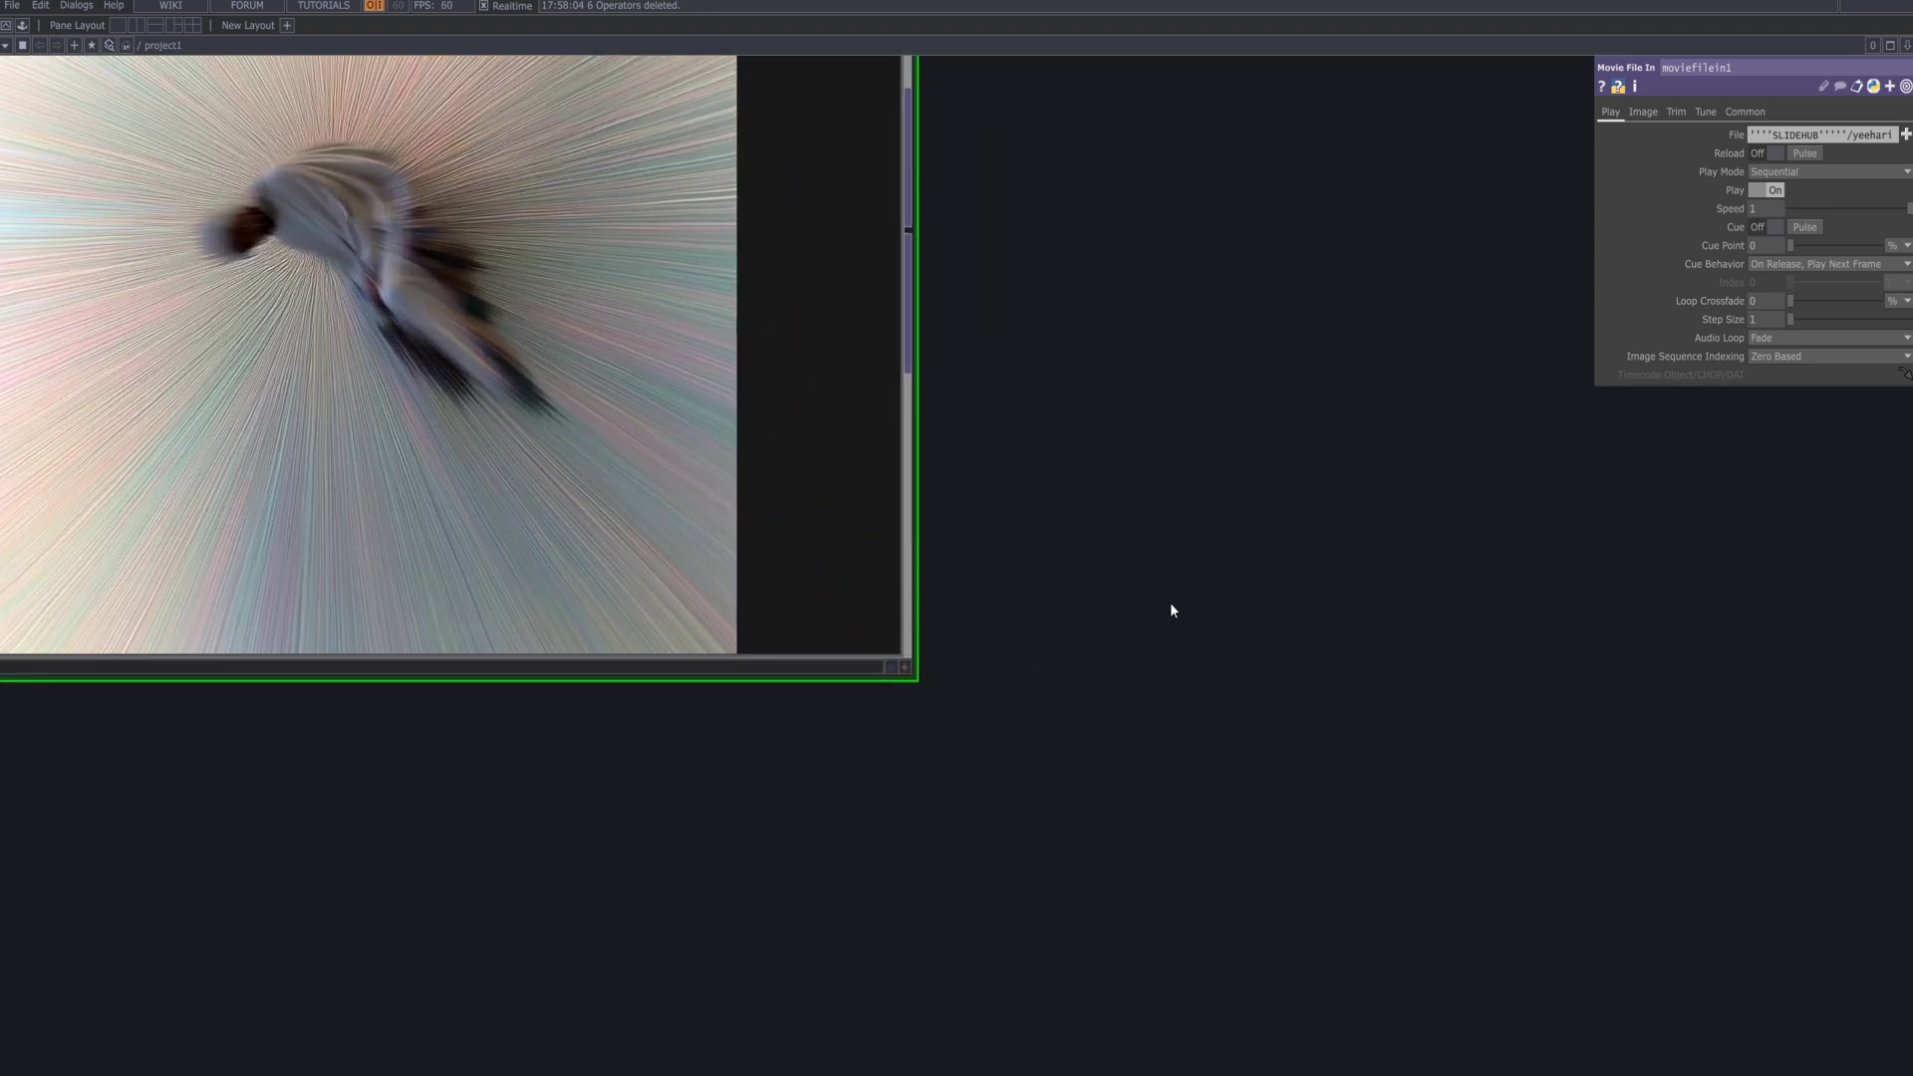
scroll(1172, 610, down, 5)
- Add a second Movie File In TOP below the first, holding the image of the person behind three glass doors
key(Tab)
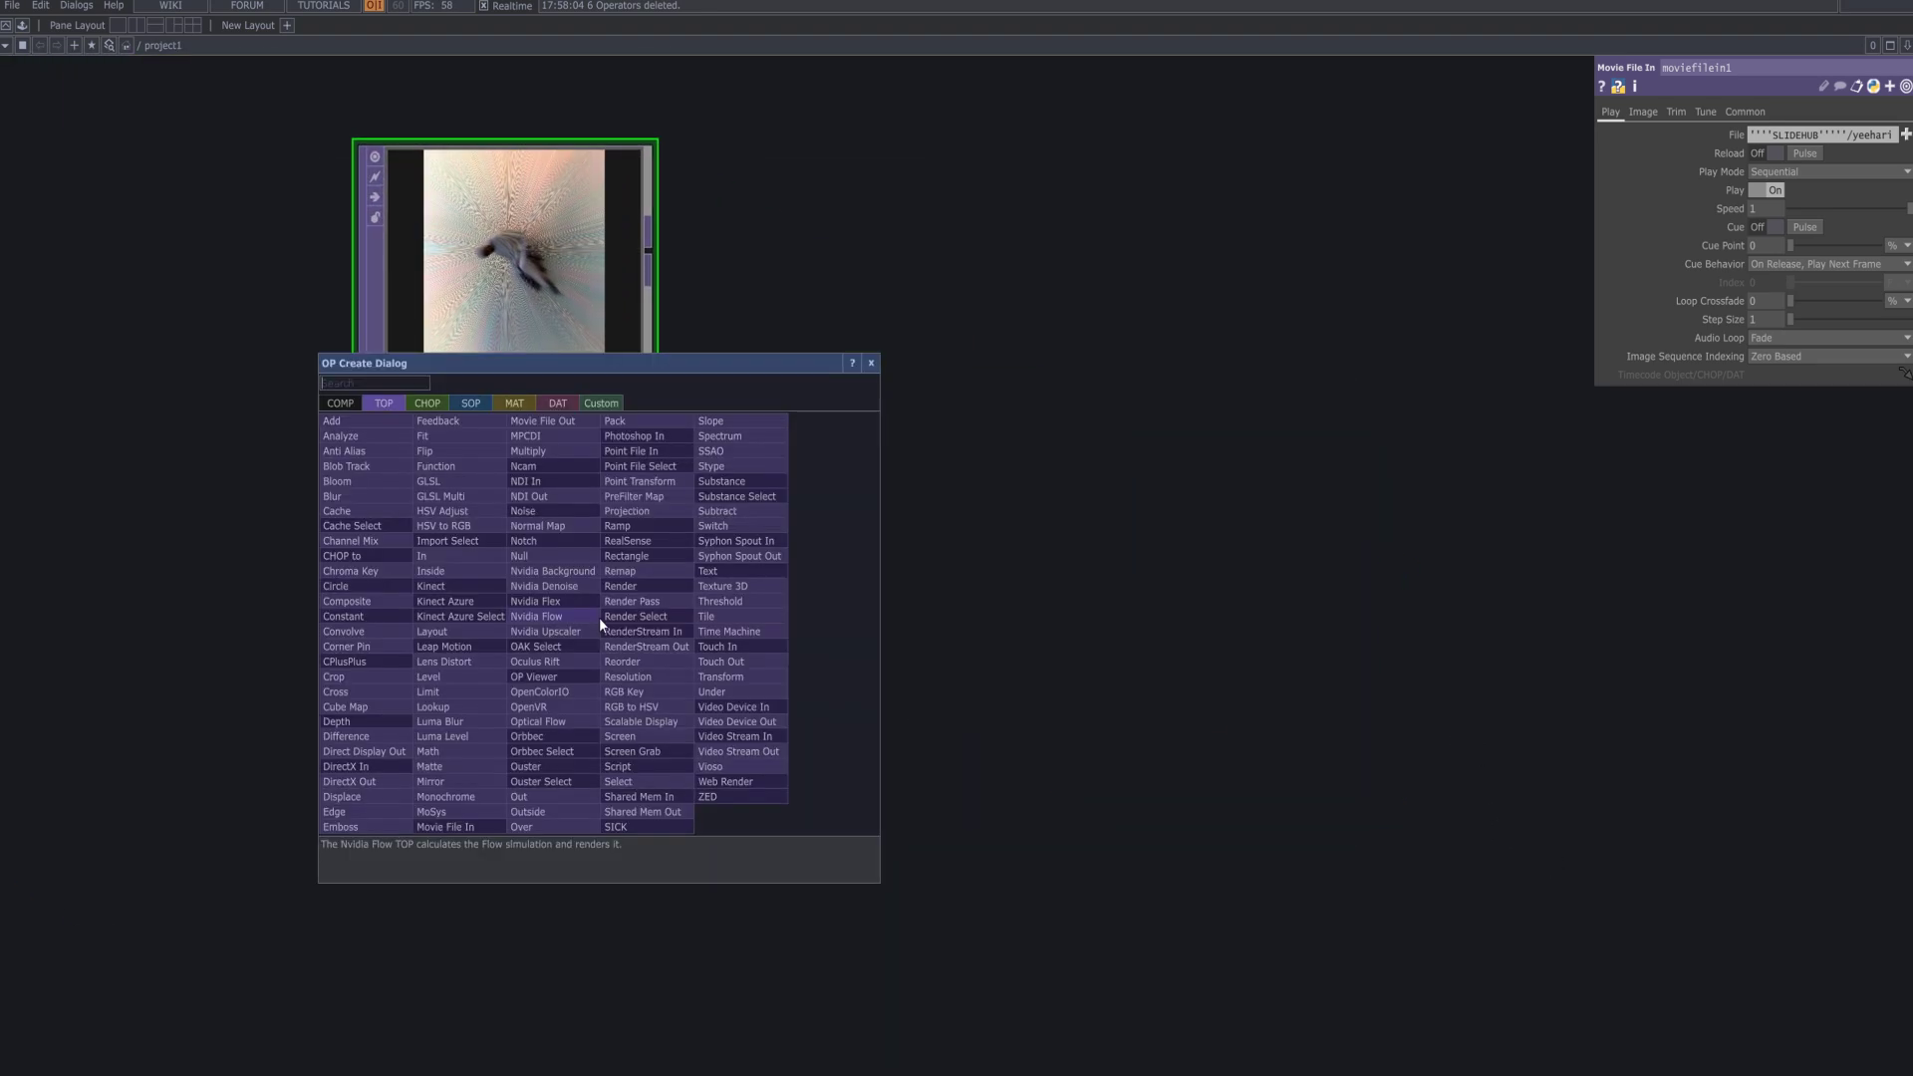
click(430, 827)
click(515, 618)
scroll(516, 648, up, 5)
scroll(516, 647, down, 3)
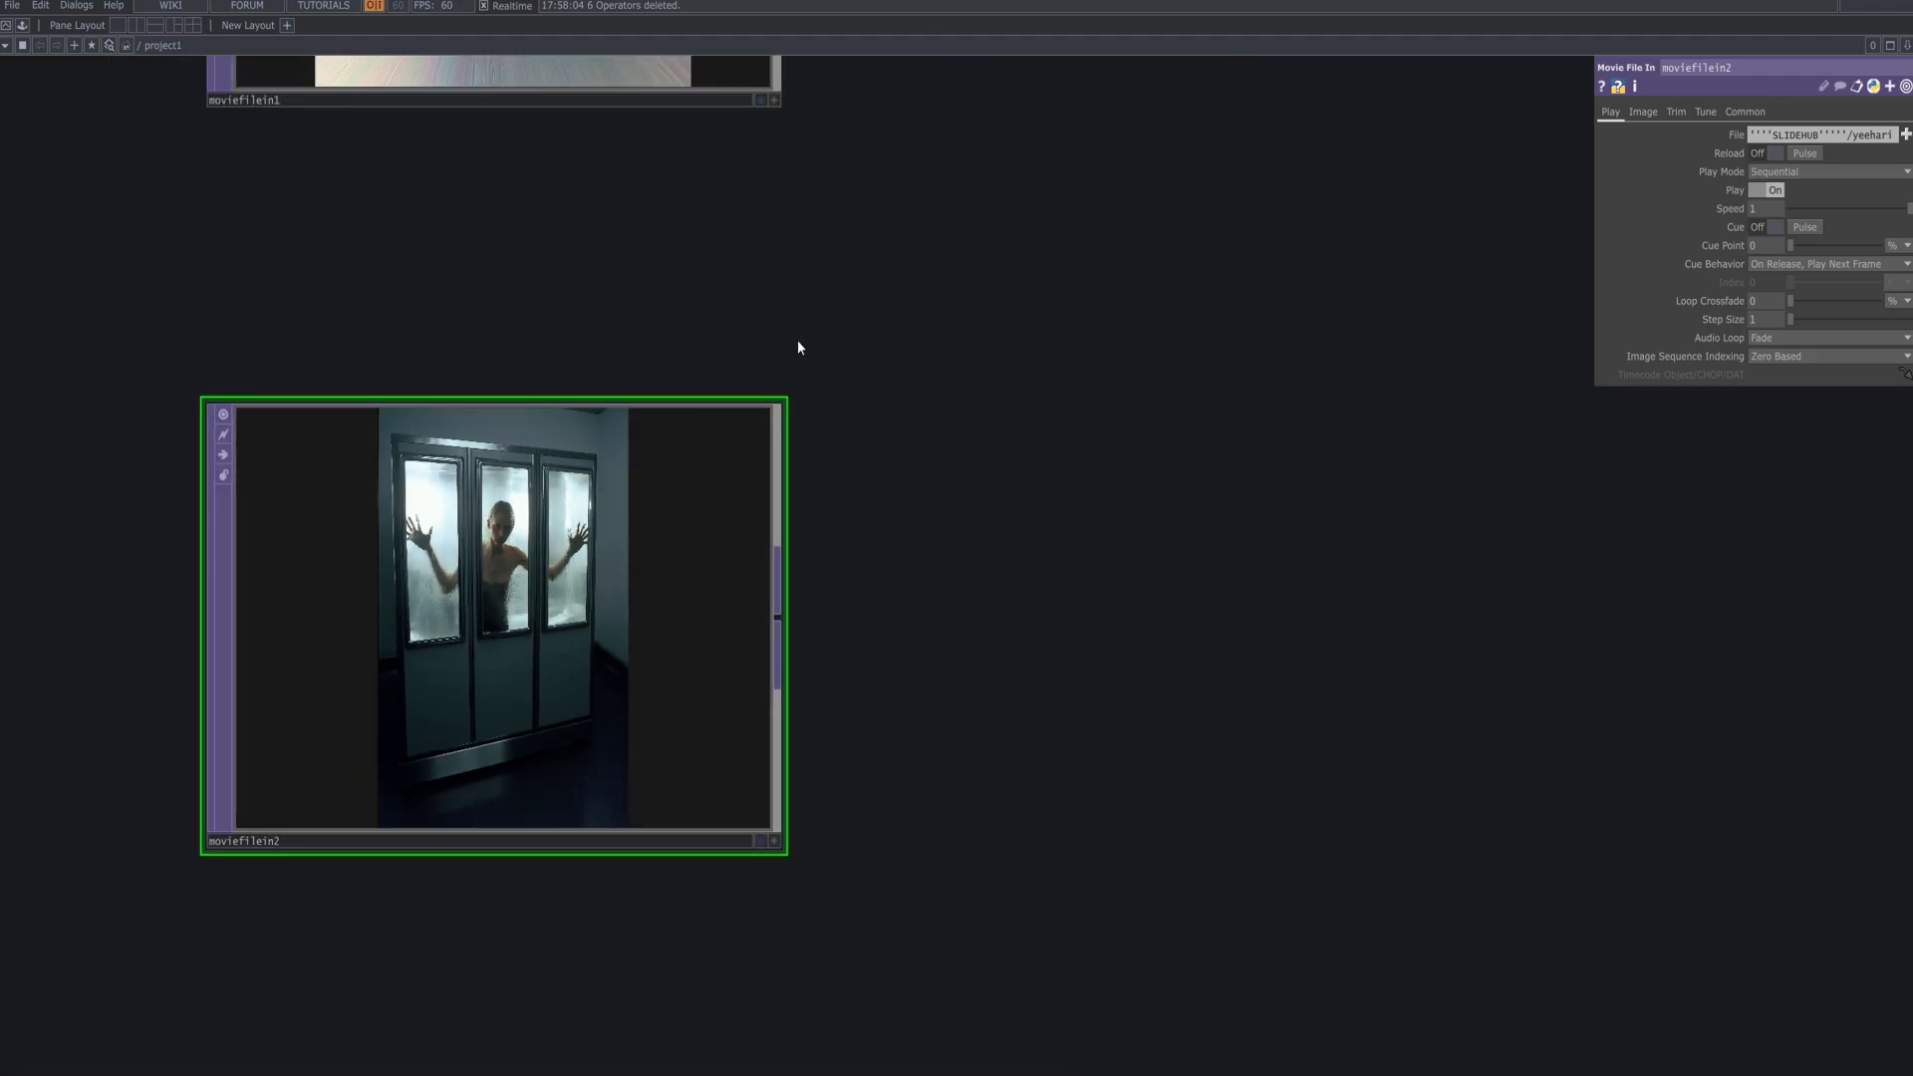
scroll(797, 348, down, 2)
- Set the output resolution of moviefilein2 to Custom Resolution at 800 by 800
click(1744, 112)
click(1828, 134)
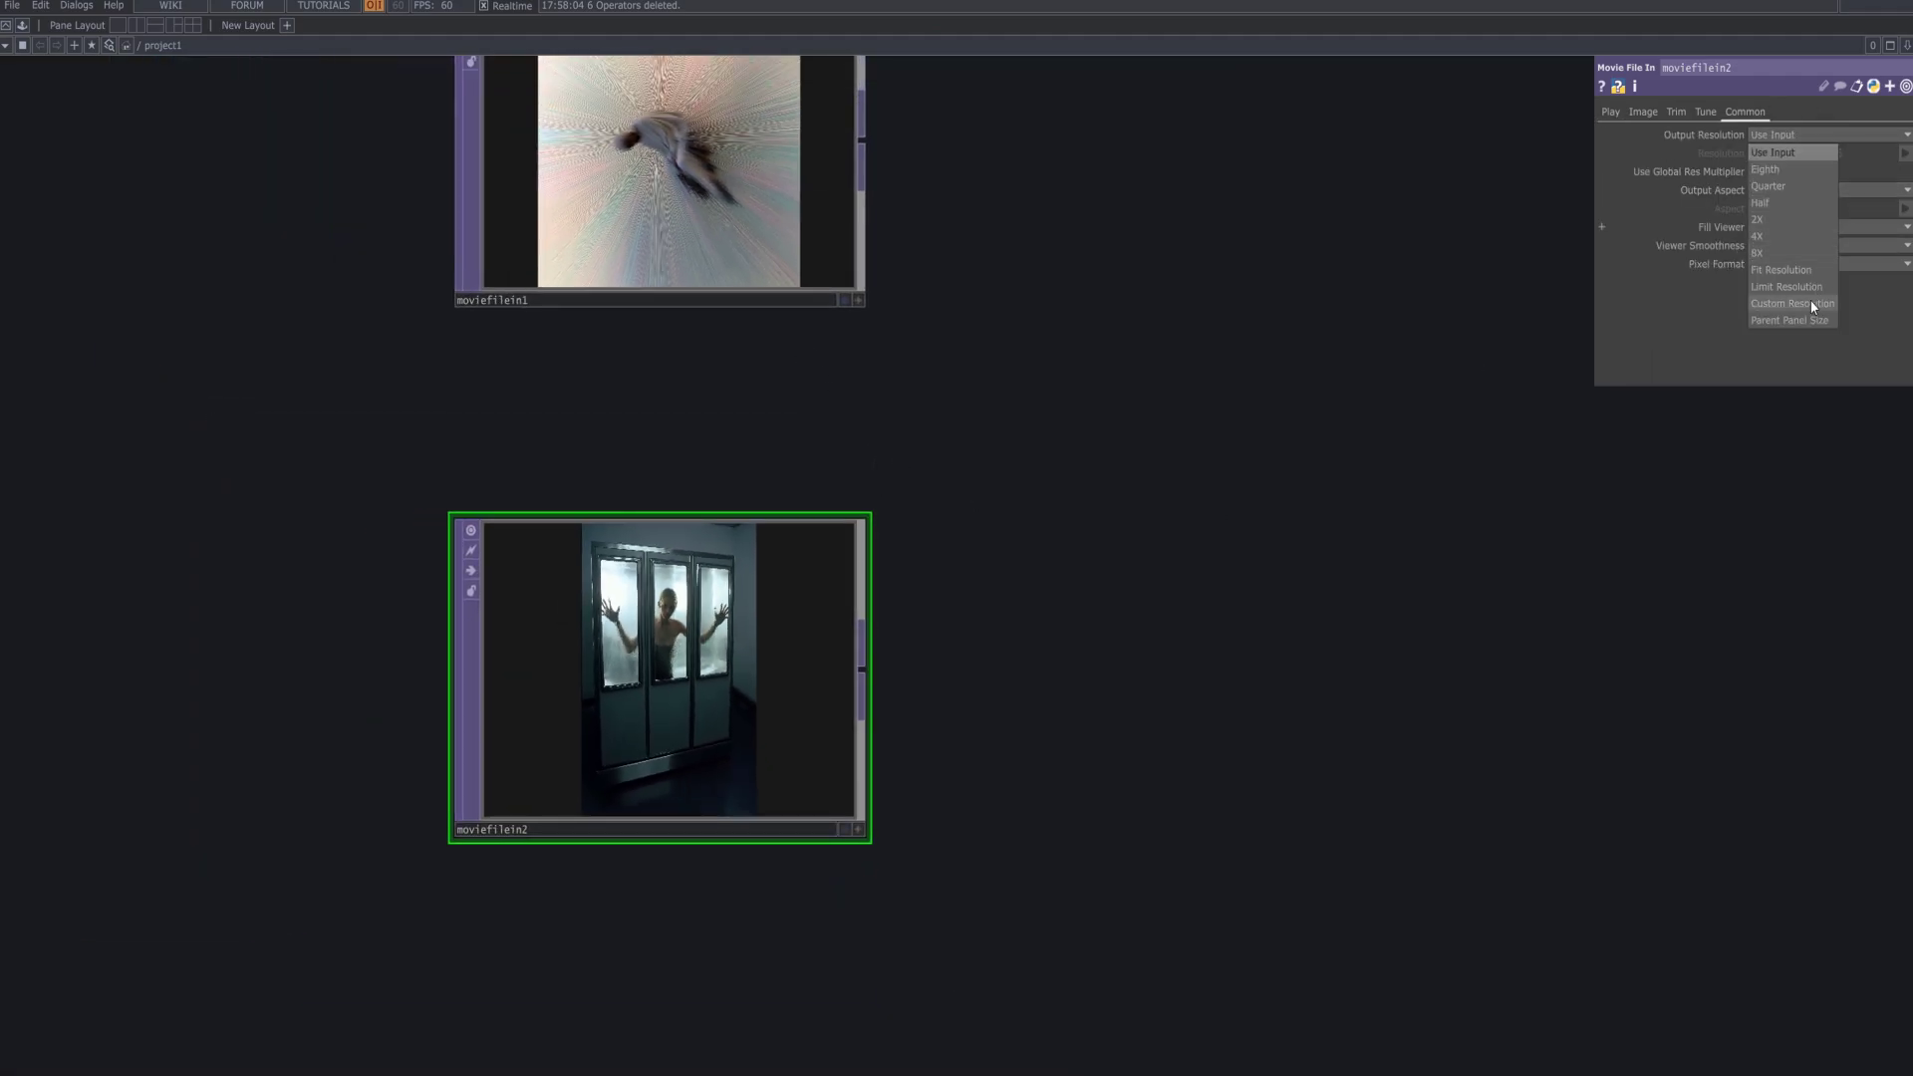
click(1813, 307)
scroll(687, 664, up, 3)
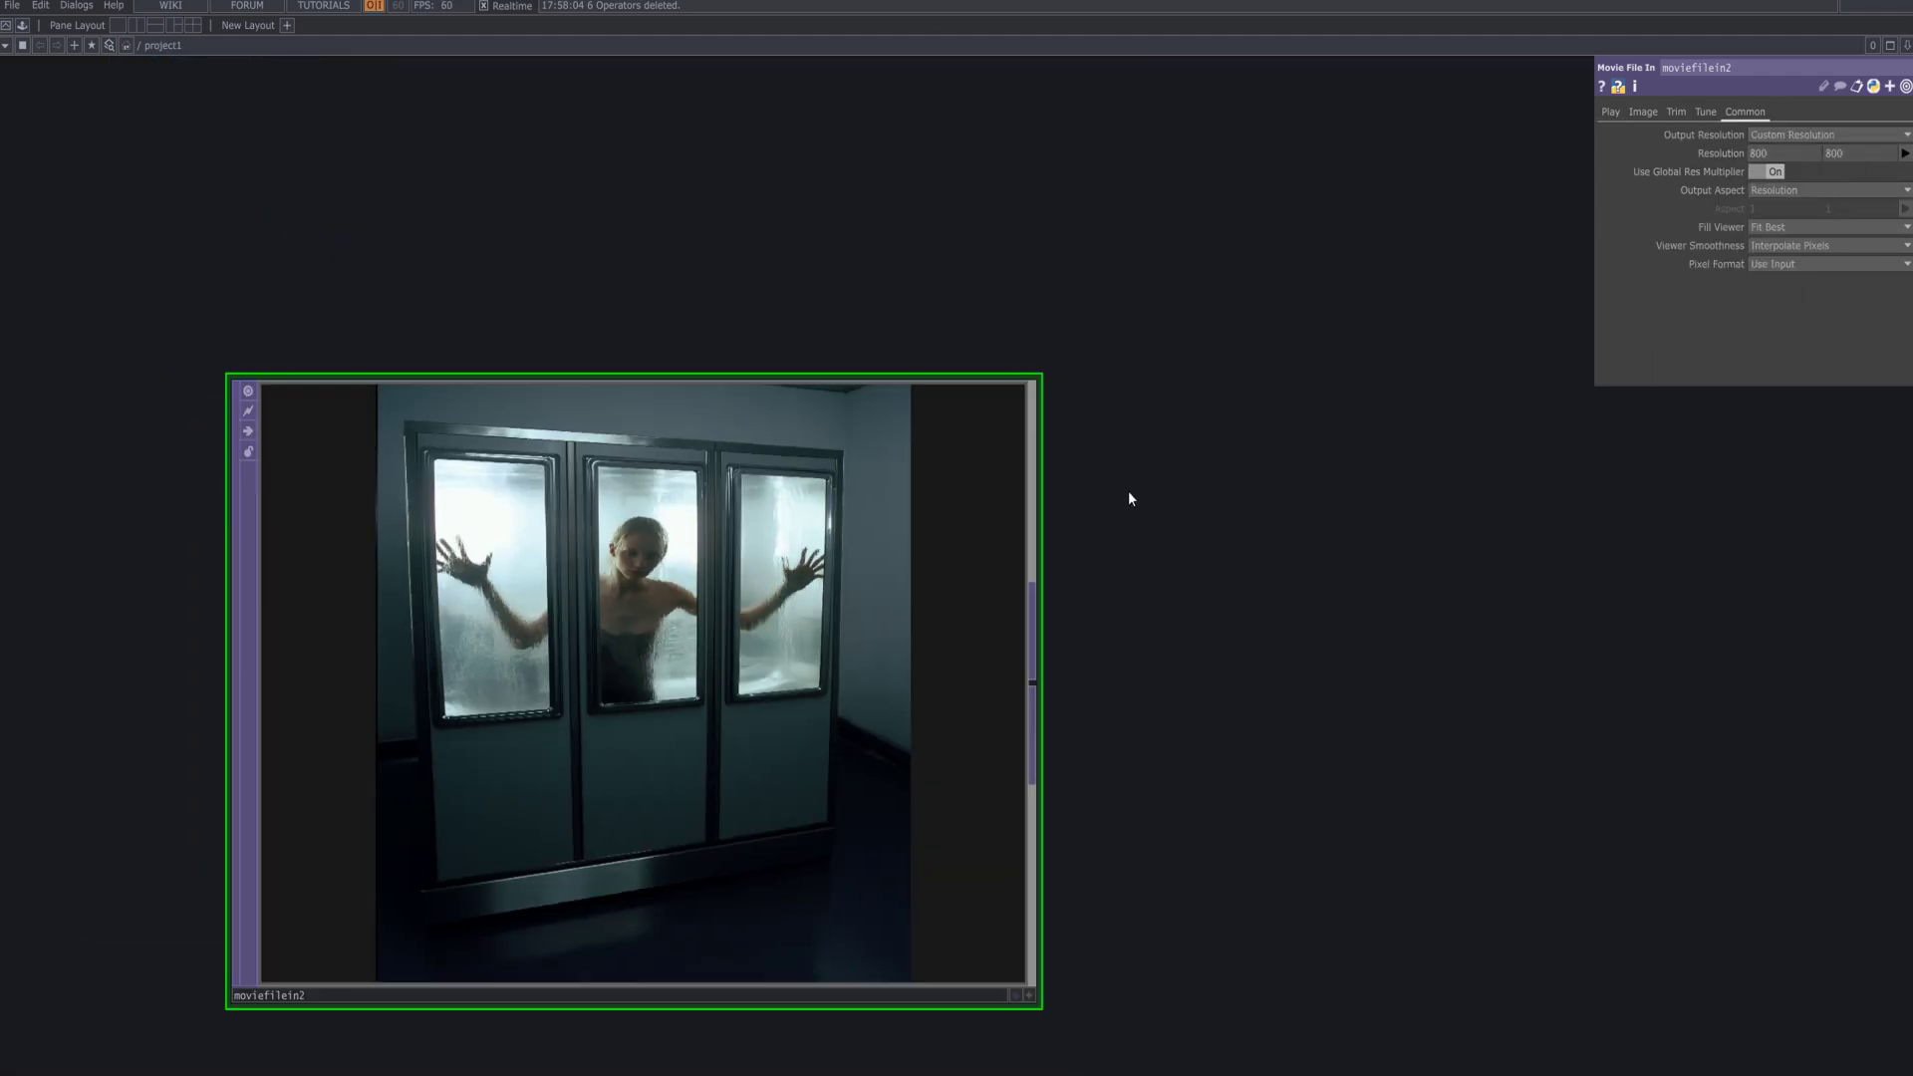
scroll(1004, 504, down, 5)
- Add a Switch TOP beside the two Movie File In operators
drag(1031, 562, 468, 676)
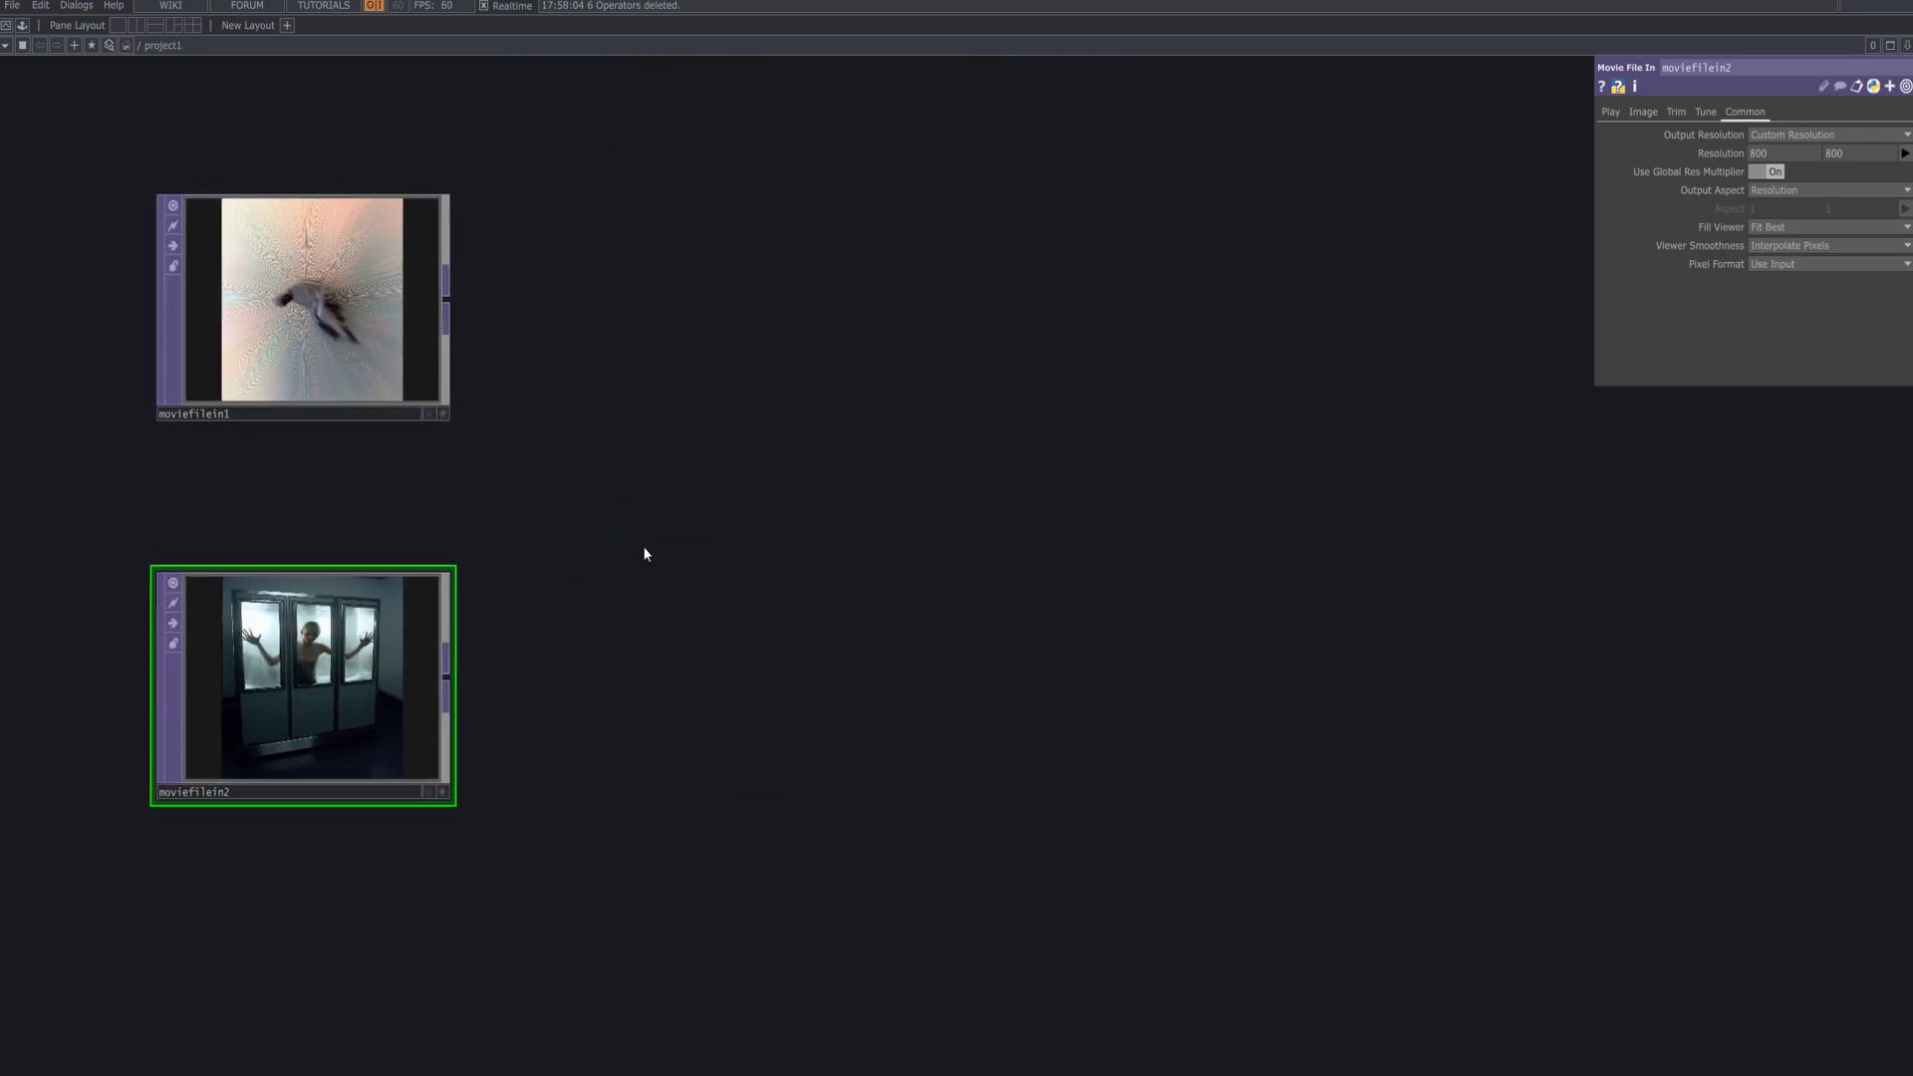
key(Tab)
text(sw)
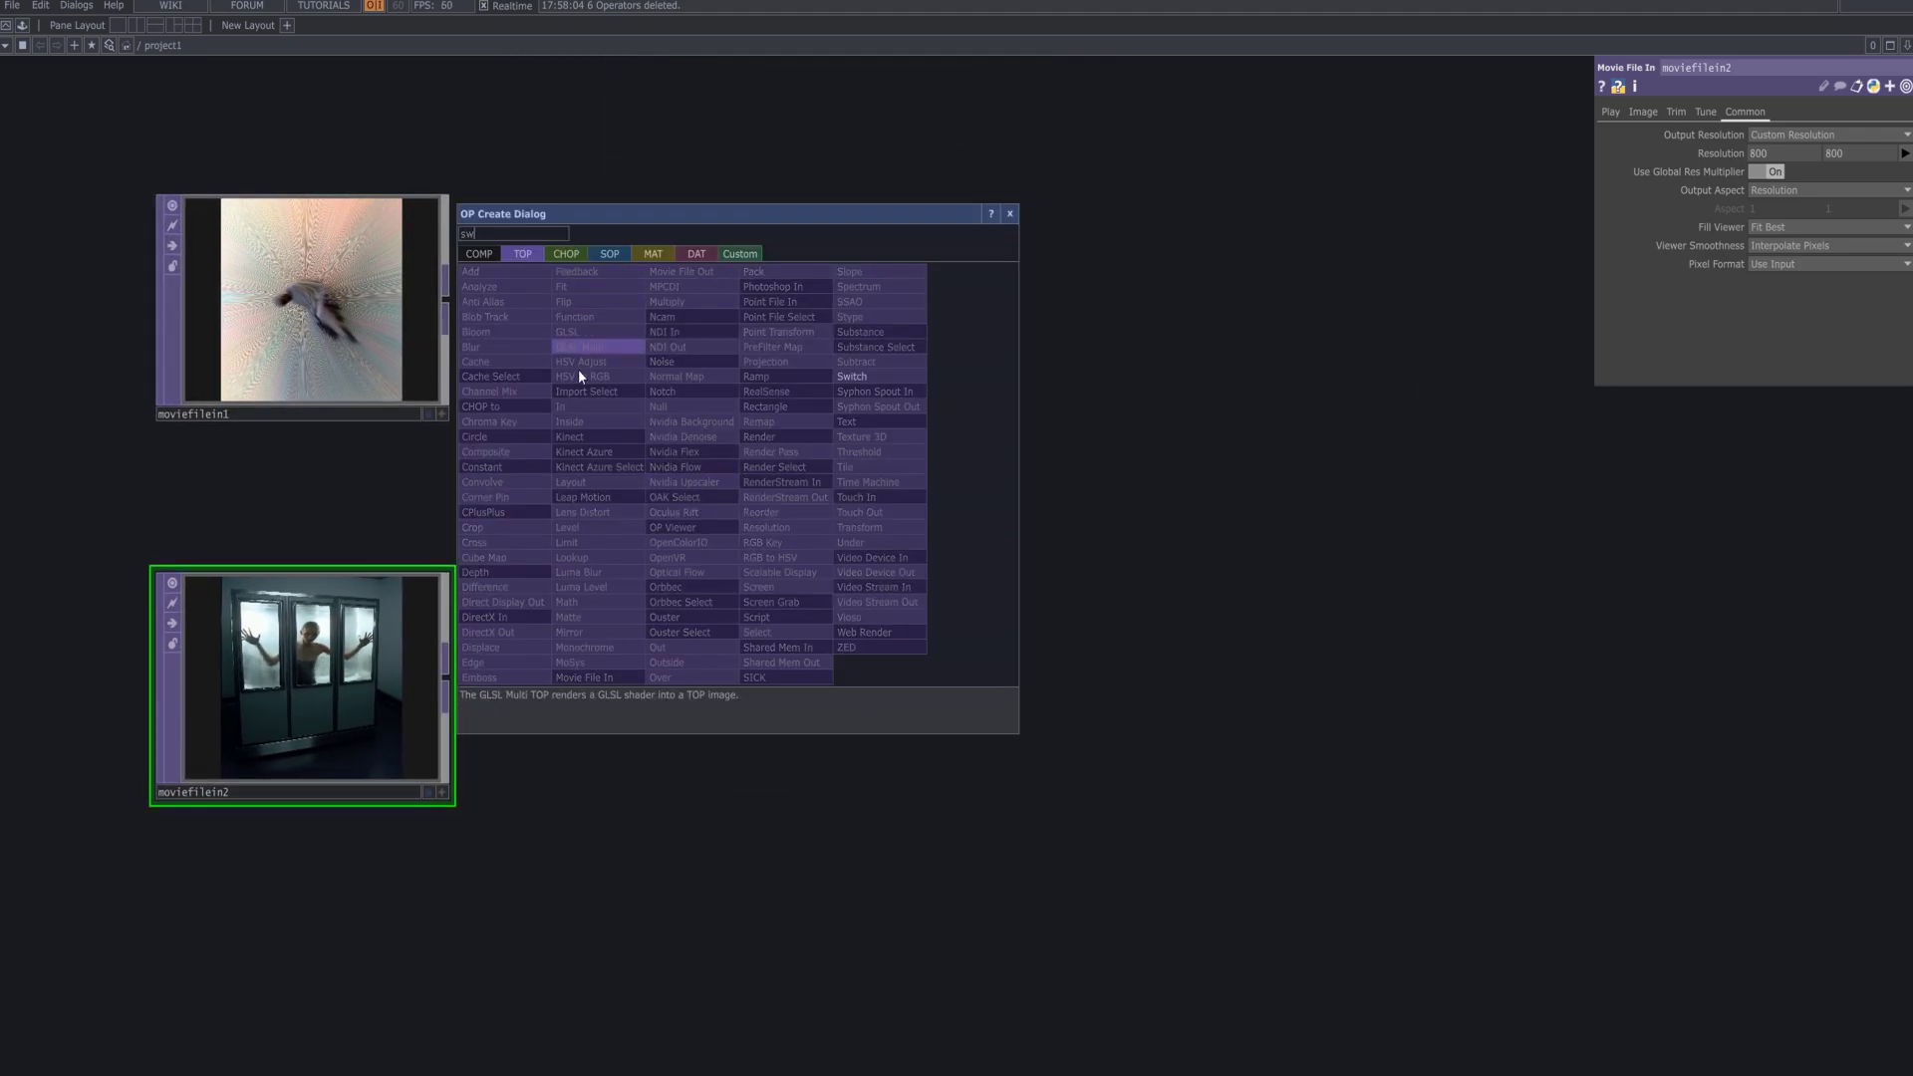
click(852, 377)
click(788, 549)
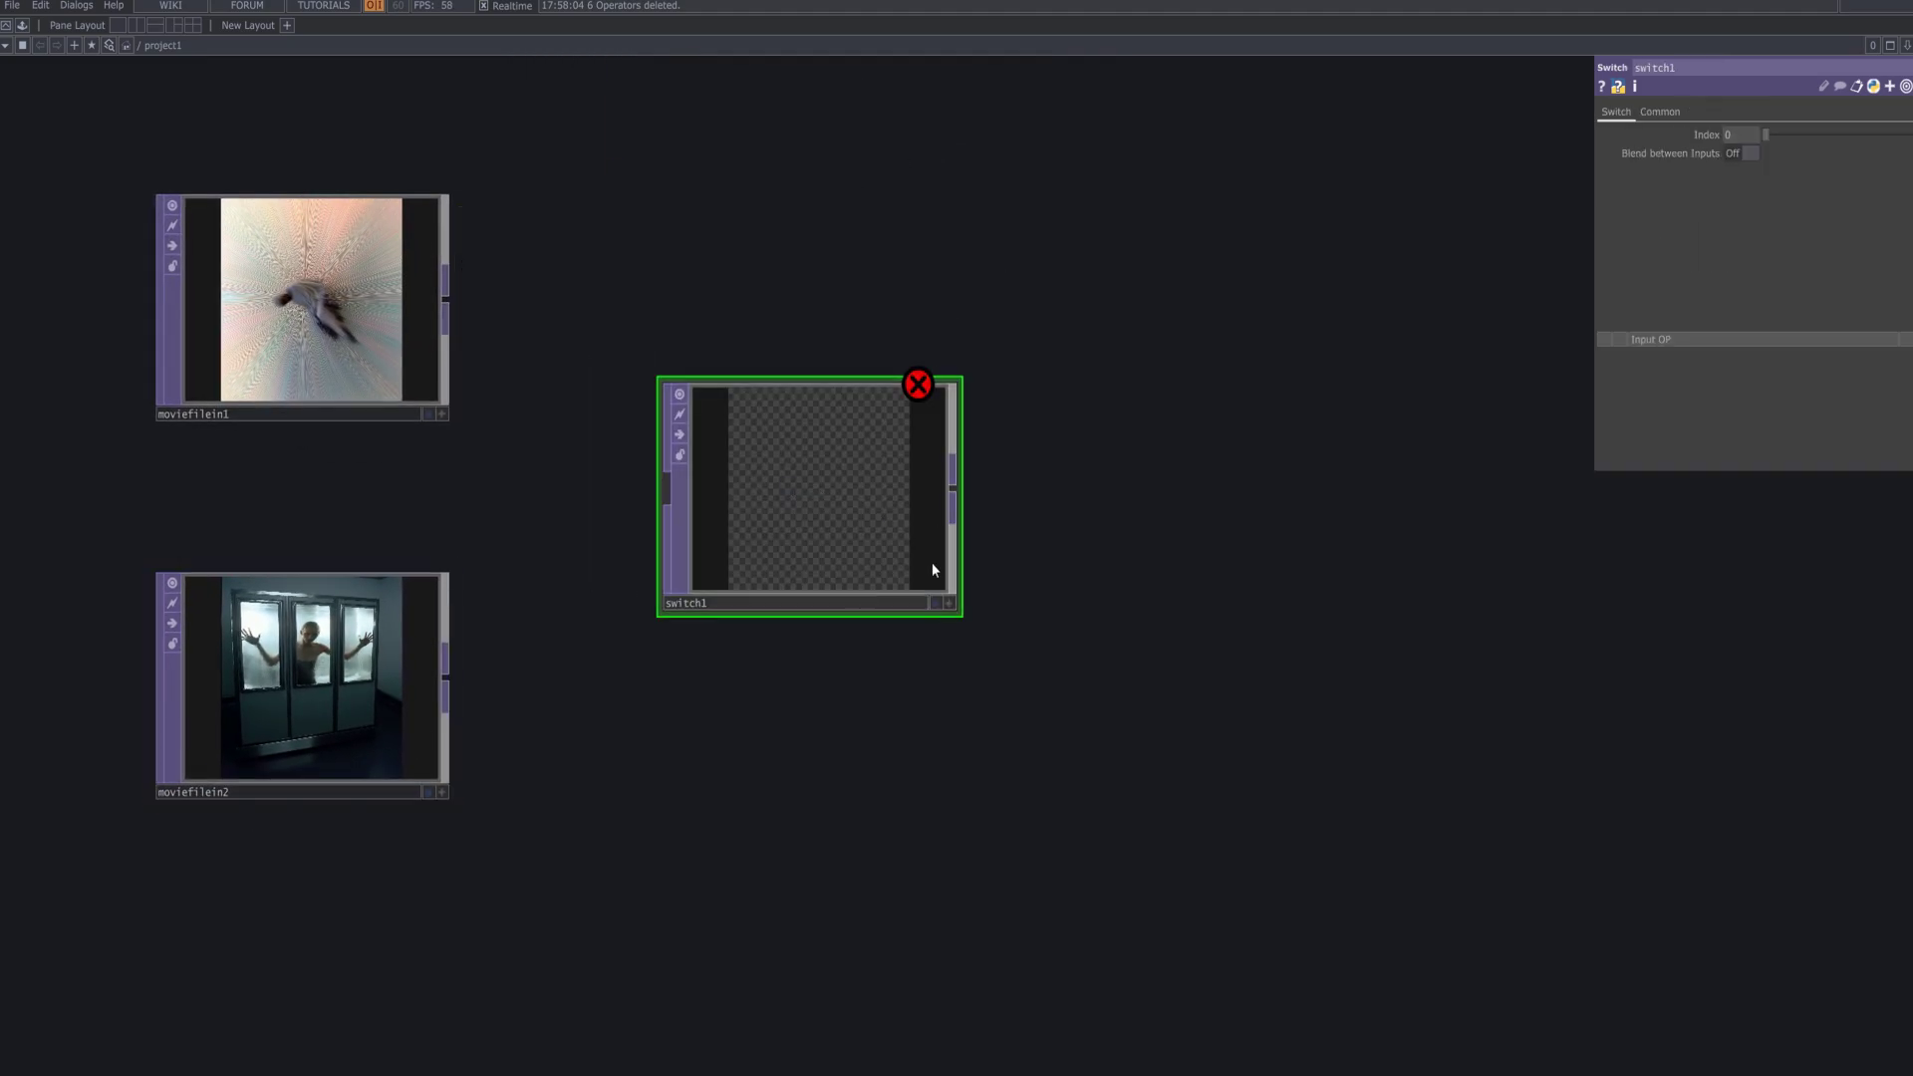
- Connect moviefilein1 and then moviefilein2 to the input of the Switch TOP
click(445, 298)
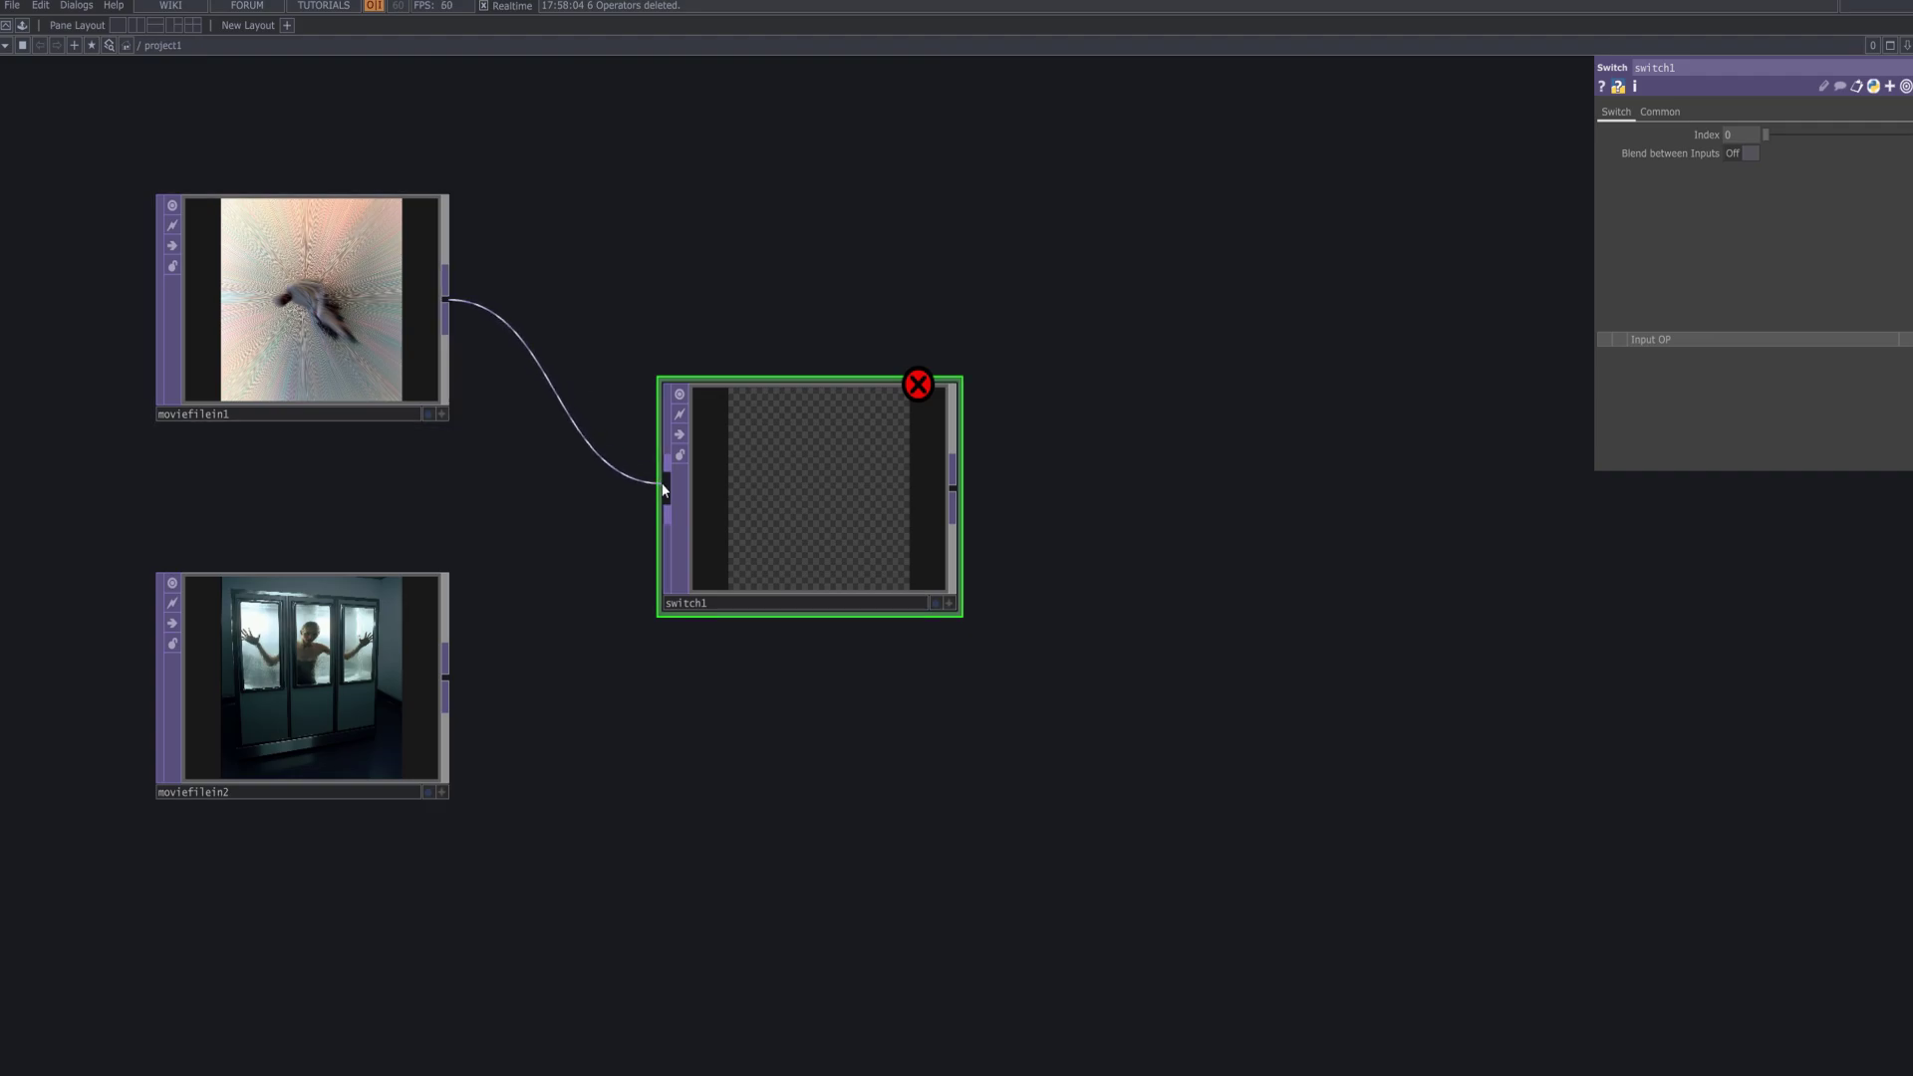
click(662, 488)
click(445, 677)
click(662, 511)
drag(881, 721, 807, 732)
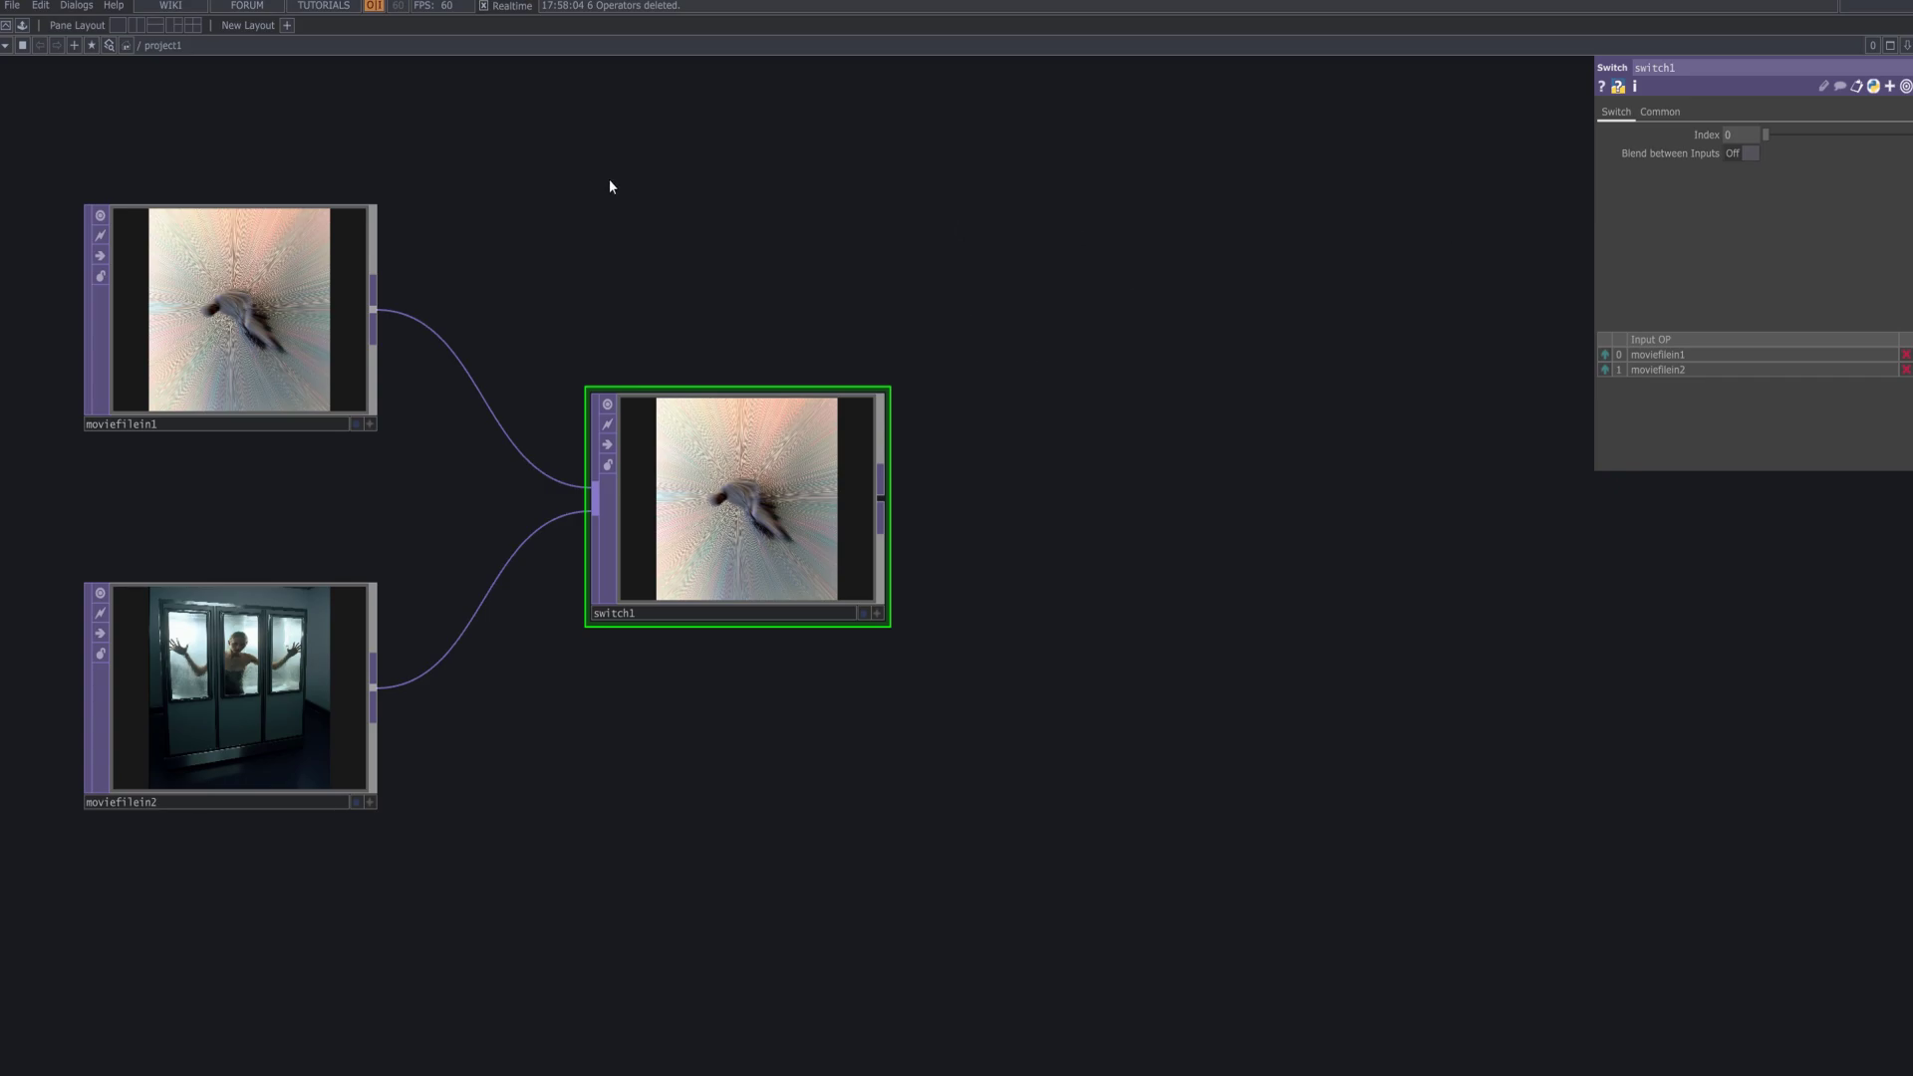
- Add an LFO CHOP above the Switch TOP
drag(610, 180, 697, 275)
scroll(699, 281, down, 2)
drag(942, 296, 834, 403)
double_click(672, 313)
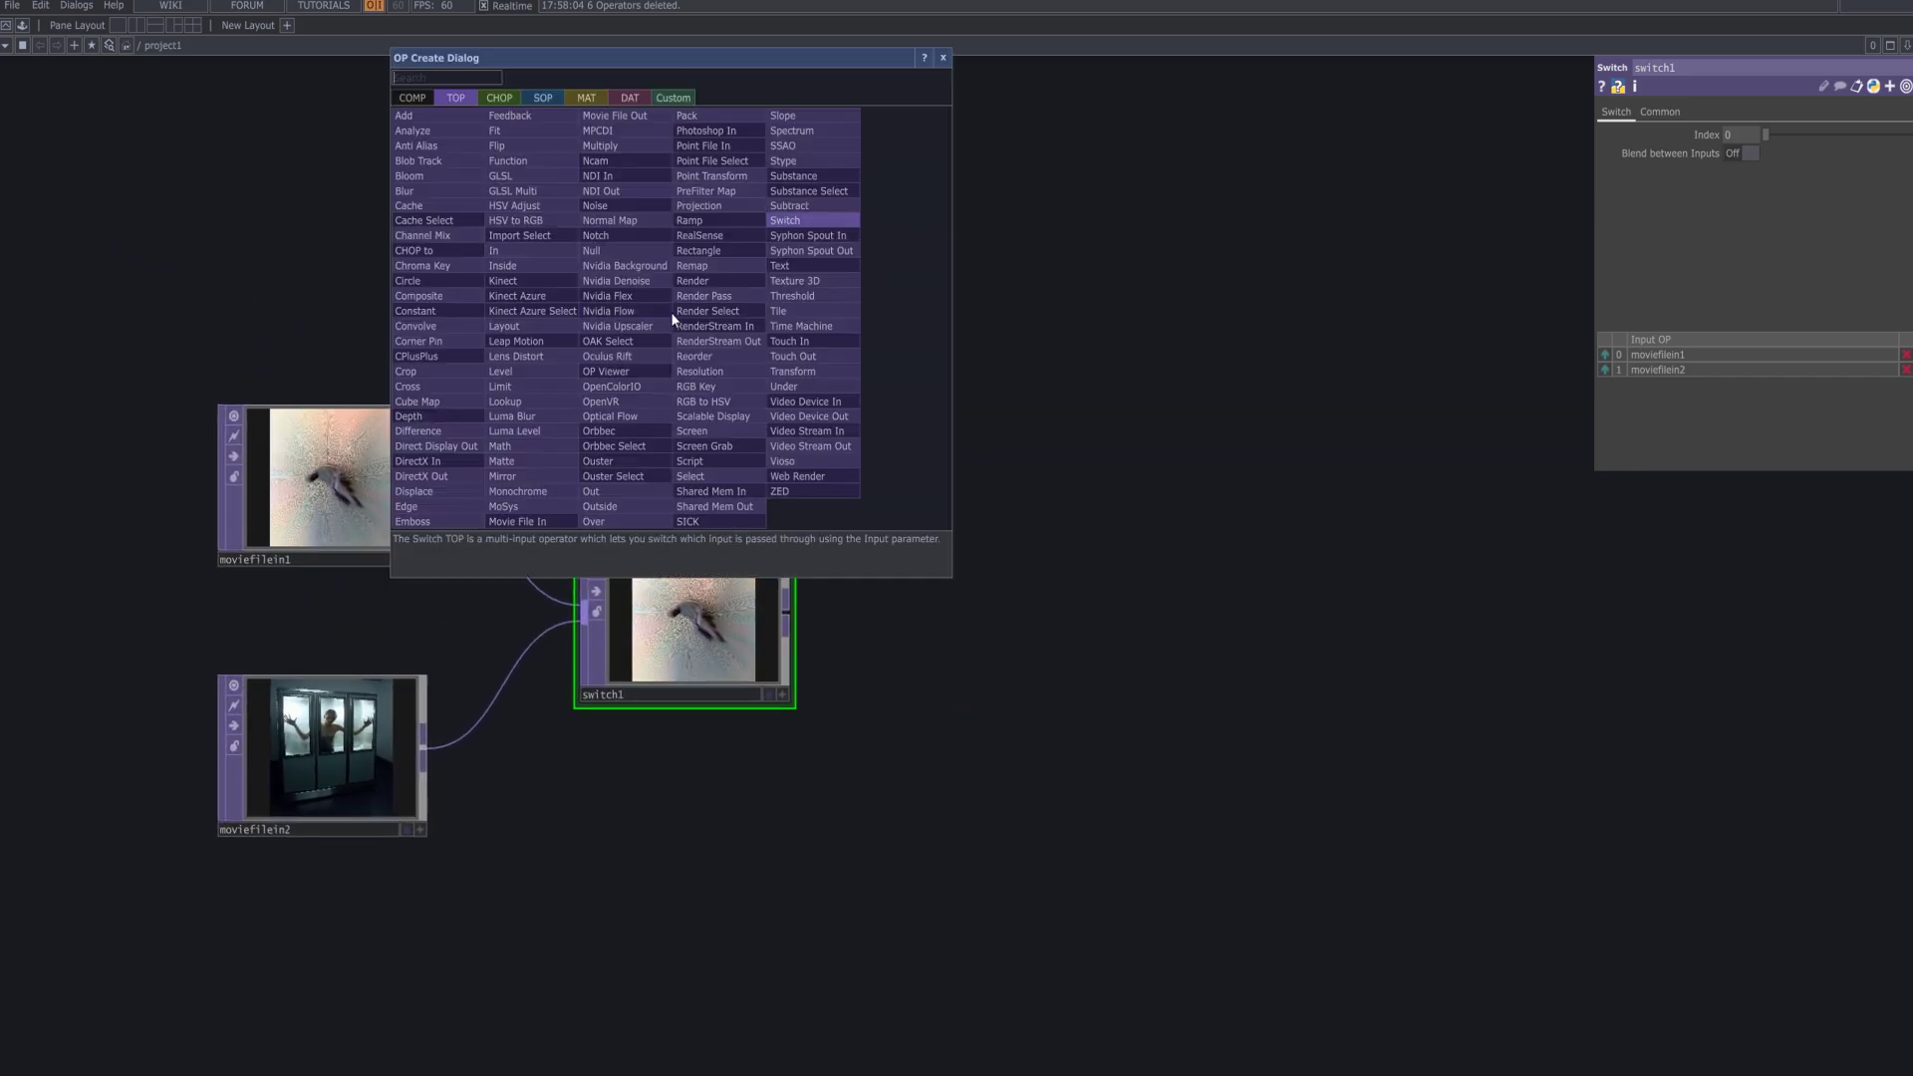
click(498, 97)
text(lfo)
click(608, 475)
click(684, 291)
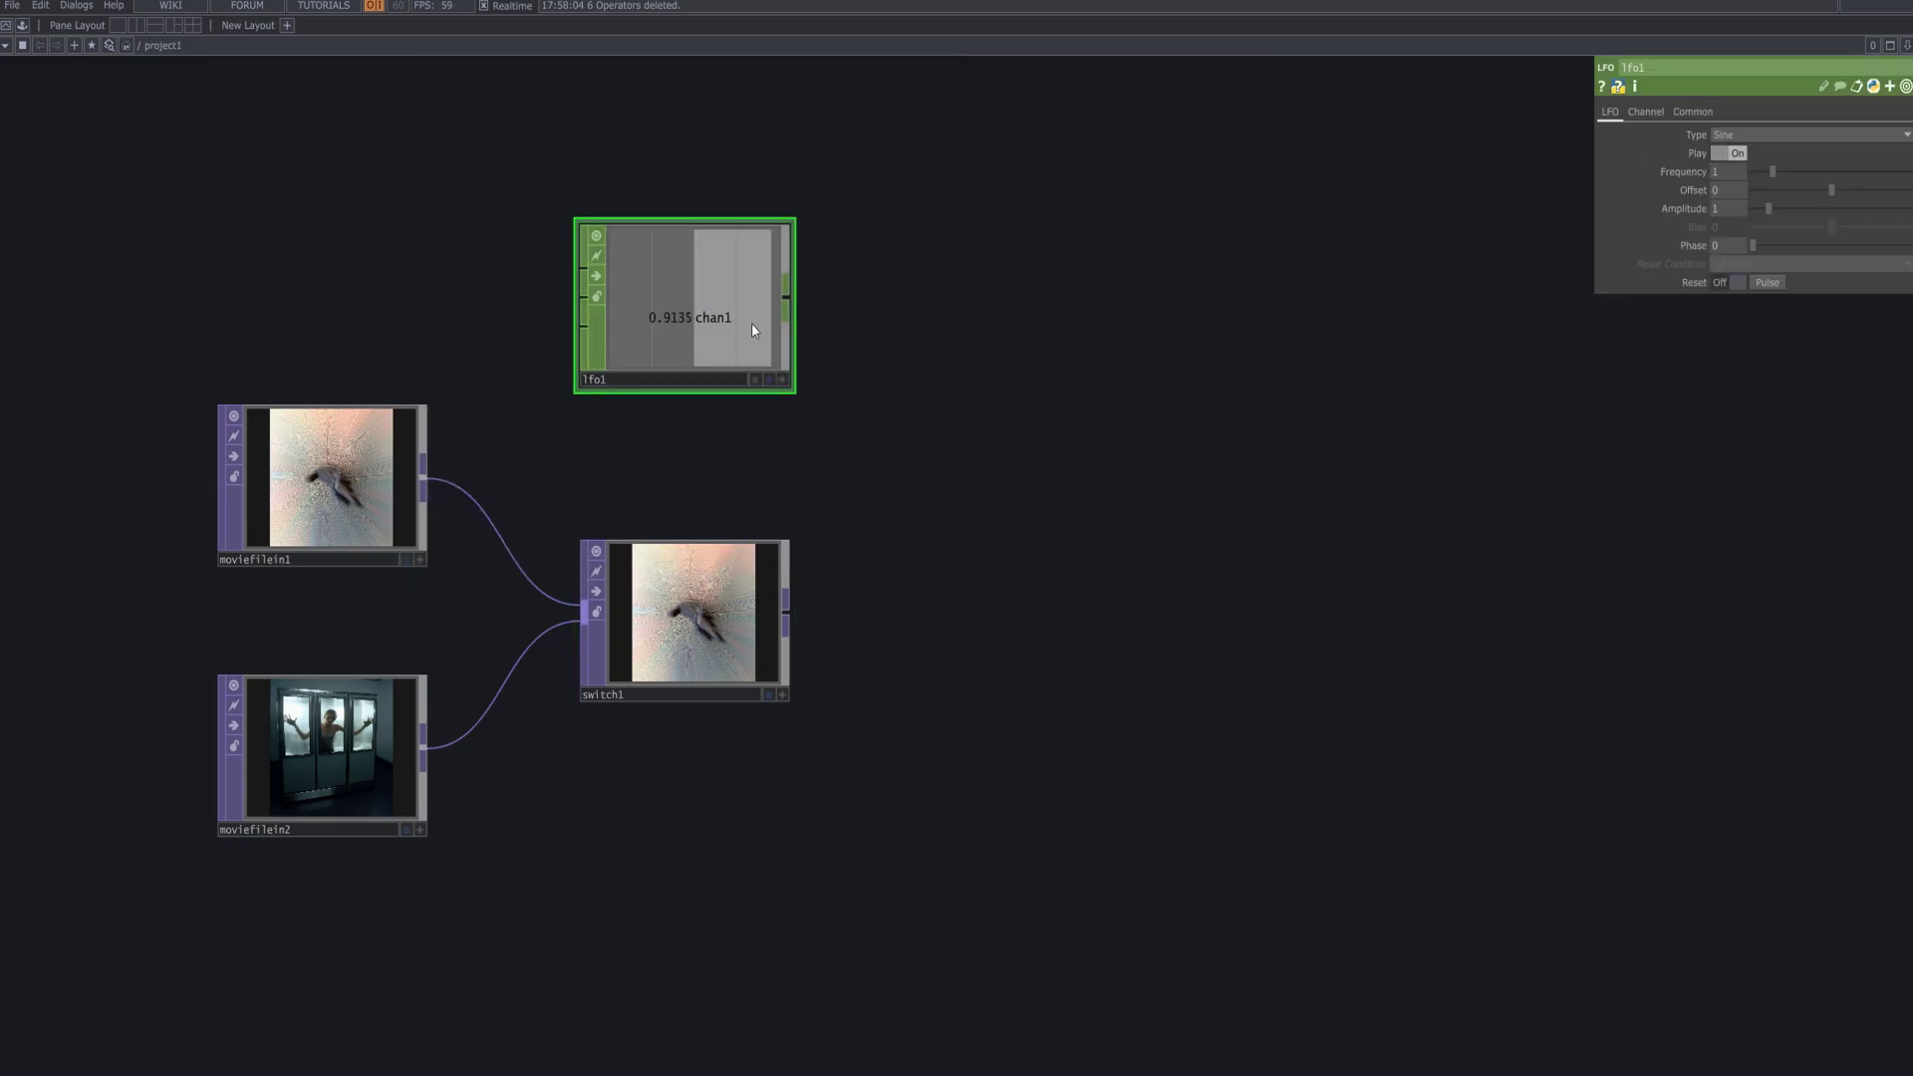
- Set the LFO's frequency to 0.19, offset to 0.4, amplitude to 1.1 and phase to 0.076
click(1718, 171)
text(0.19)
key(Return)
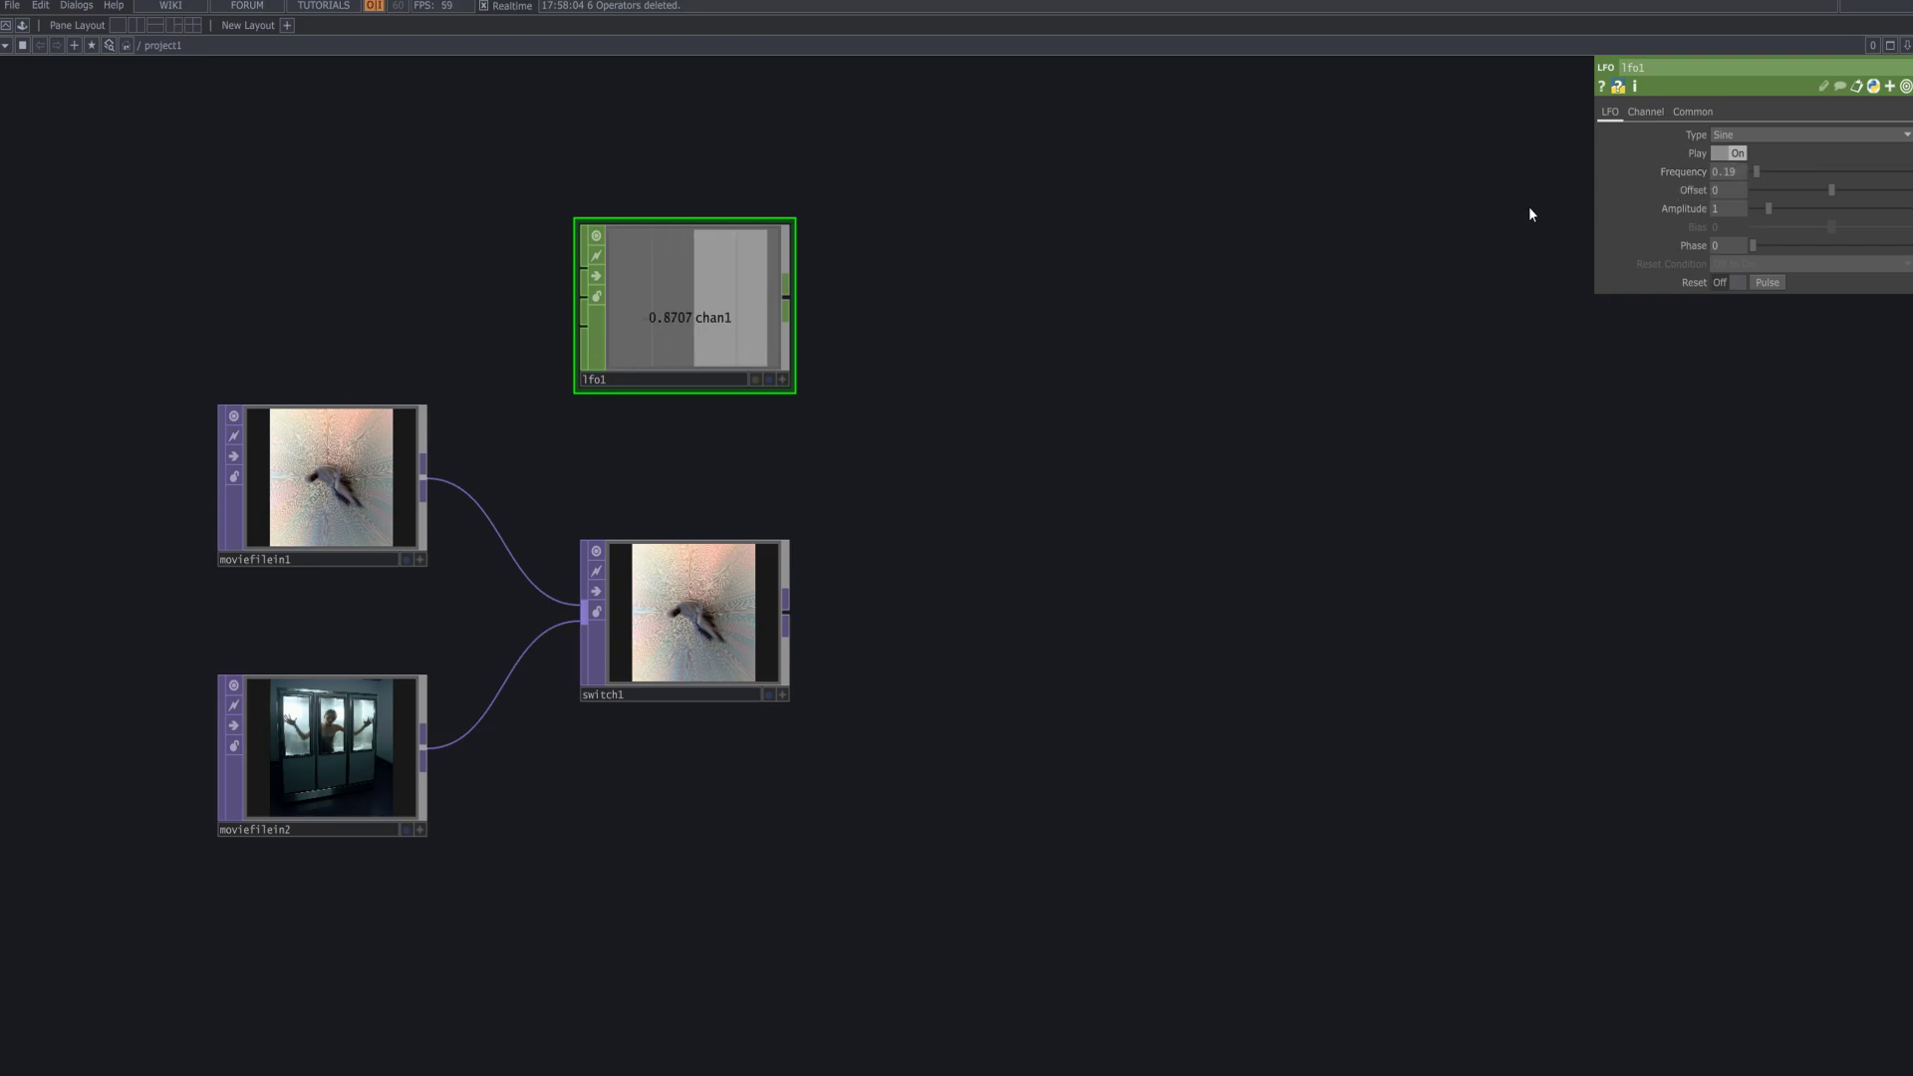
click(1729, 189)
text(0.4)
key(Return)
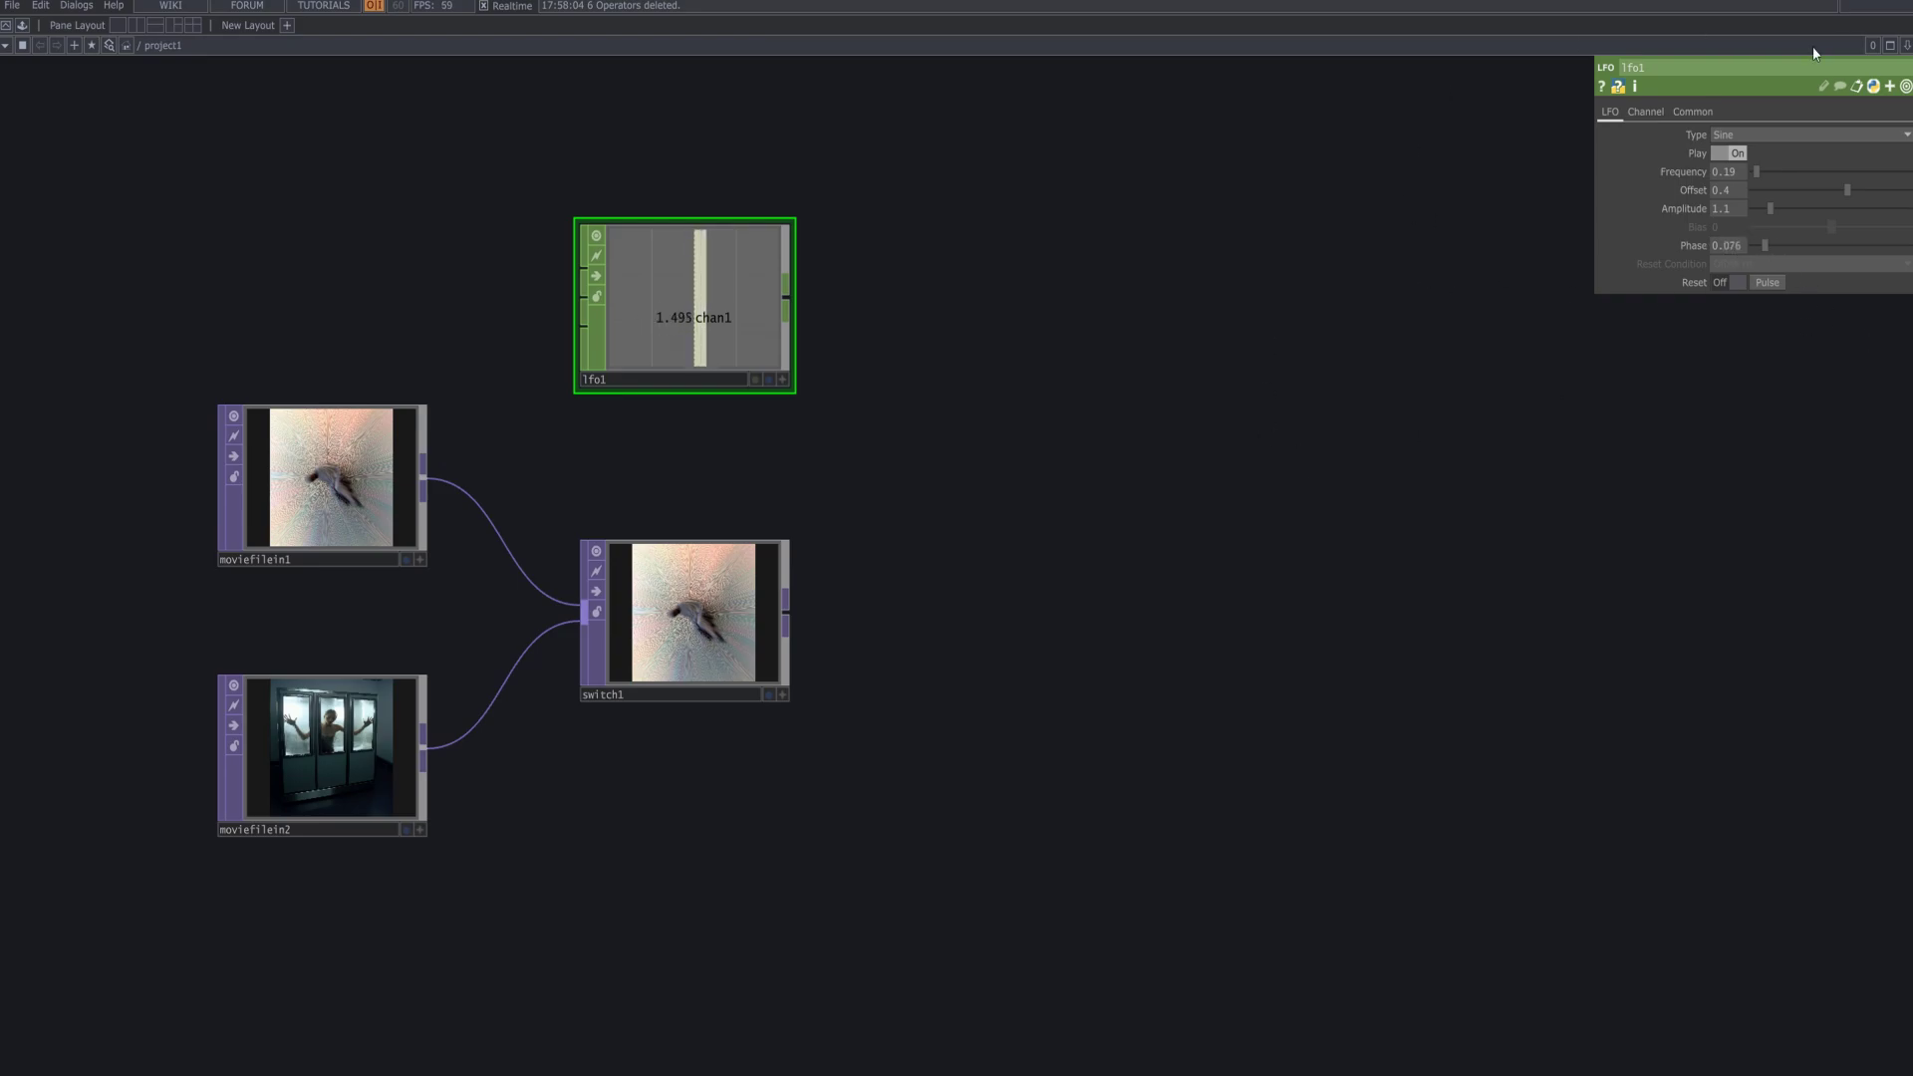
- Export the LFO's chan1 channel to the Switch TOP's Index and enable Blend between Inputs
drag(784, 391, 1748, 130)
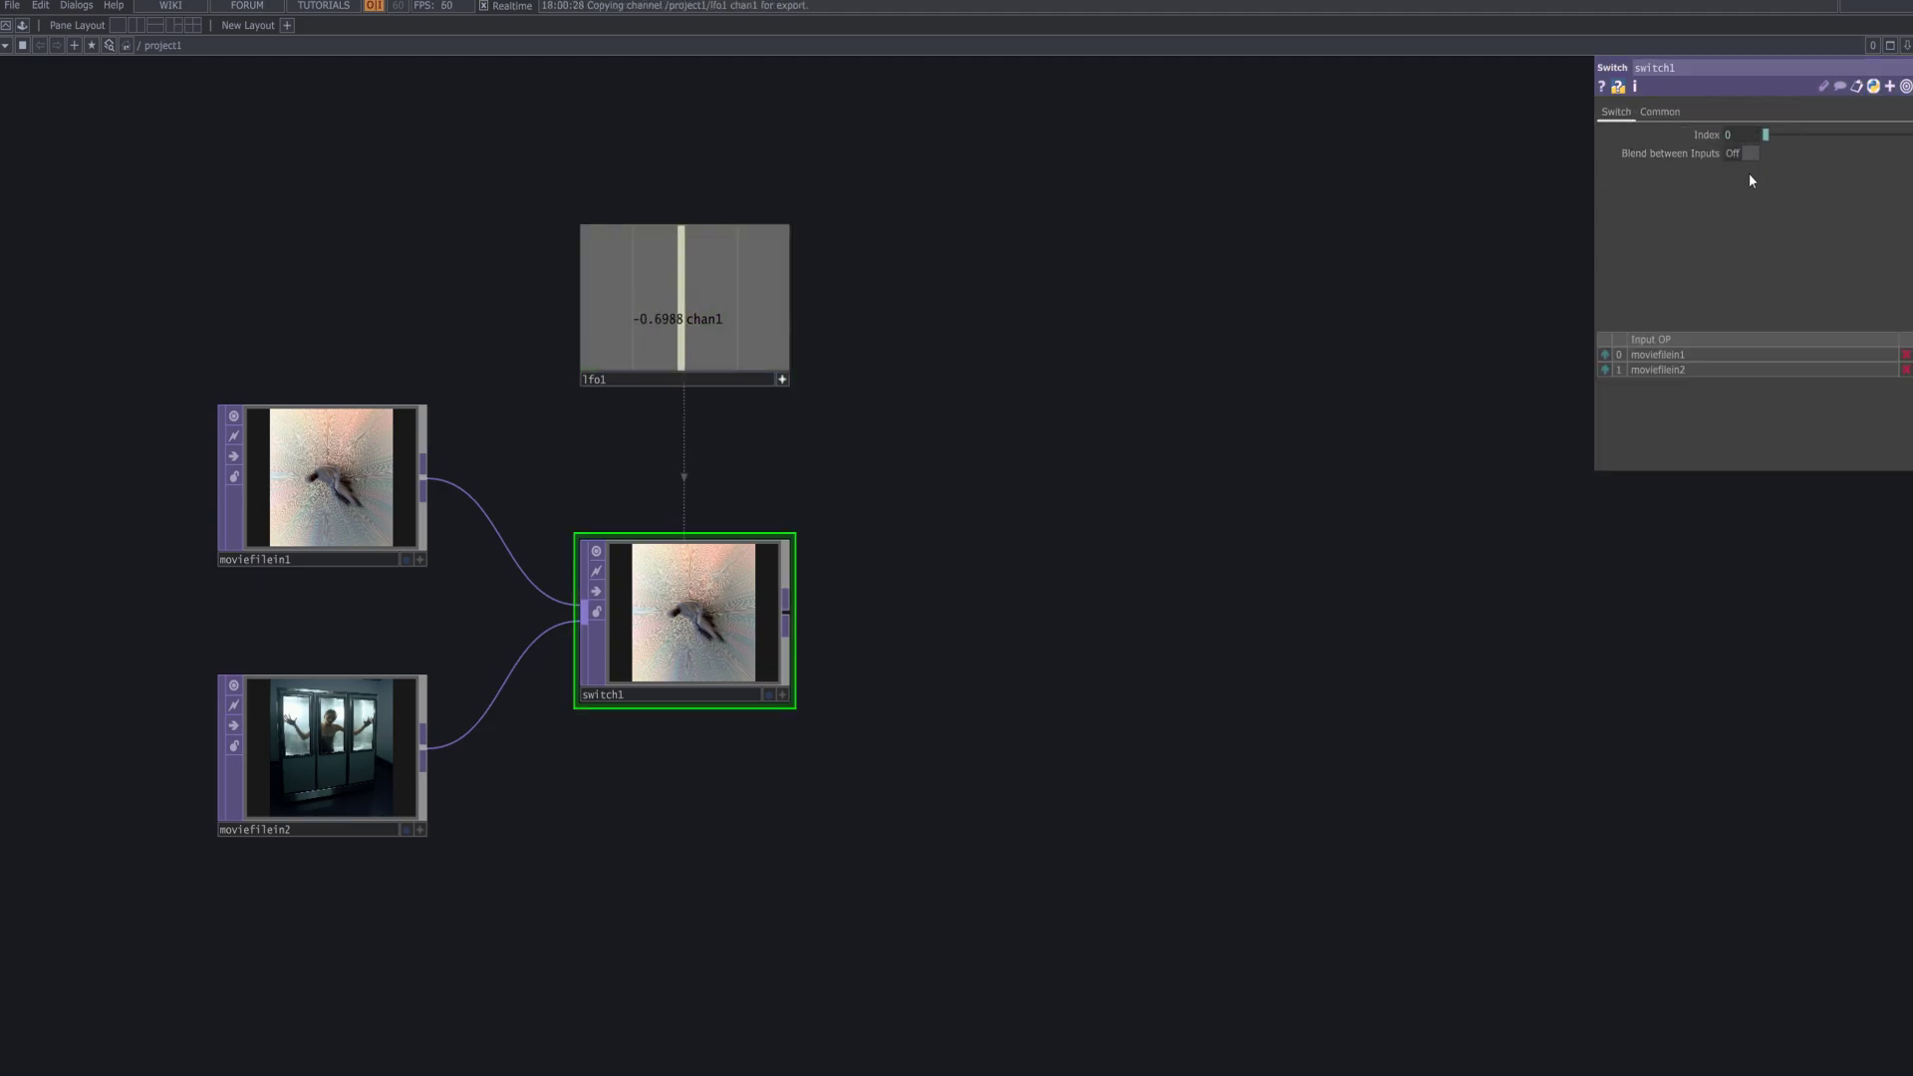
click(1750, 153)
scroll(762, 619, up, 5)
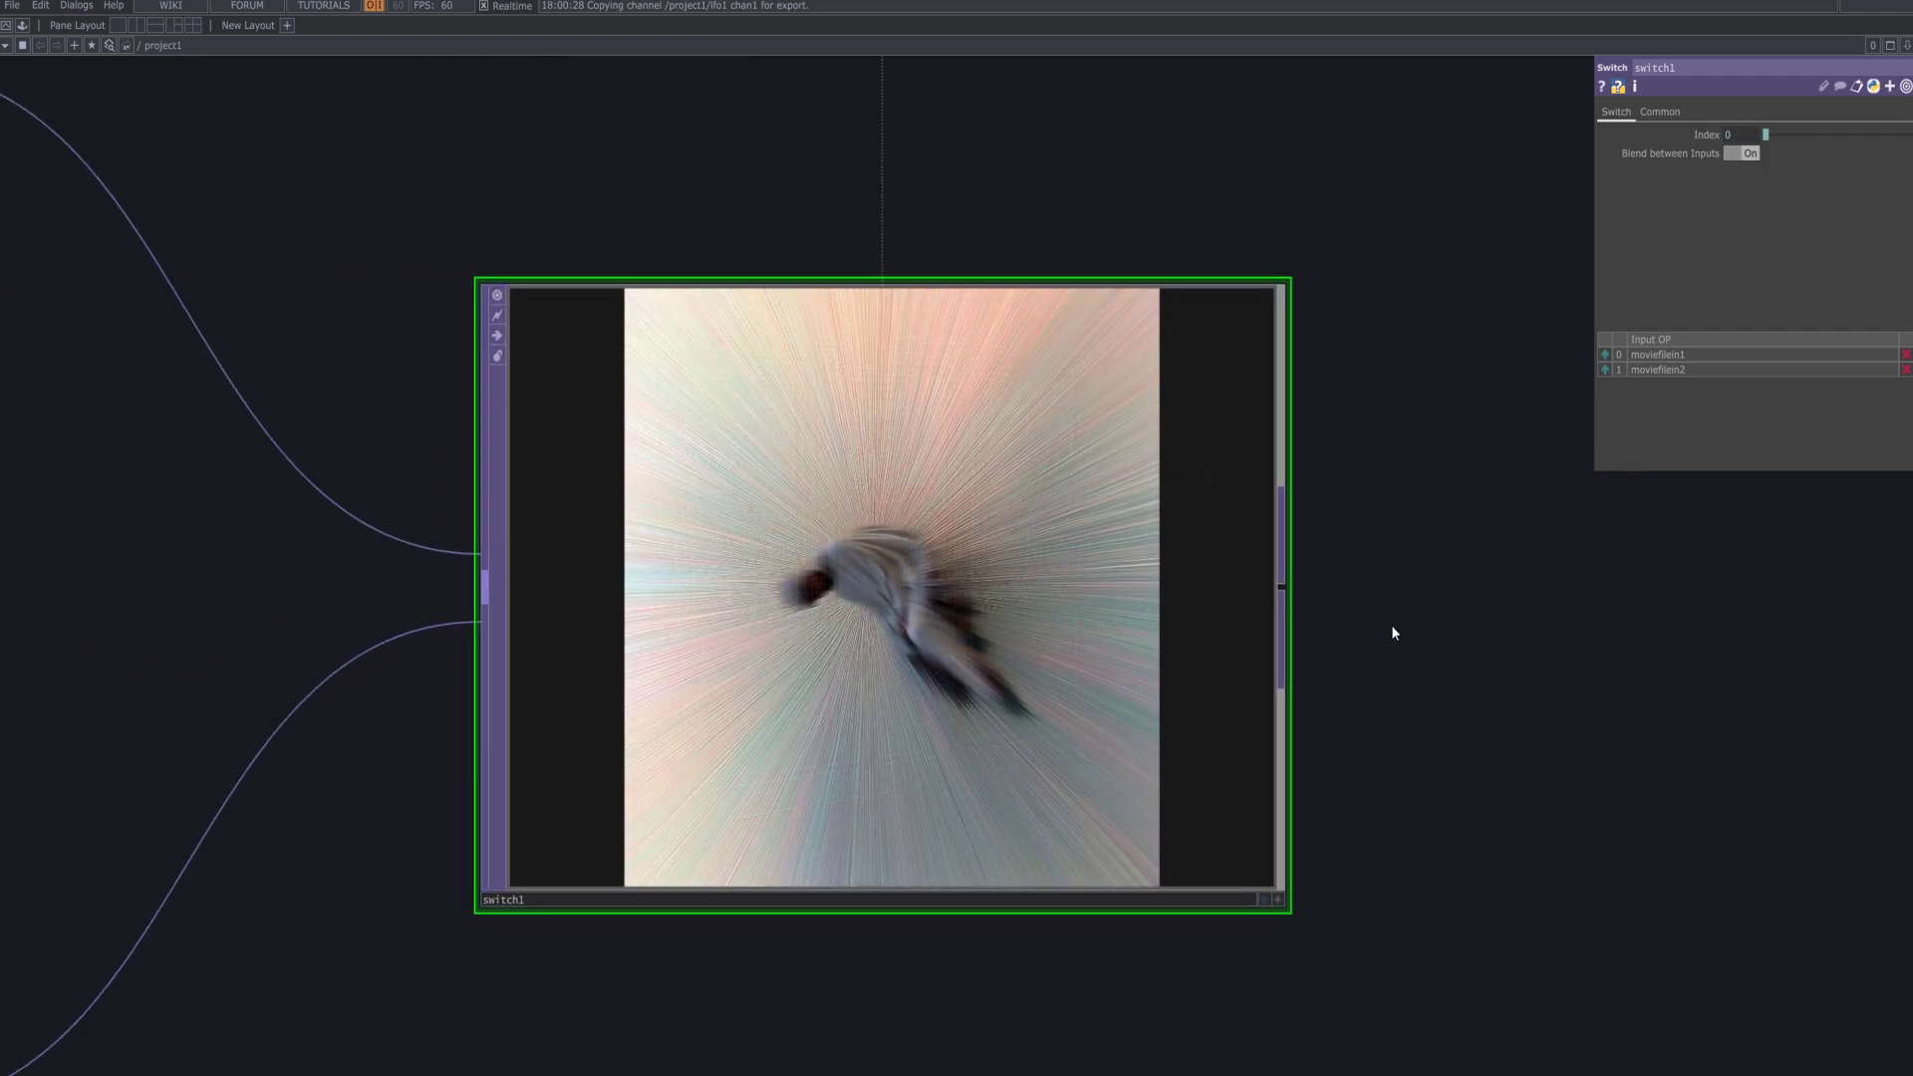
scroll(1393, 633, down, 5)
- Add a Level TOP fed by the output of switch1
drag(1438, 687, 944, 756)
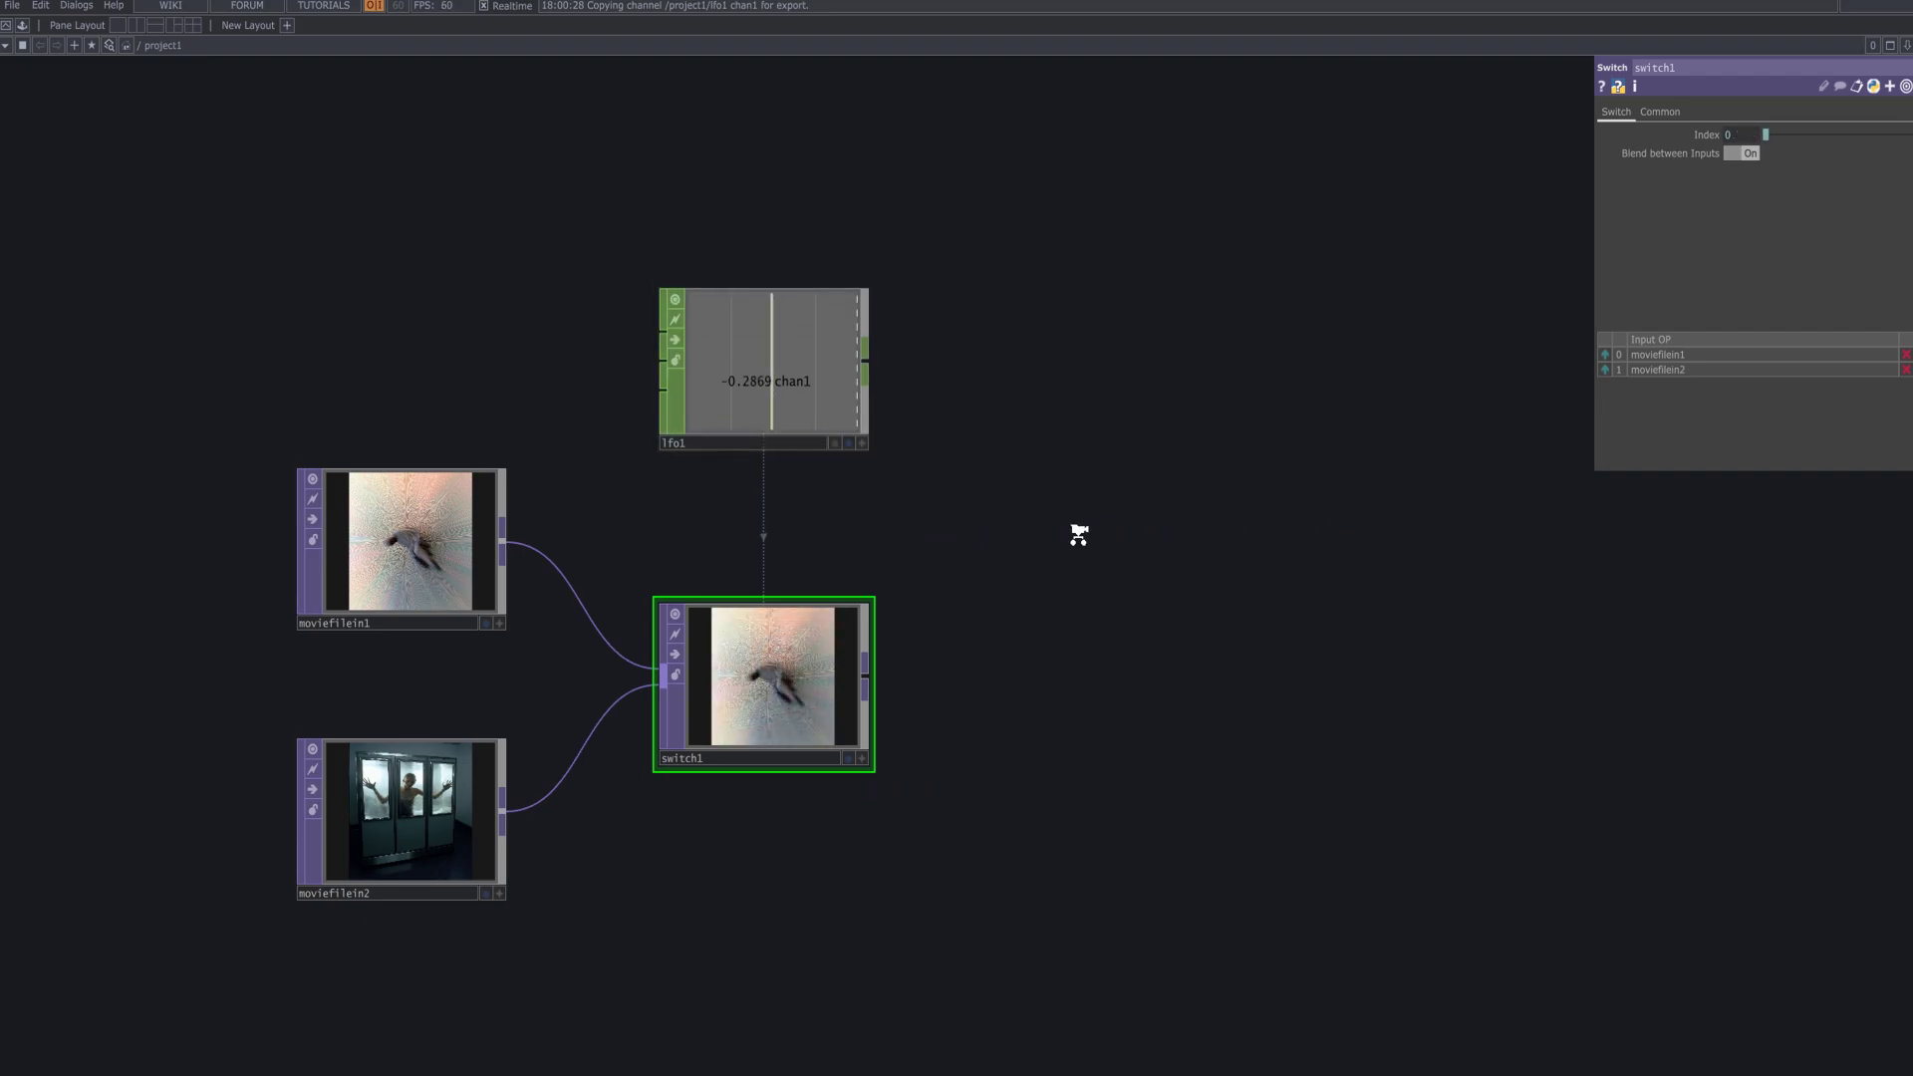
middle_drag(1078, 534, 1146, 669)
drag(1146, 670, 838, 536)
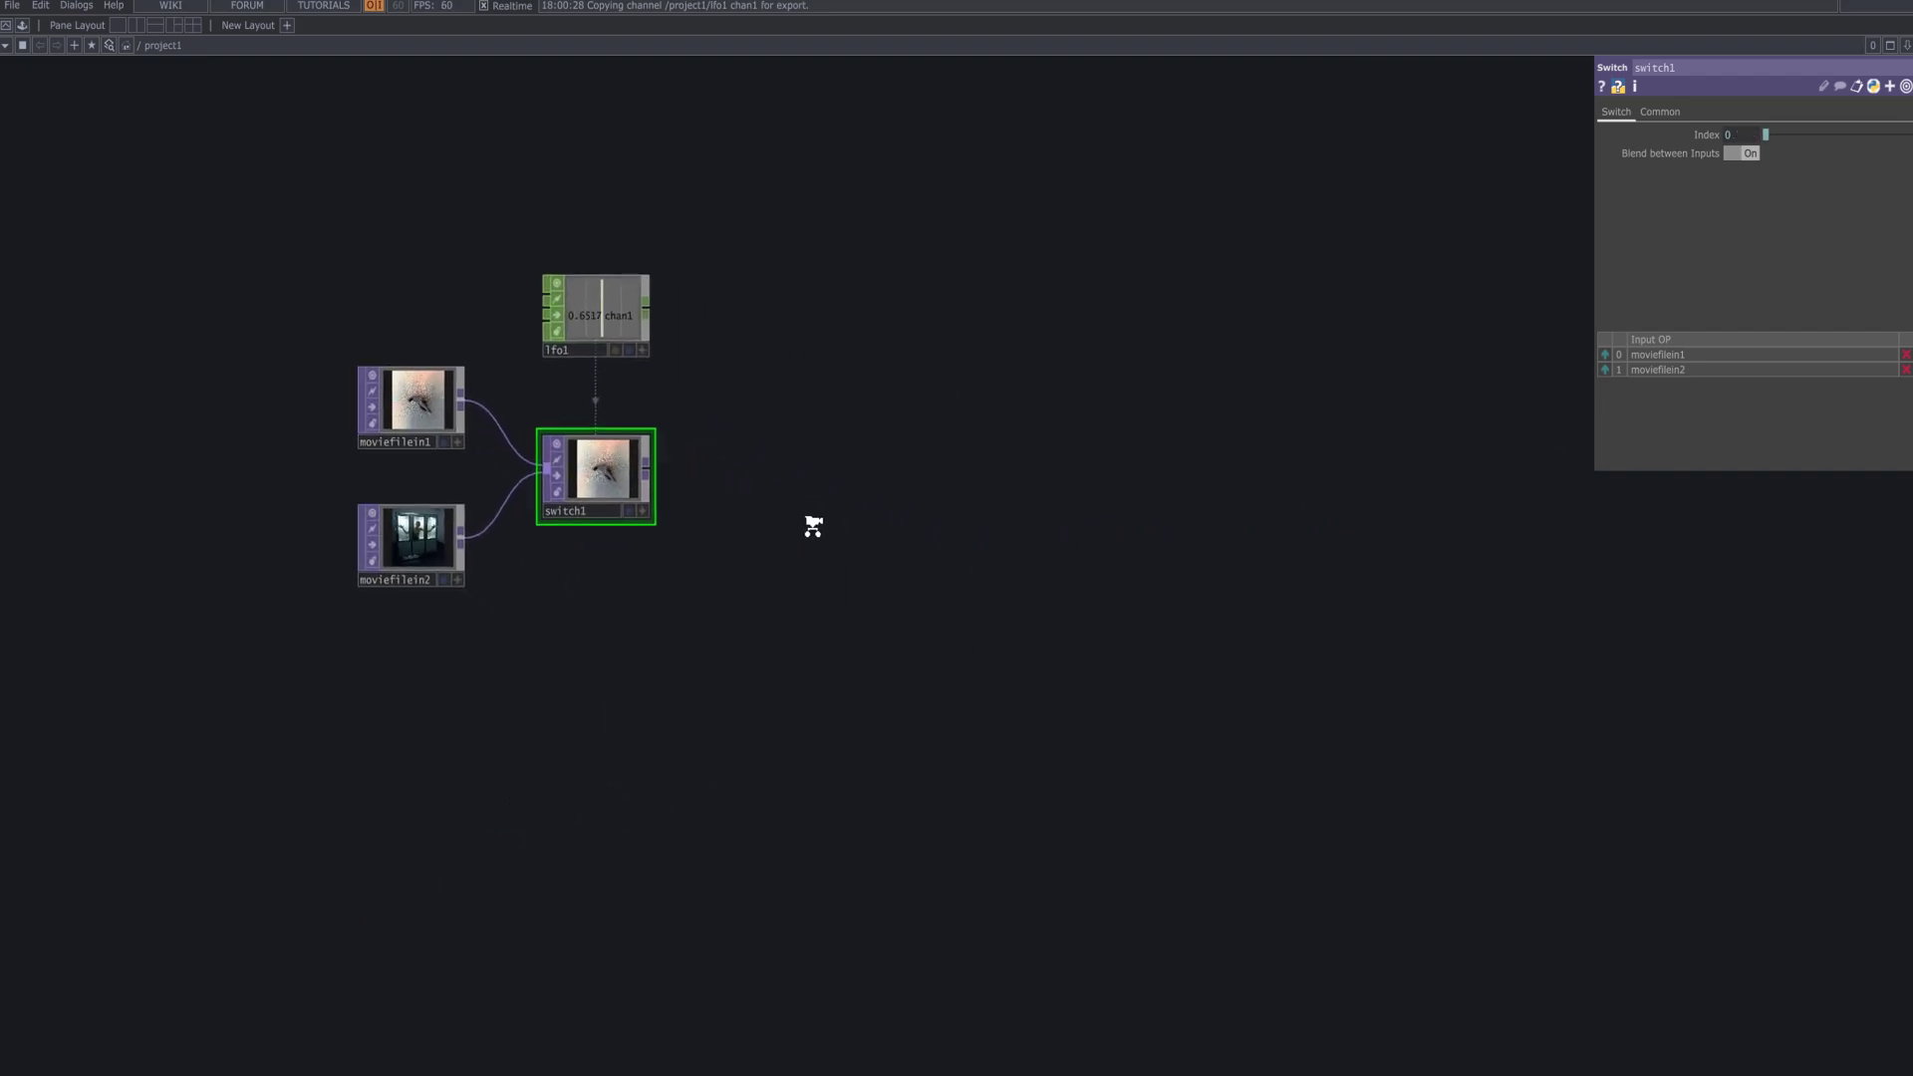
middle_drag(837, 536, 797, 478)
drag(568, 450, 597, 451)
drag(529, 231, 586, 231)
drag(544, 462, 573, 461)
drag(804, 522, 741, 603)
key(Tab)
text(leve)
click(354, 638)
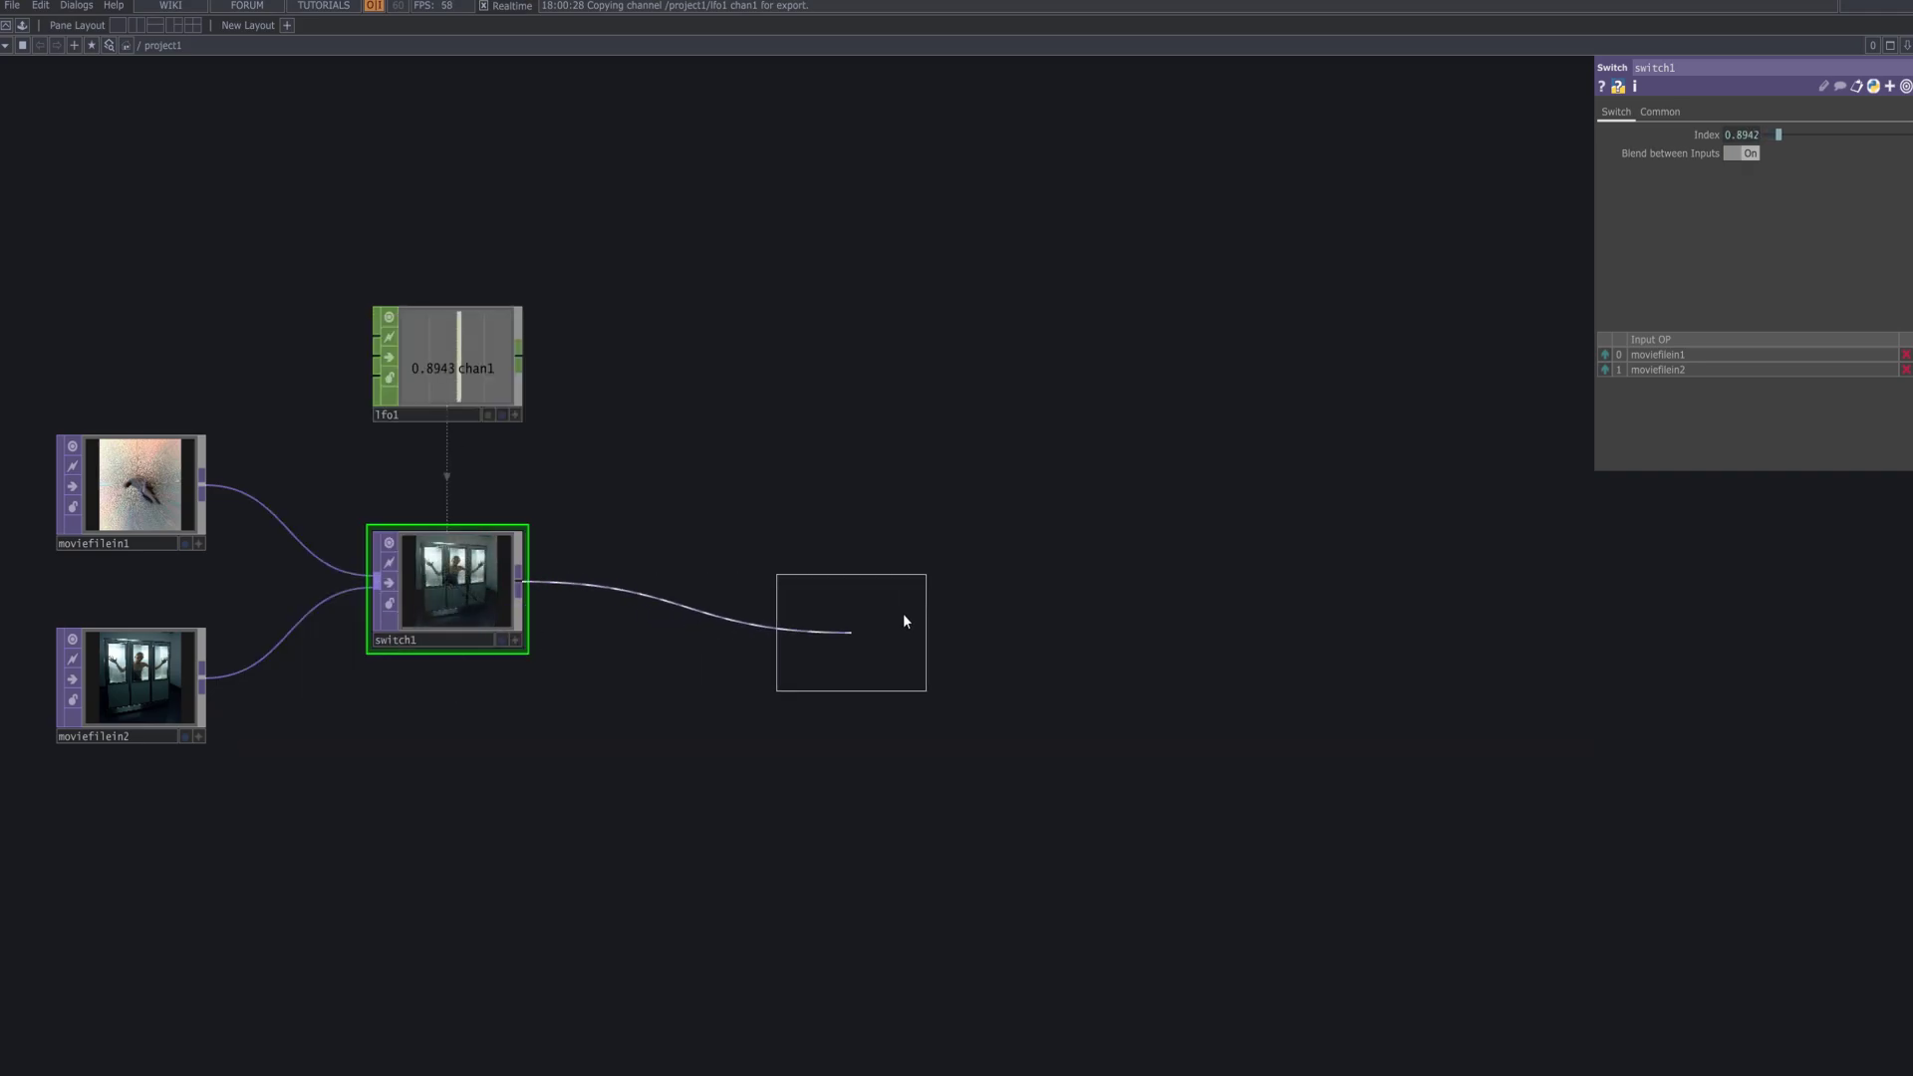
click(817, 602)
- Set the Level TOP's Clamp Input to Clamp [0-1] and Invert to 0.67
drag(900, 631, 1093, 594)
scroll(935, 595, up, 5)
drag(935, 595, 1239, 679)
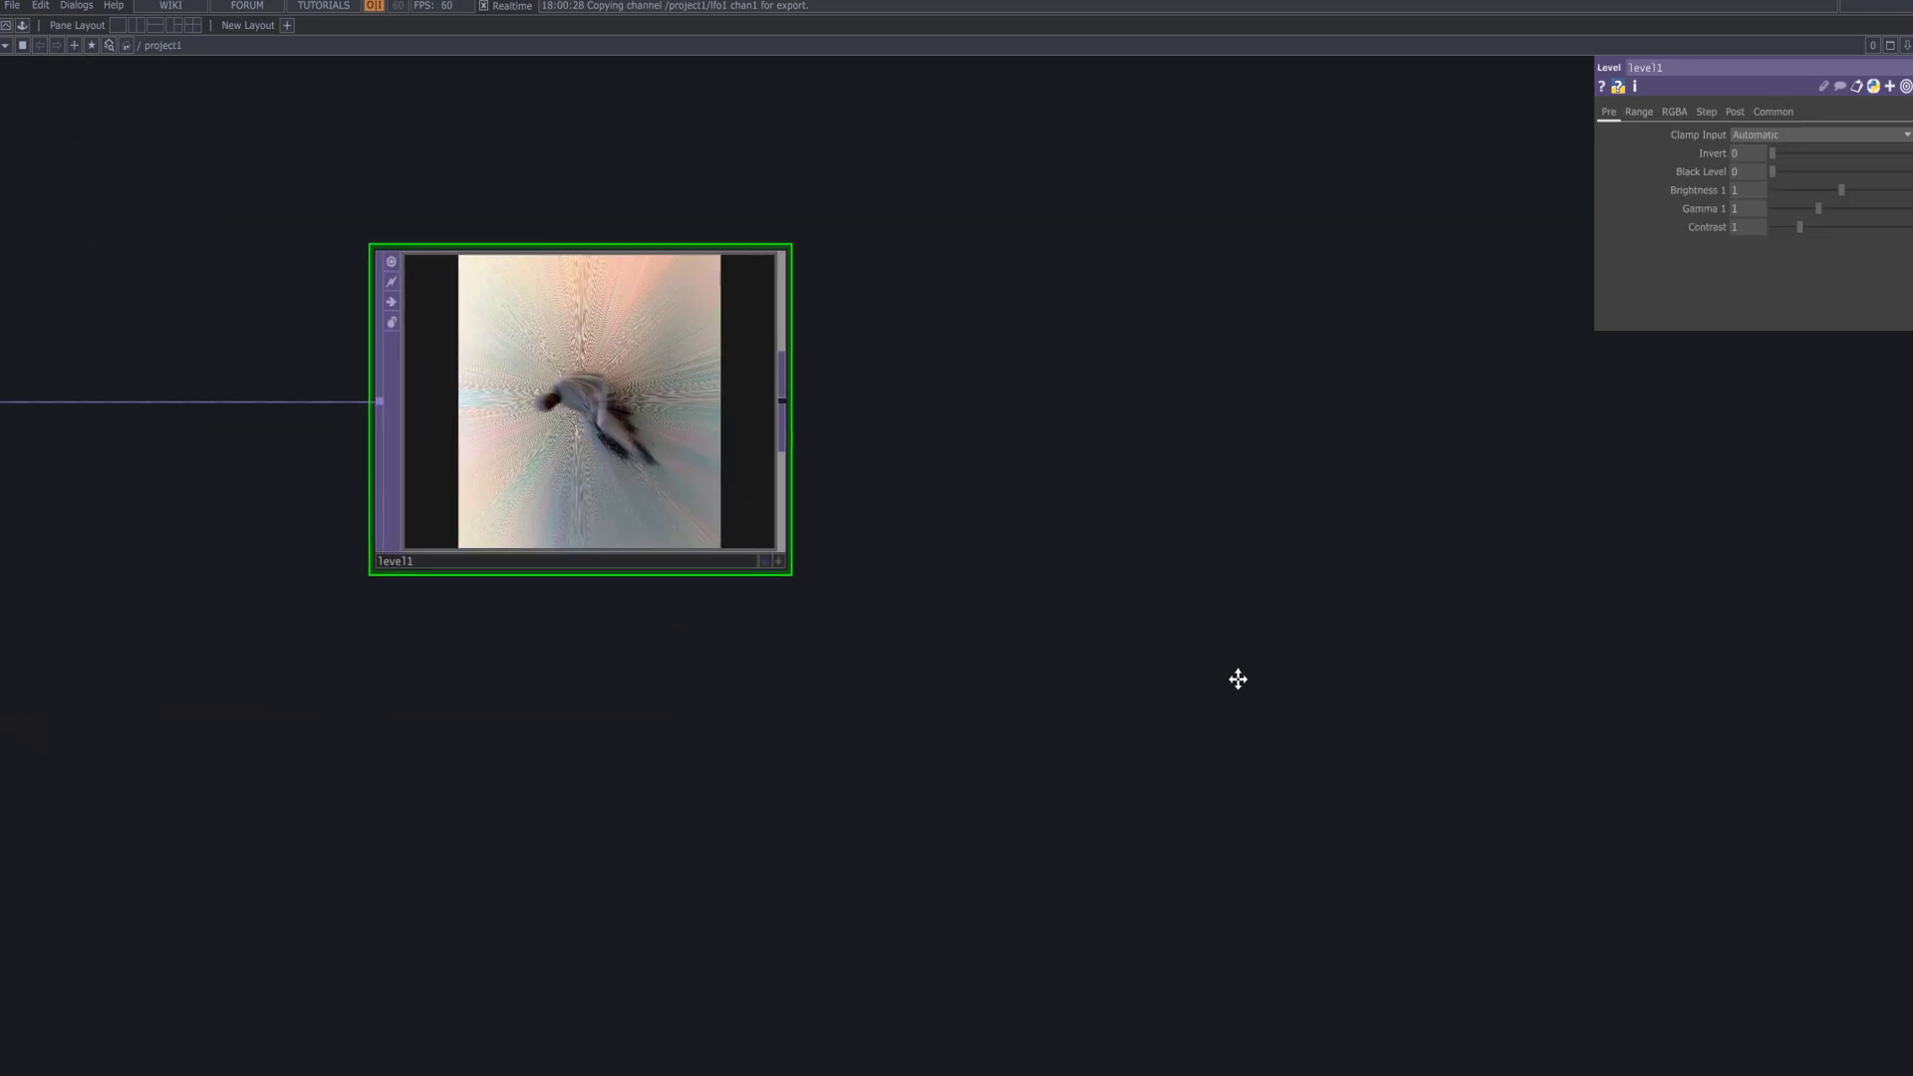
click(1824, 134)
click(1759, 161)
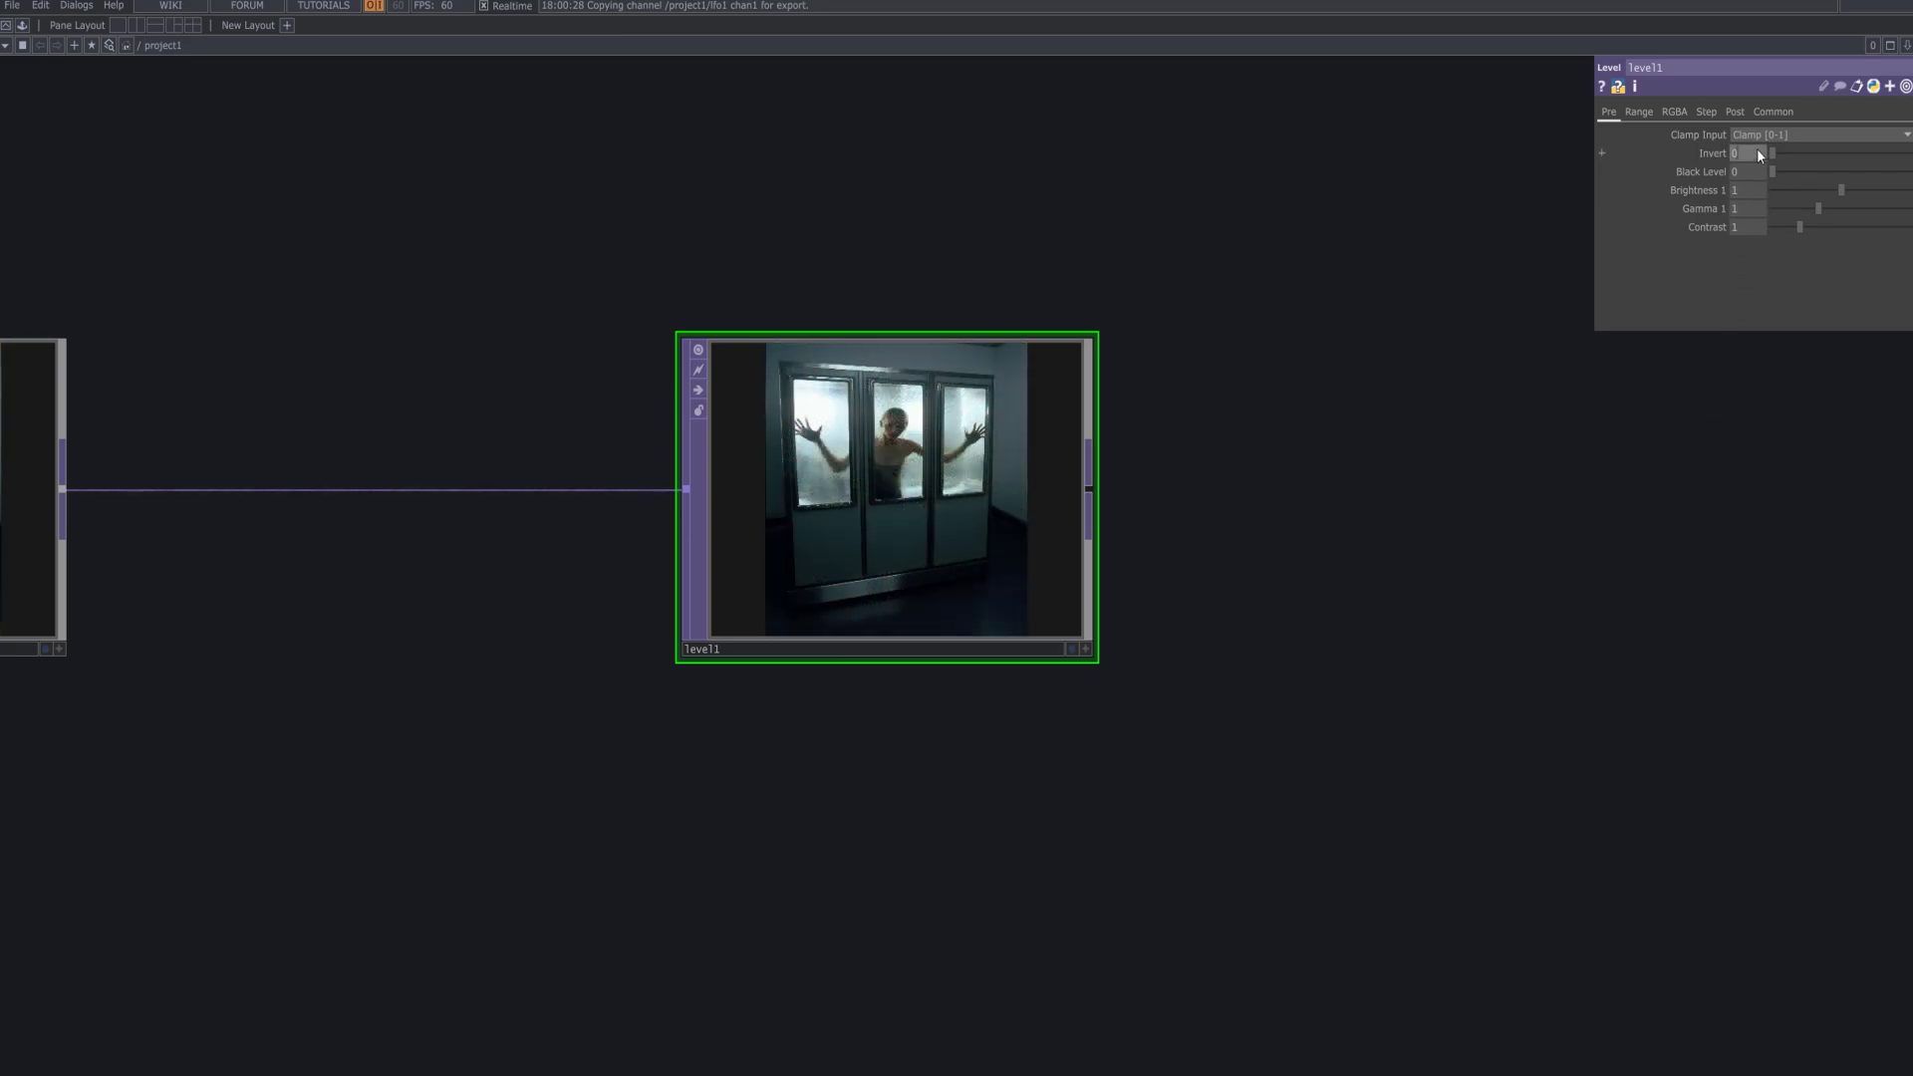
text(0.67)
key(Return)
- Set the Level TOP's Black Level to 0.5 and Brightness 1 to 2
scroll(1058, 491, up, 1)
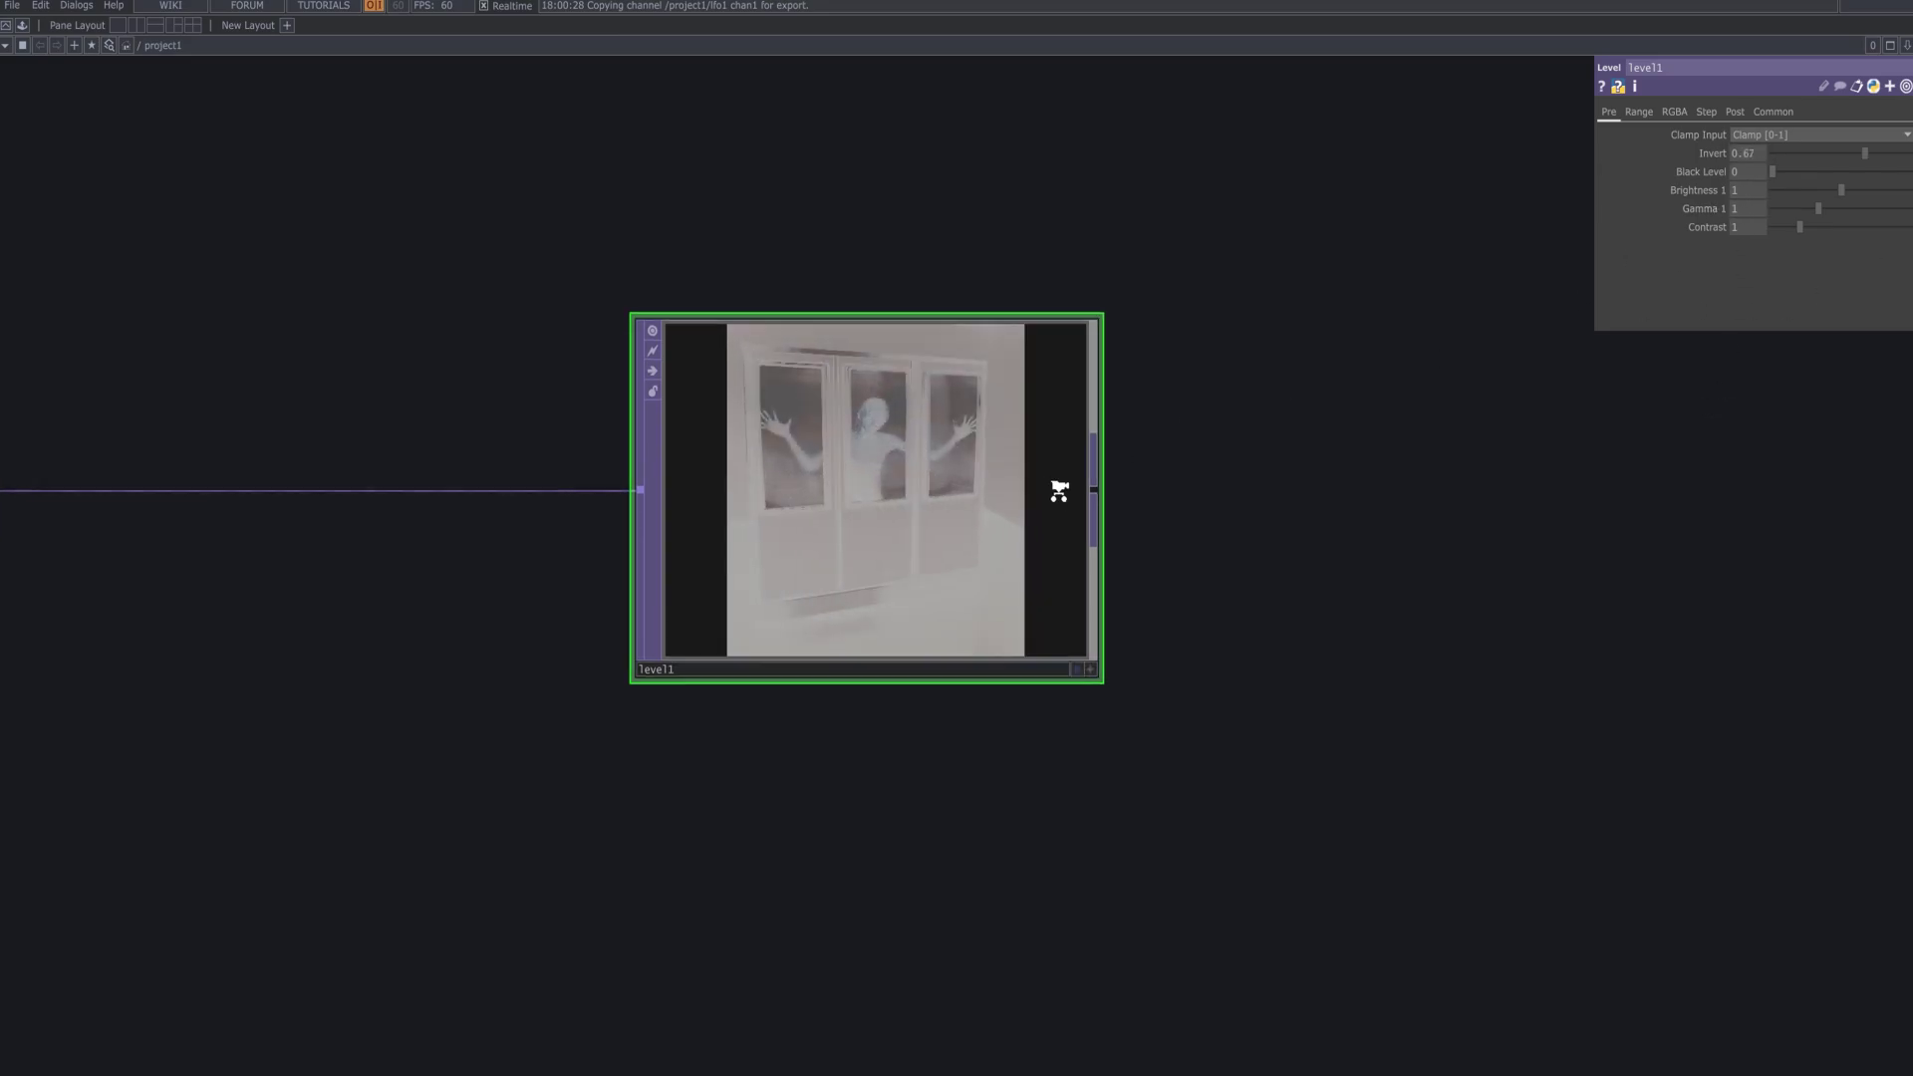
scroll(1060, 490, up, 3)
click(1753, 173)
text(0.5)
key(Return)
click(1745, 190)
text(2)
key(Return)
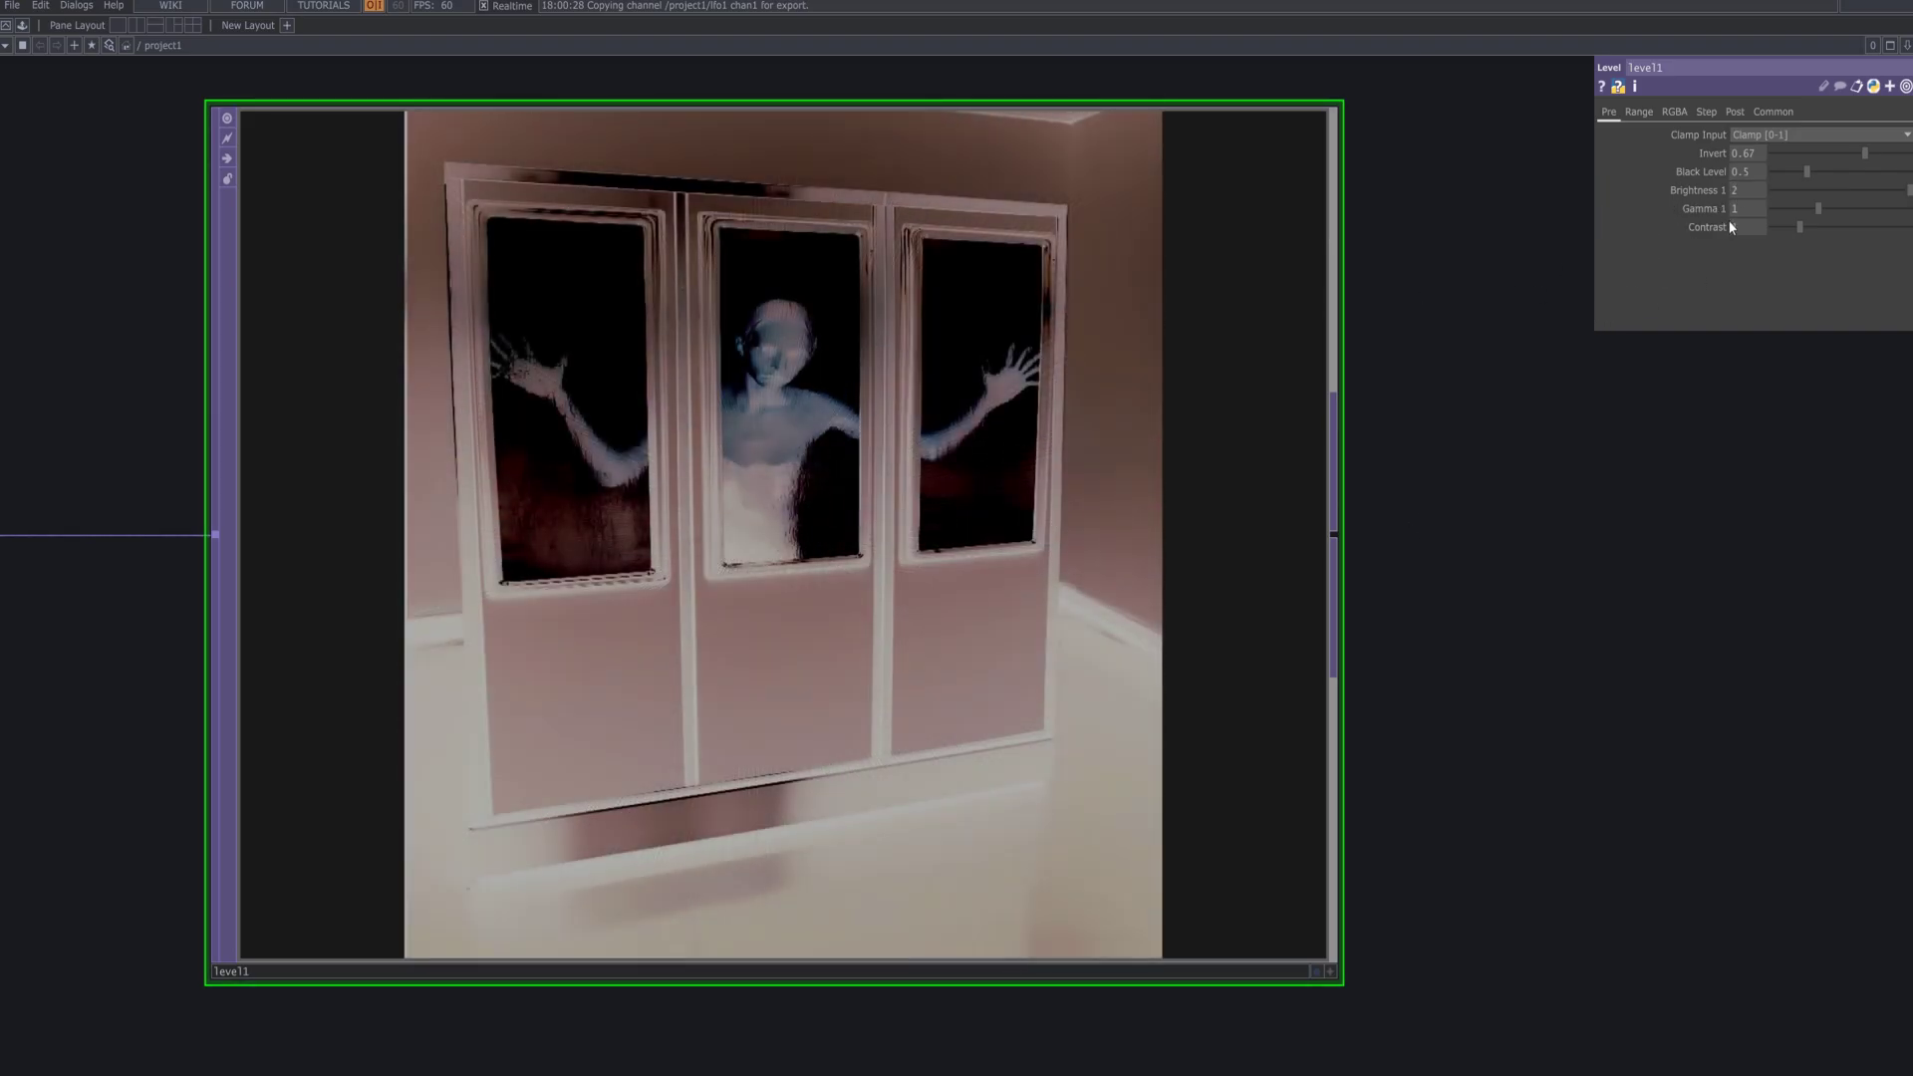
- Set the Level TOP's Gamma 1 to 2.6 and Contrast to 3
text(2.6)
key(Return)
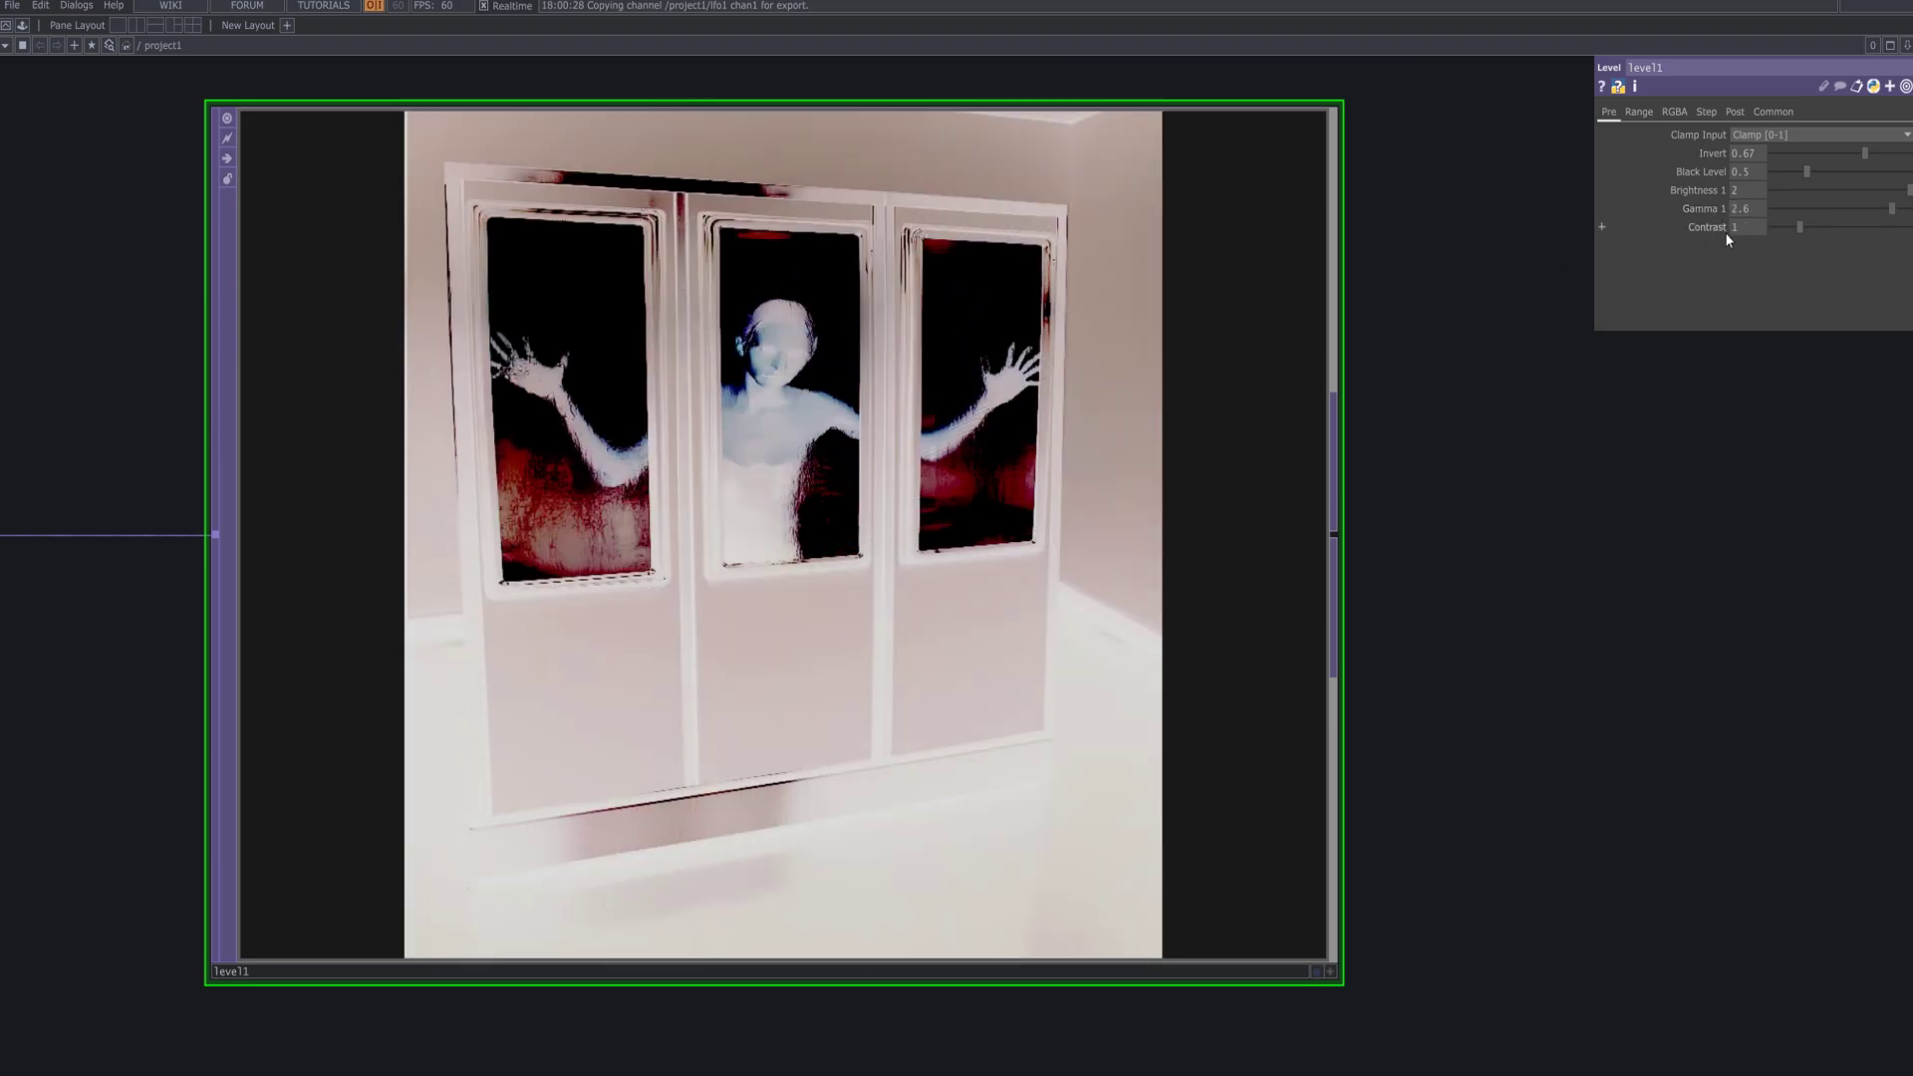
click(1739, 227)
text(3)
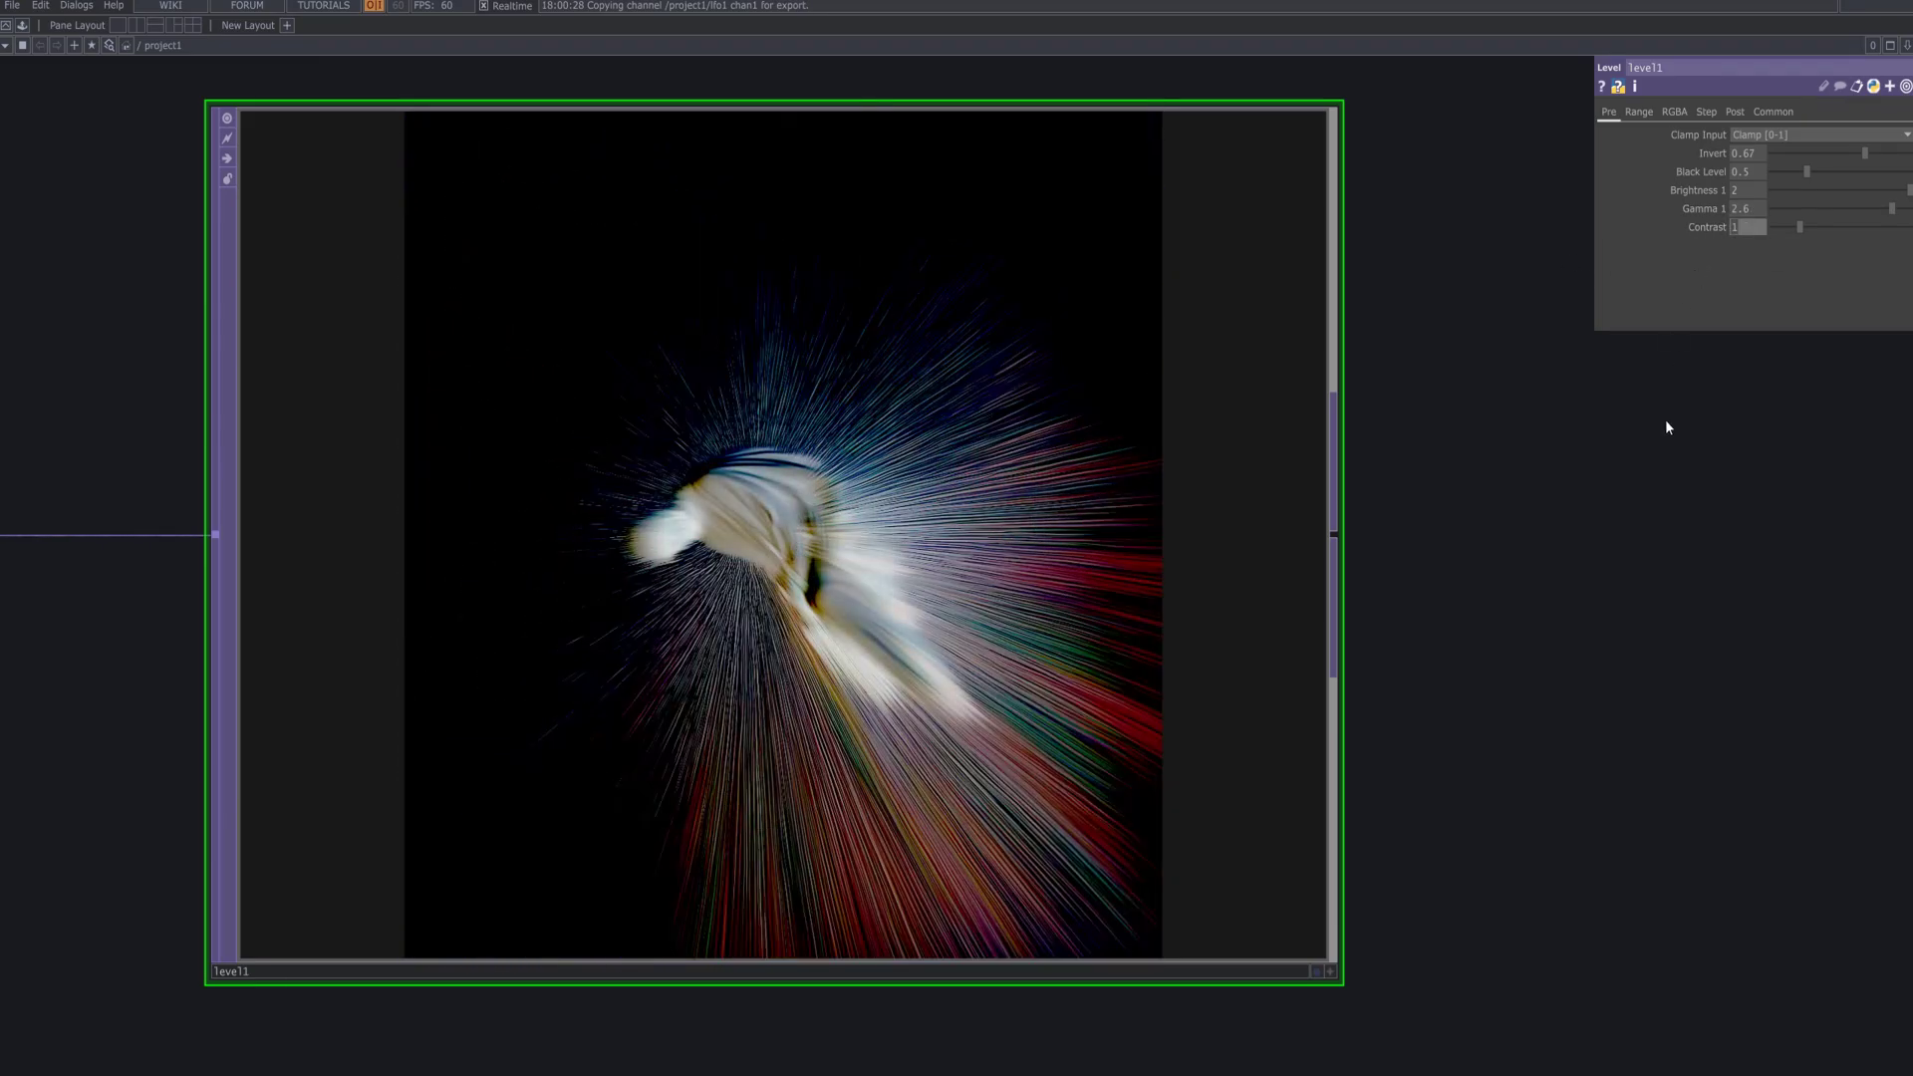
key(Return)
scroll(750, 503, up, 5)
scroll(759, 503, down, 10)
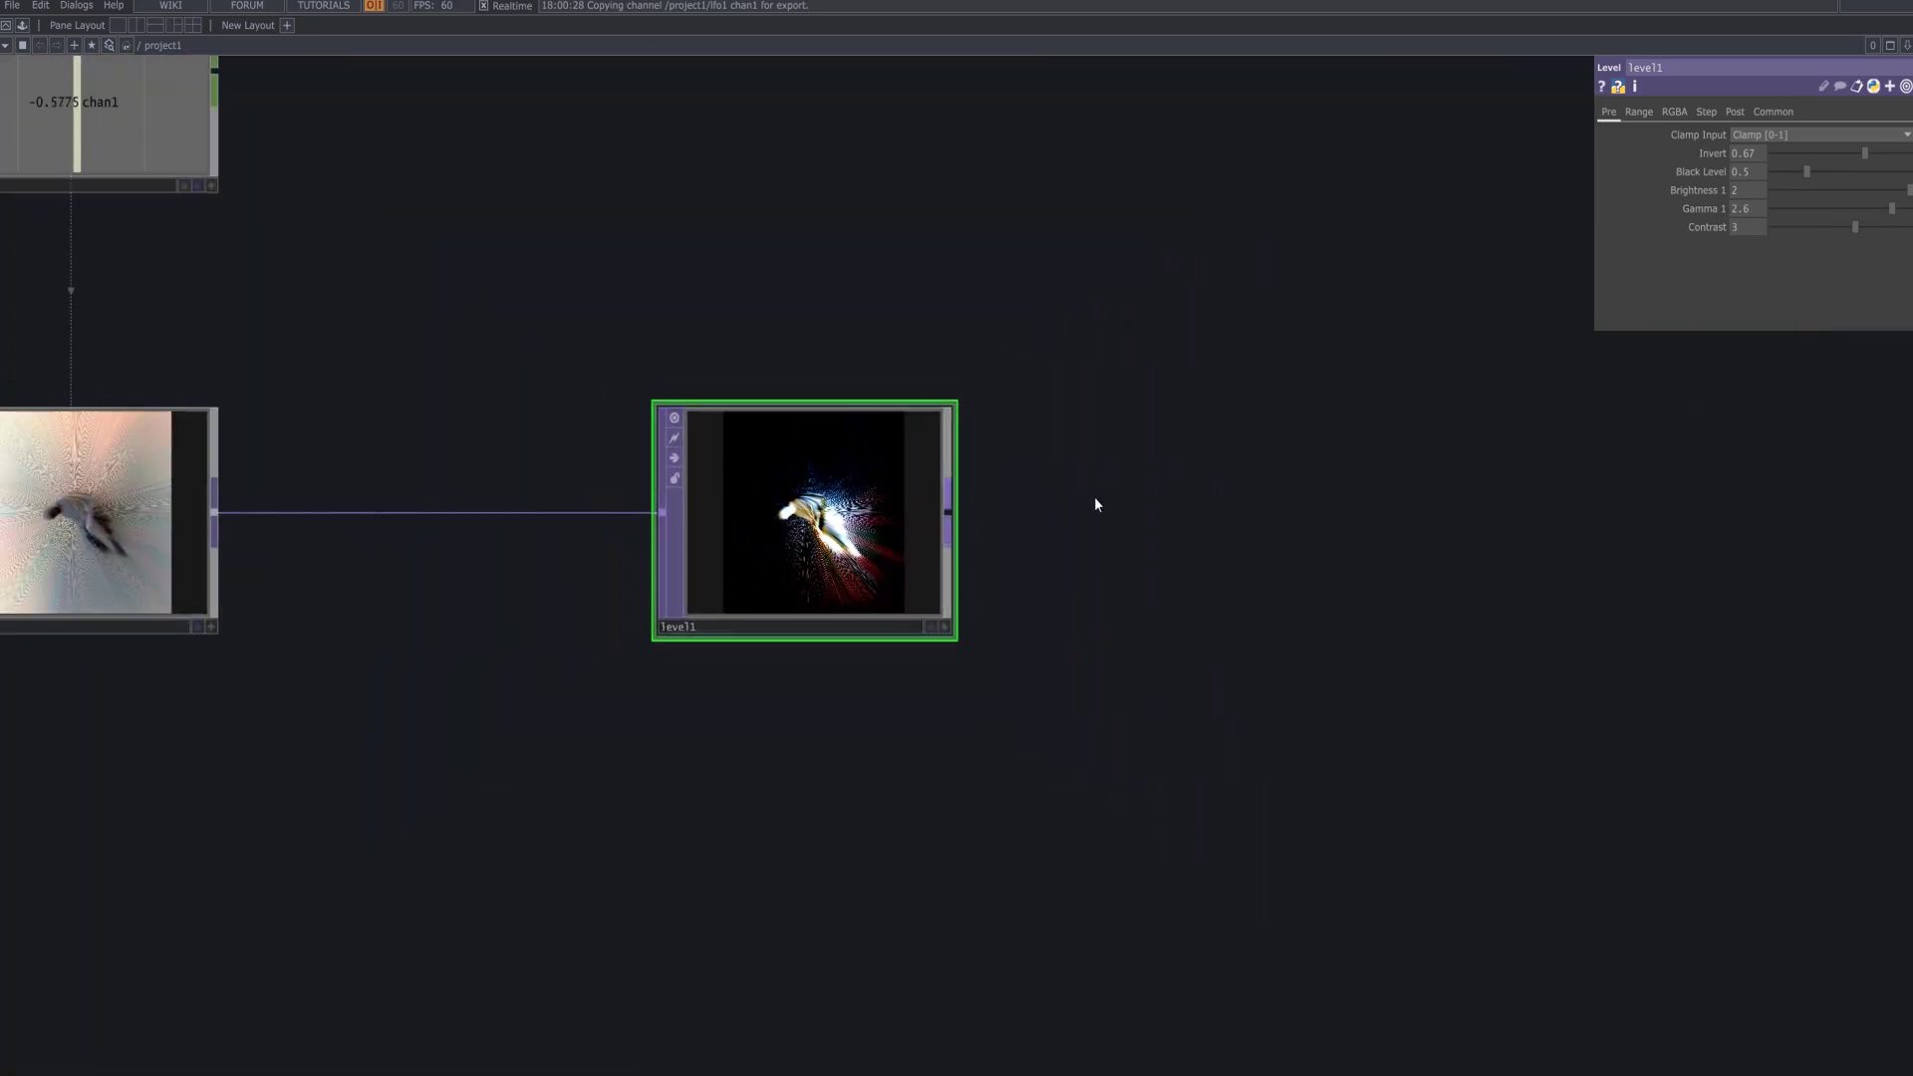
drag(1094, 500, 1321, 528)
drag(1145, 559, 1316, 558)
drag(1362, 554, 883, 487)
click(1644, 112)
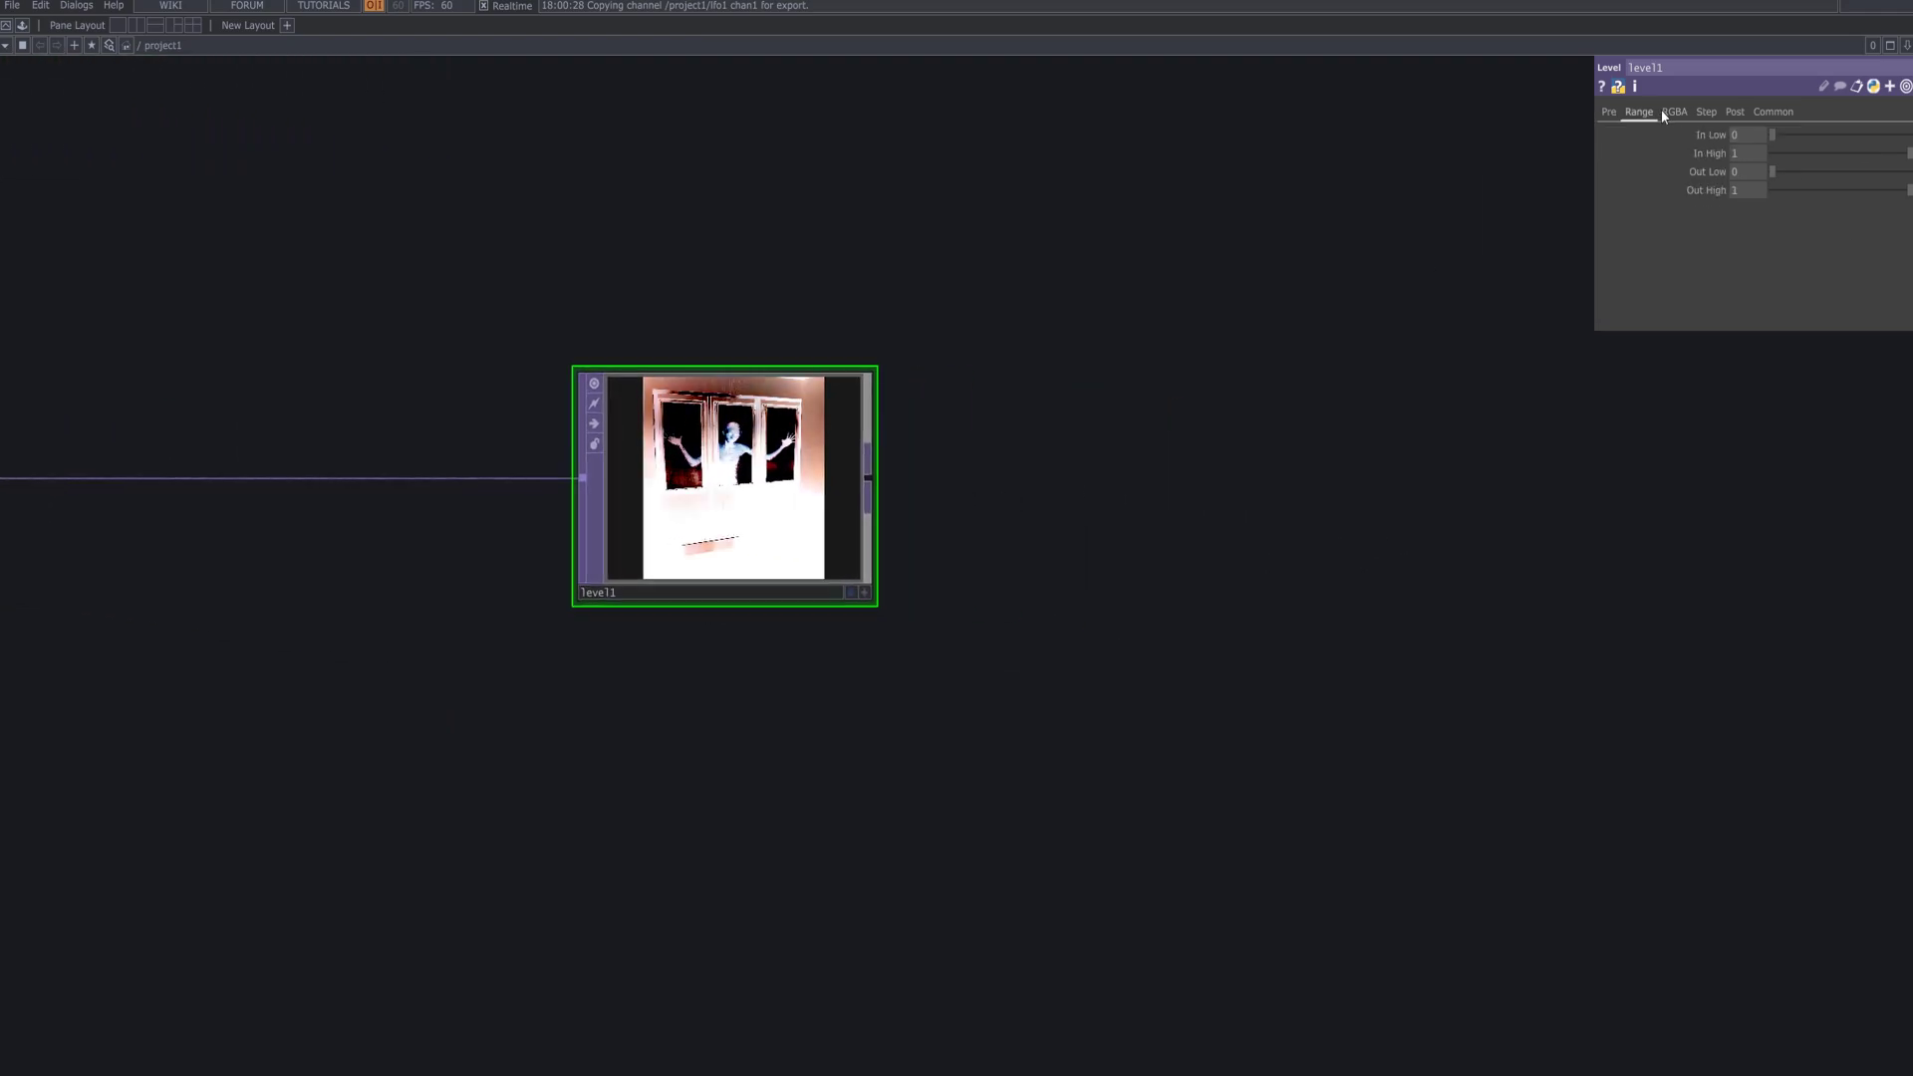
click(1677, 113)
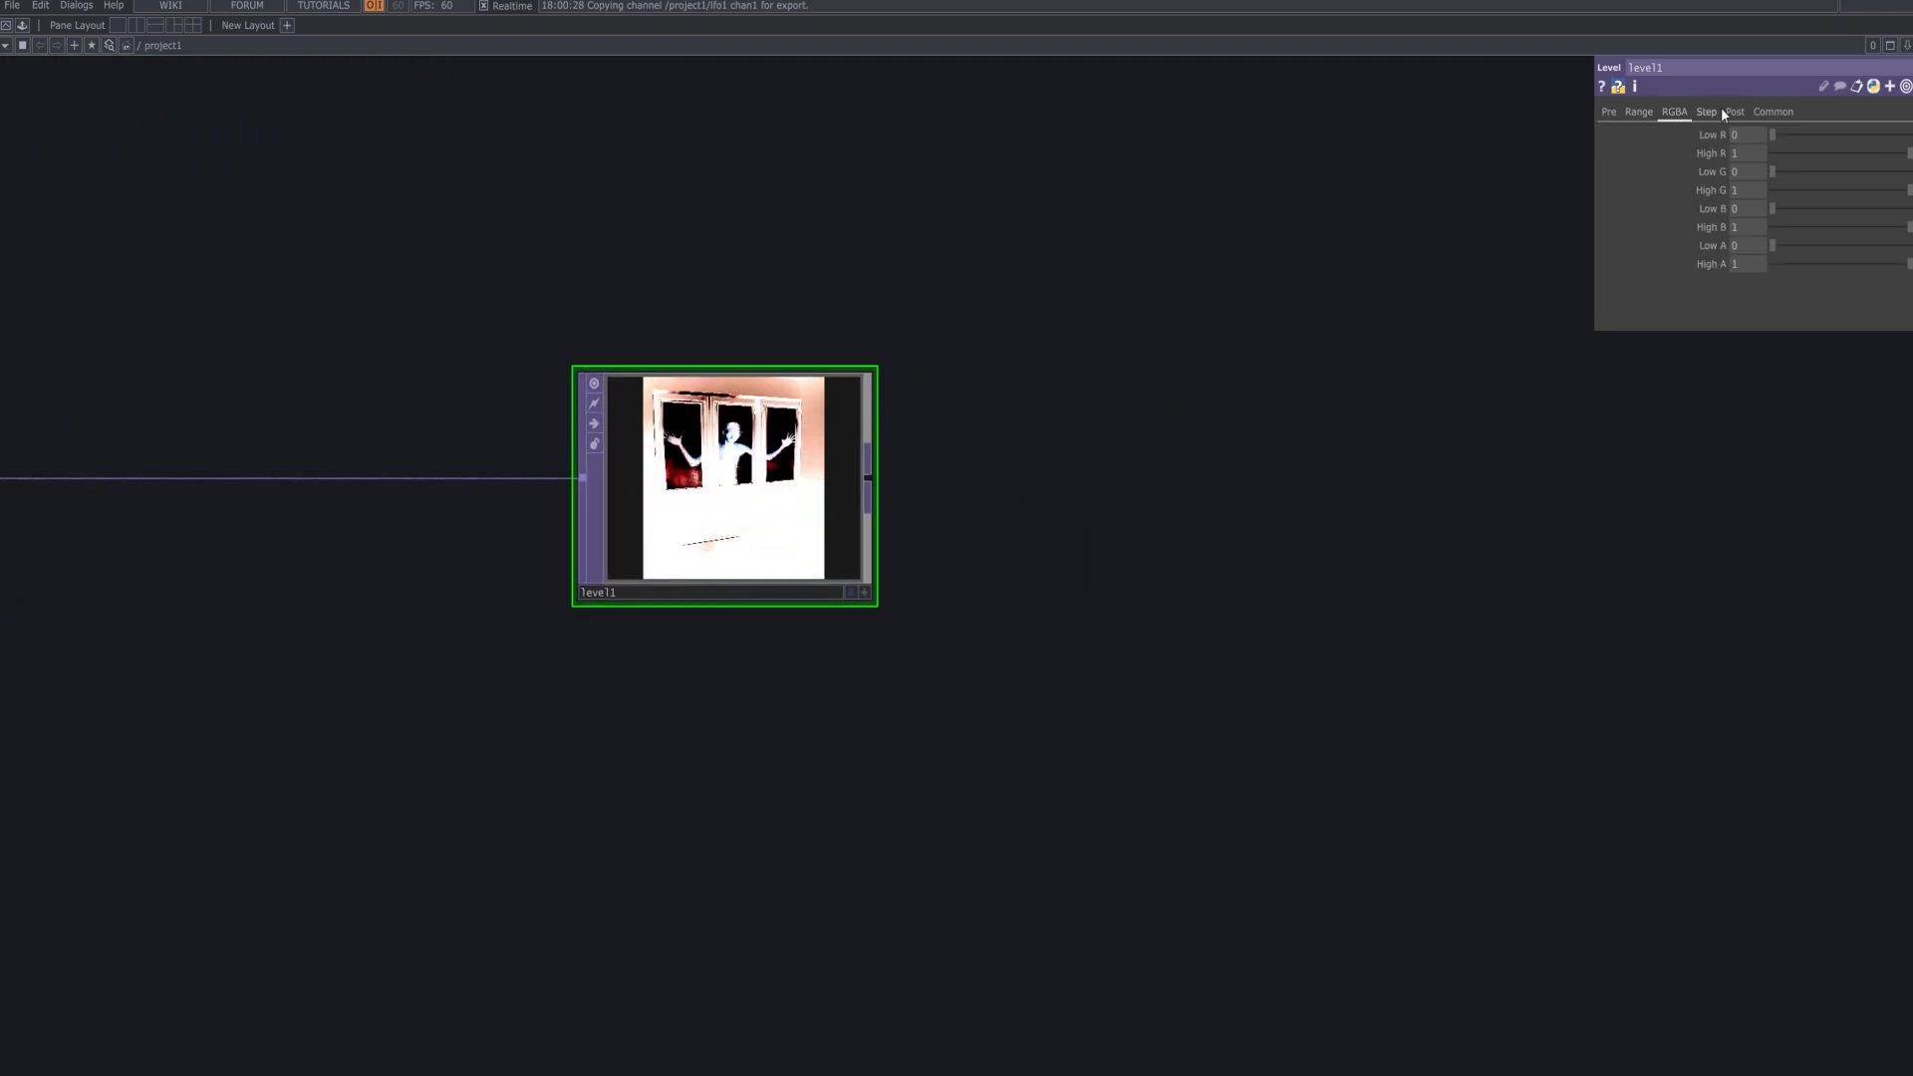
- Add a Constant TOP fed by the output of level1
scroll(1038, 405, down, 4)
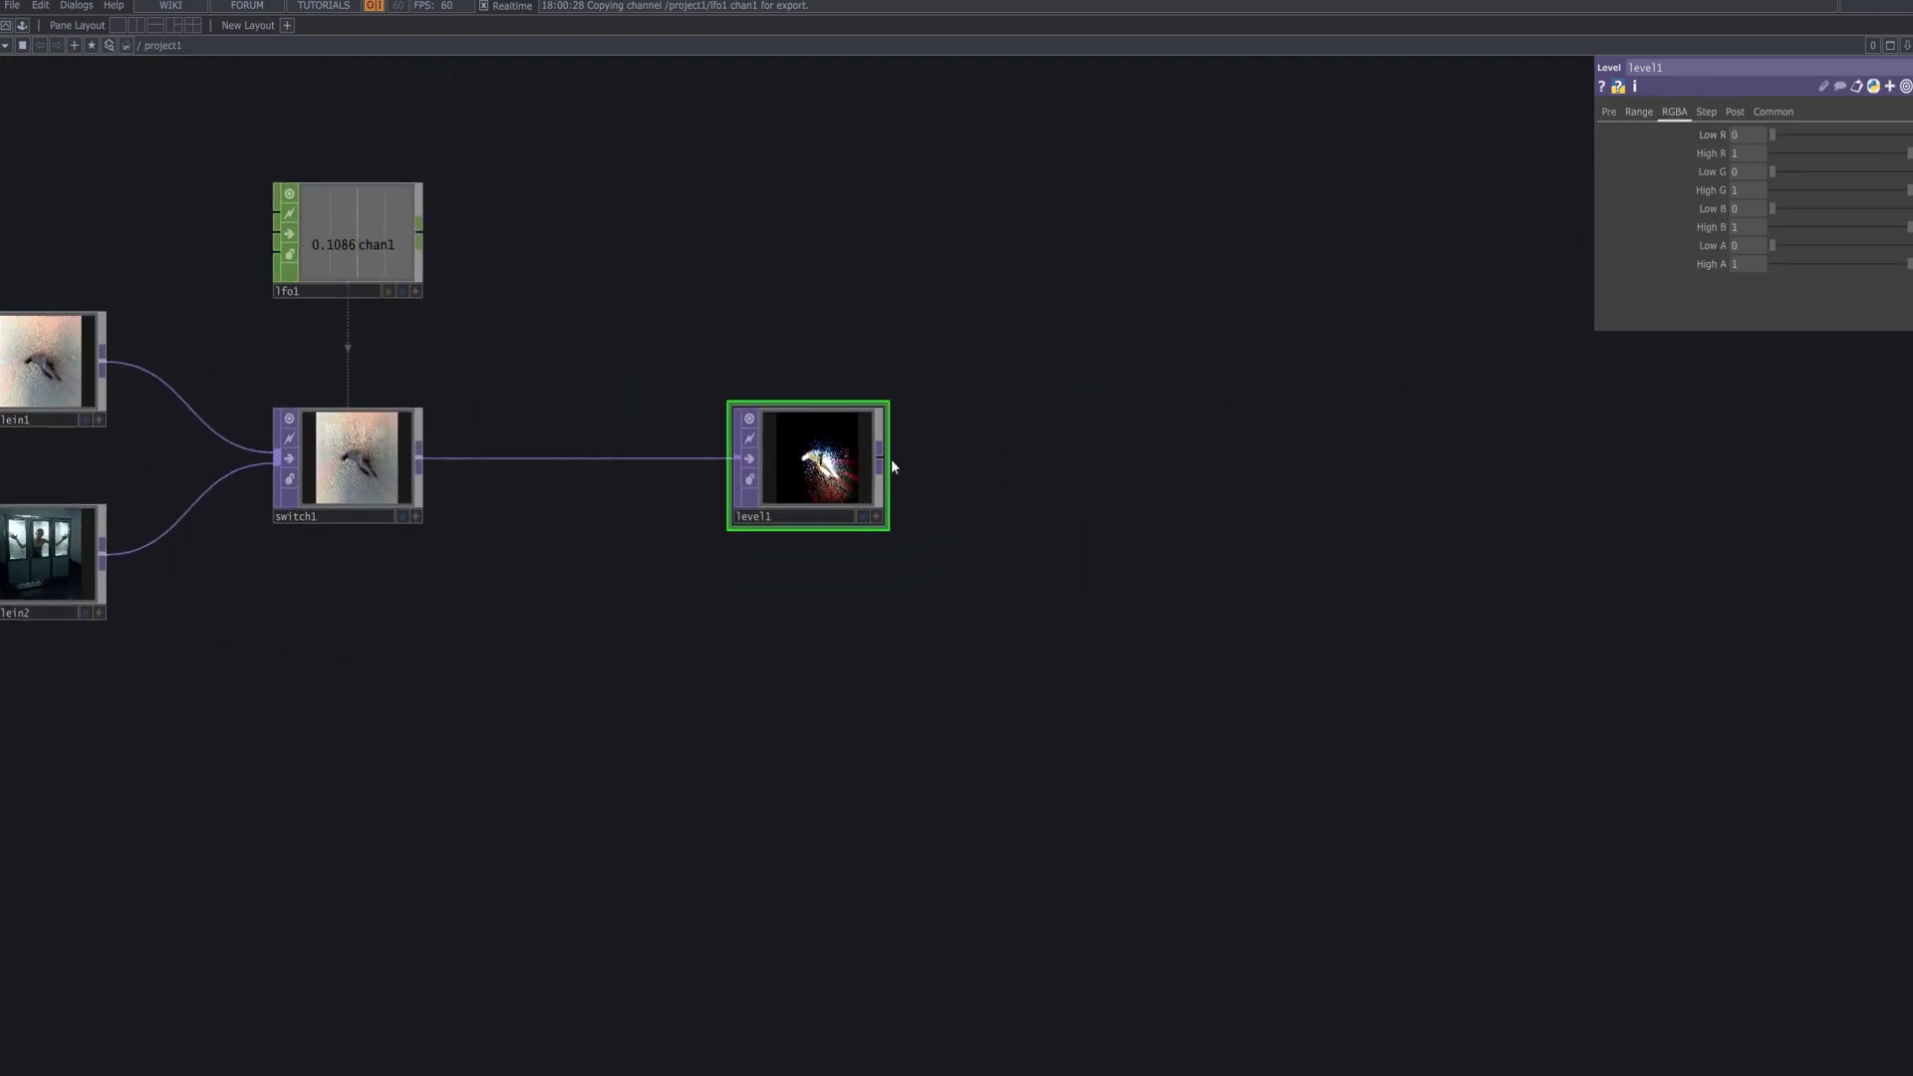
right_click(890, 458)
text(co)
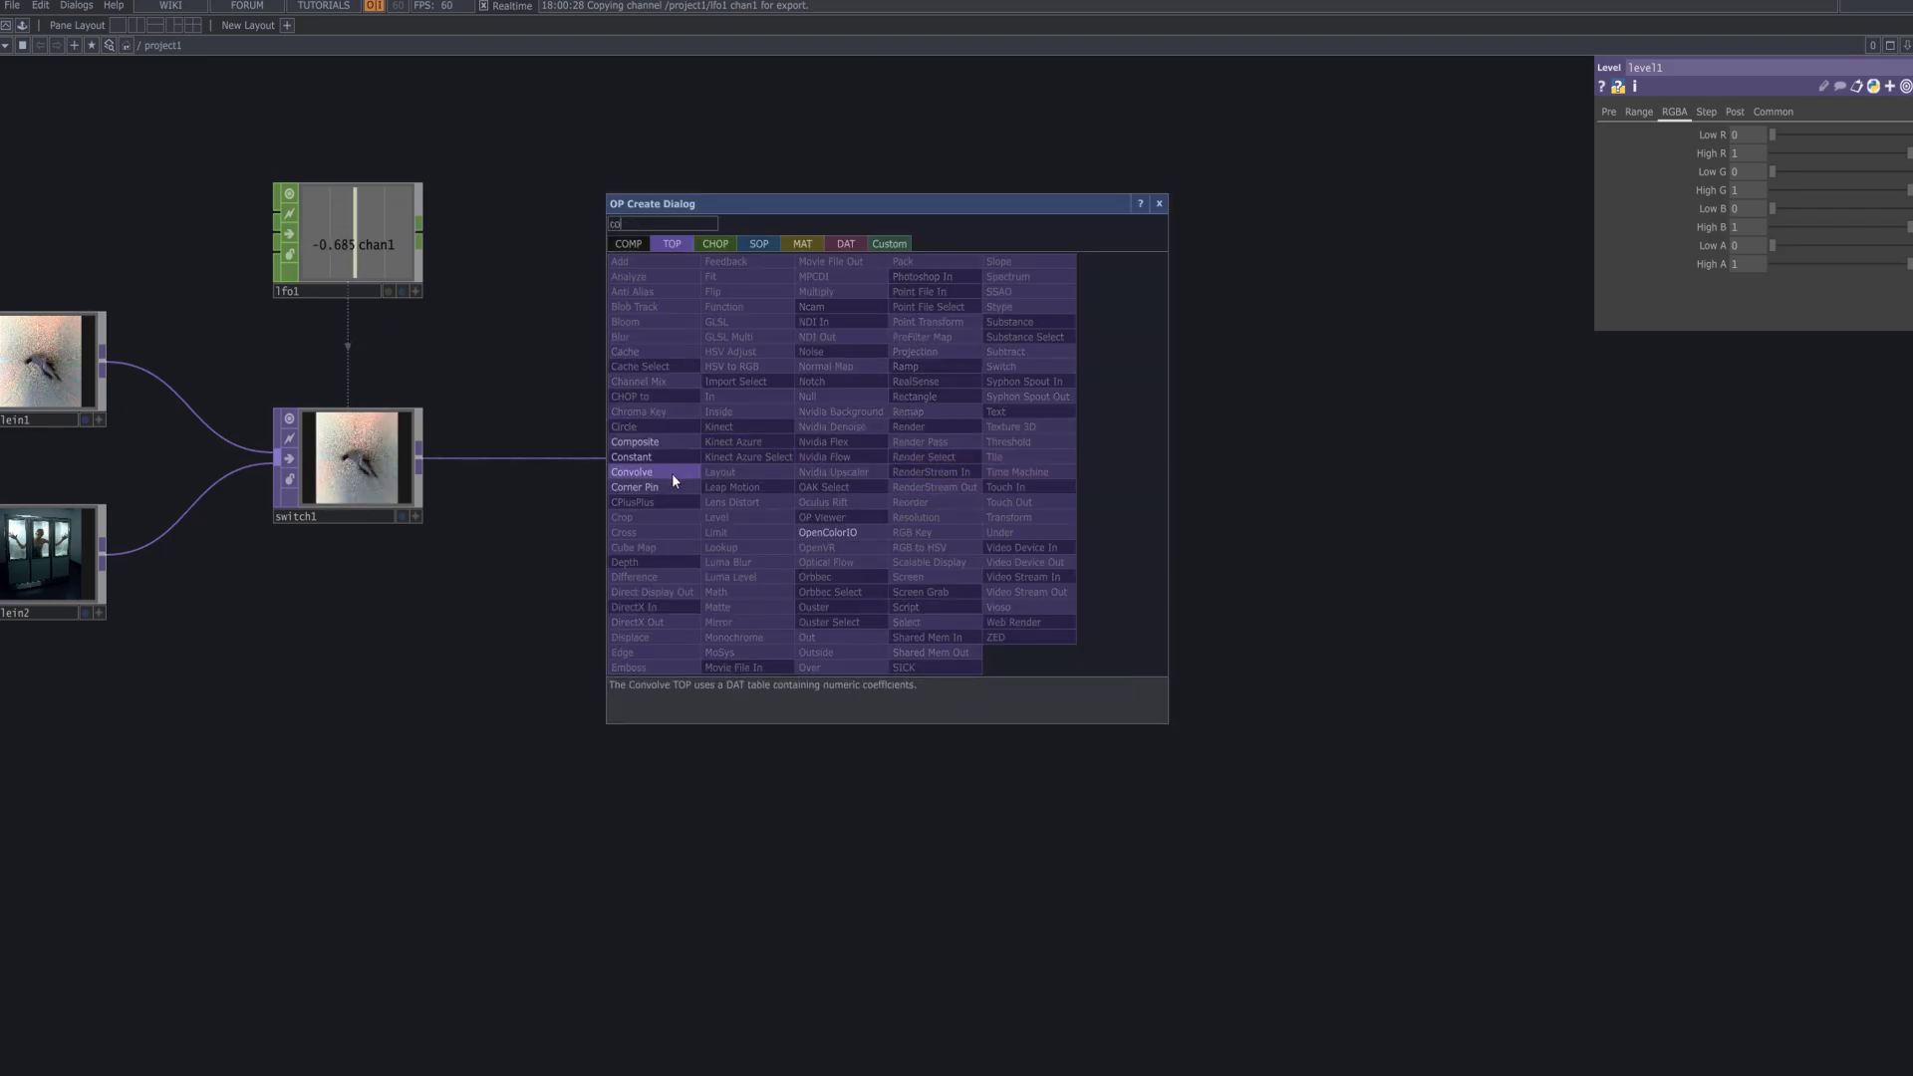
click(661, 456)
click(1016, 470)
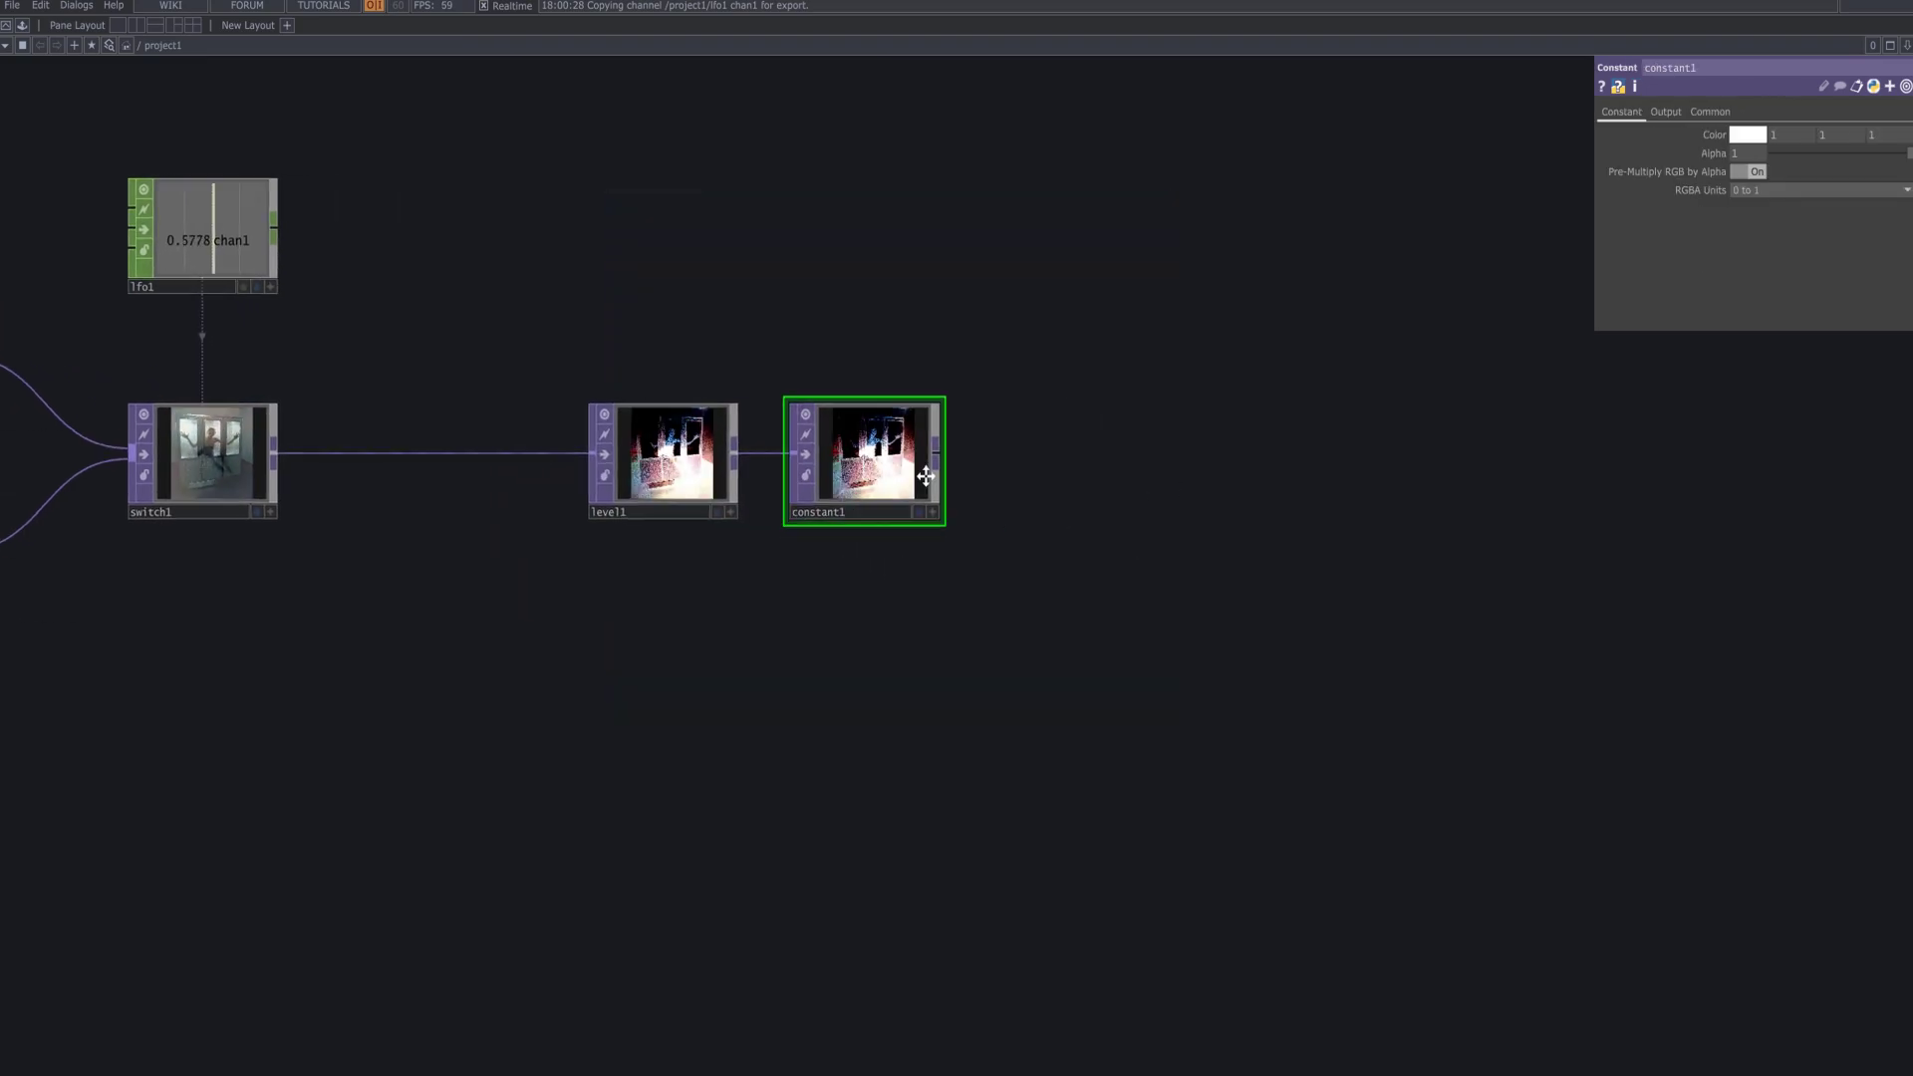
scroll(863, 525, up, 4)
drag(969, 490, 1210, 500)
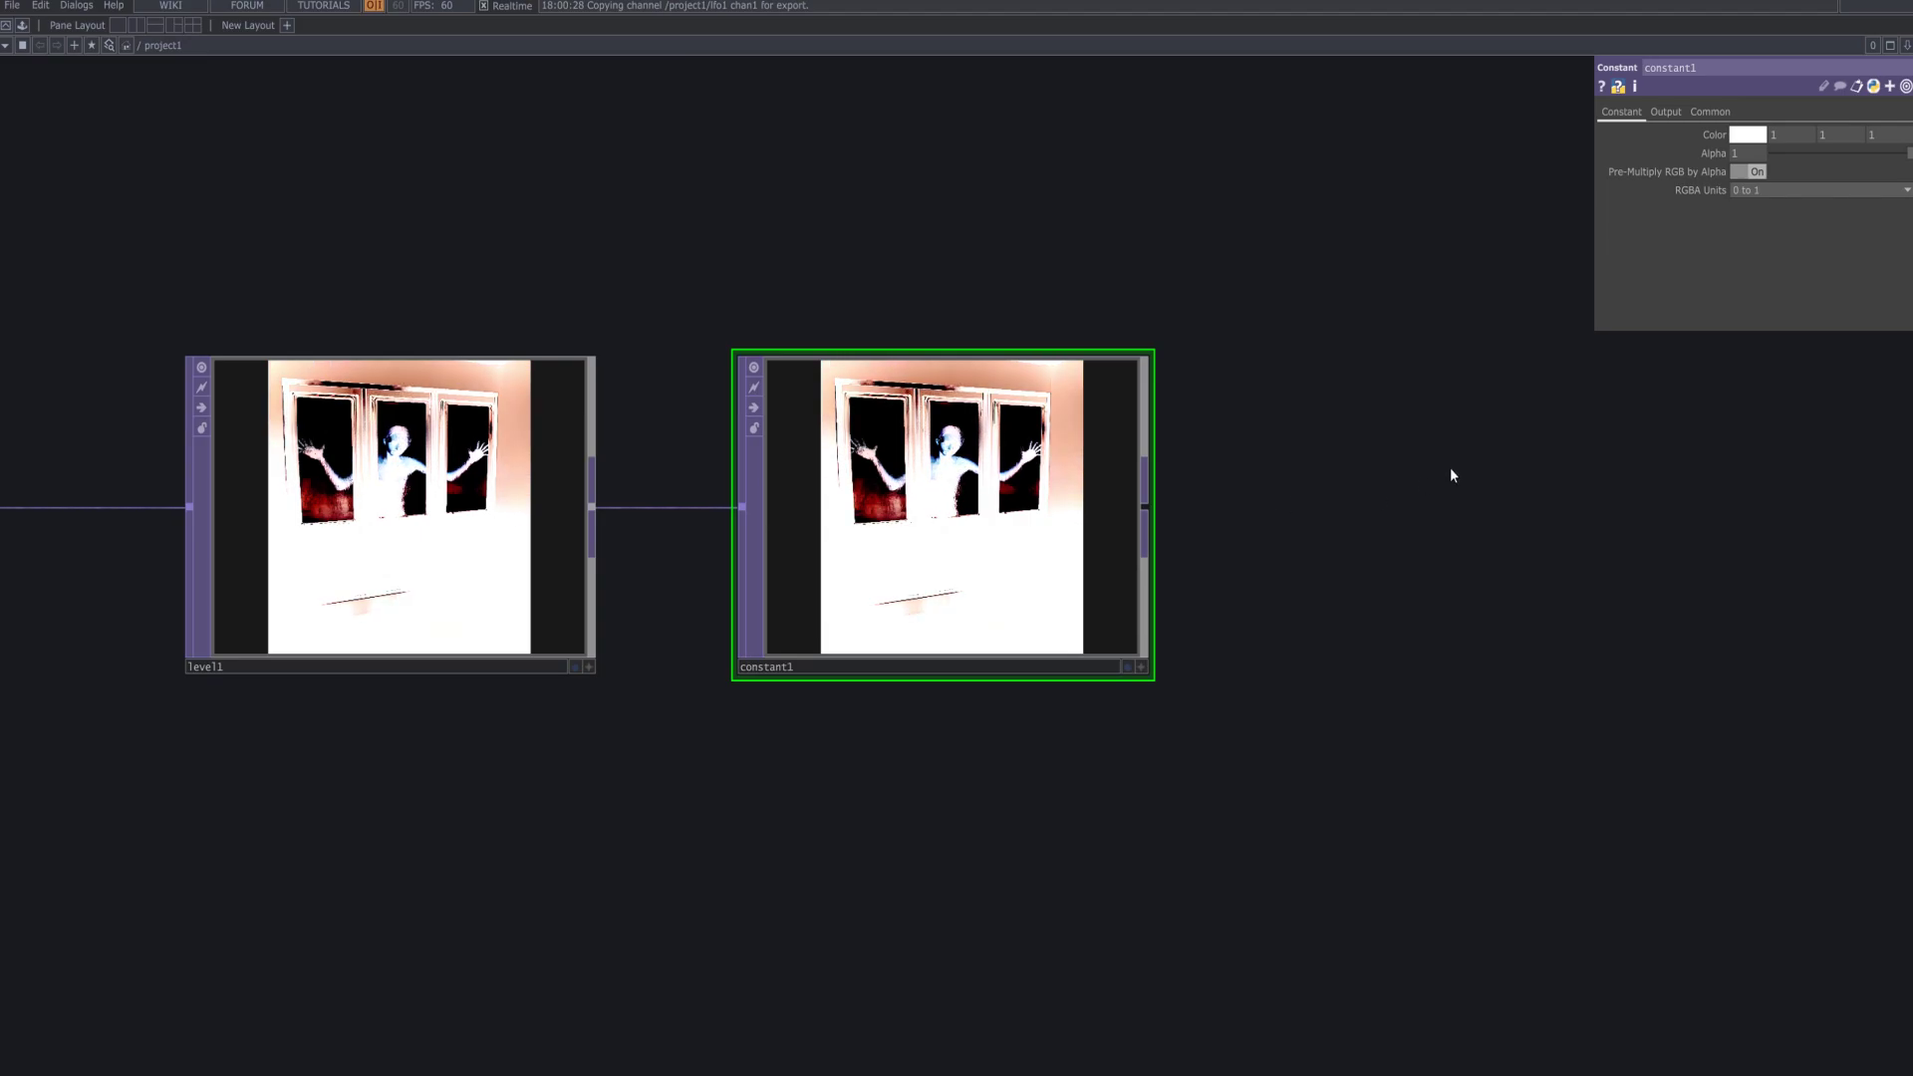
- Set the Constant TOP's Color to black and its Alpha to 0.04
click(1744, 135)
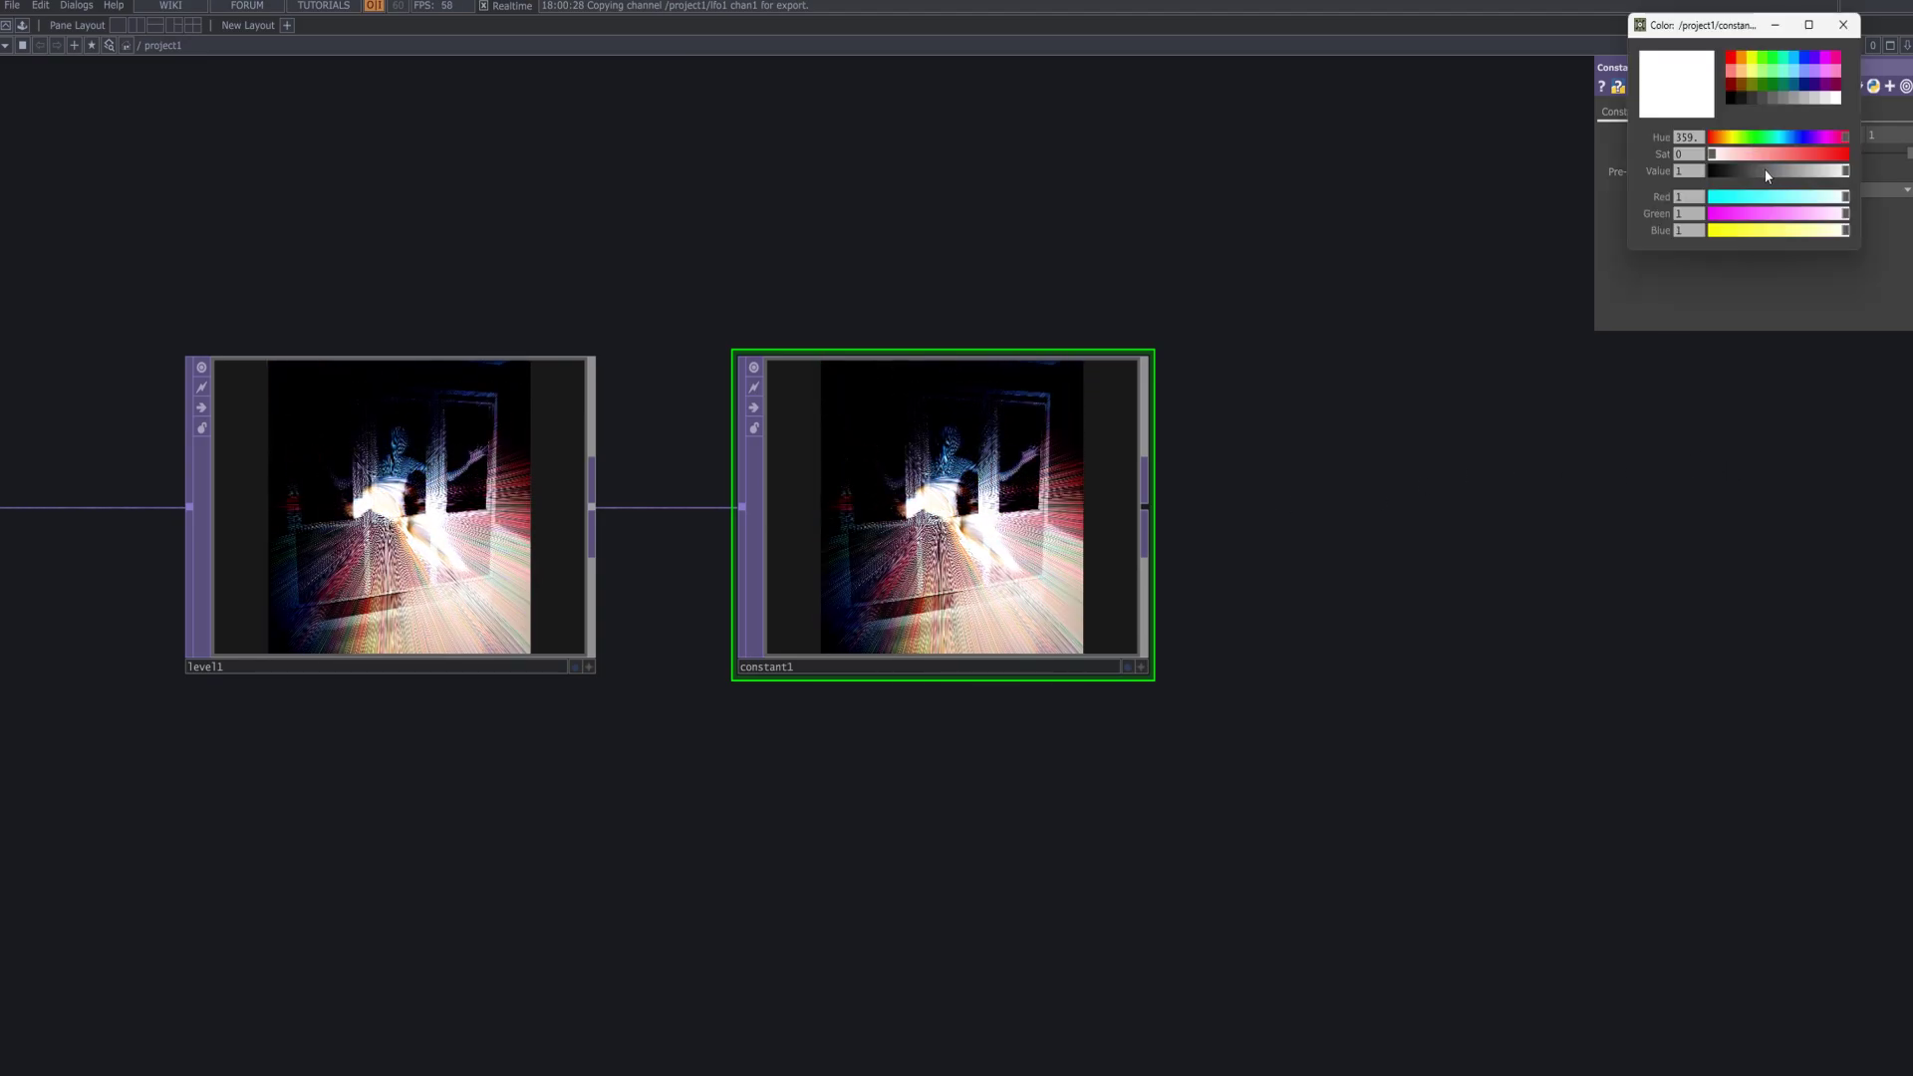
click(1766, 95)
click(1843, 25)
drag(1822, 153, 1749, 153)
text(4)
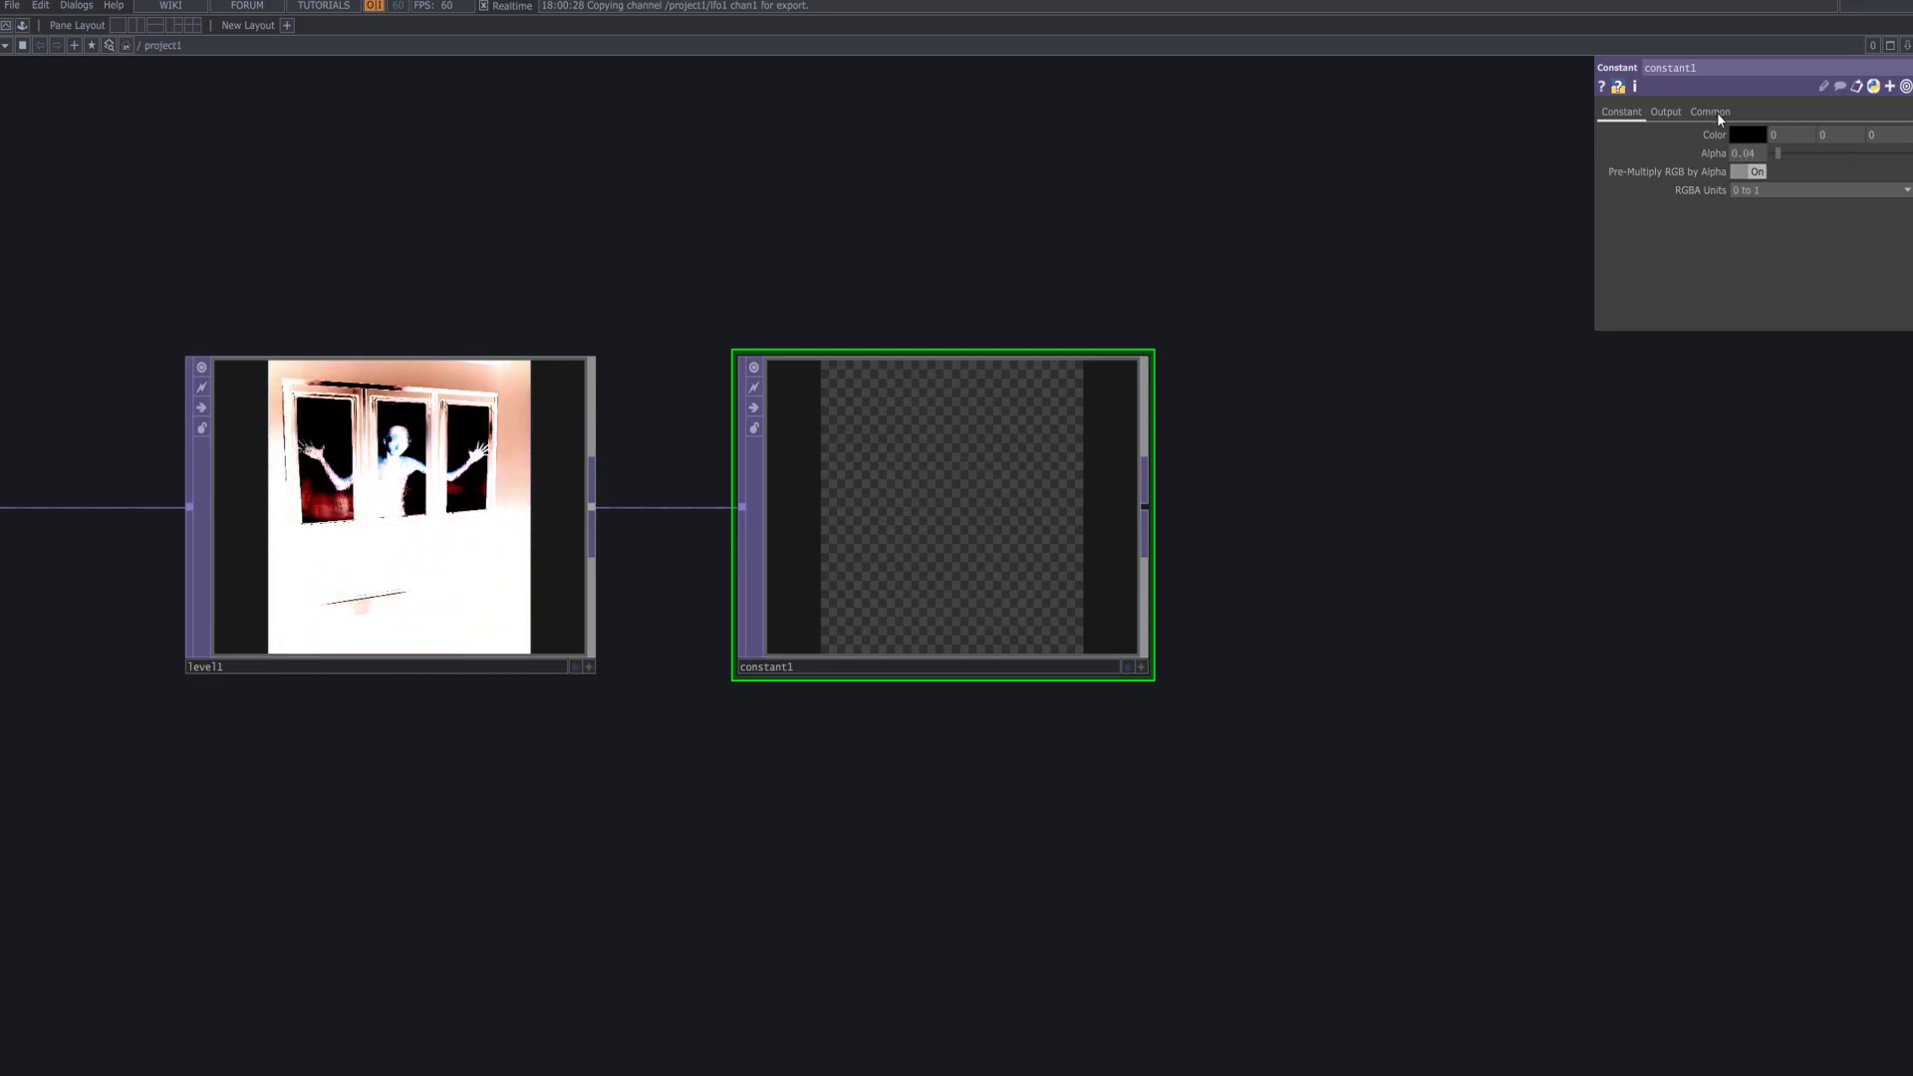
- Set the Constant TOP's output Operation to Over
click(1665, 111)
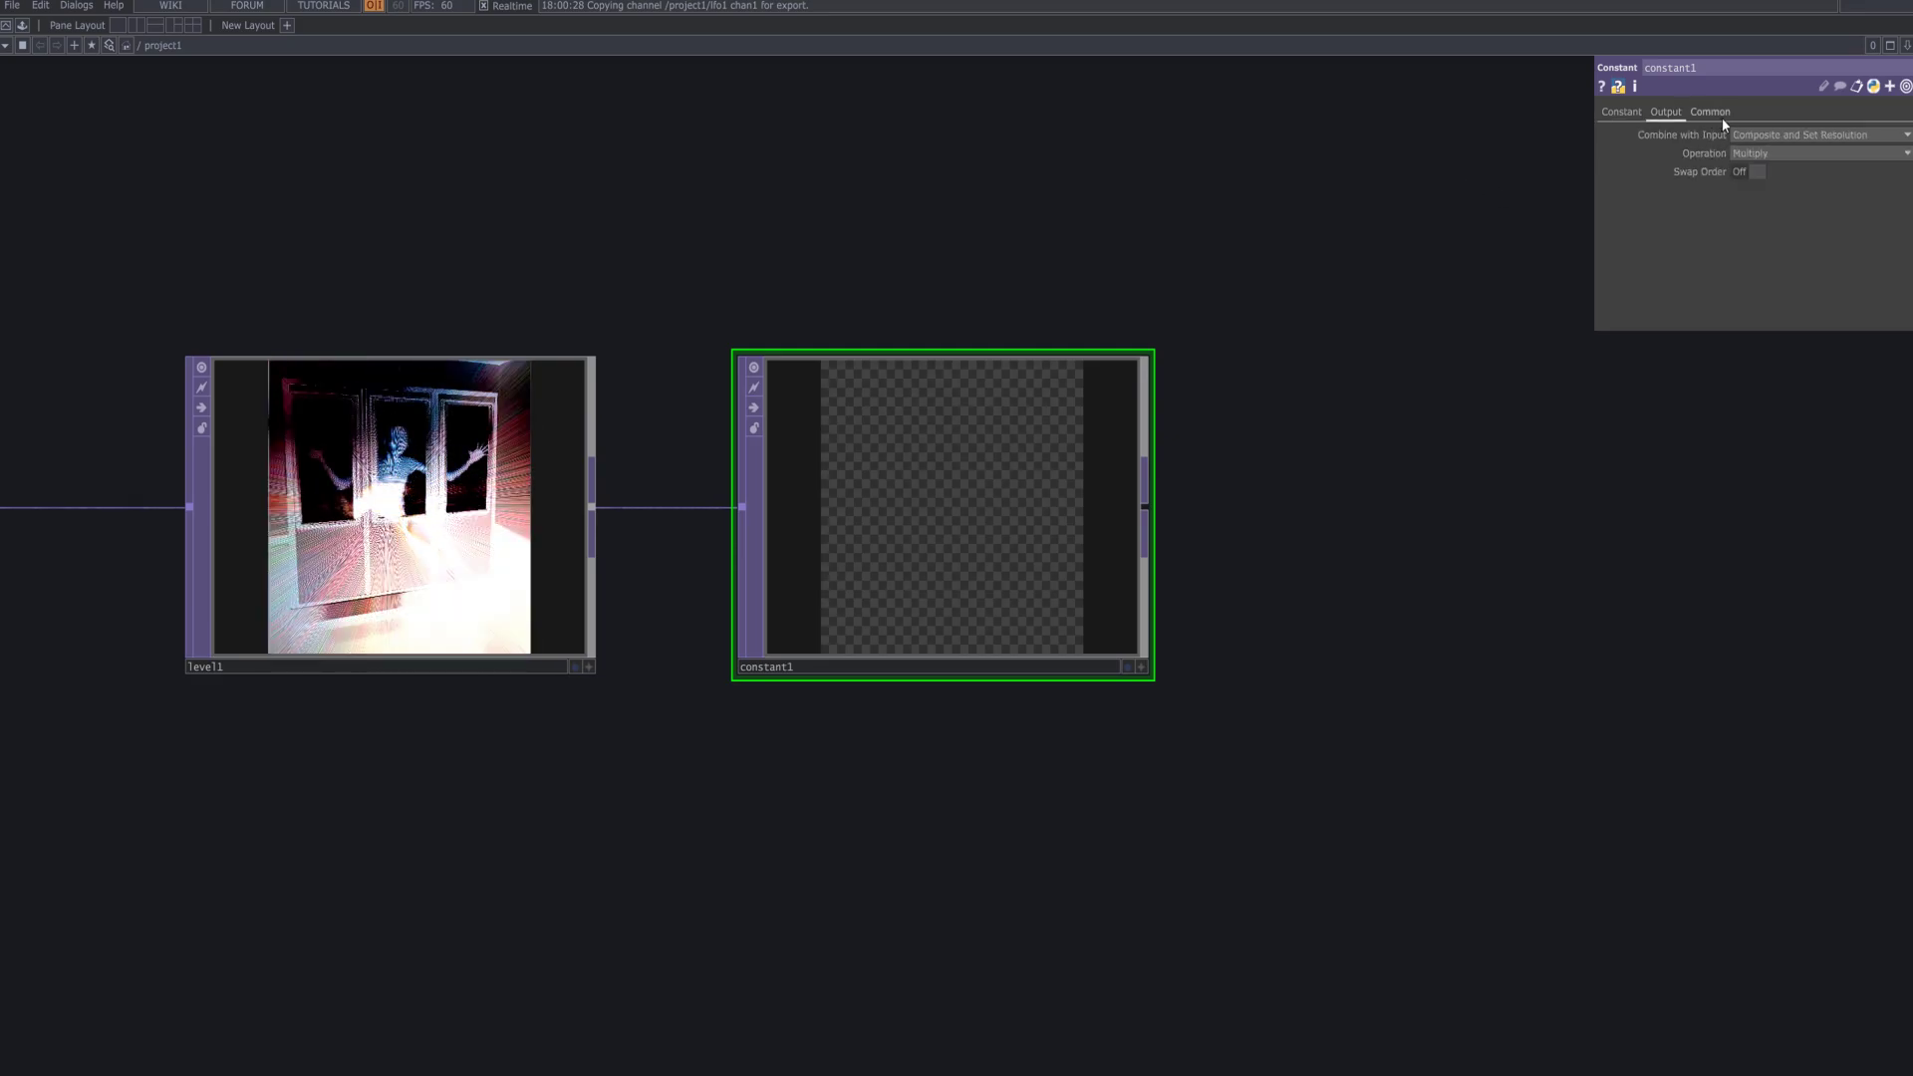
click(1851, 154)
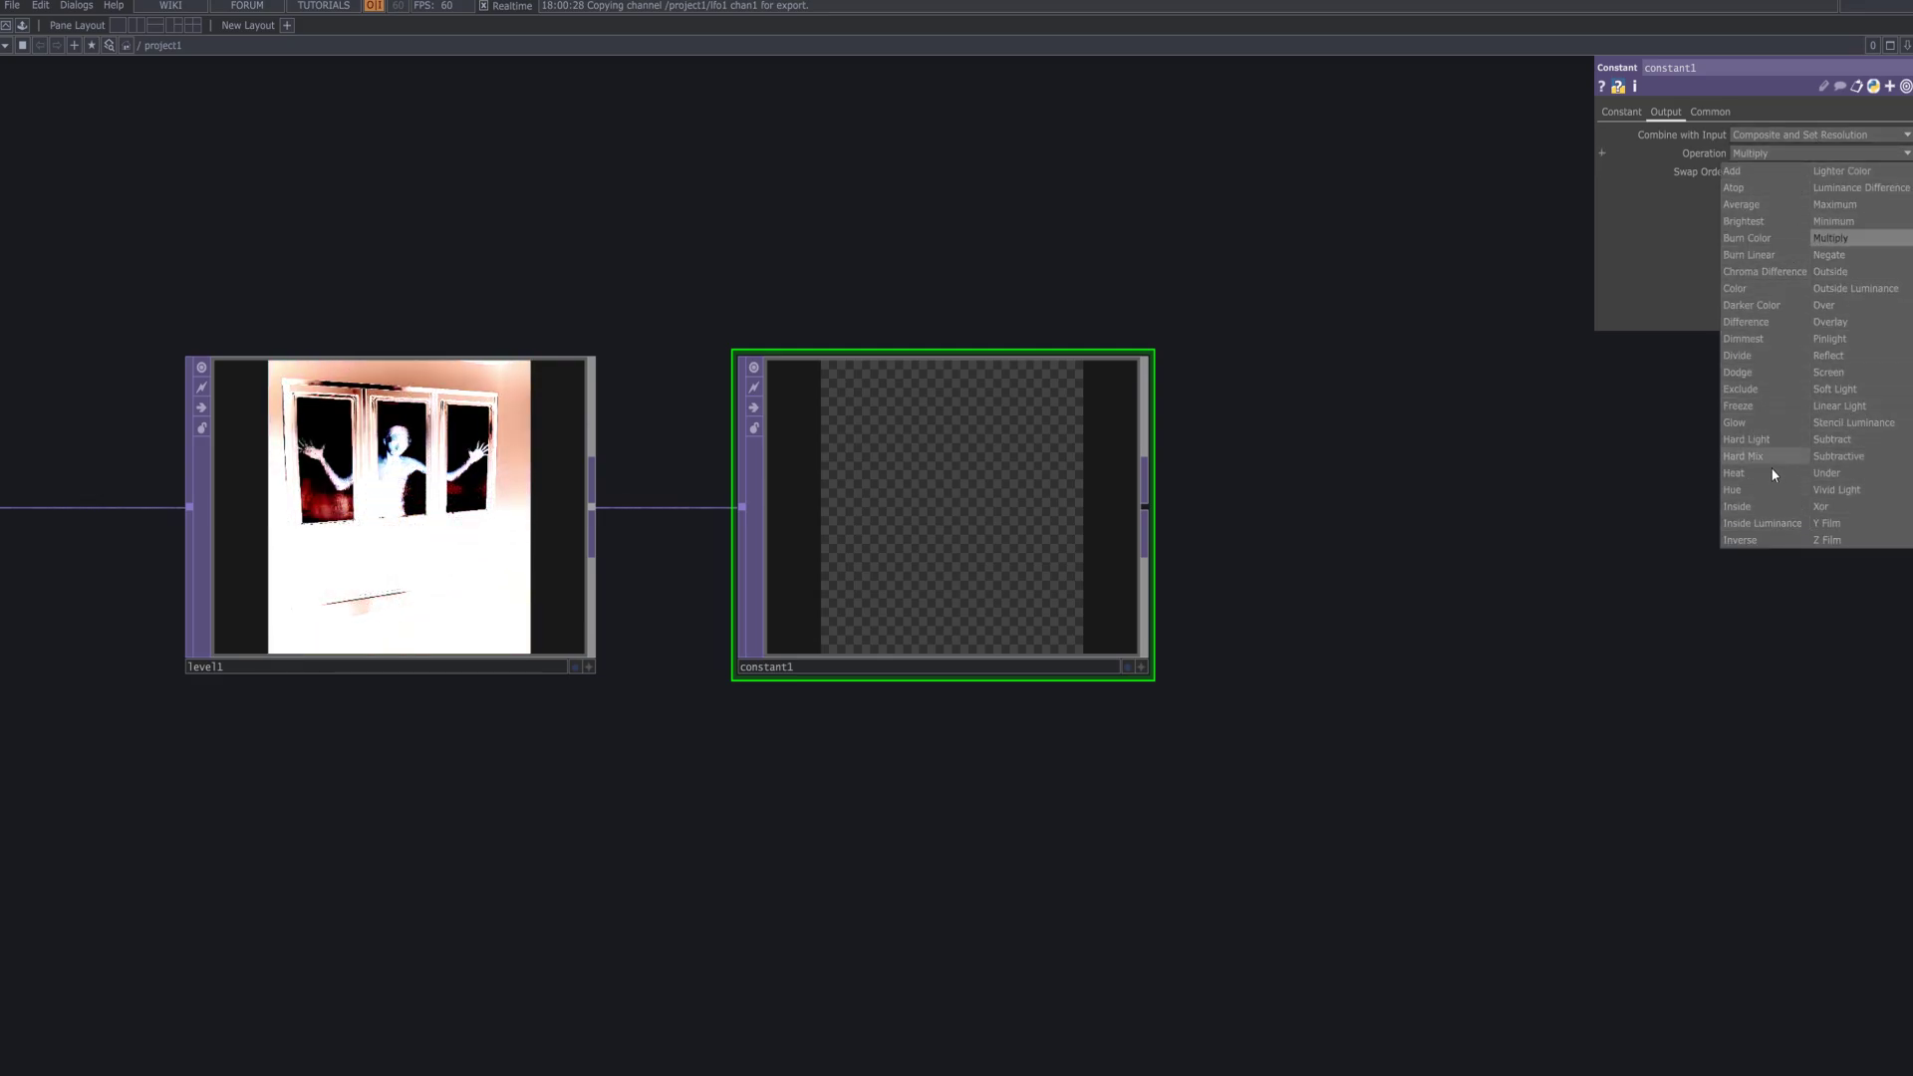
click(1825, 305)
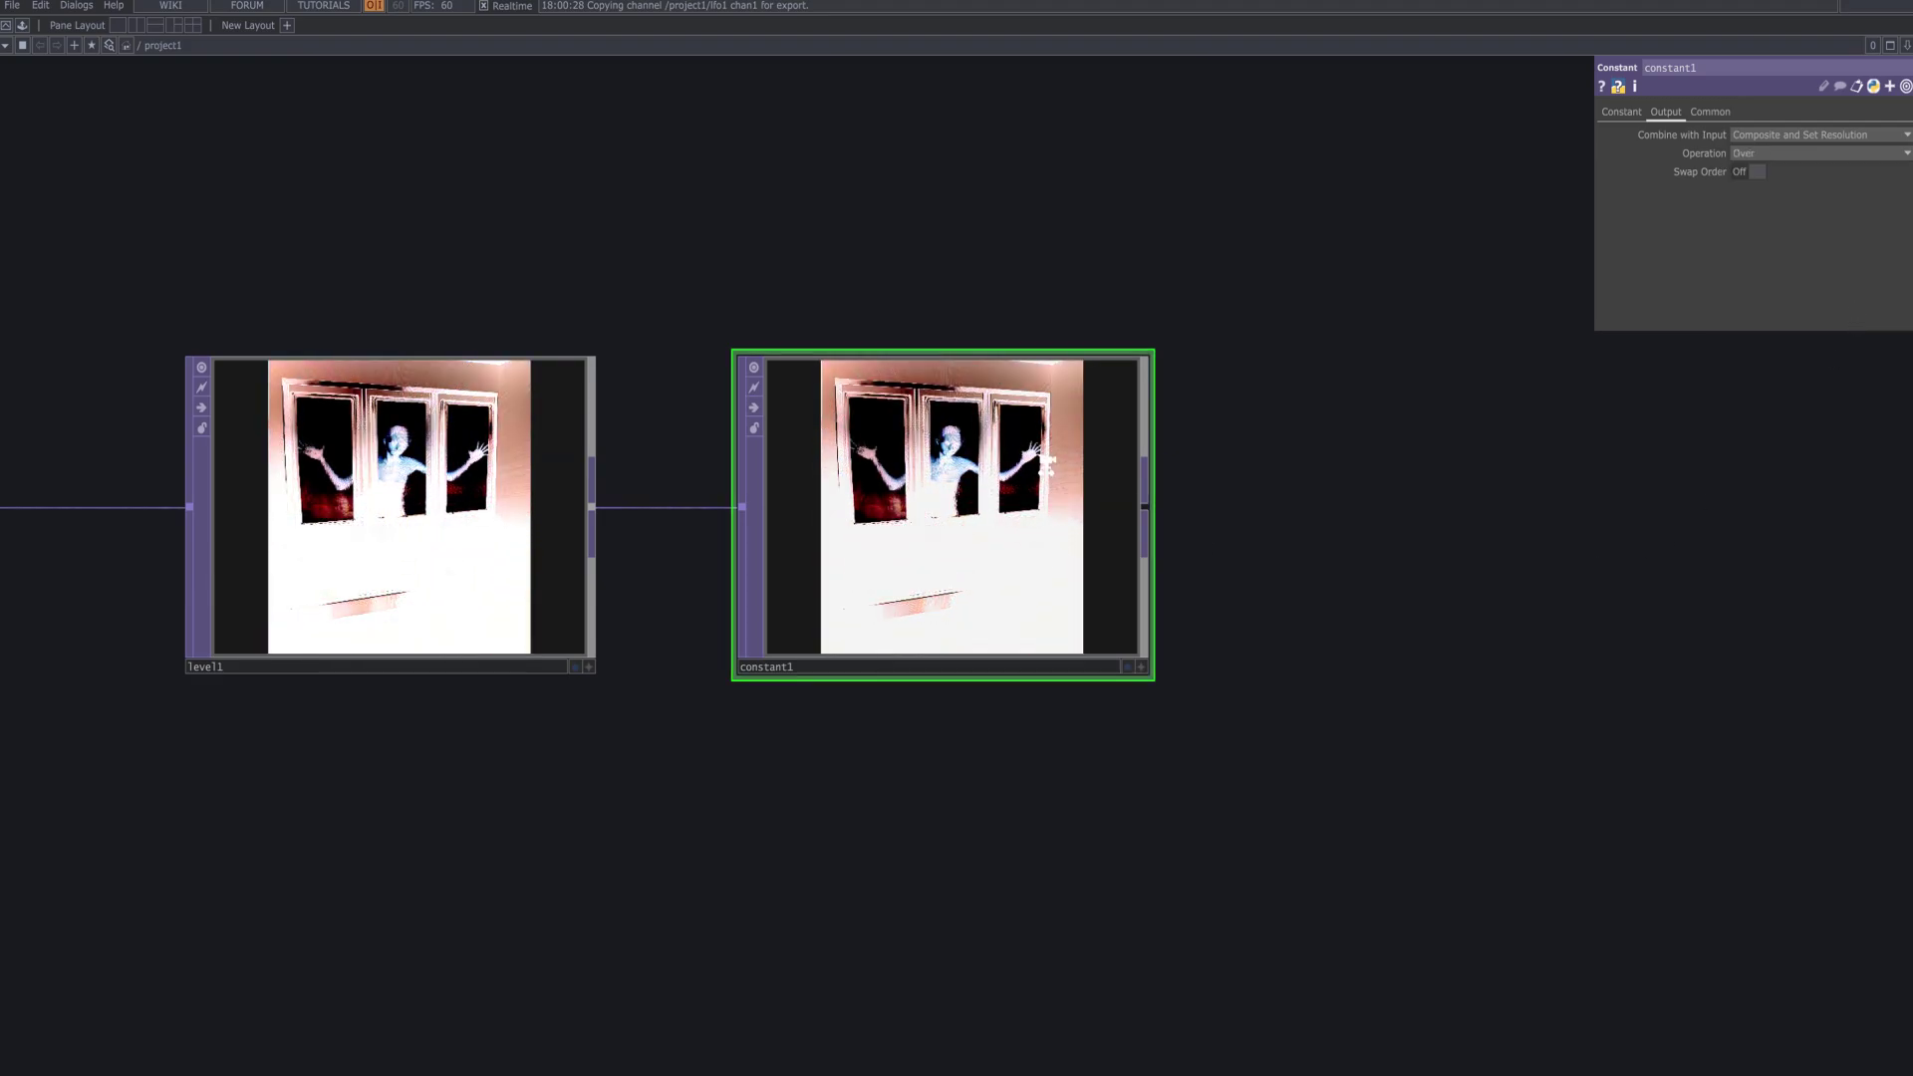
- Add a Null TOP fed by the output of constant1
scroll(1049, 463, up, 5)
scroll(1517, 565, down, 3)
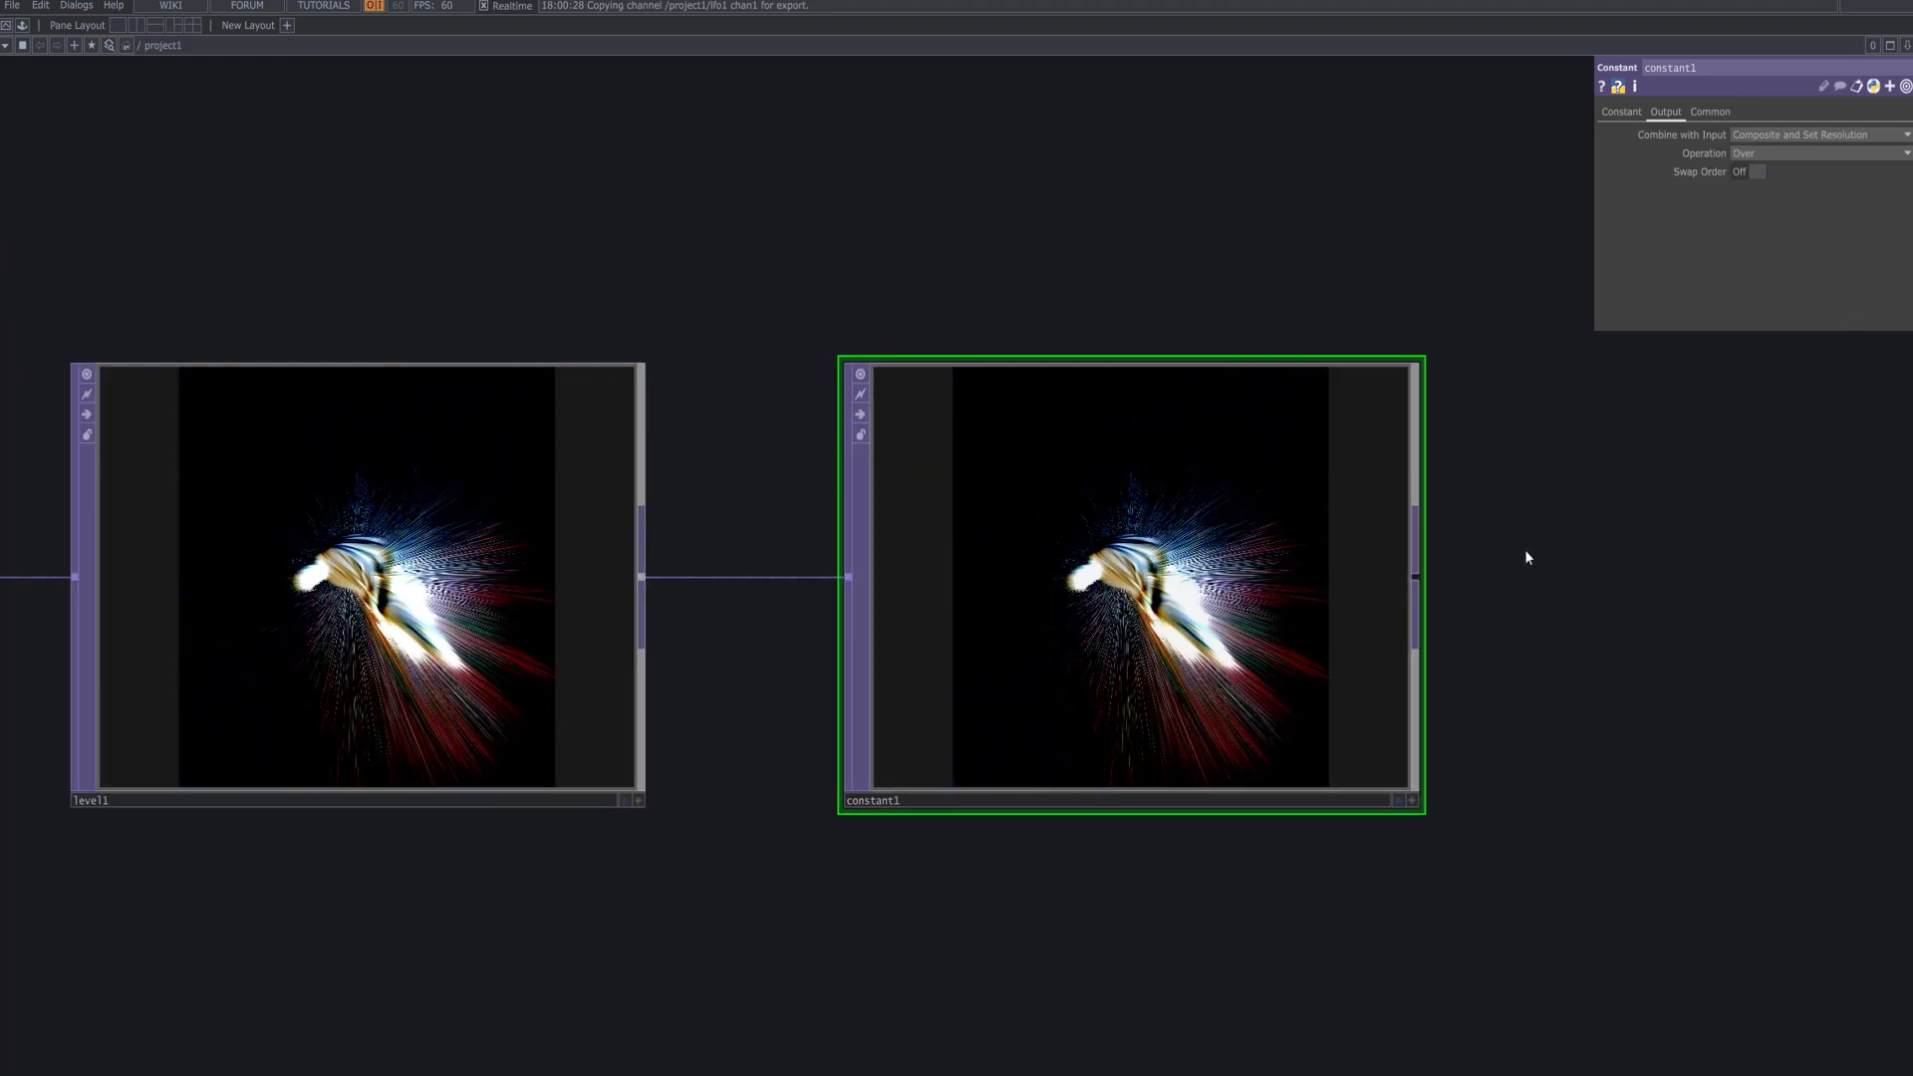
scroll(1519, 554, down, 3)
drag(1499, 598, 829, 528)
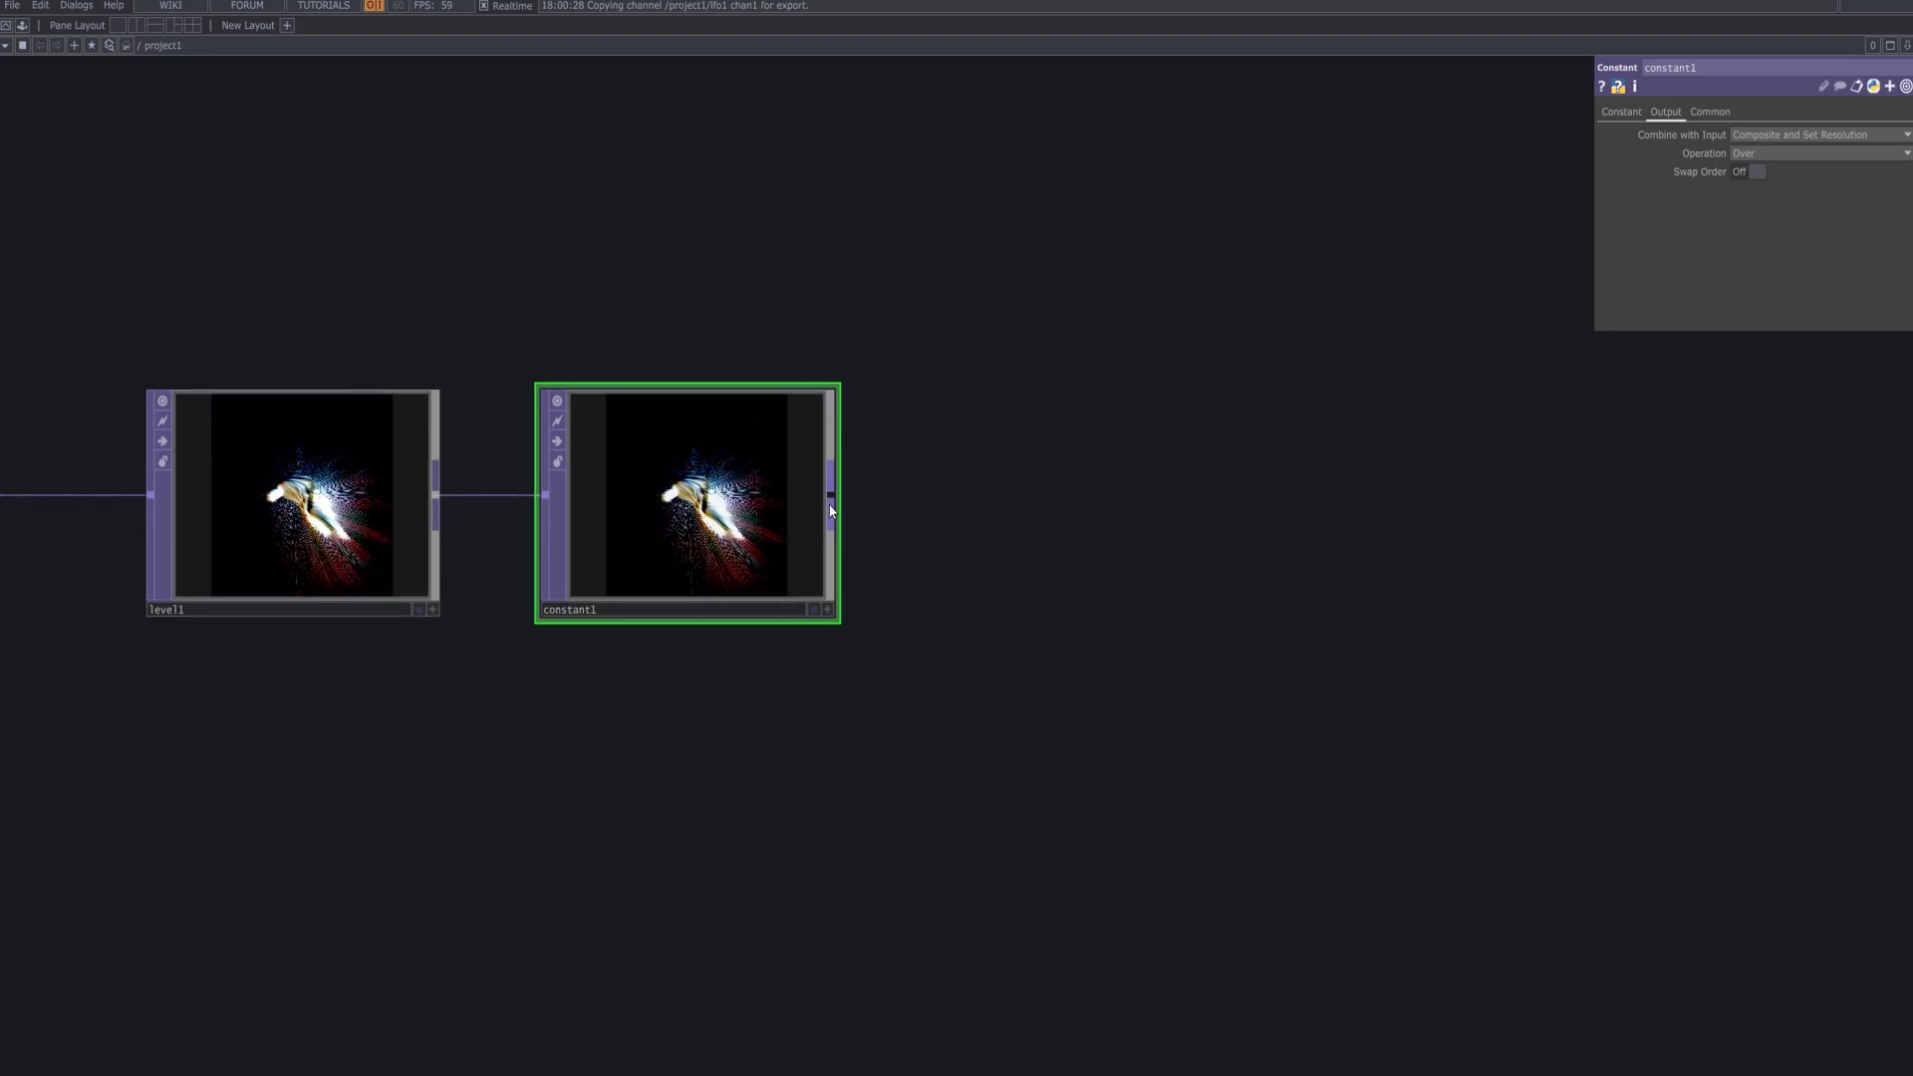
right_click(829, 504)
text(nul)
click(767, 442)
click(1120, 512)
drag(1340, 564, 1129, 561)
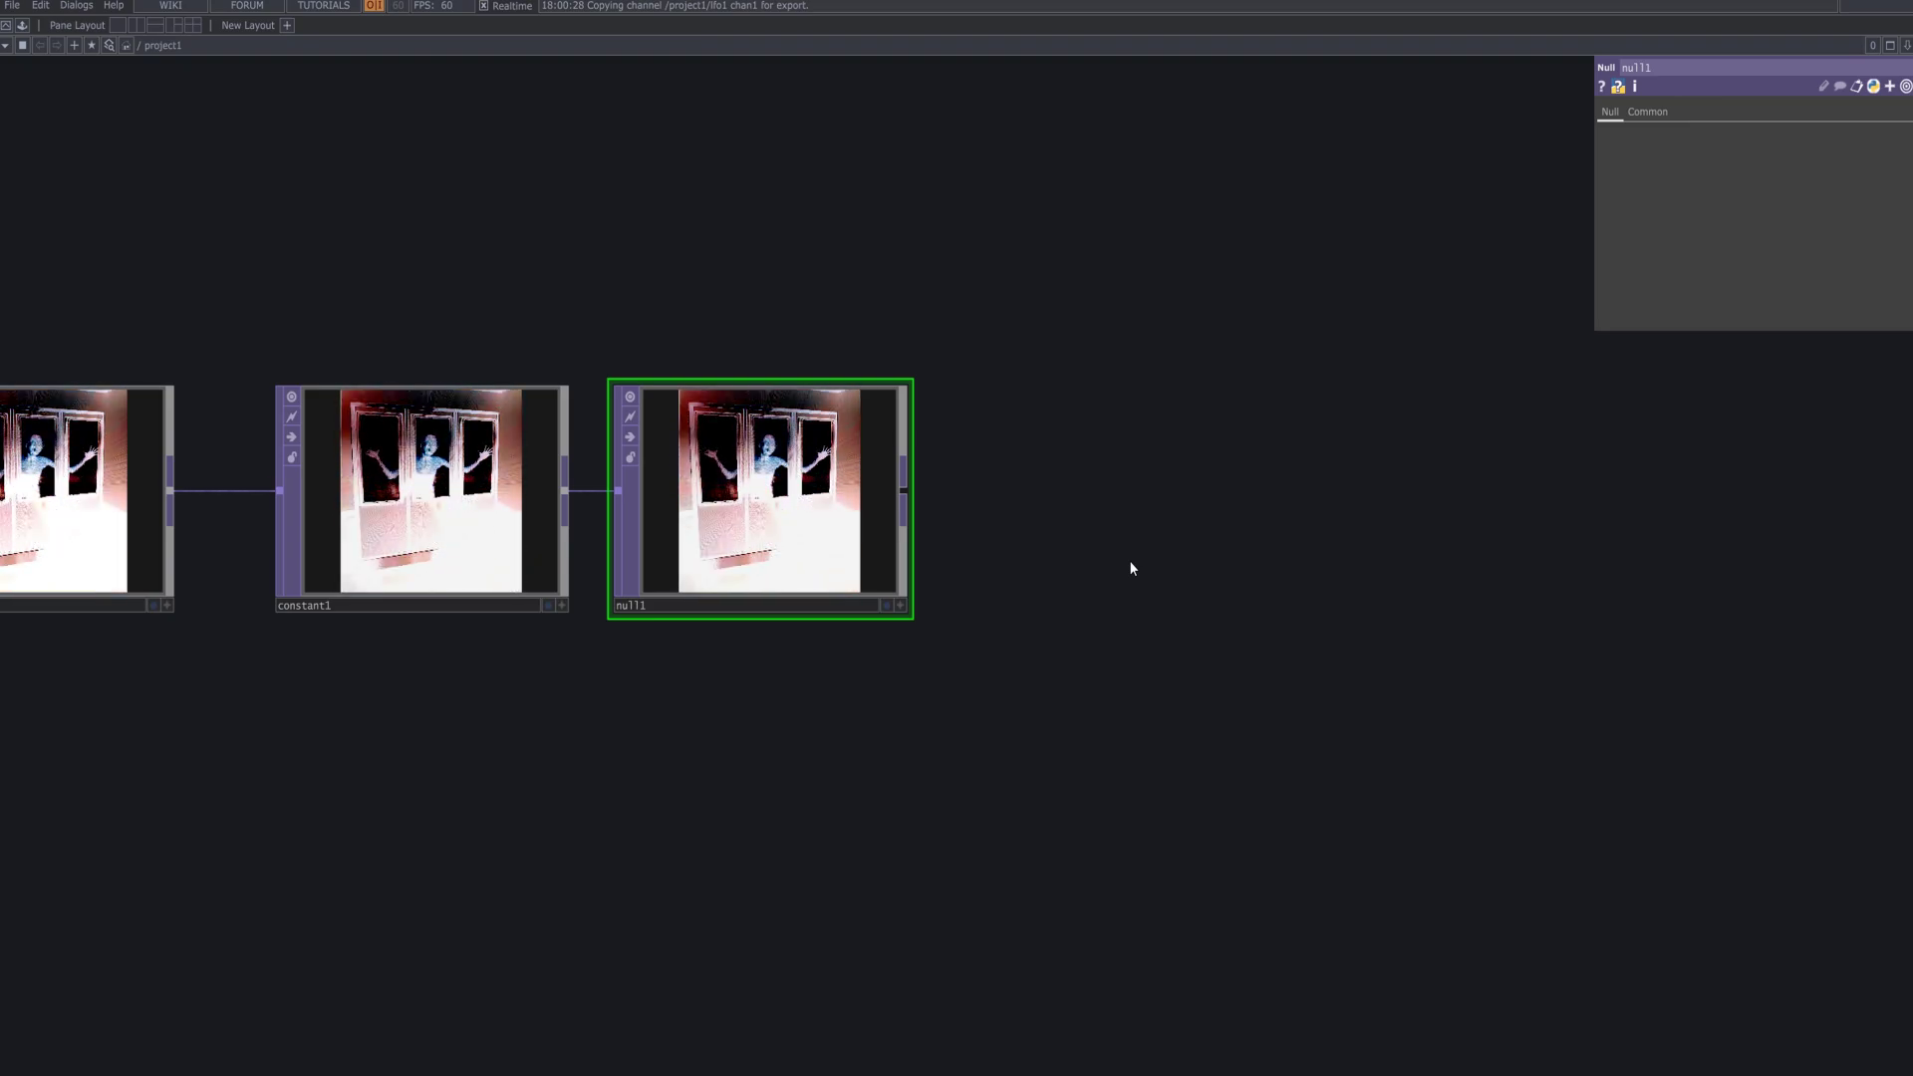
- Add a Noise TOP fed by the output of null1
right_click(901, 496)
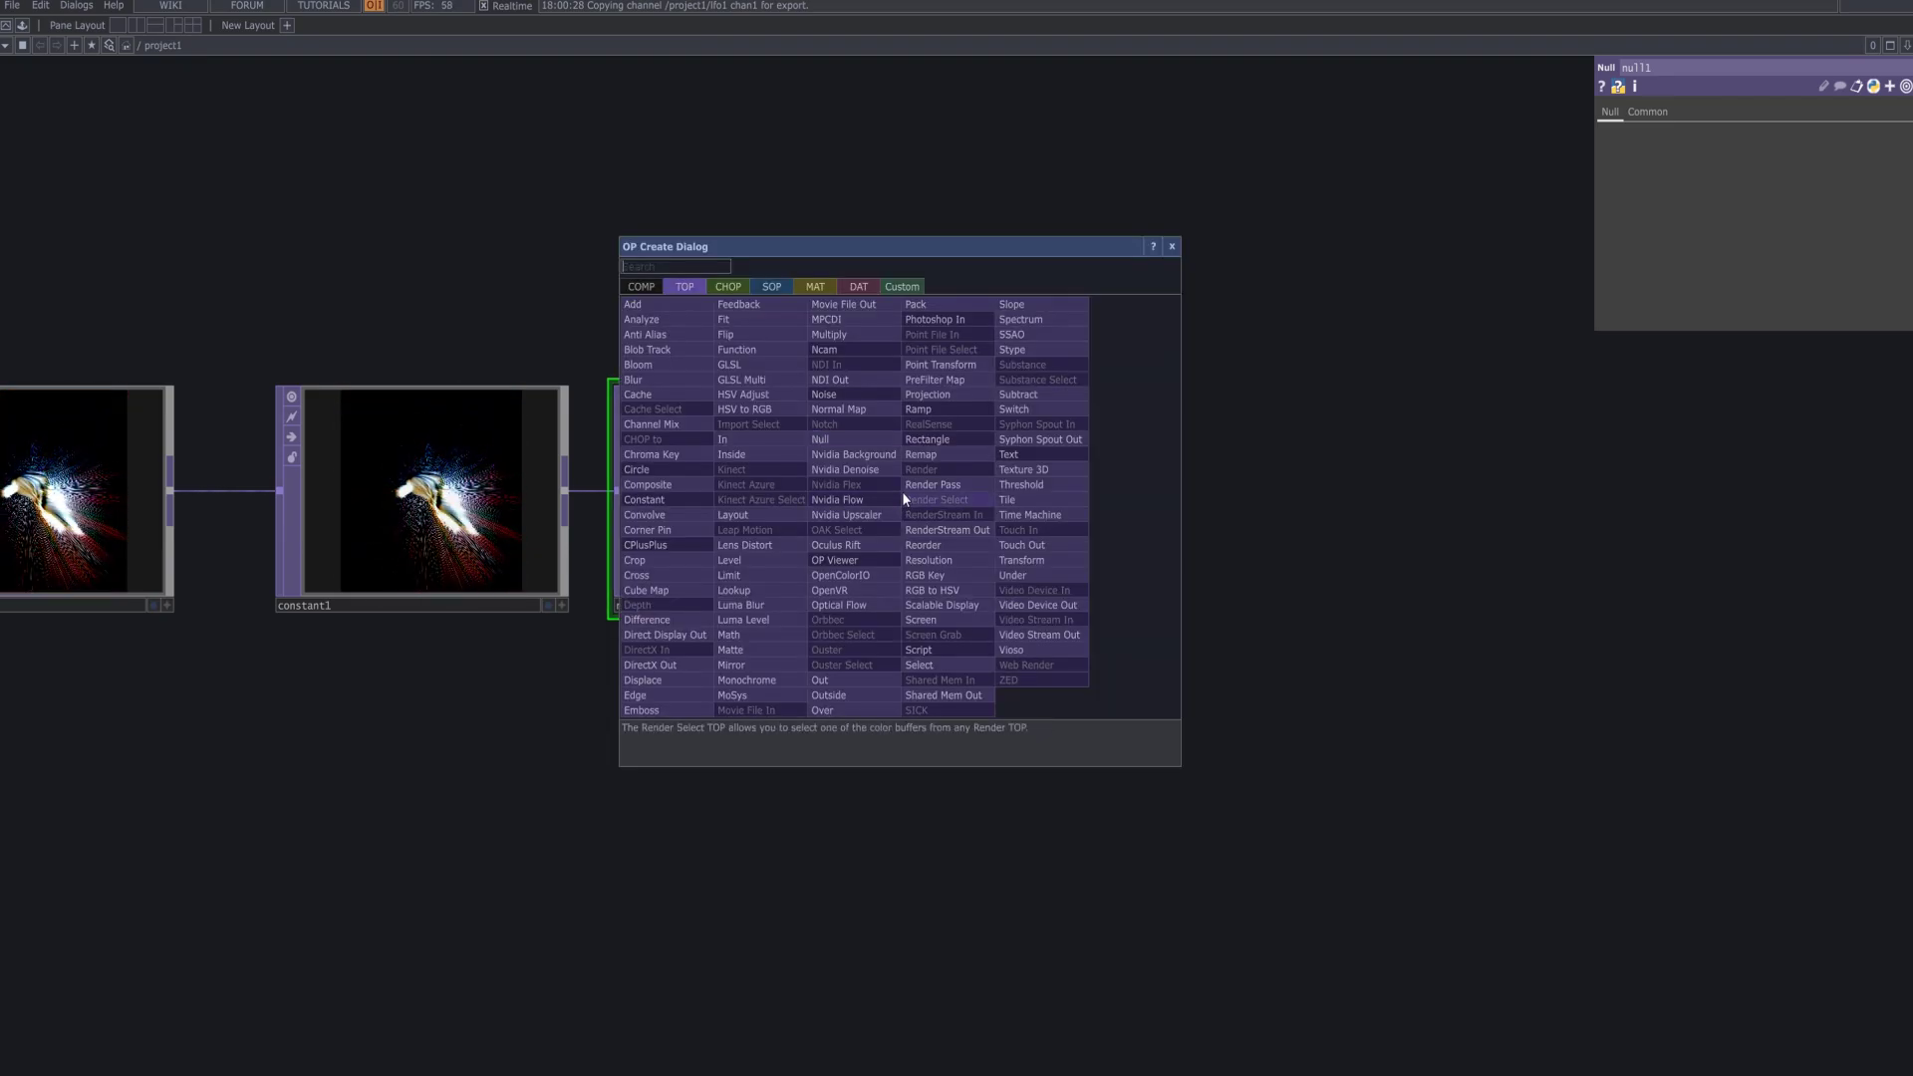
click(829, 505)
click(1152, 498)
scroll(1219, 501, up, 5)
scroll(1285, 518, down, 5)
scroll(1042, 619, down, 2)
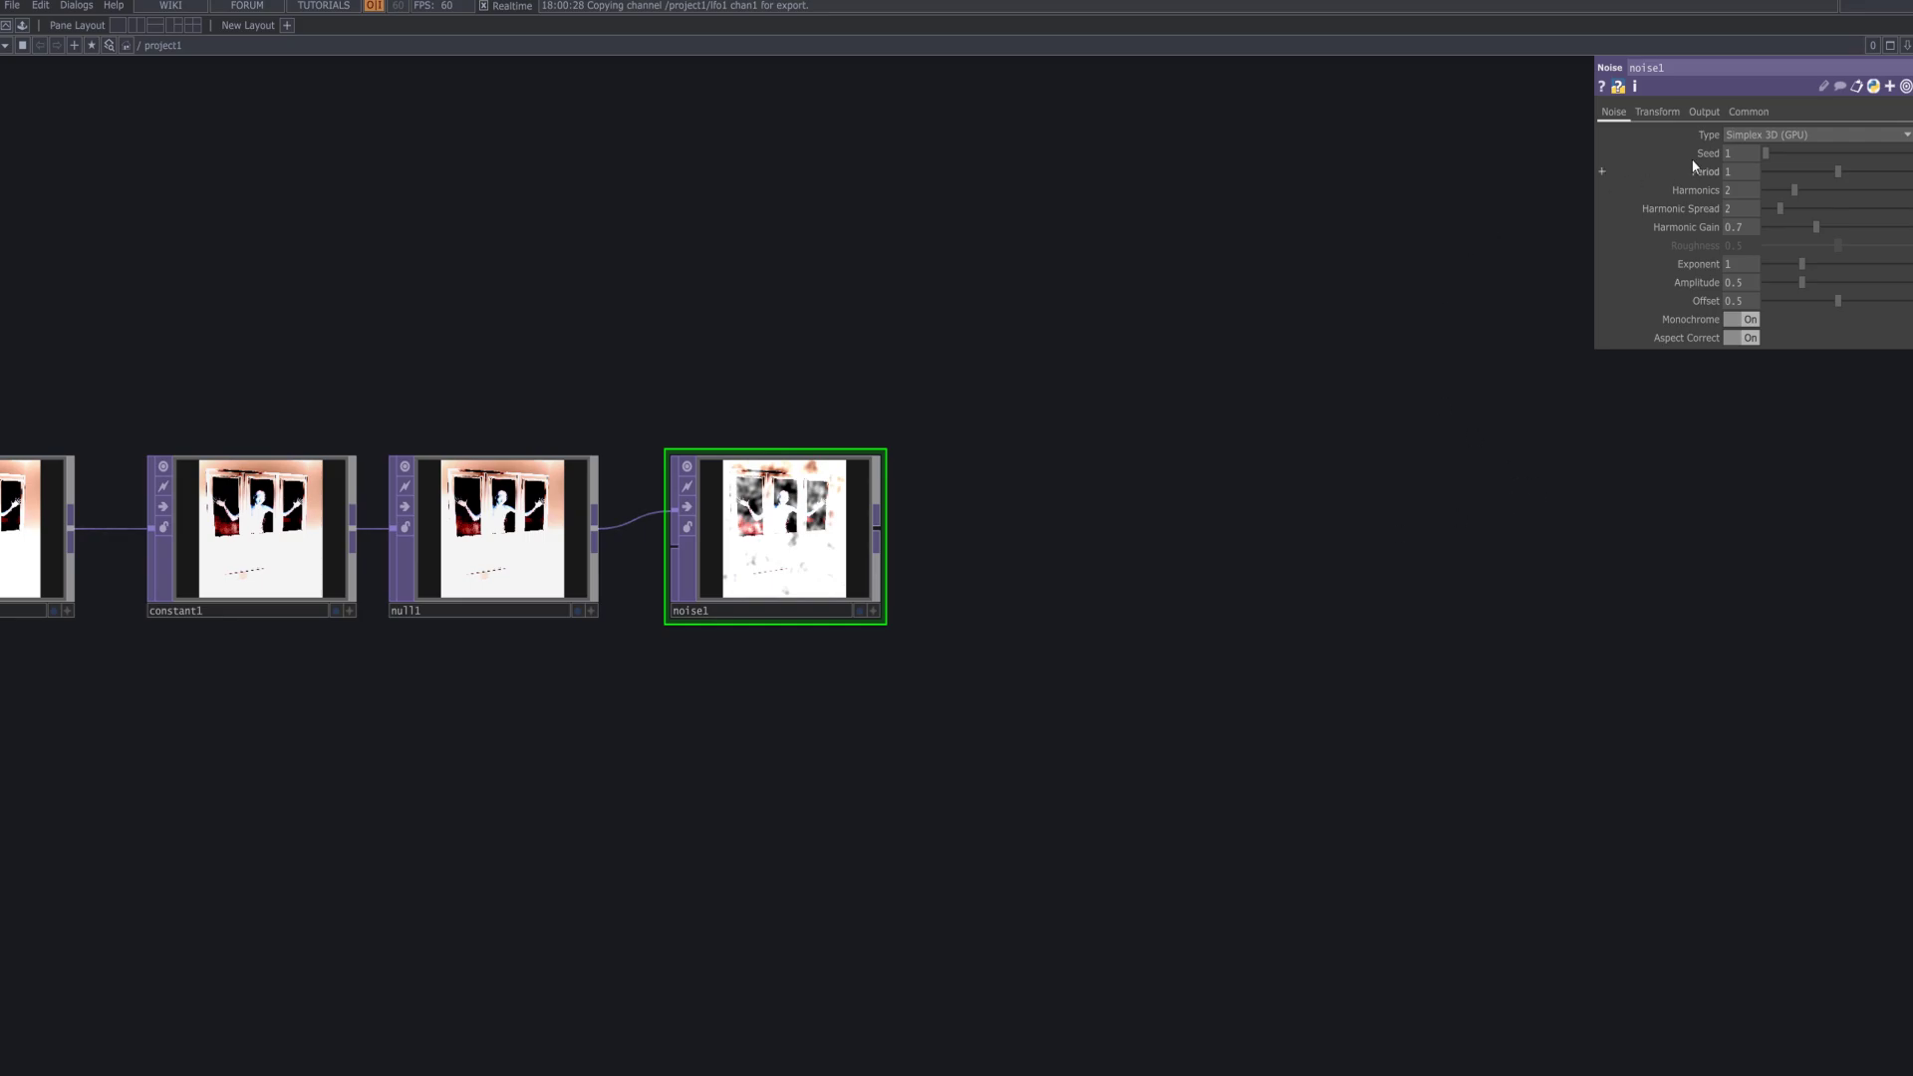
- Set the Noise TOP's Type to Hermite, with Period and Harmonics both at 0
click(1743, 135)
click(1765, 302)
click(1778, 135)
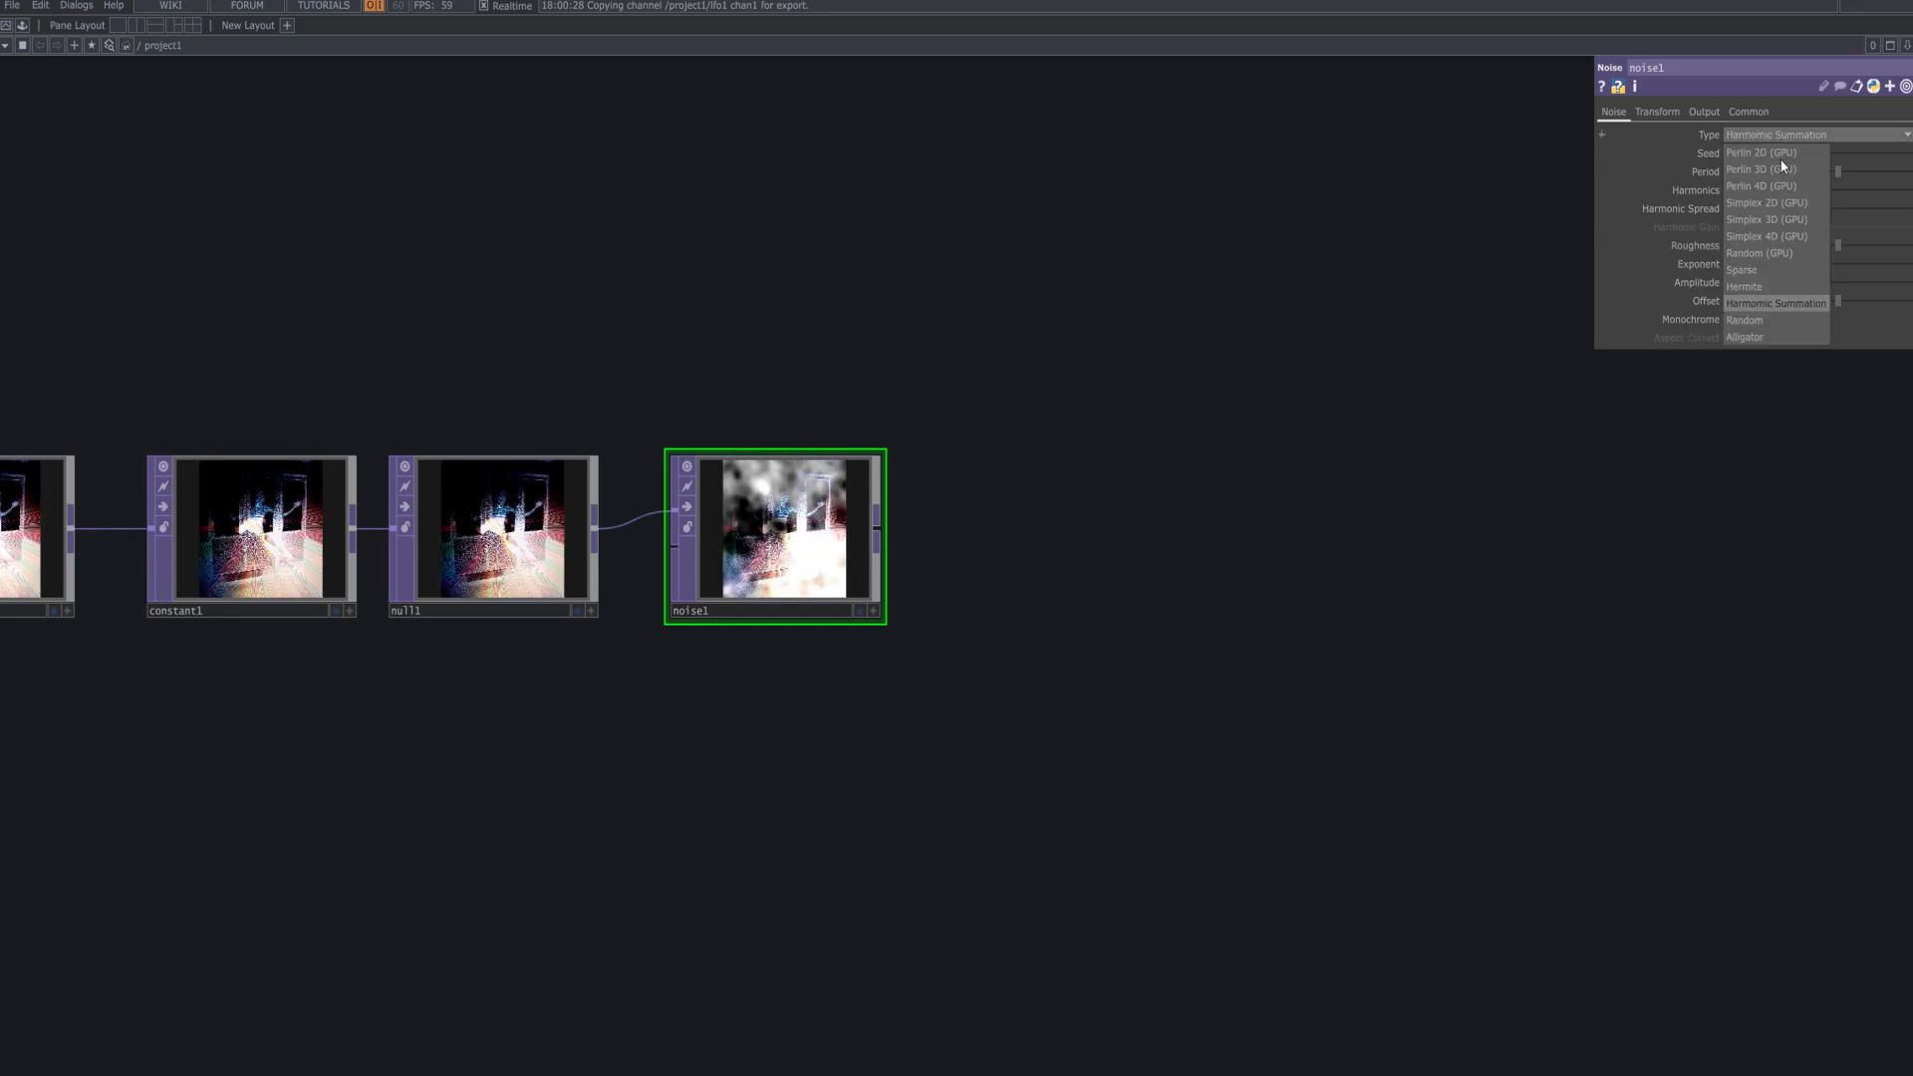
click(1746, 286)
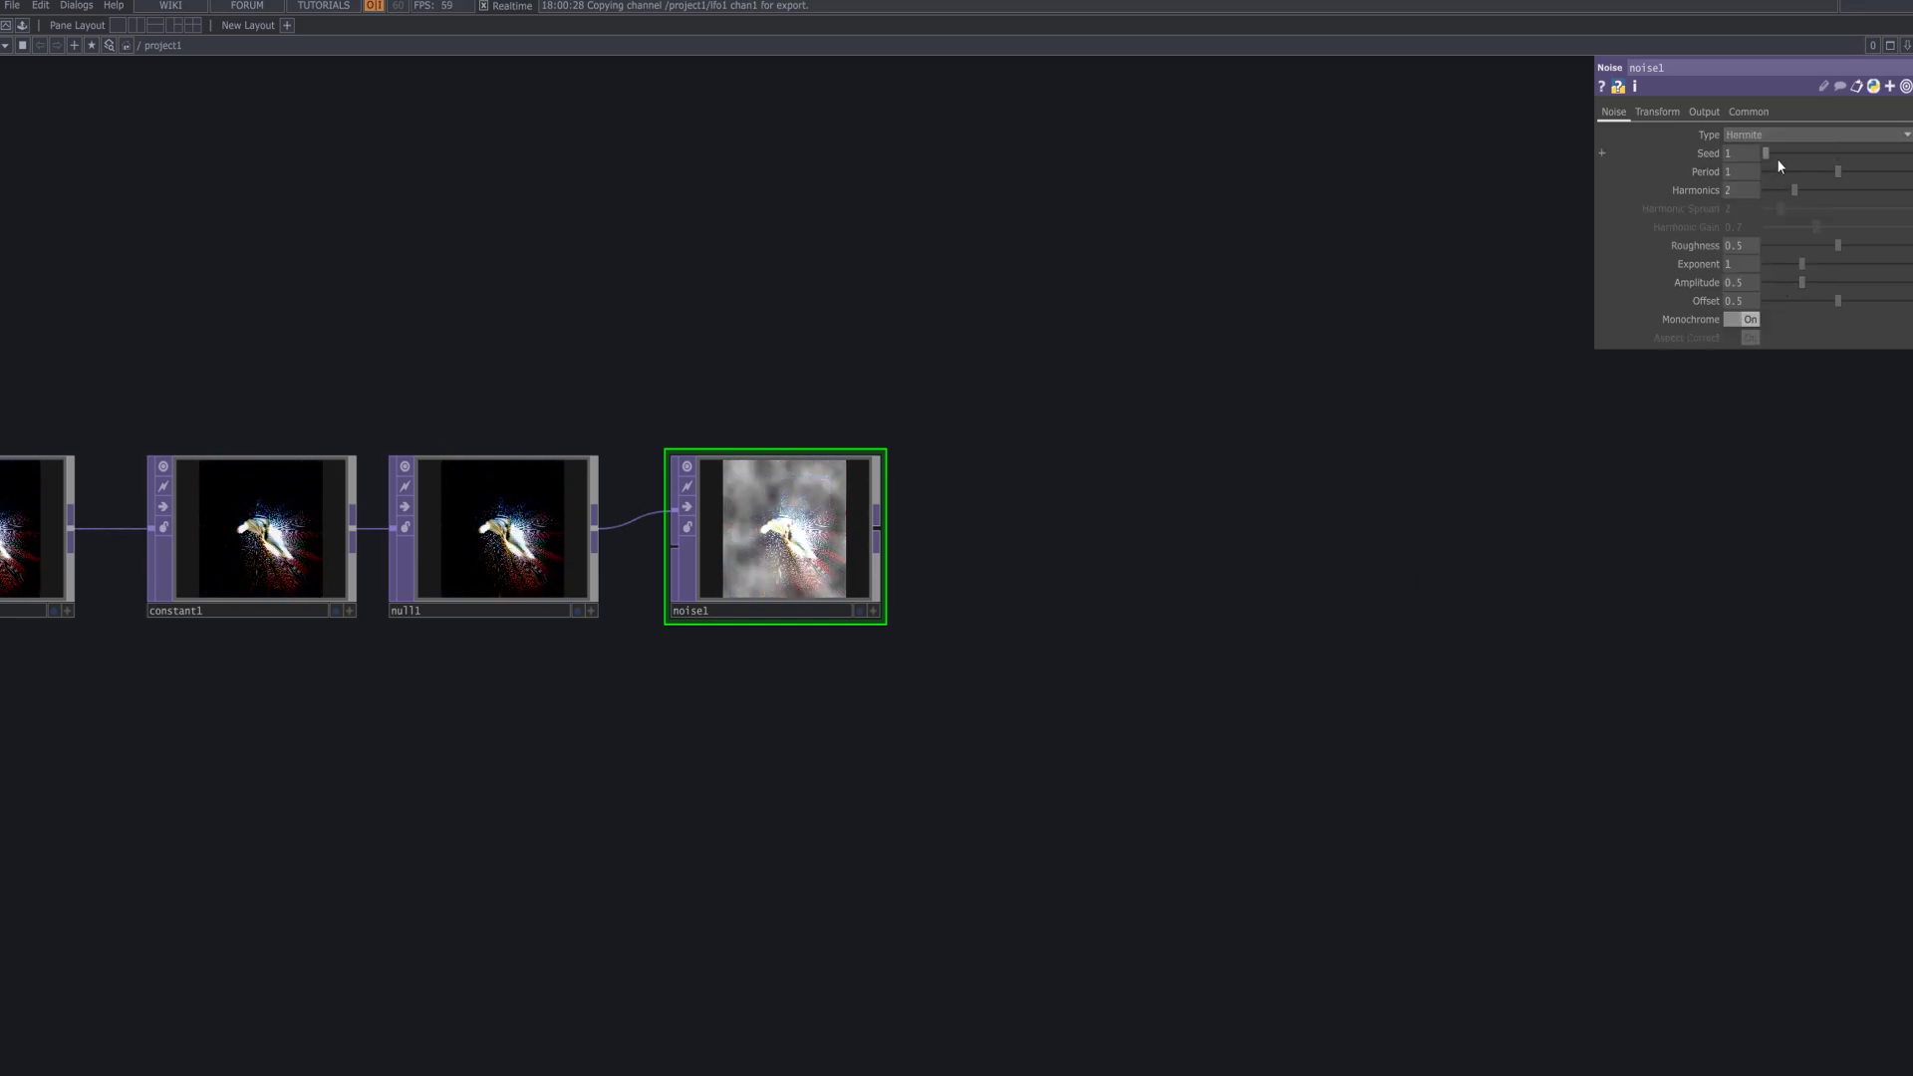
drag(1815, 169, 1771, 197)
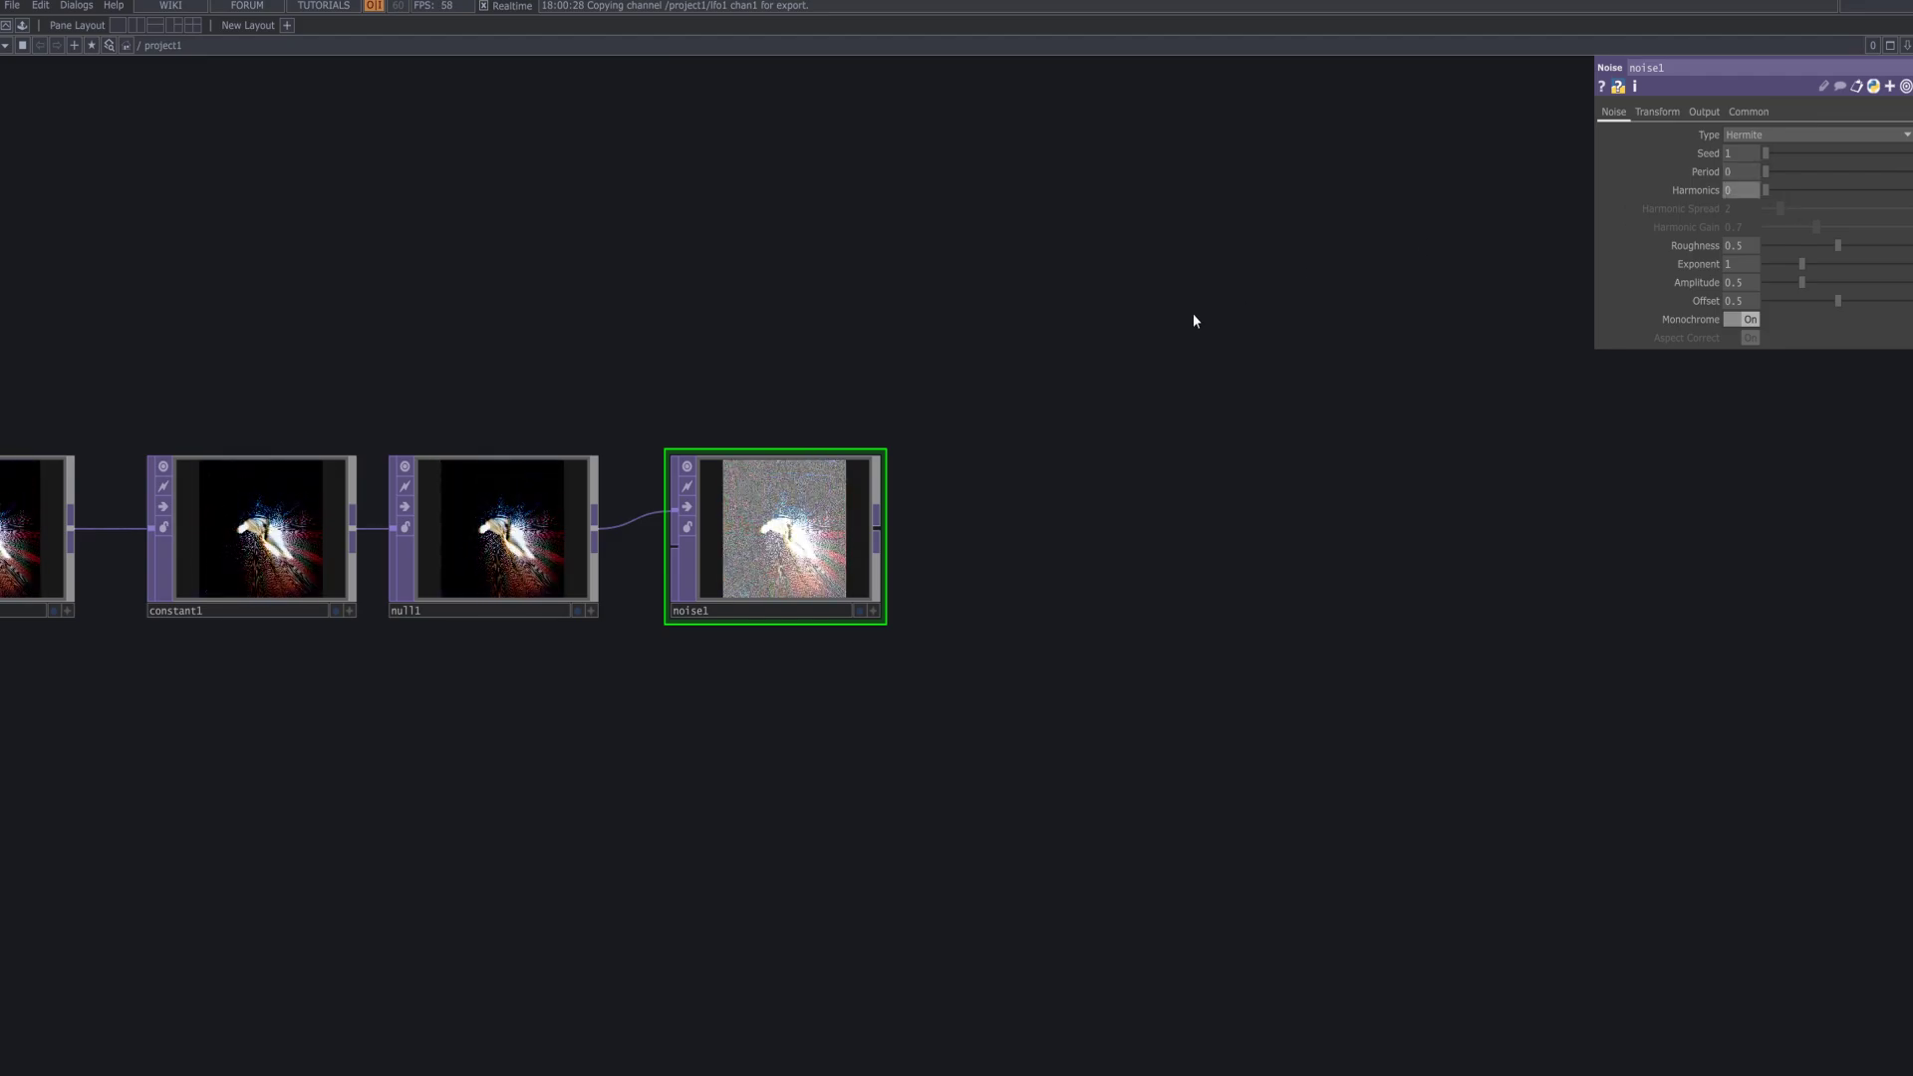
- Set the Noise TOP's Roughness to 1, Exponent to 0, Amplitude to 0.17 and Offset to 0
click(1738, 246)
text(1)
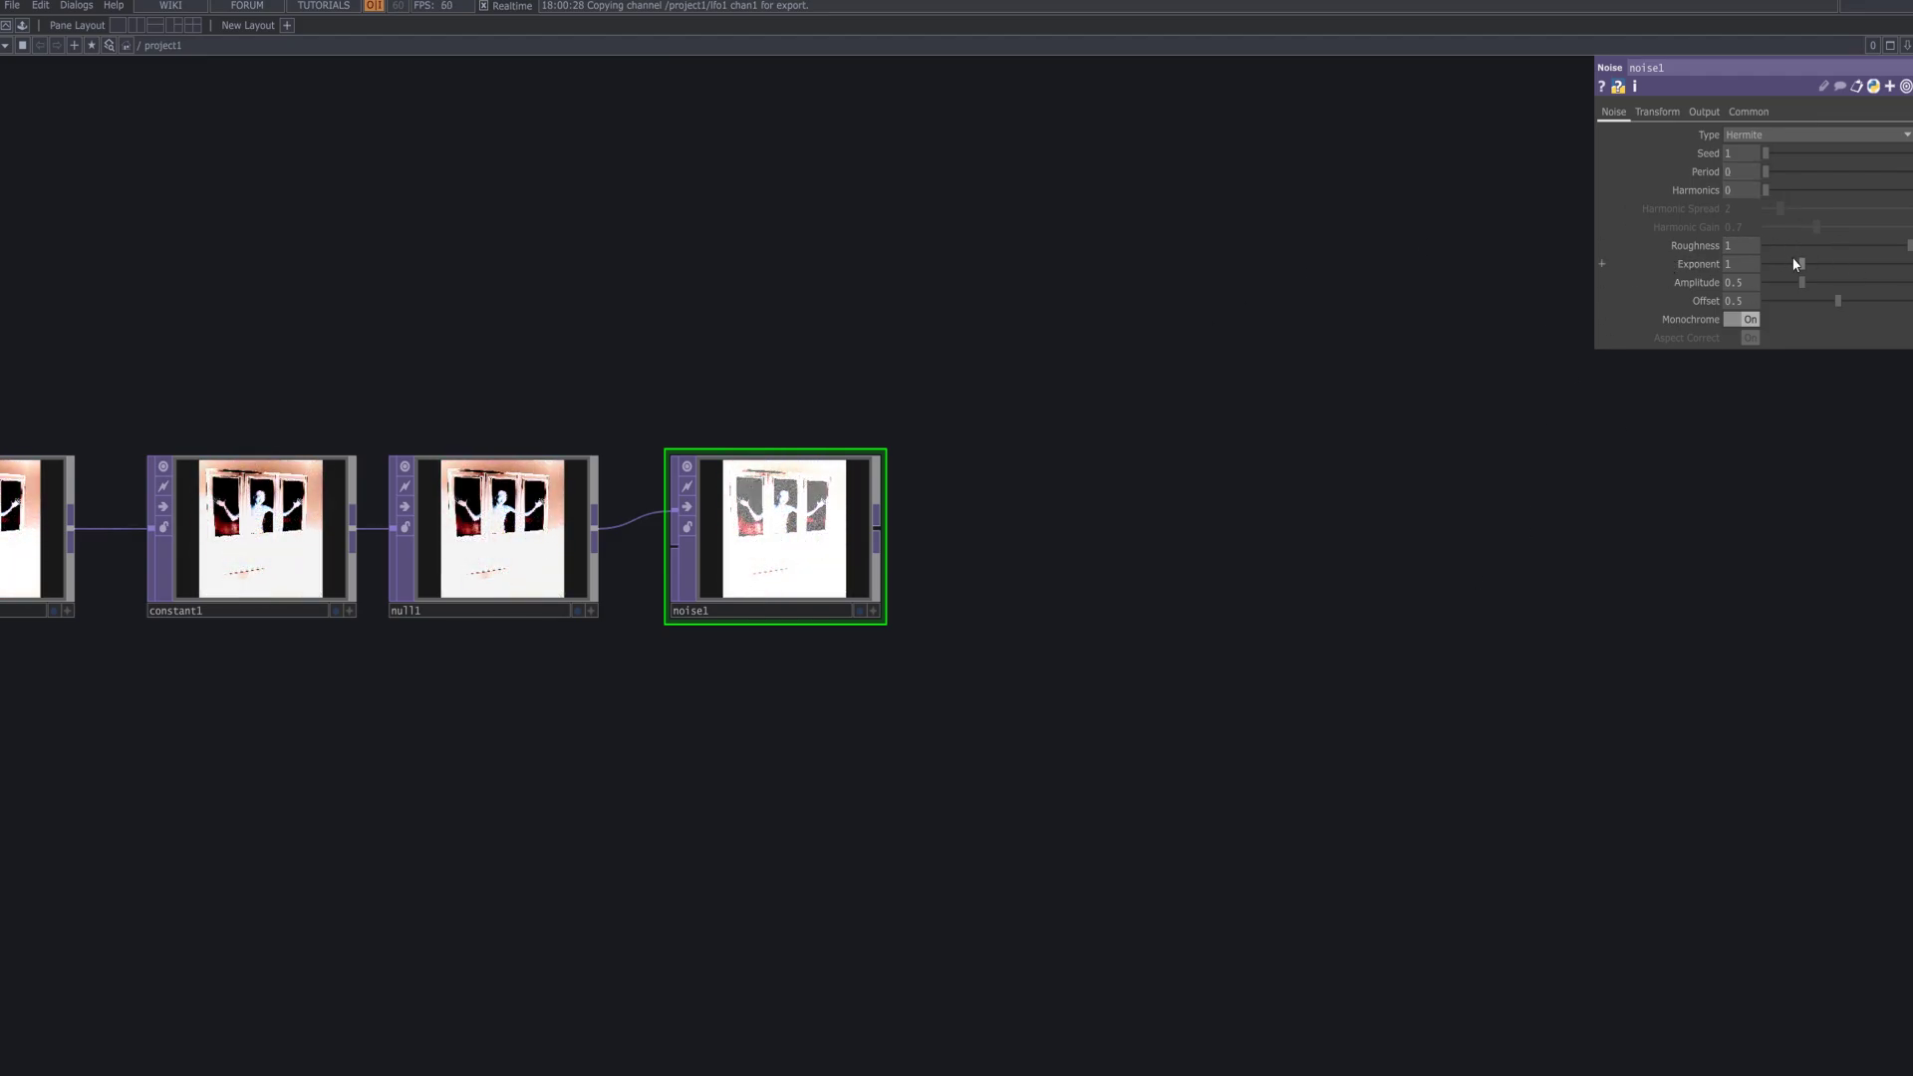
drag(1797, 263, 1689, 278)
text(17)
key(Return)
drag(1838, 300, 1508, 327)
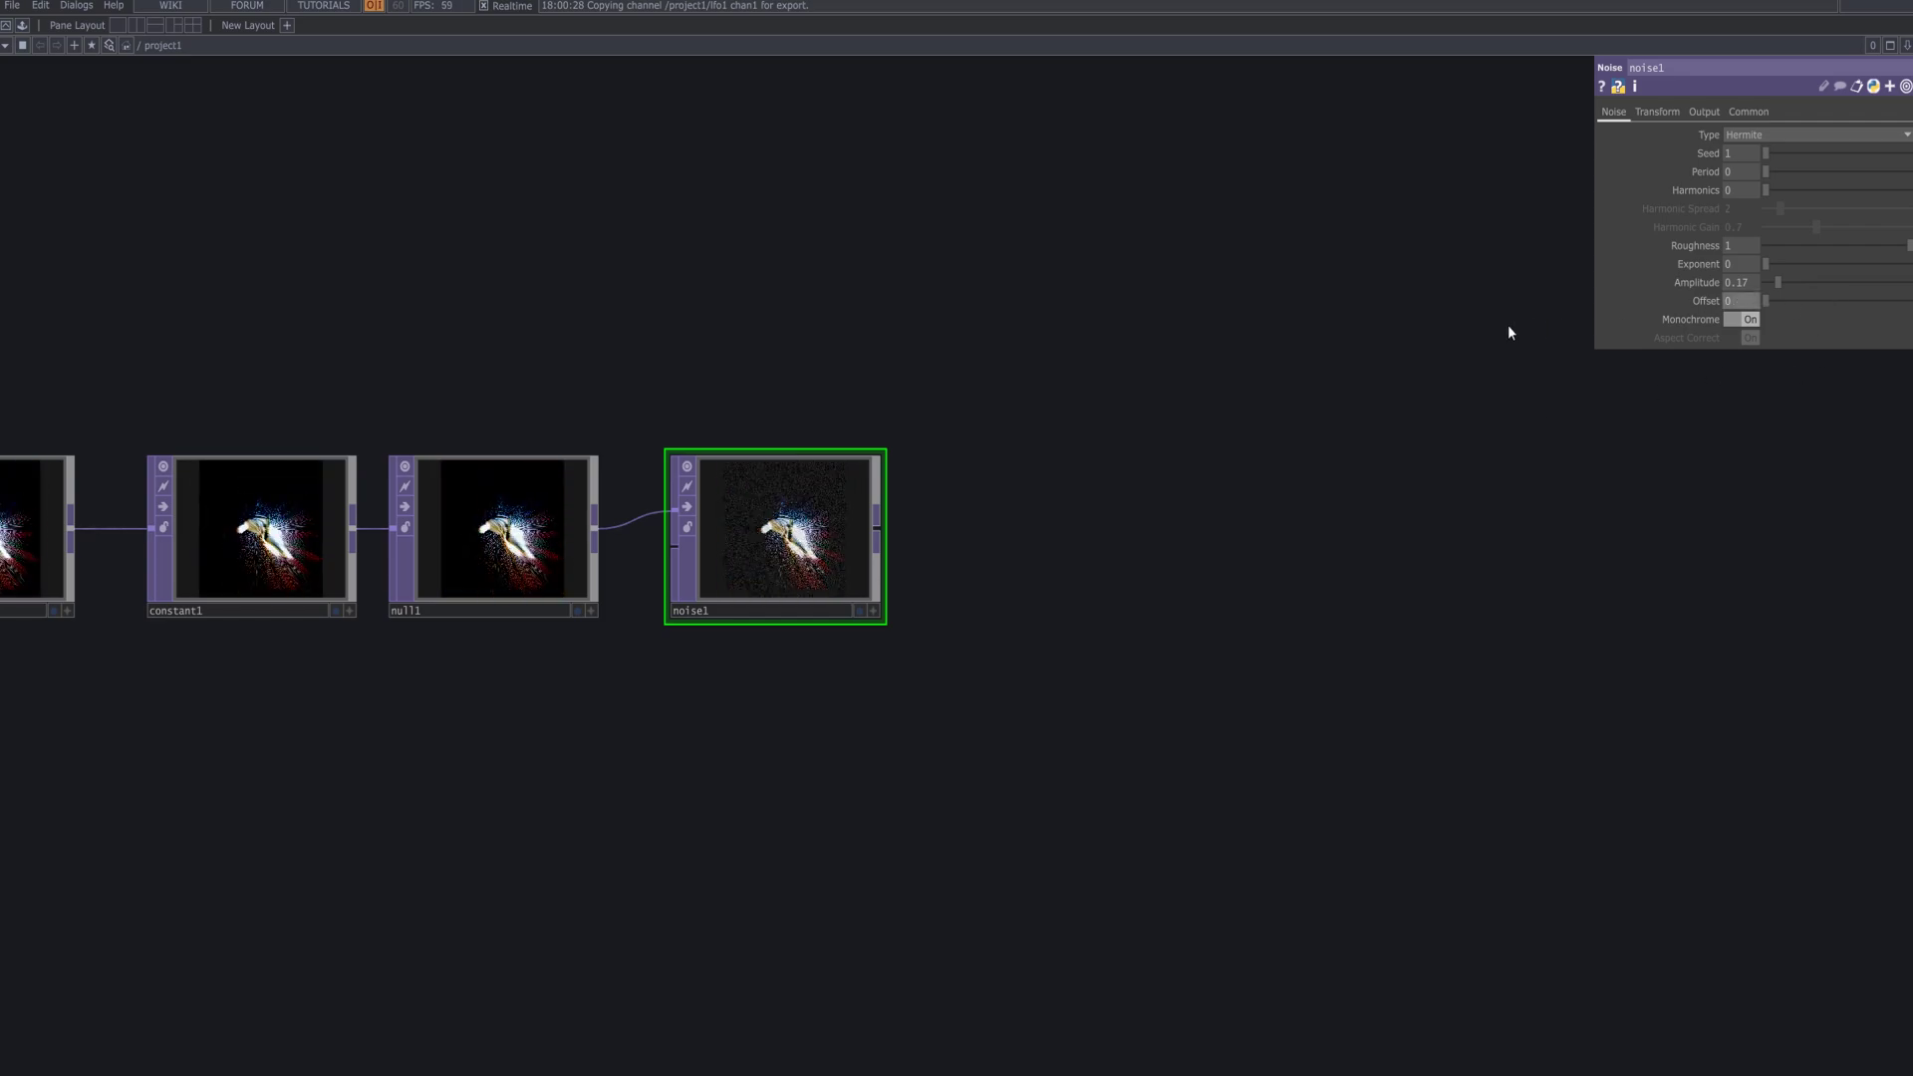
- Add a Composite TOP fed by noise1 and set its Operation to Add
scroll(839, 566, up, 7)
drag(1266, 574, 1638, 647)
scroll(1485, 618, up, 2)
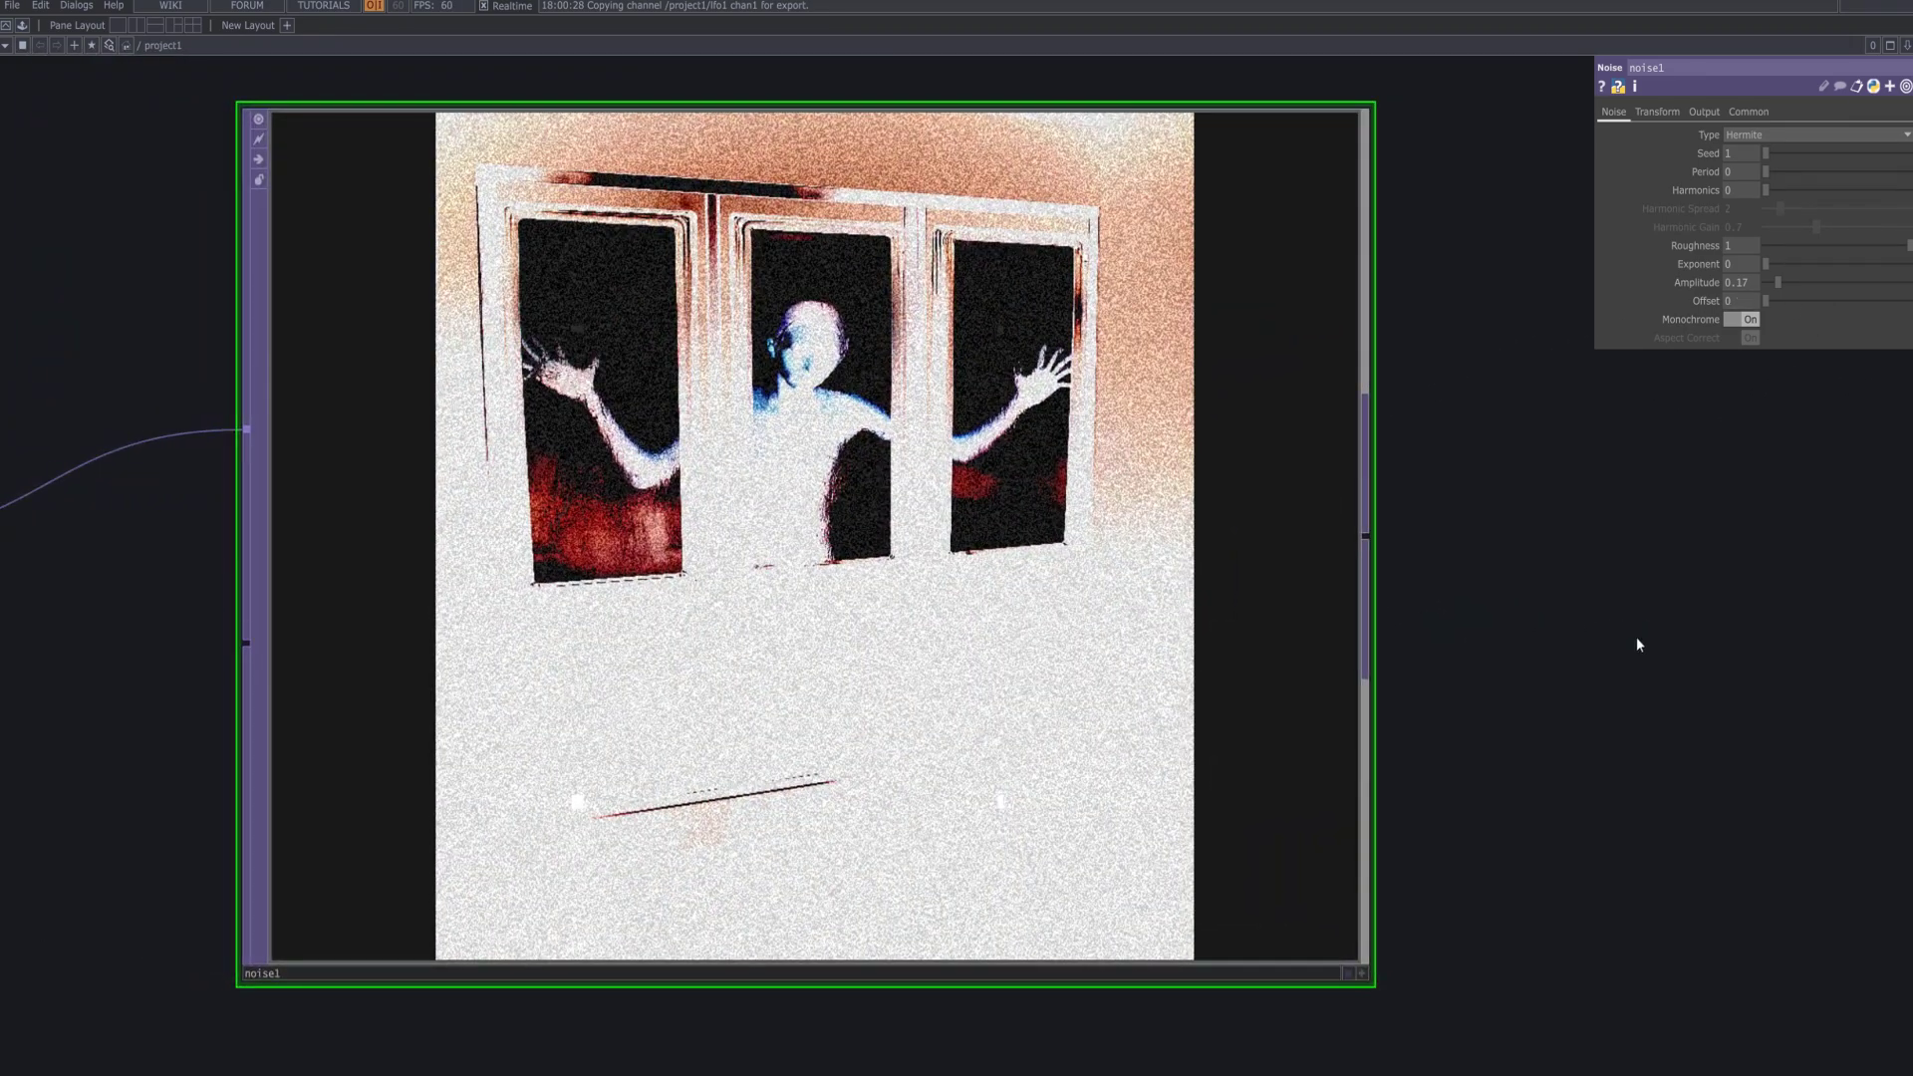
scroll(1586, 649, down, 7)
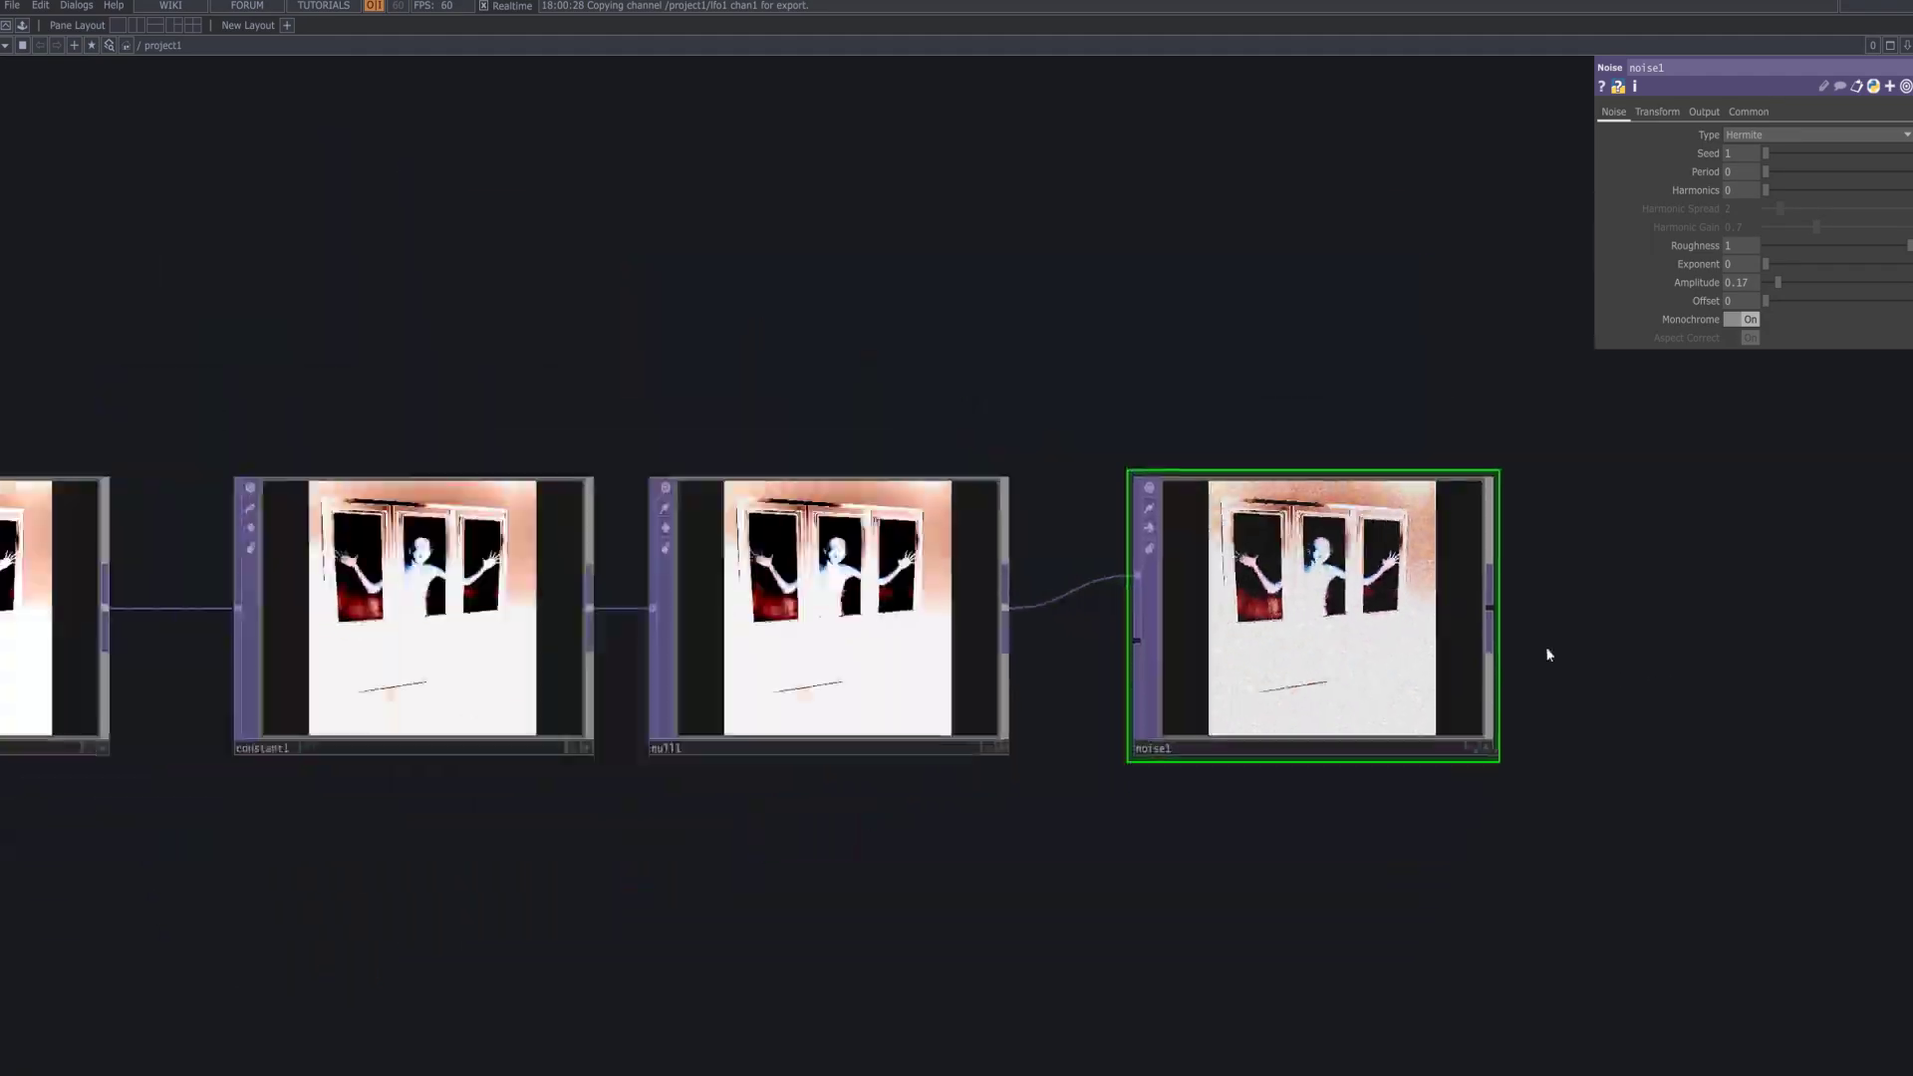
key(Tab)
text(co)
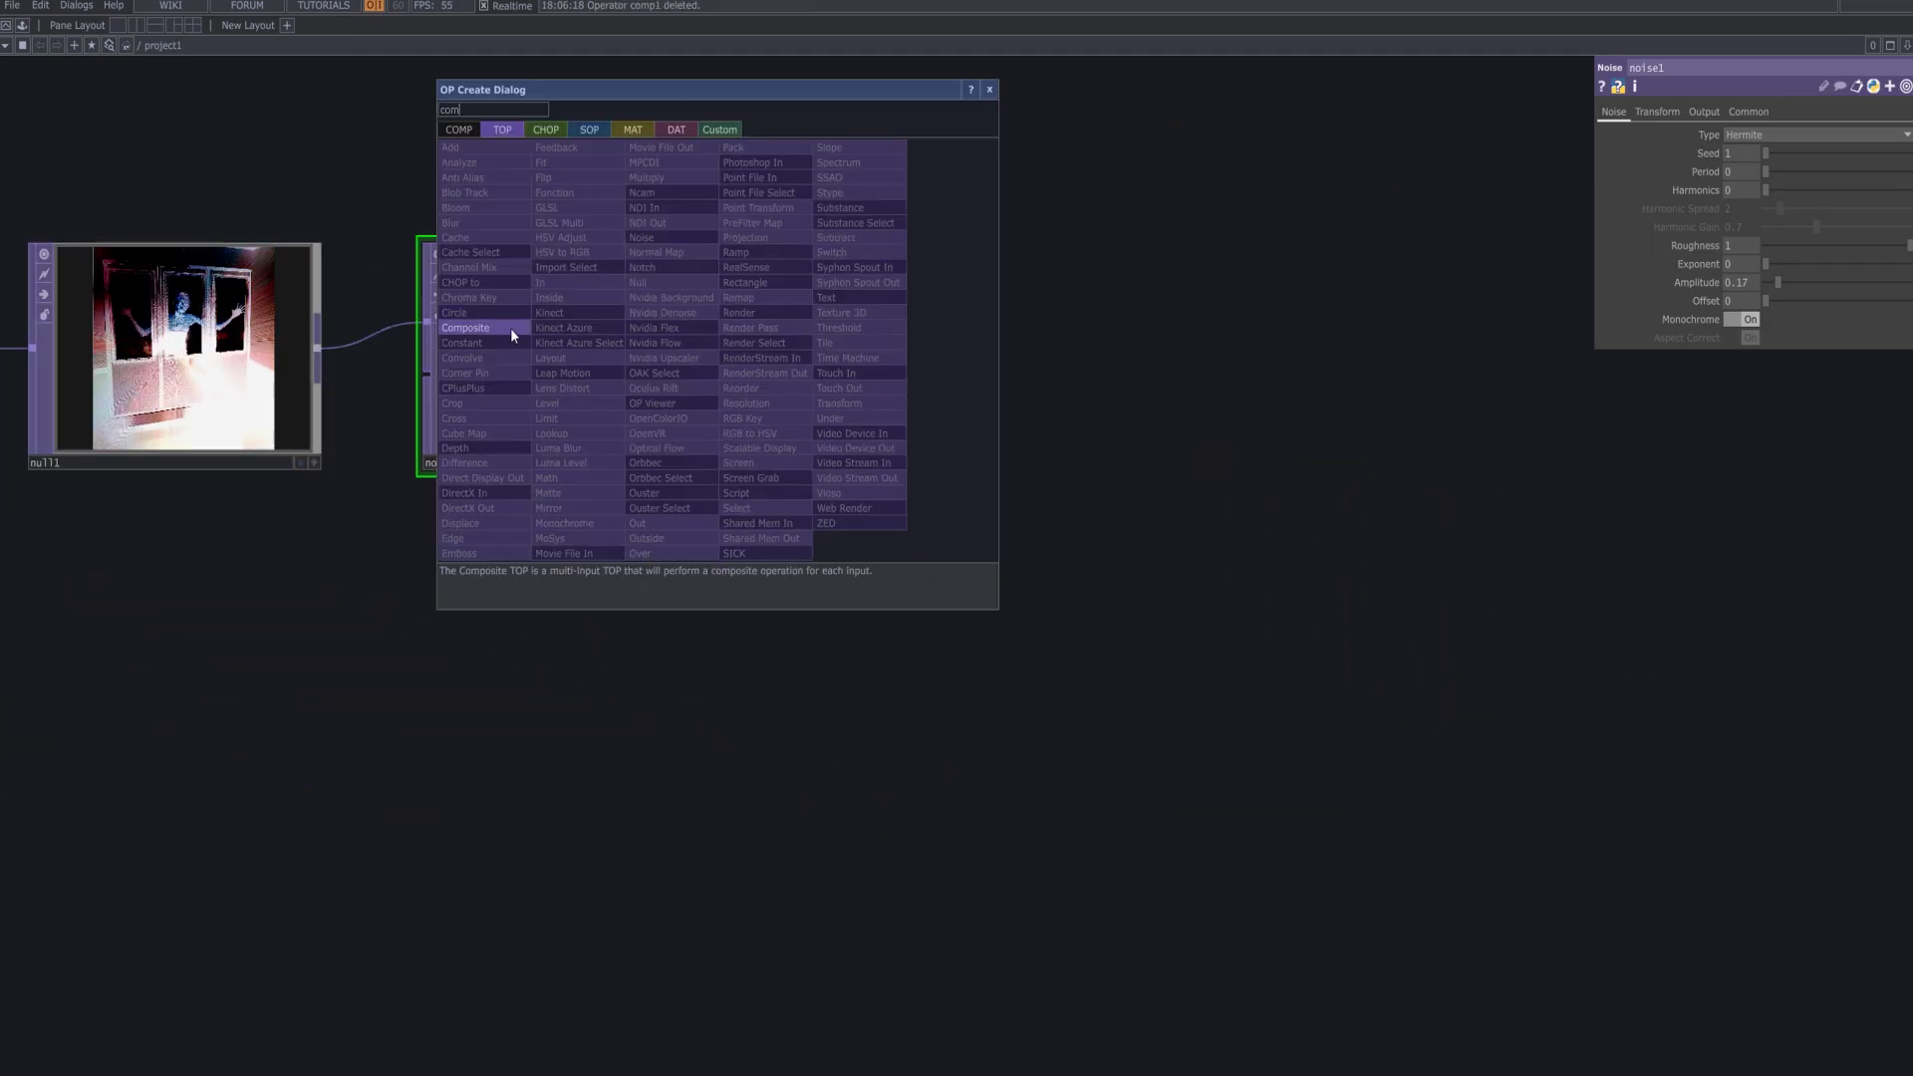
click(512, 329)
click(1082, 359)
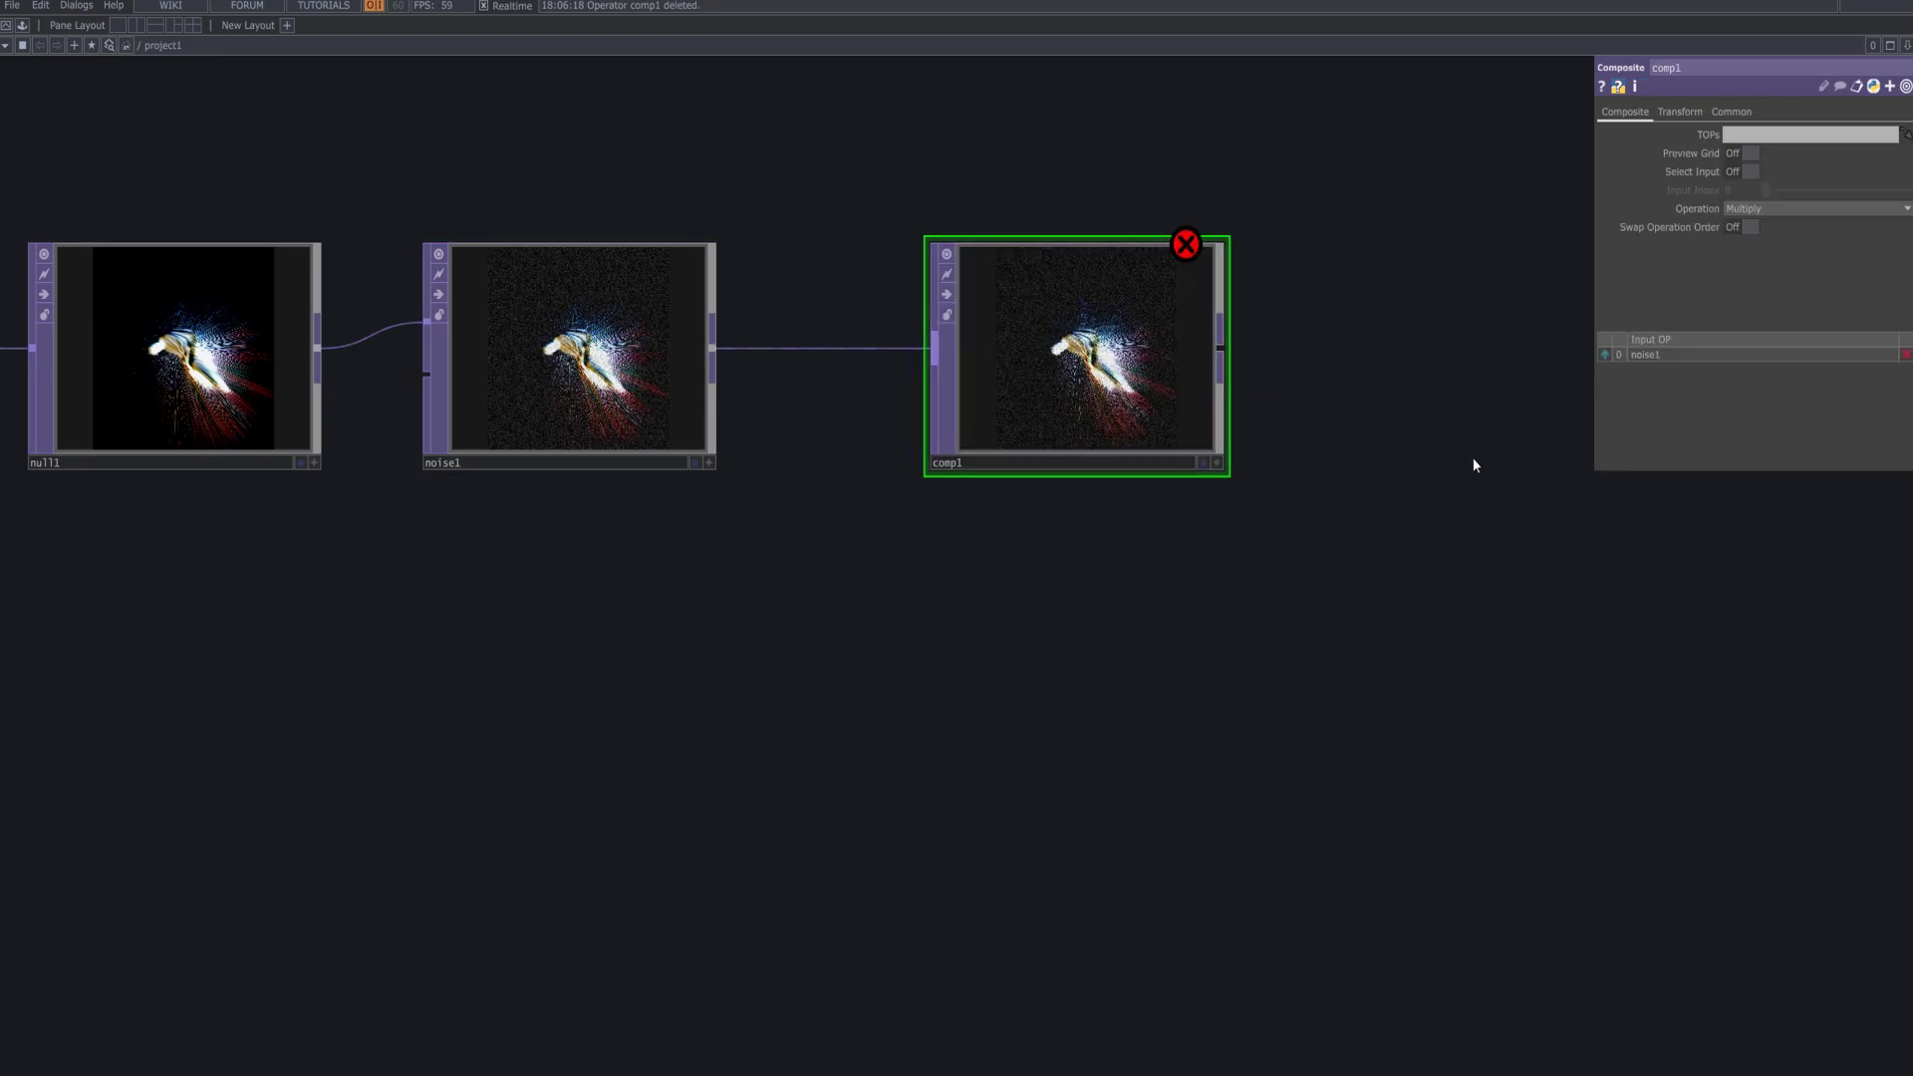
click(1733, 210)
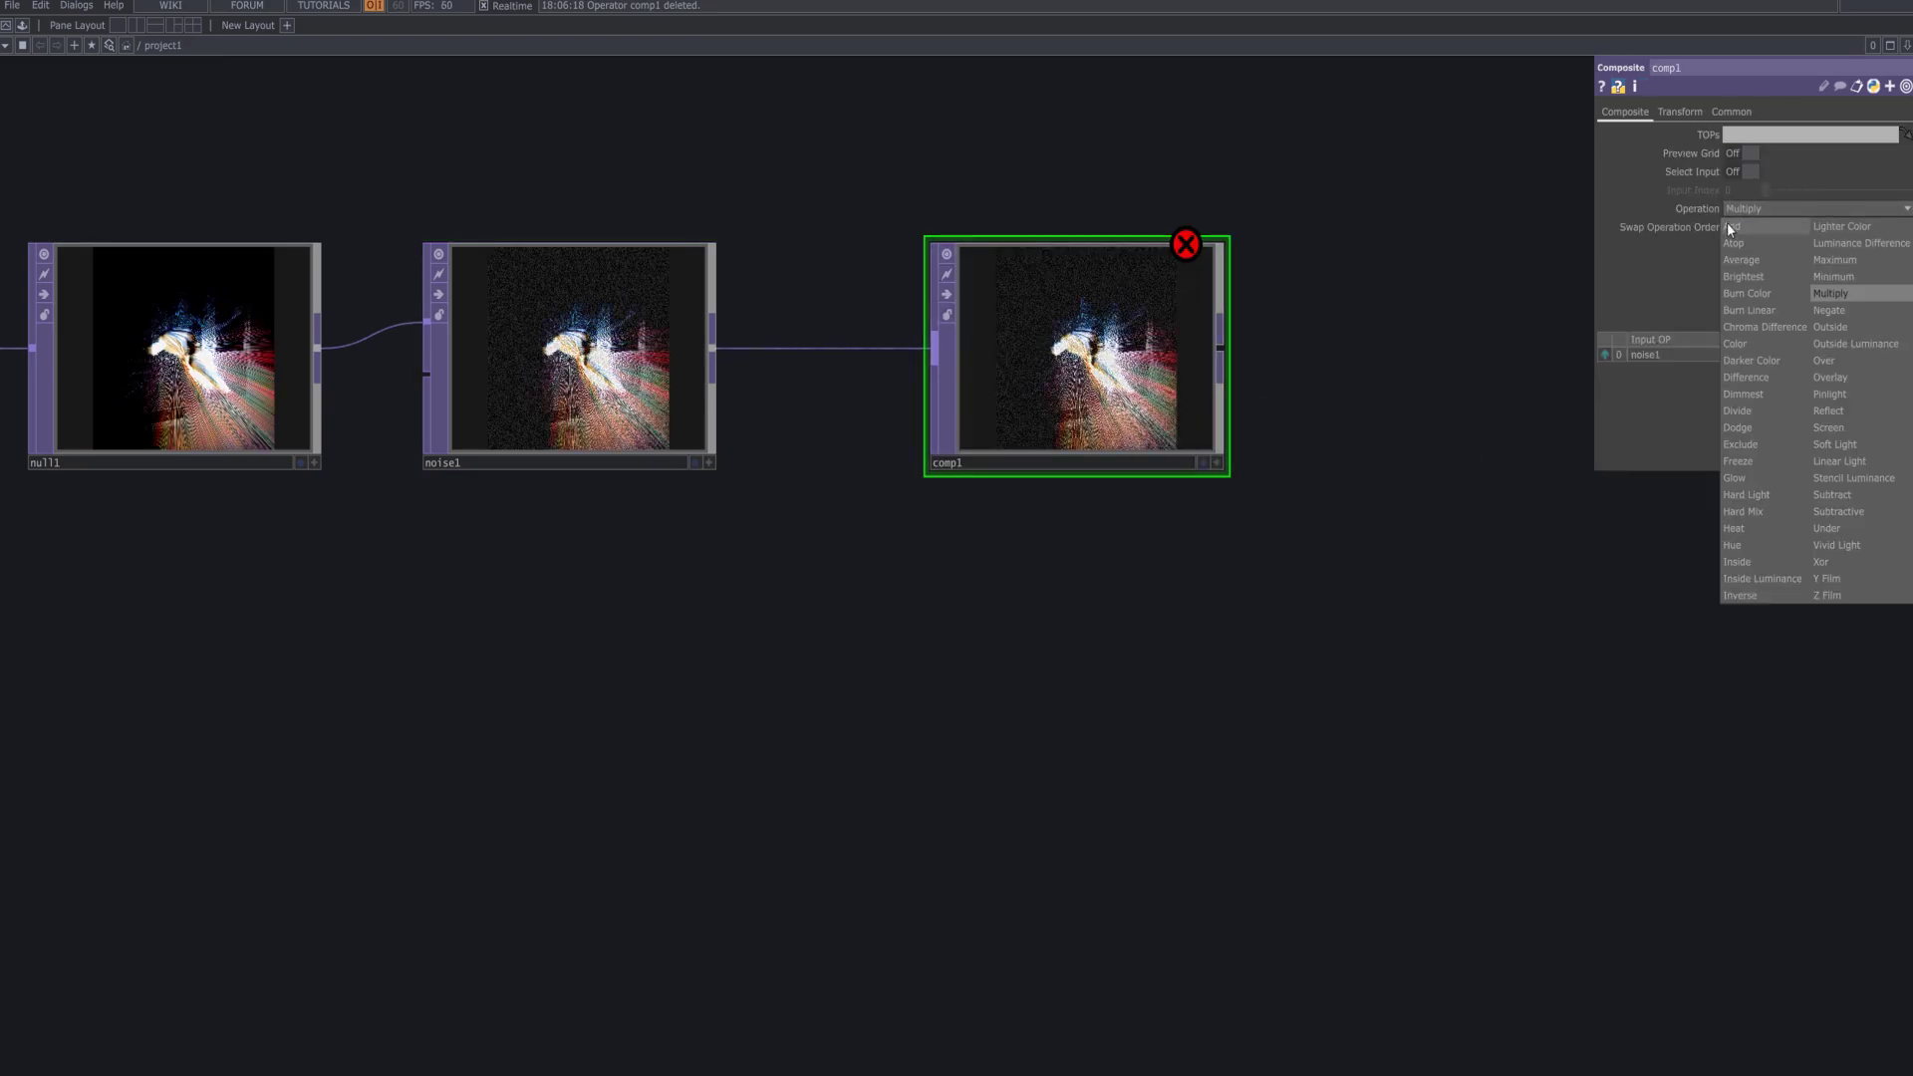
click(1726, 223)
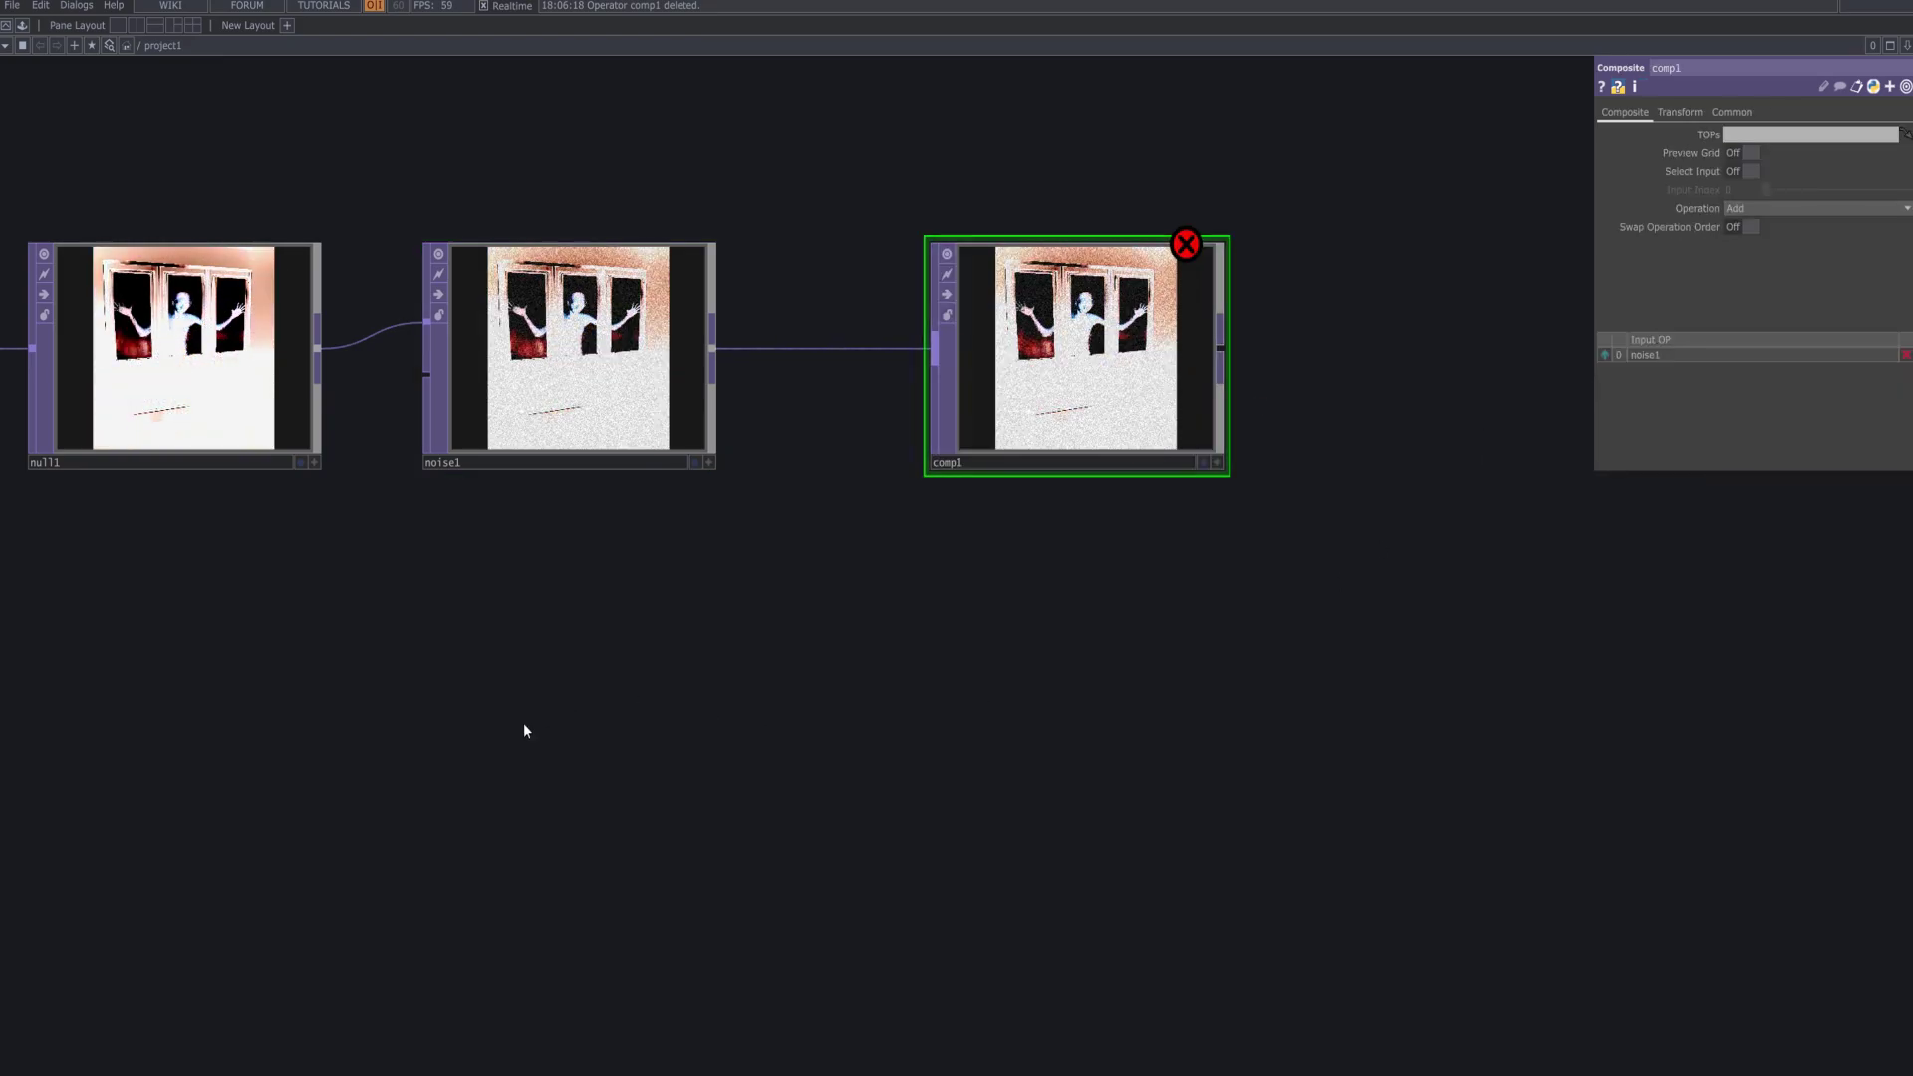
- Add a Feedback TOP below noise1 and feed it from the output of null1
key(Tab)
text(fee)
key(Return)
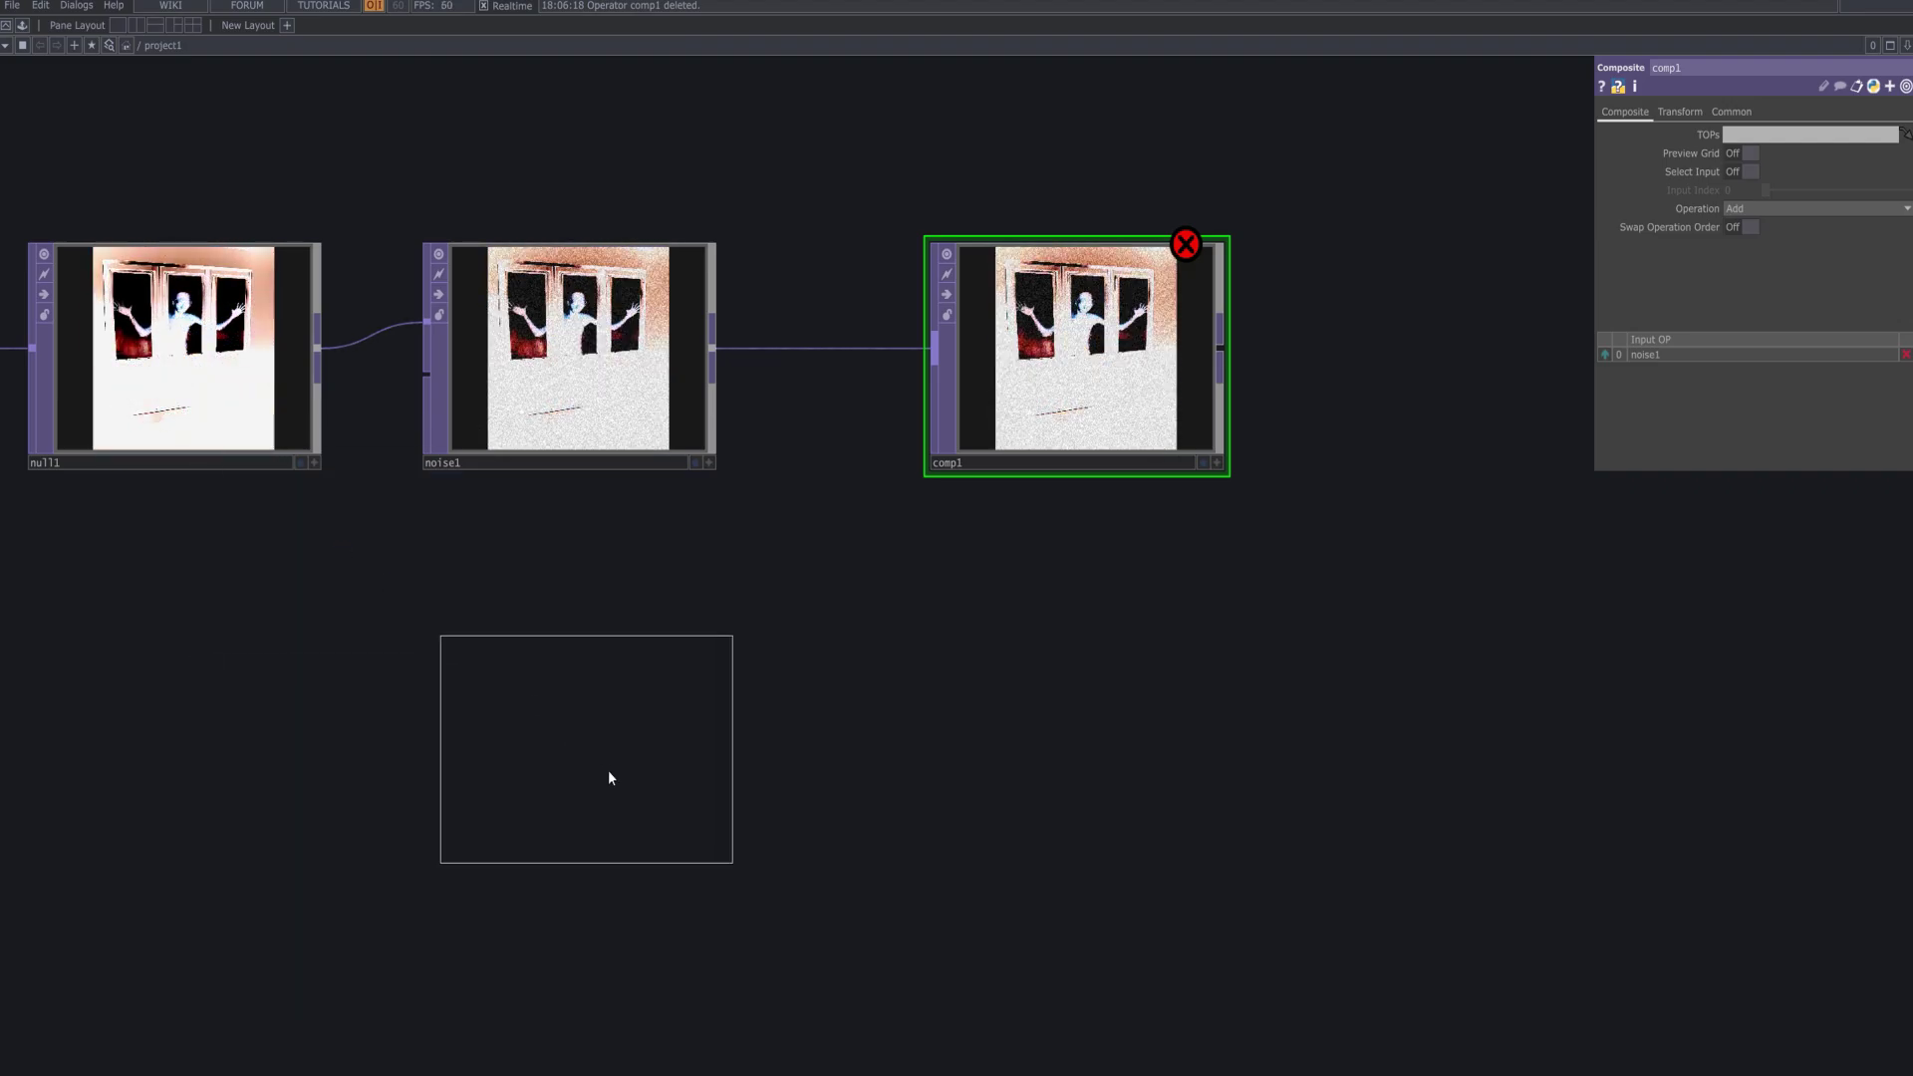
click(642, 817)
drag(320, 355, 480, 803)
drag(646, 811, 589, 811)
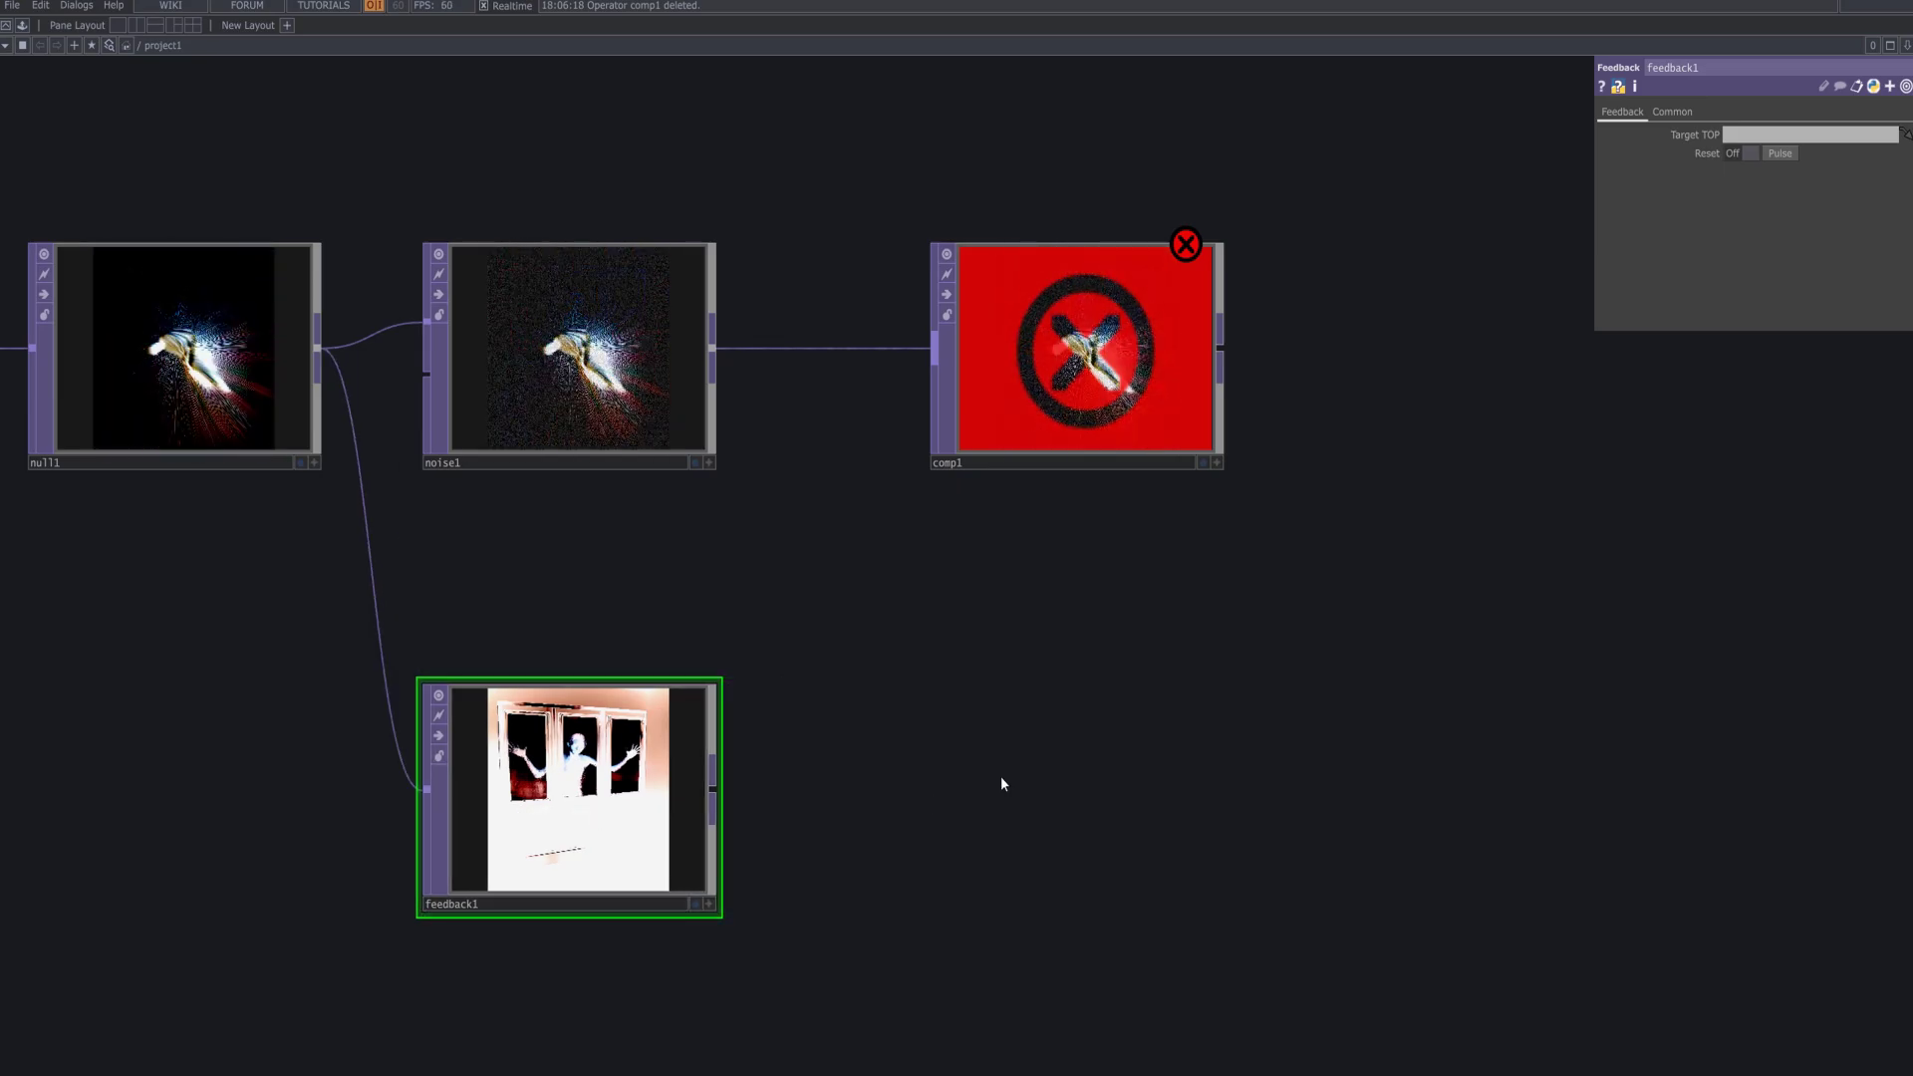
- Add a Level TOP fed by feedback1 and connect its output to comp1
right_click(714, 775)
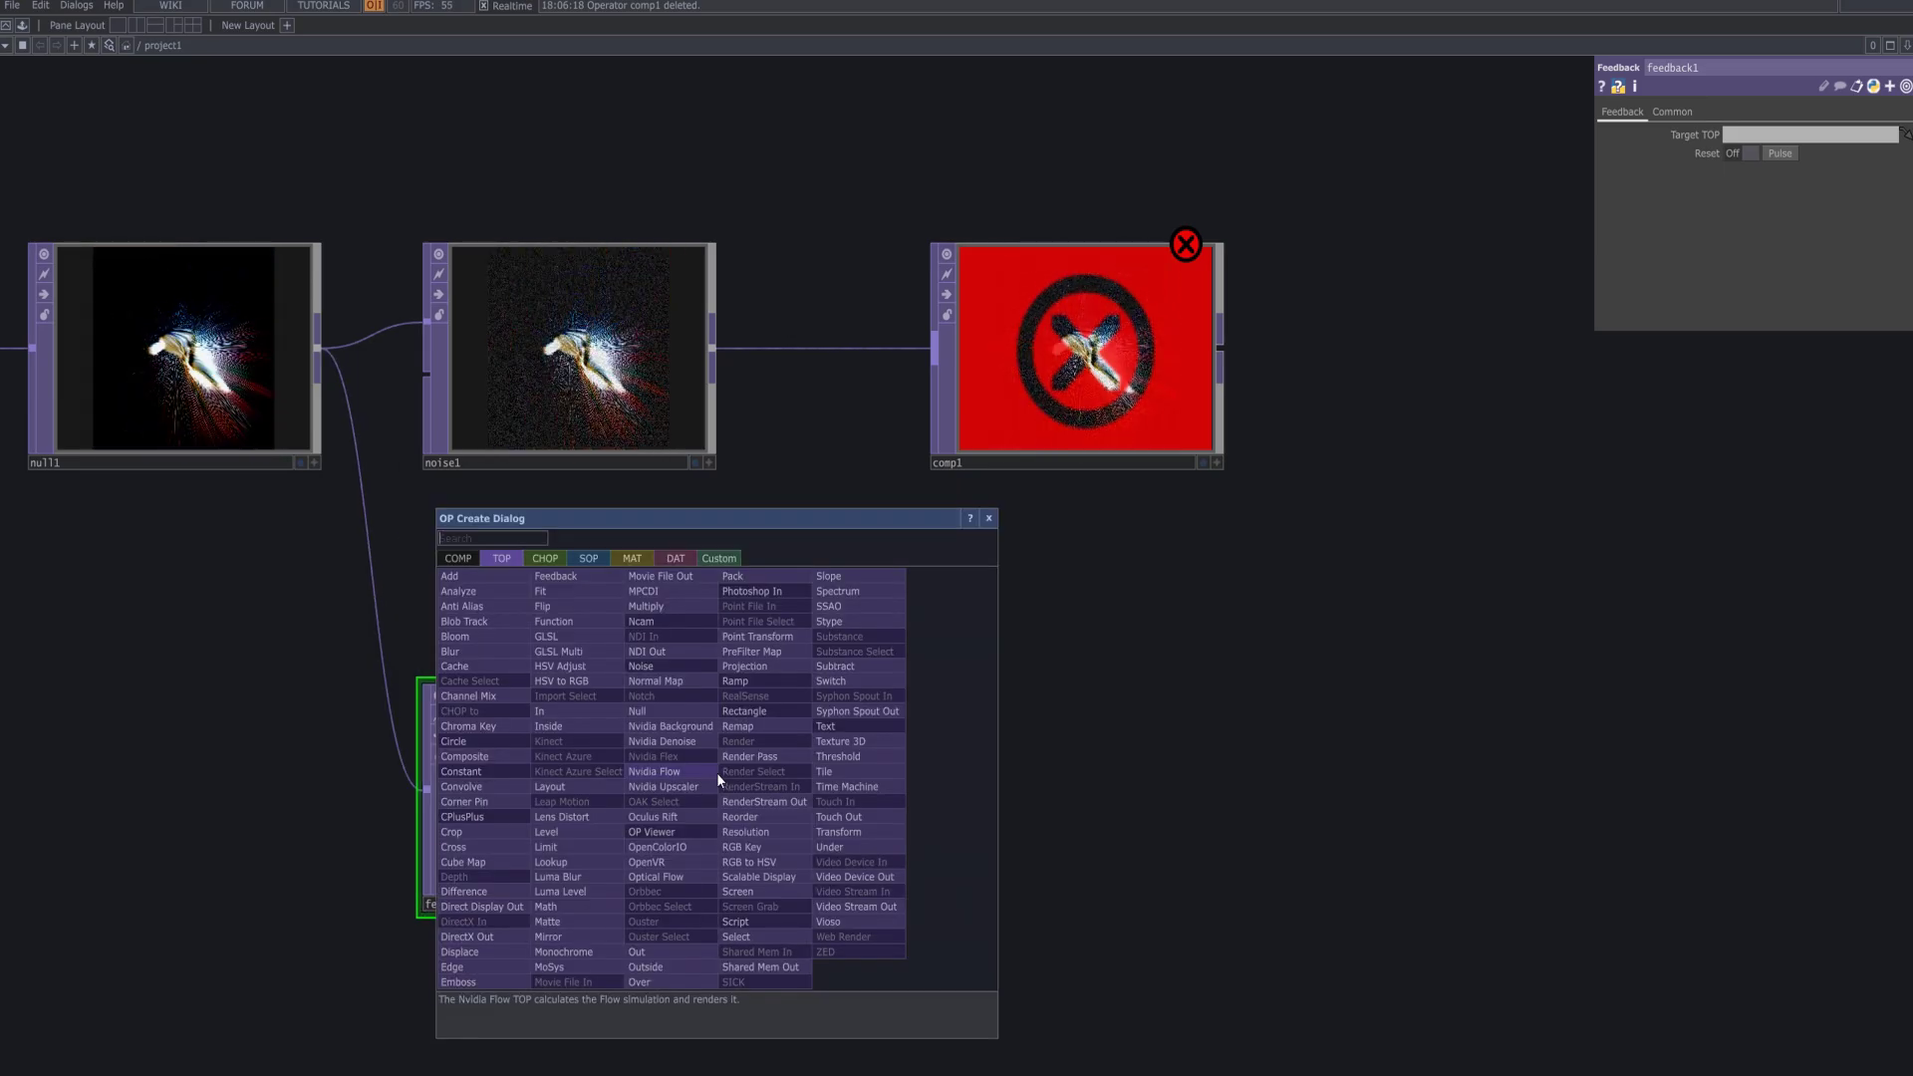
text(levwl)
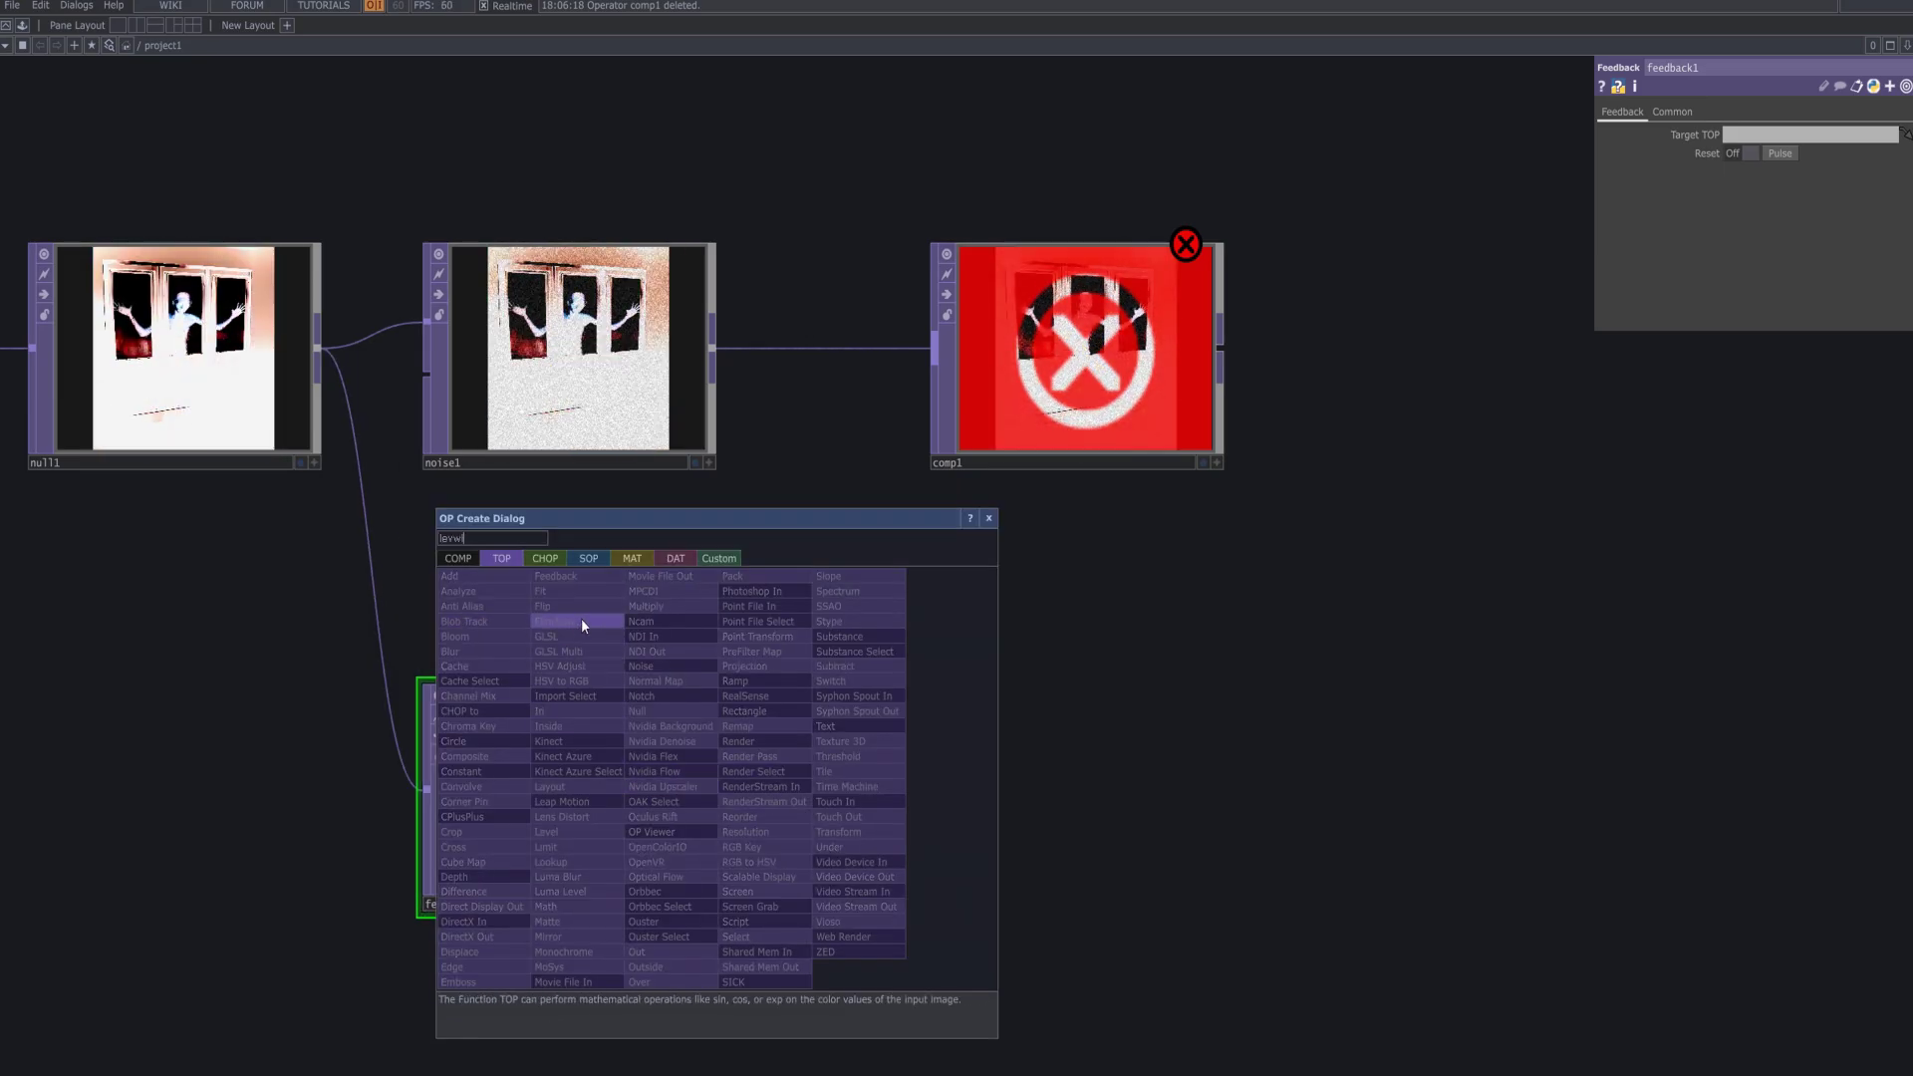
click(582, 830)
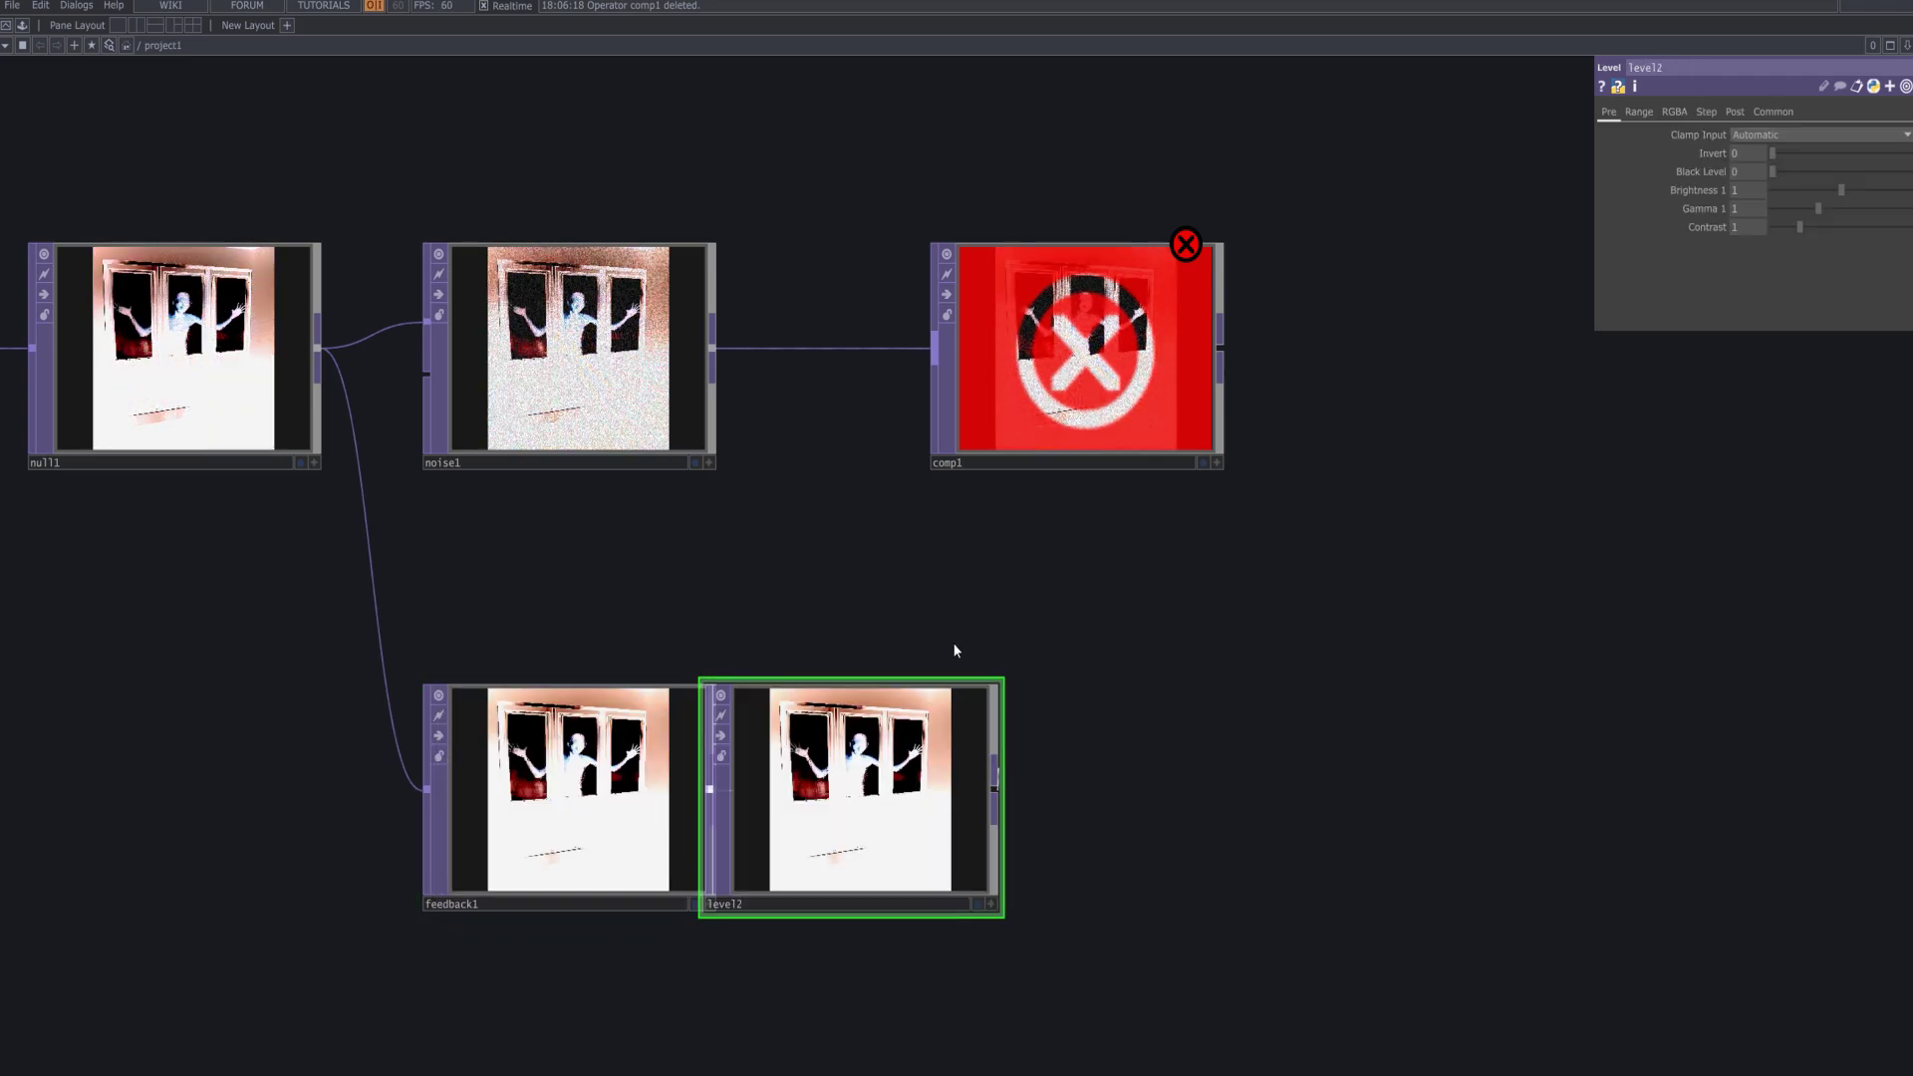
drag(994, 787, 1094, 376)
click(1094, 377)
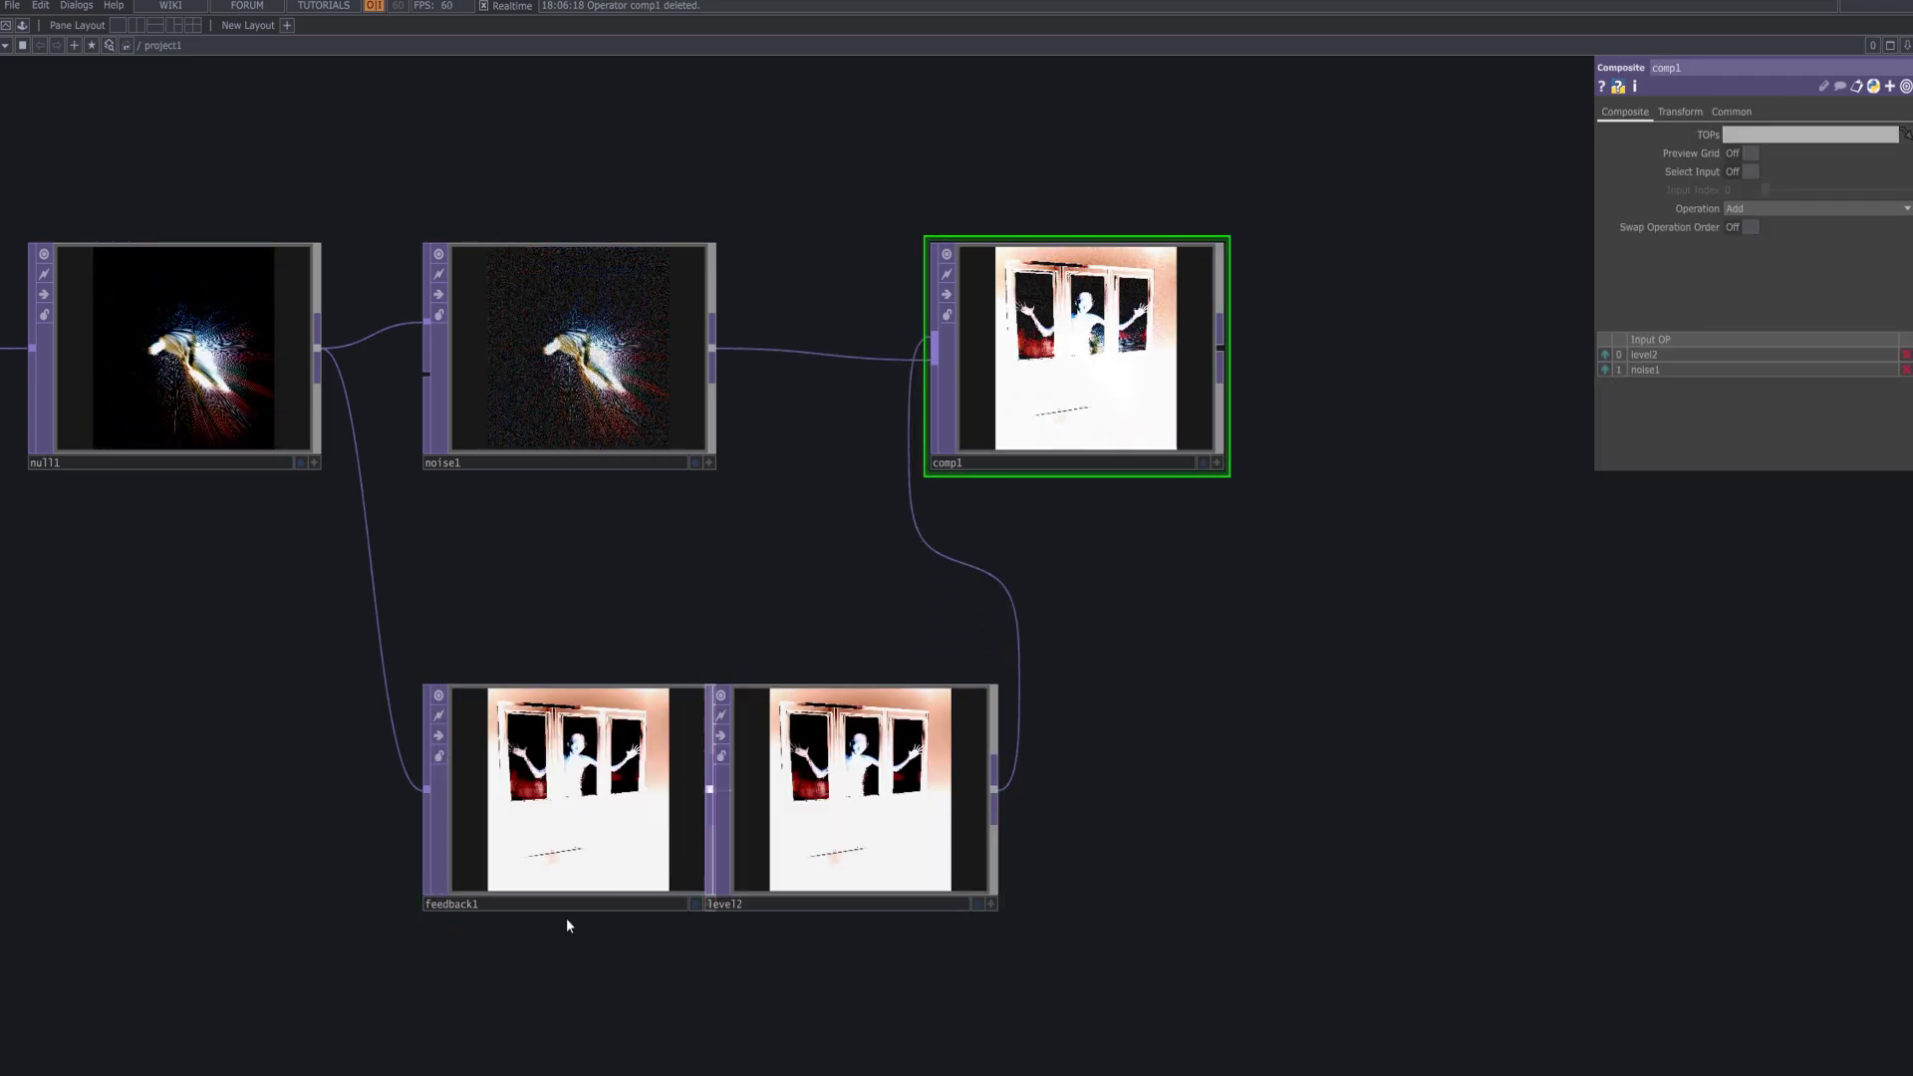
- Set feedback1's Target TOP to comp1 and space out the feedback1, level2 and comp1 nodes
drag(566, 877, 397, 877)
drag(847, 846, 790, 847)
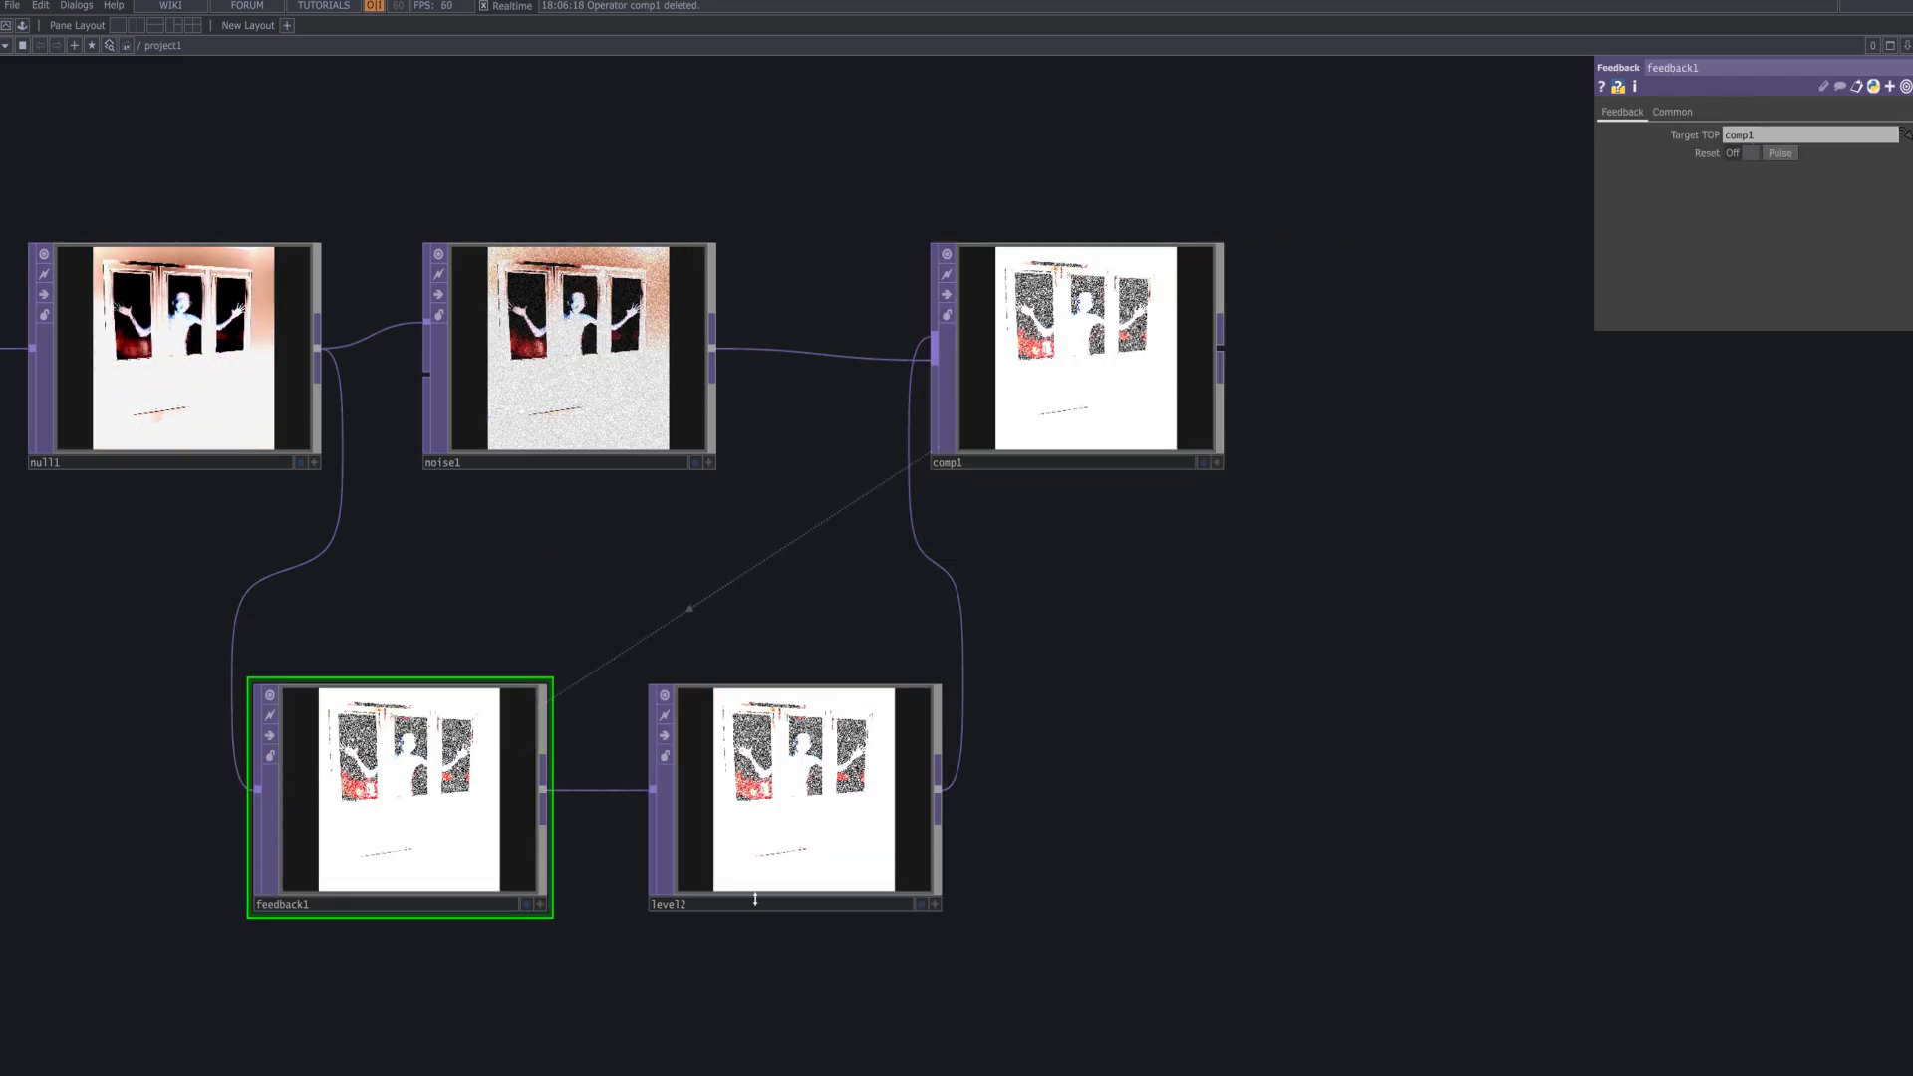
drag(755, 900, 867, 900)
drag(408, 797, 521, 797)
drag(1071, 402, 1353, 337)
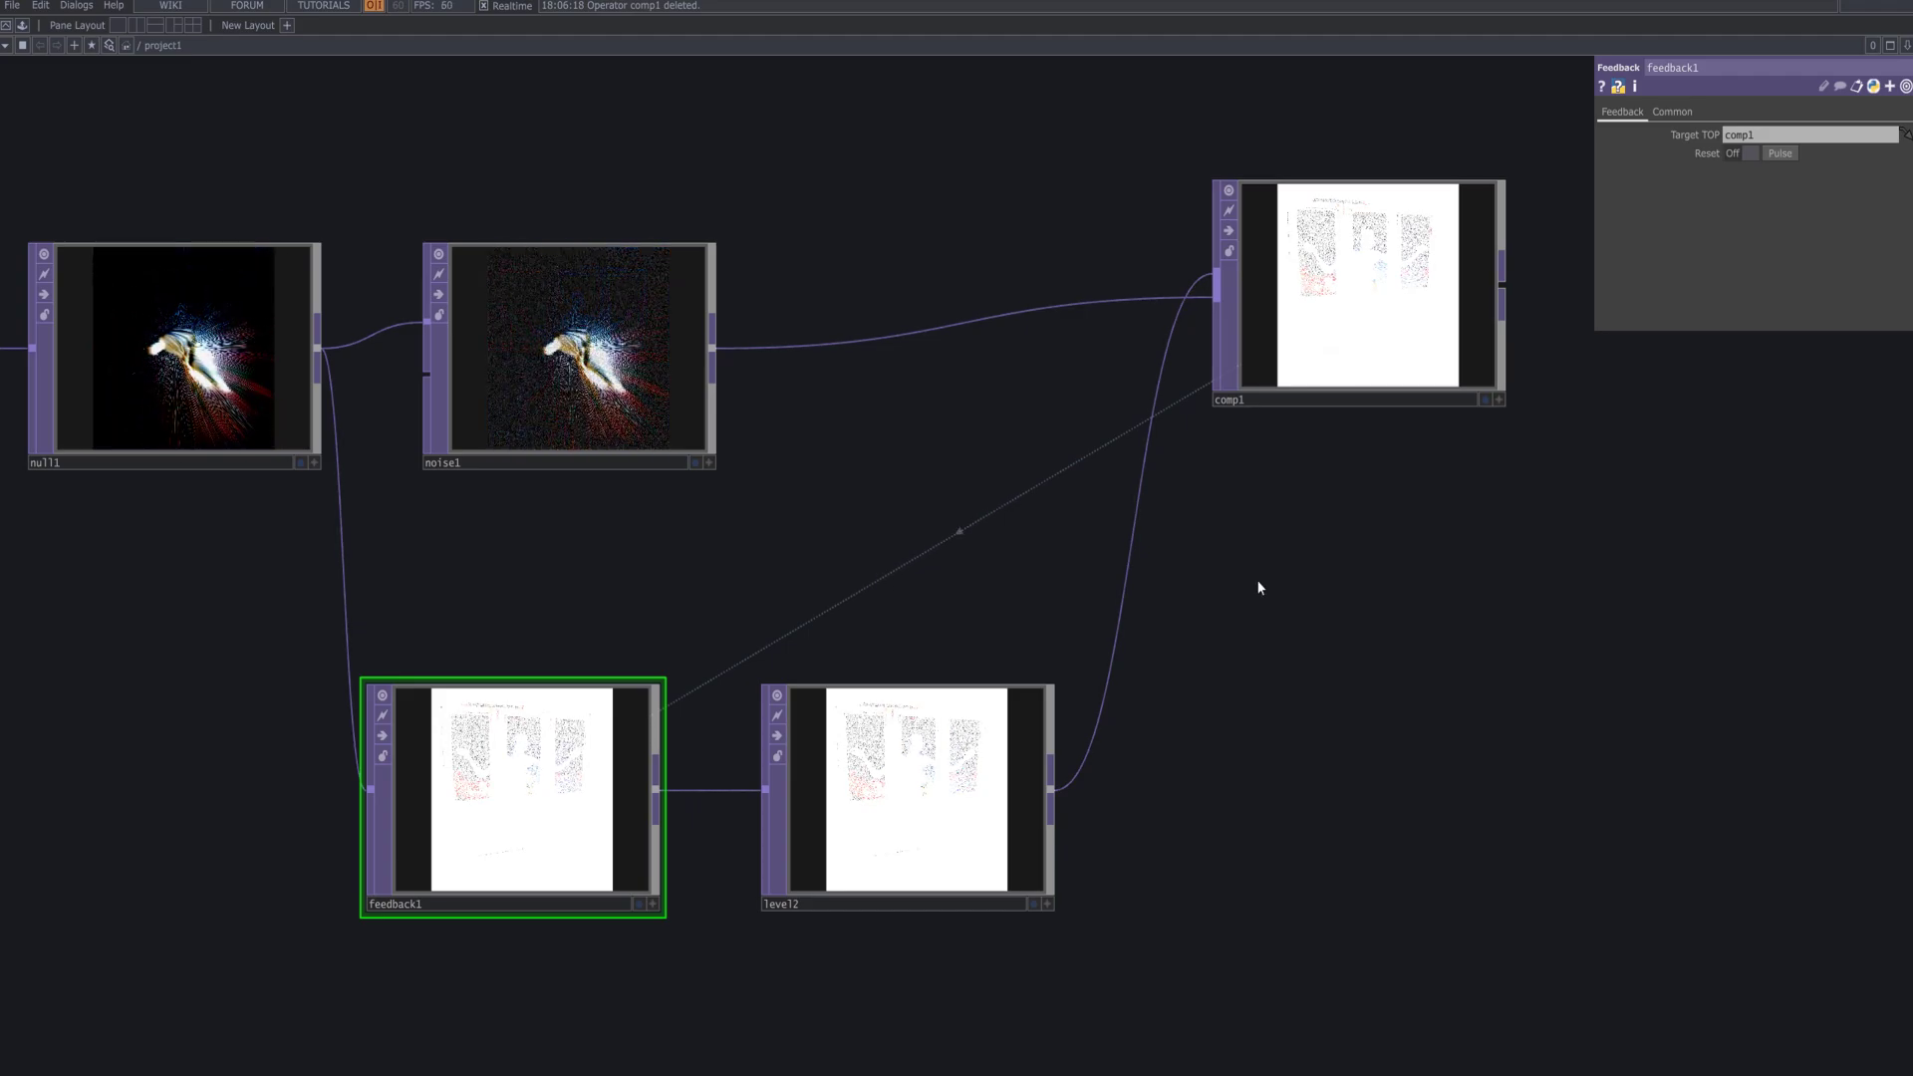
- Set level2's Black Level to 0.01
click(998, 784)
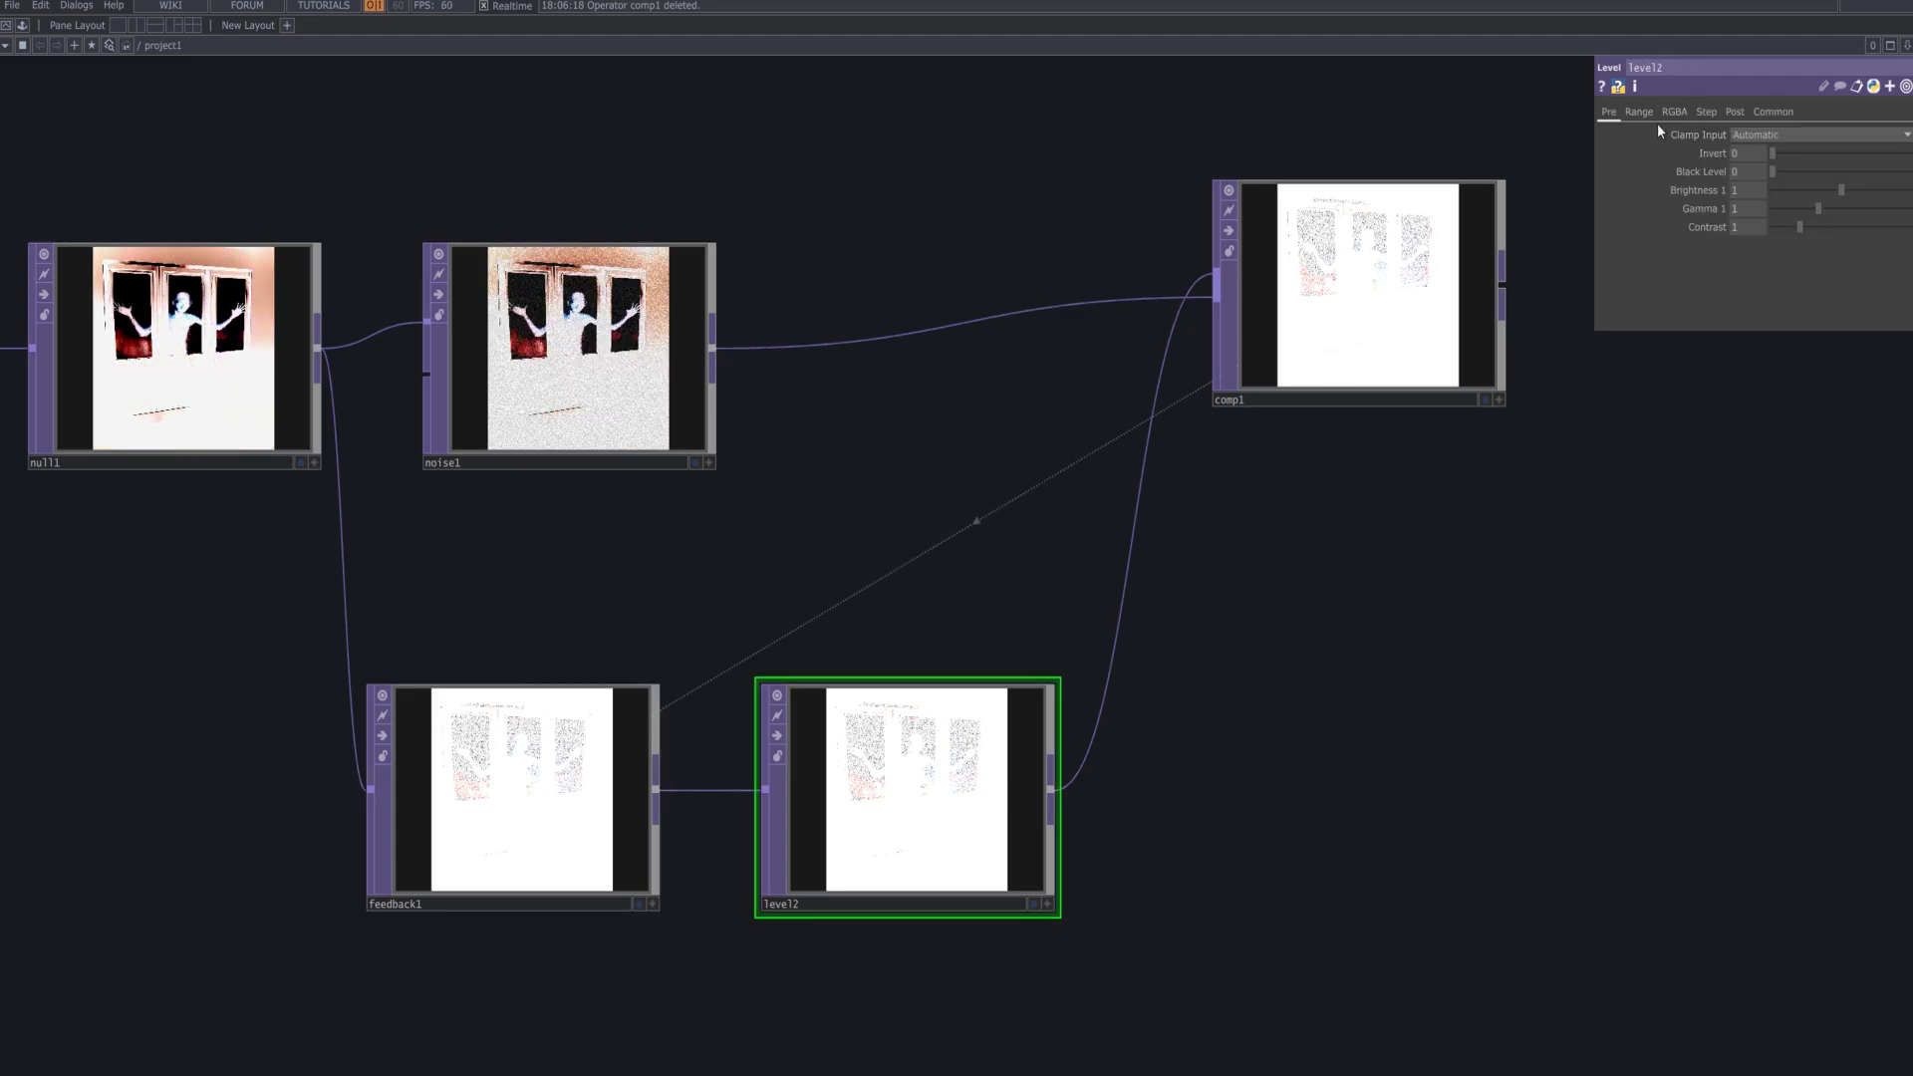
drag(1772, 171, 1772, 176)
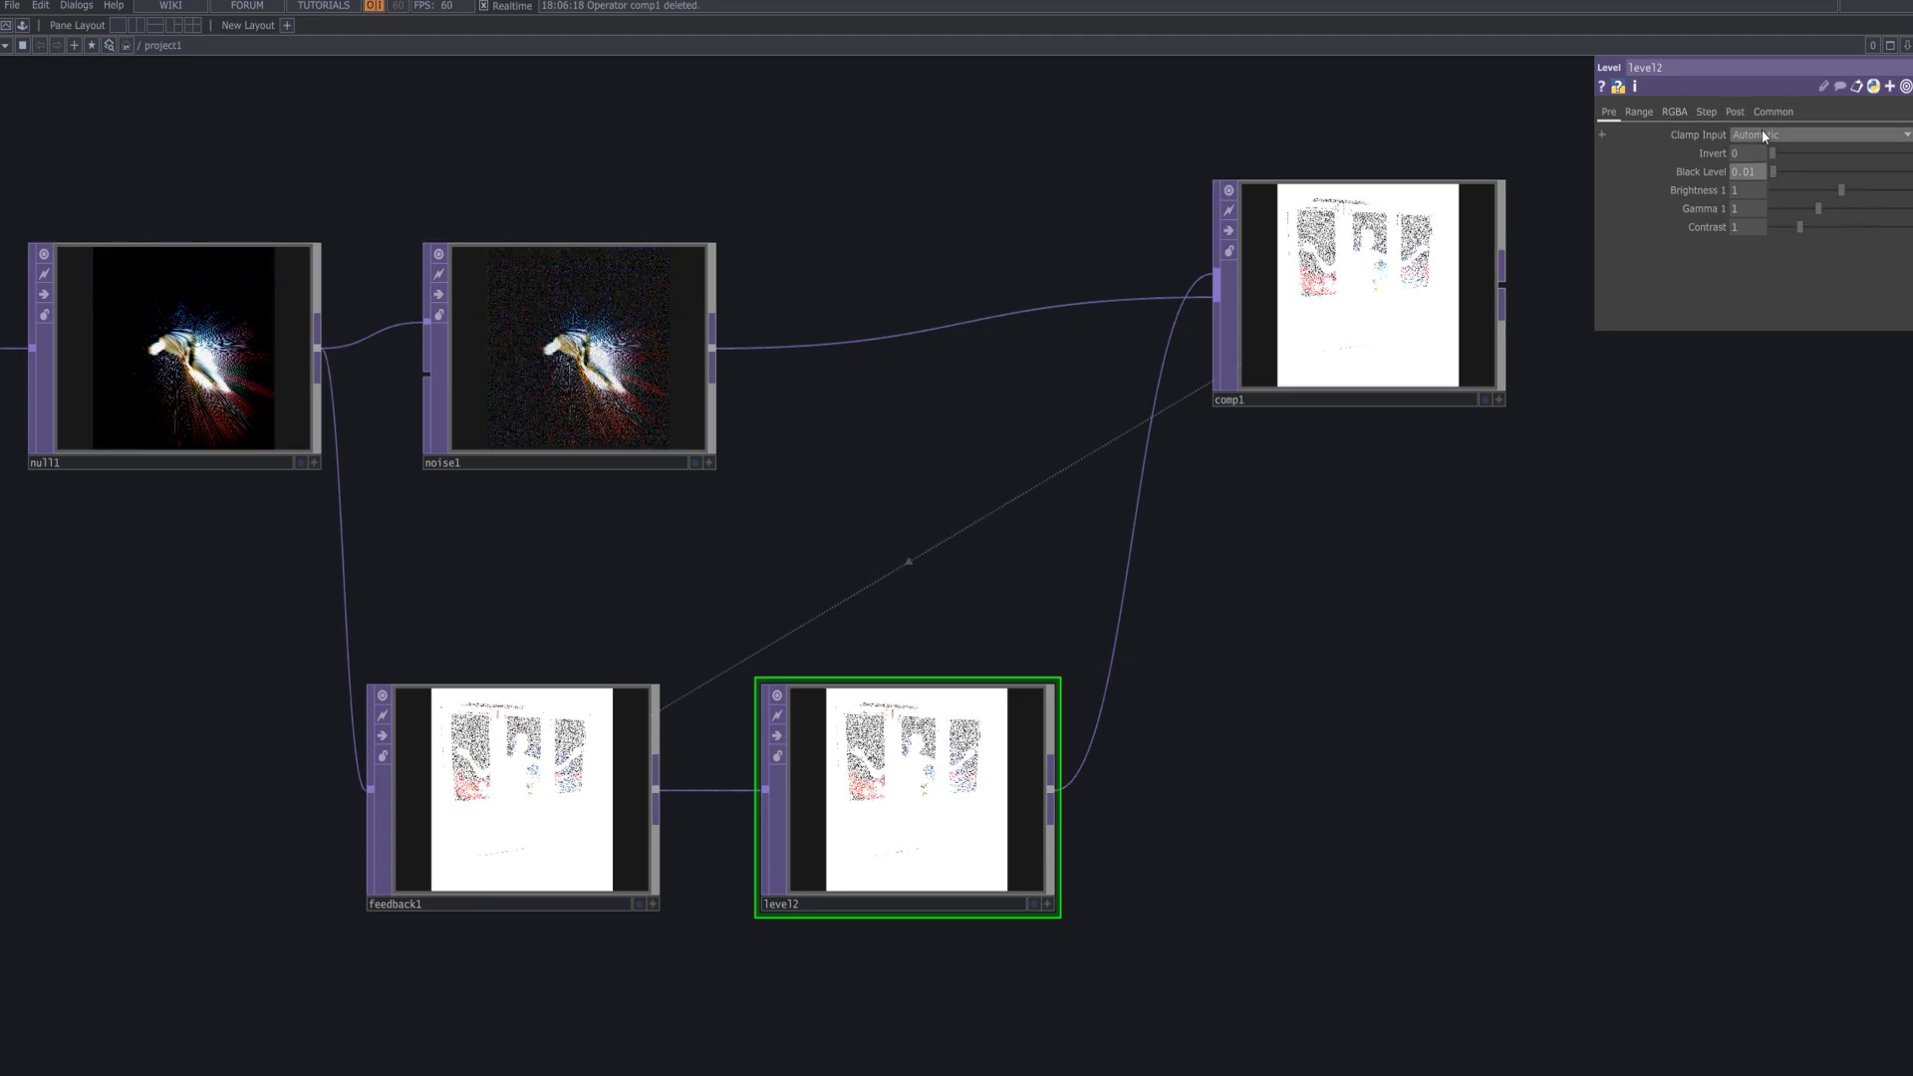
- Set level2's Clamp Input to Clamp [0-1] and its Gamma 2 to 0
click(1765, 175)
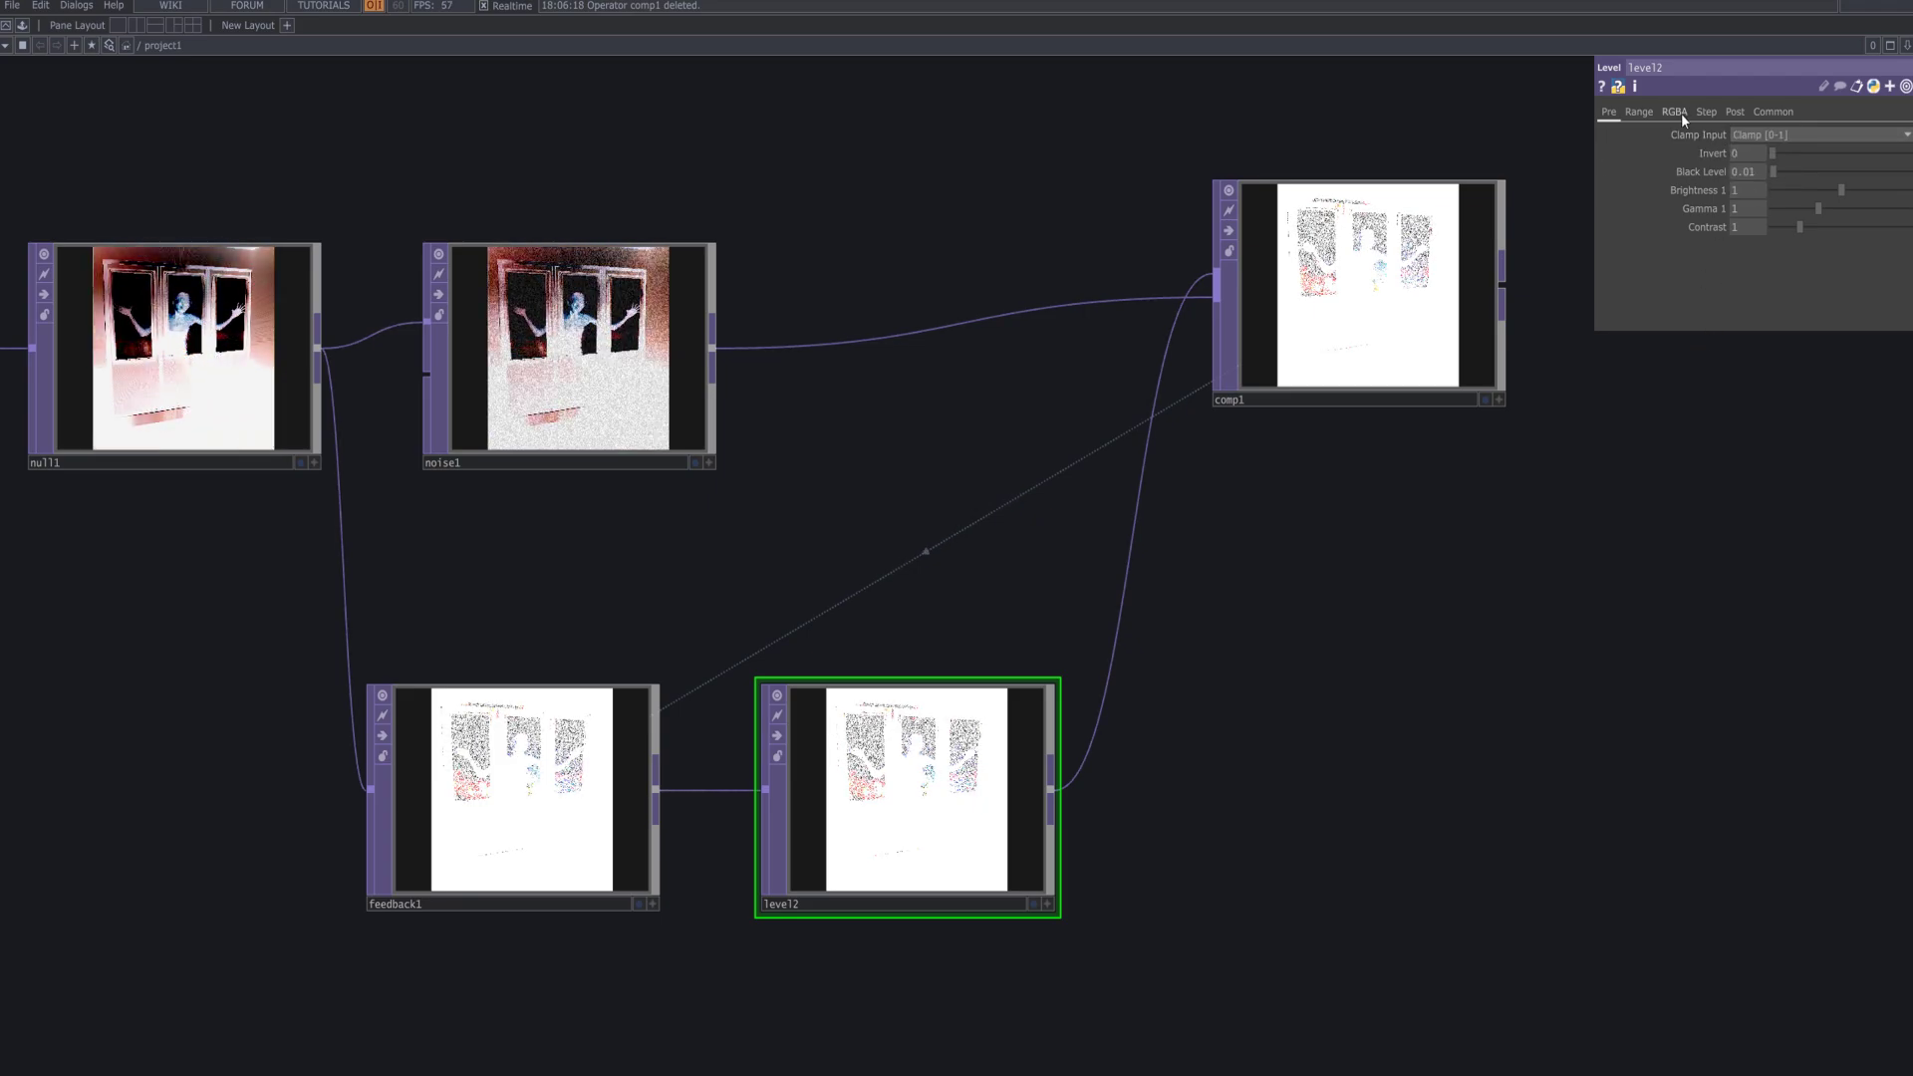
click(1639, 112)
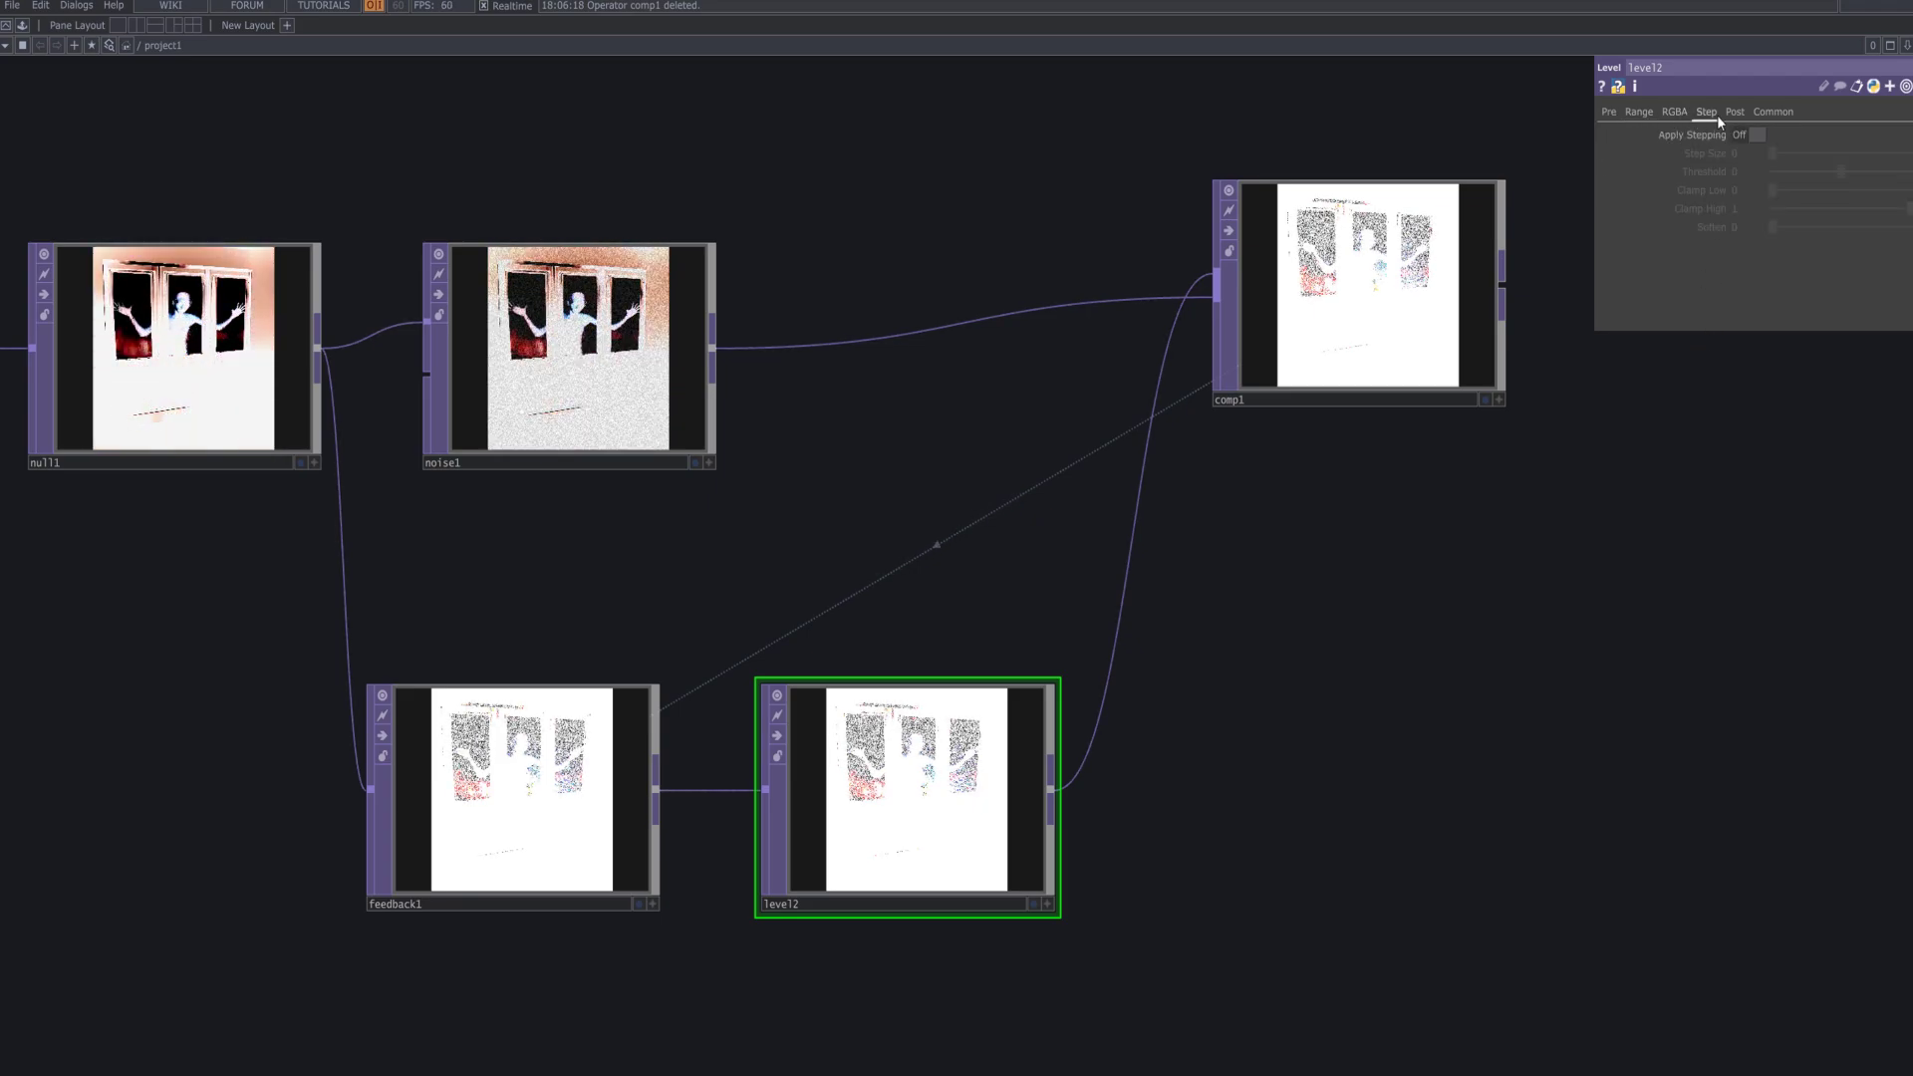
click(1734, 112)
drag(1774, 134, 1762, 134)
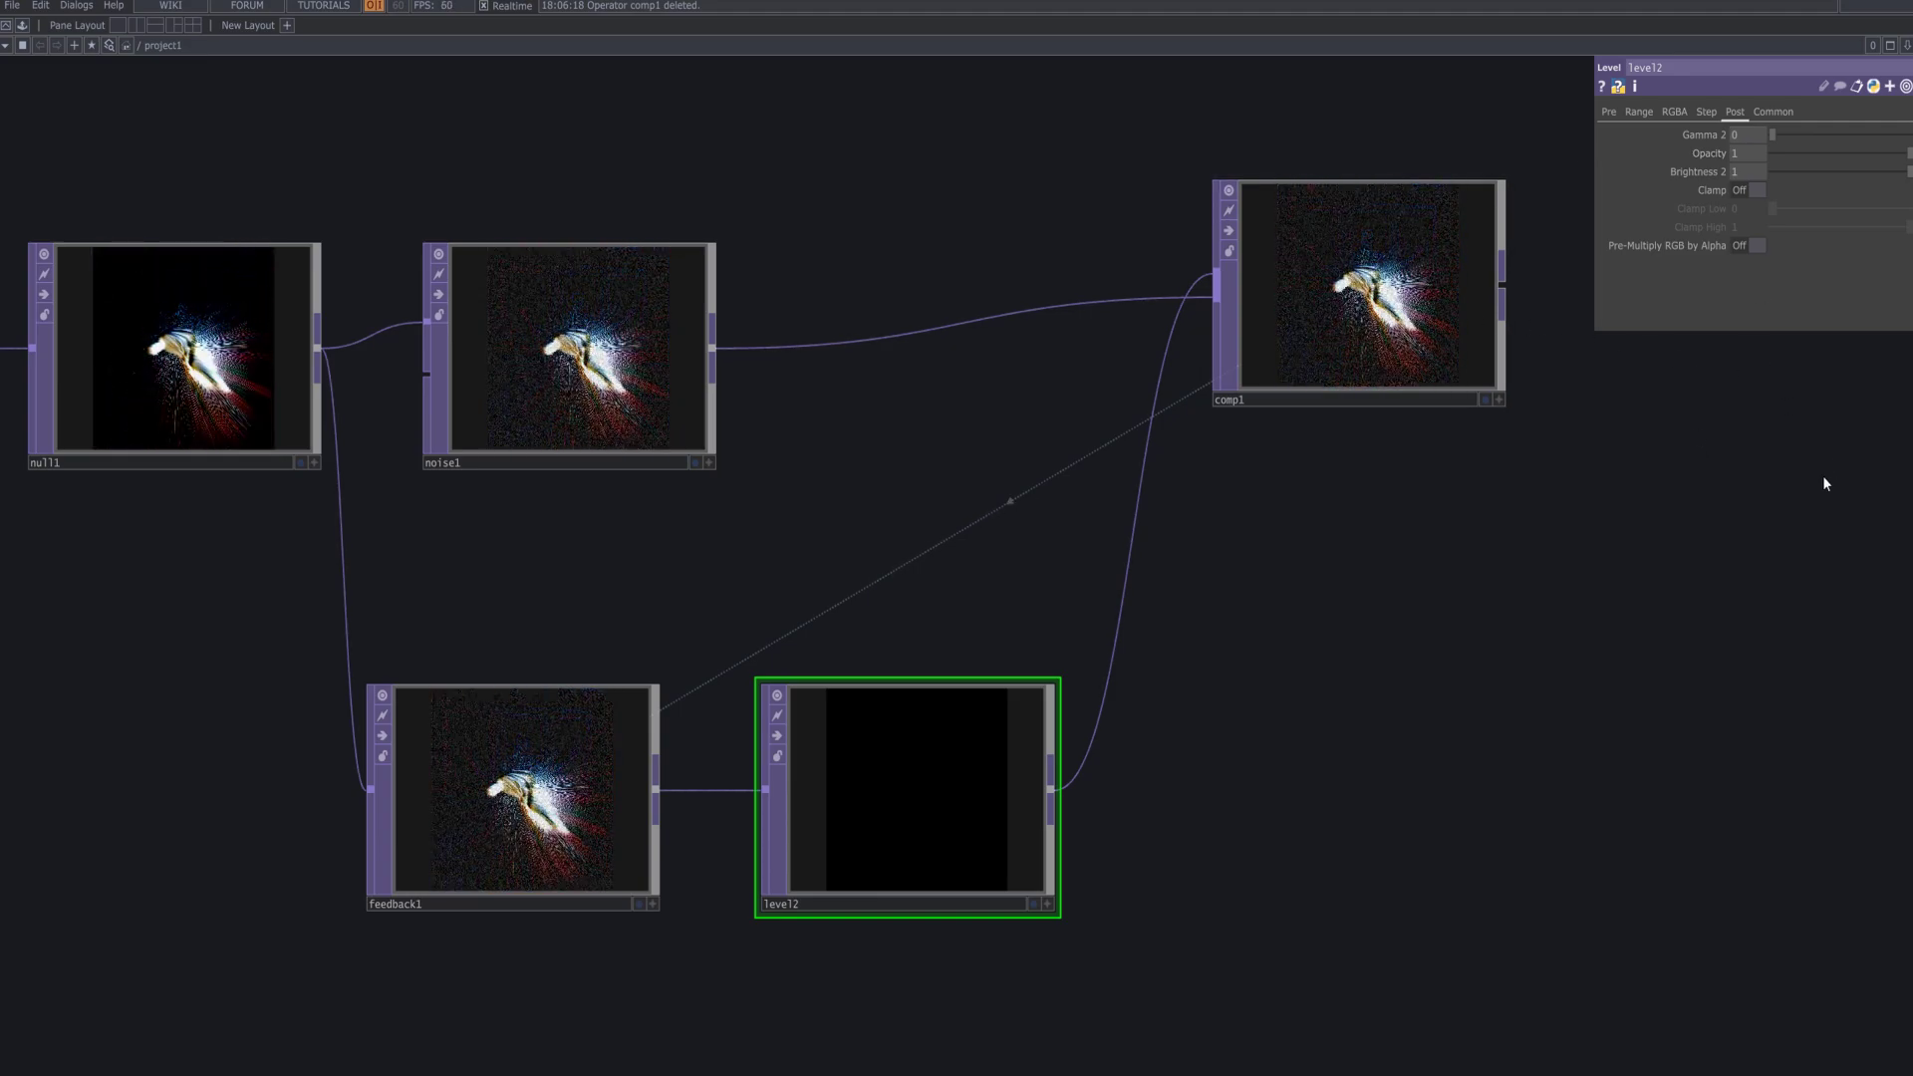
- Add a Null TOP after comp1, connected to comp1's output
scroll(1444, 568, down, 5)
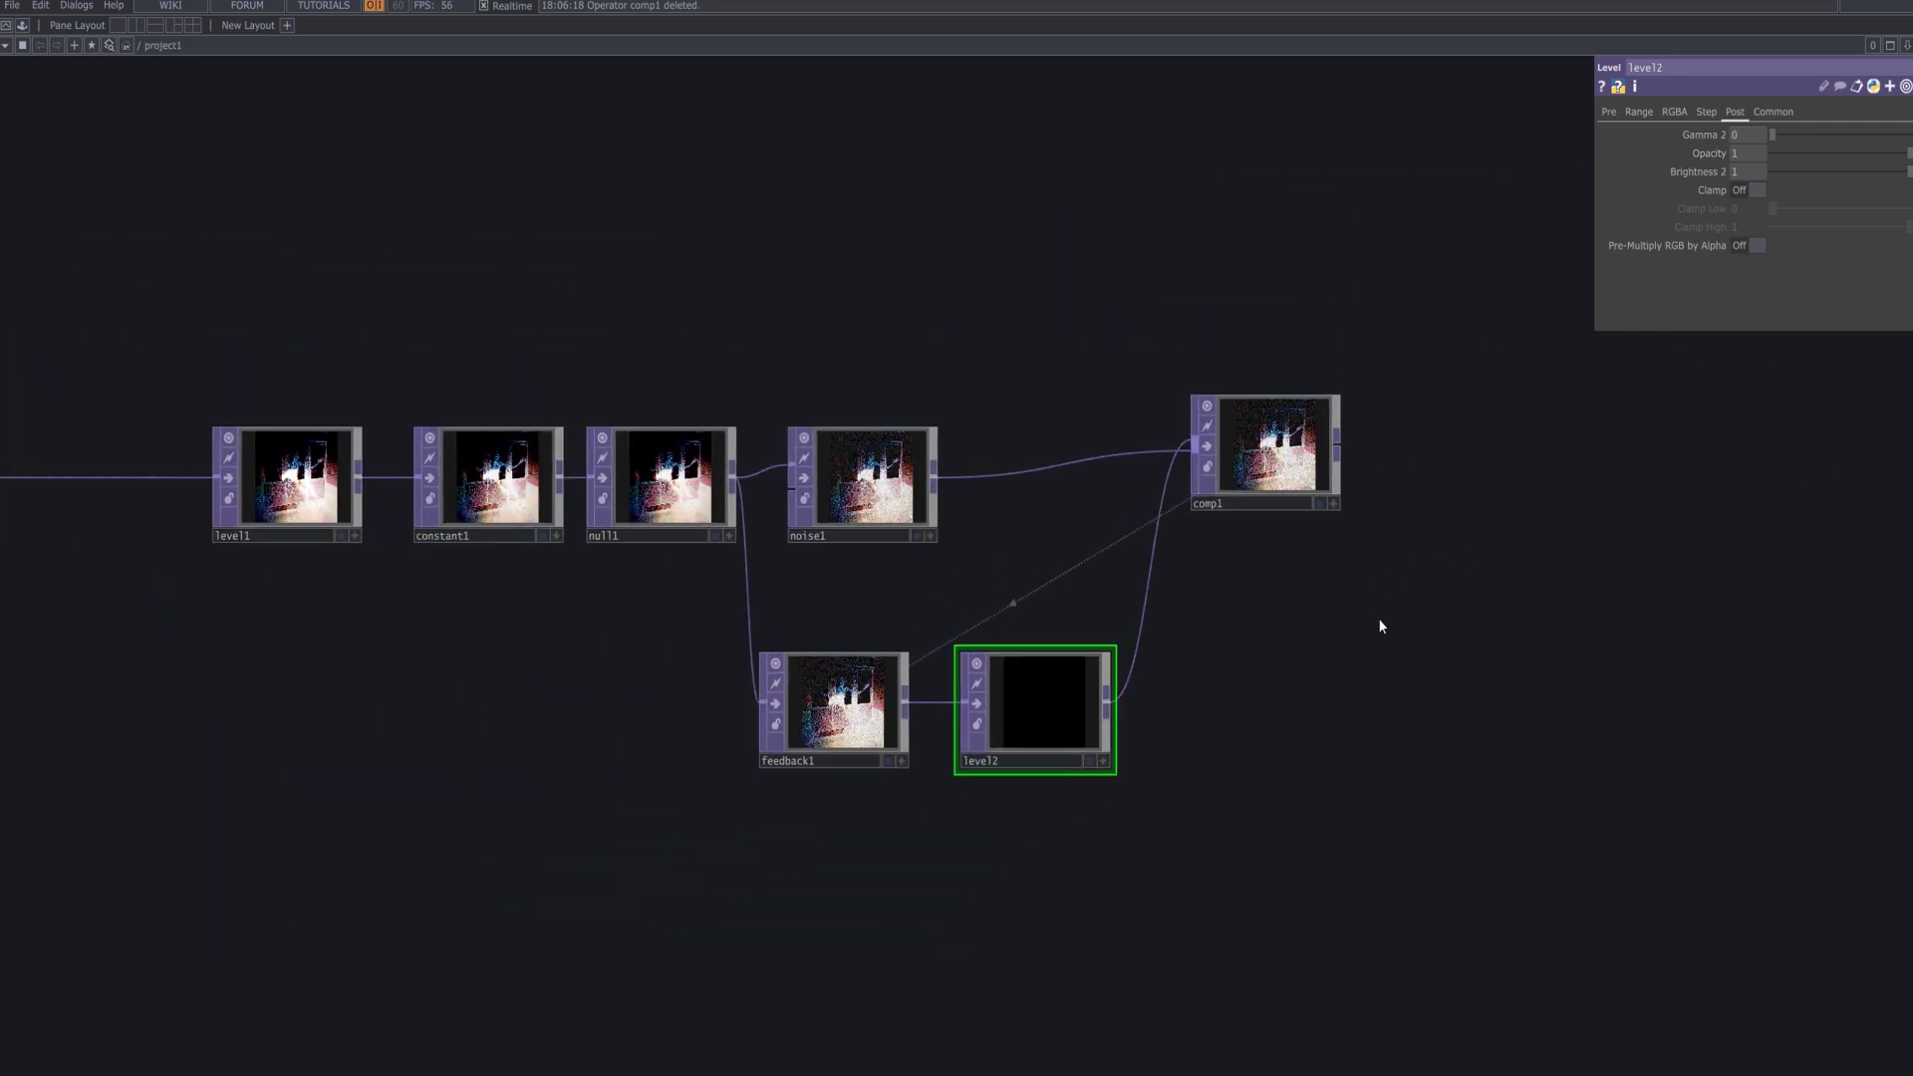
drag(1372, 468, 1372, 468)
drag(1590, 583, 1305, 547)
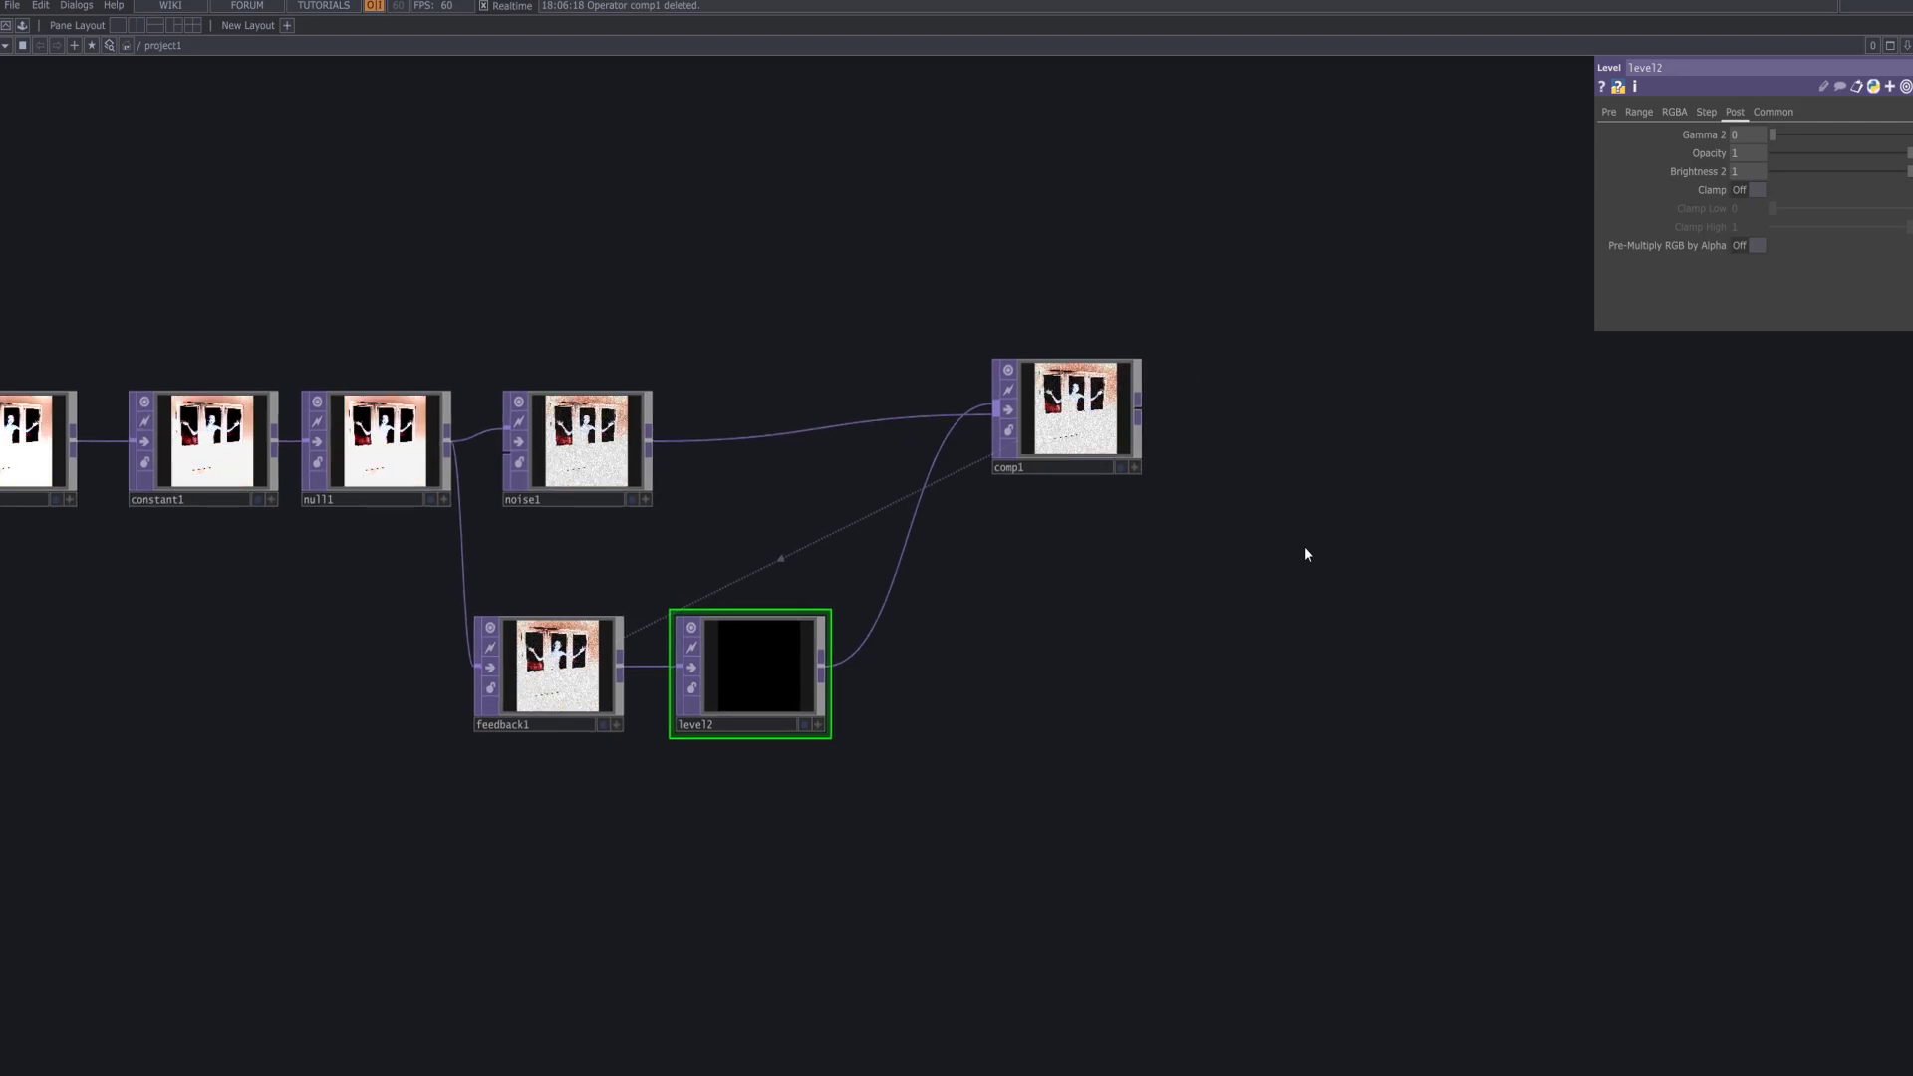
key(Tab)
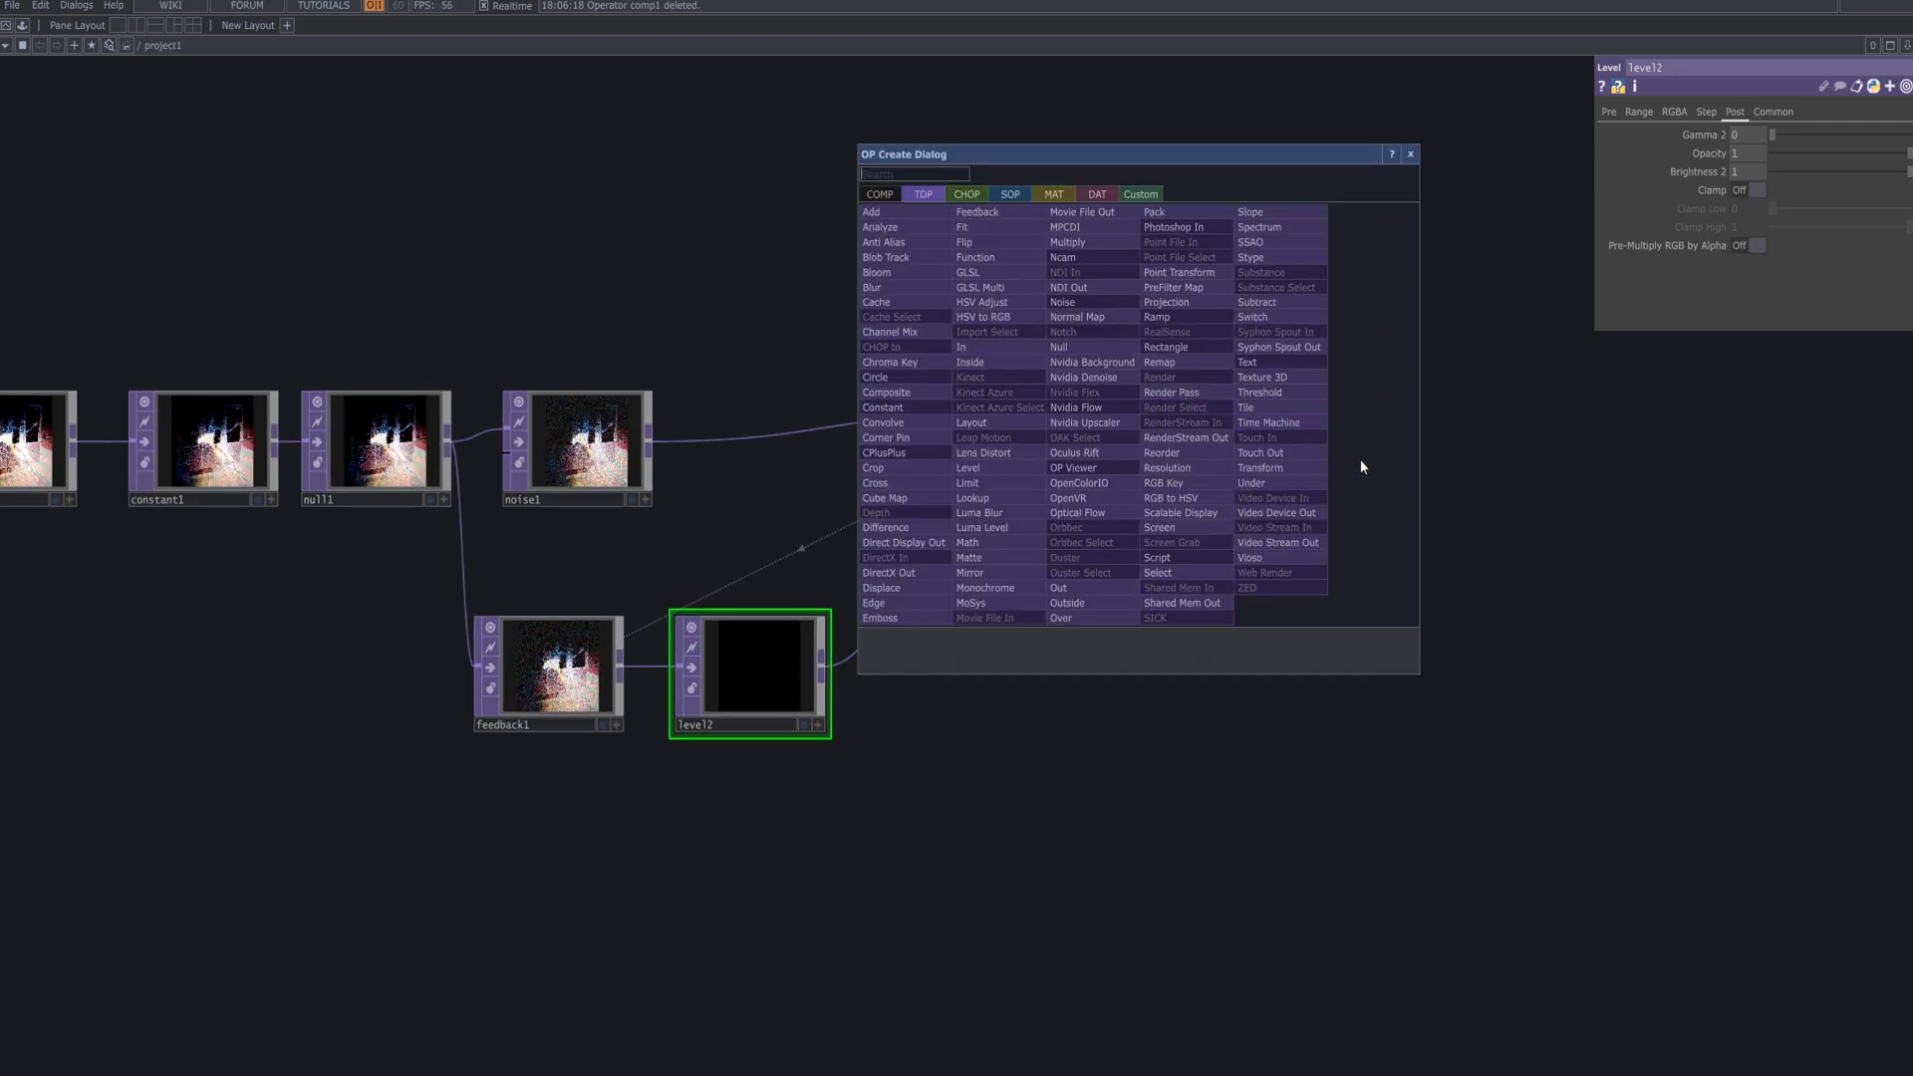
text(null)
click(1096, 347)
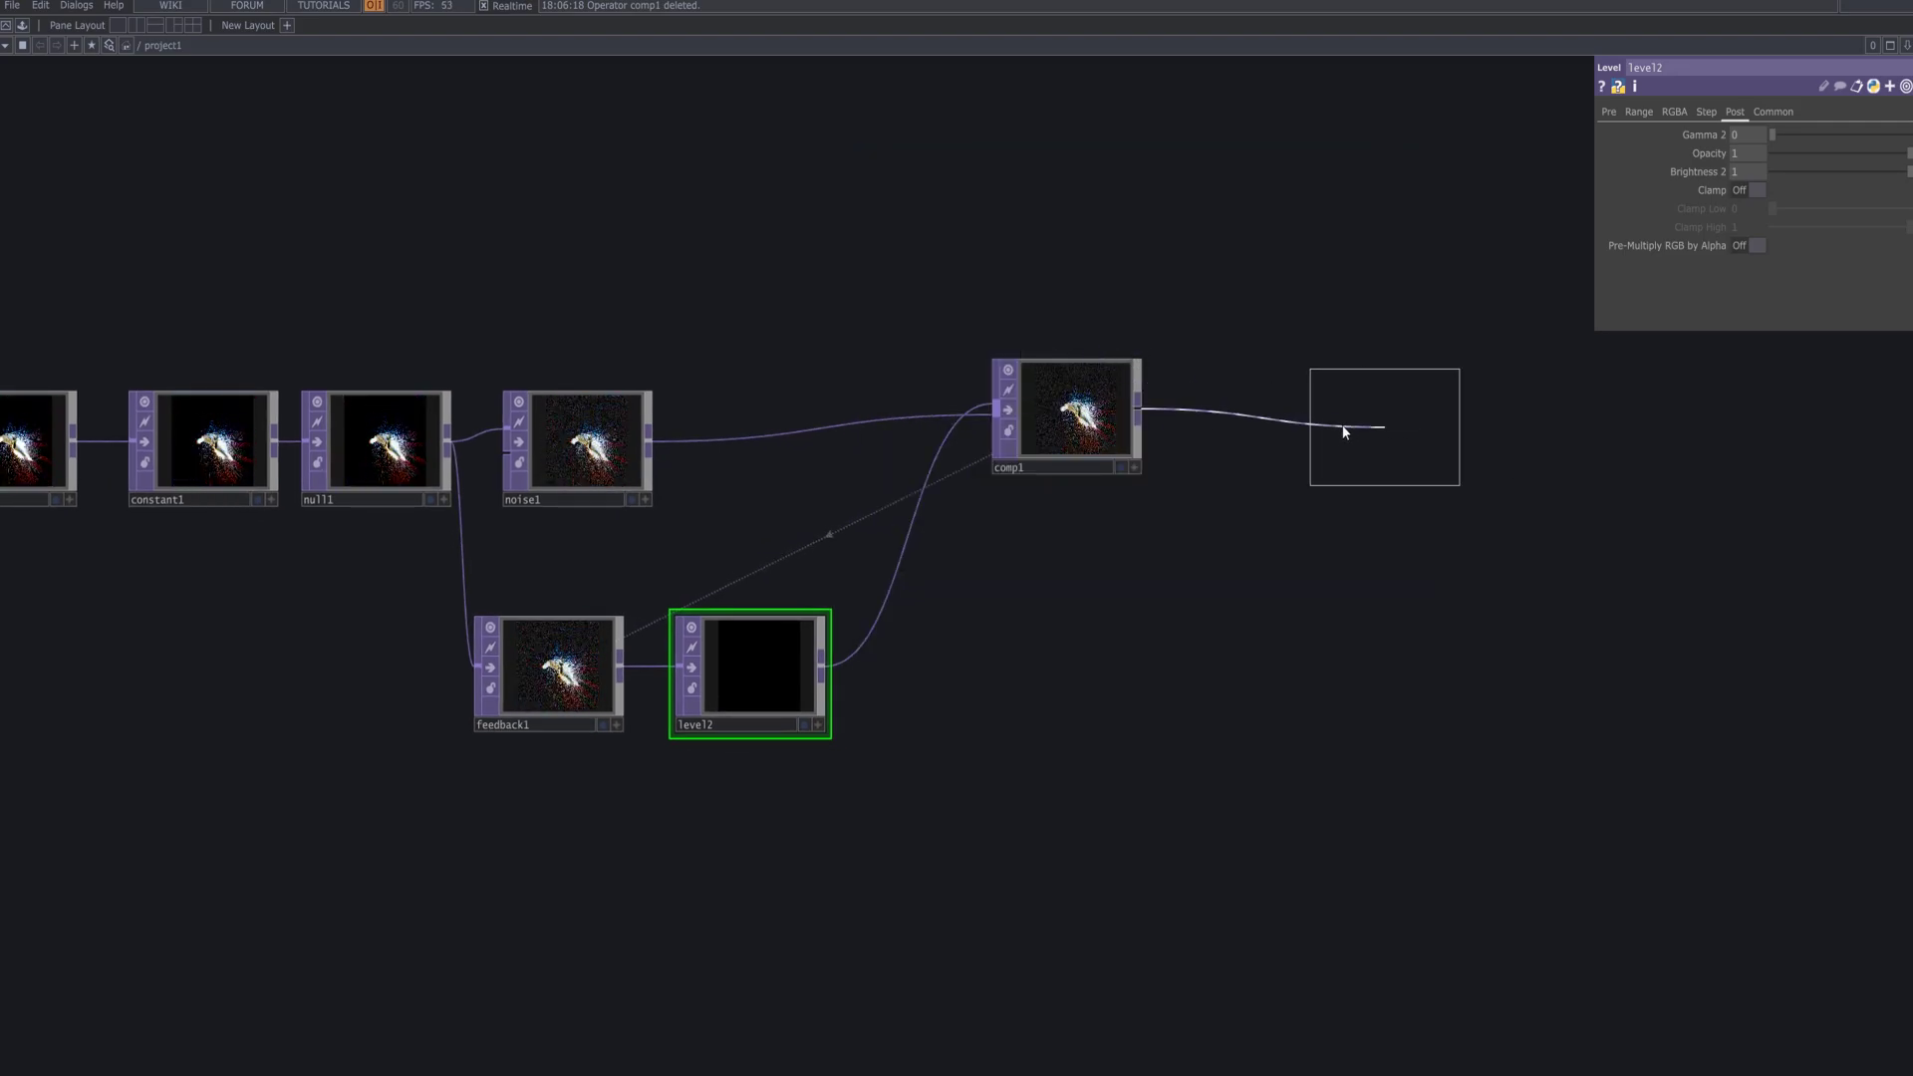
click(1257, 417)
- Add a Resolution TOP fed by the output of null2
drag(1540, 542, 1305, 566)
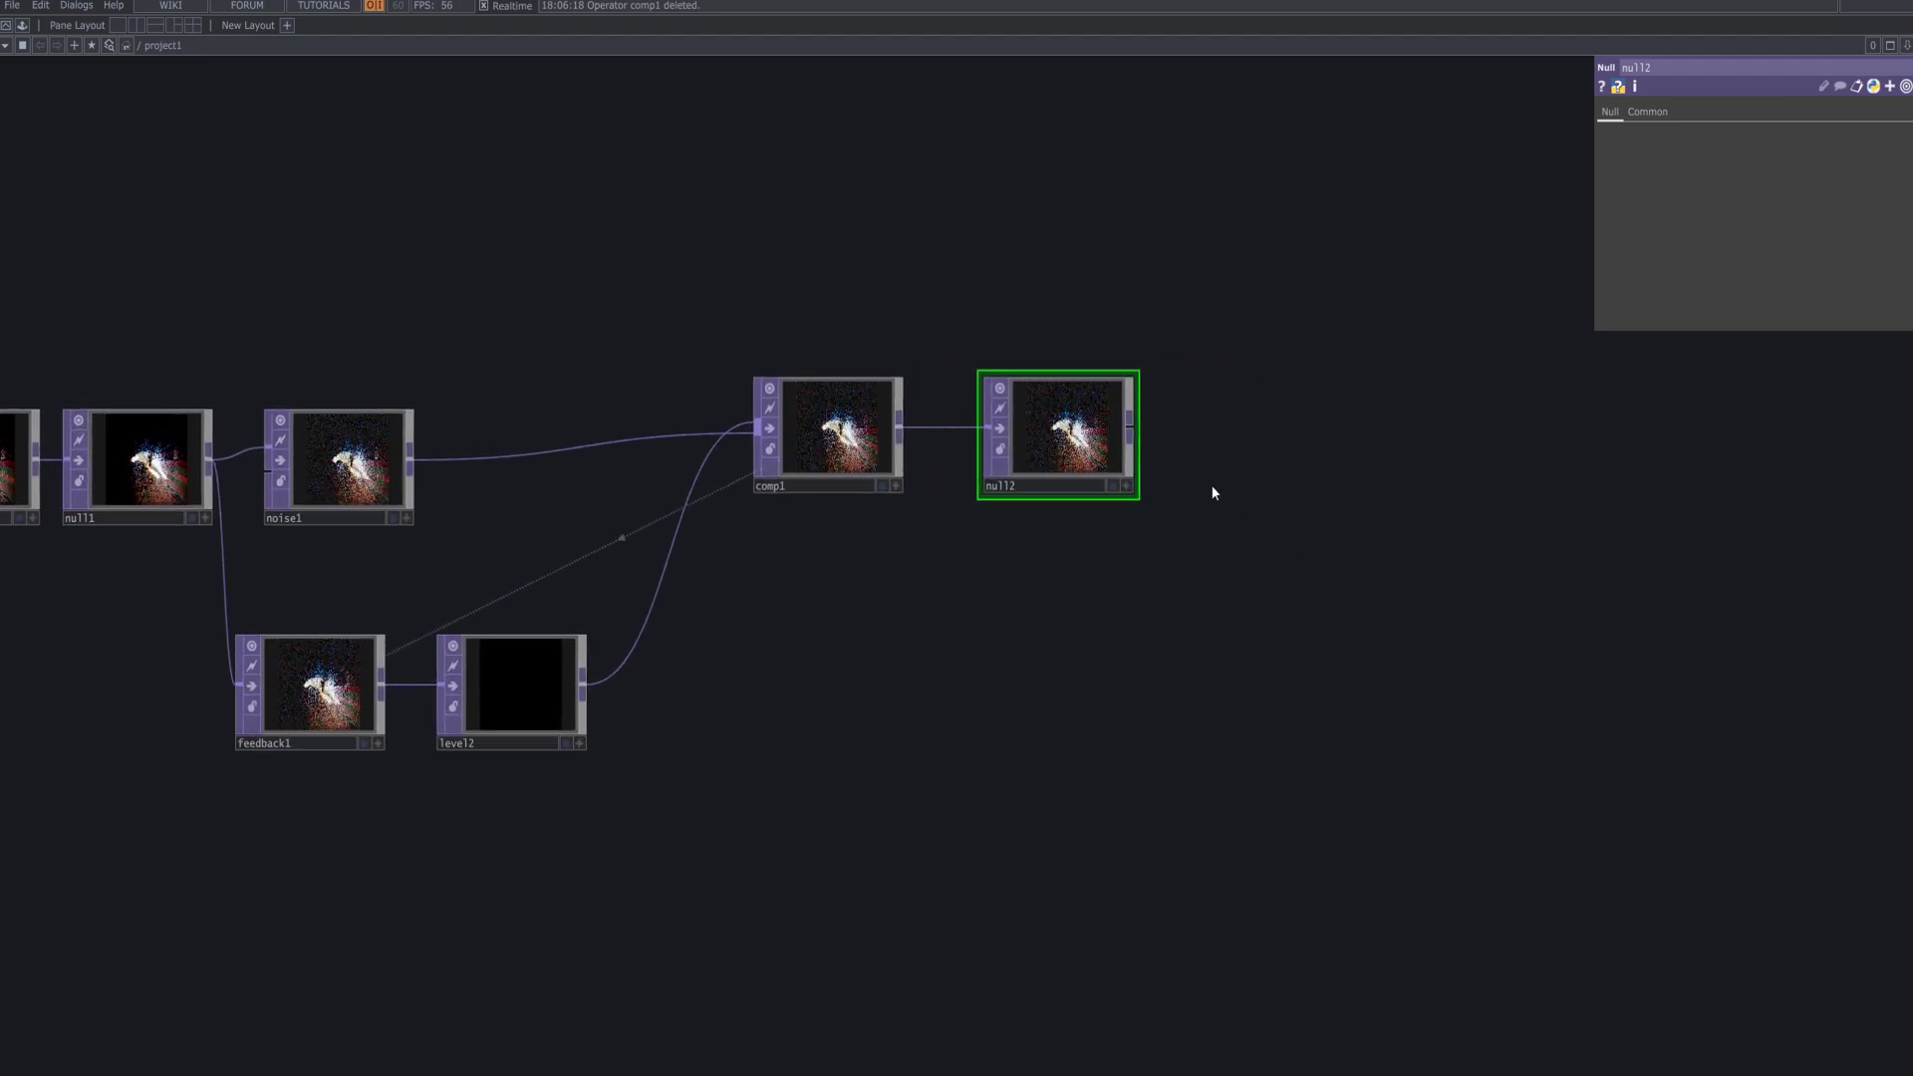
right_click(1129, 427)
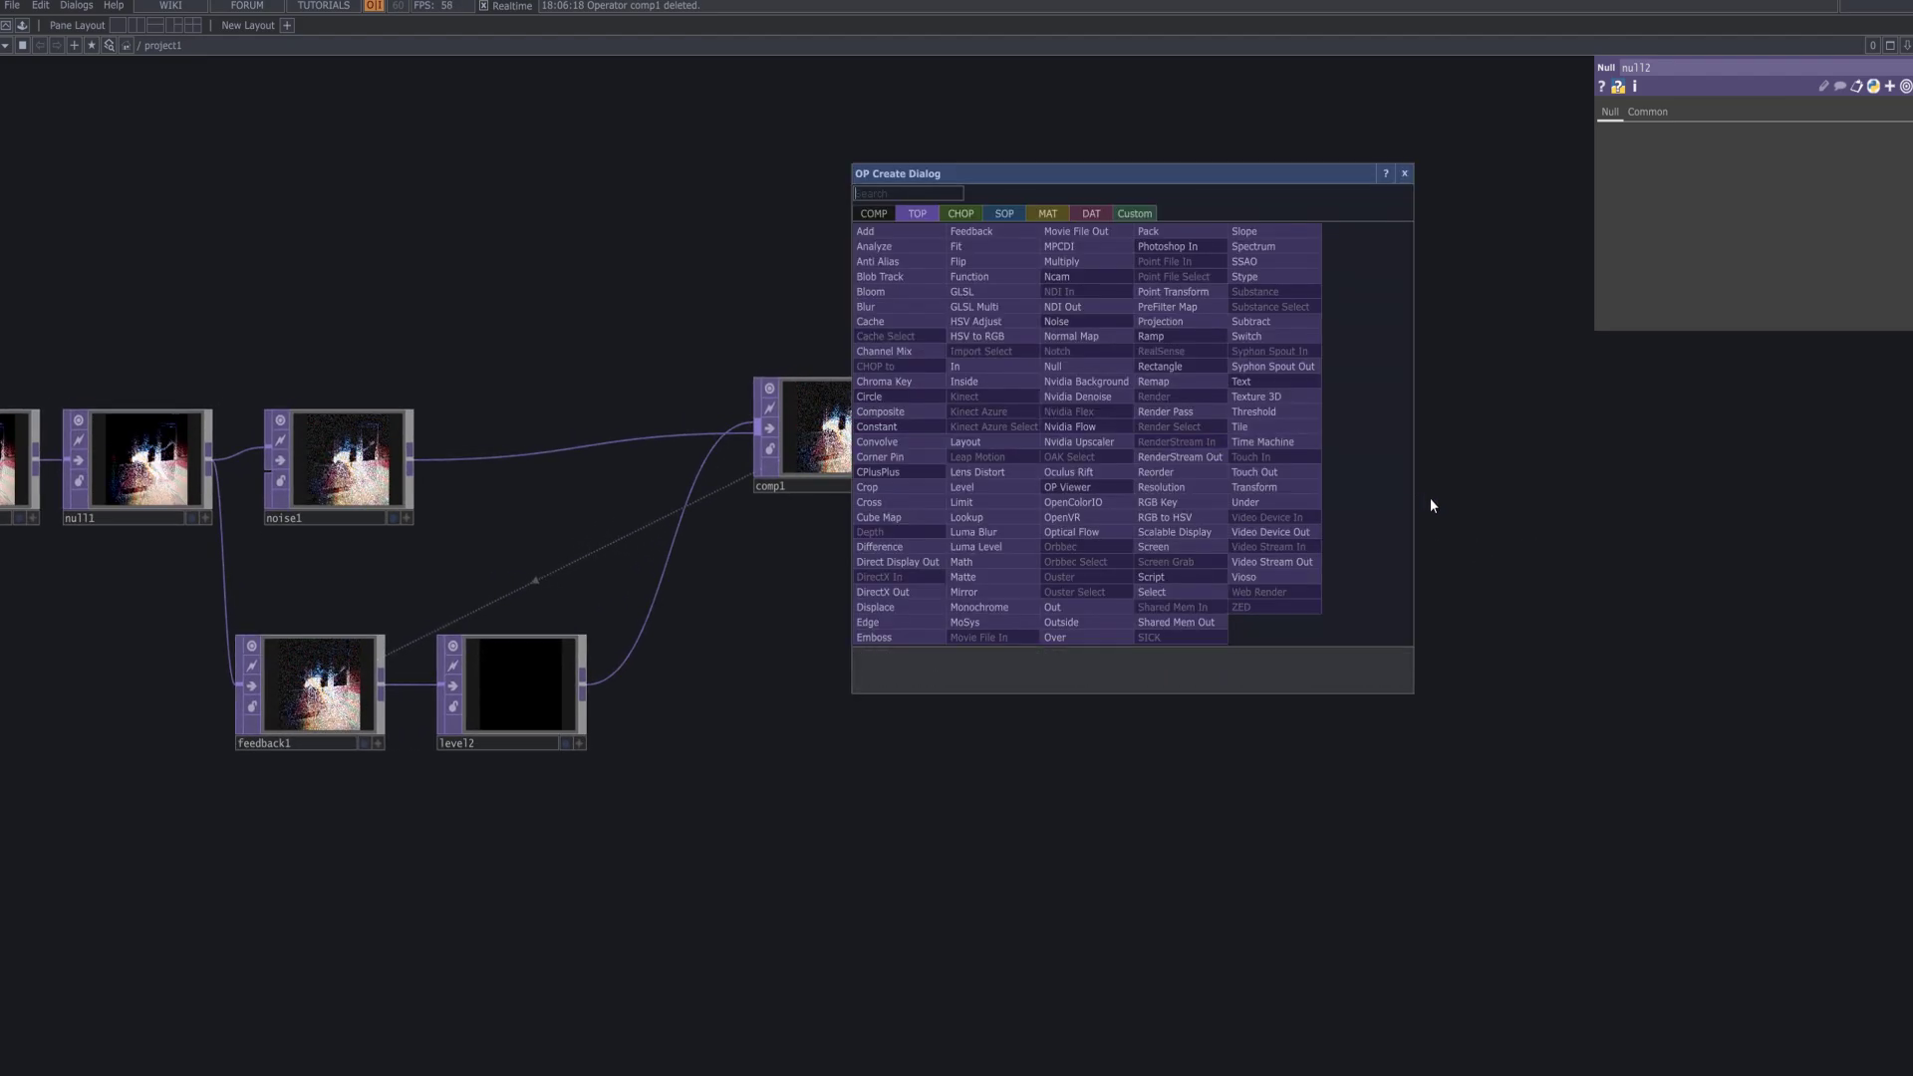
text(res)
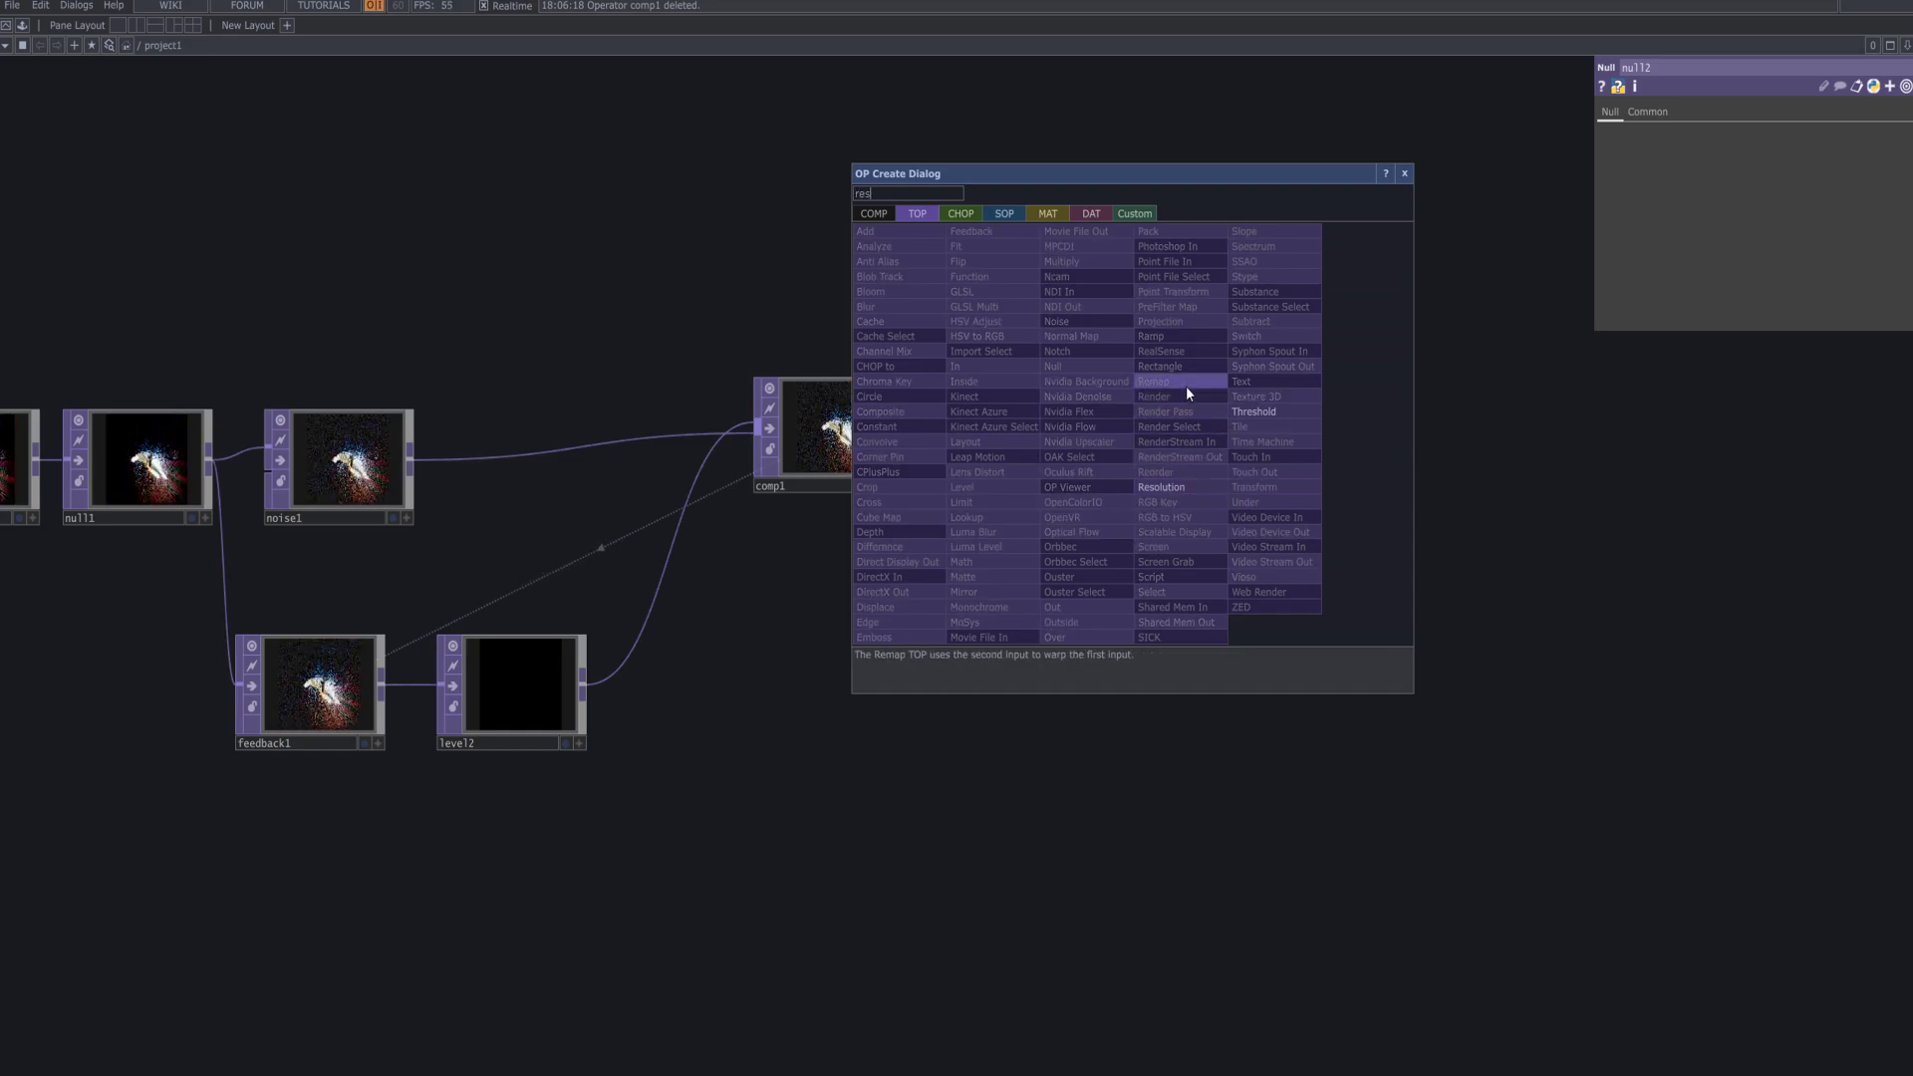
key(Return)
click(1371, 429)
- Set res1's custom output resolution to 600 by 600
click(1679, 112)
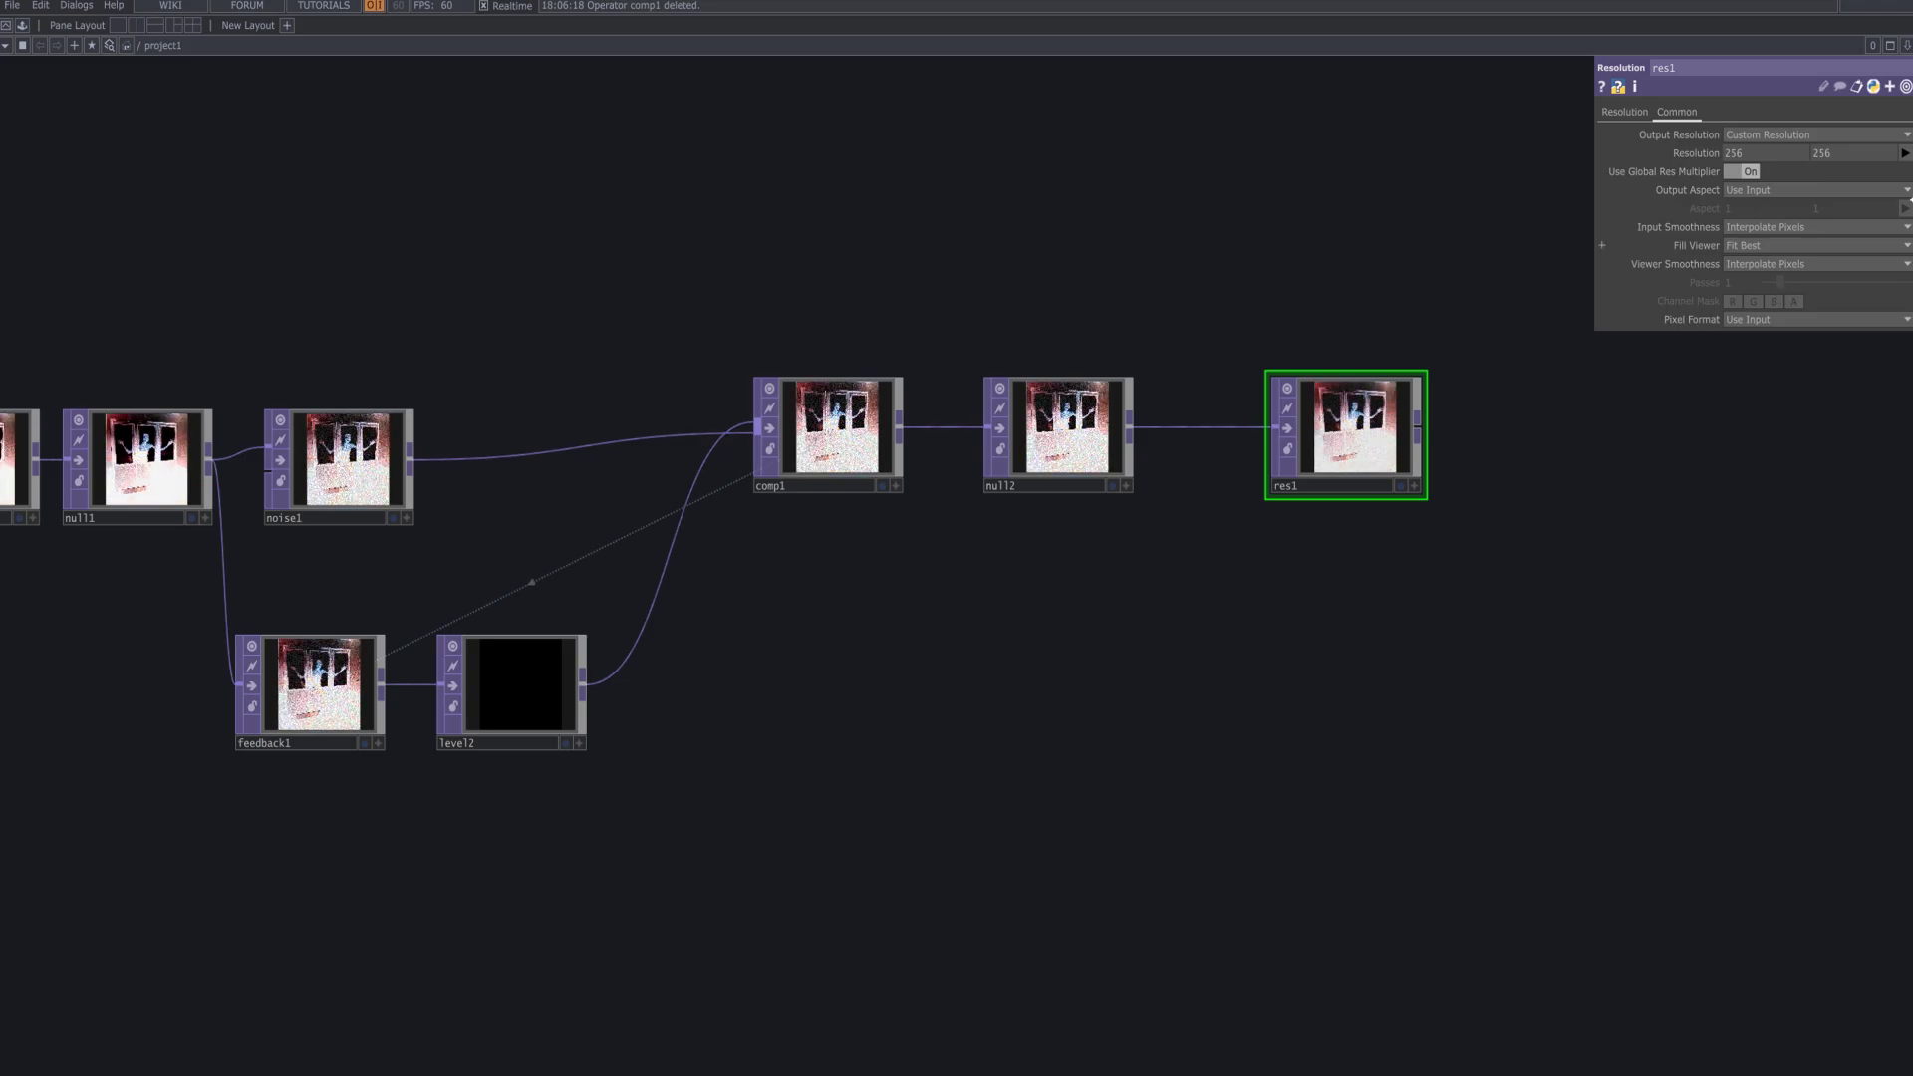
text(600)
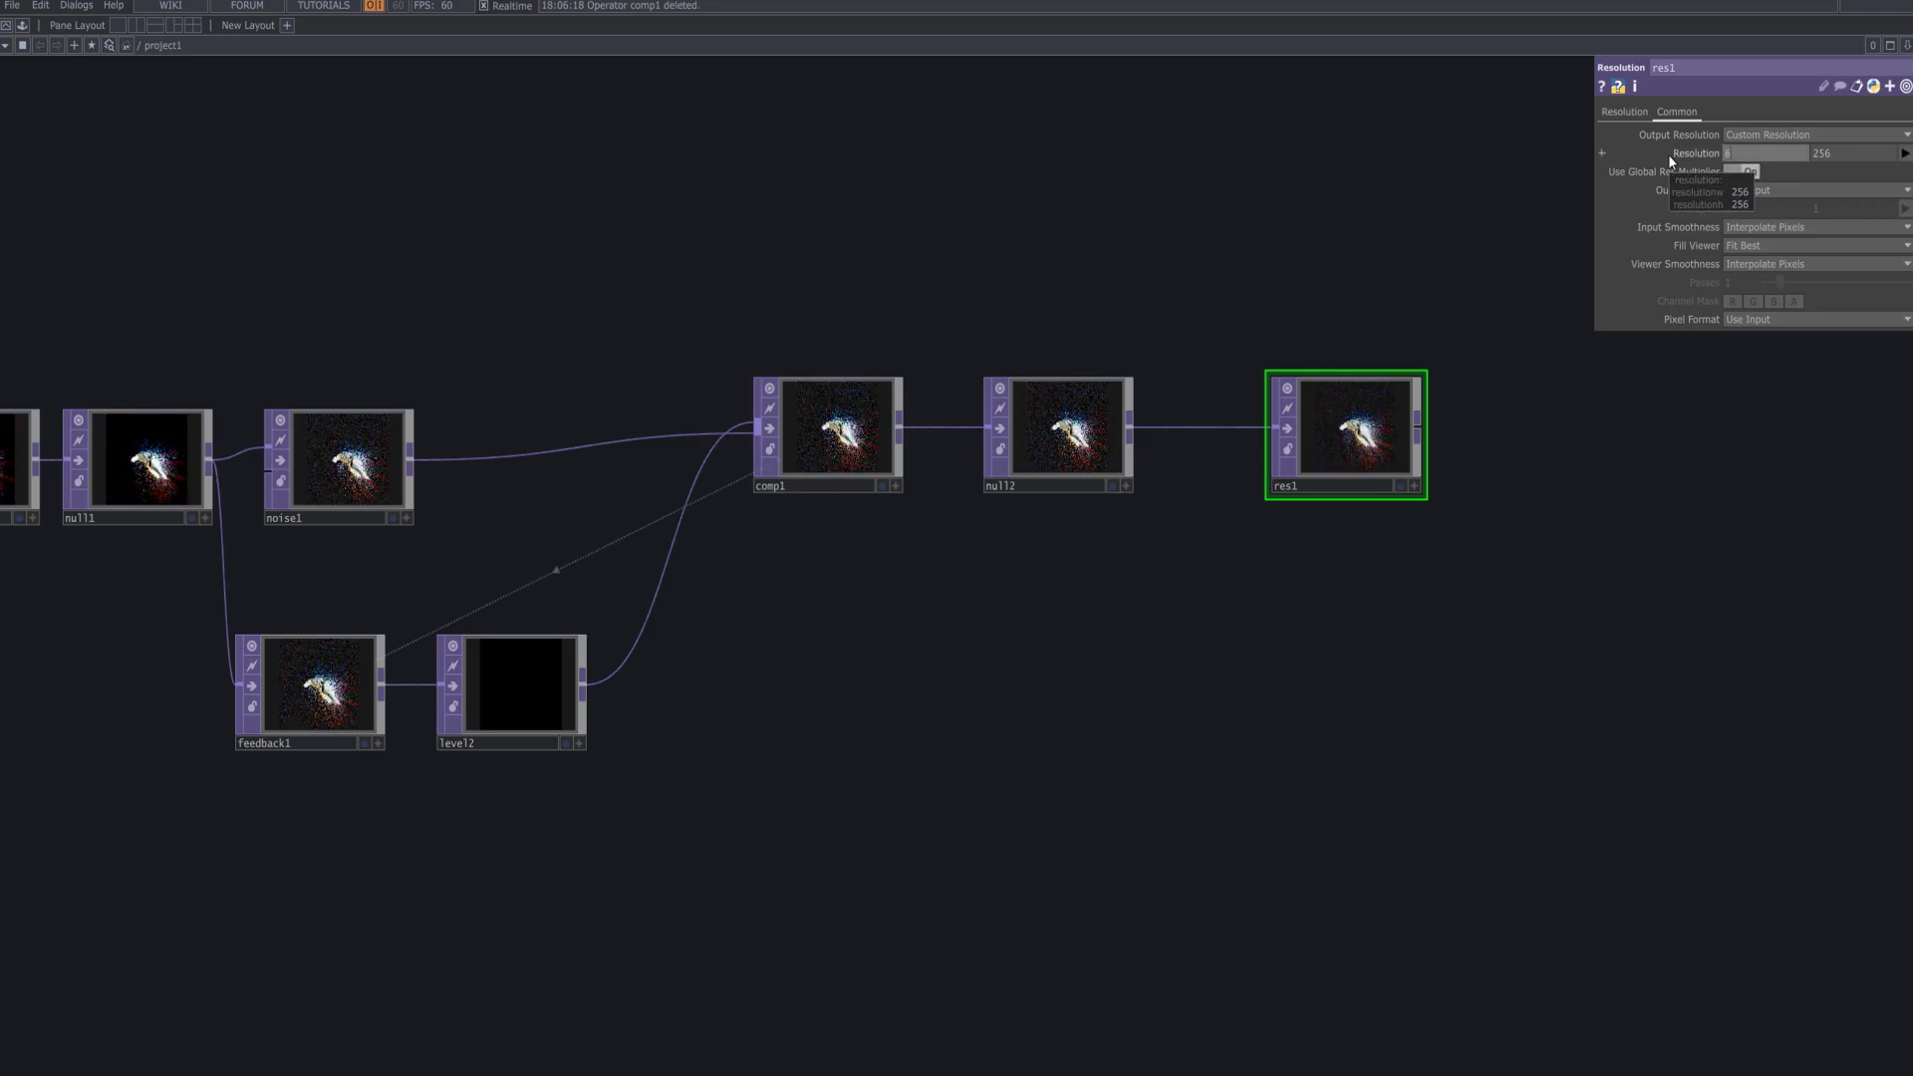
key(Return)
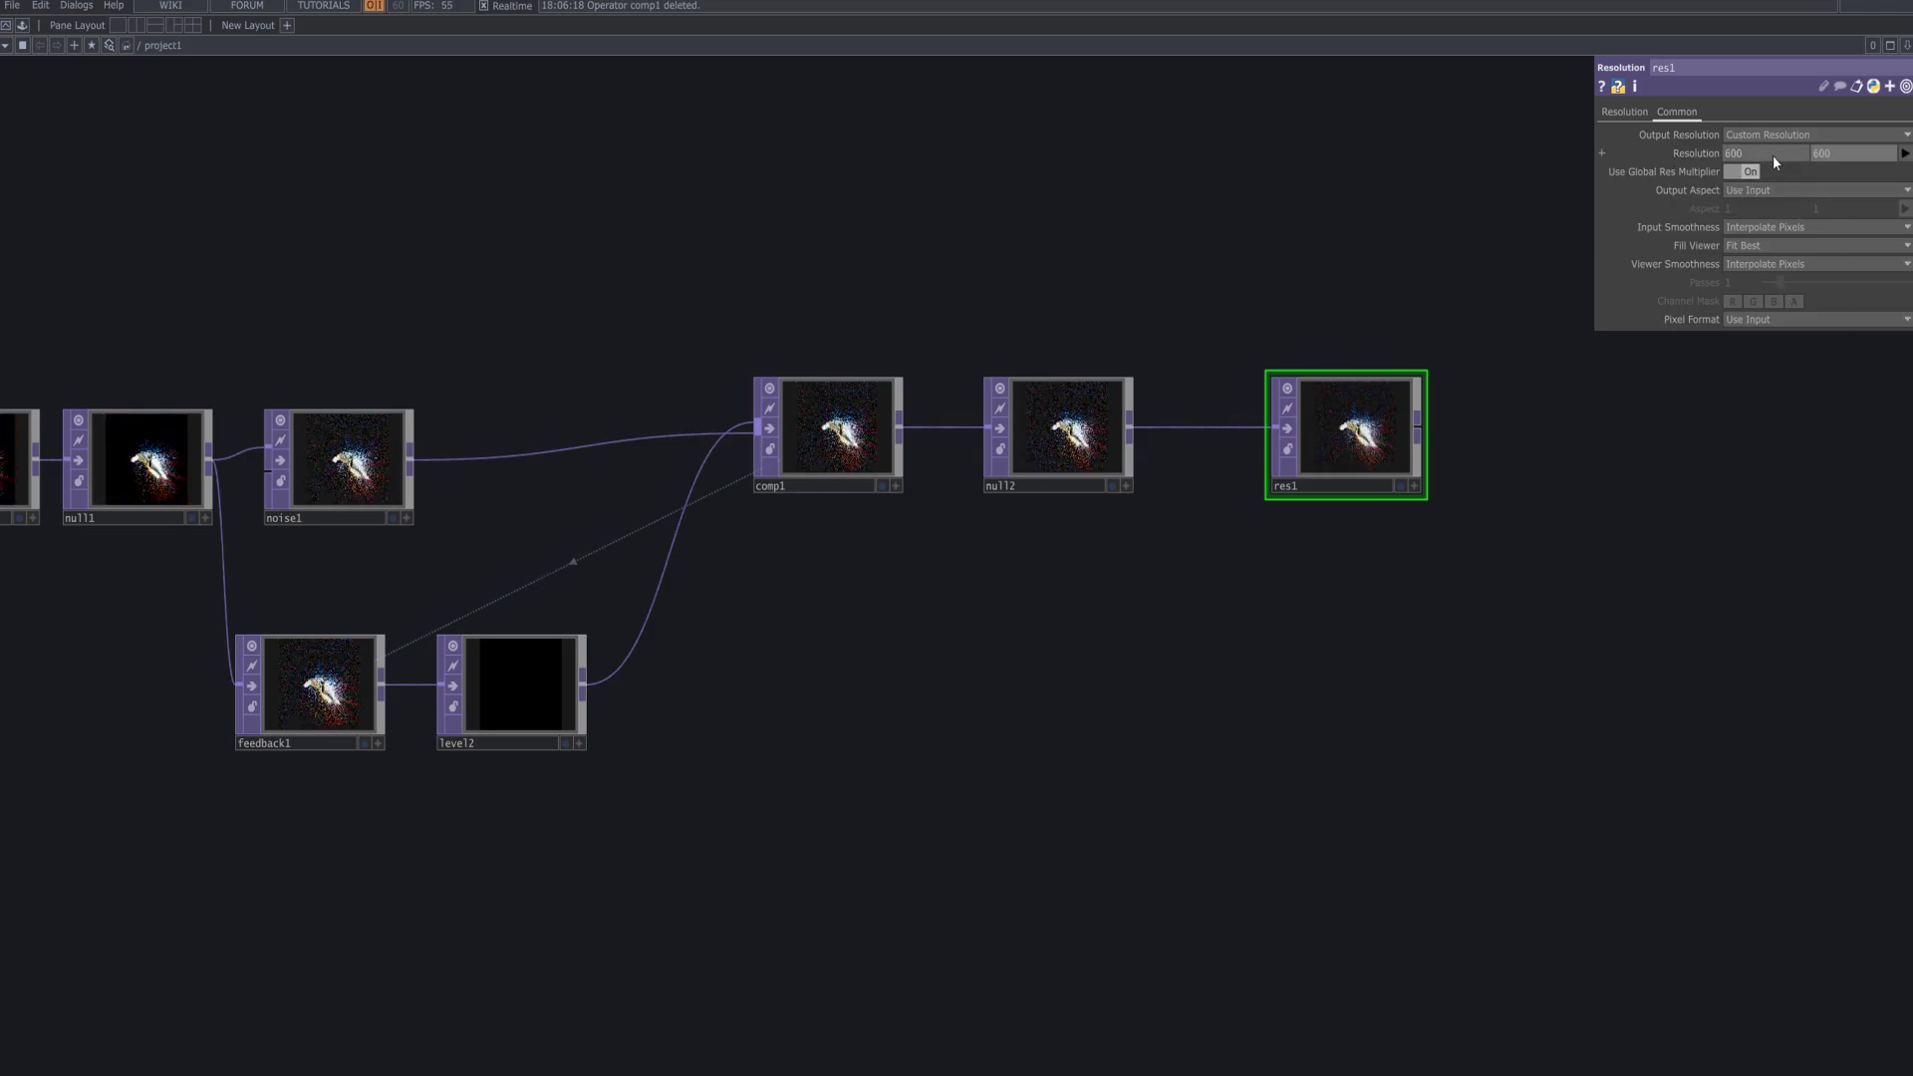
text(600)
key(Return)
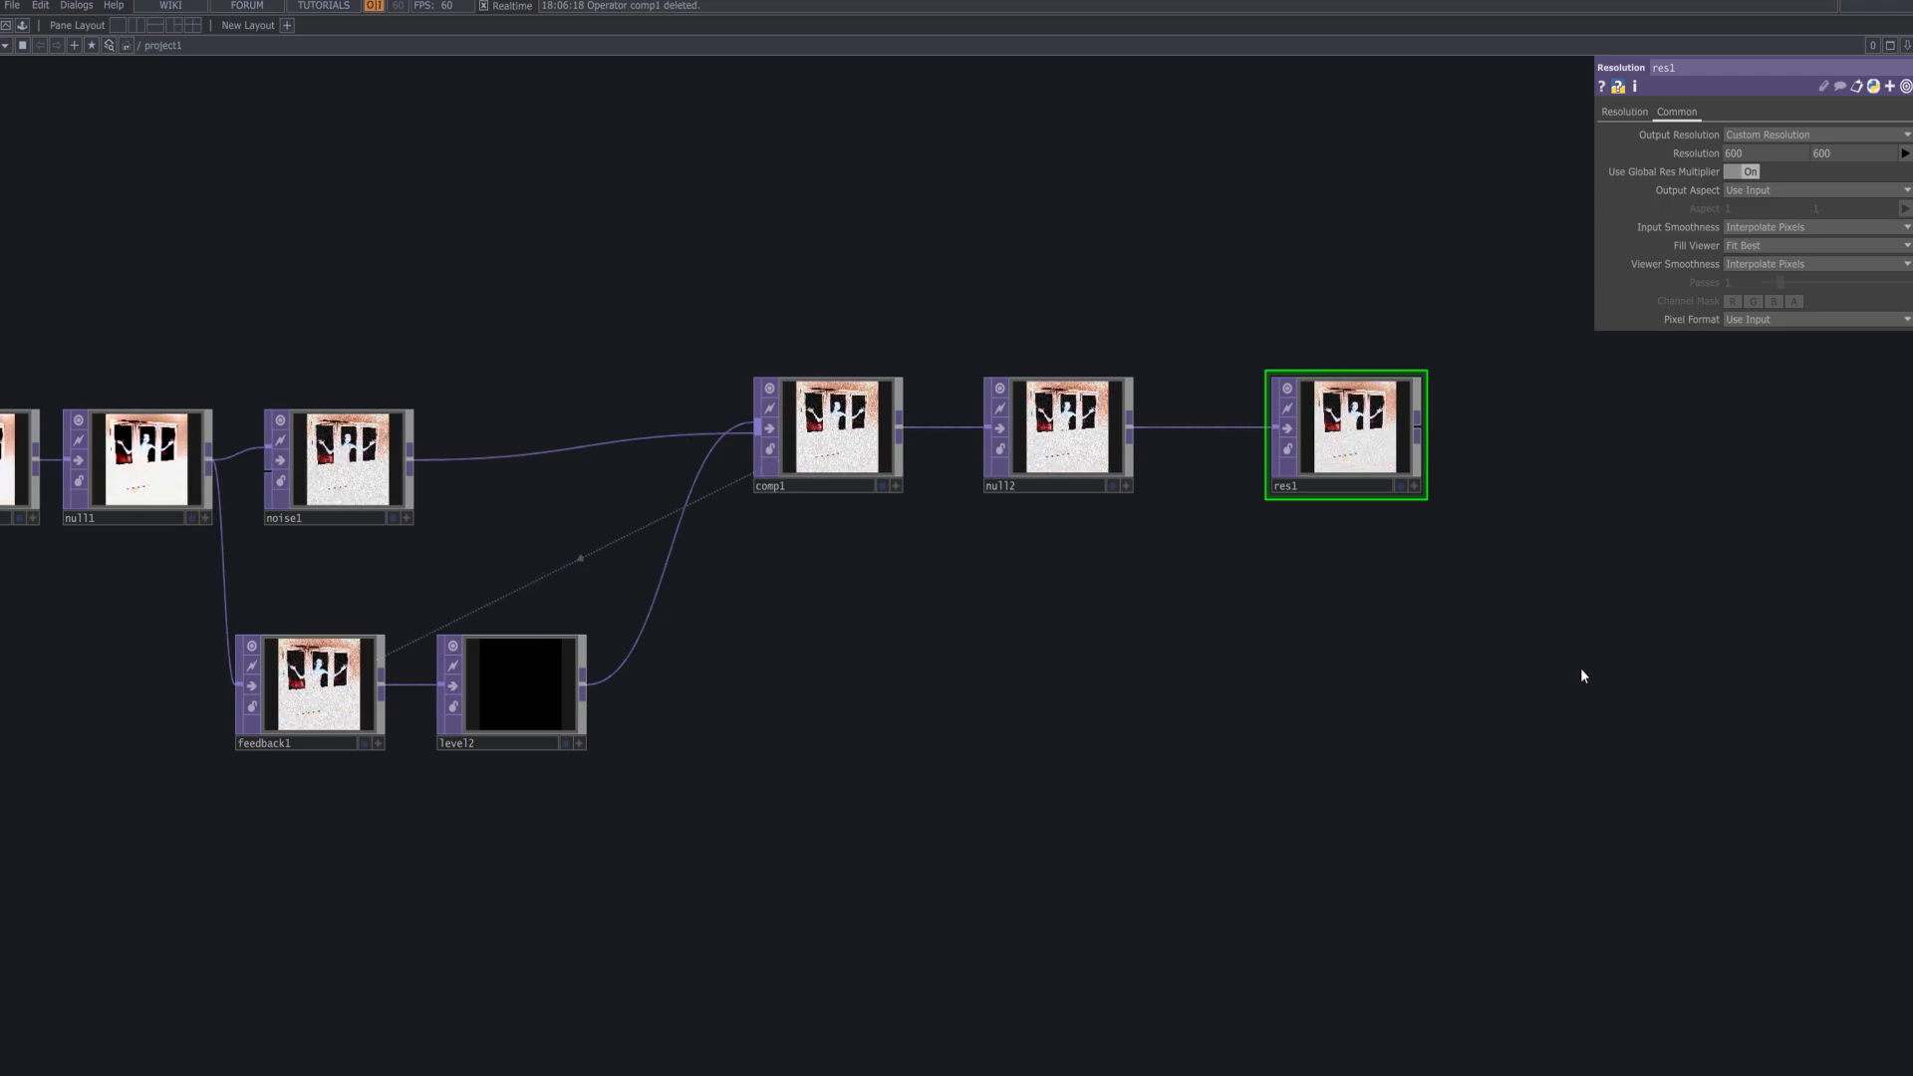
click(1624, 111)
- Add a TOP to CHOP beside res1
drag(1562, 591, 1348, 715)
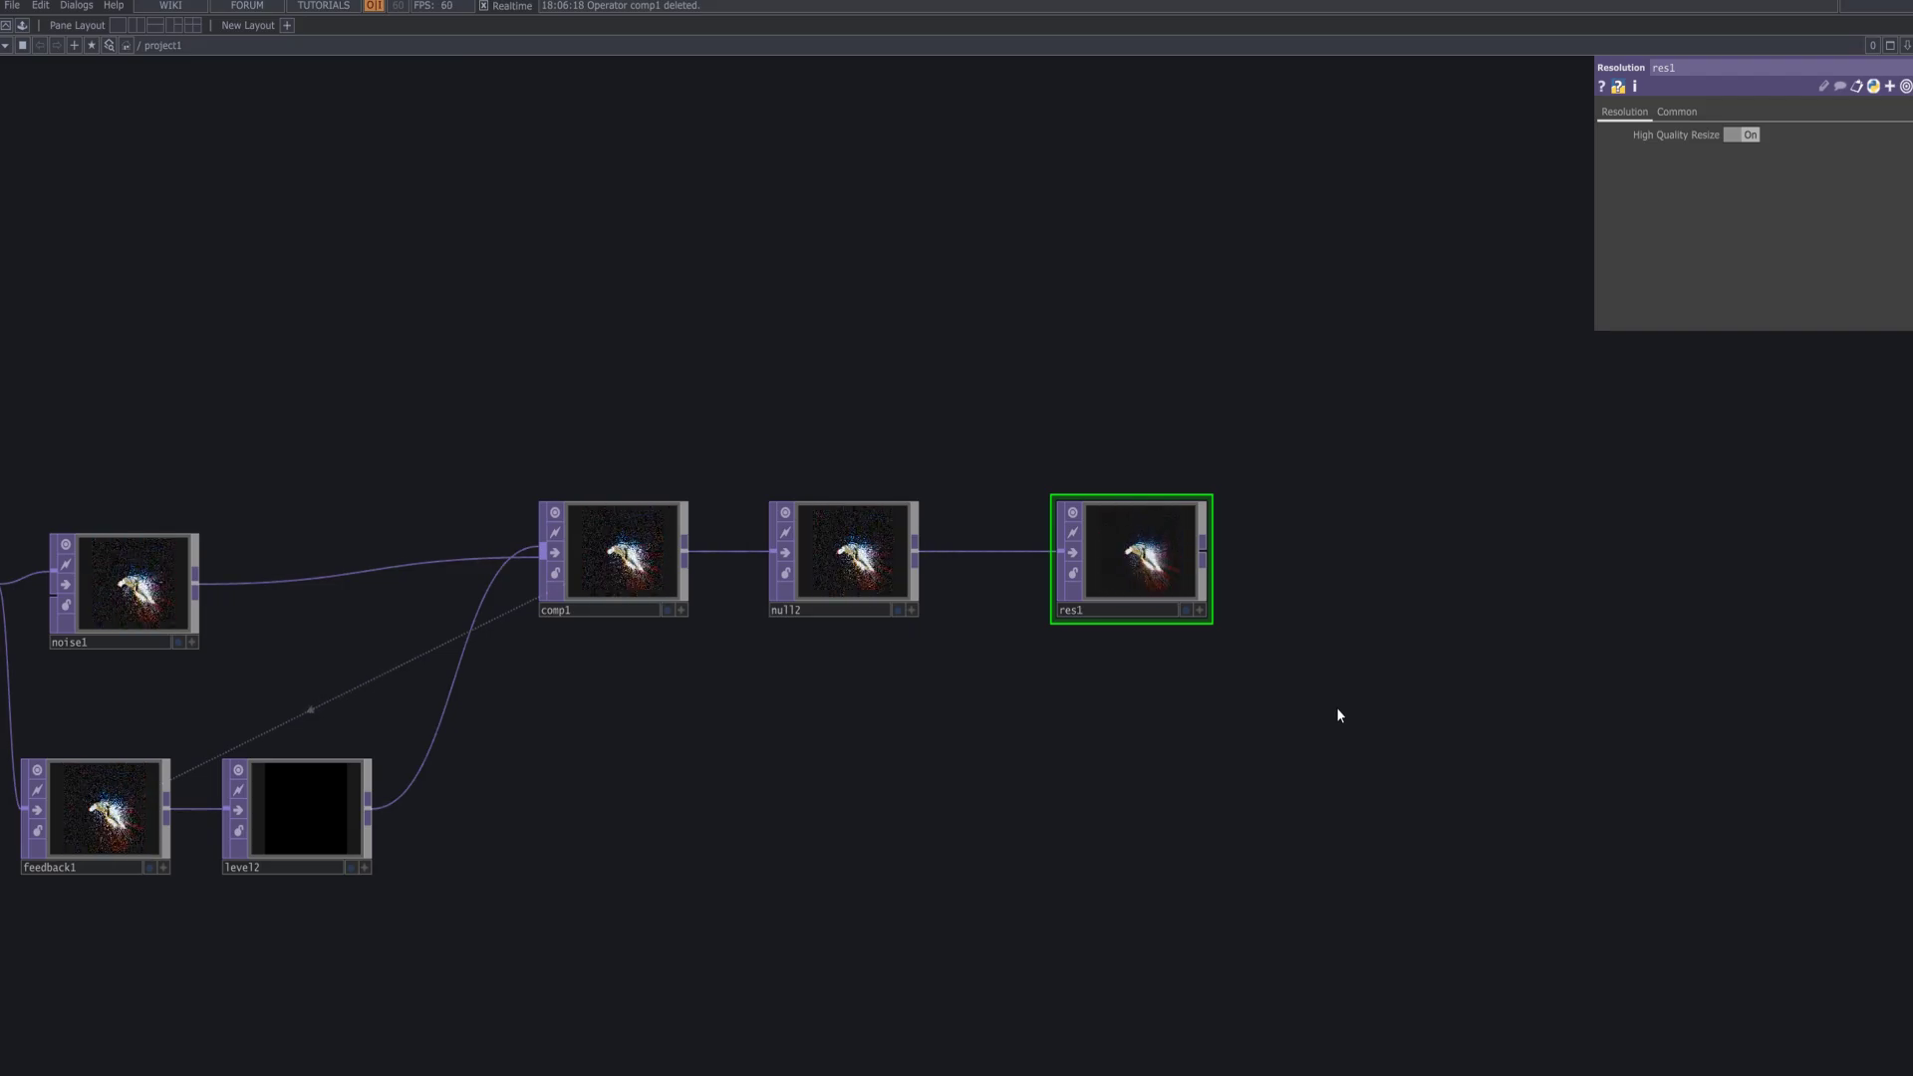
key(Tab)
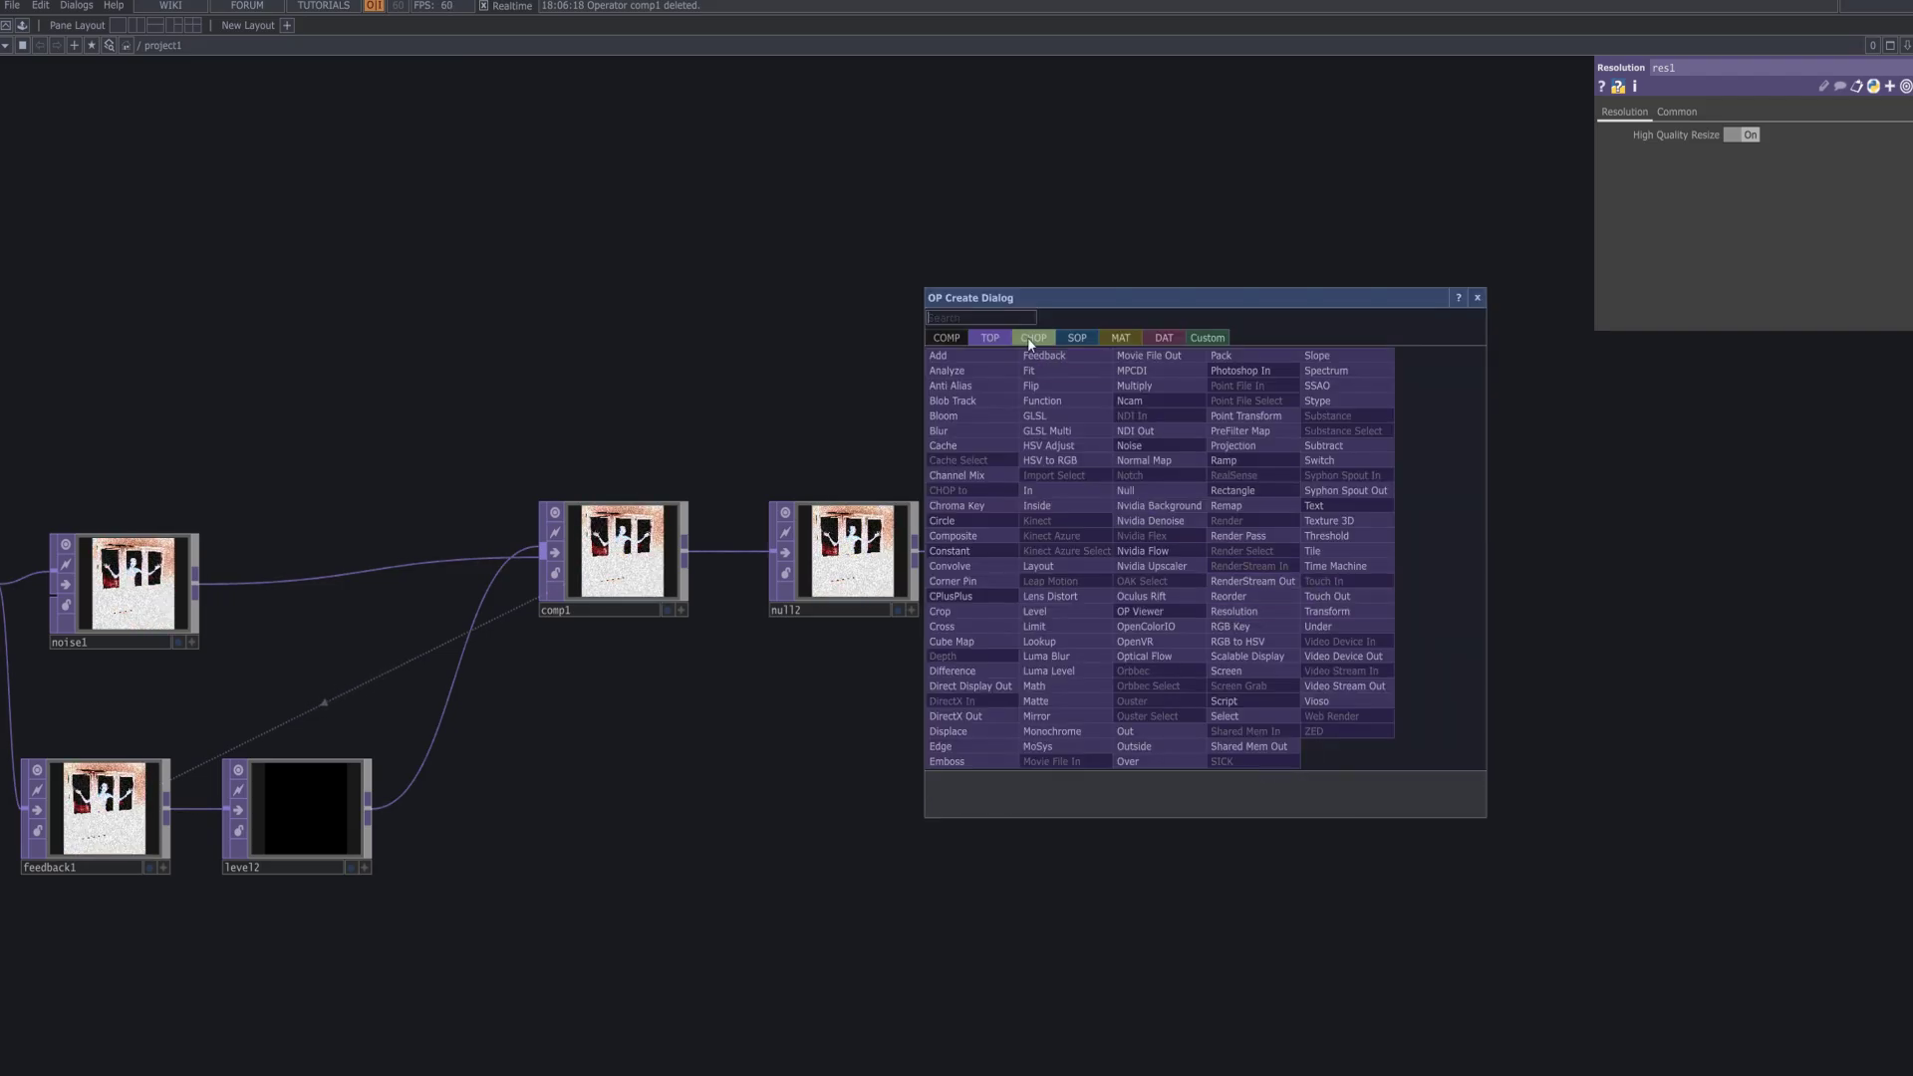
click(1476, 297)
key(Tab)
click(1257, 308)
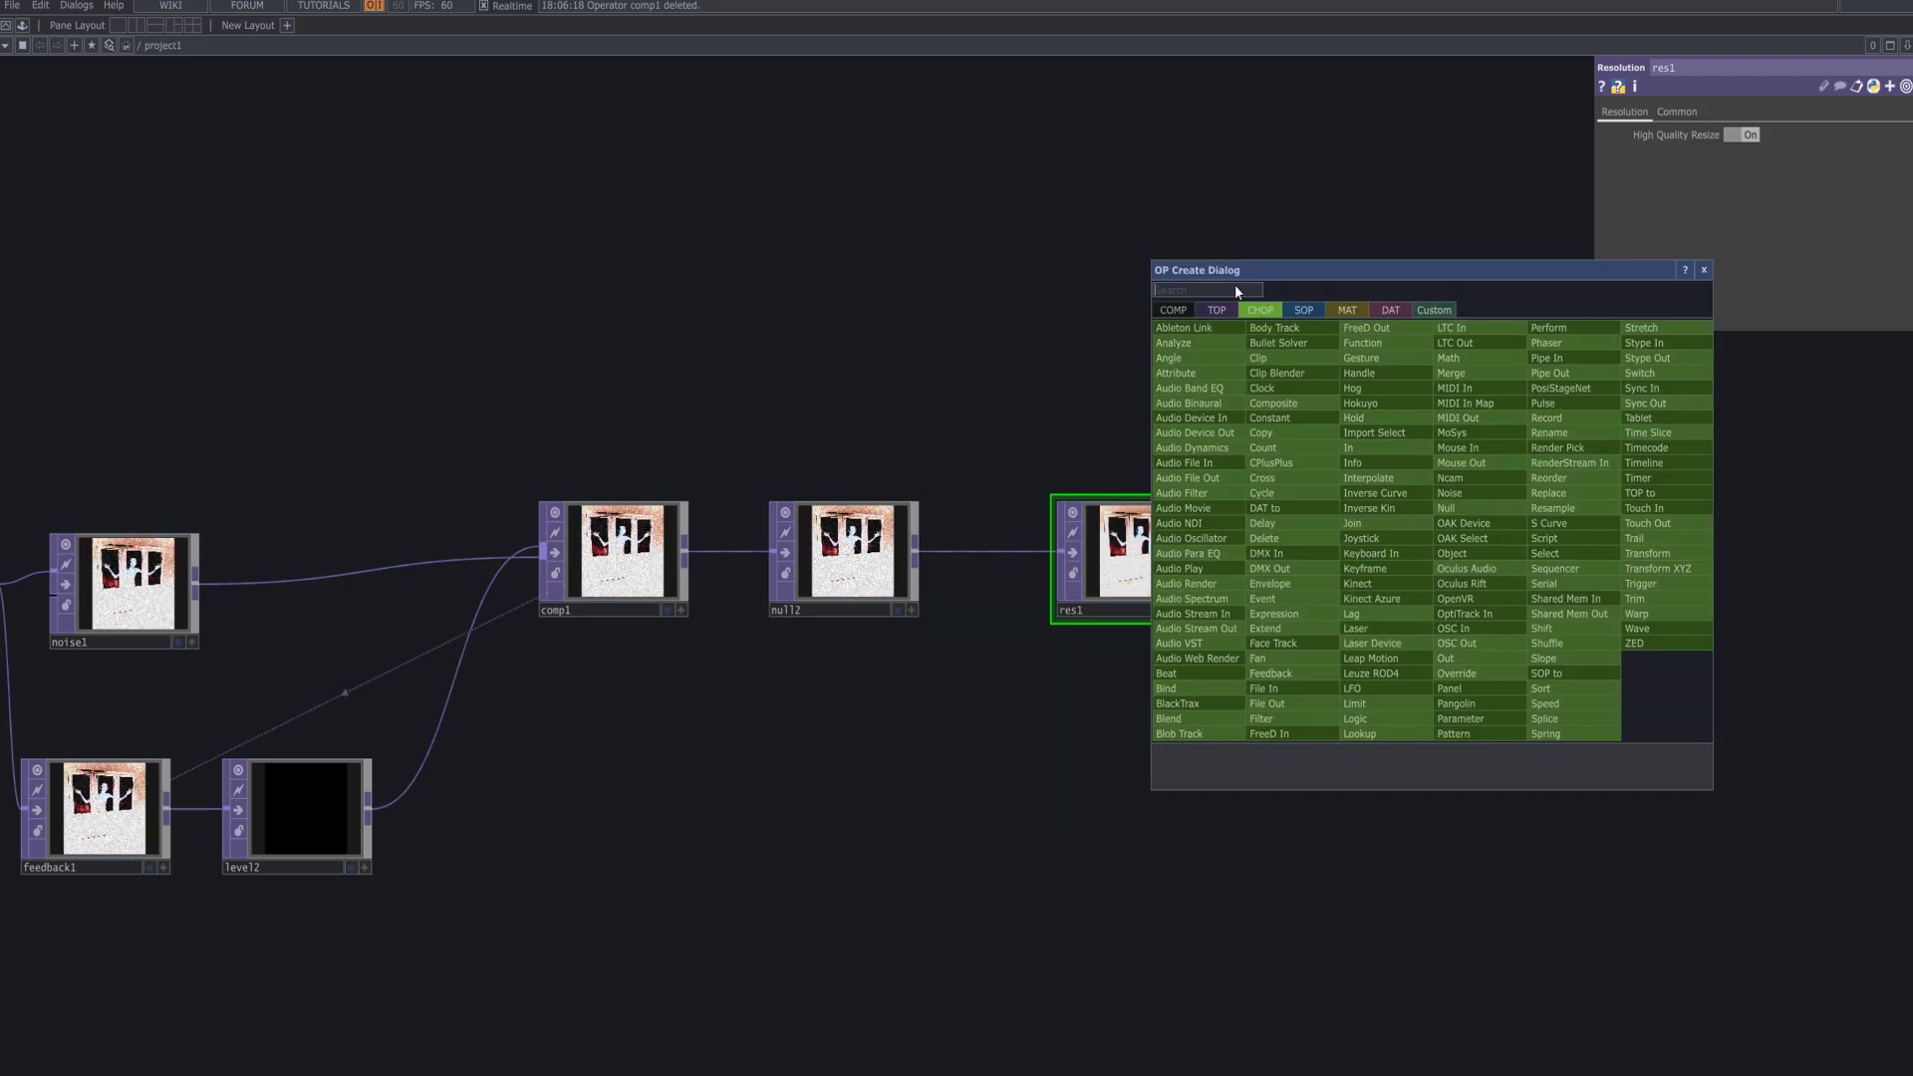
click(1634, 480)
click(1367, 569)
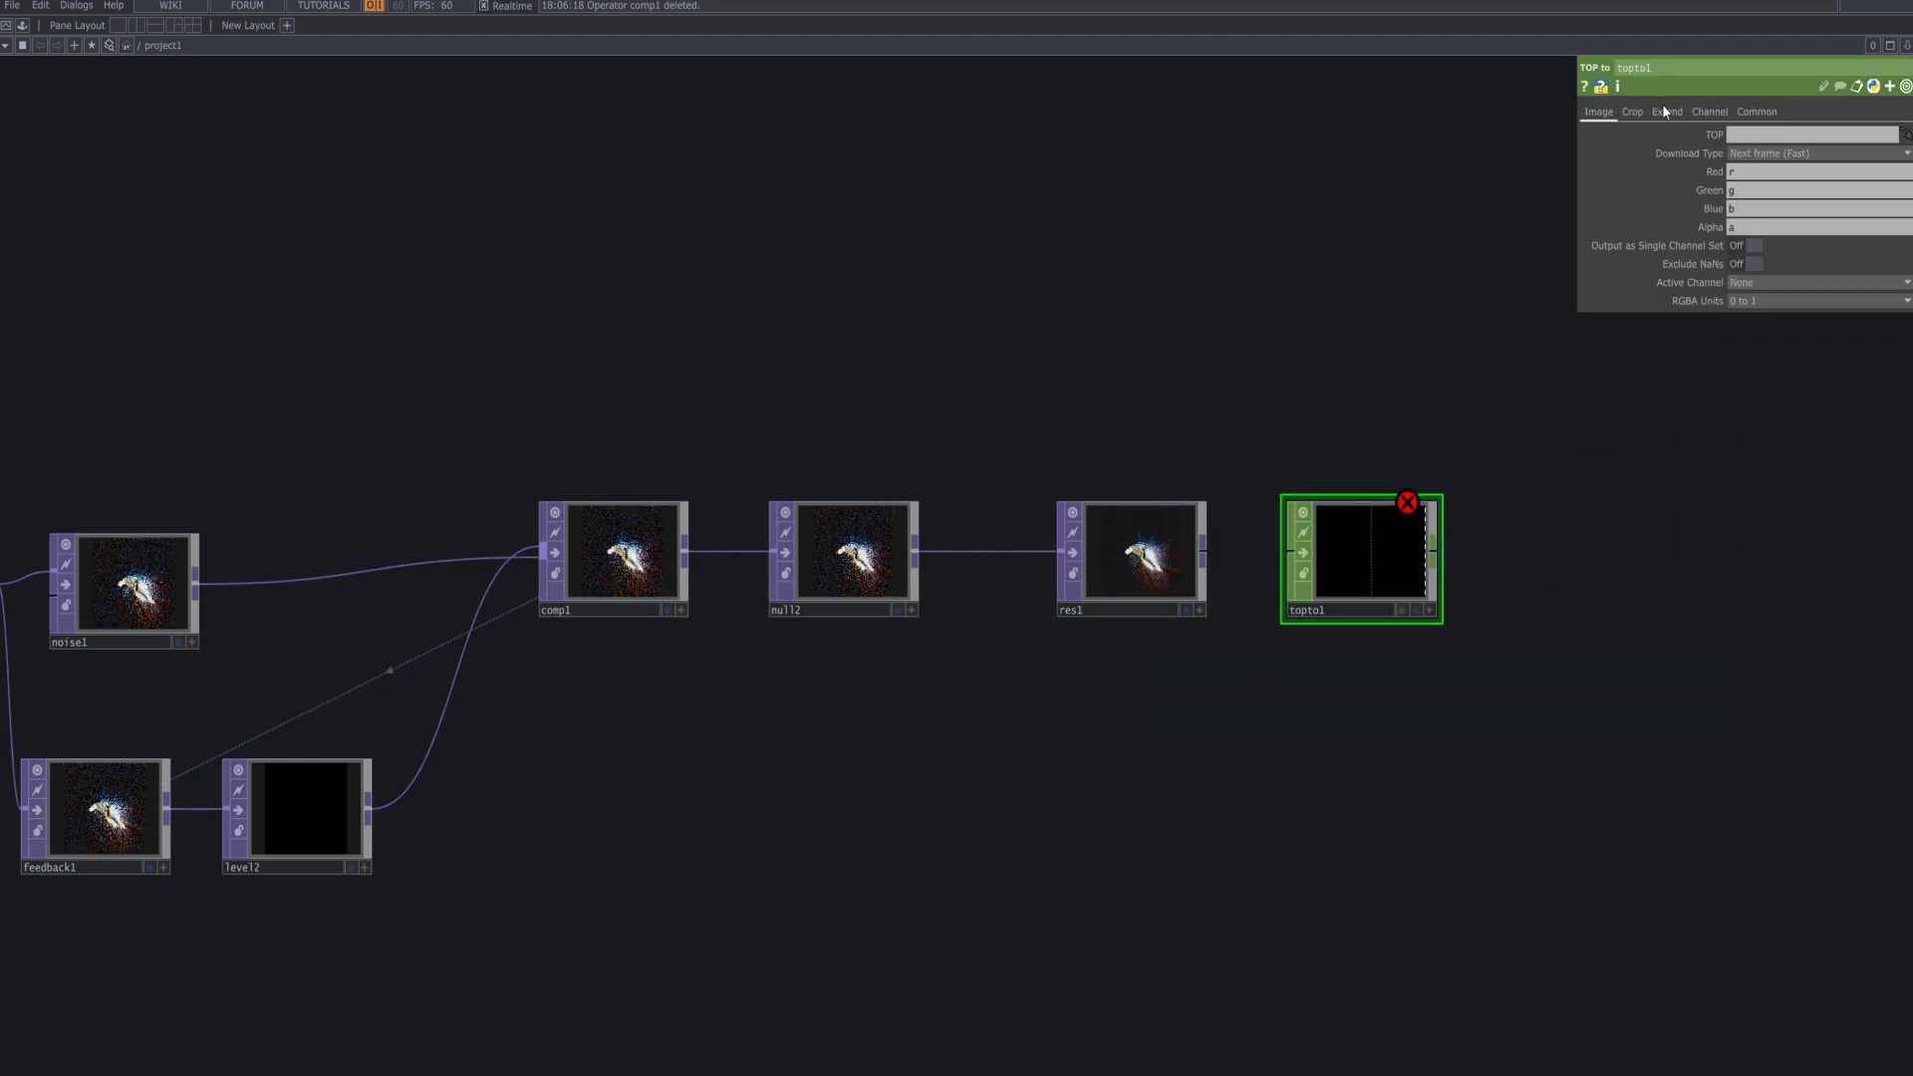
- Assign res1 as topto1's source TOP and clear its Green, Blue and Alpha channel names
drag(1152, 576, 1631, 249)
key(BackSpace)
key(BackSpace)
key(BackSpace)
- Name topto1's Red channel luma and set its Crop to Full Image
click(1758, 174)
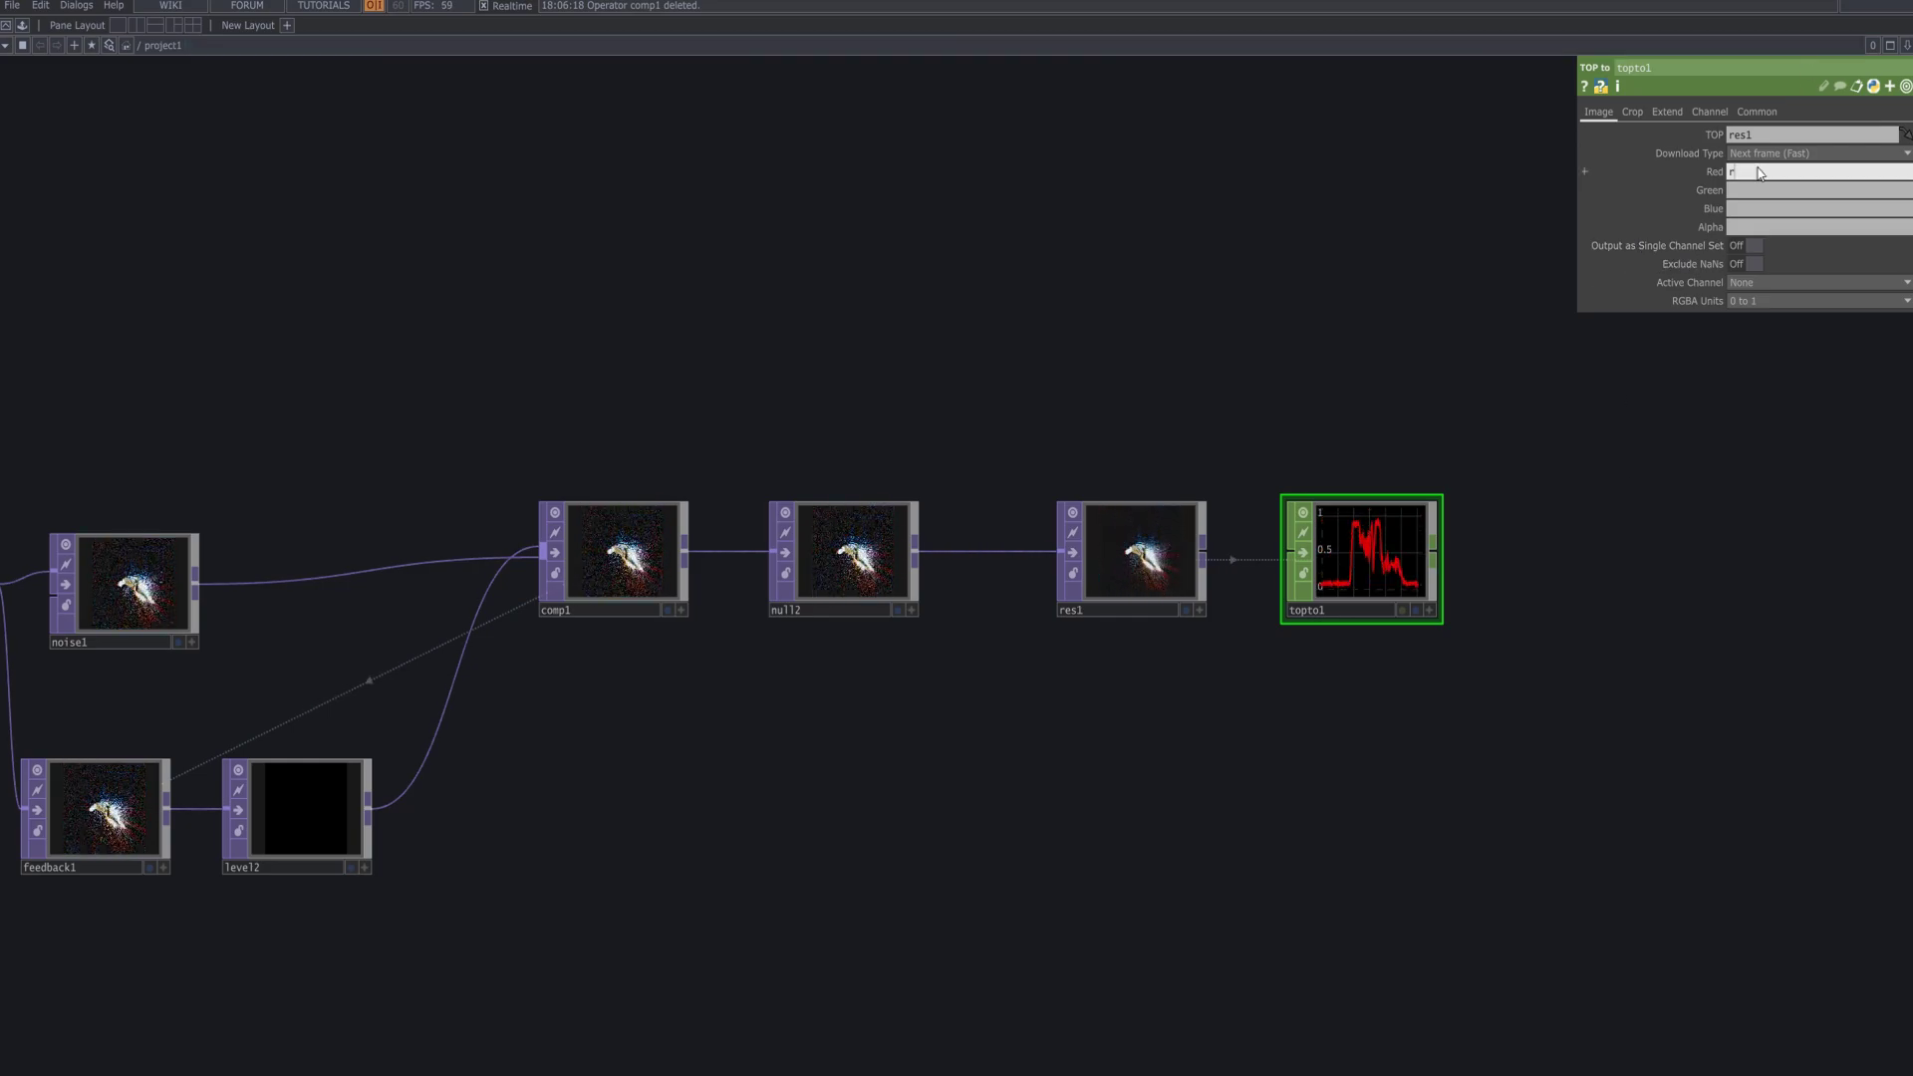
key(BackSpace)
text(luma)
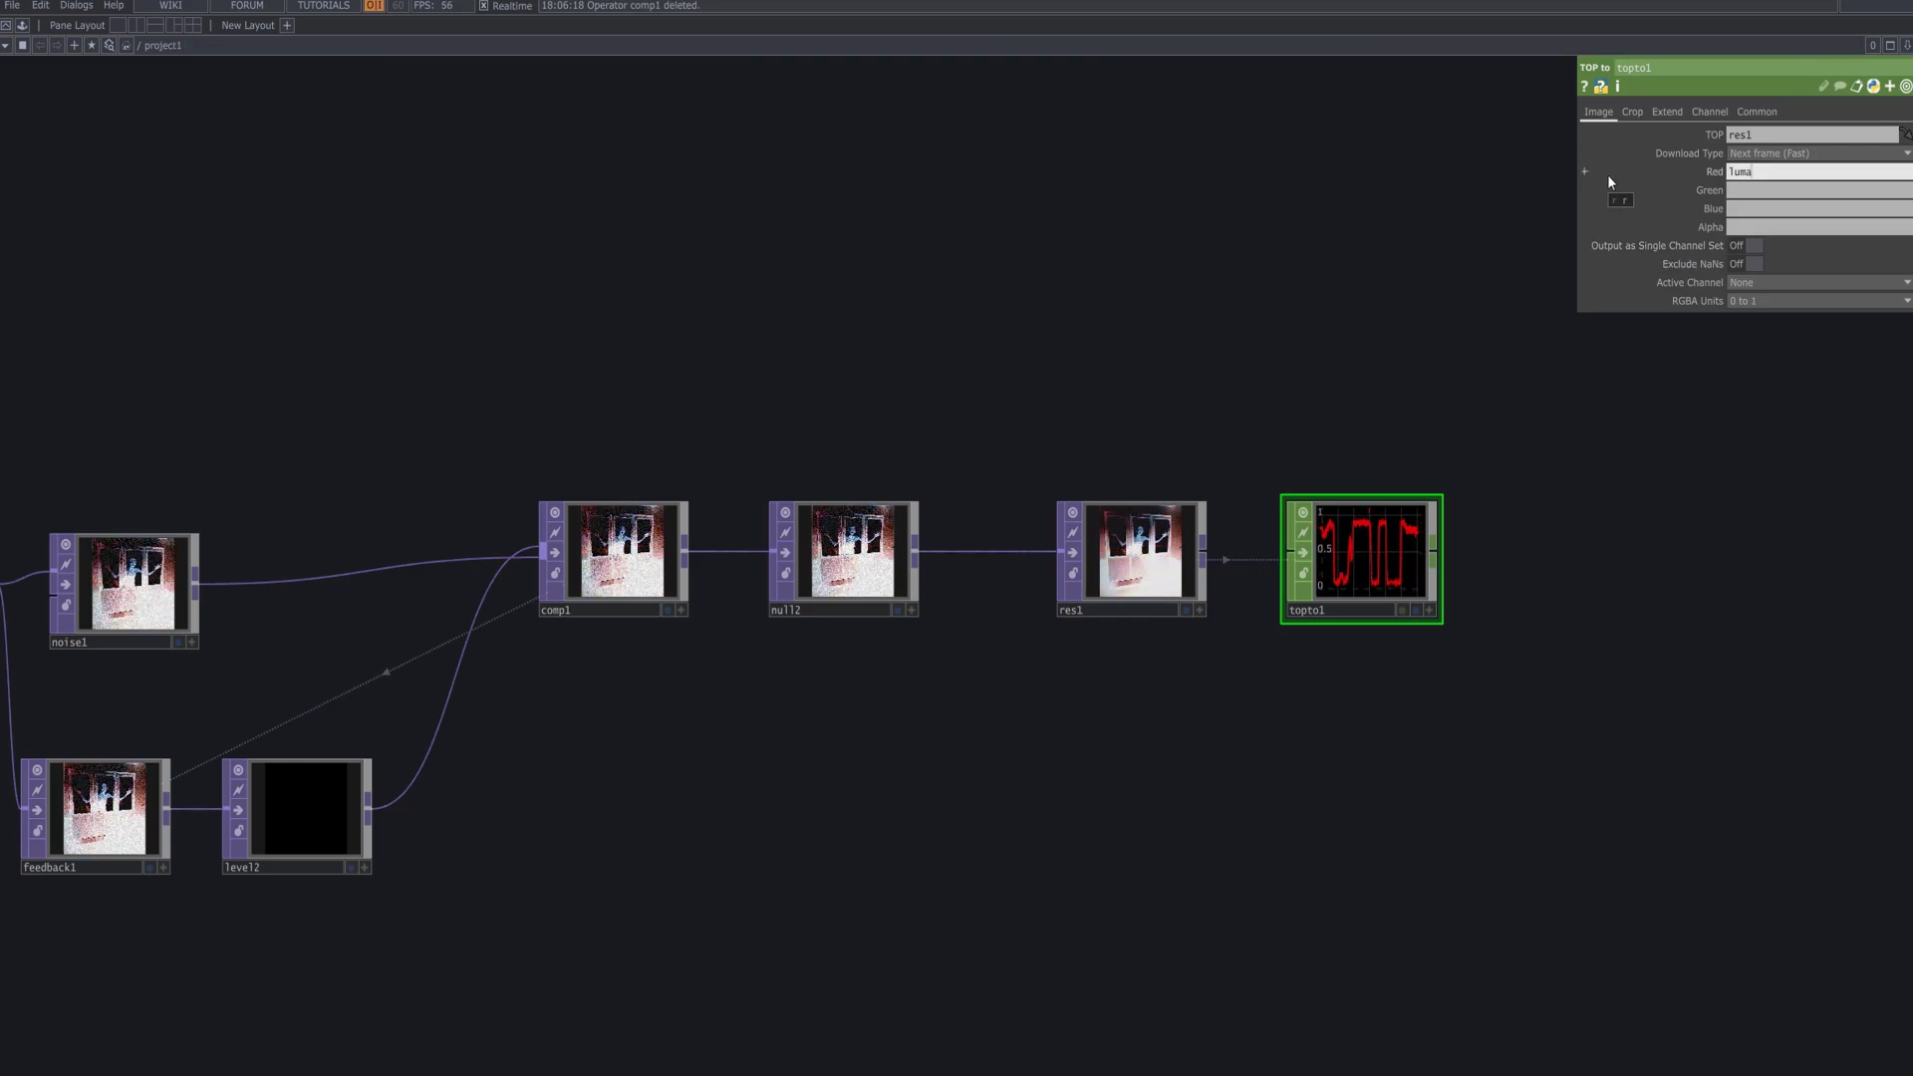
key(Return)
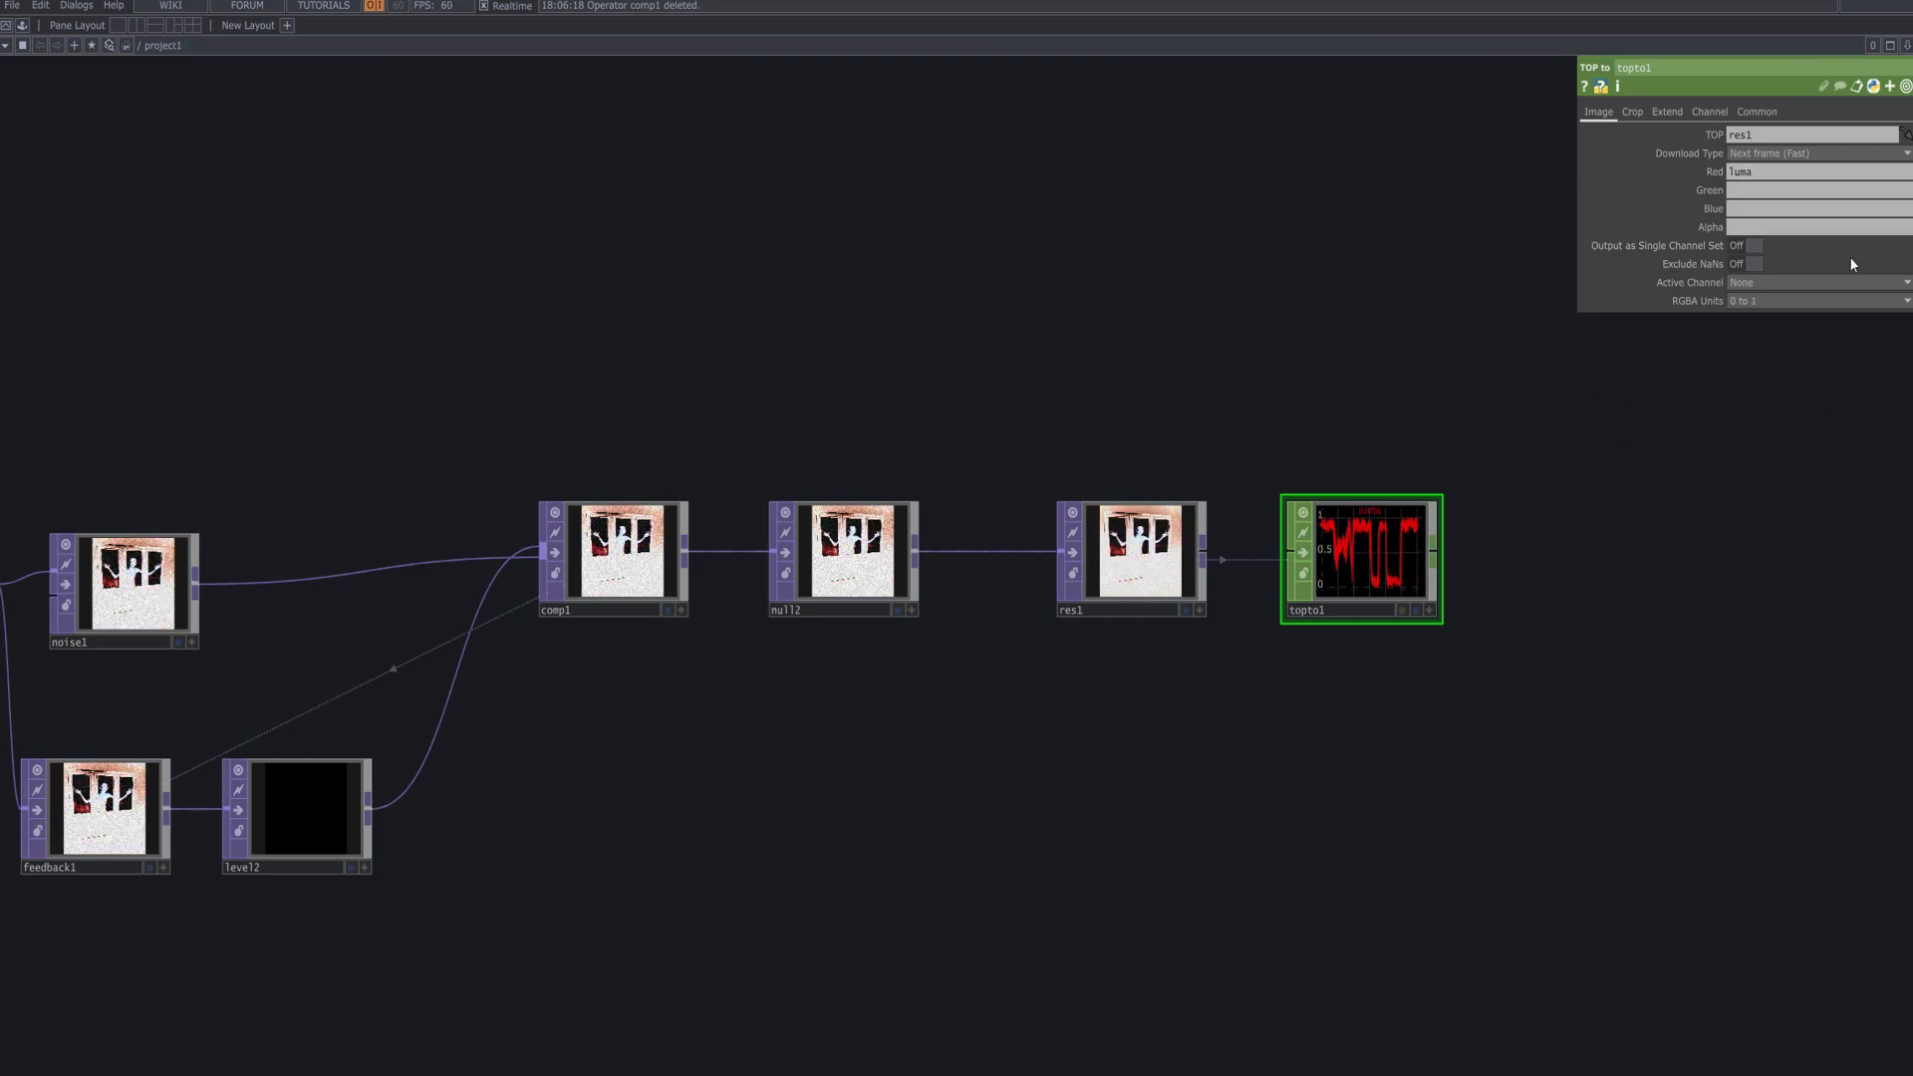
click(1635, 110)
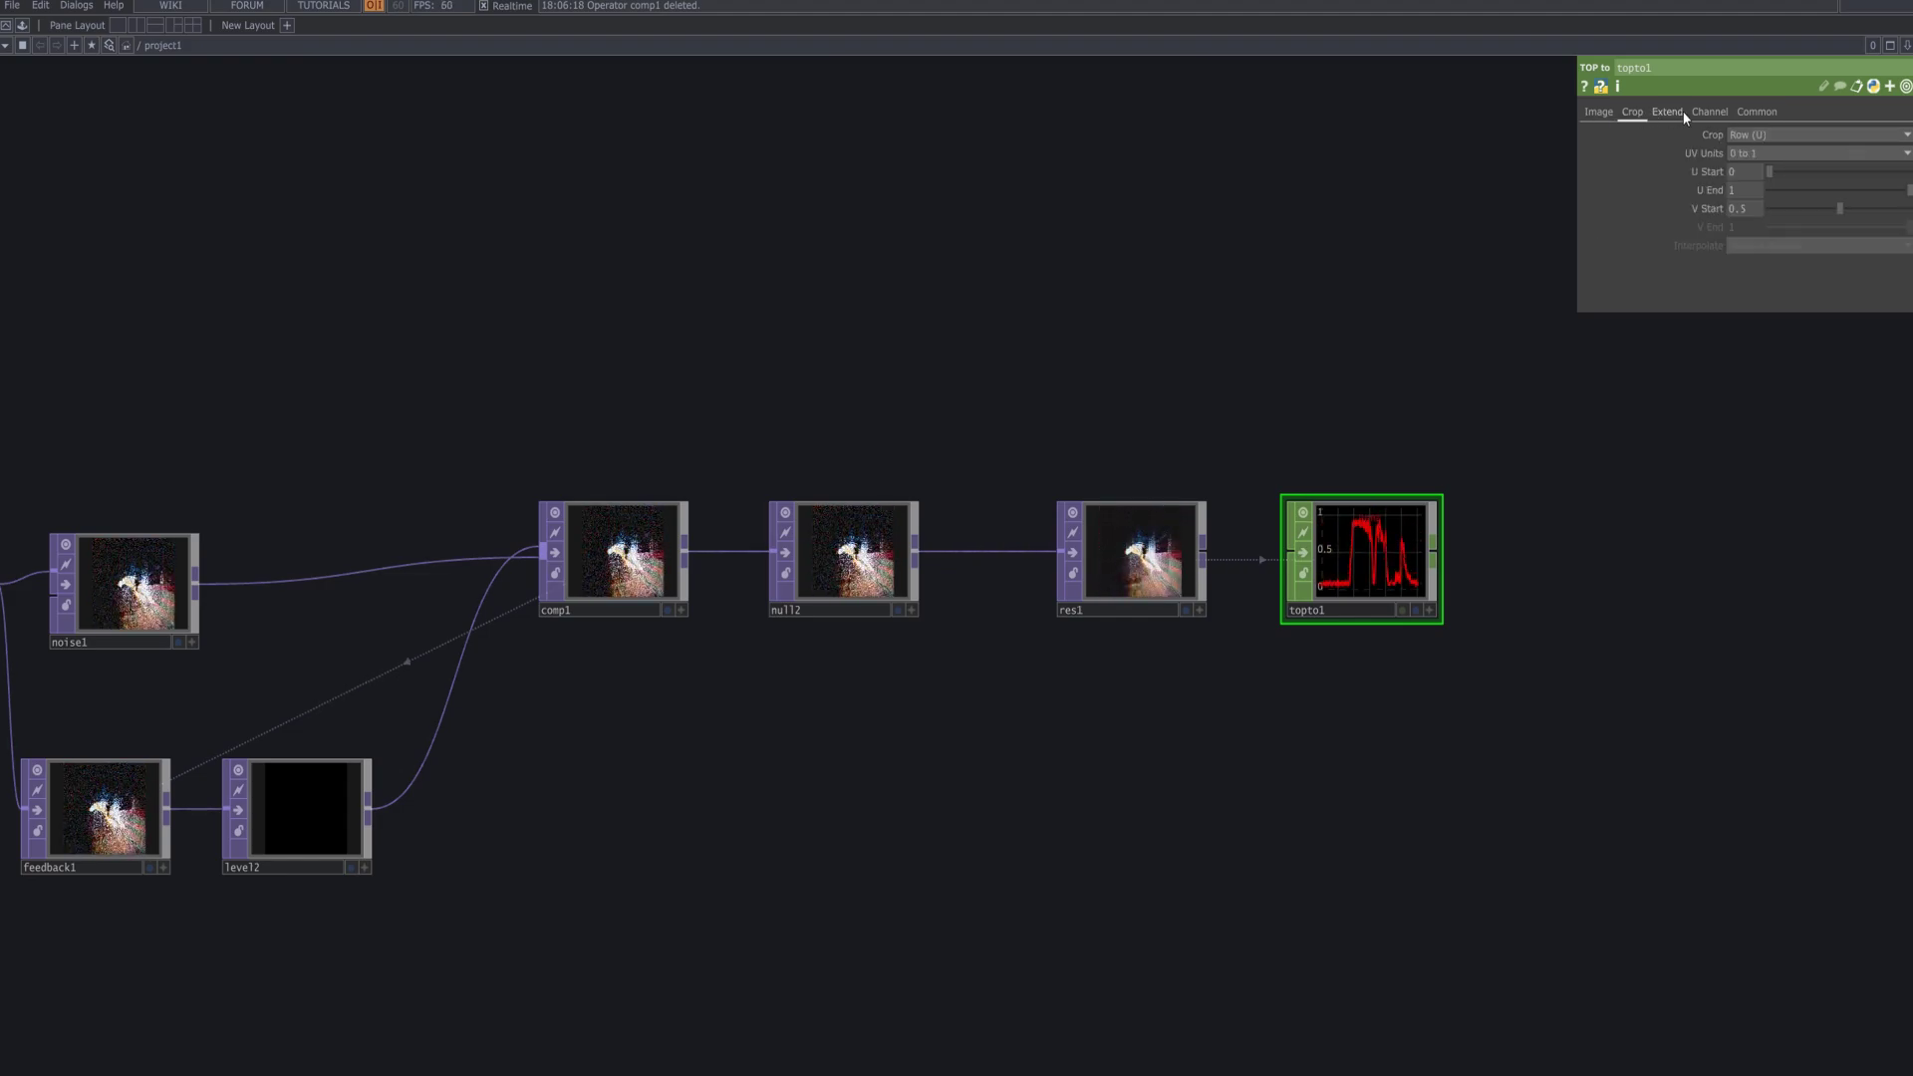
click(1784, 219)
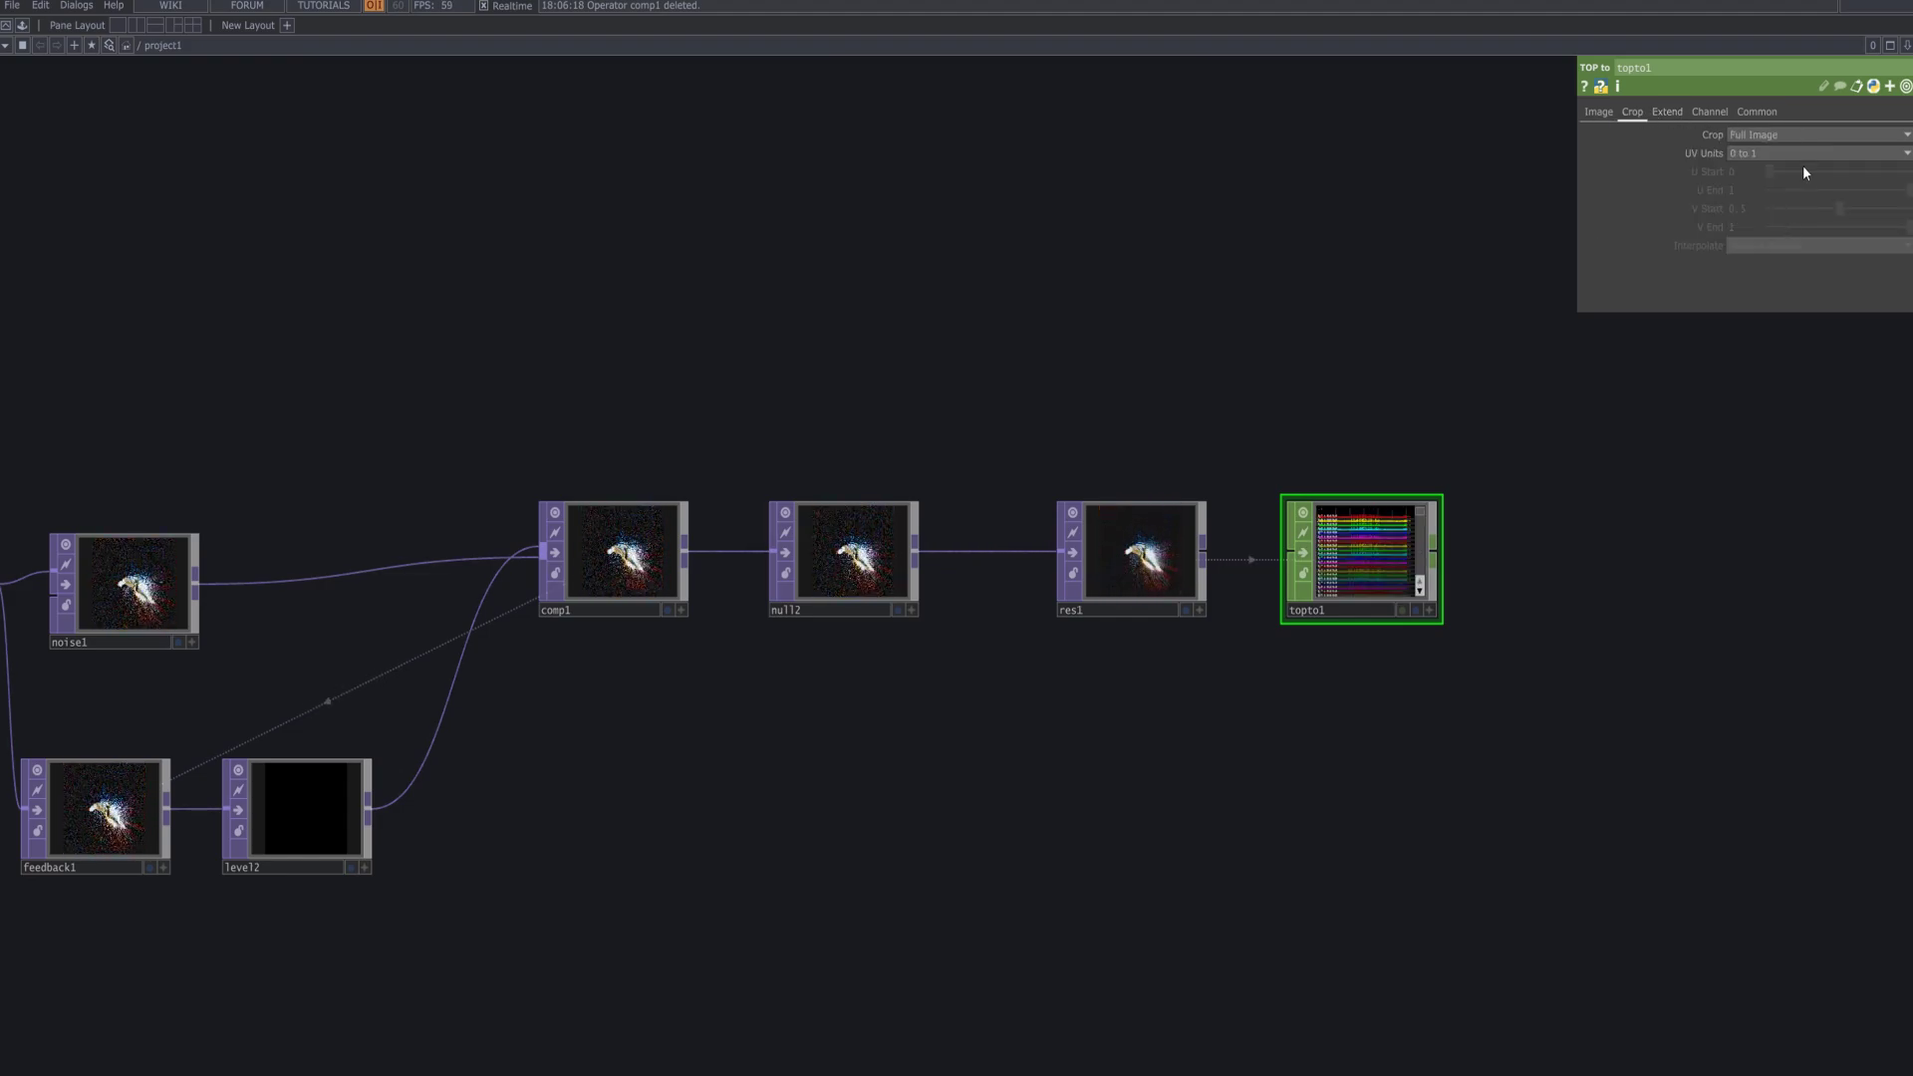
click(1667, 111)
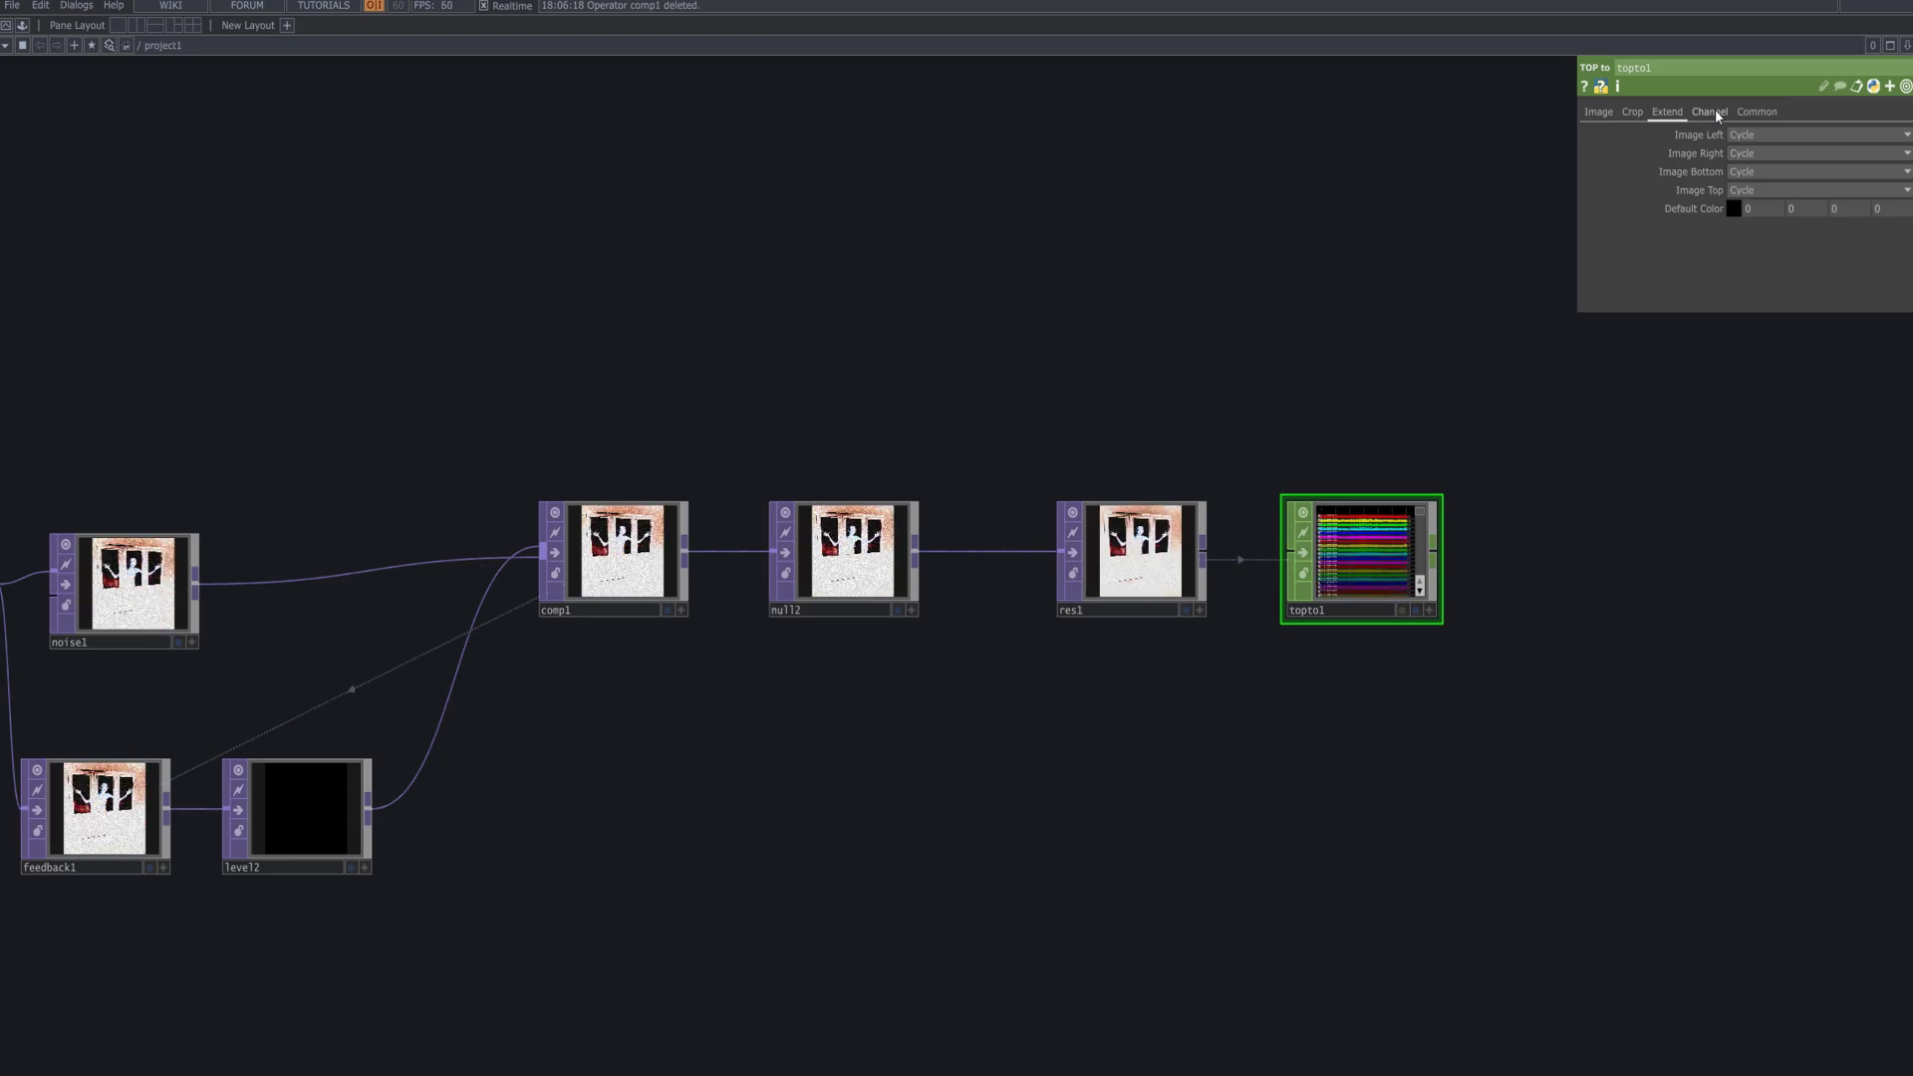
- Add a Shuffle CHOP fed by topto1 and set its Method to Sequence All Channels
right_click(1435, 561)
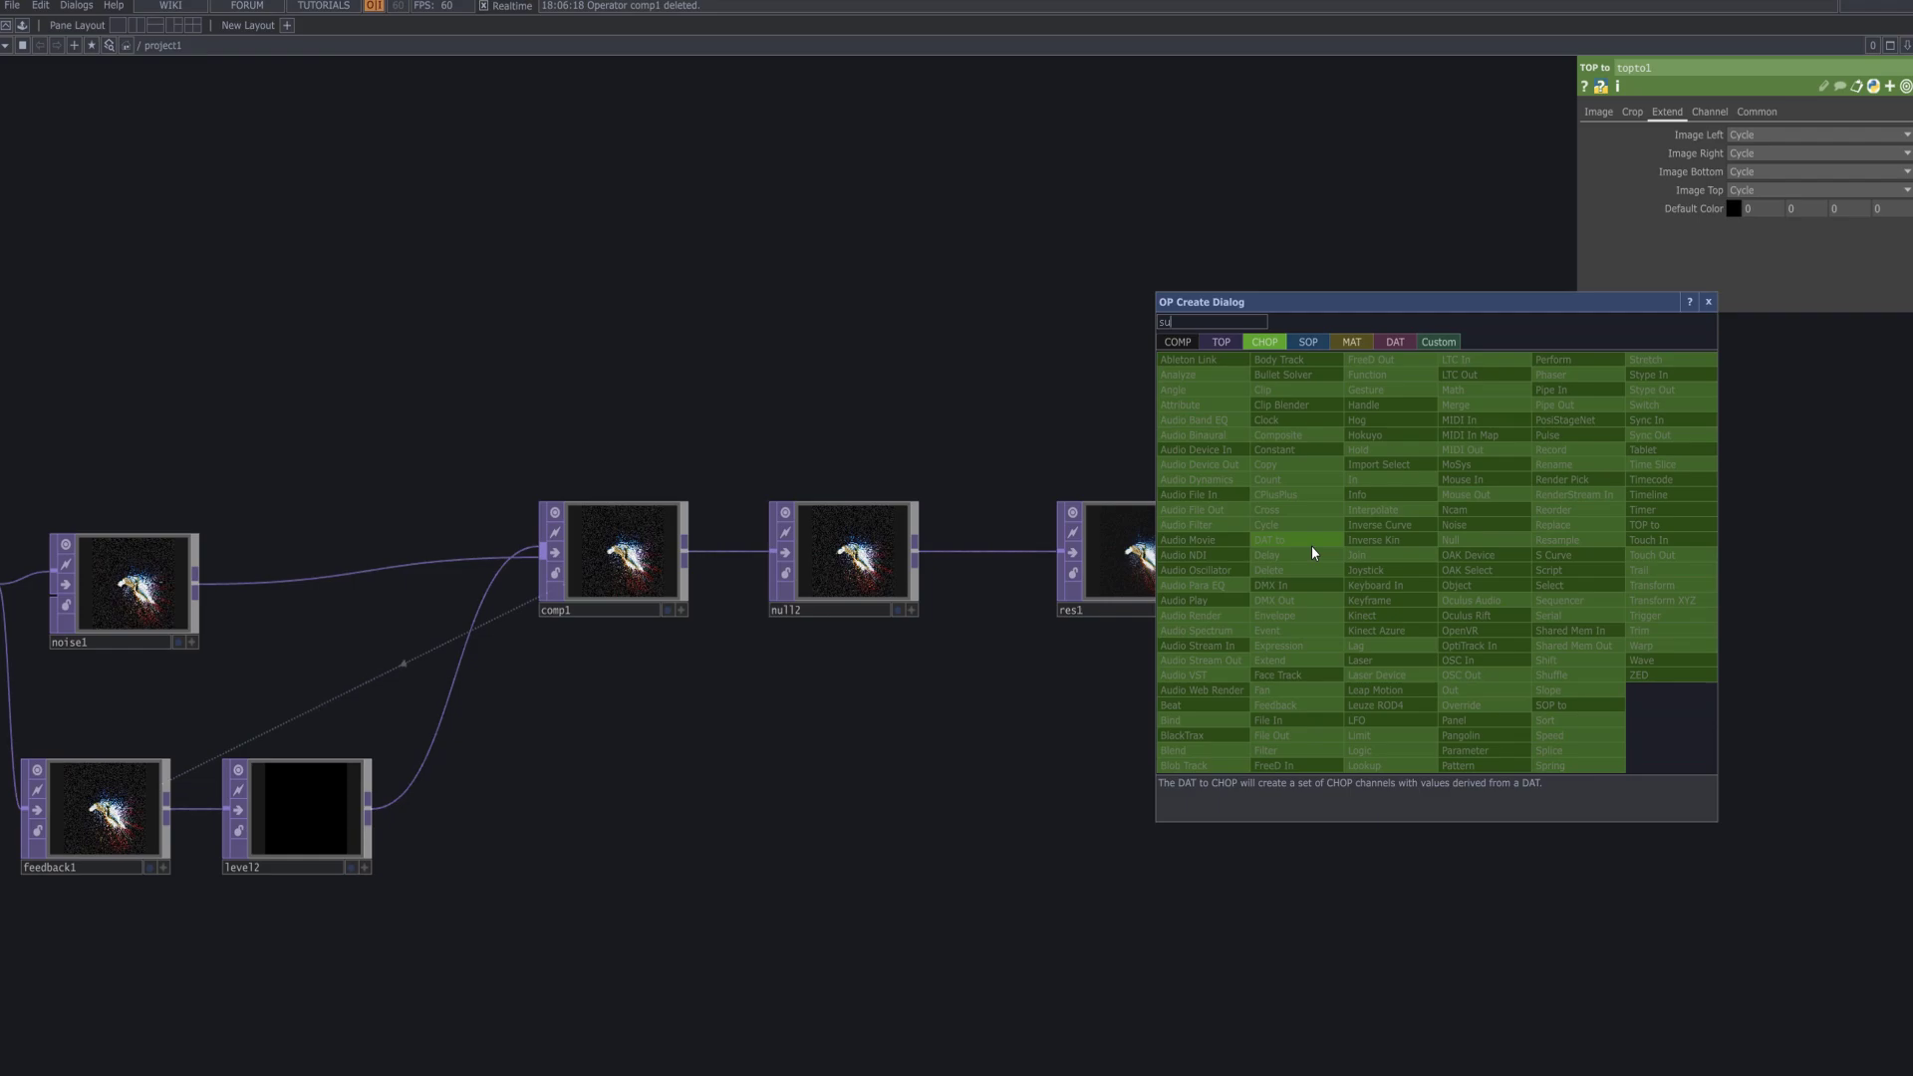
click(1551, 675)
drag(1751, 602, 1062, 644)
click(1808, 134)
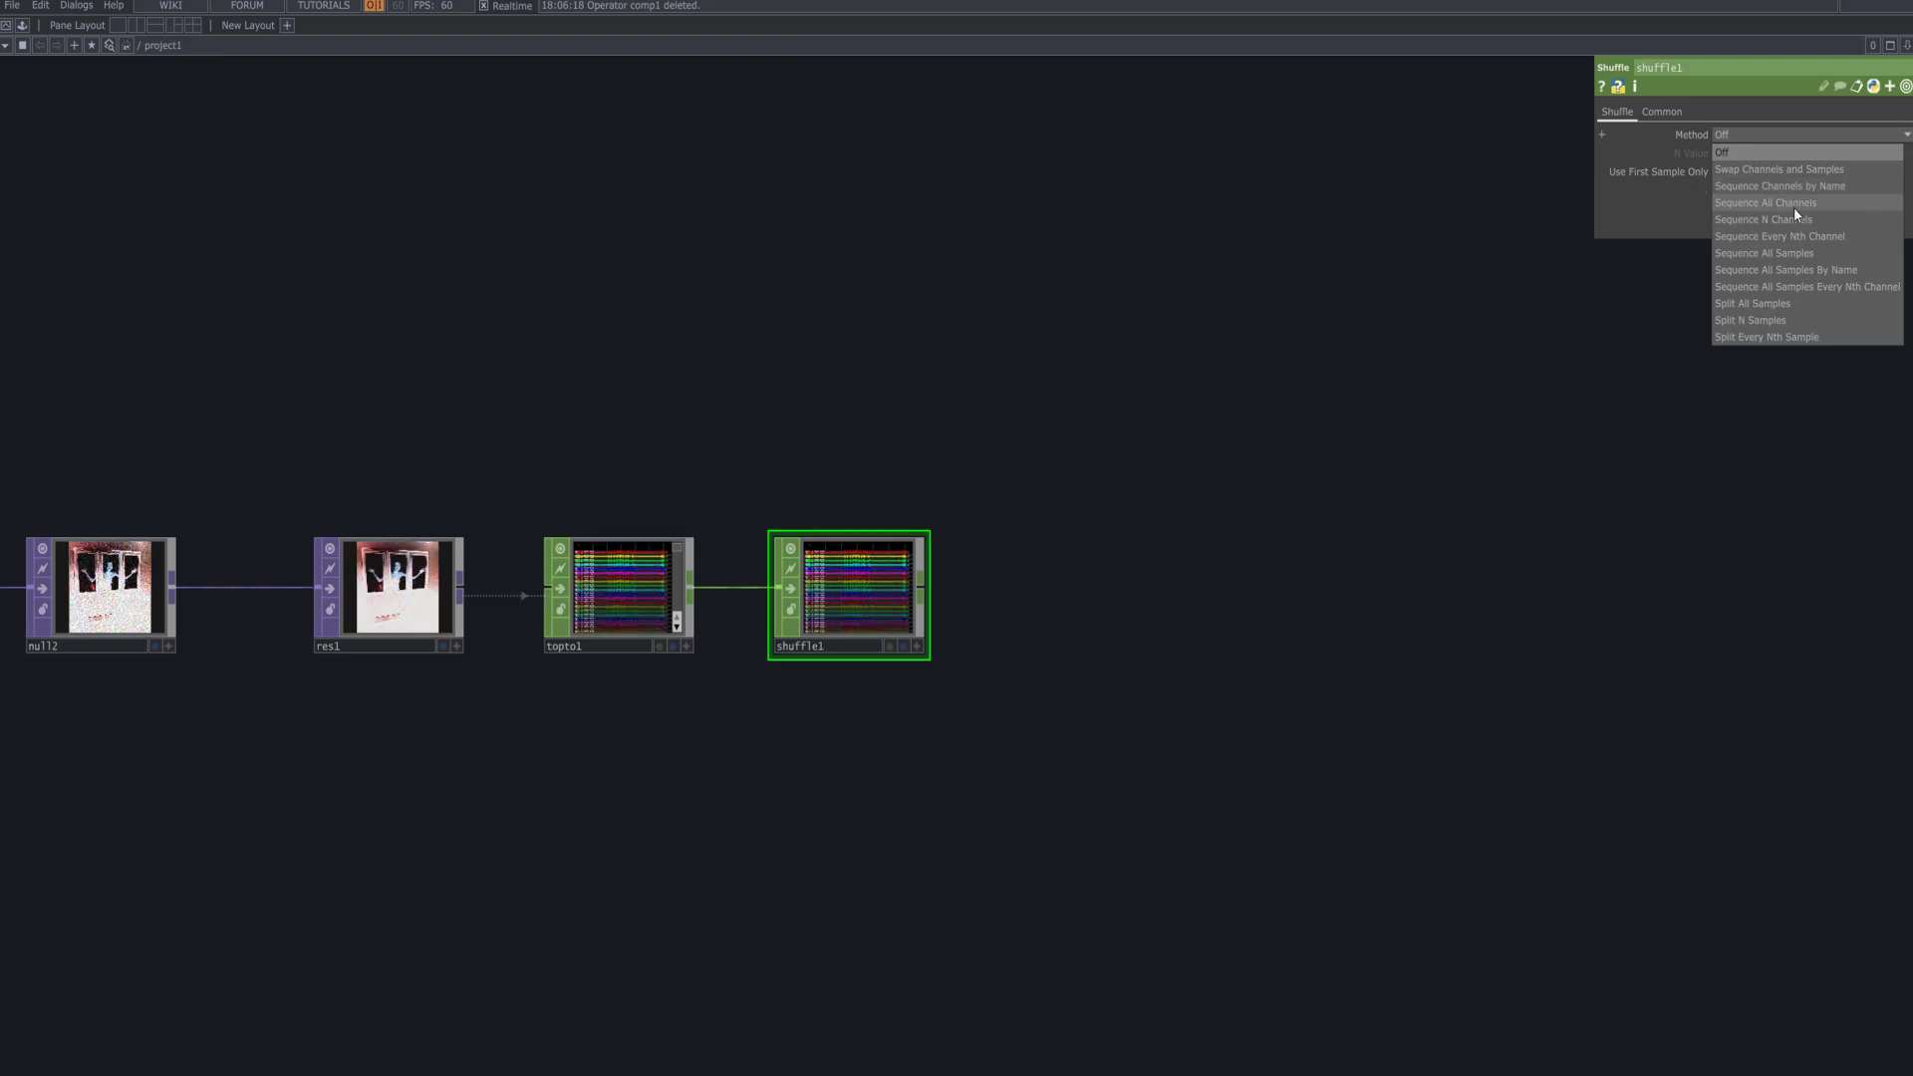
click(1826, 207)
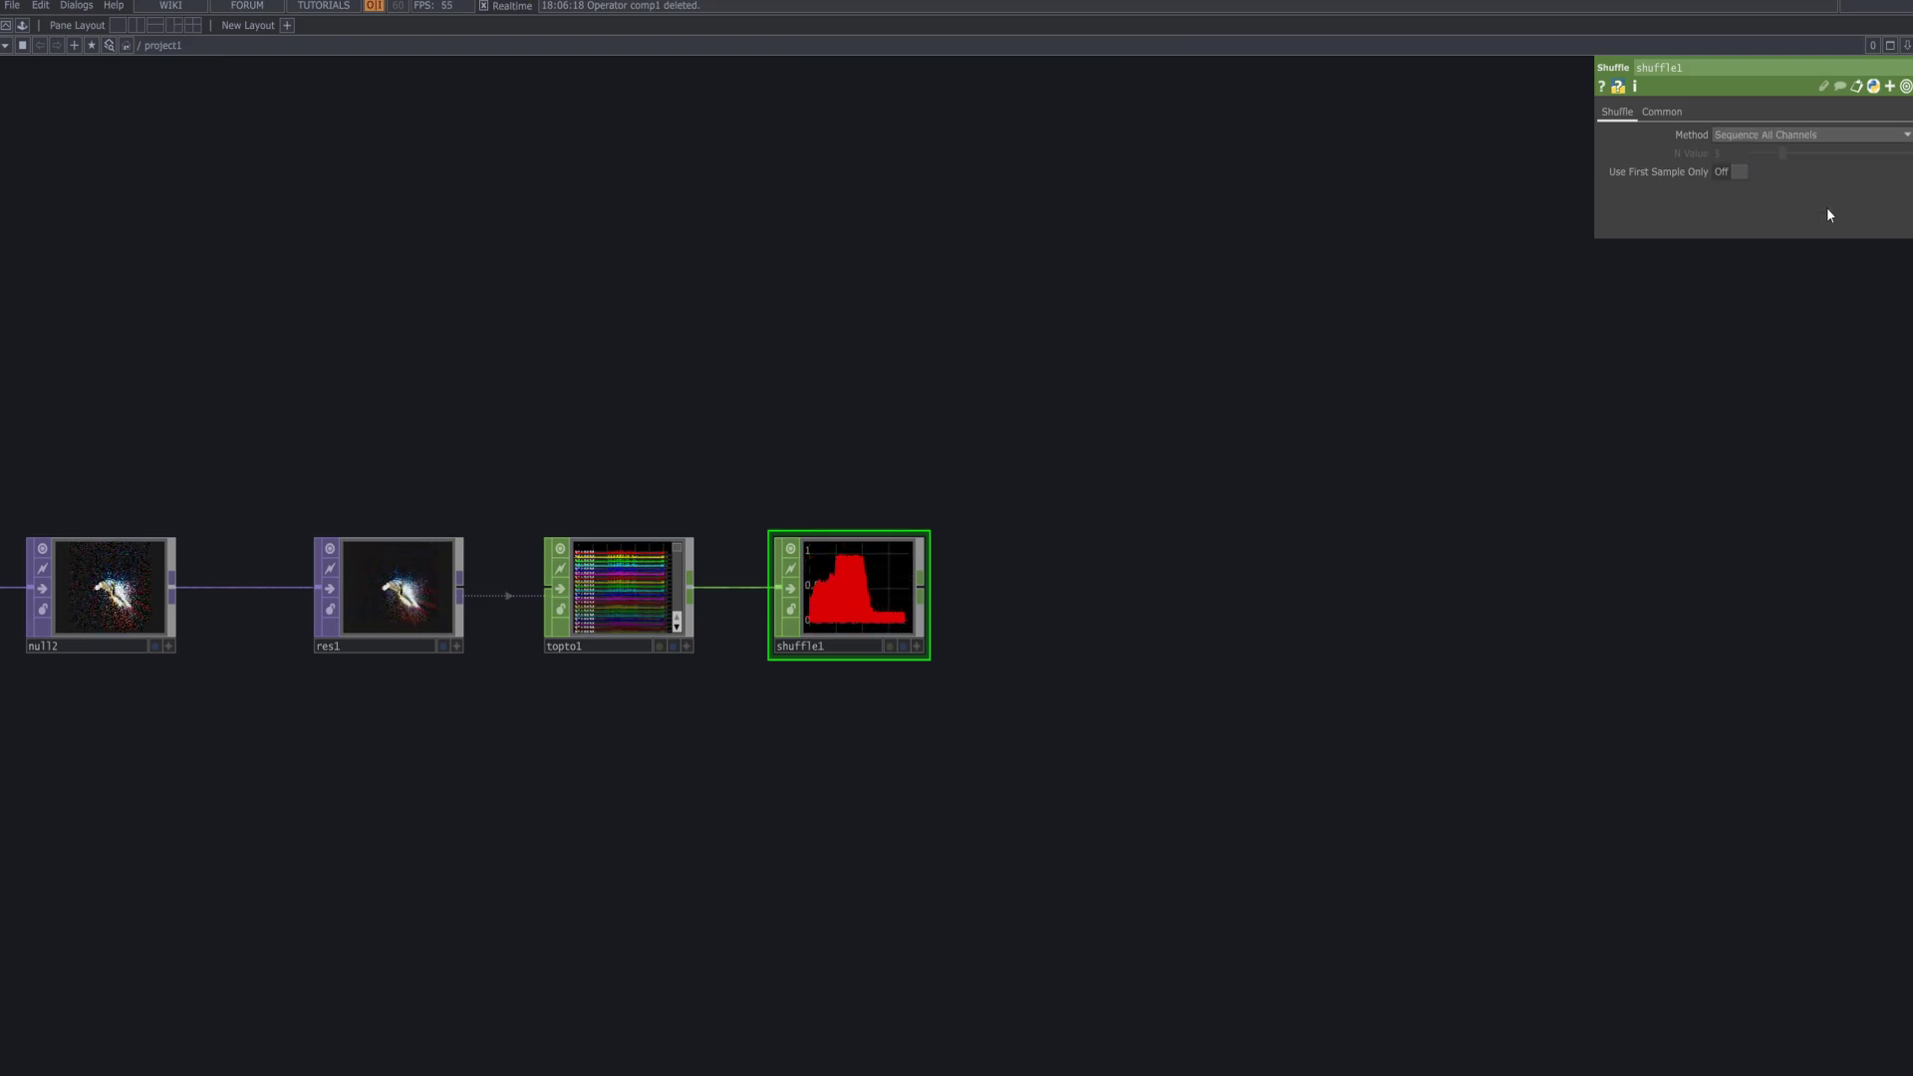
- Add a Math CHOP fed by the output of shuffle1
key(Tab)
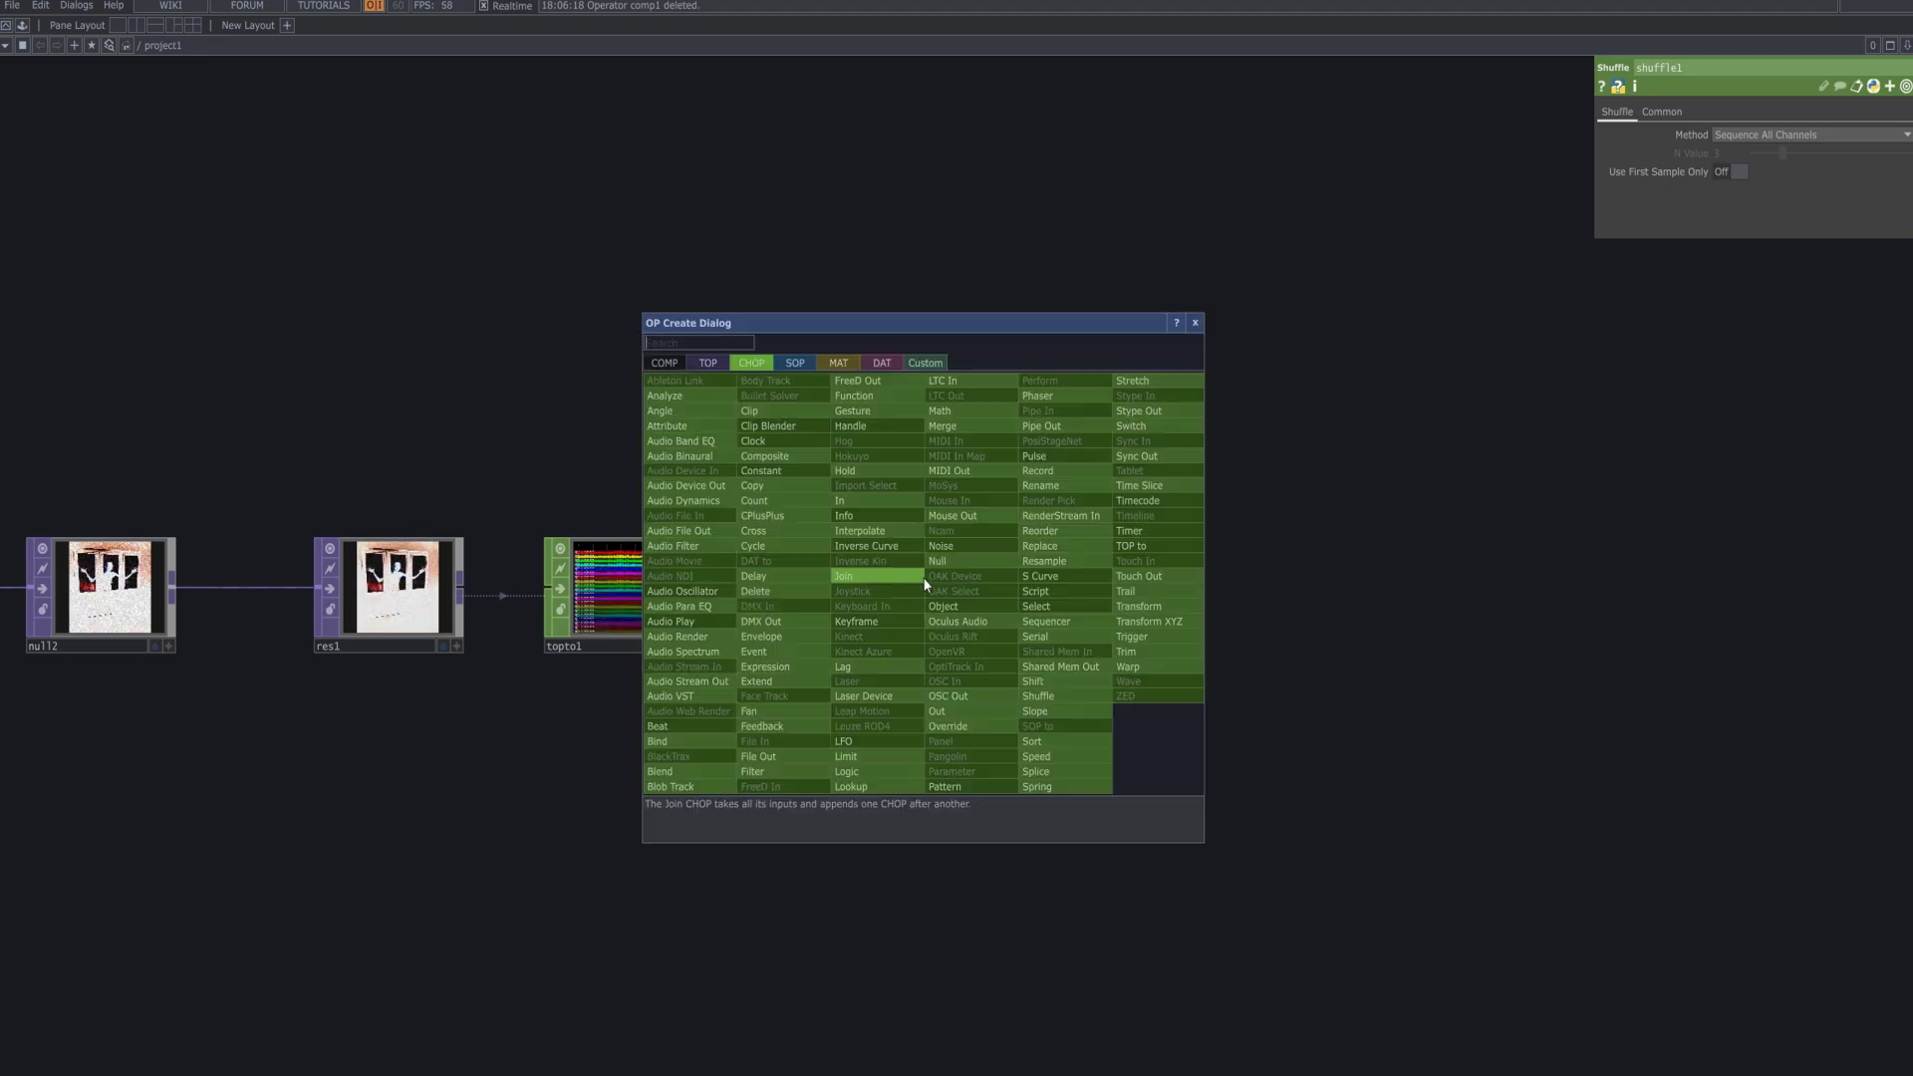
text(m)
click(942, 411)
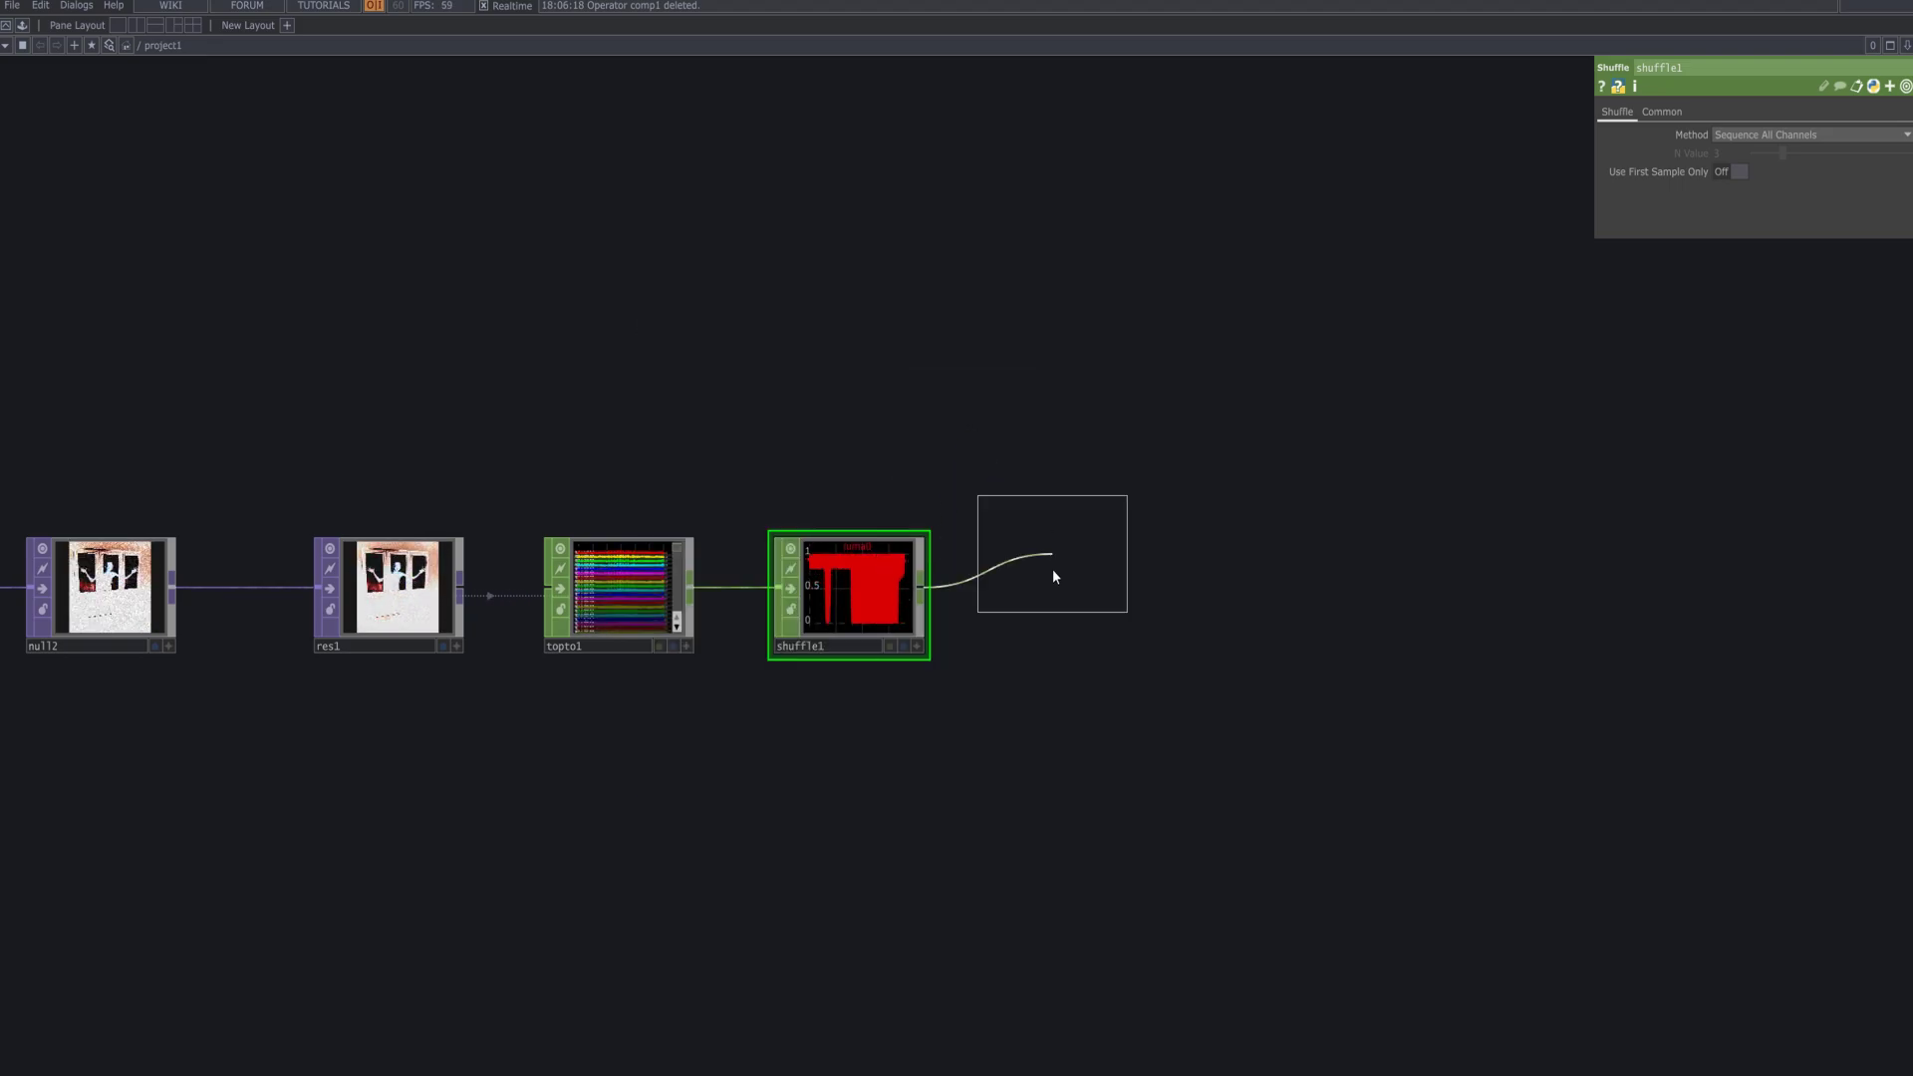
click(1050, 610)
- Set math1's Pre-Add to -4.6, Multiply to 0 and Post-Add to 10
drag(1161, 686, 1153, 596)
scroll(1164, 601, up, 2)
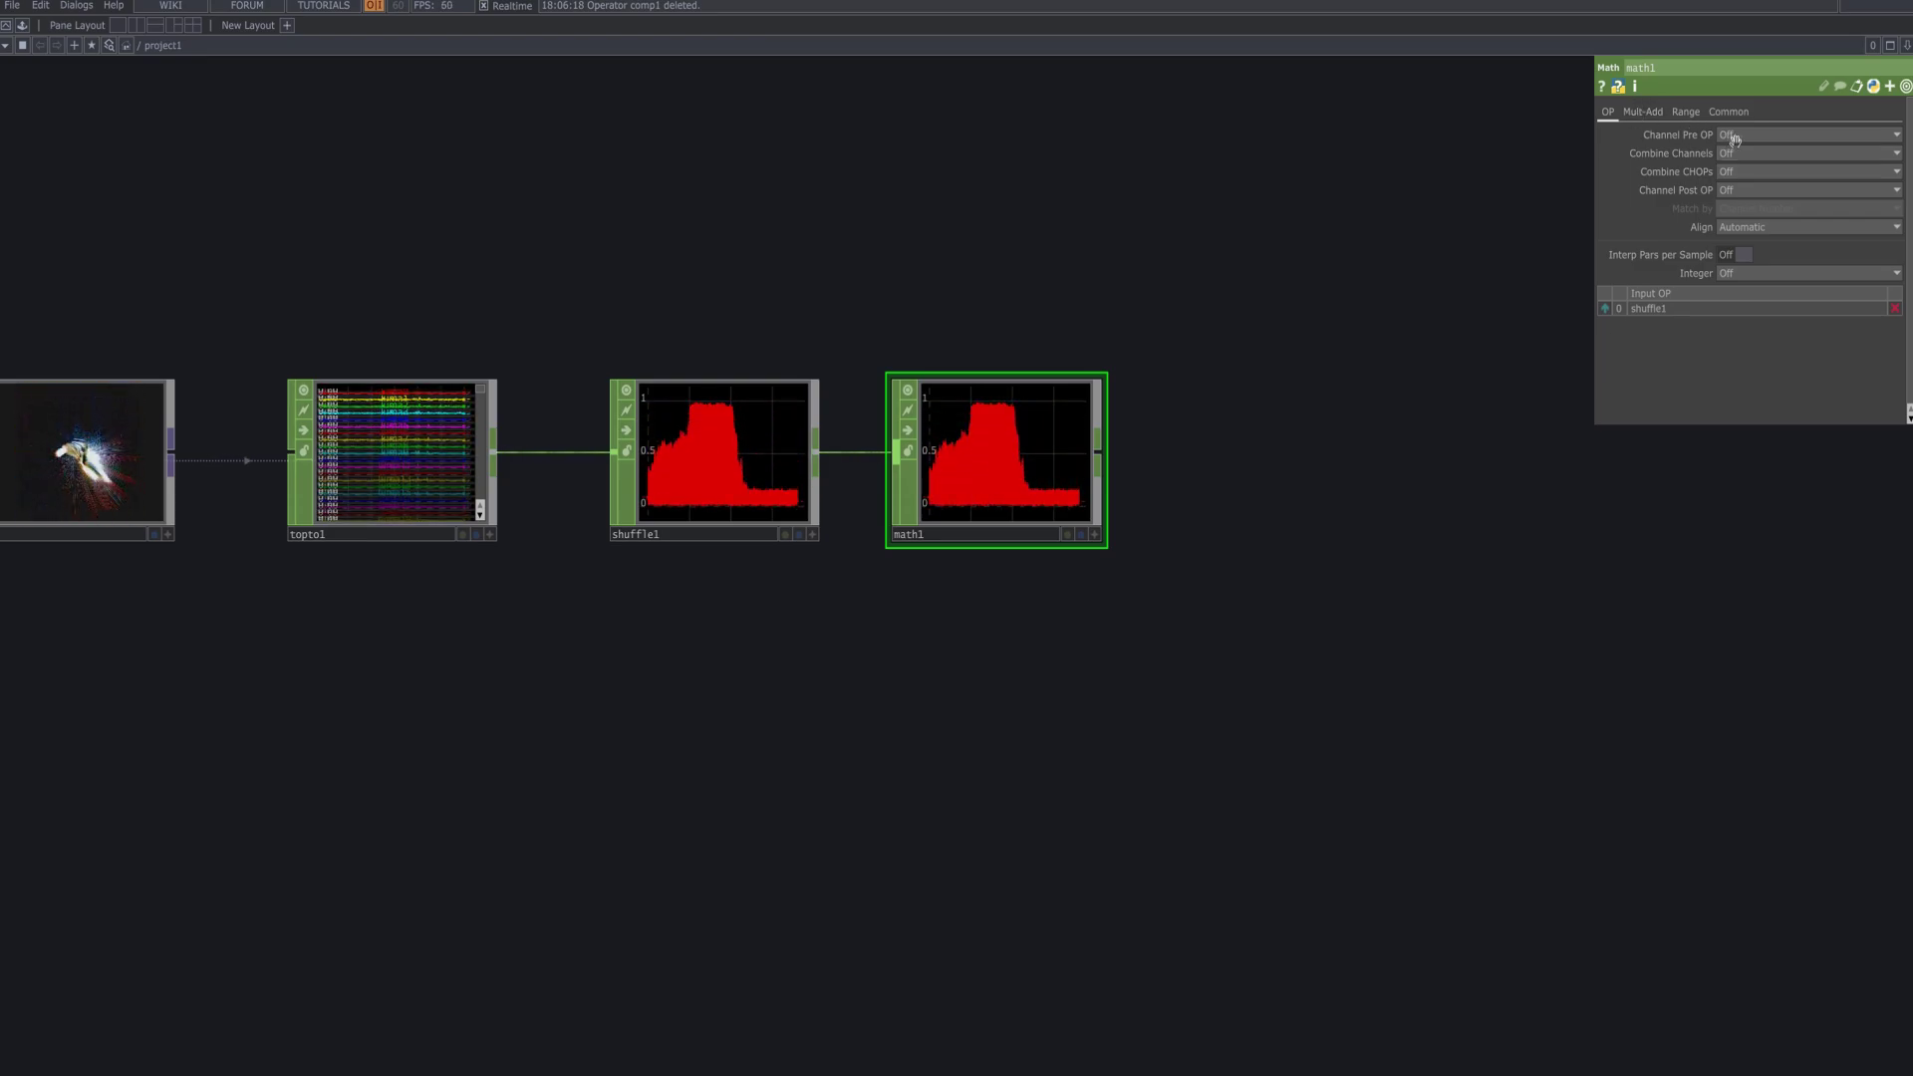
click(1642, 111)
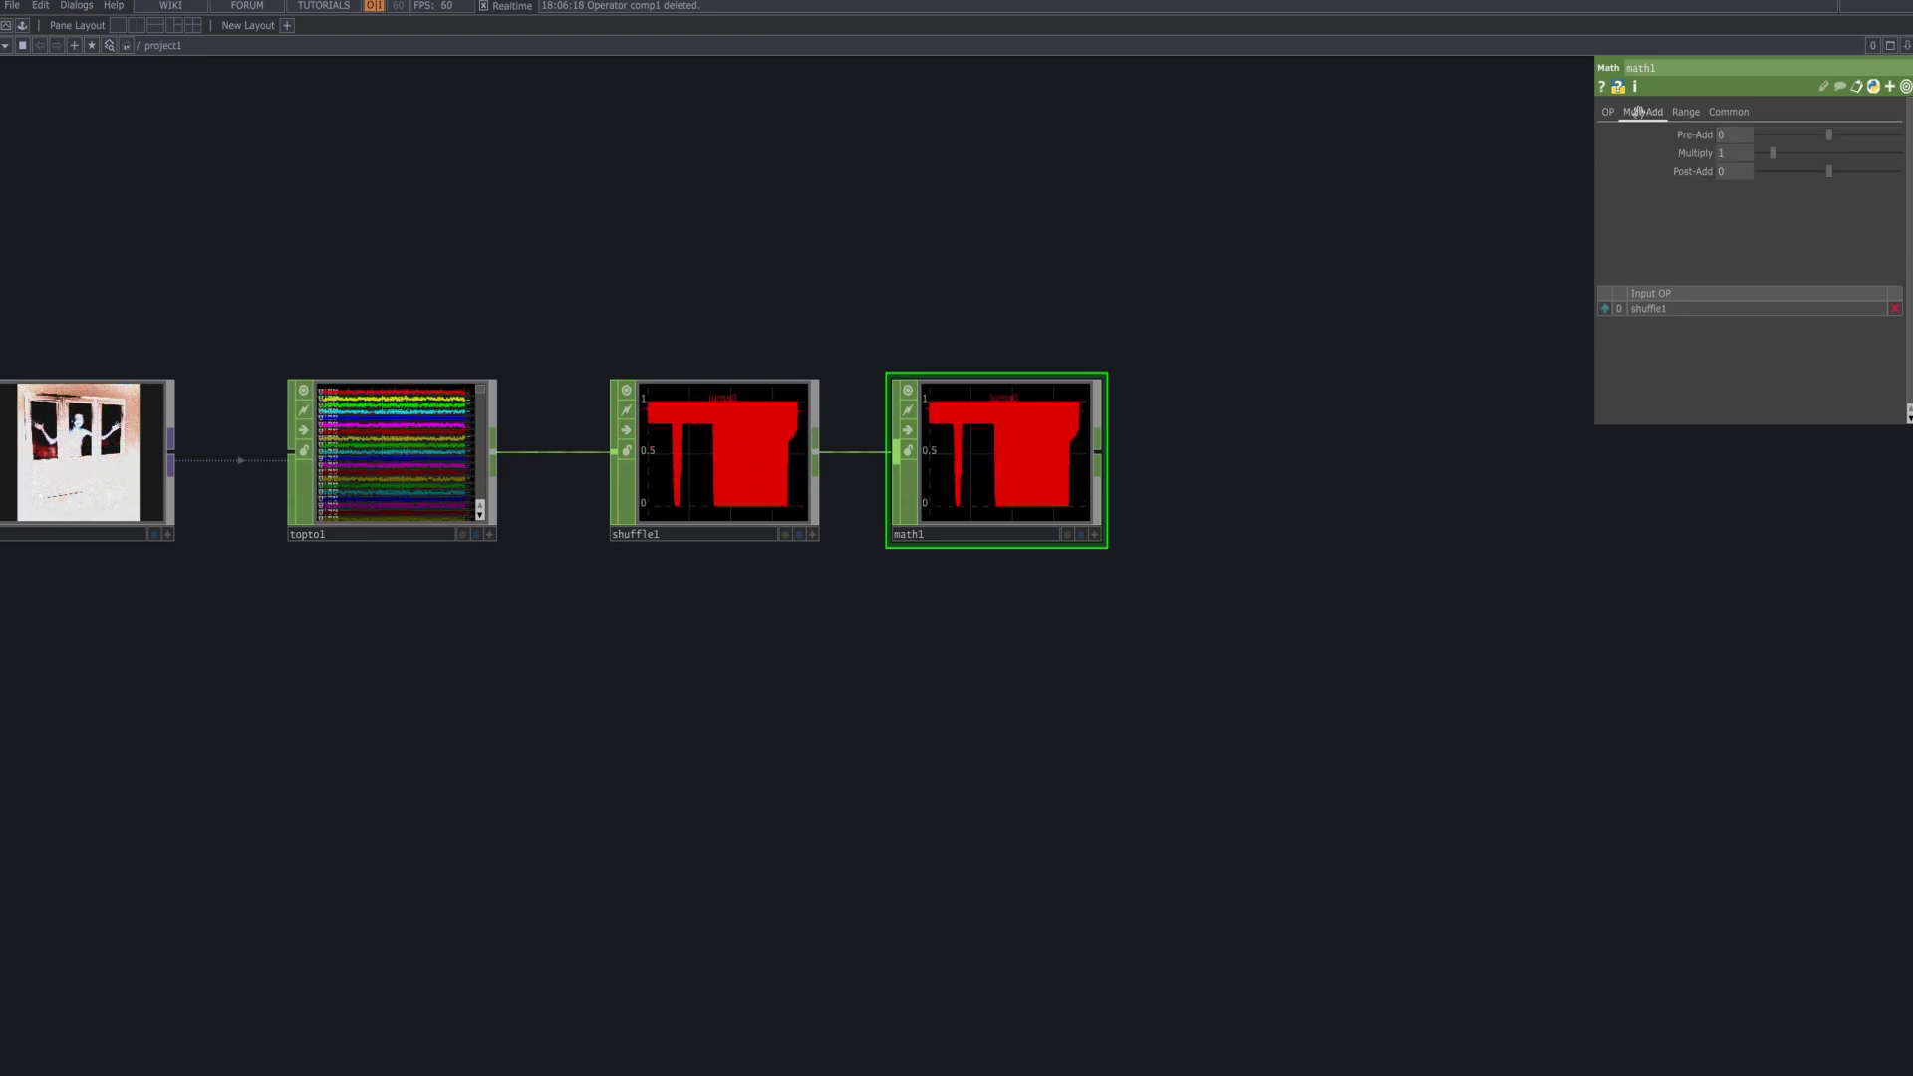
drag(1819, 138, 1744, 154)
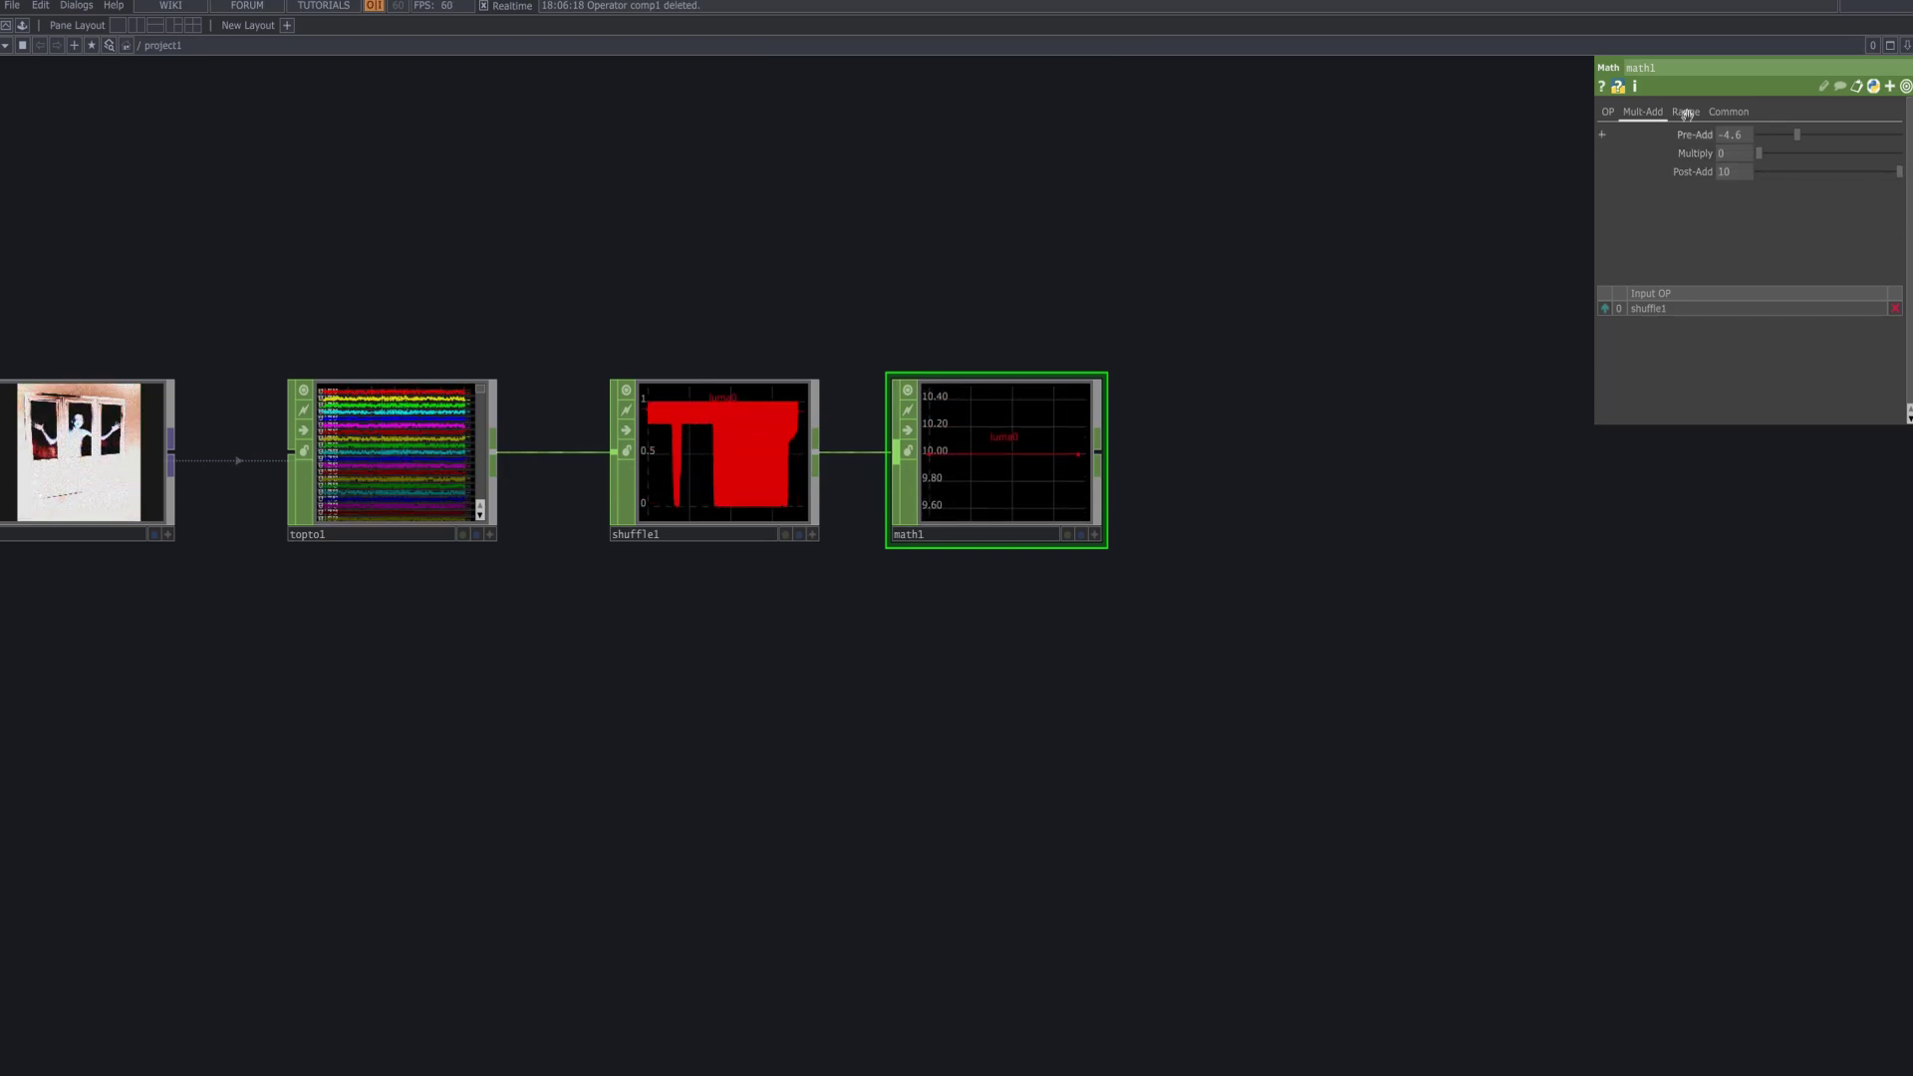
click(1738, 113)
click(1686, 111)
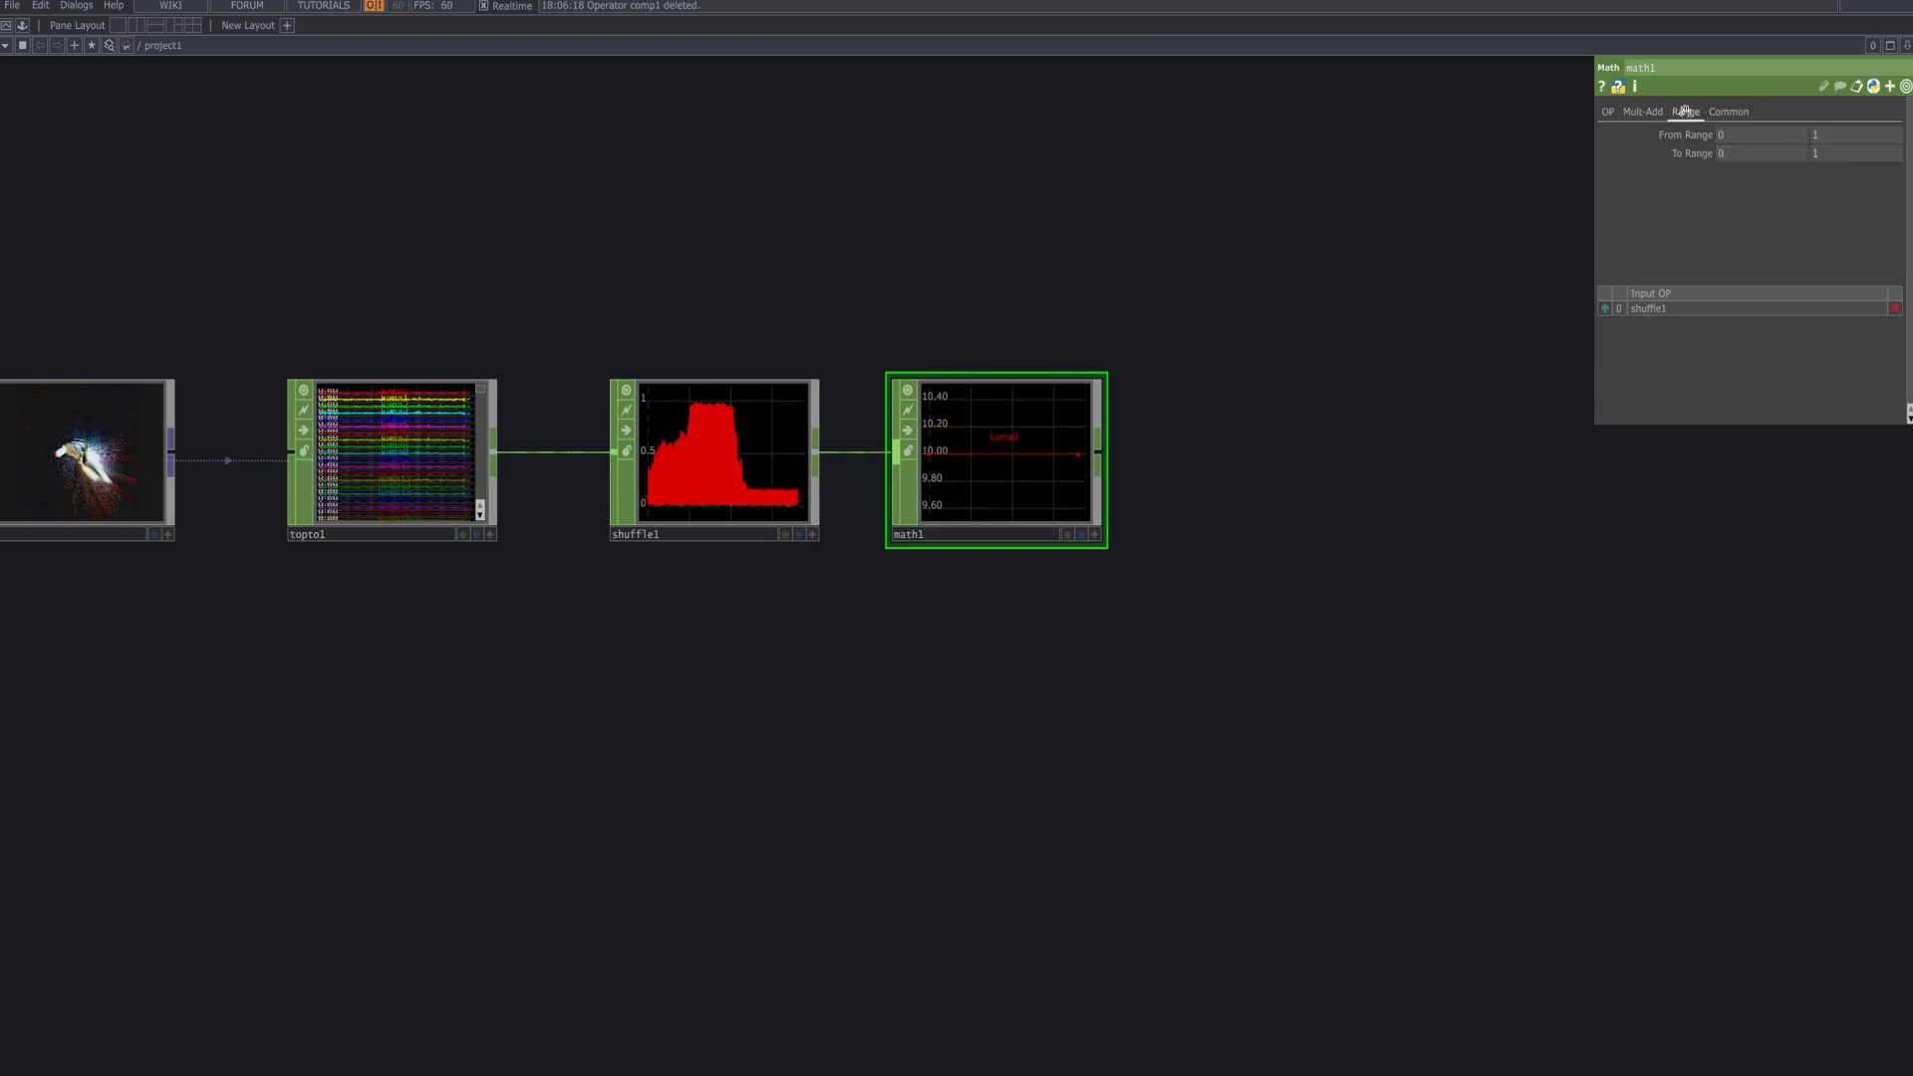
- Add a Merge CHOP fed by the output of math1
scroll(1193, 516, down, 2)
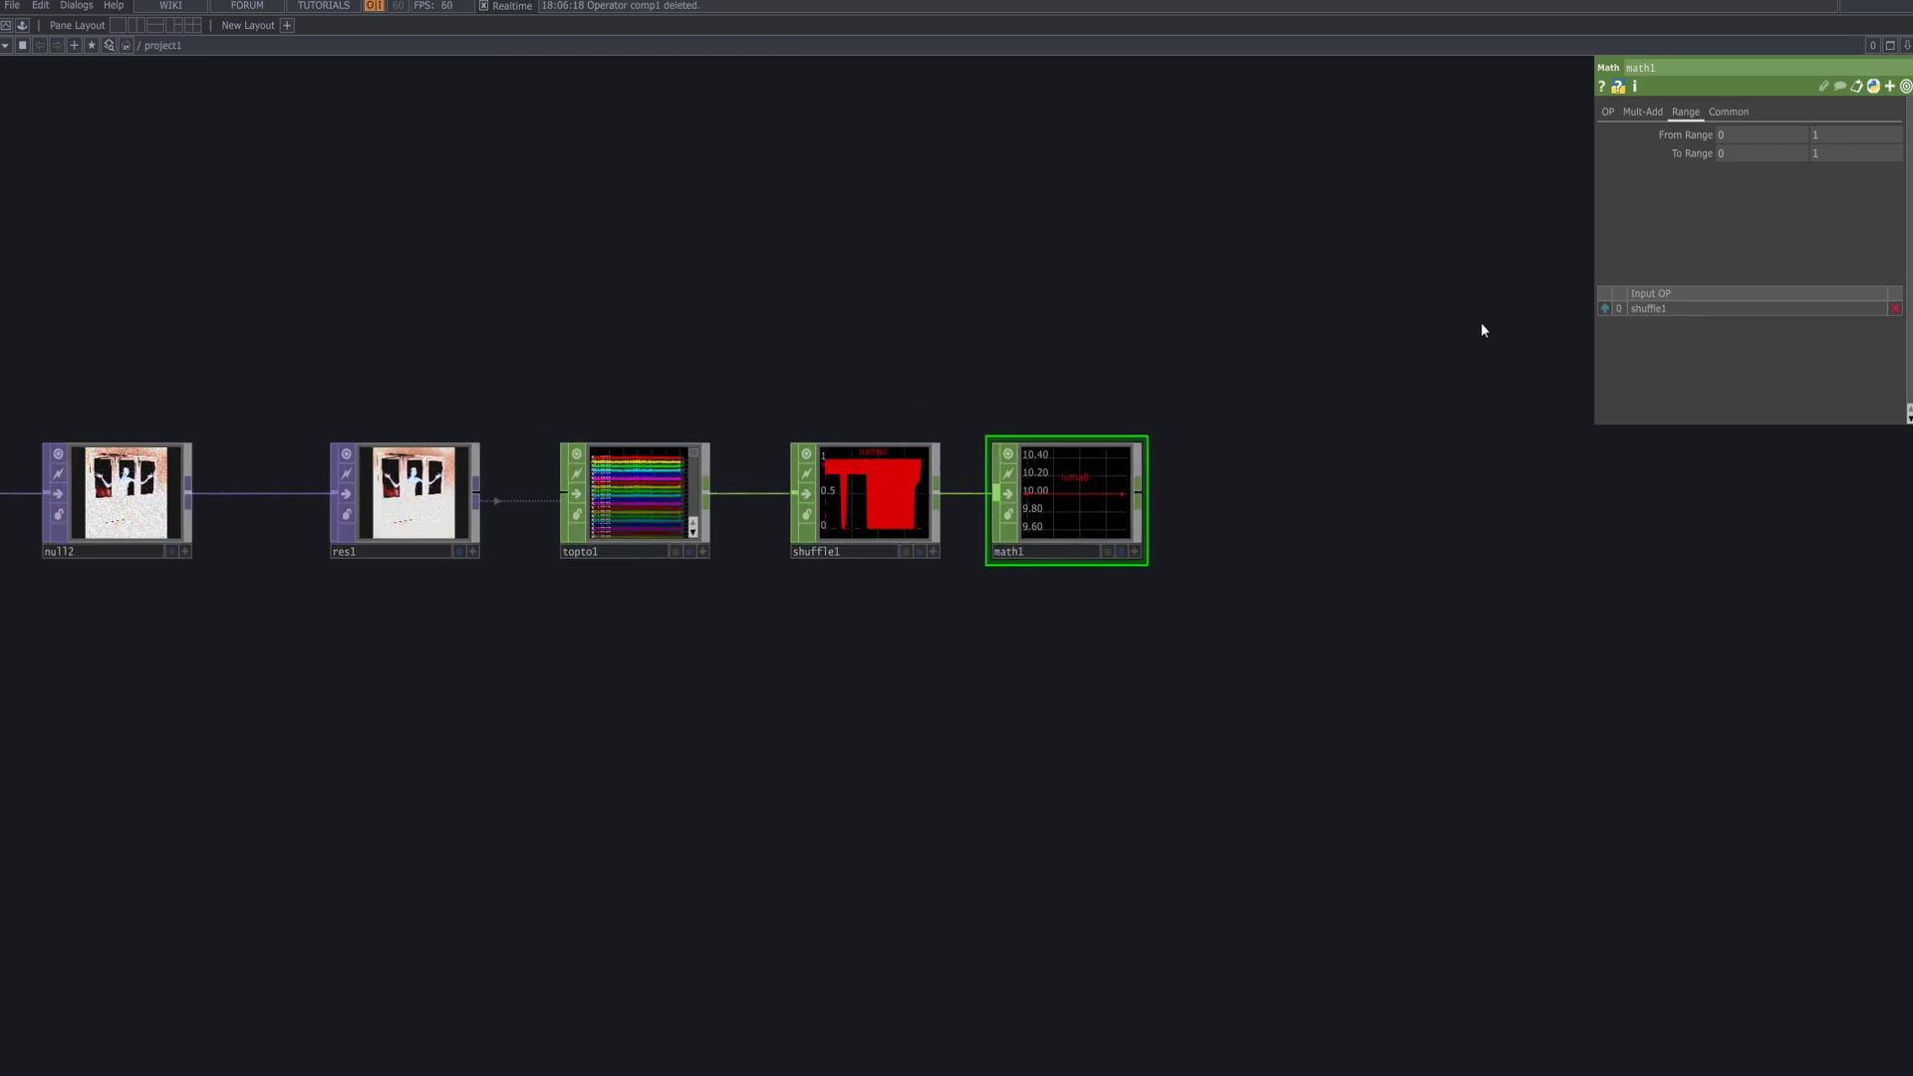
click(1139, 492)
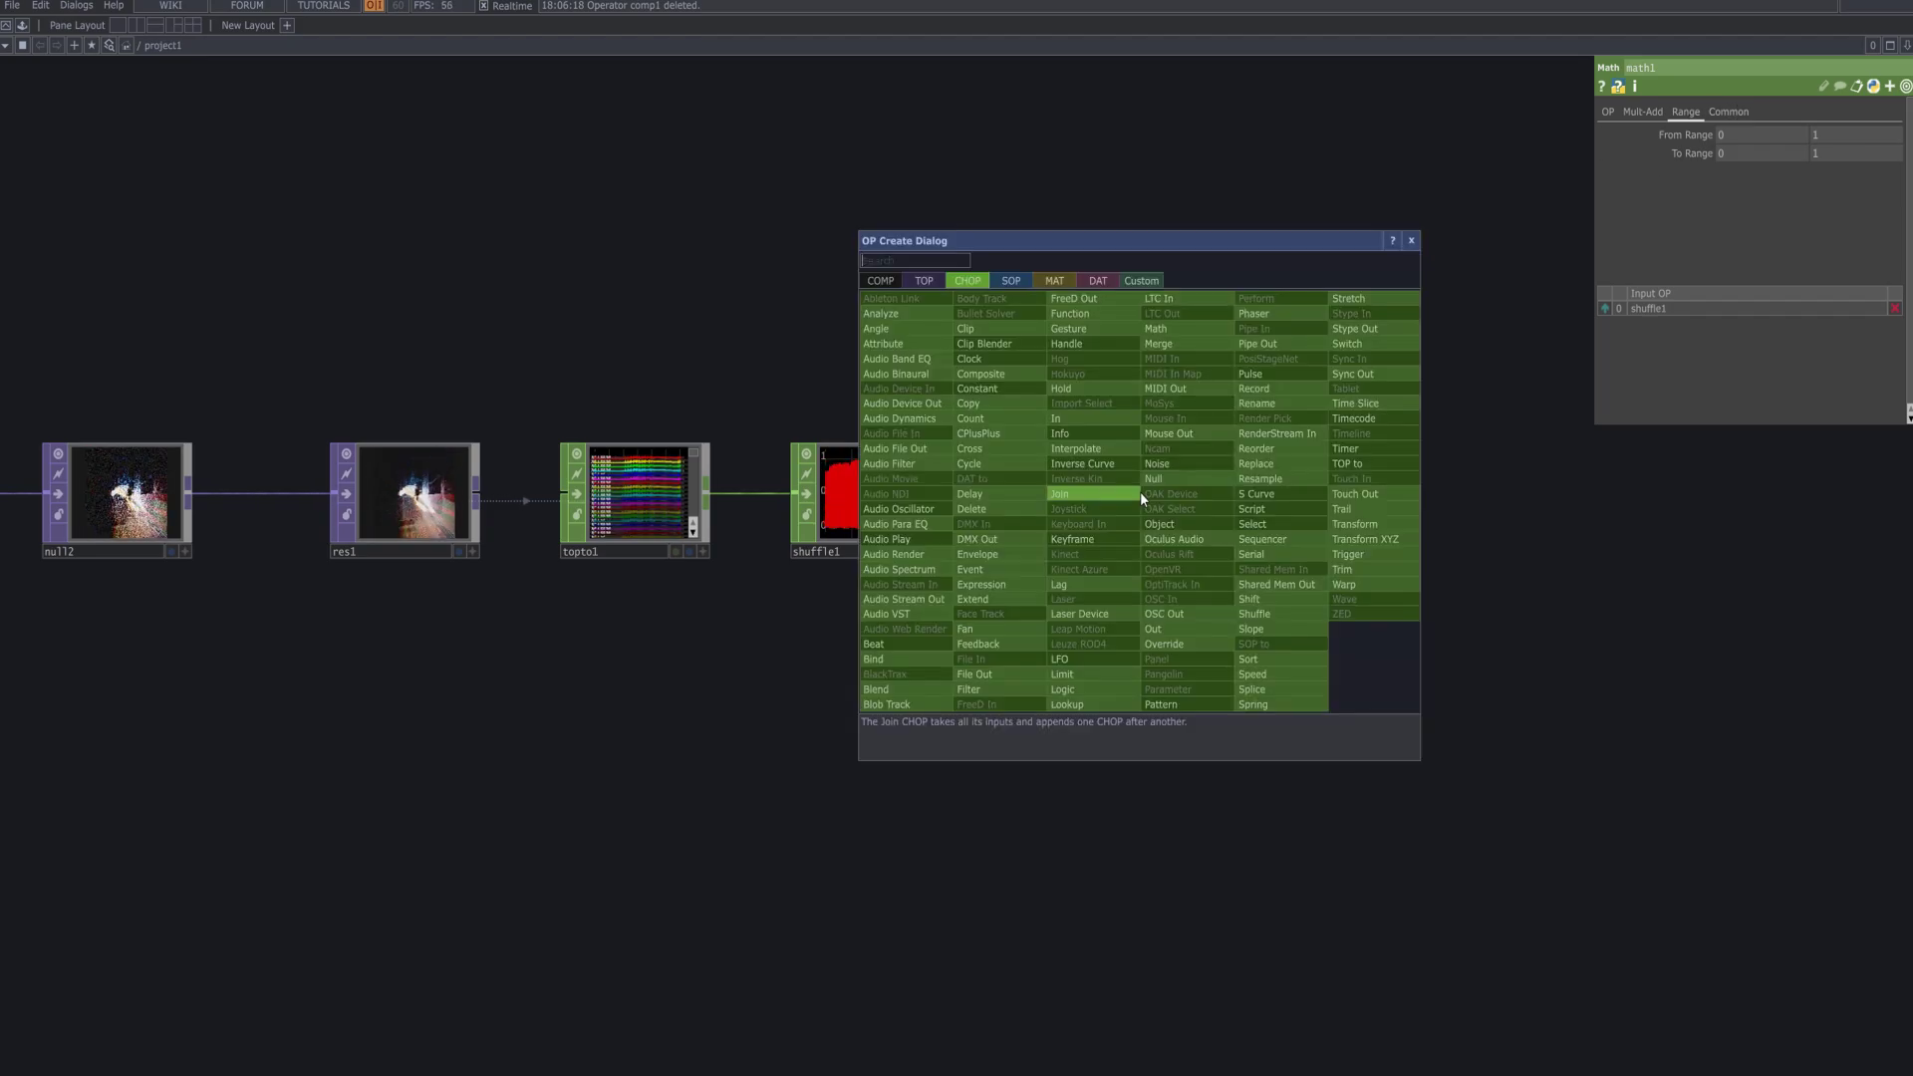
text(m)
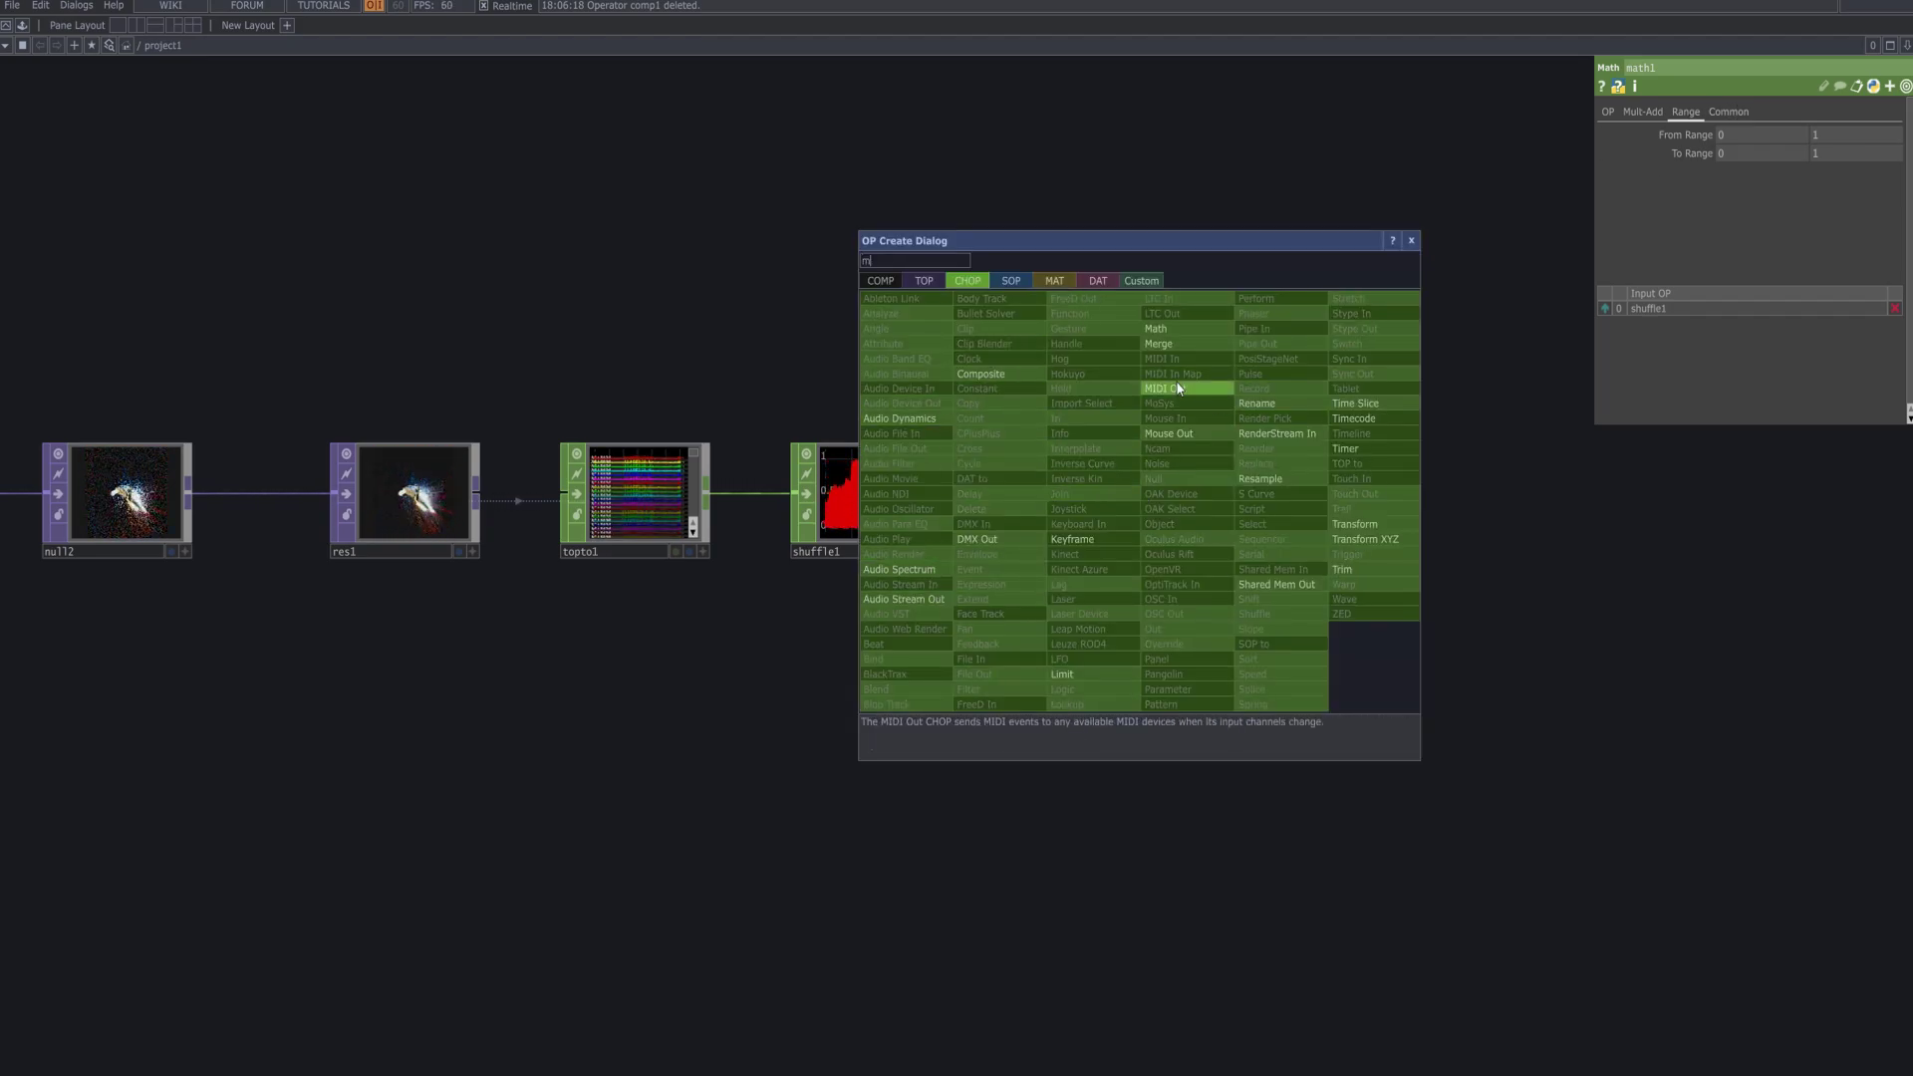
click(1176, 343)
click(1295, 464)
drag(1511, 528, 1269, 561)
drag(1064, 490, 1092, 522)
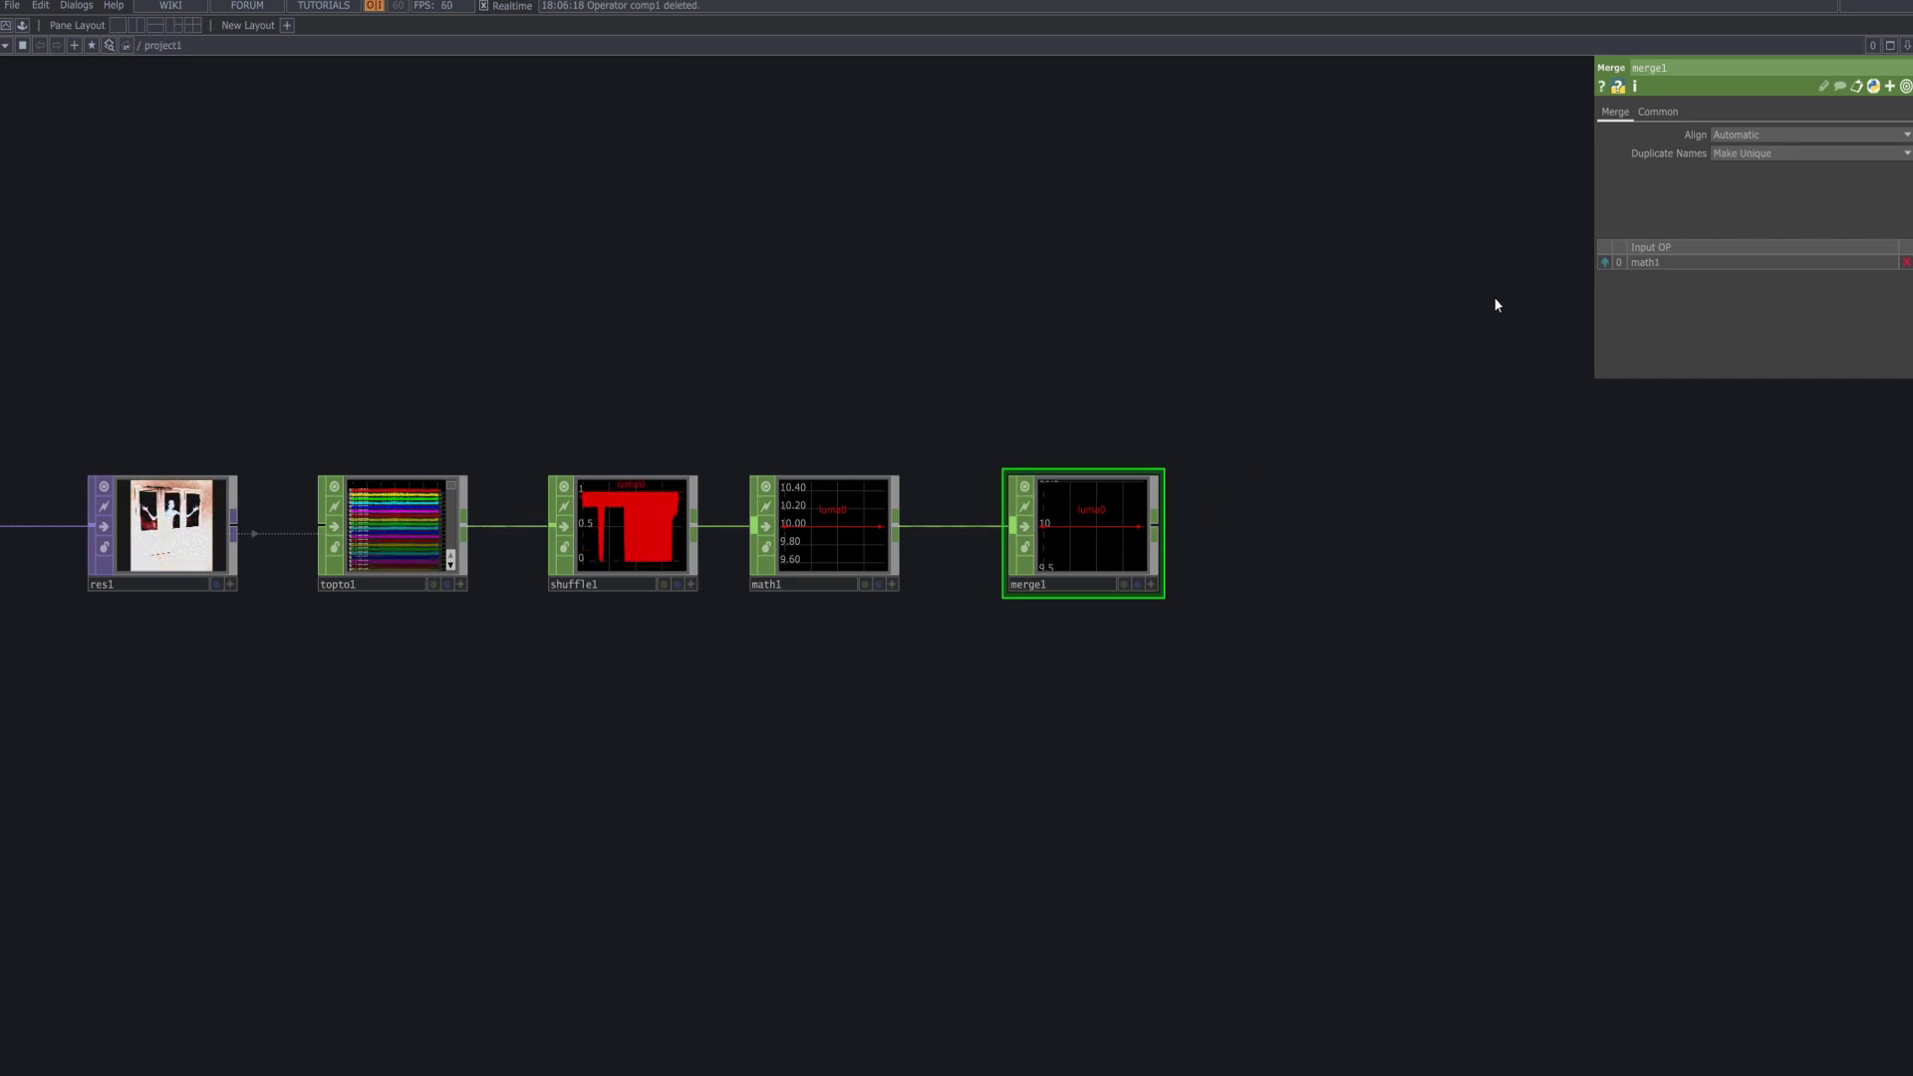
- Wire shuffle1 into merge1 and reorder the inputs so shuffle1 comes before math1
click(1649, 114)
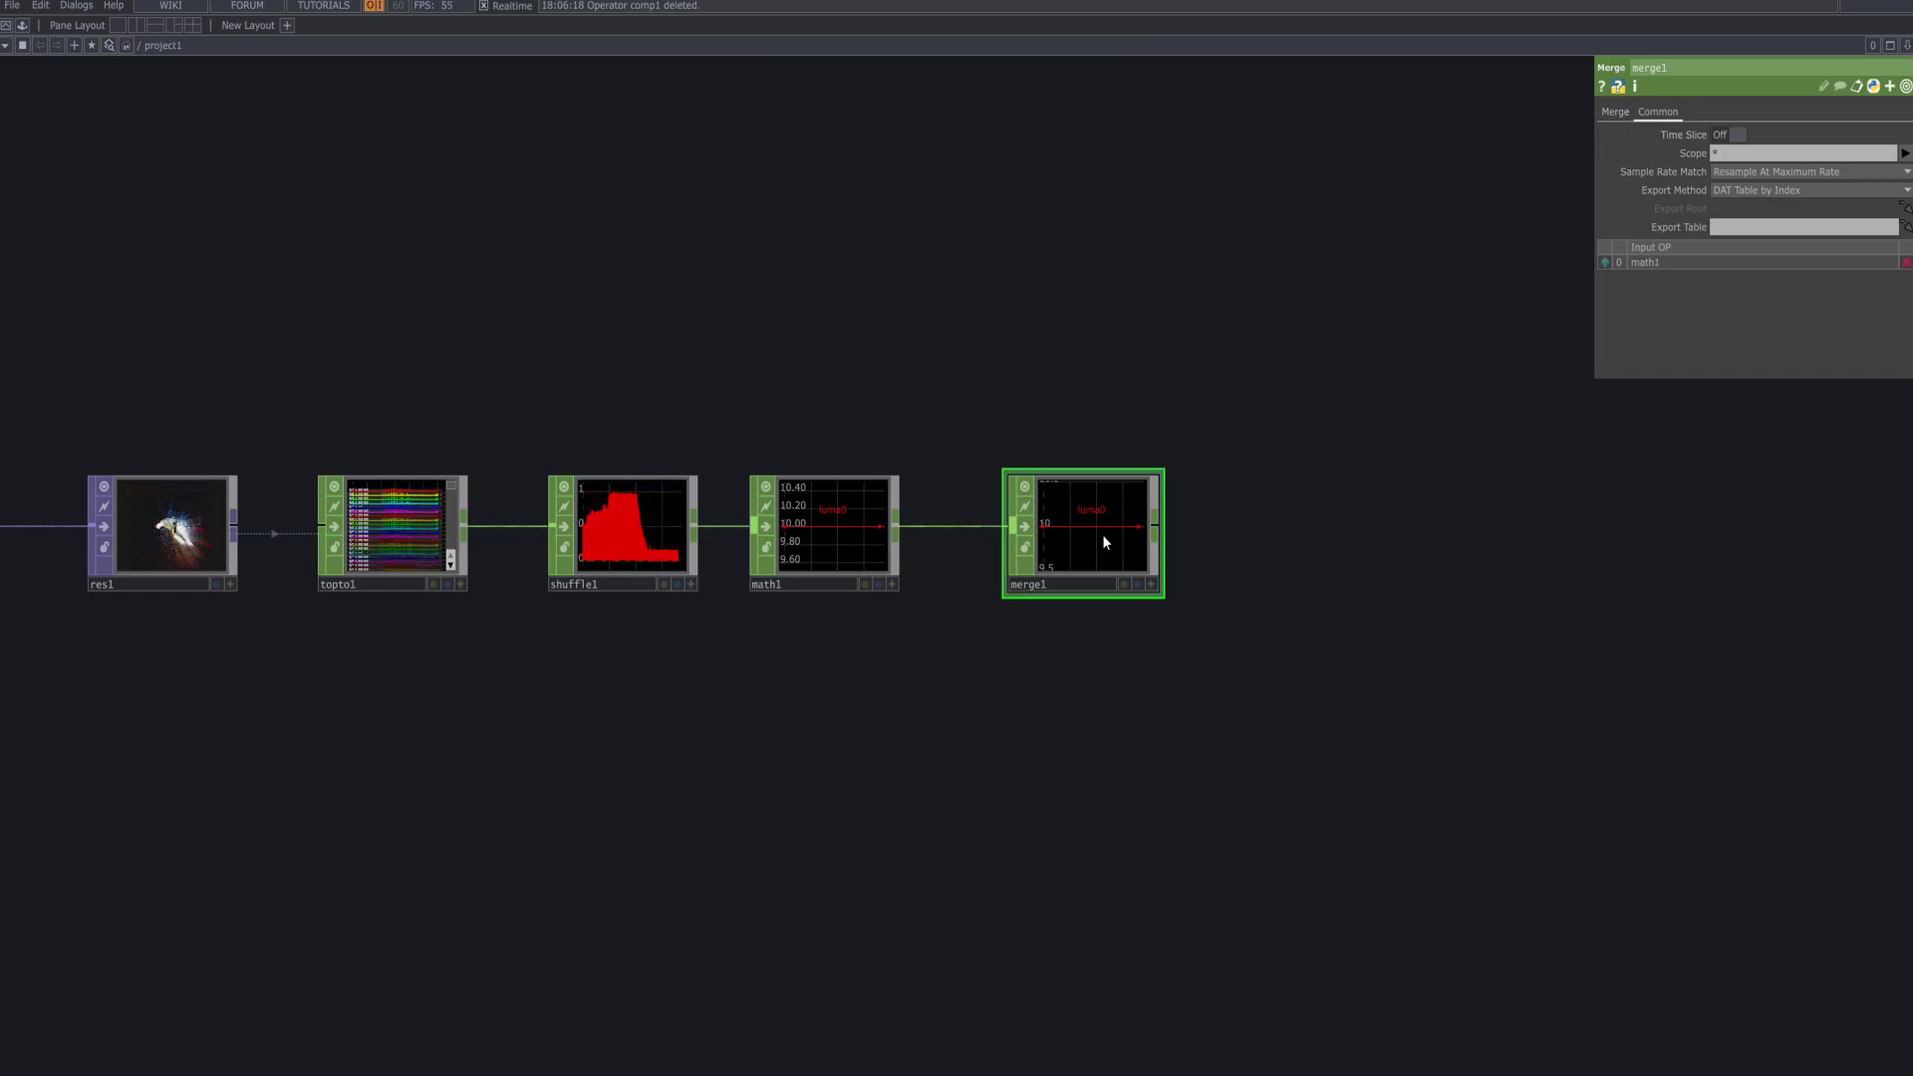
drag(1103, 536, 1161, 375)
drag(1184, 601, 1174, 679)
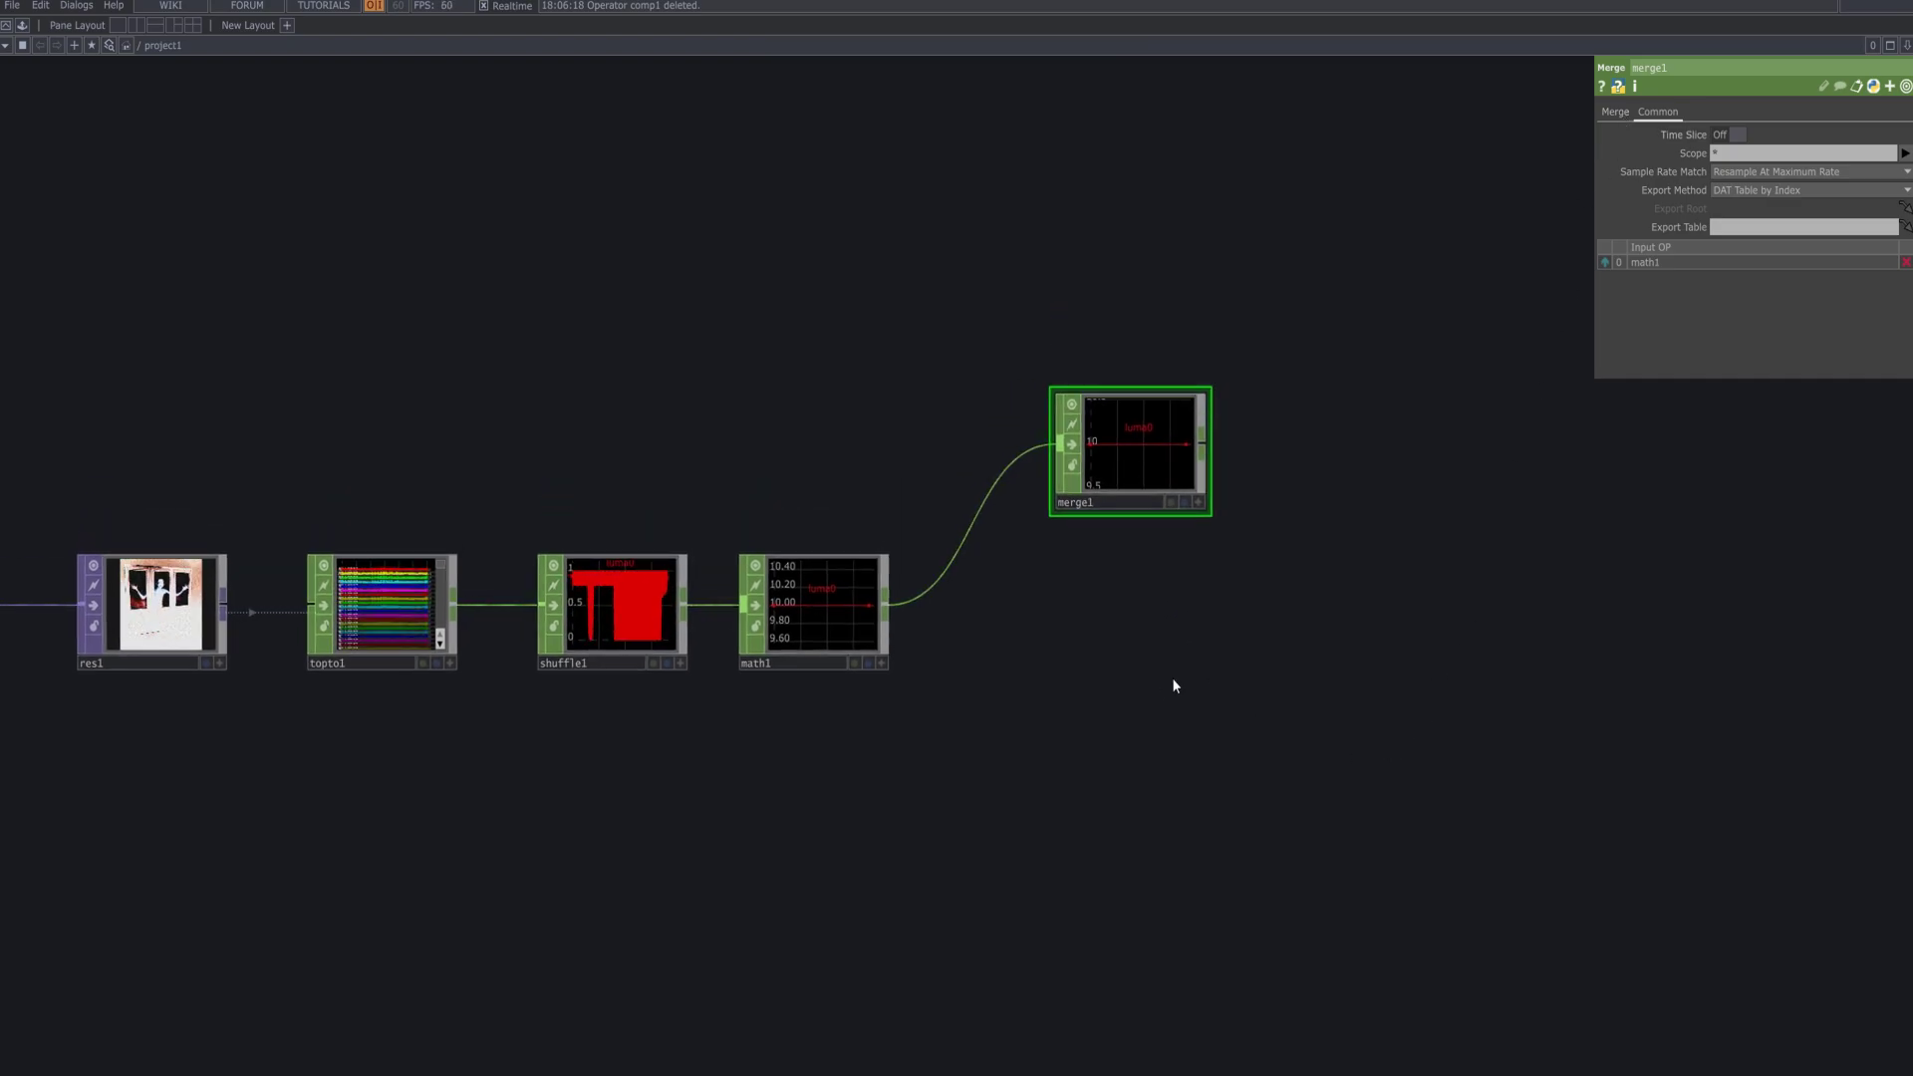
drag(737, 564, 1160, 481)
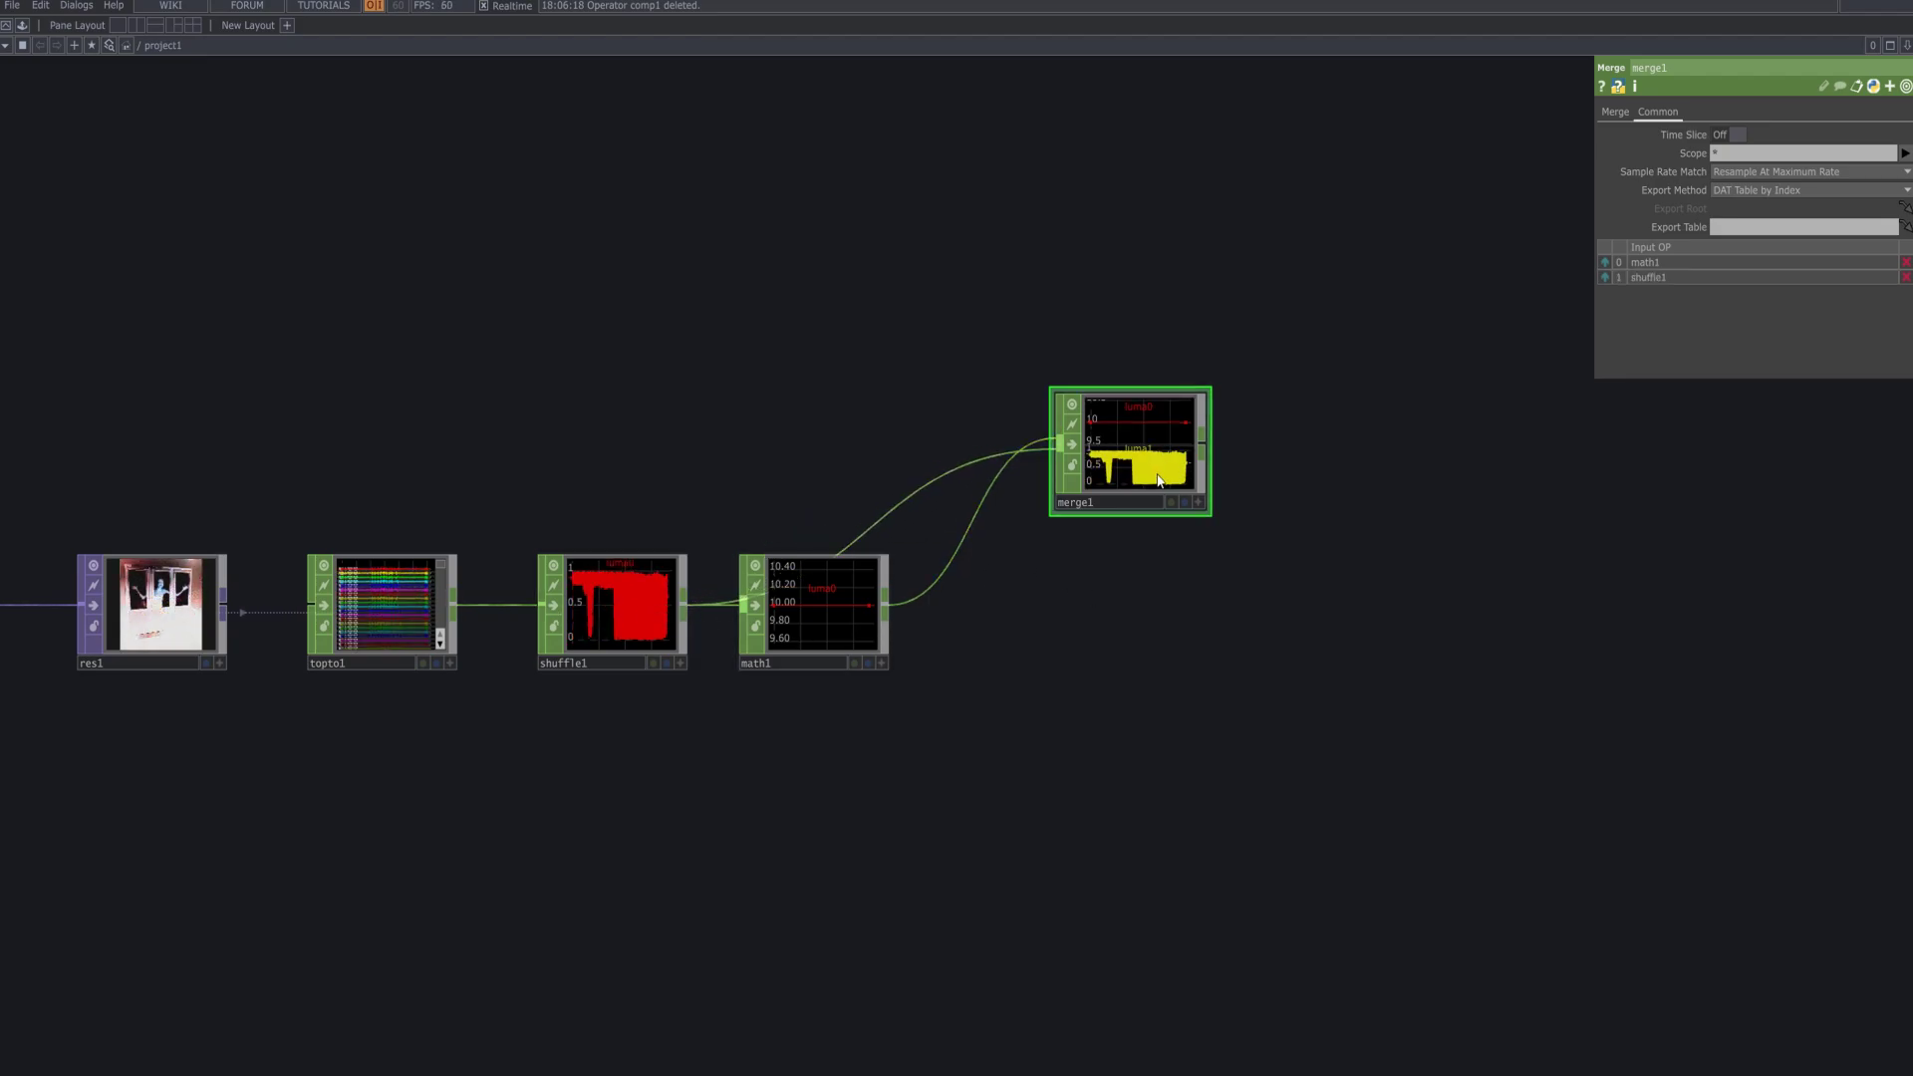
click(1604, 277)
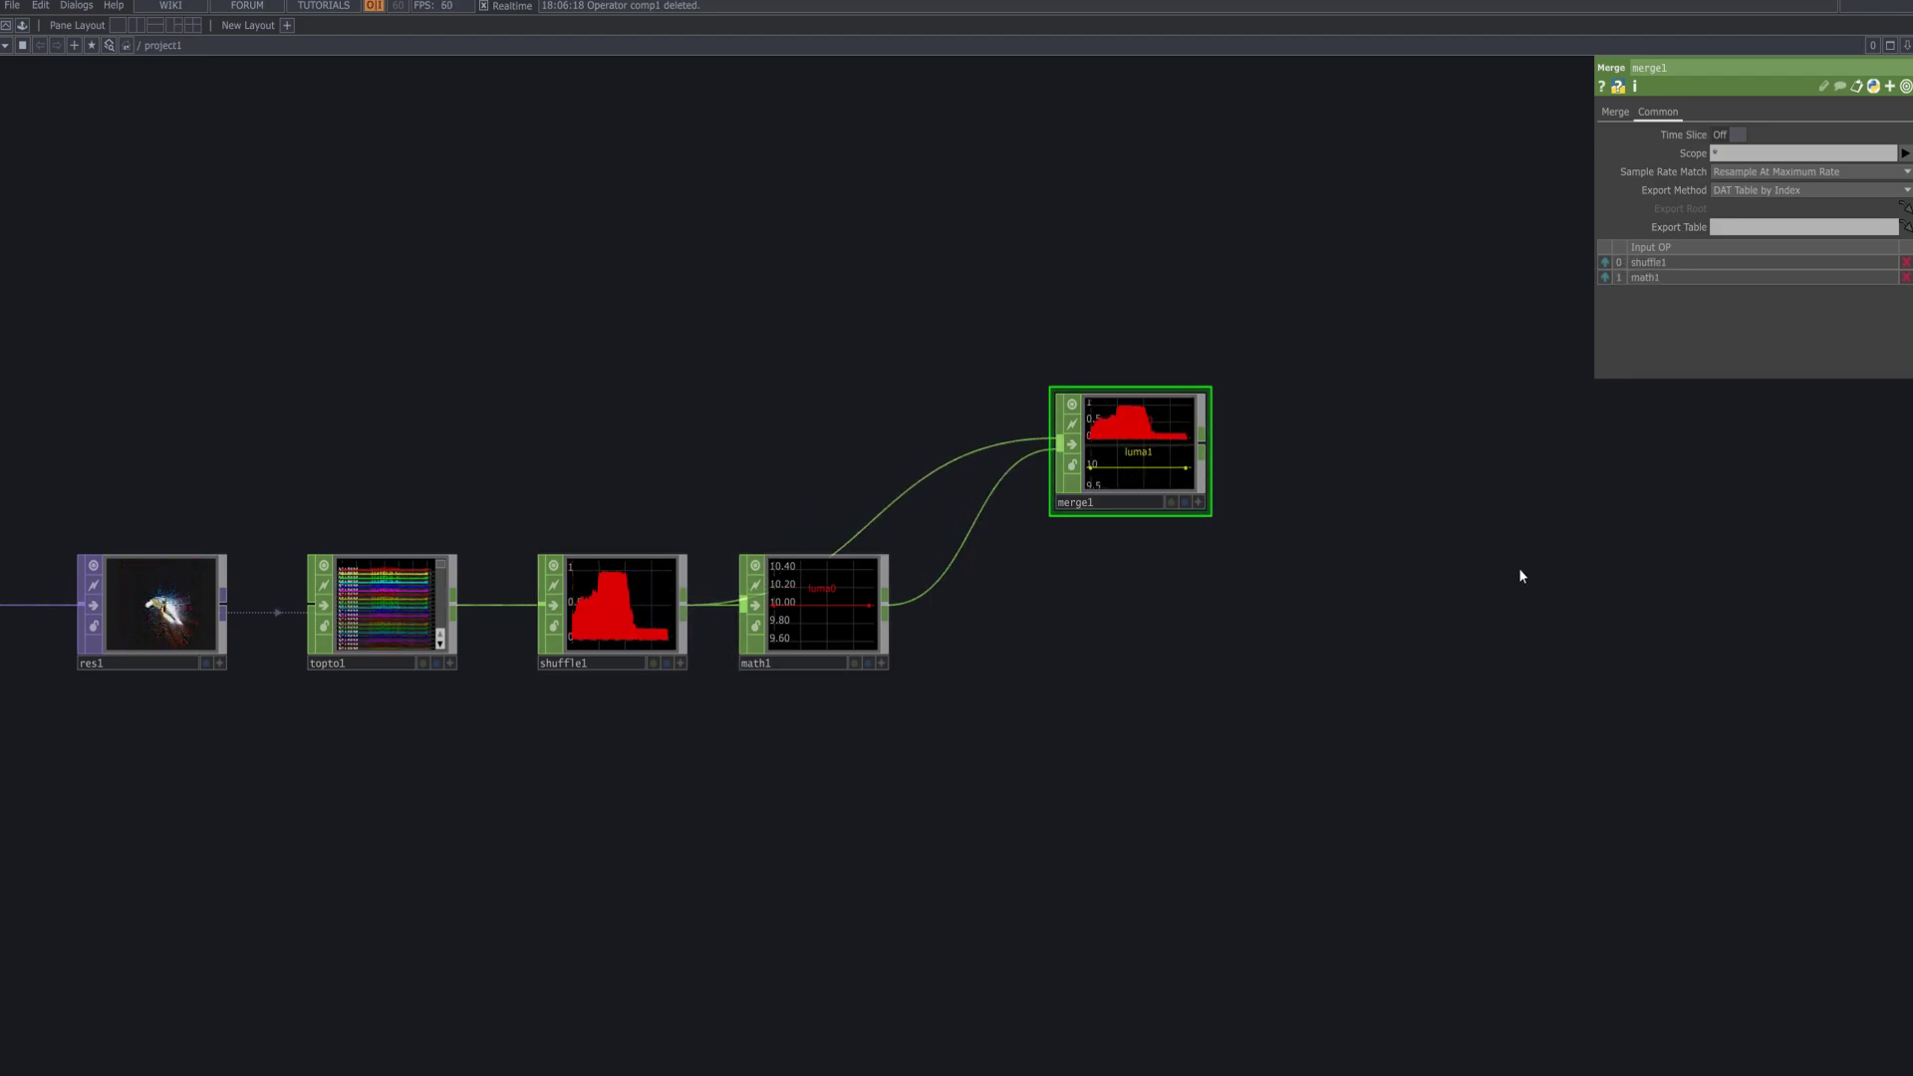
- Rearrange the network by moving math1 and merge1 further away from shuffle1
drag(1519, 596, 1526, 641)
drag(1150, 495, 1150, 303)
drag(831, 650, 1005, 650)
drag(1138, 324, 1281, 323)
drag(1285, 538, 1560, 650)
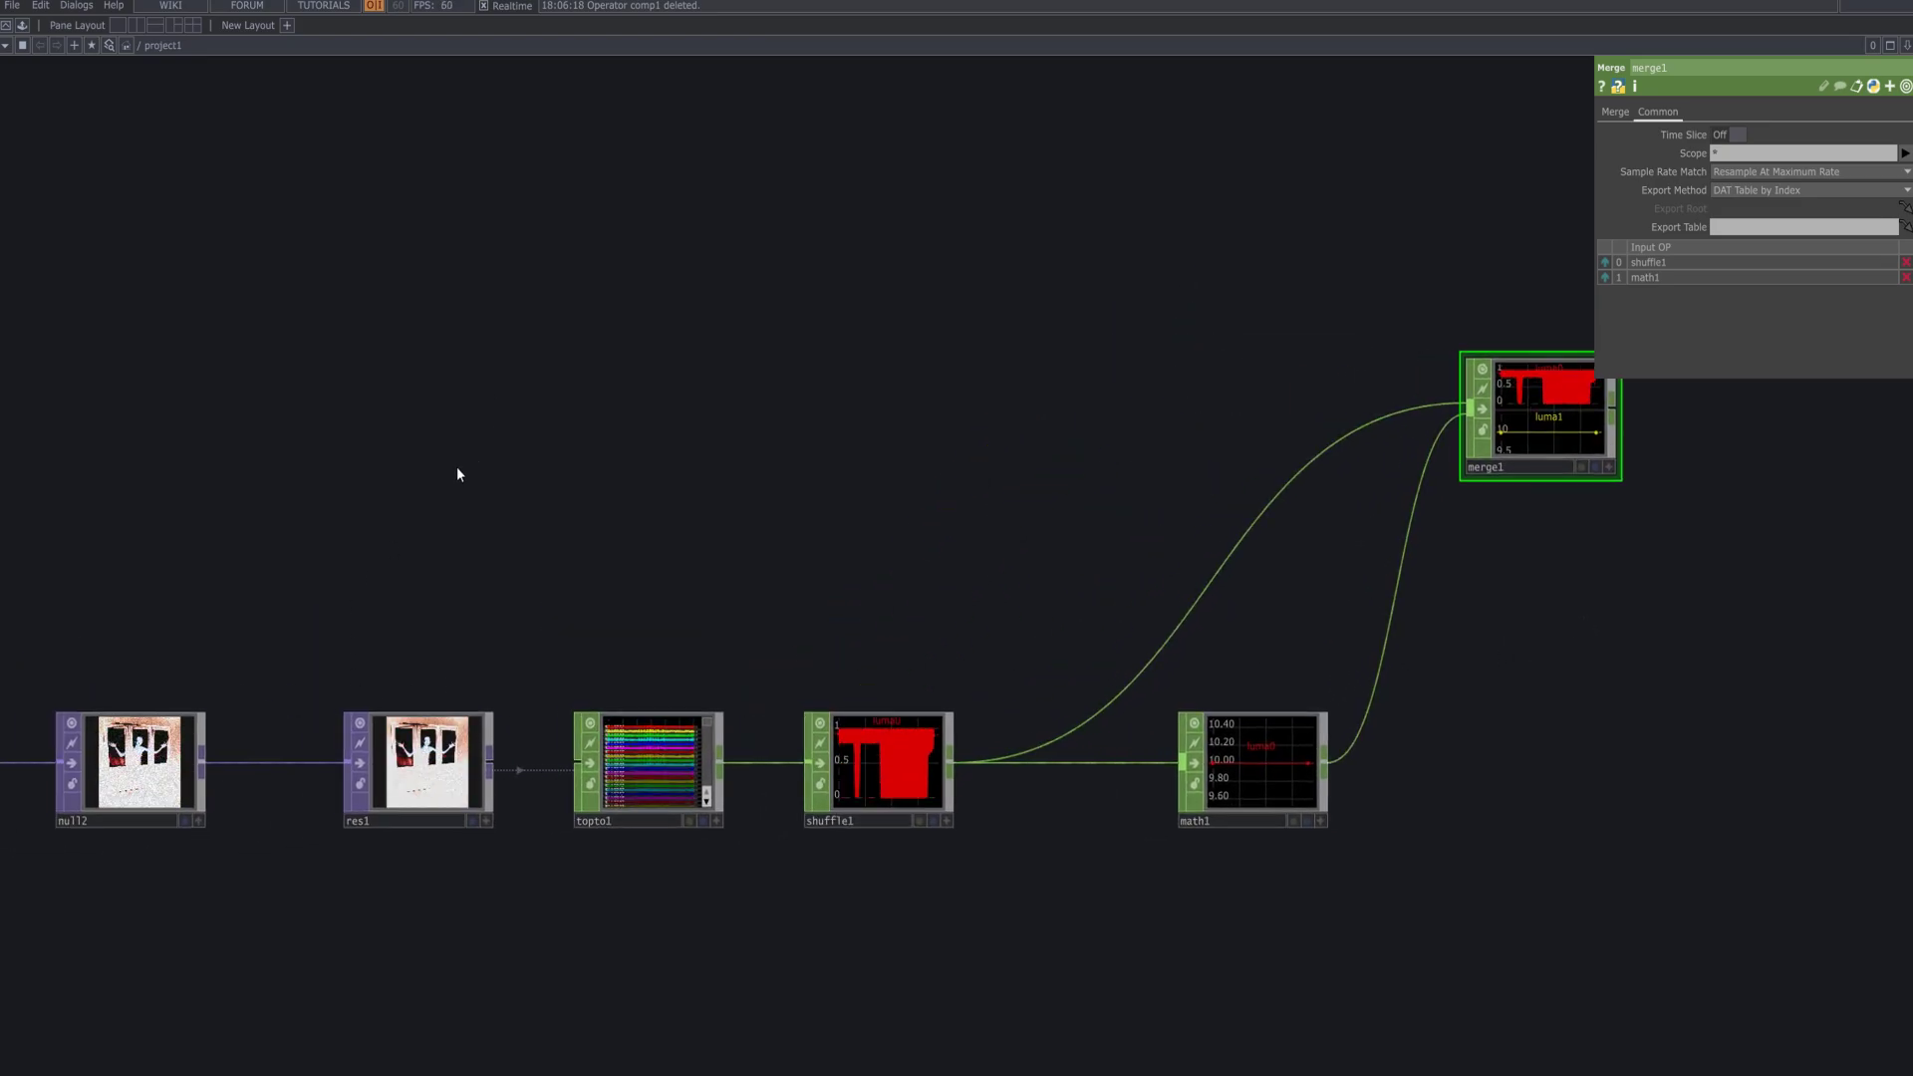
- Add an Info CHOP above res1 and set its Operator to res1
key(Tab)
text(in)
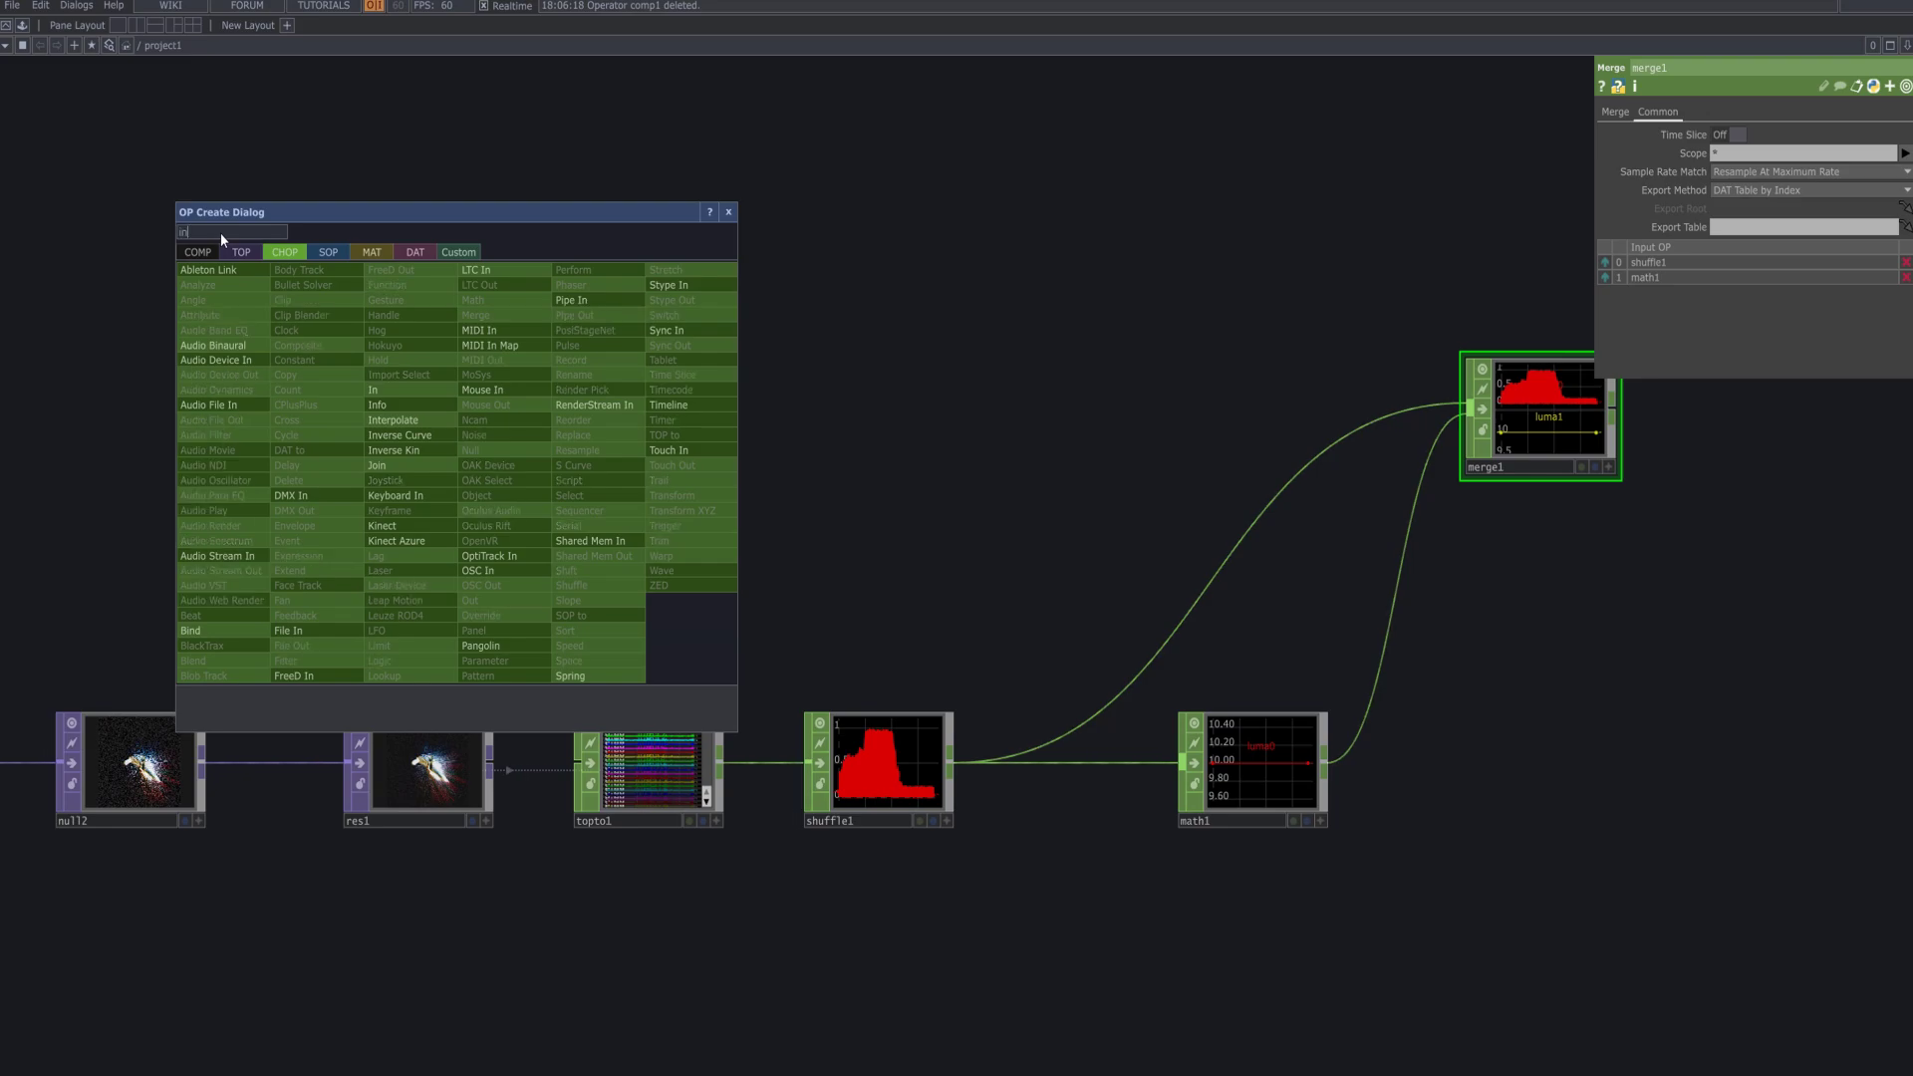
click(386, 407)
click(409, 448)
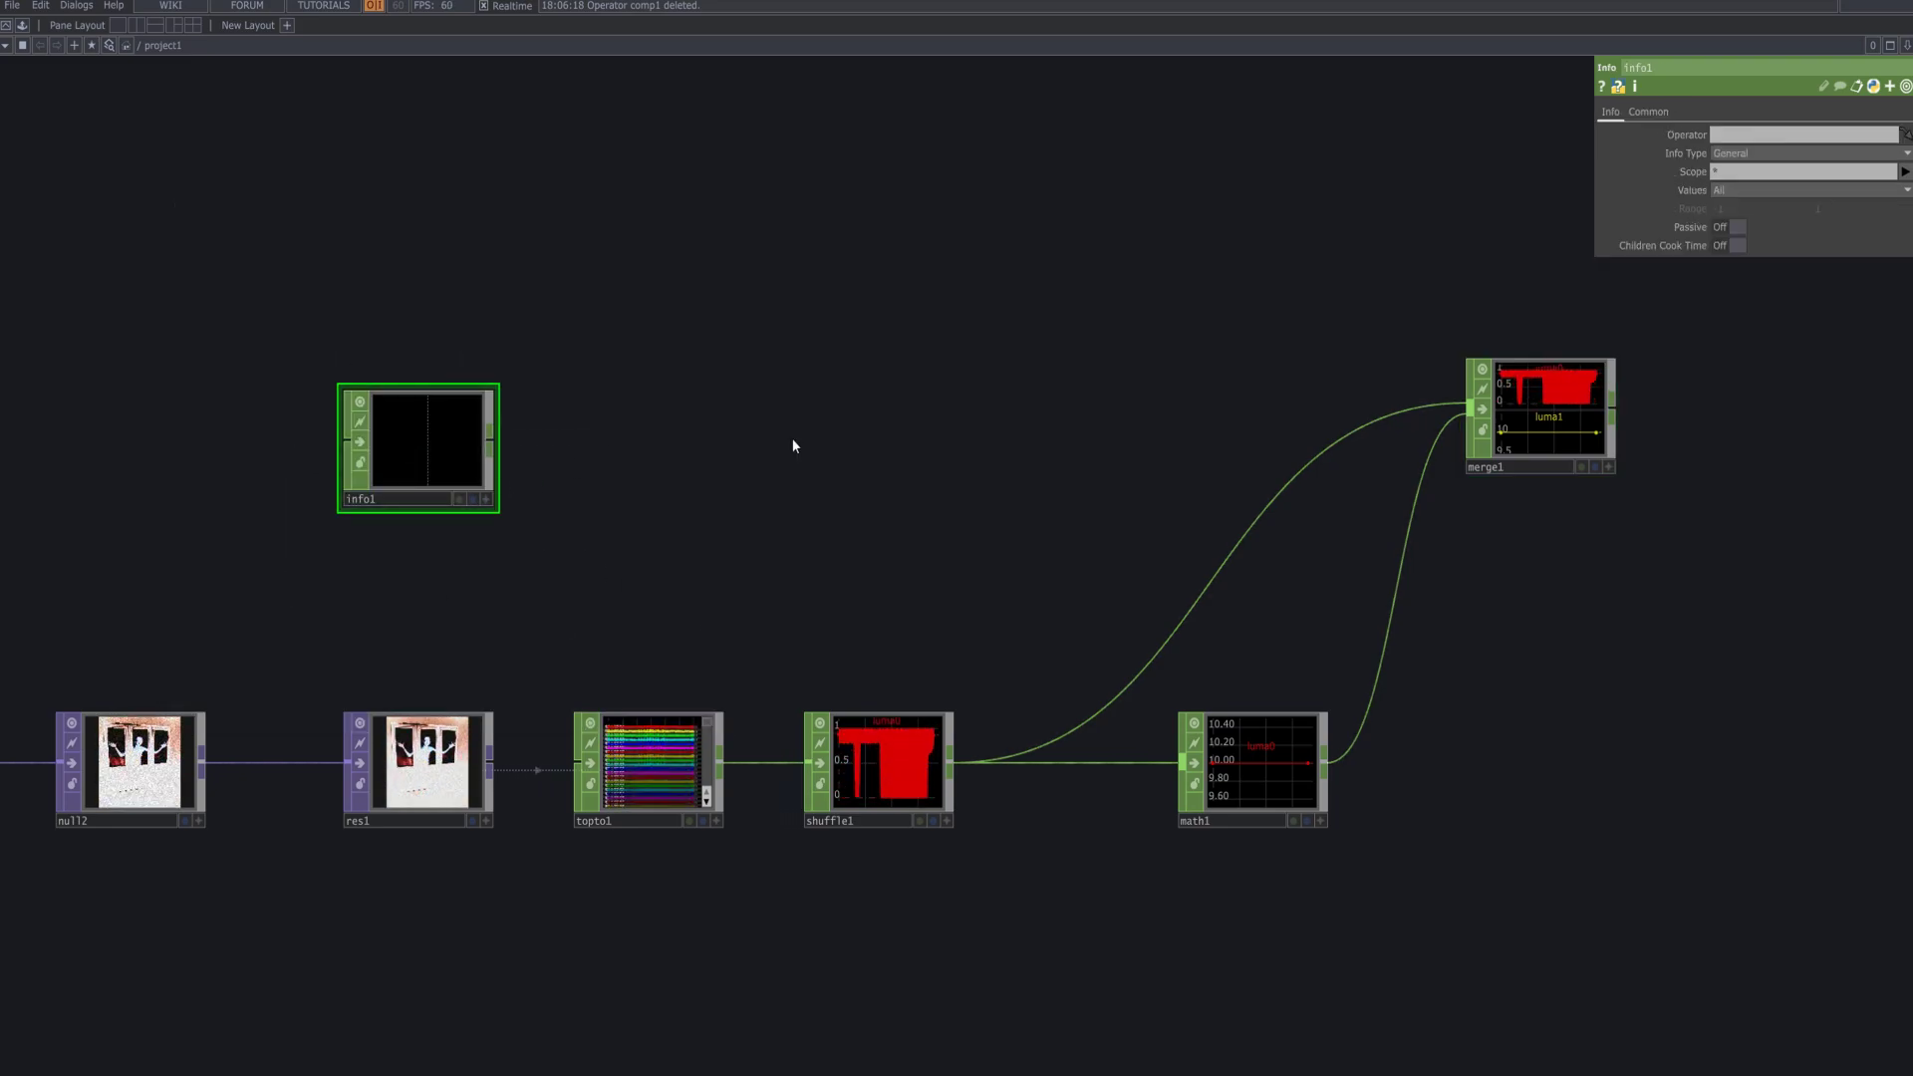
drag(428, 782, 1814, 134)
drag(391, 460, 421, 395)
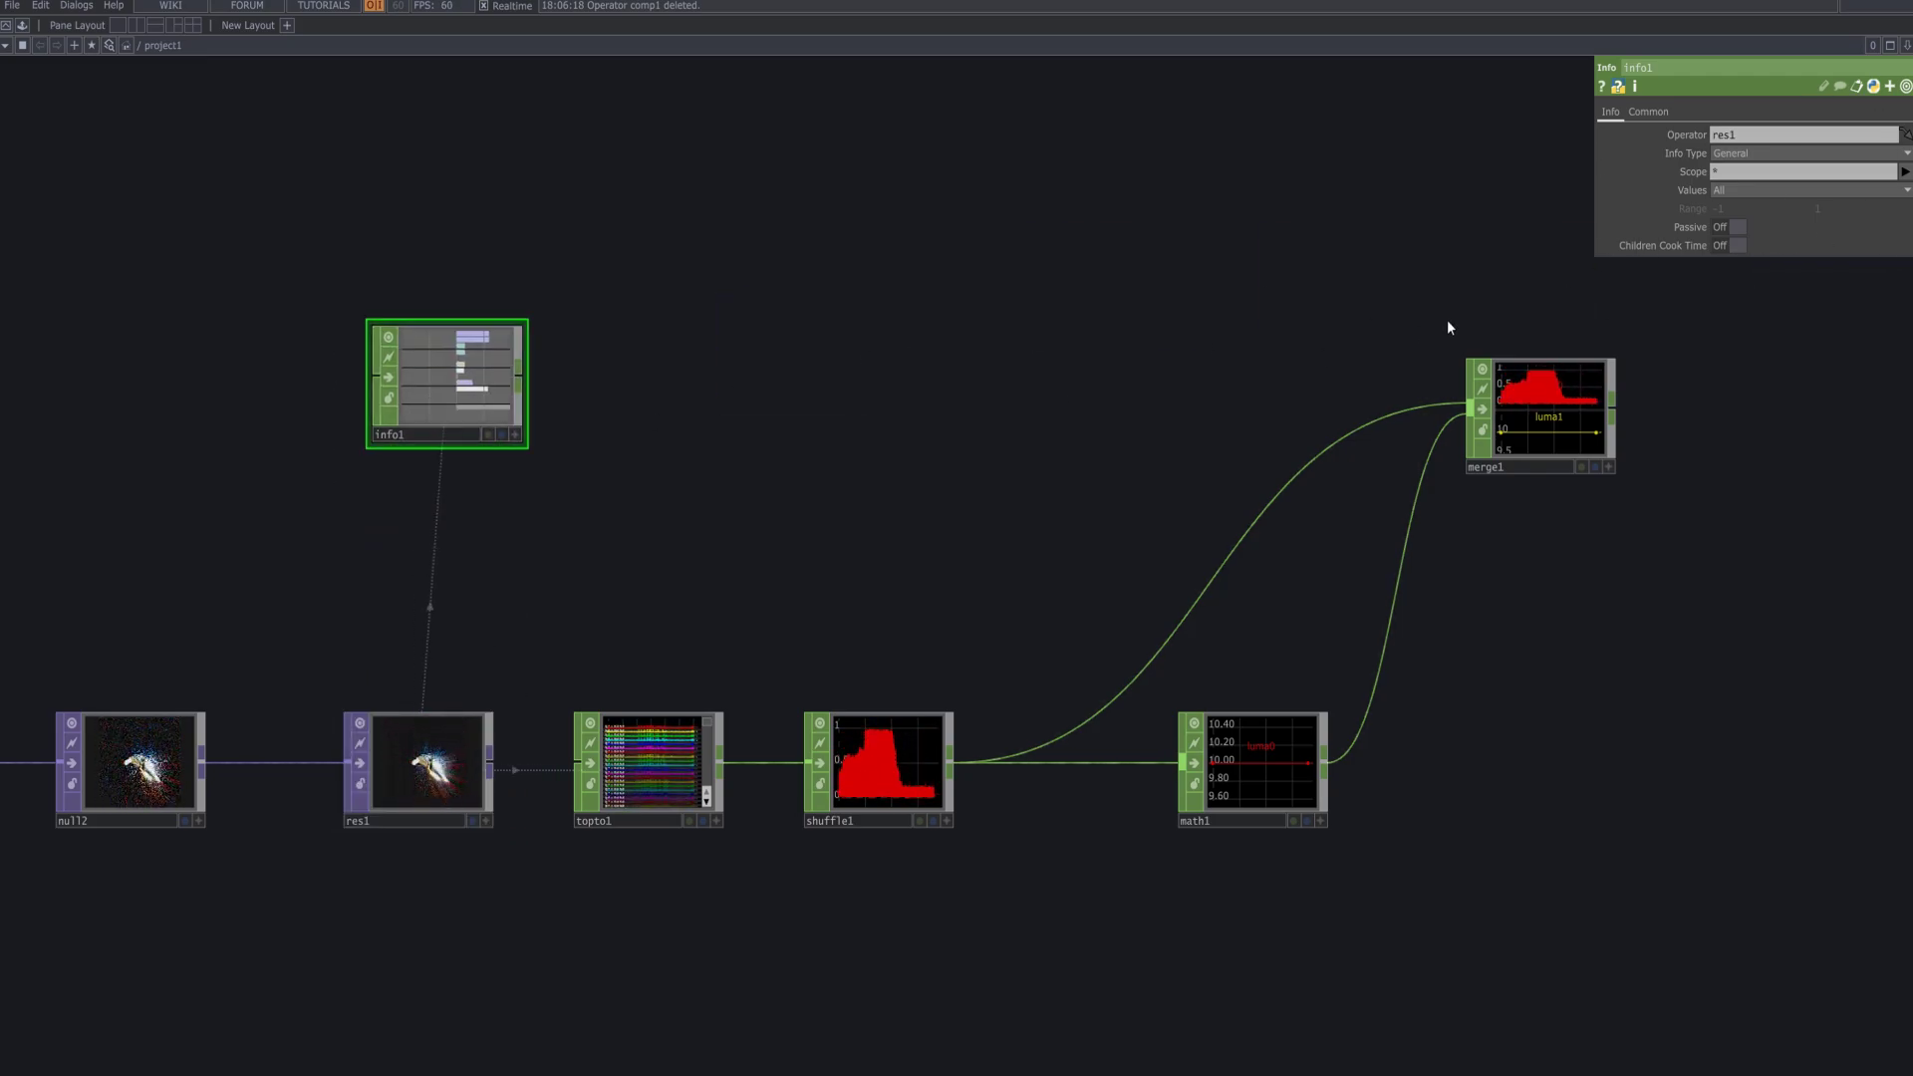
- Set info1's Scope to res* and switch on Children Cook Time
click(1904, 171)
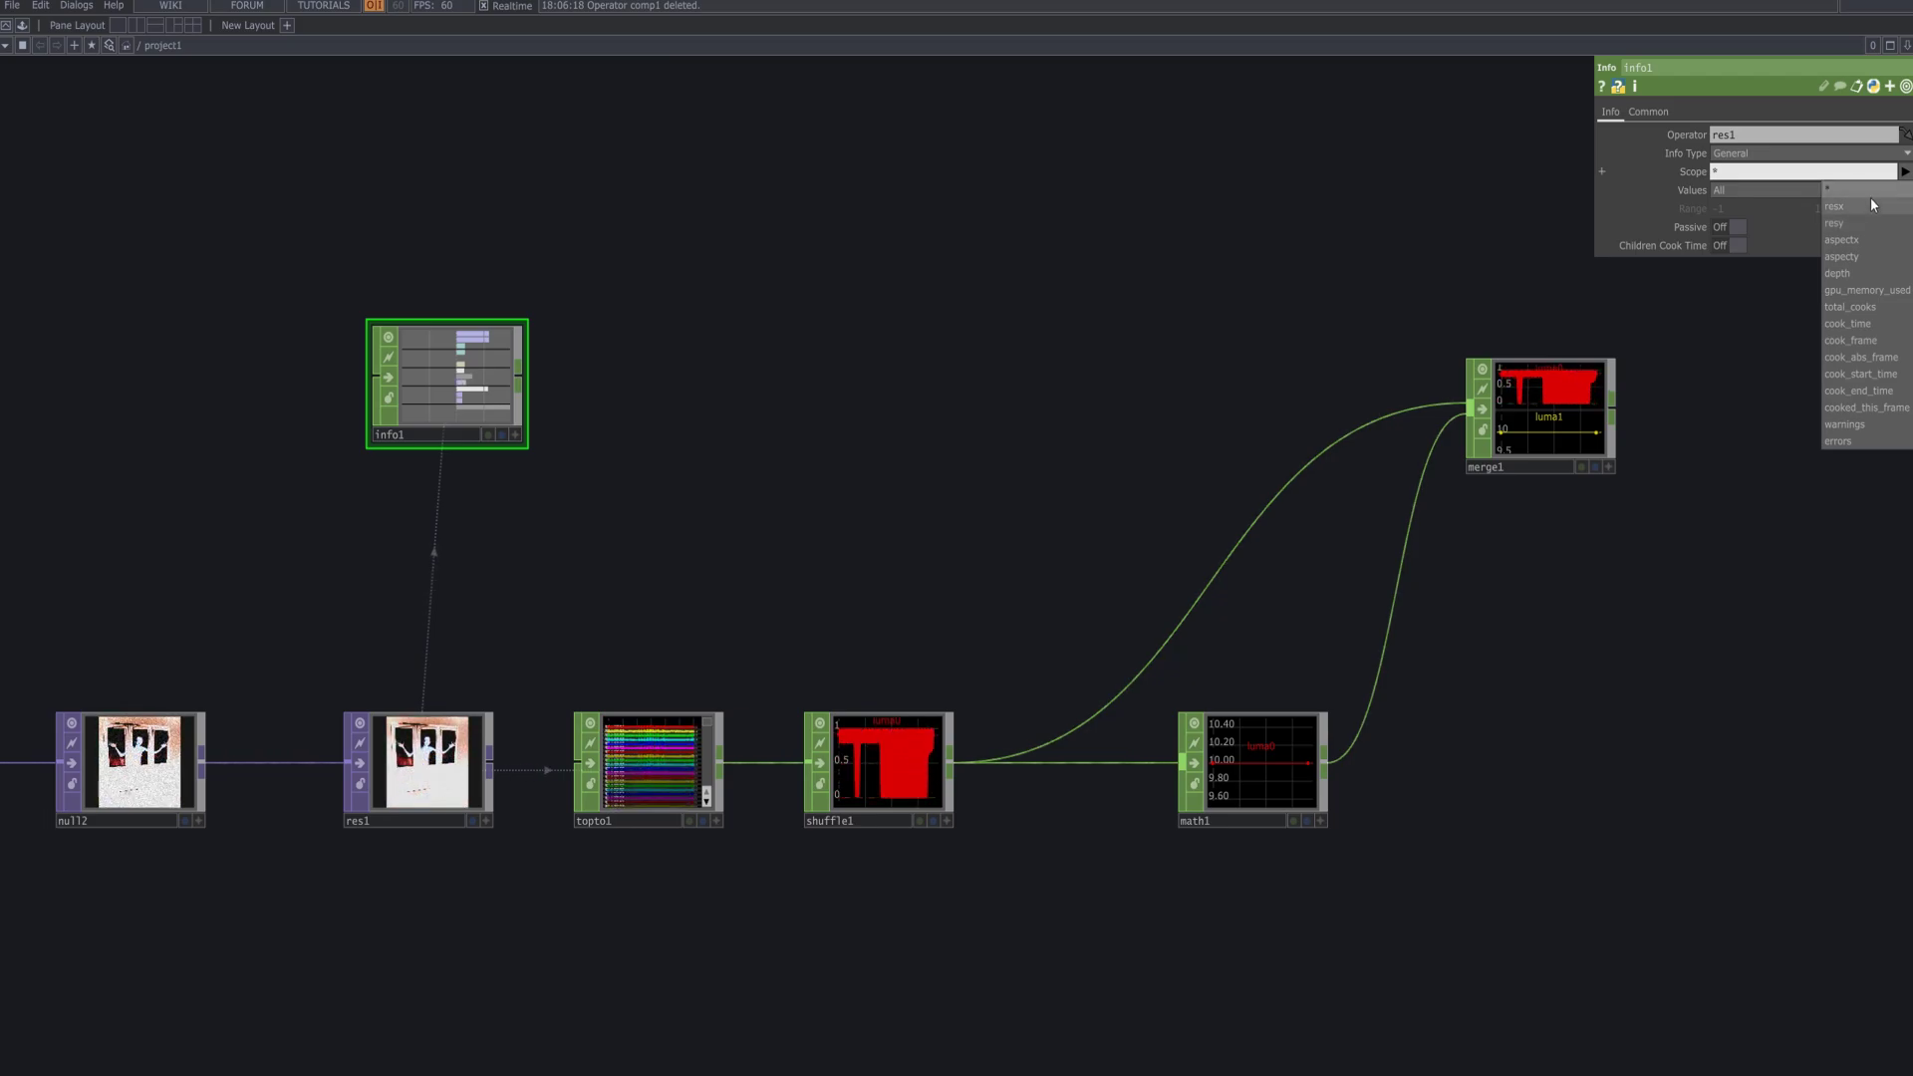
click(1718, 175)
key(Return)
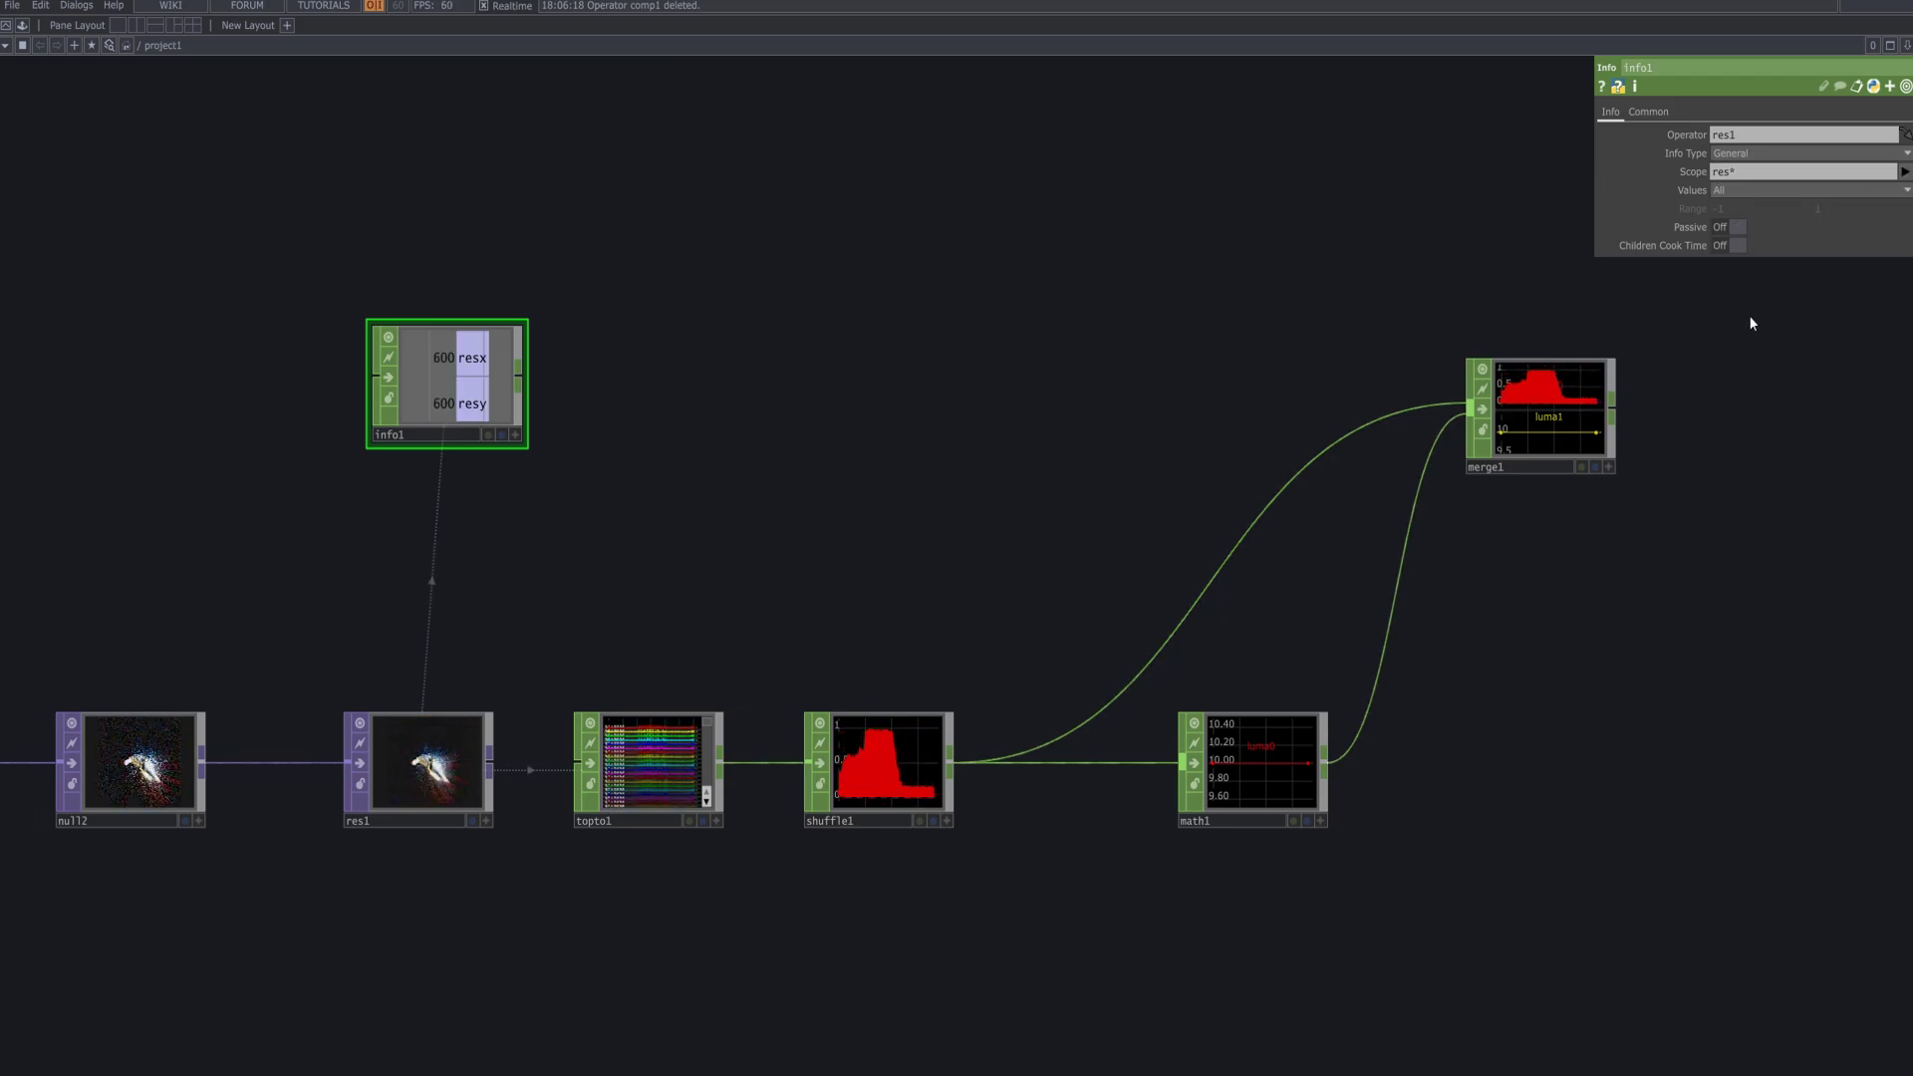
click(1774, 253)
drag(452, 384, 453, 353)
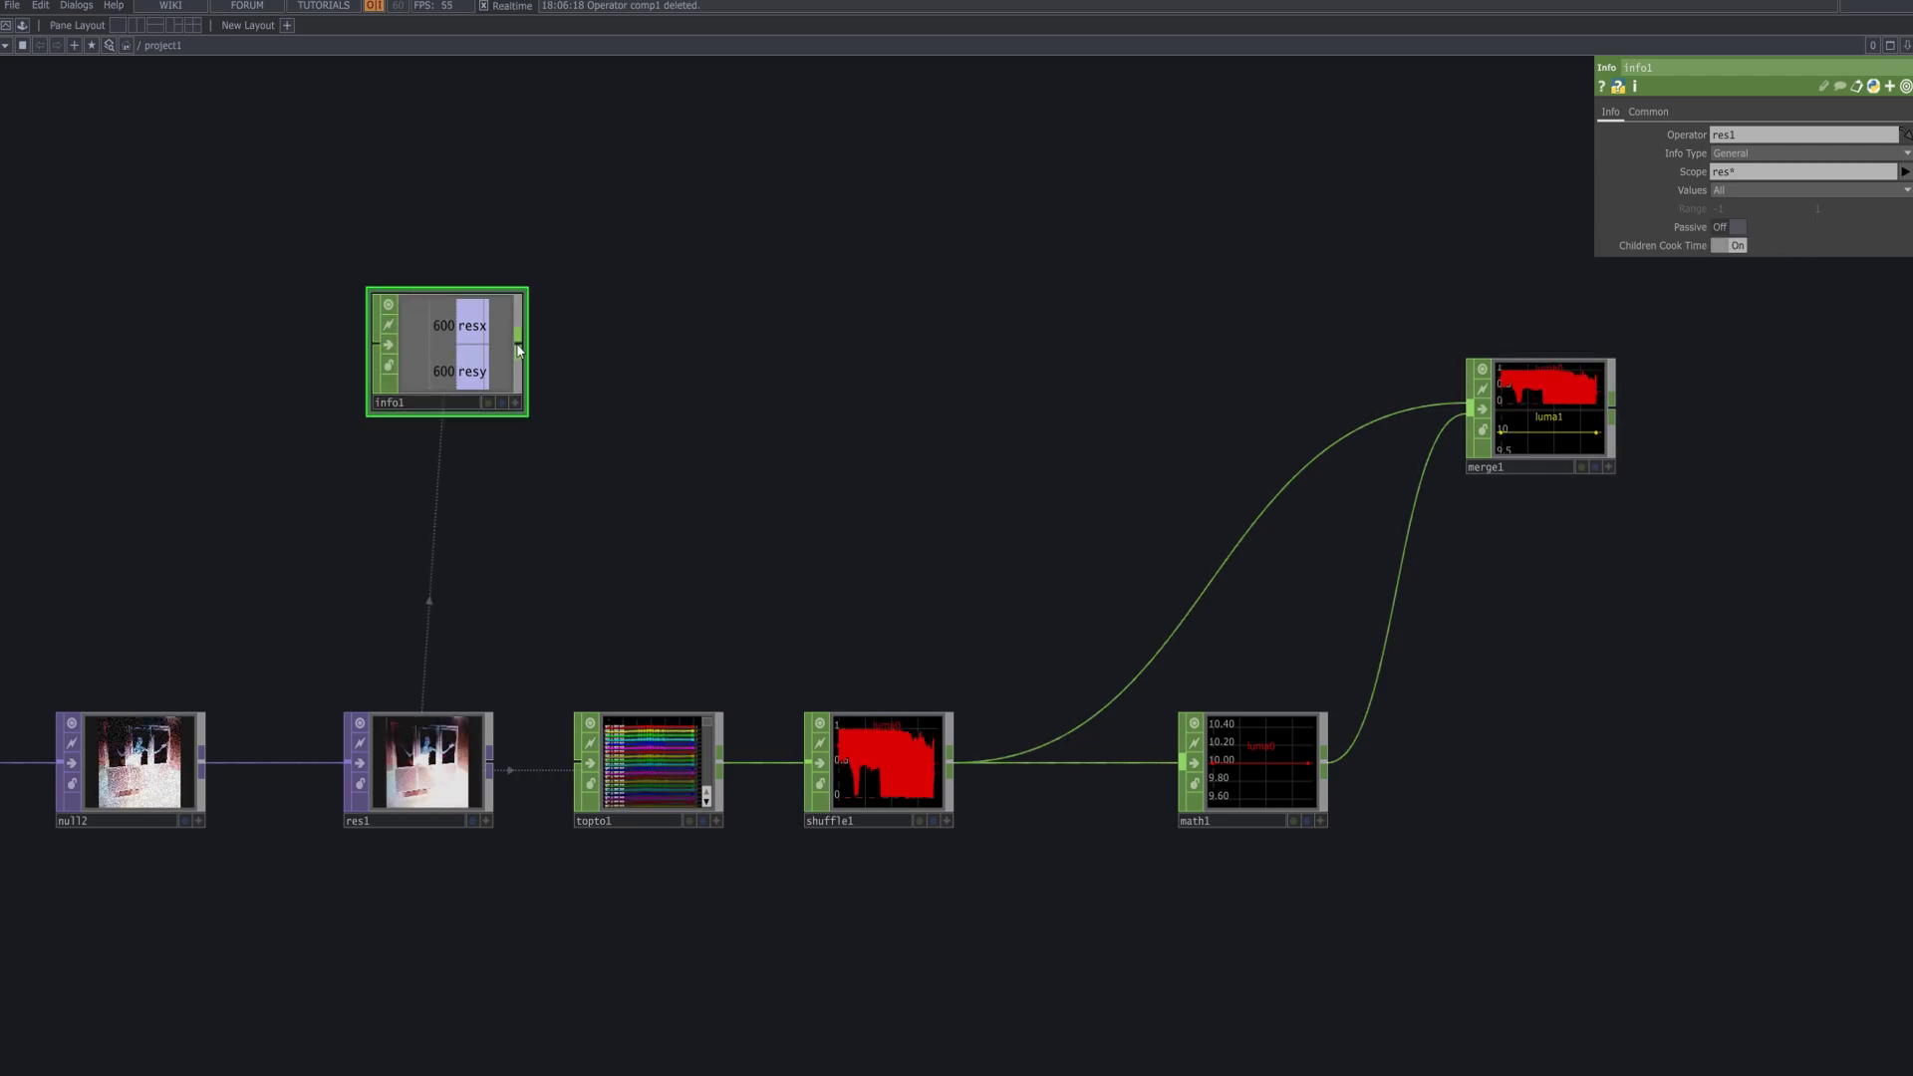
- Add a Grid SOP beside info1
key(Tab)
click(551, 135)
text(gr)
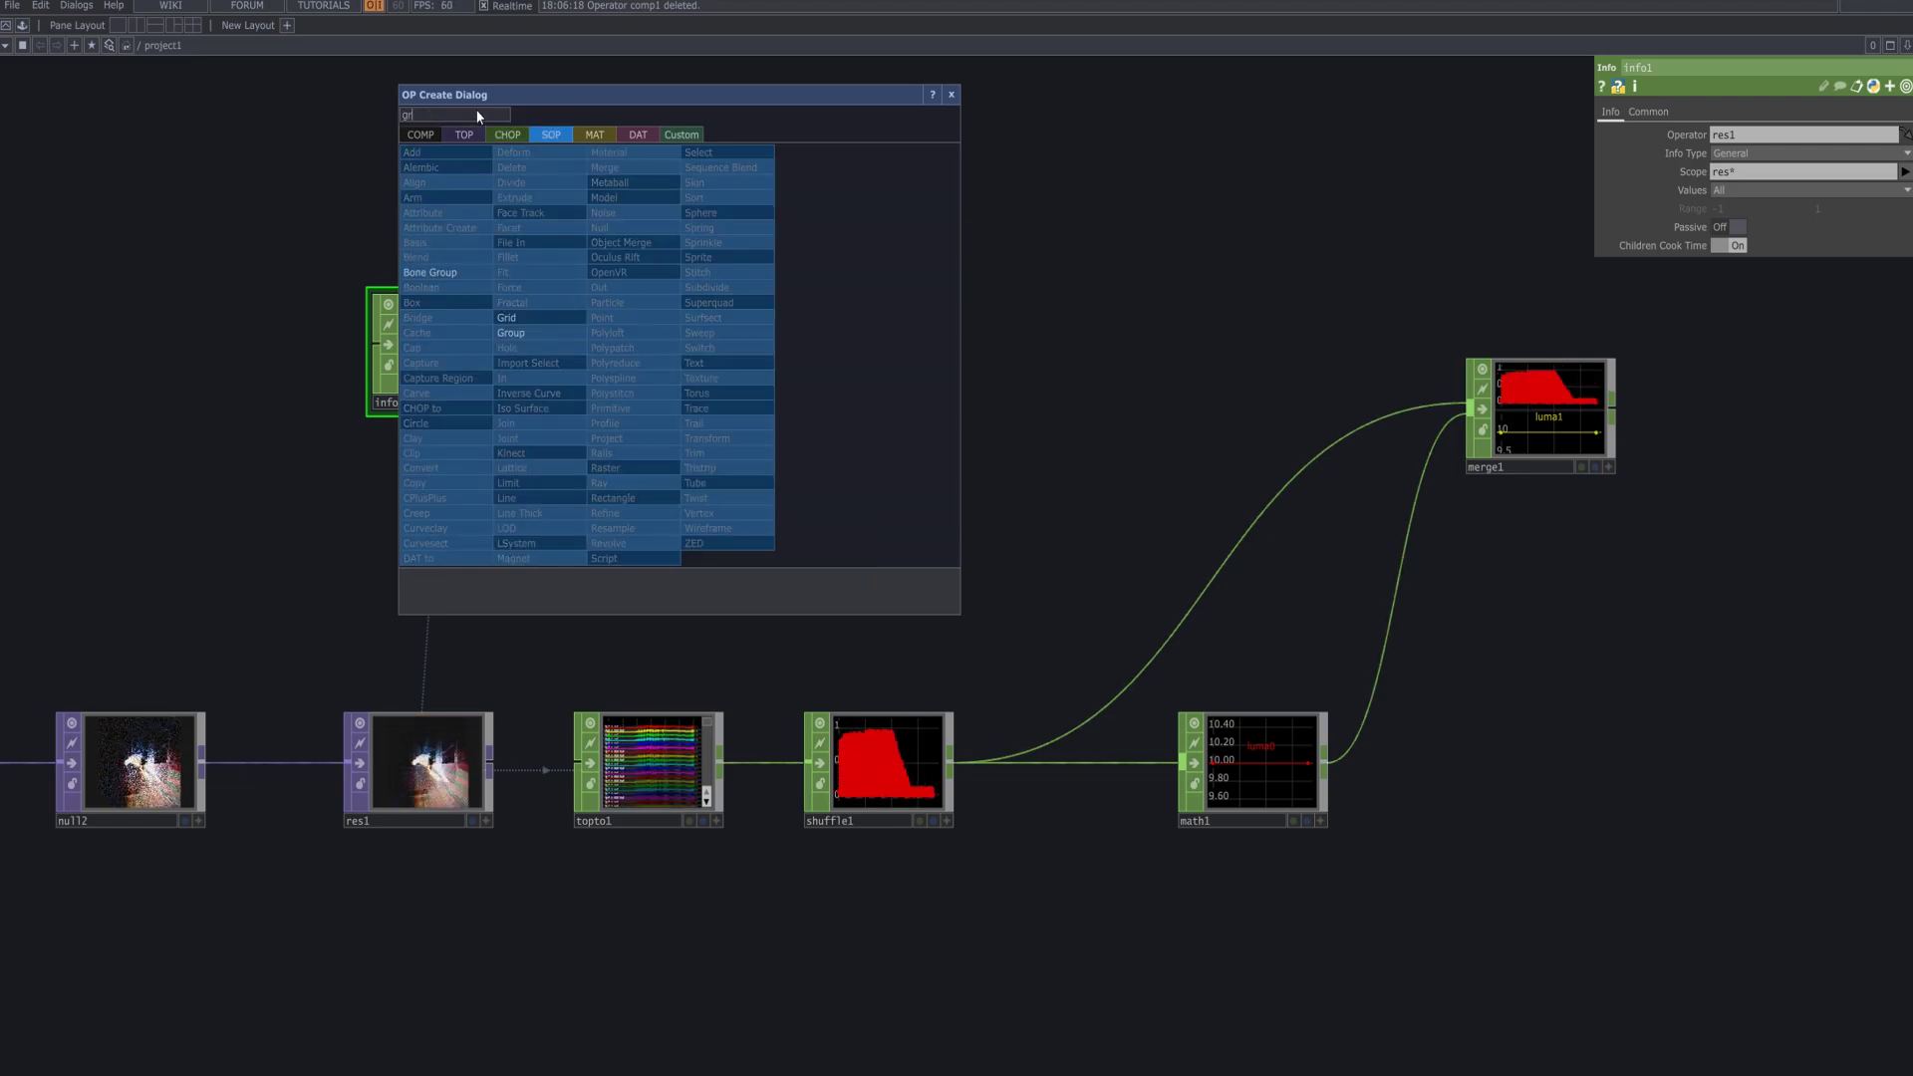
click(572, 317)
click(755, 361)
drag(755, 354, 708, 368)
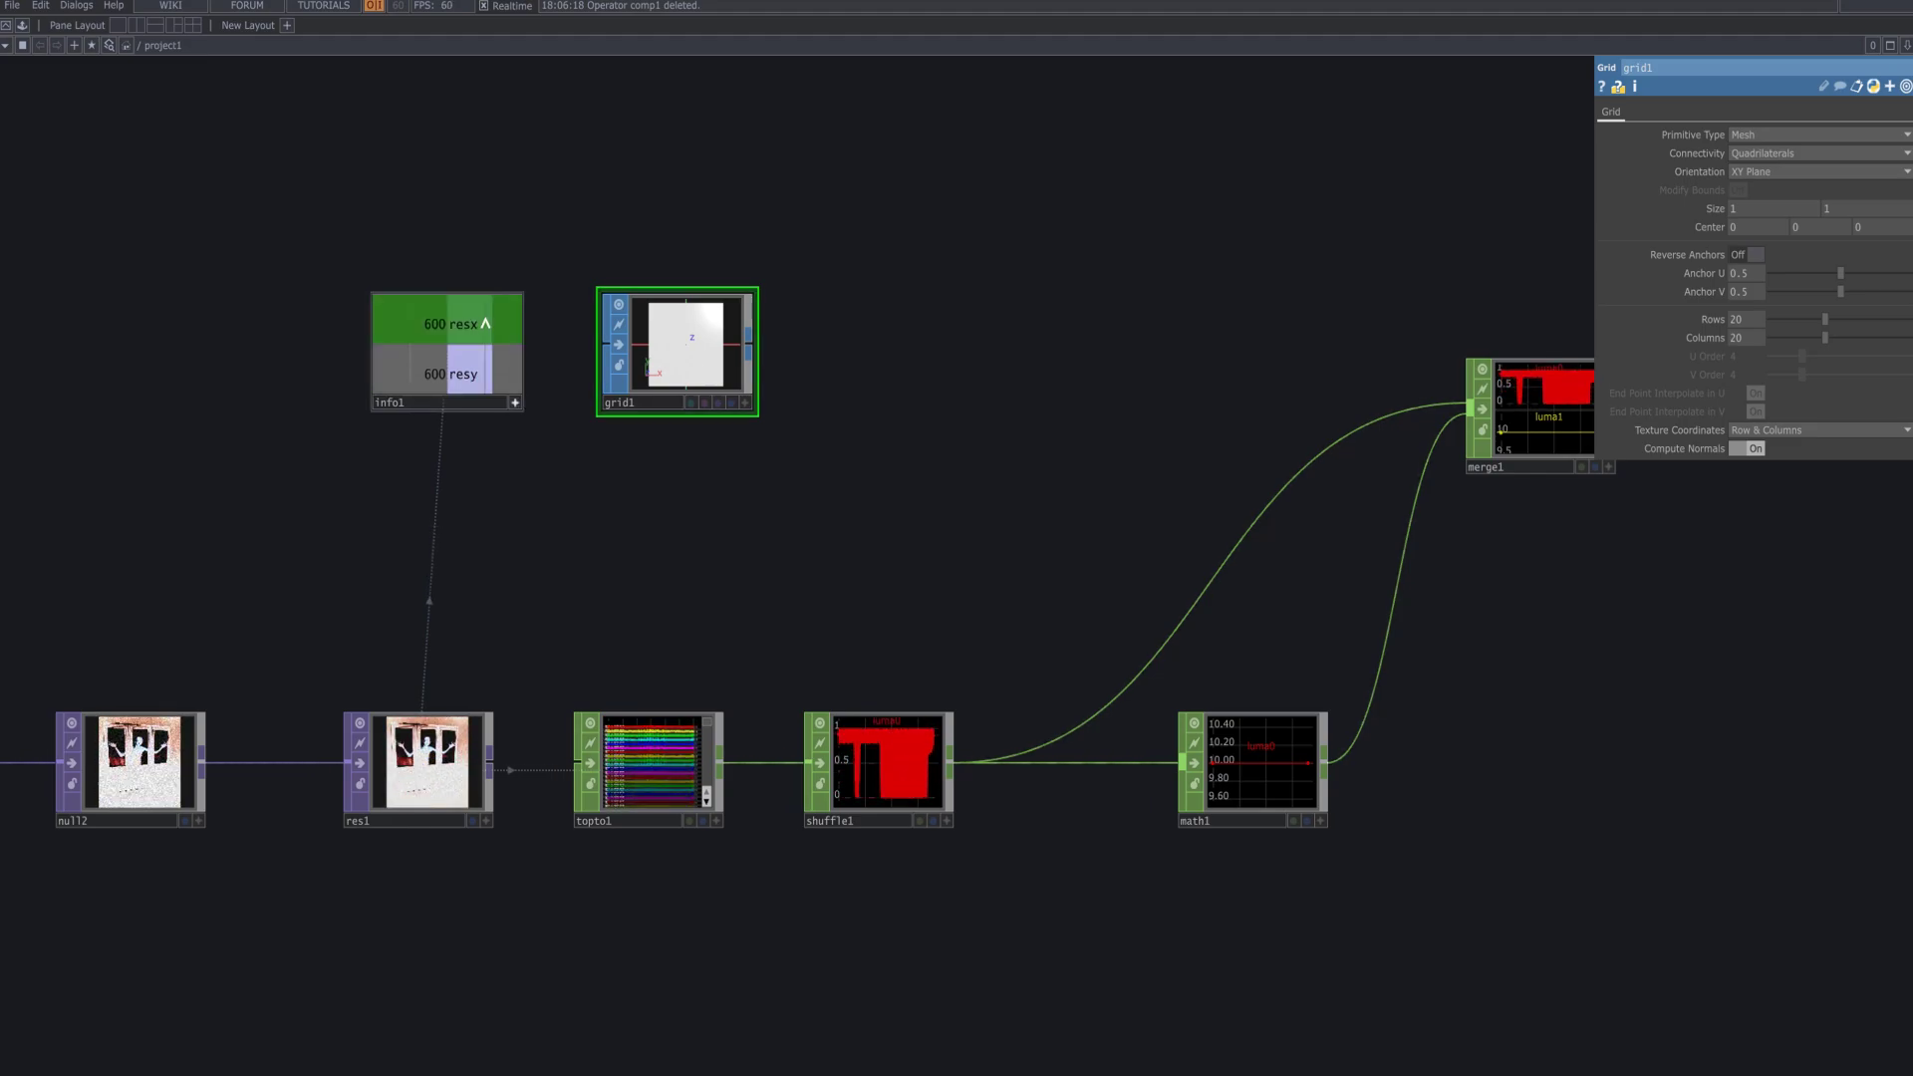
- Reference info1's resx and resy channels in grid1's two Size fields, dividing each expression by 40
drag(485, 324, 1716, 211)
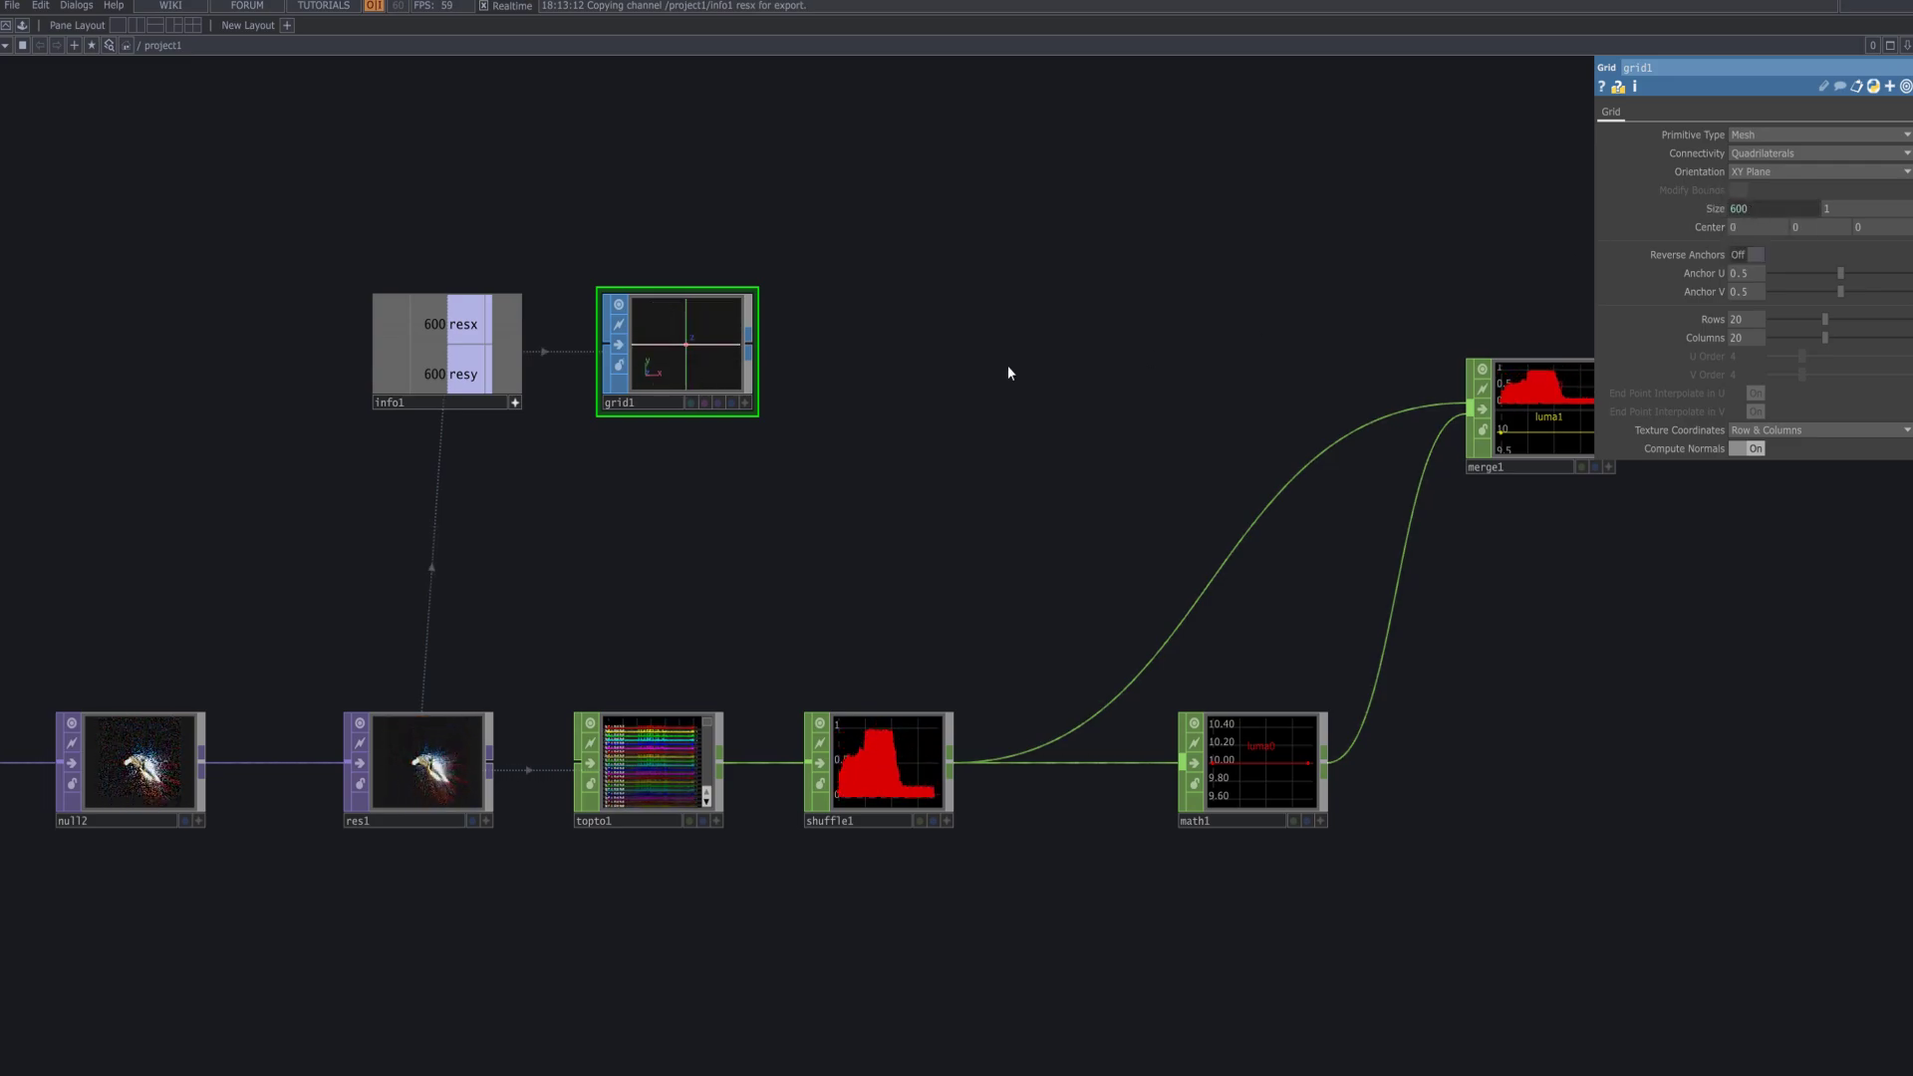
drag(466, 375, 1865, 207)
click(1861, 189)
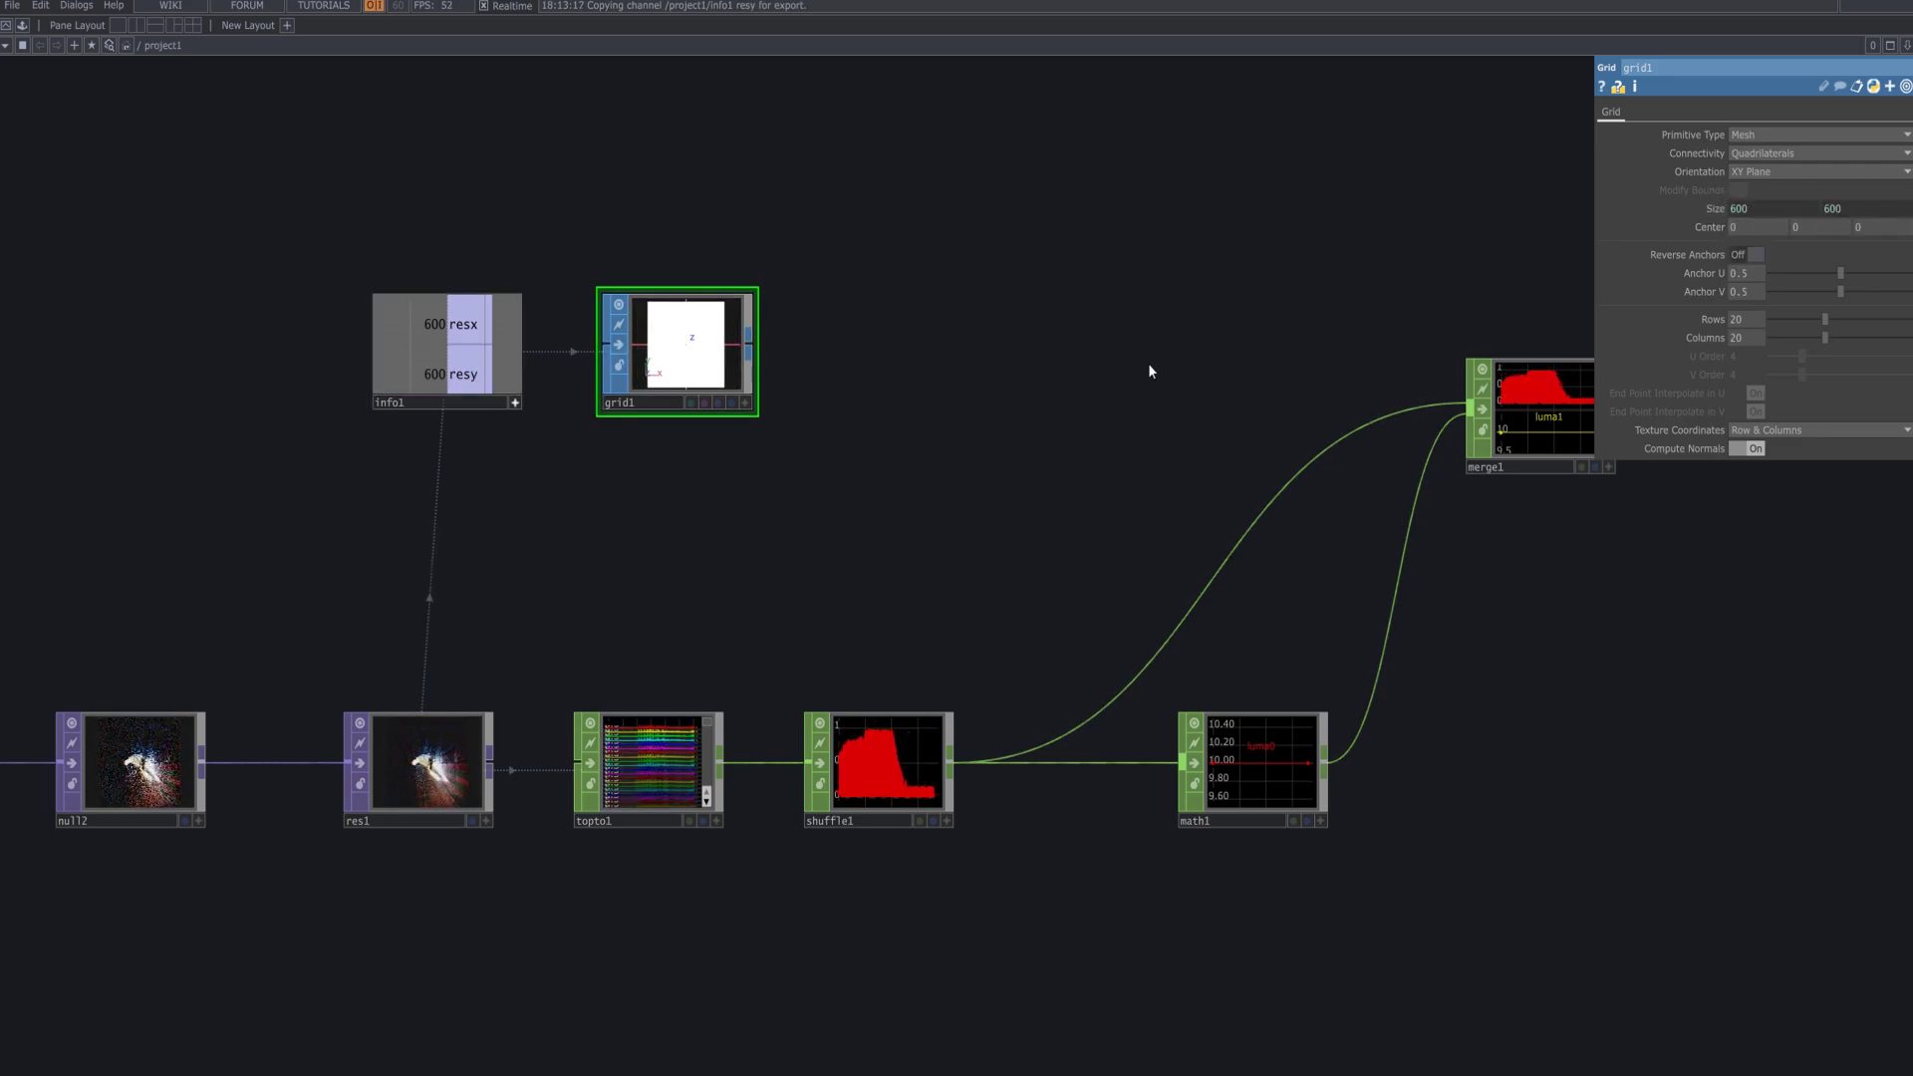
click(1710, 209)
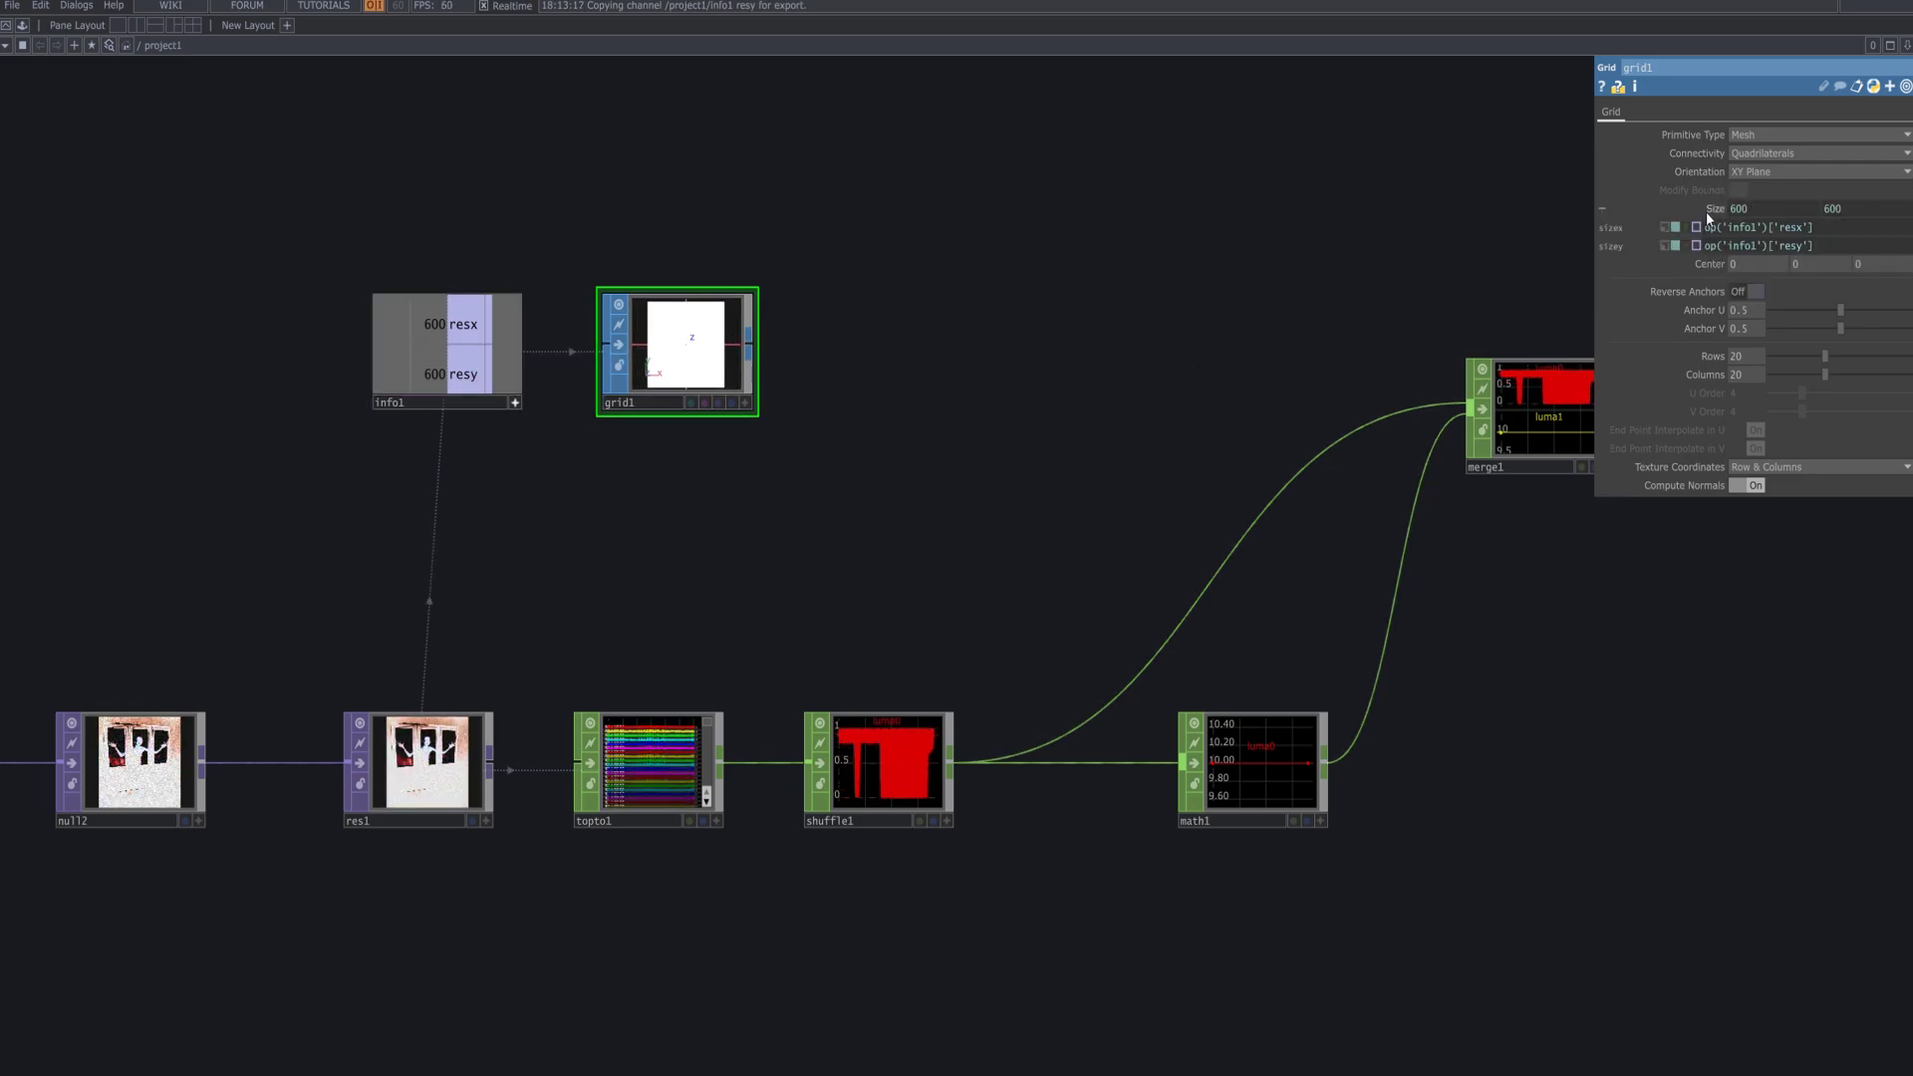
click(1833, 229)
text(/40)
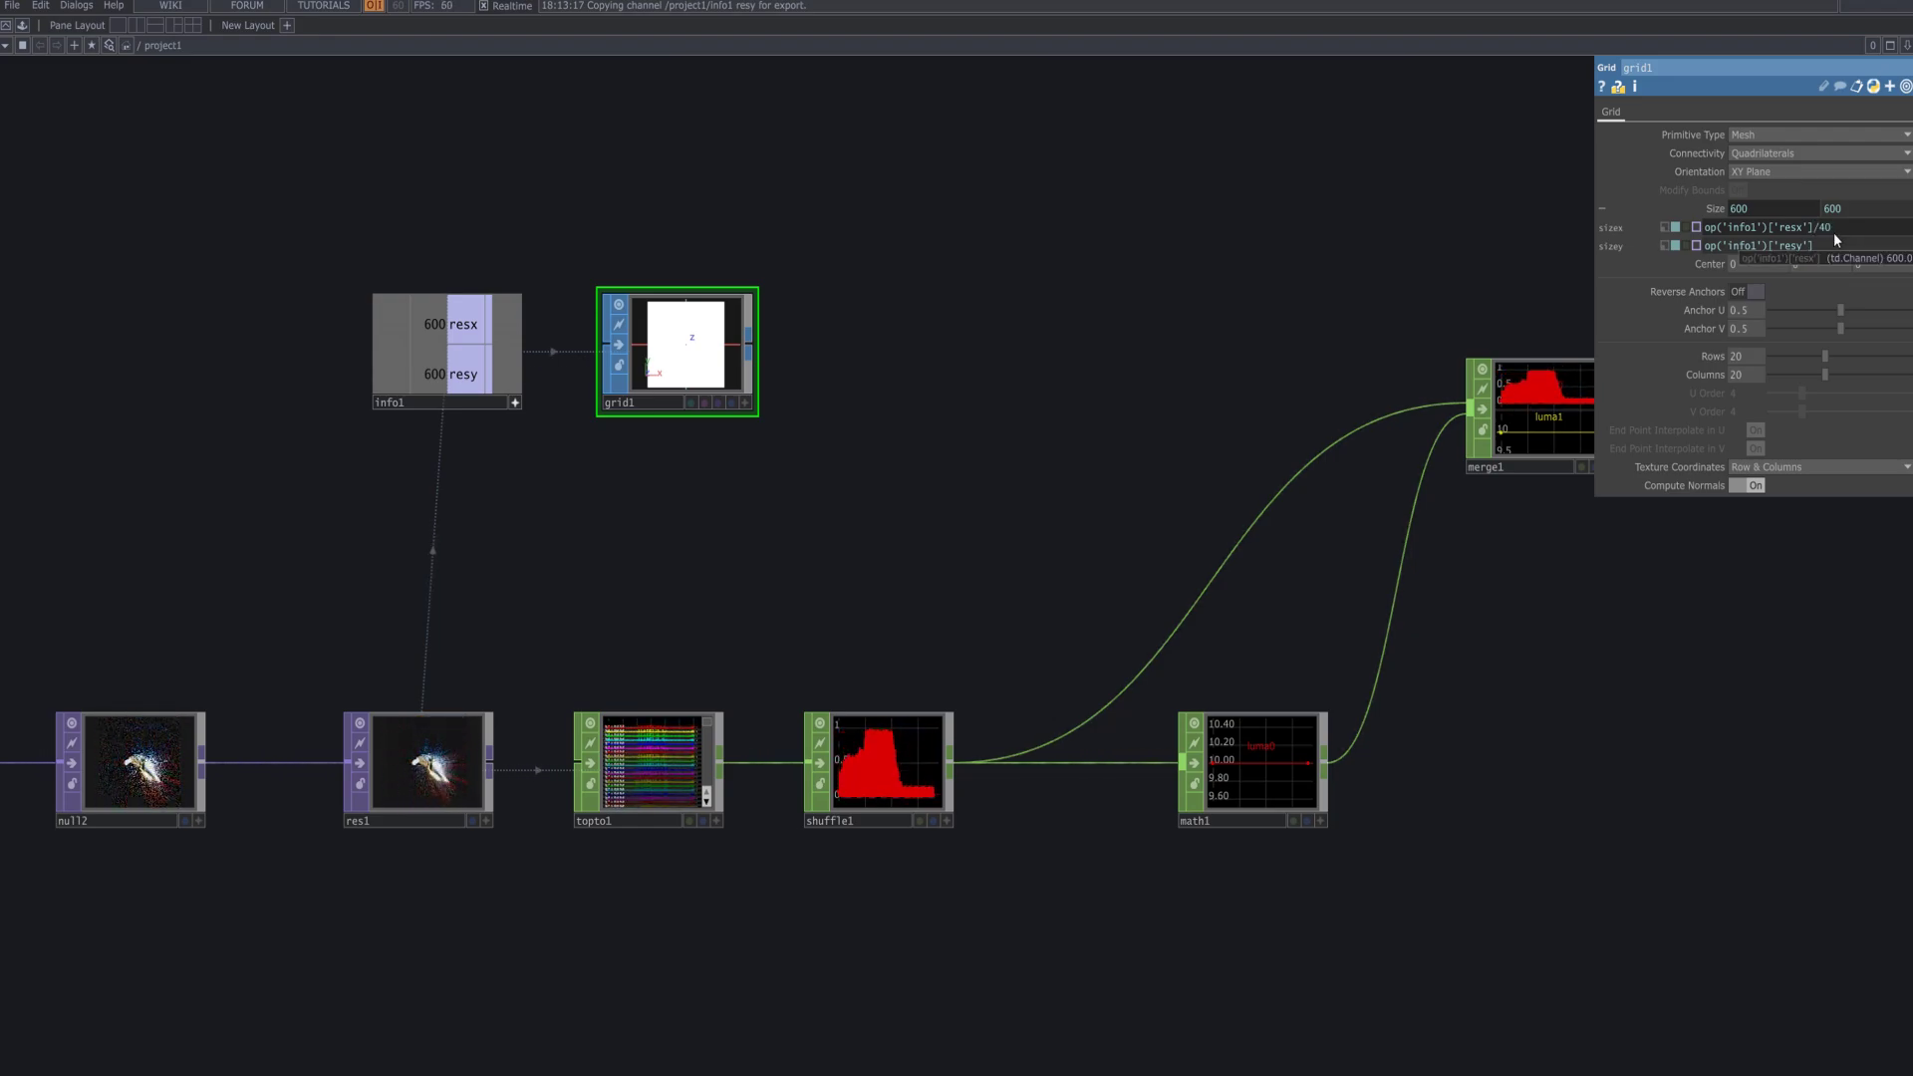
key(Return)
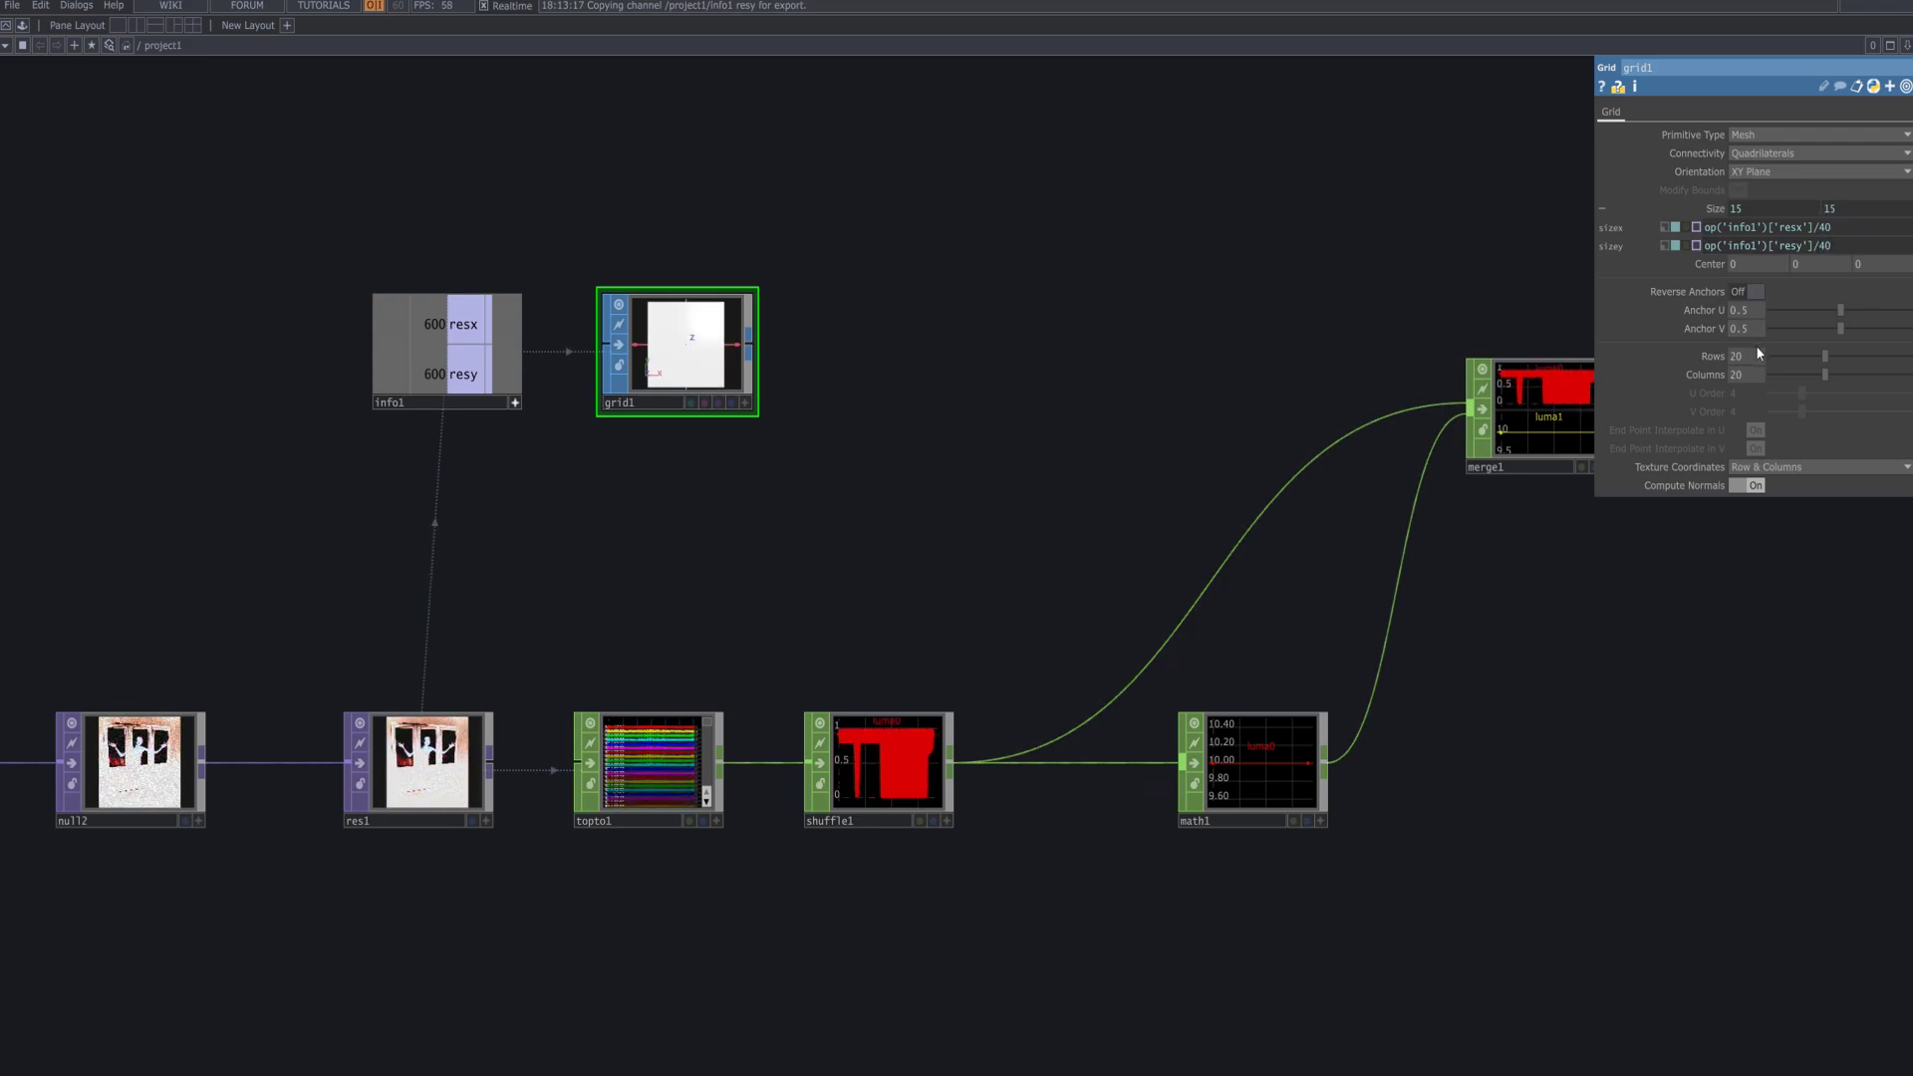
- Reference info1's resx in grid1's Rows and resy in its Columns
drag(463, 324, 1748, 356)
drag(463, 373, 1773, 374)
right_drag(760, 418, 468, 339)
drag(478, 349, 447, 220)
drag(732, 261, 655, 459)
- Add a Noise SOP fed by the output of grid1
key(Tab)
text(no)
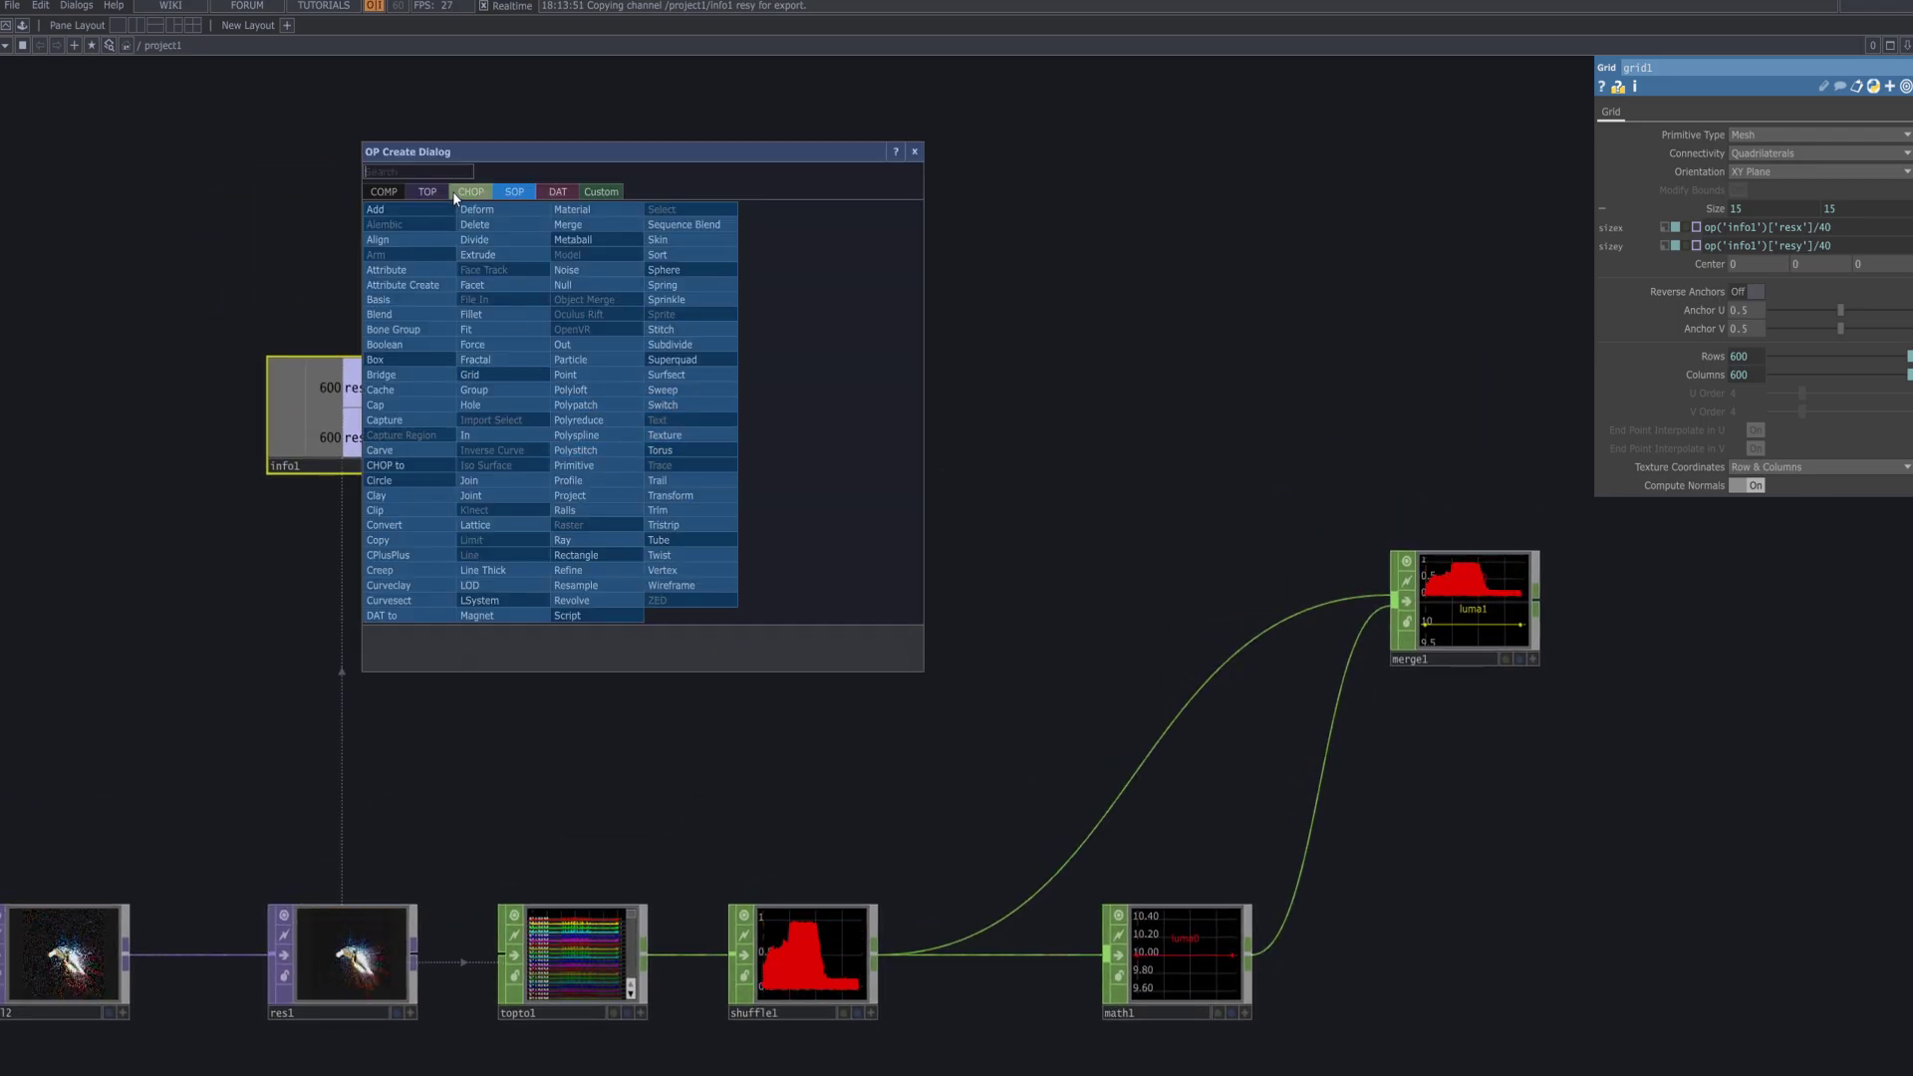
click(614, 269)
click(773, 407)
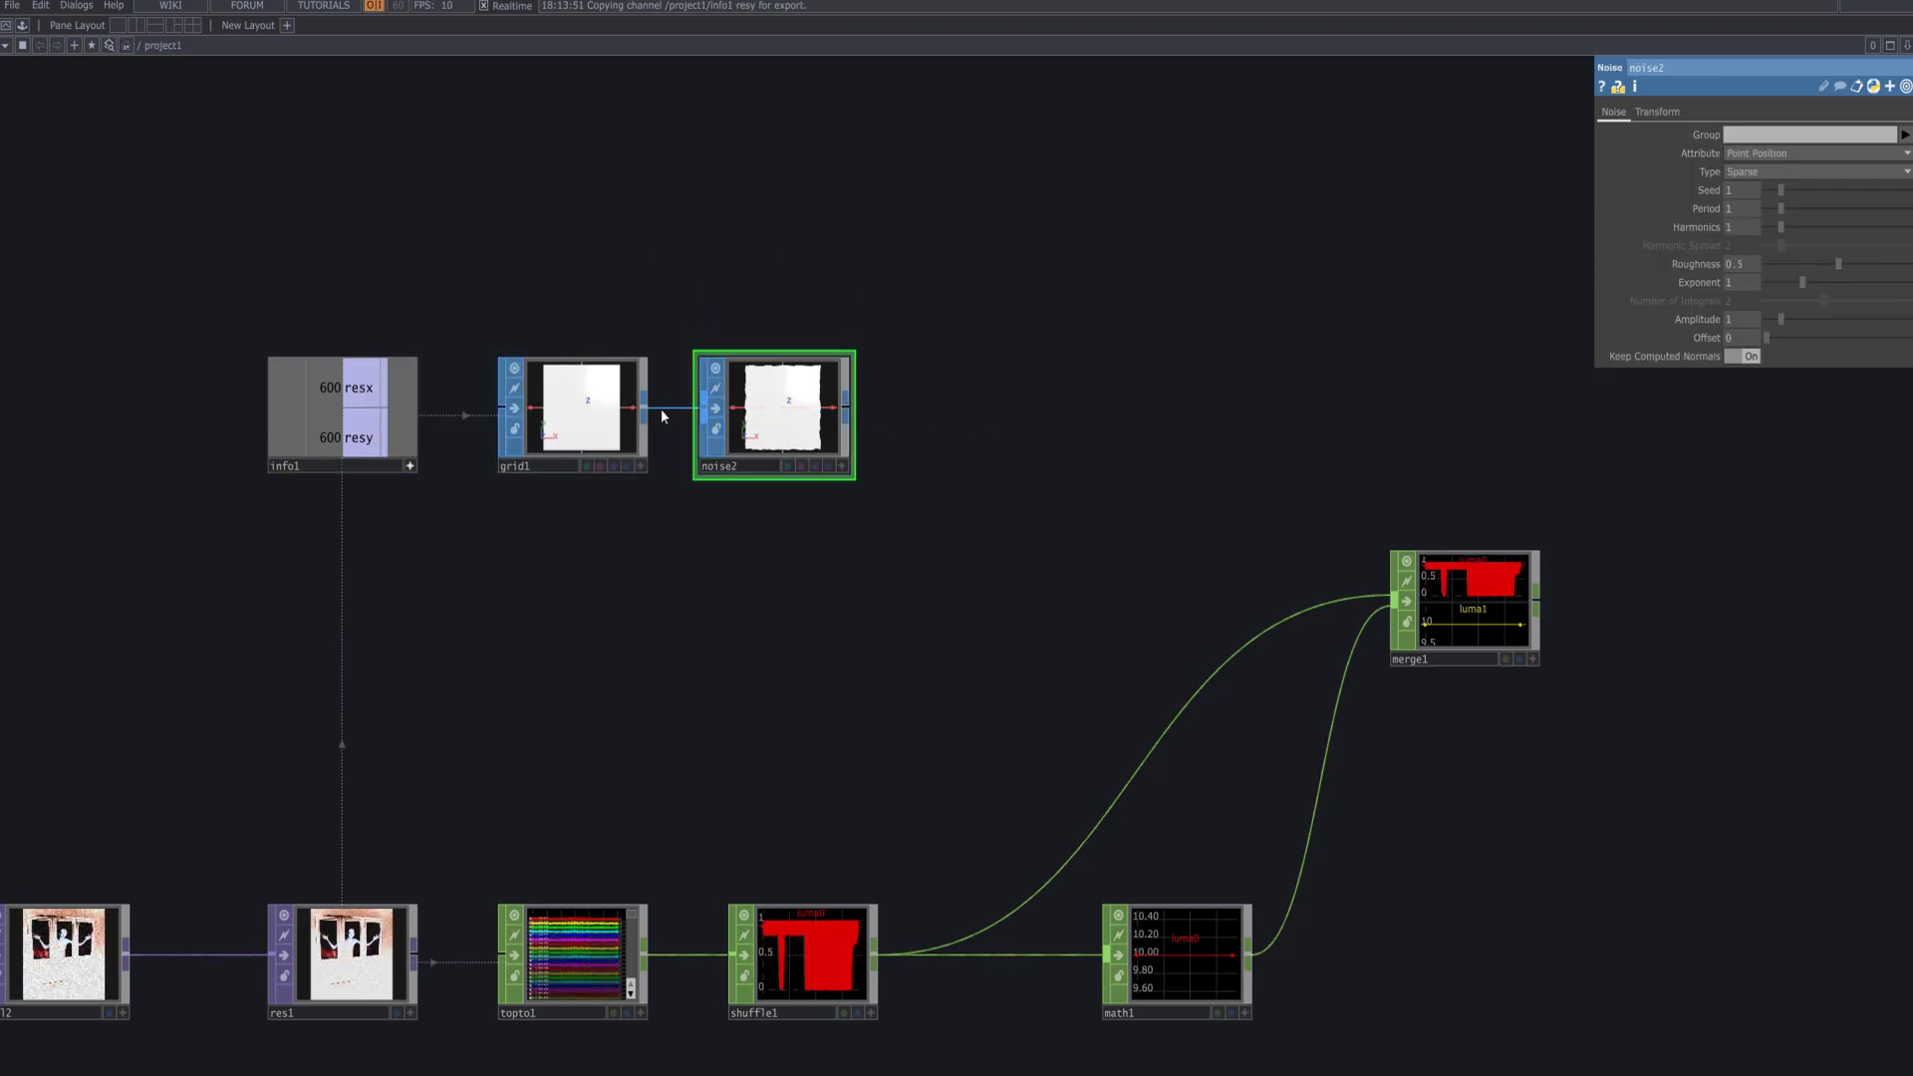
scroll(767, 438, up, 10)
scroll(1276, 526, down, 10)
scroll(1245, 553, up, 4)
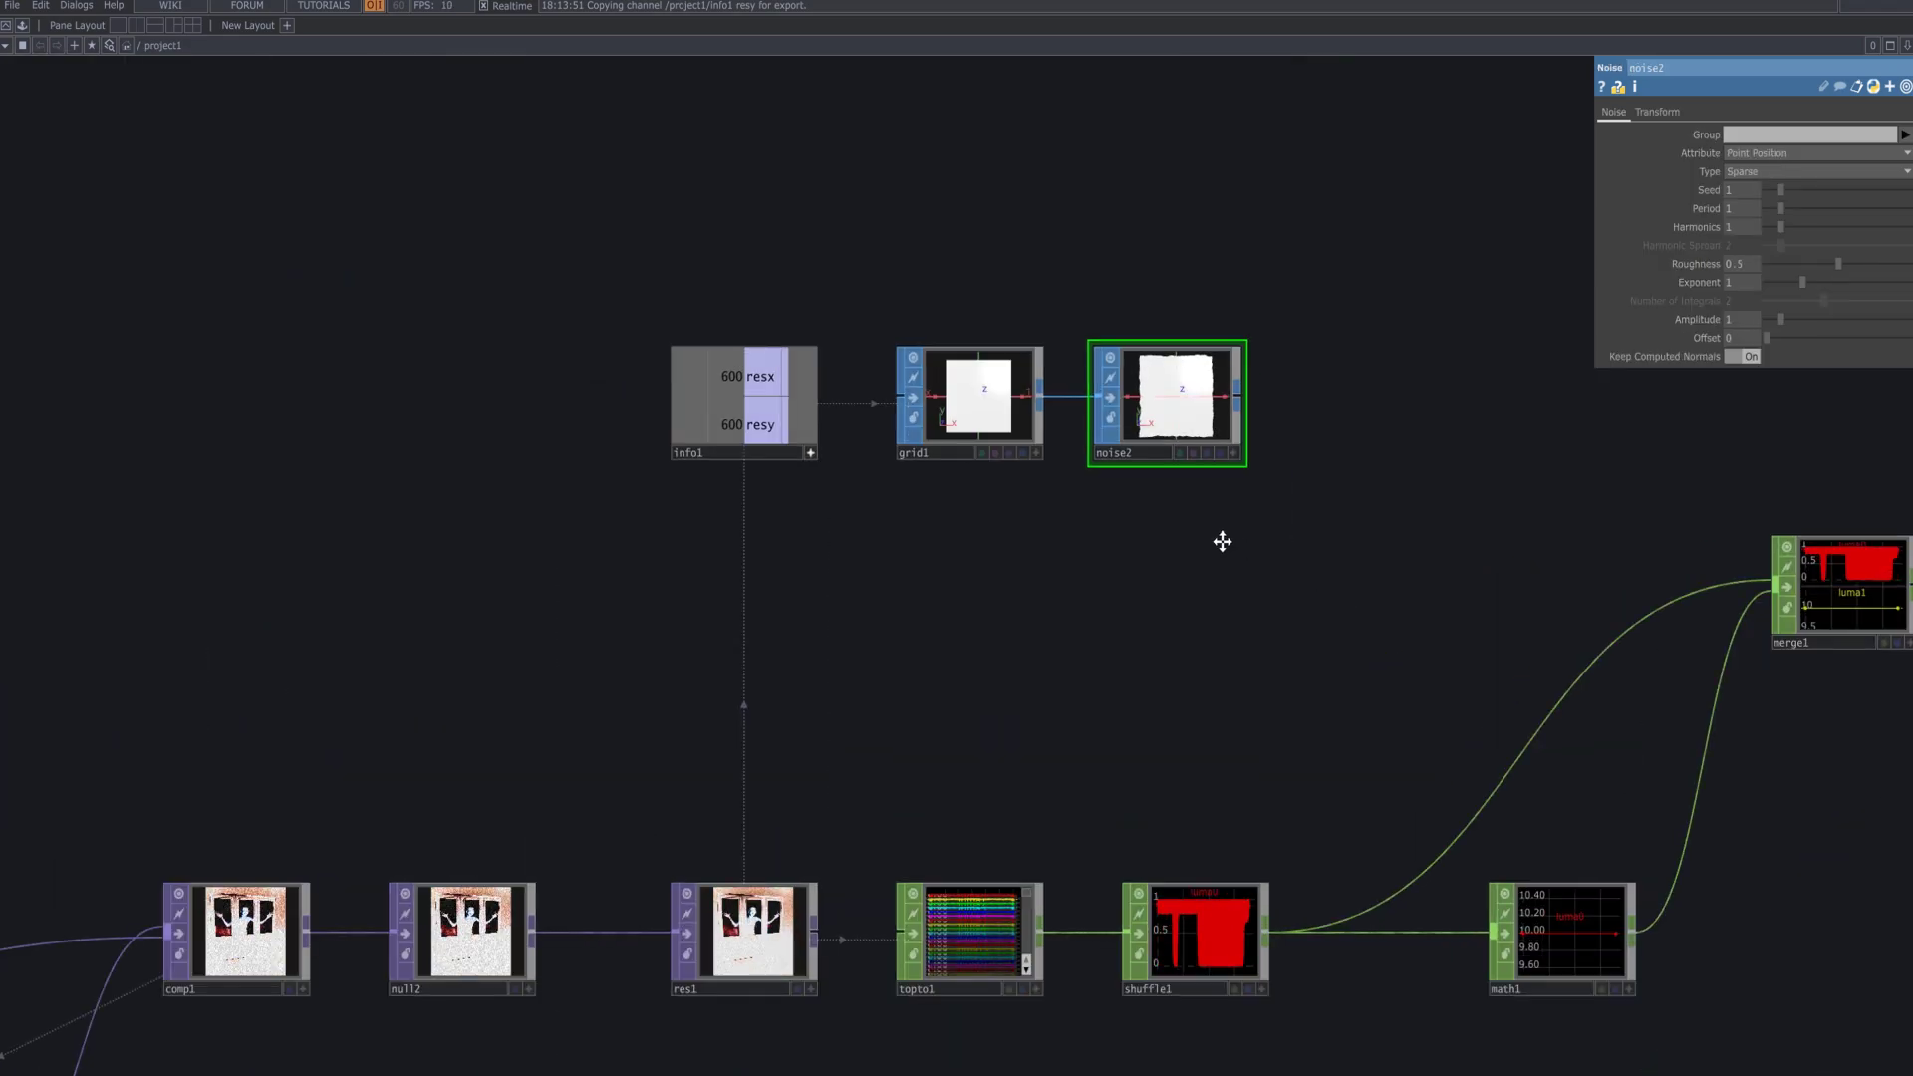
- Set noise2's Type to Brownian, Seed to 10, Number of Integrals to 0 and Amplitude to 0.83
click(1868, 168)
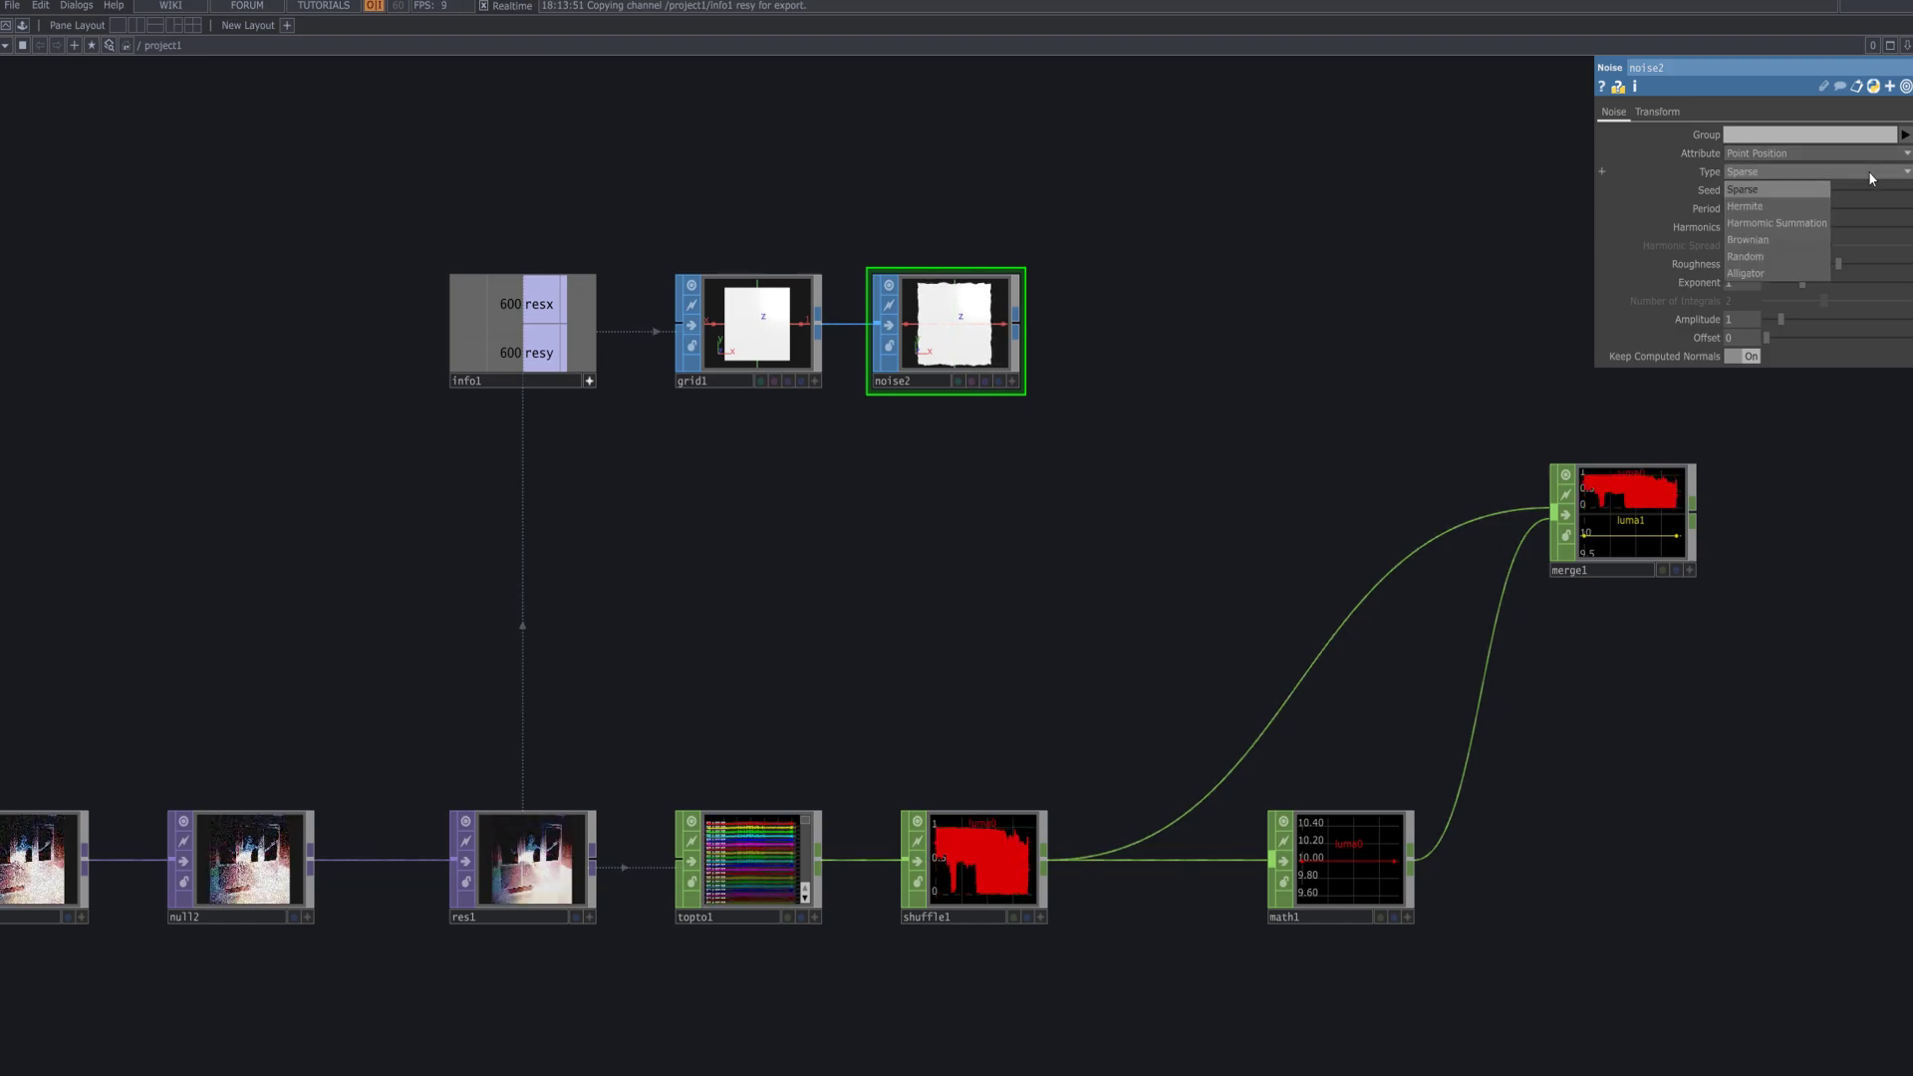
click(1809, 241)
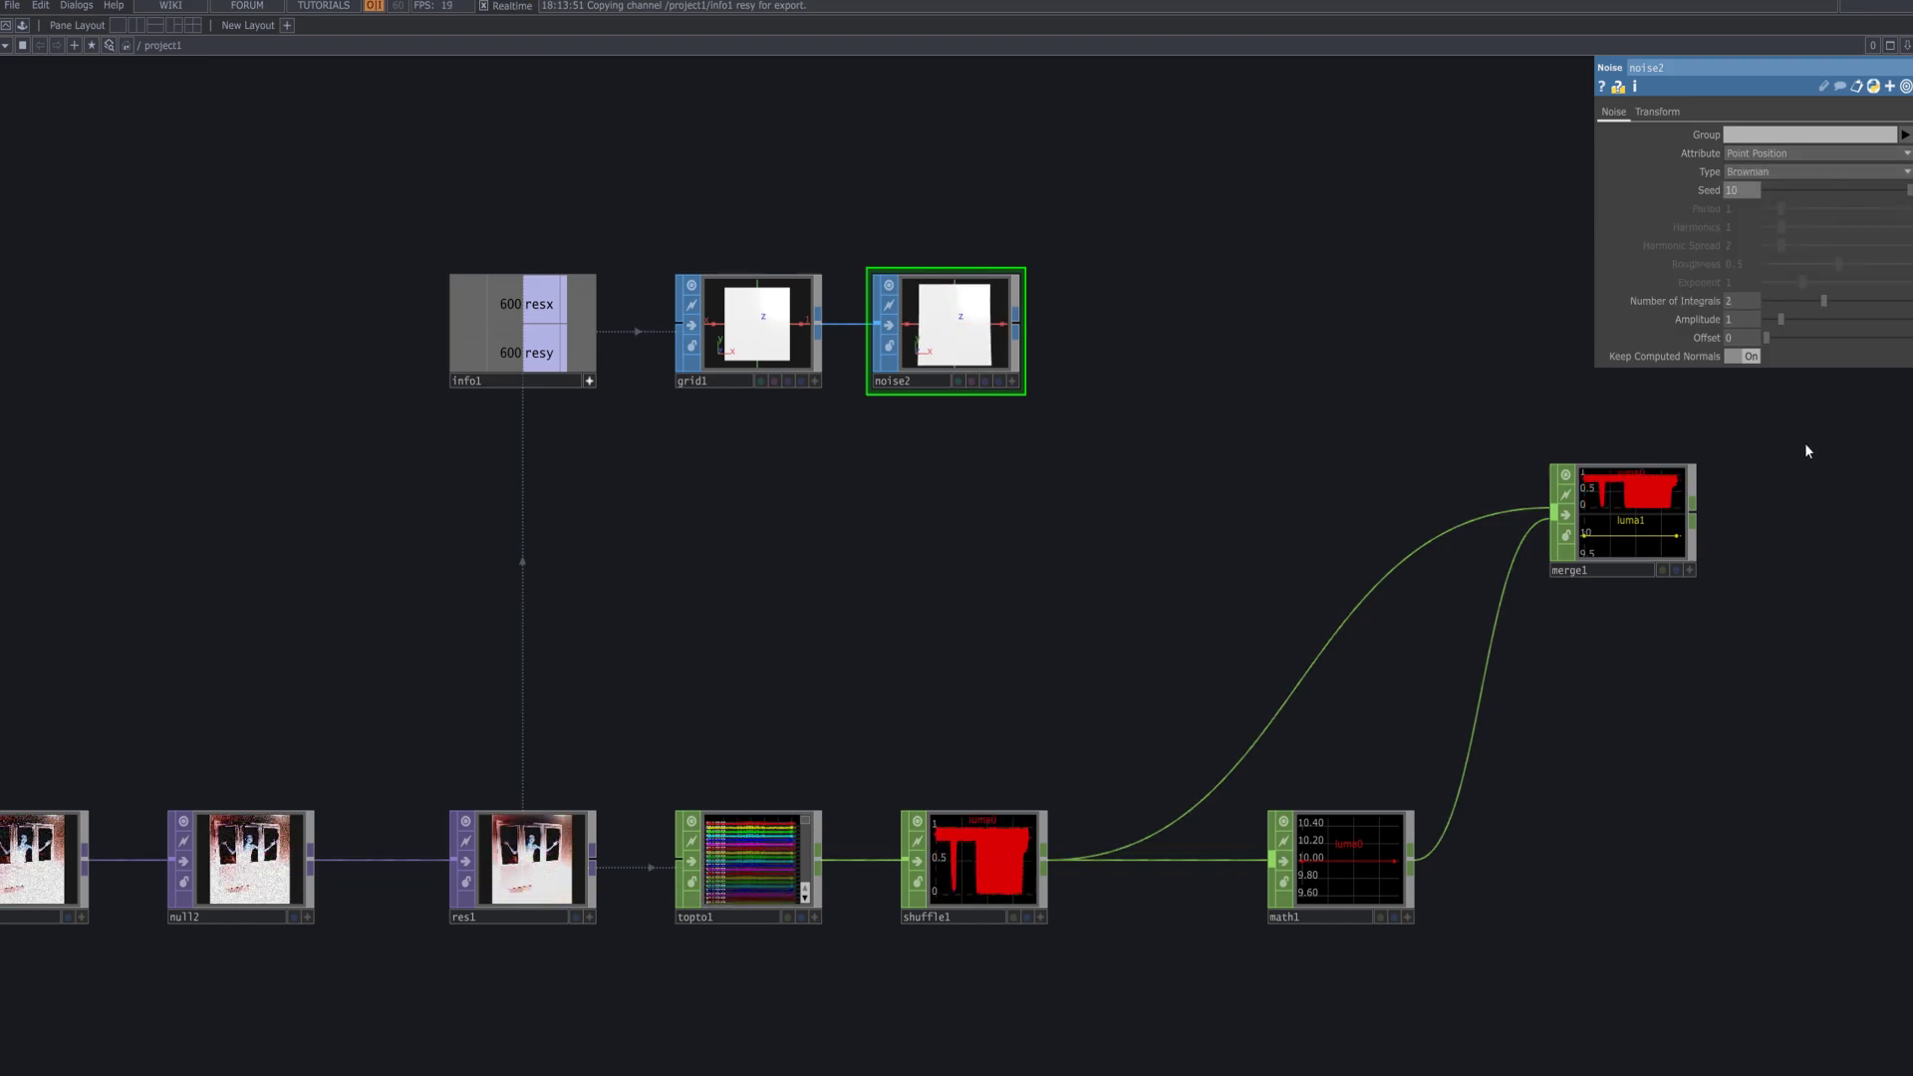
drag(1797, 506, 1610, 436)
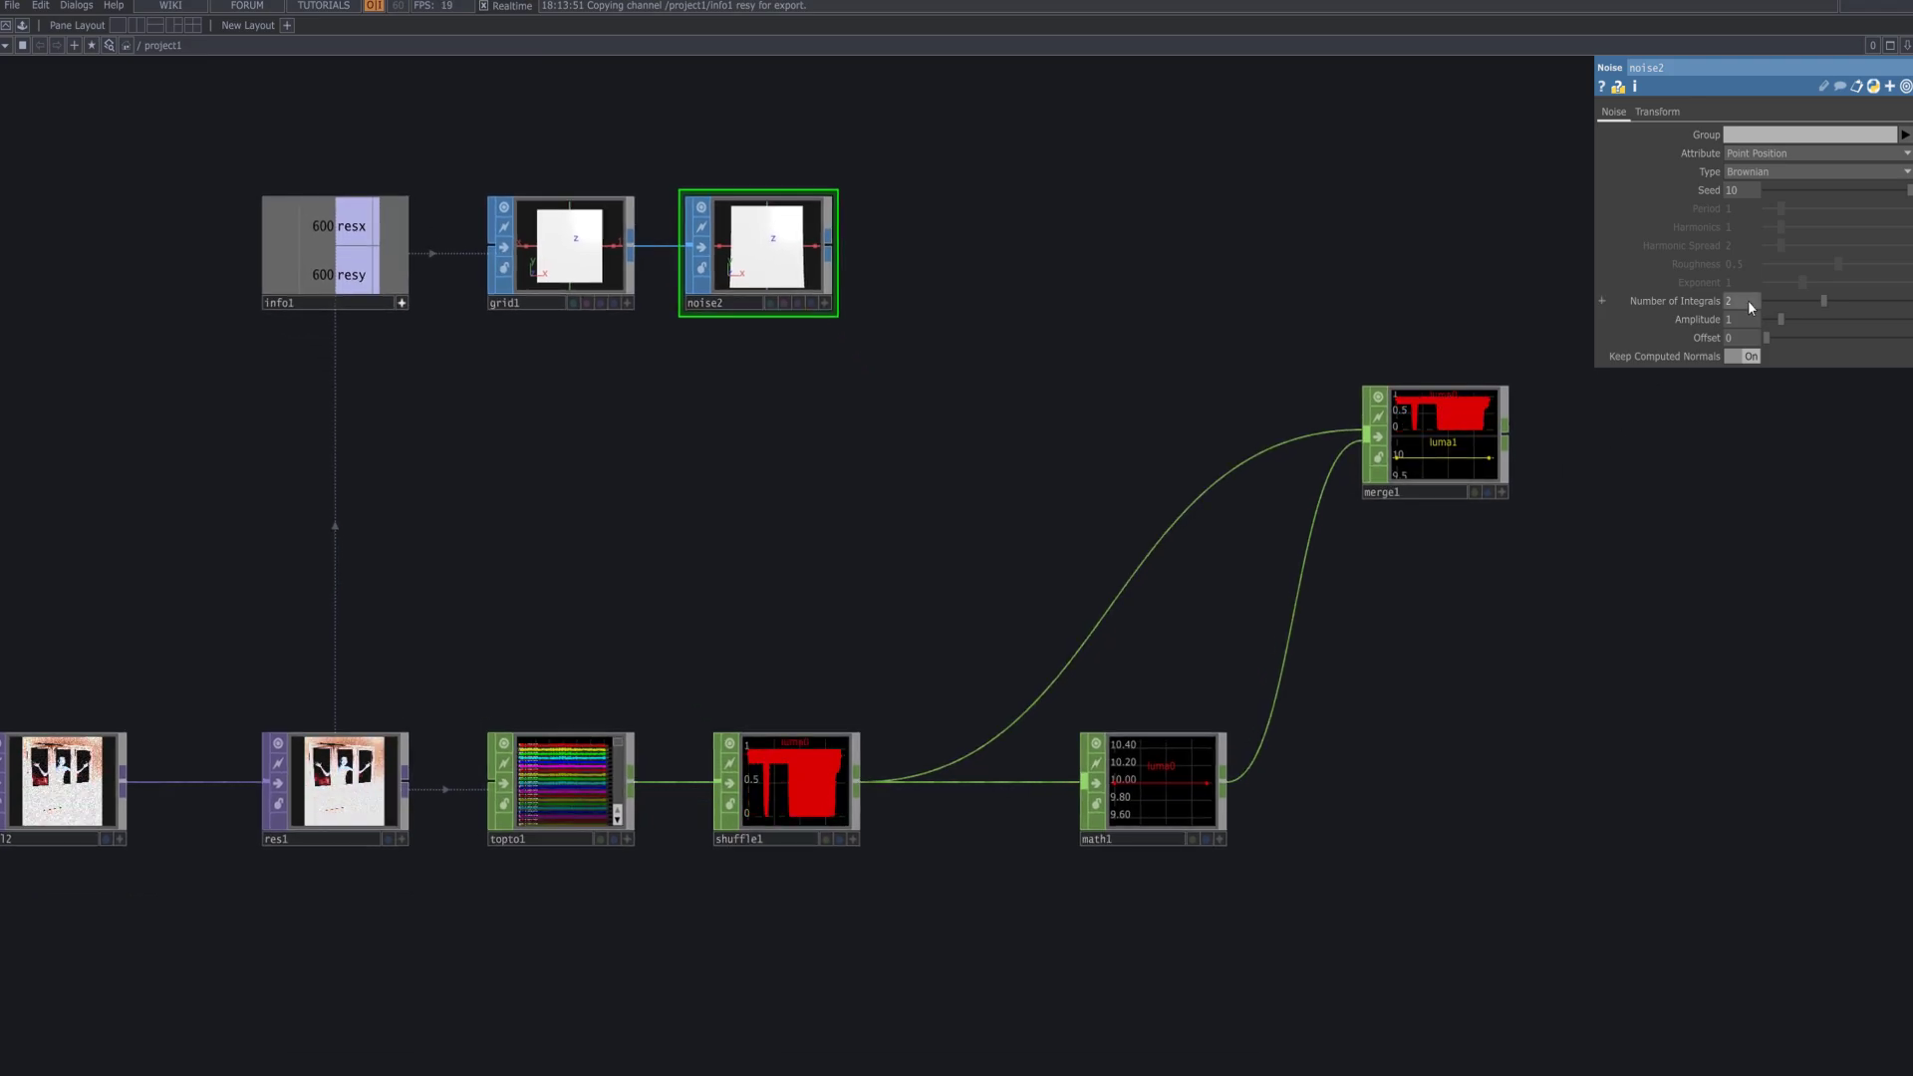
drag(1774, 321, 1778, 329)
scroll(837, 325, up, 6)
drag(934, 334, 1164, 827)
scroll(1164, 827, up, 2)
drag(1182, 657, 1600, 766)
scroll(1258, 708, up, 3)
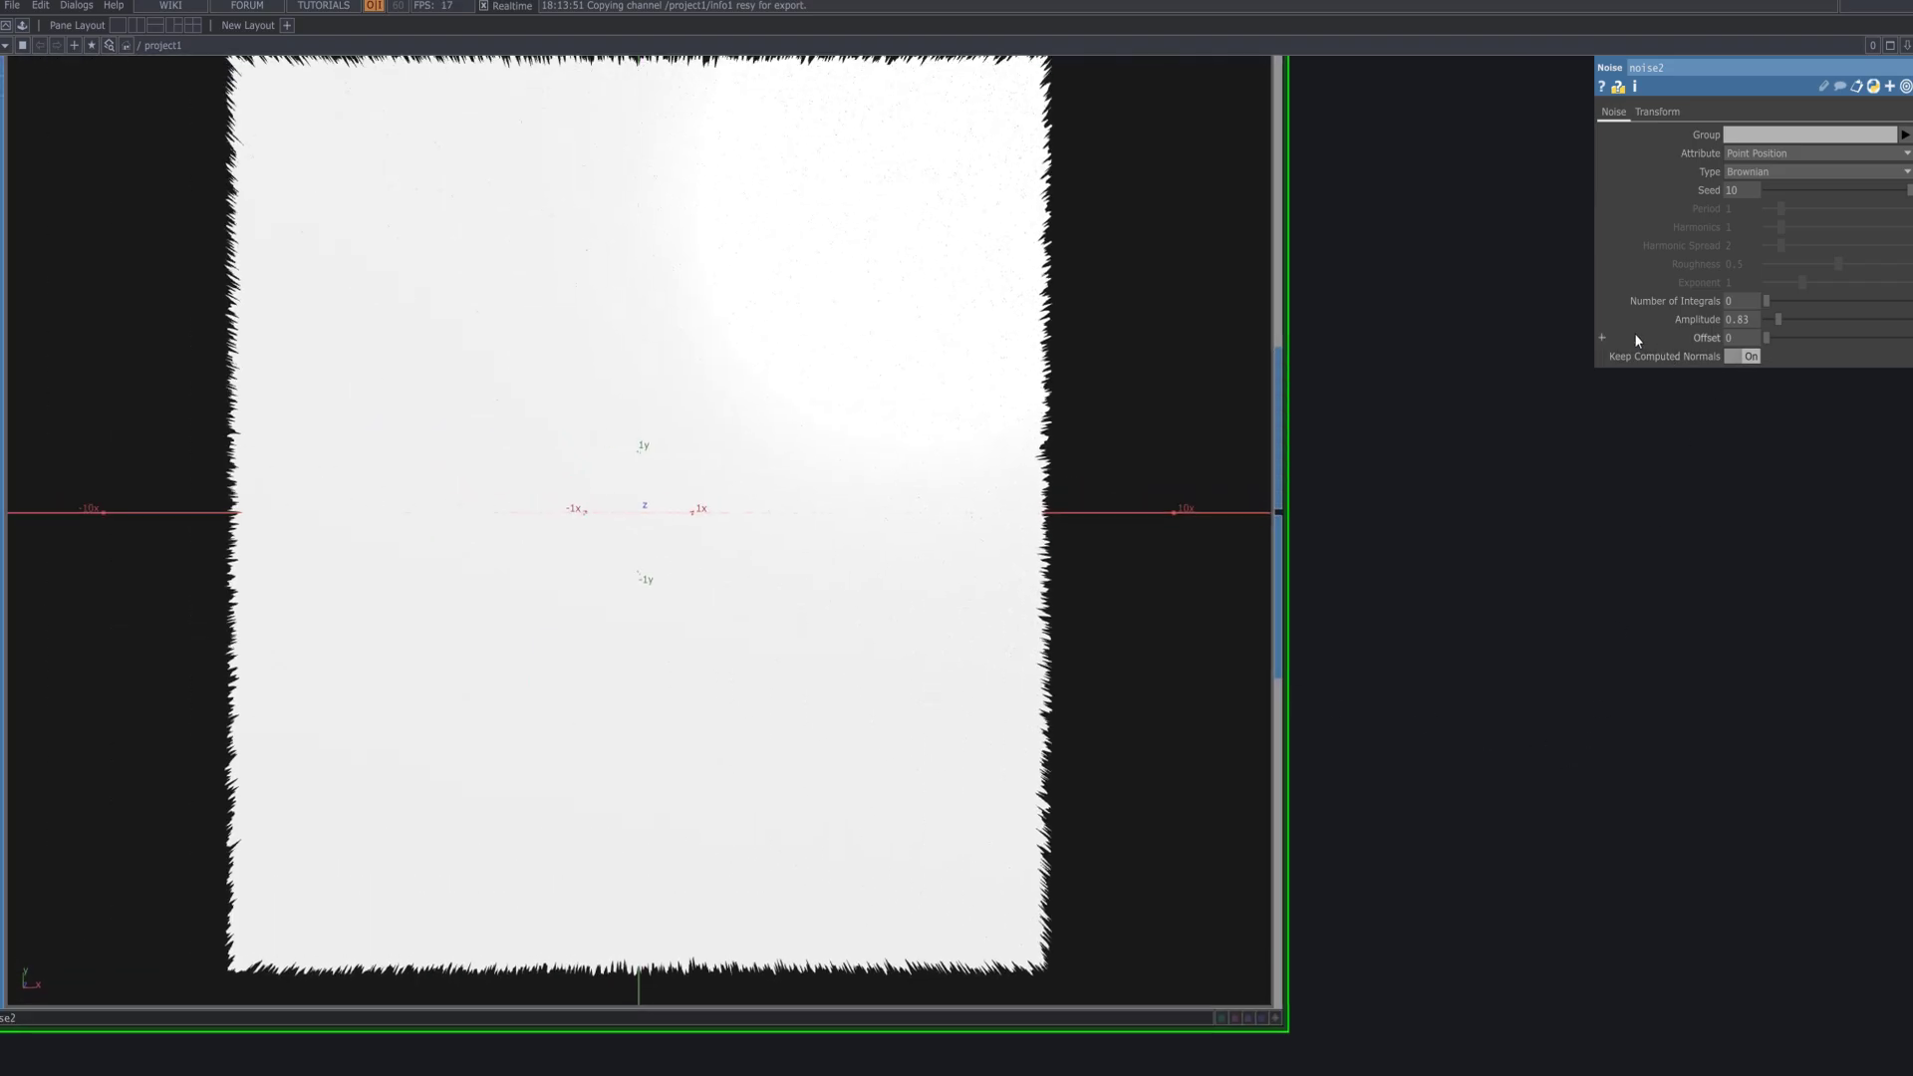
click(1642, 113)
- Add a SOP to CHOP and set its SOP to null3, with only Position XYZ switched on
scroll(1598, 577, down, 10)
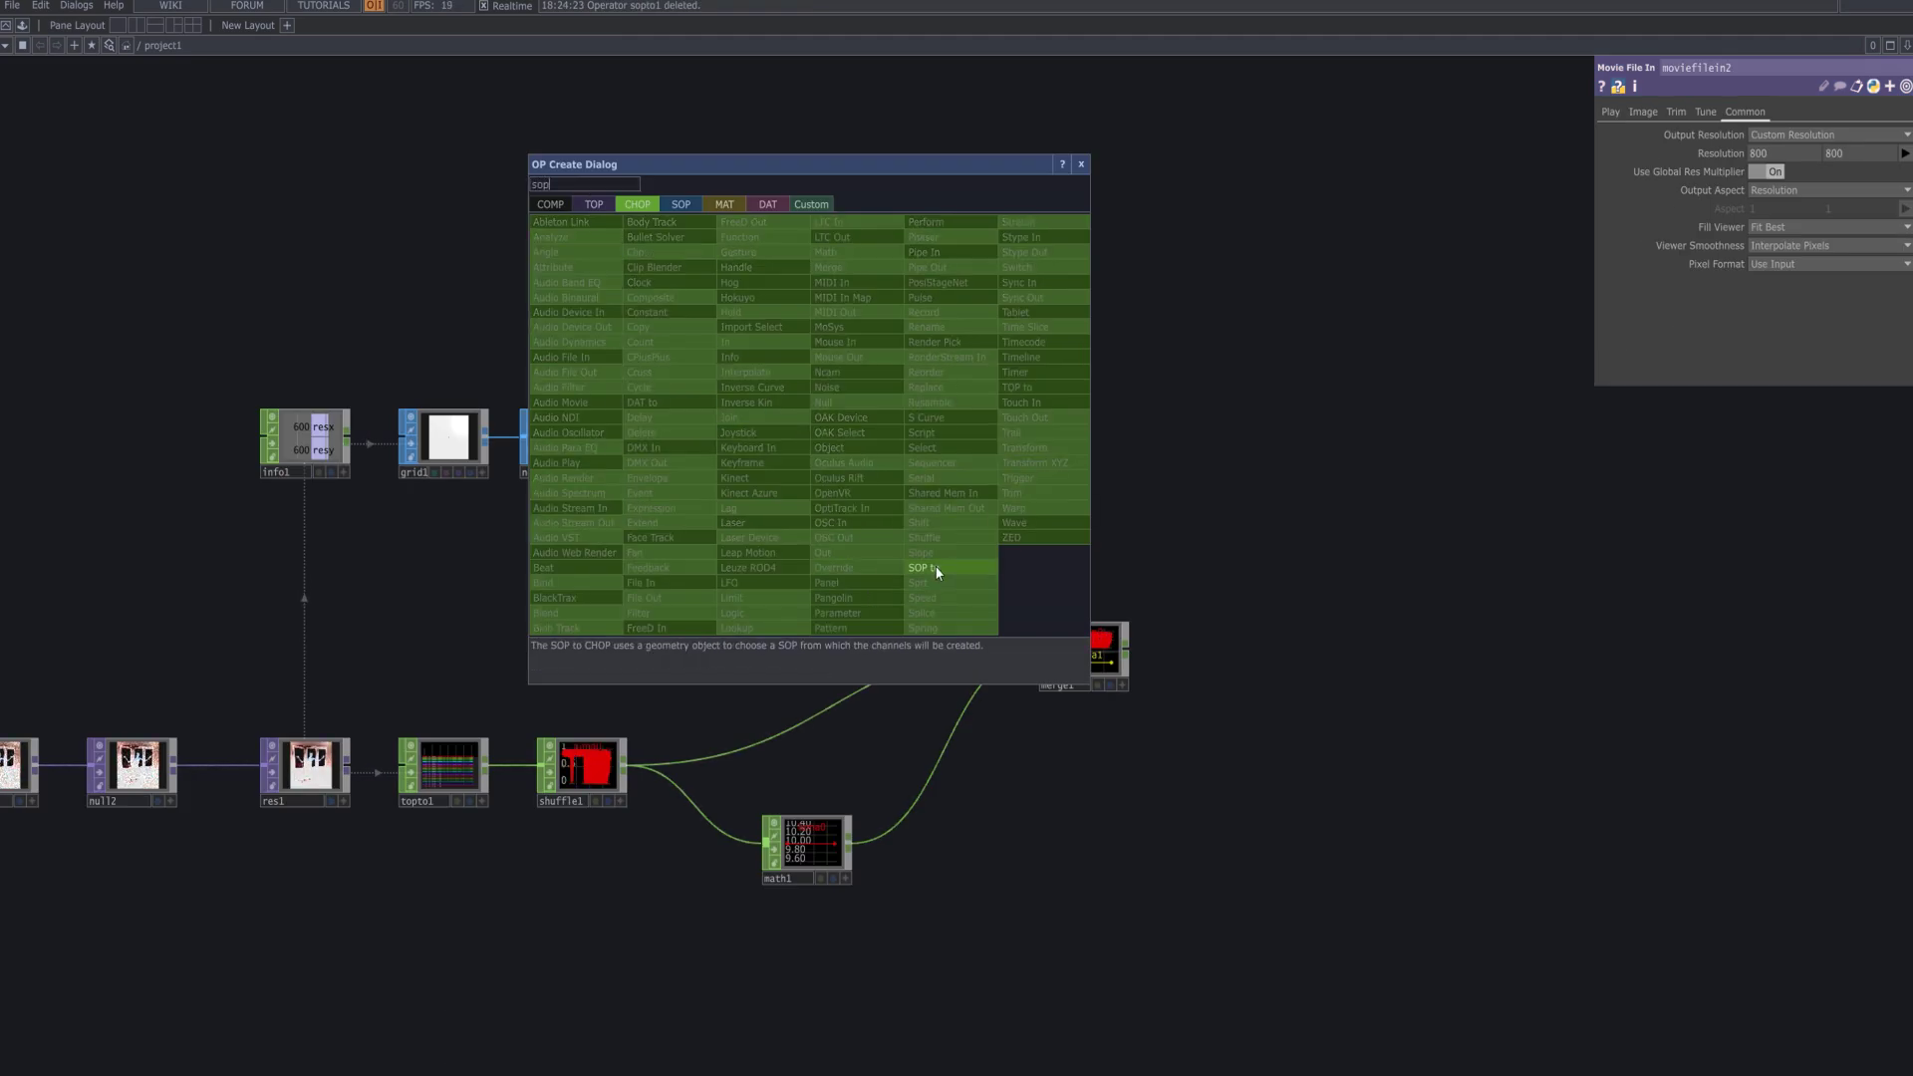
click(926, 567)
click(854, 476)
drag(855, 470, 836, 451)
mouse_move(697, 442)
mouse_down()
mouse_move(743, 445)
mouse_move(1738, 134)
mouse_up()
click(1738, 283)
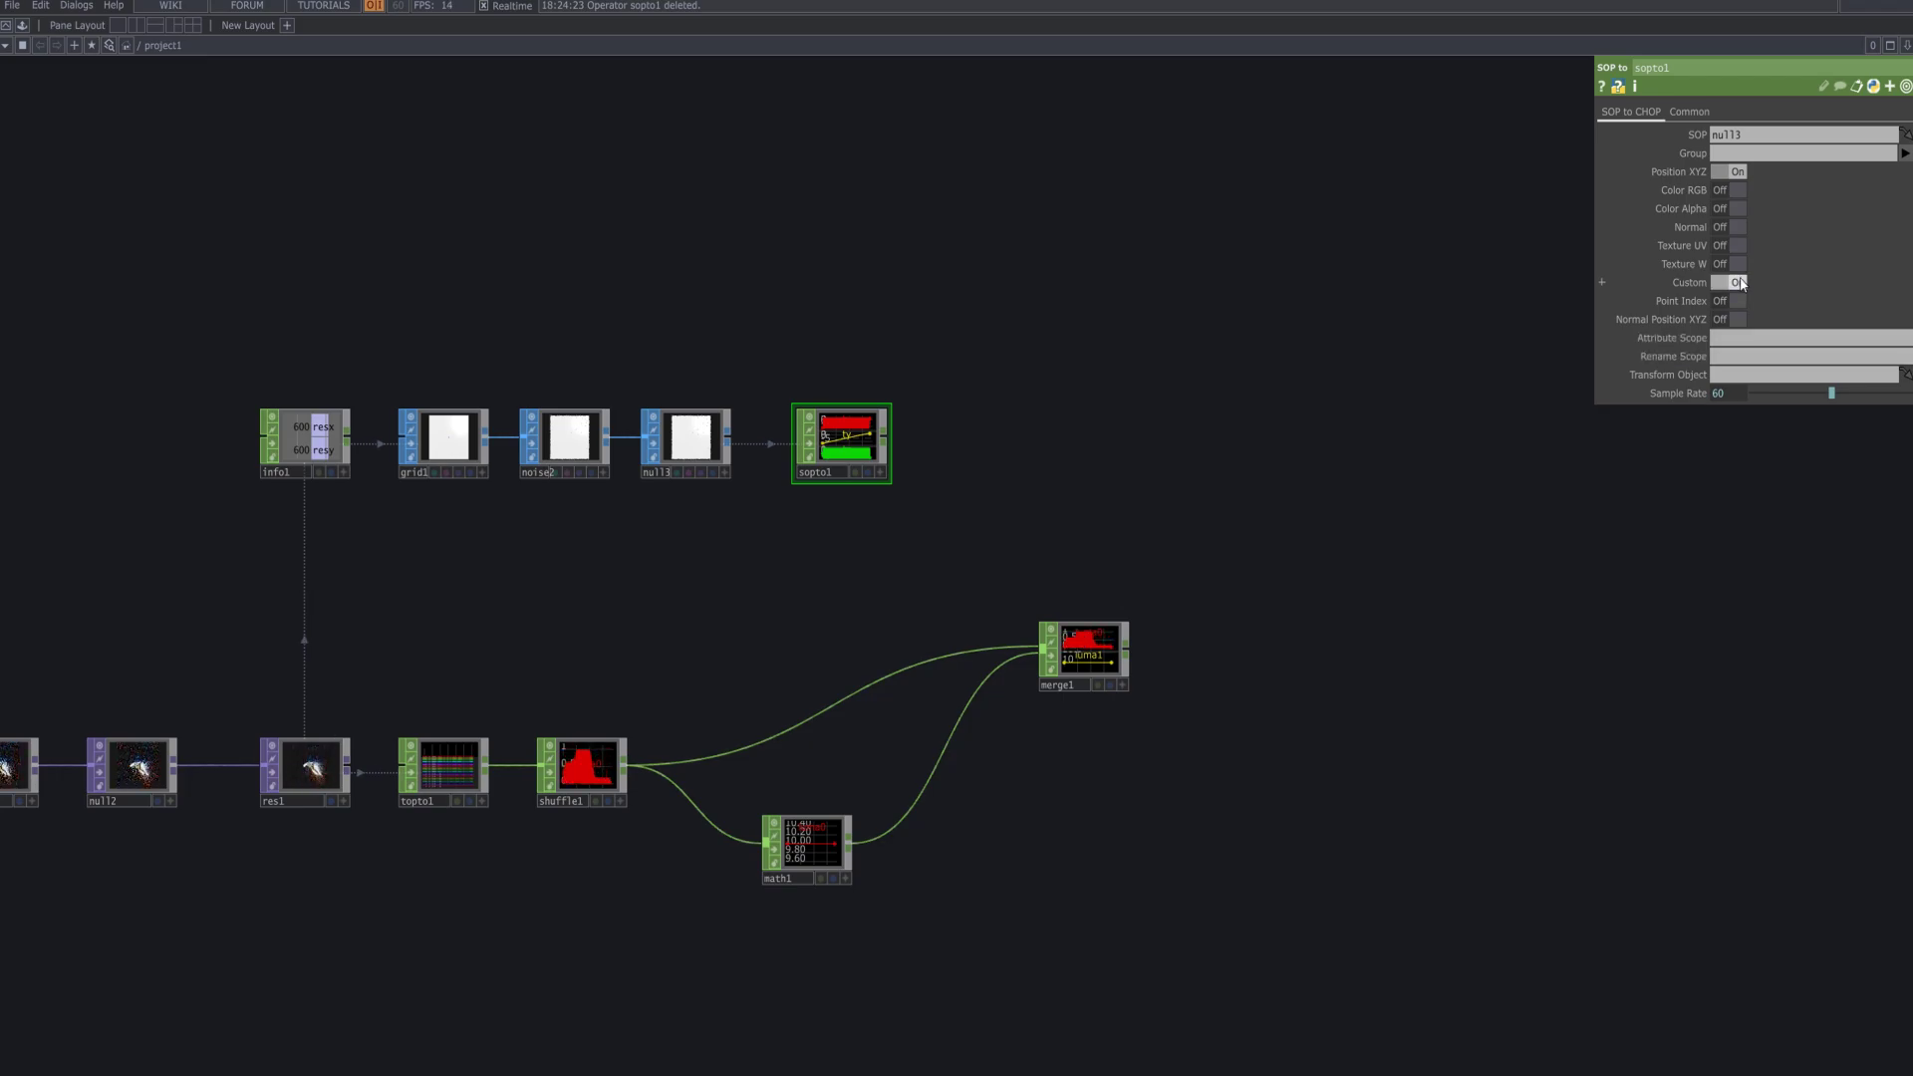
click(1738, 283)
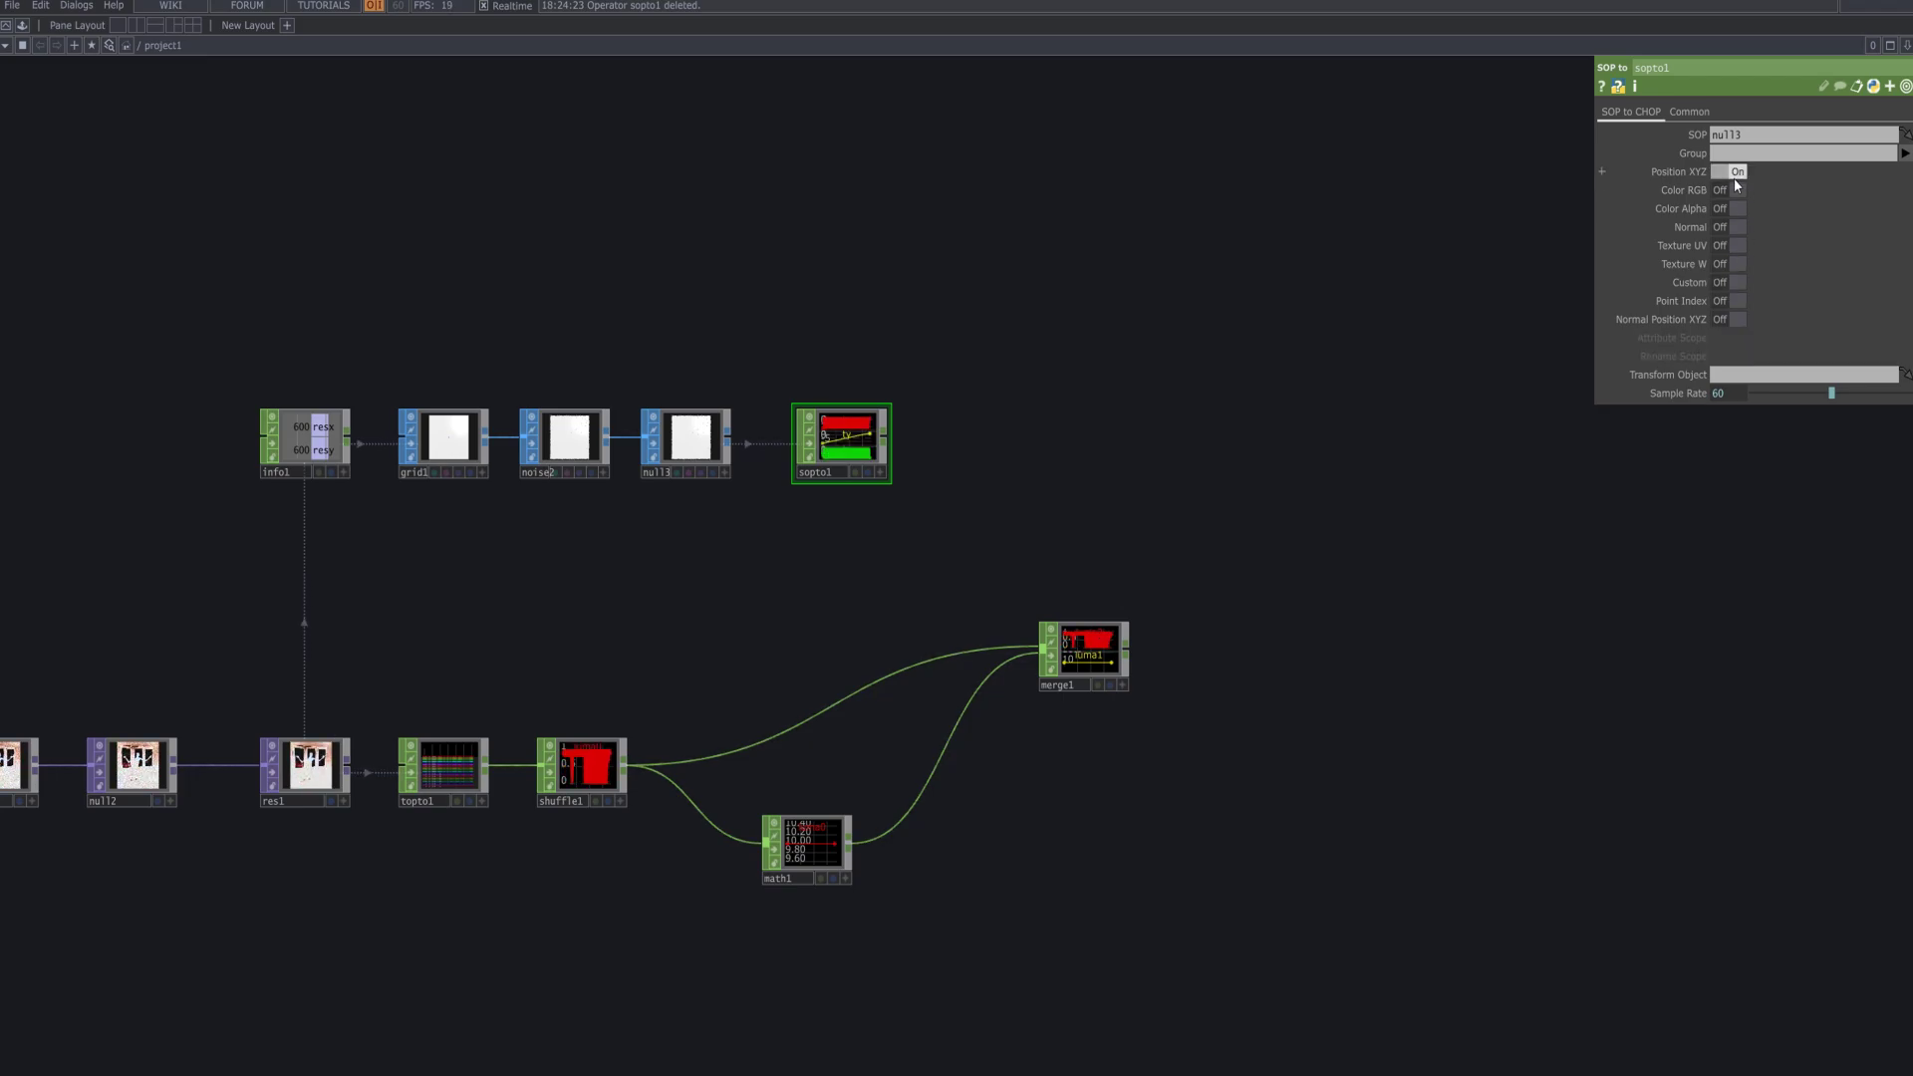
- Wire sopto1 into merge1 and order the inputs as sopto1, shuffle1, math1
drag(887, 438, 1043, 647)
click(1068, 658)
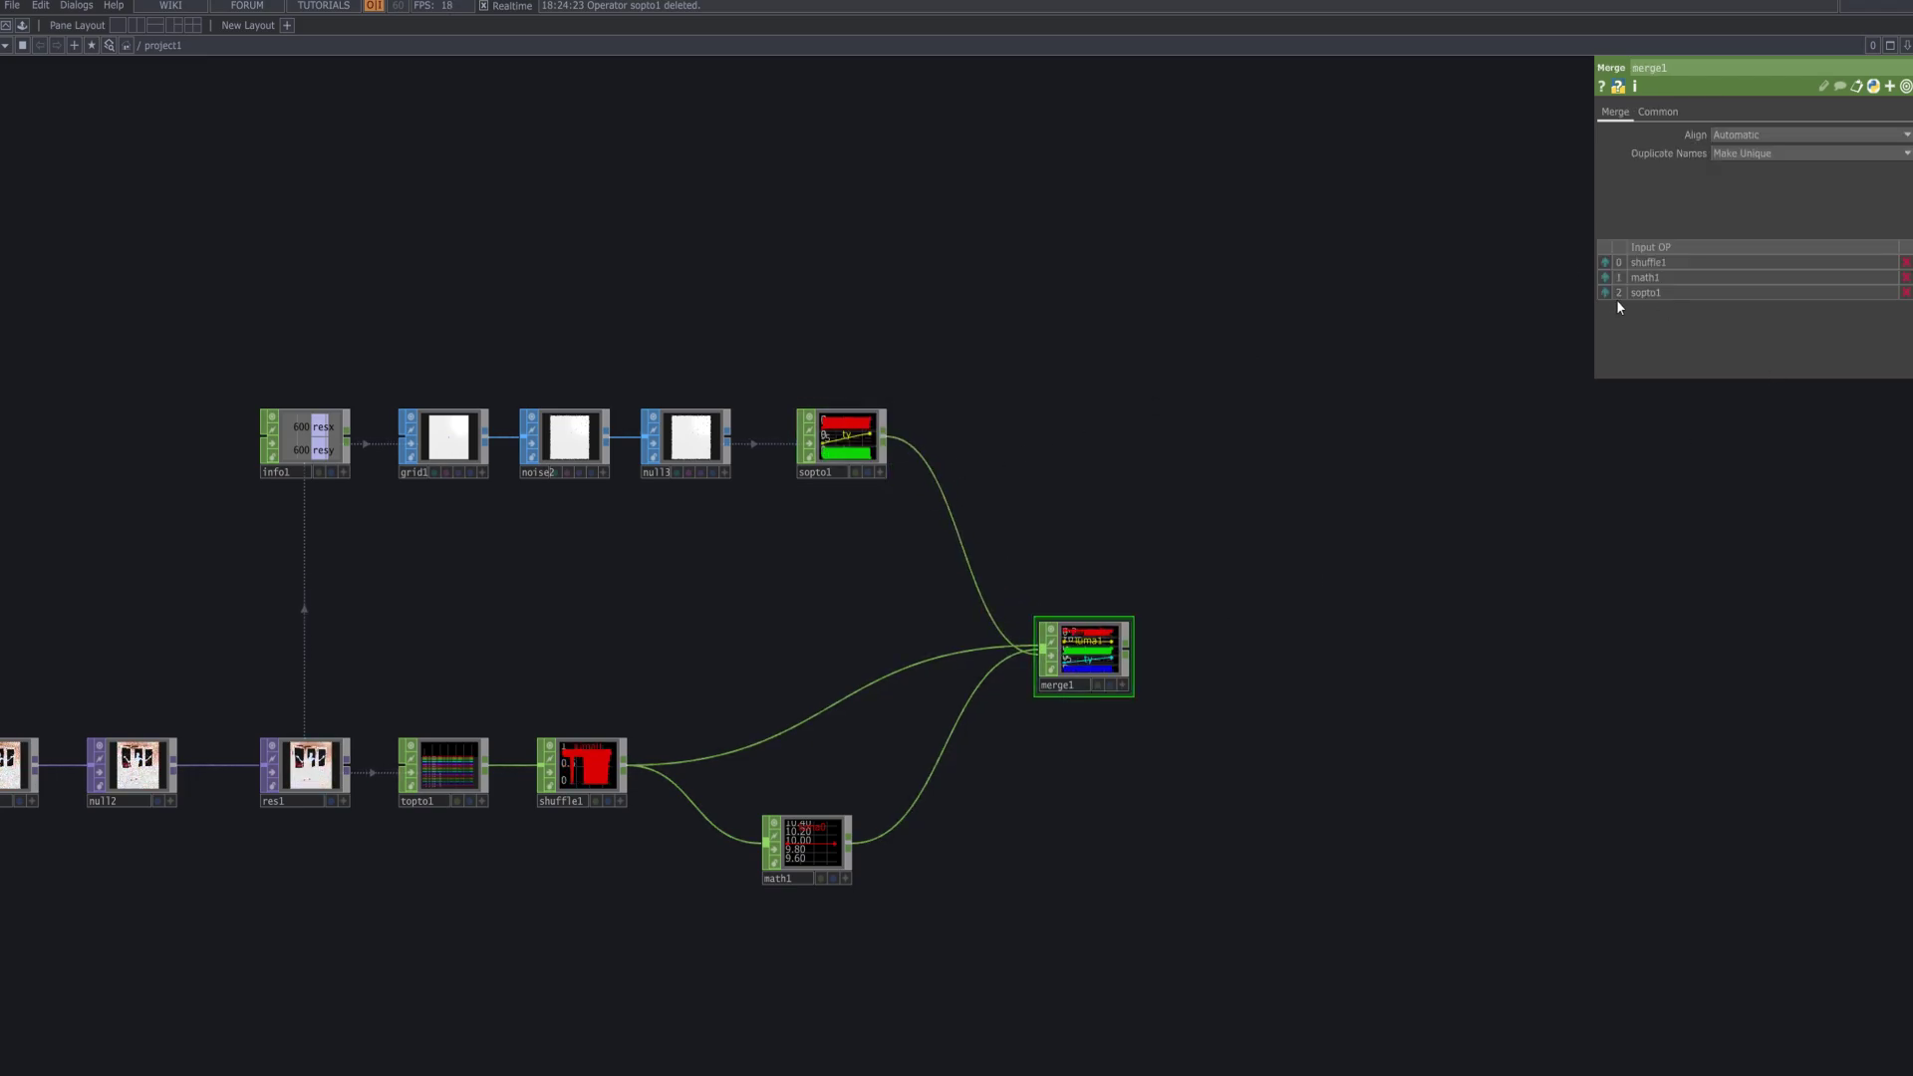
click(1605, 278)
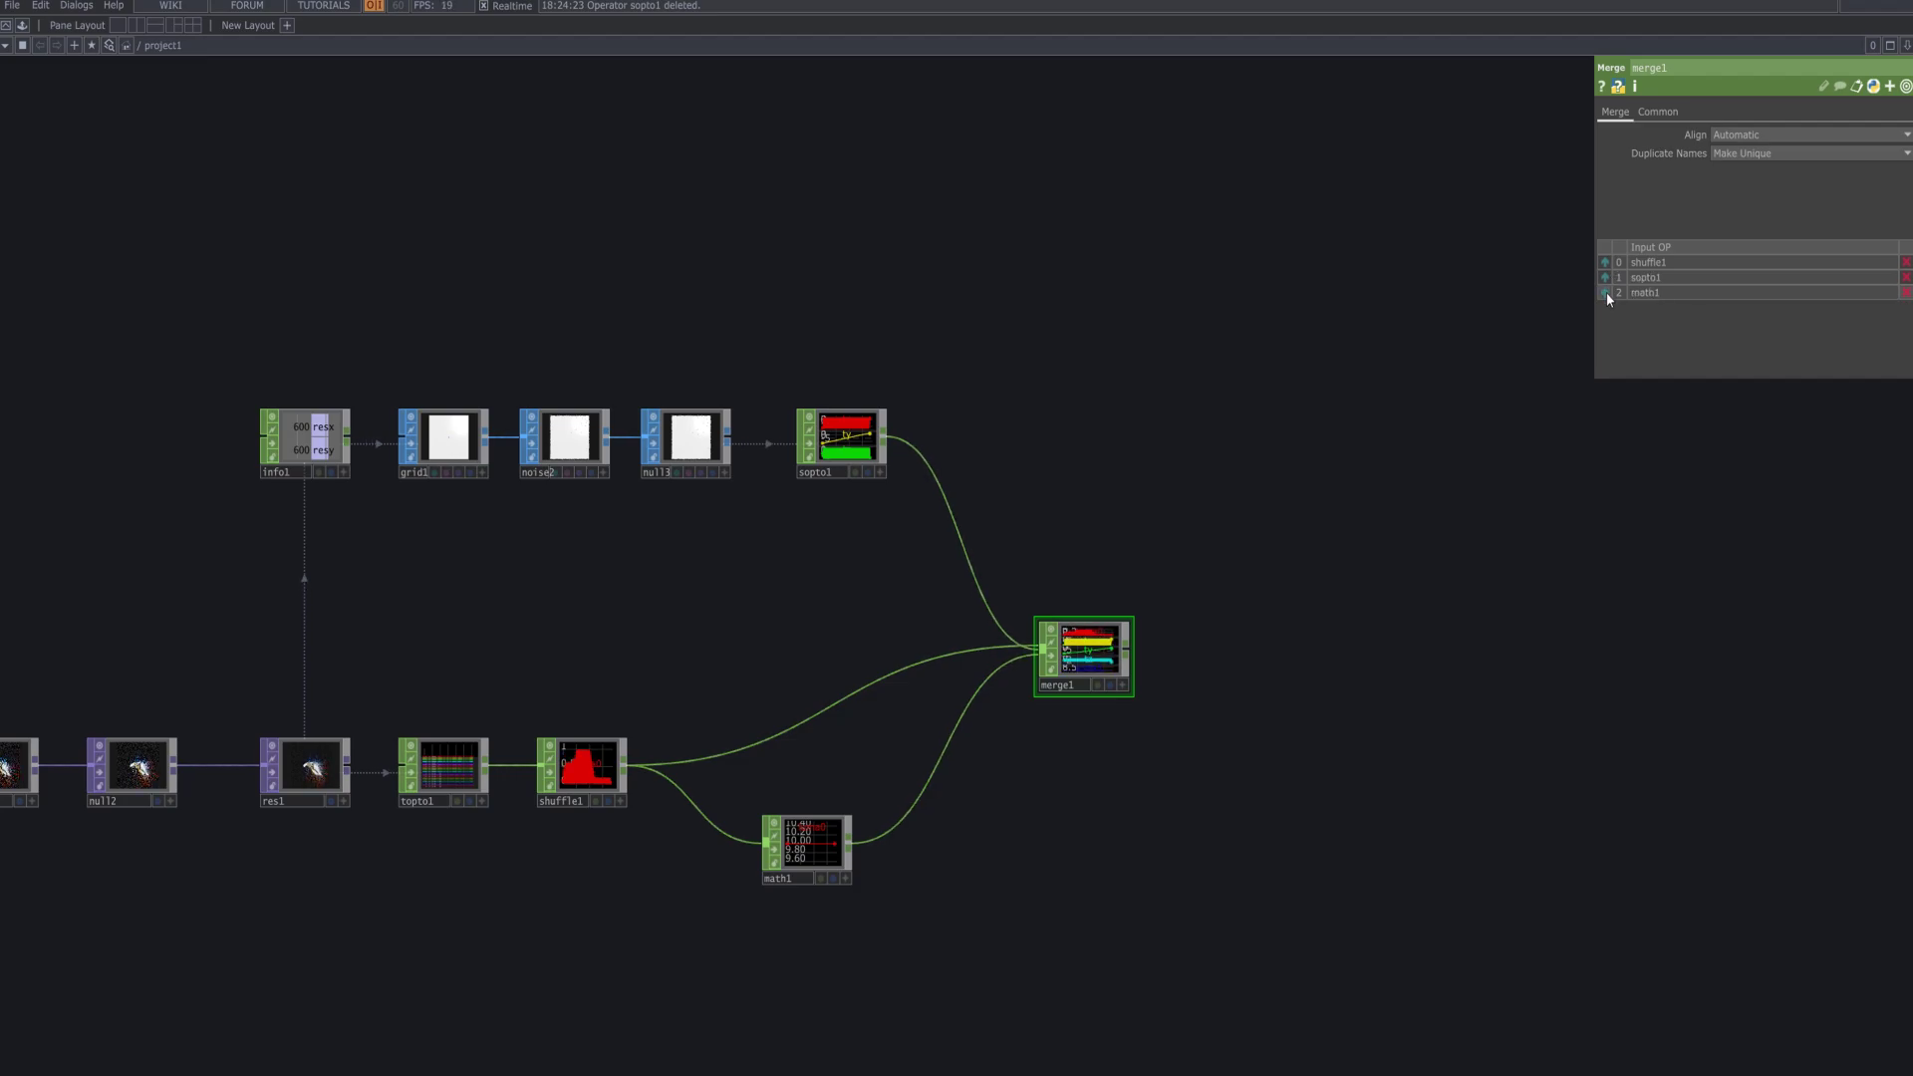
click(1606, 290)
click(1606, 277)
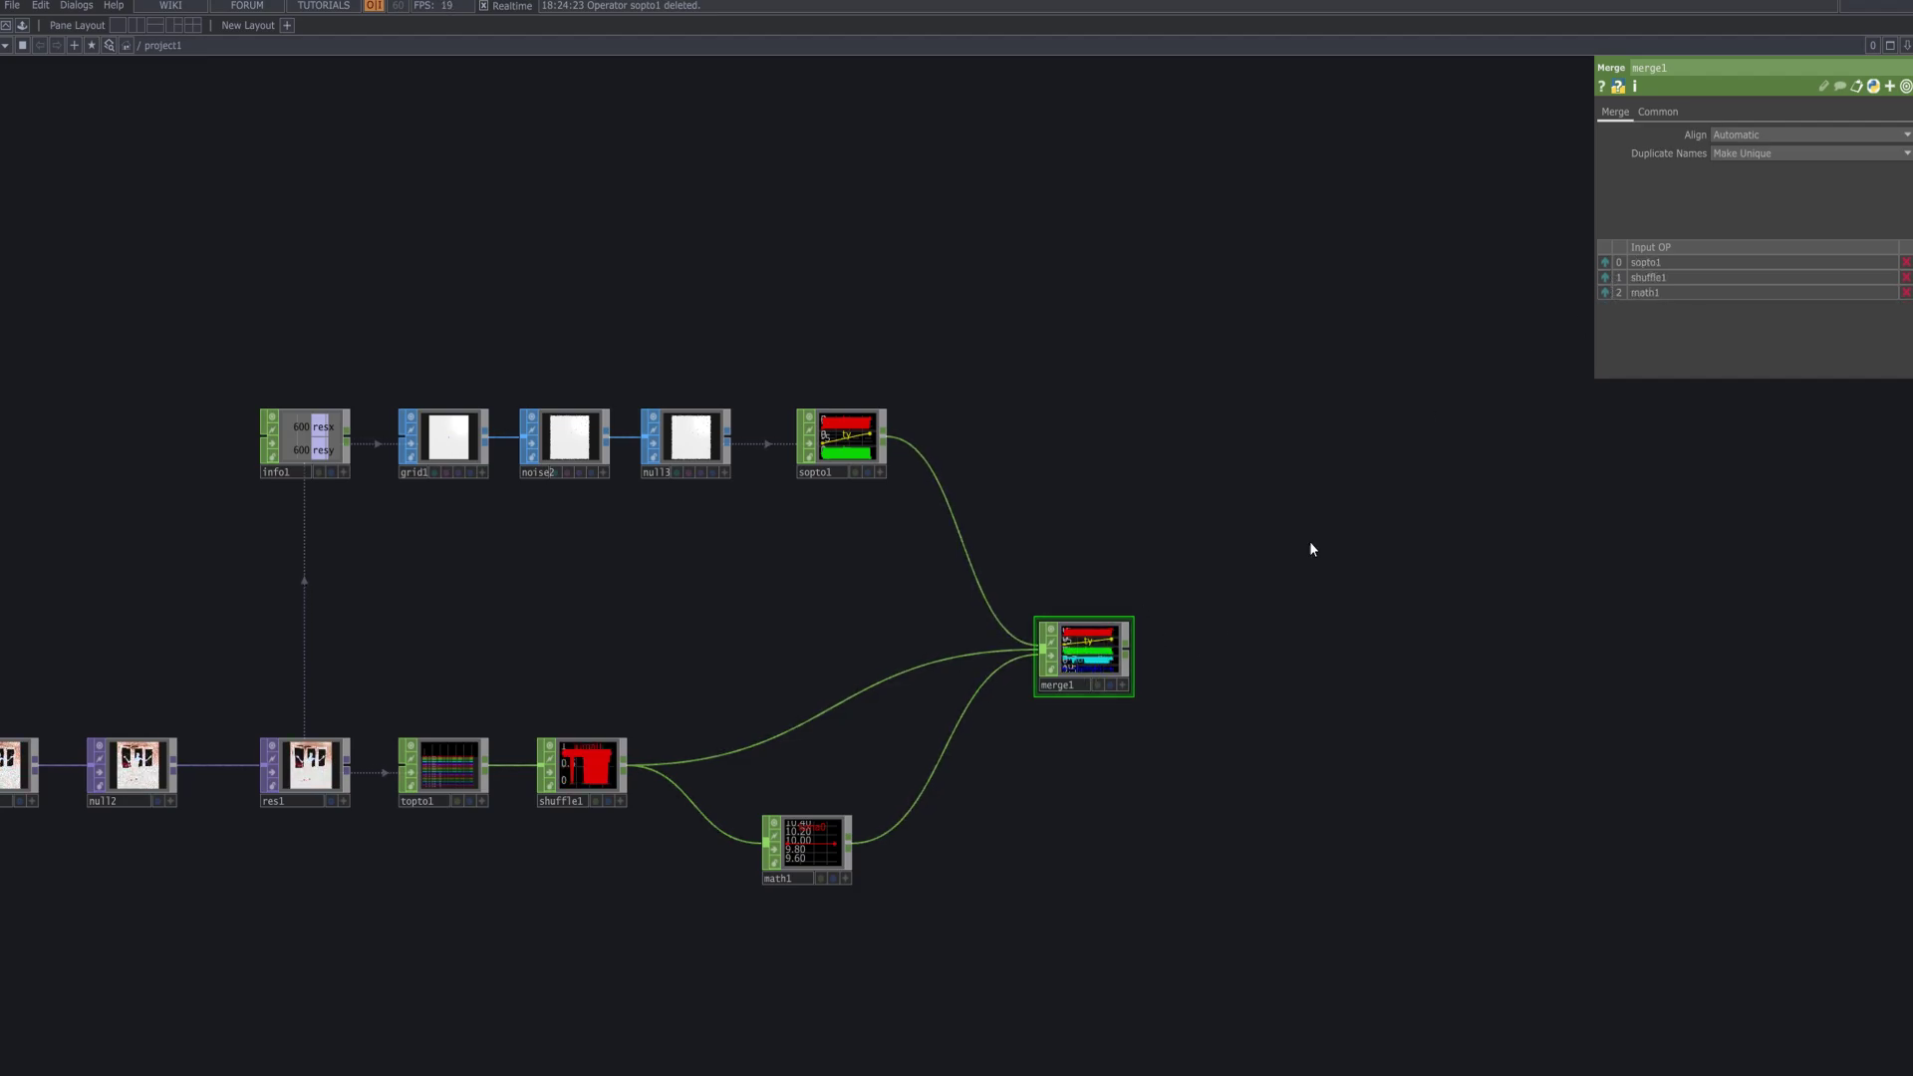
- Switch off Position XYZ on sopto1 and turn on Custom instead
click(842, 438)
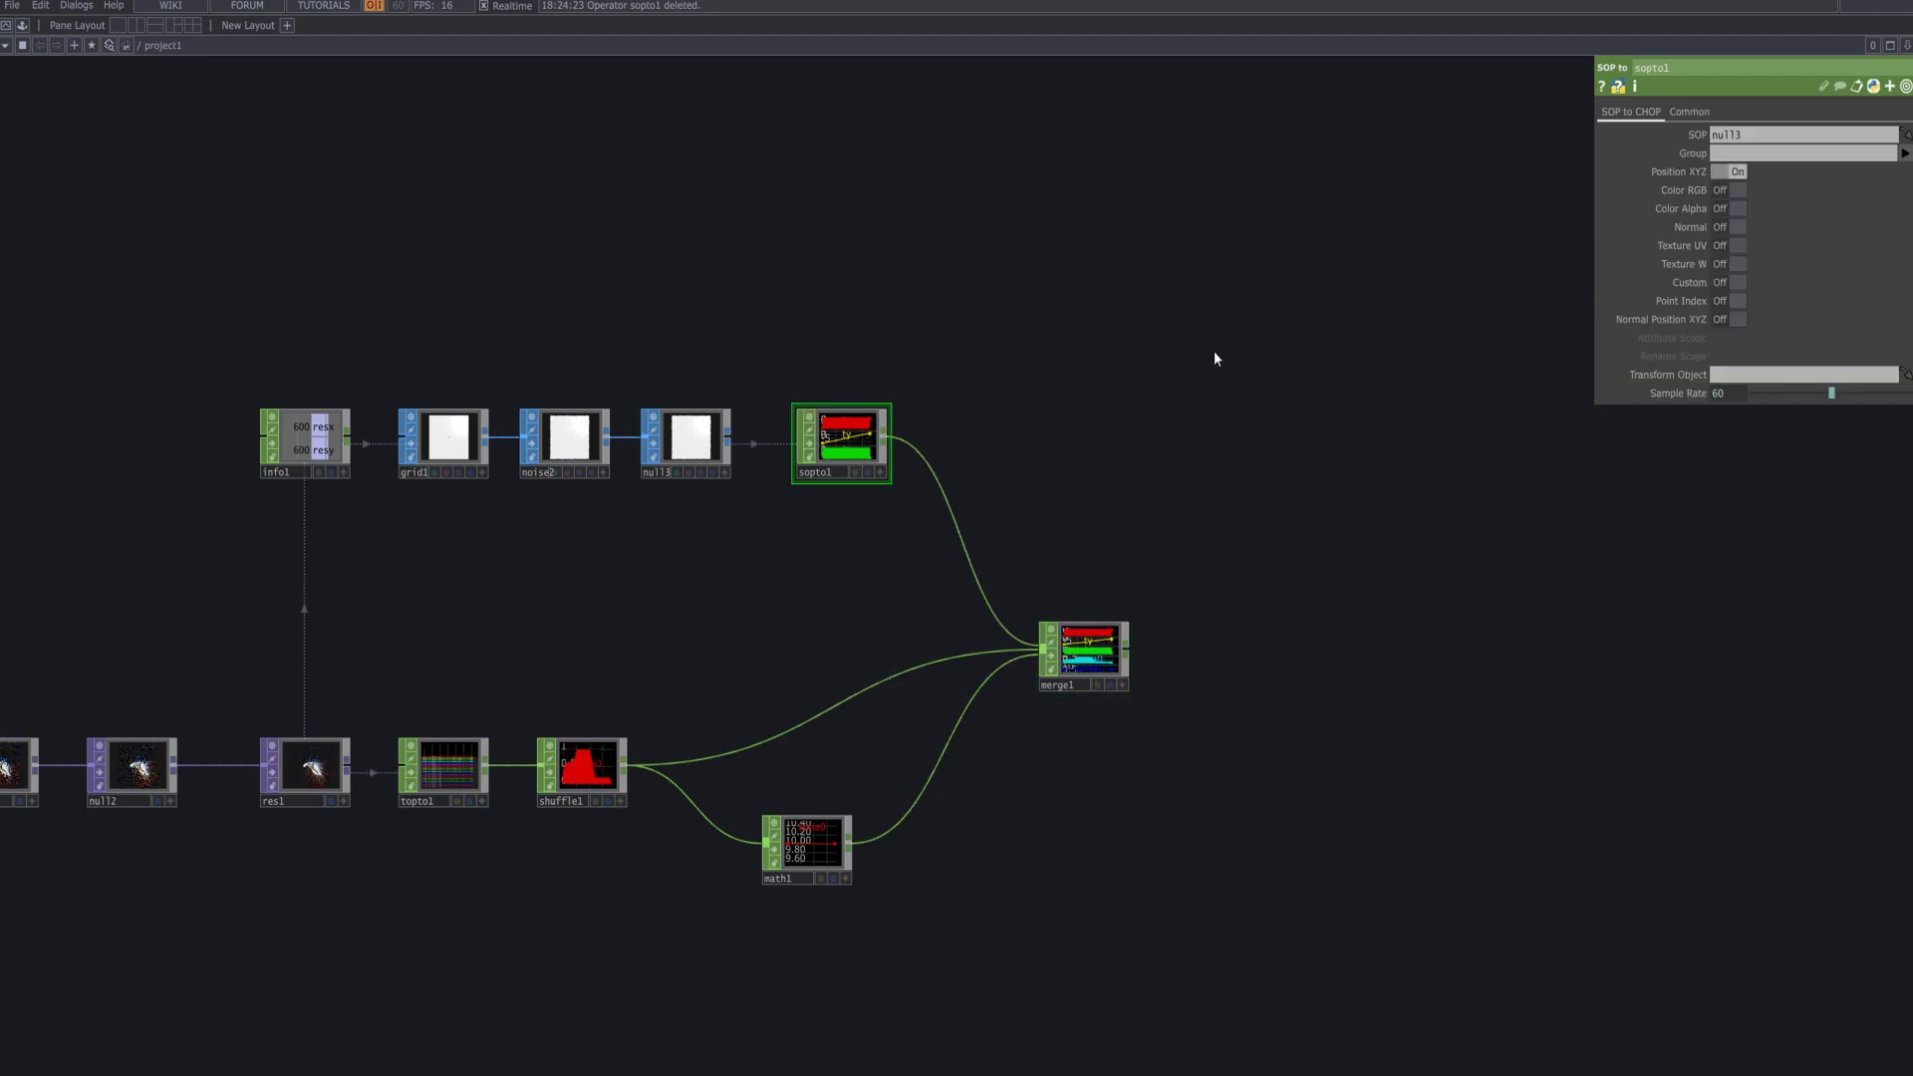
click(1745, 284)
click(1744, 283)
click(1737, 174)
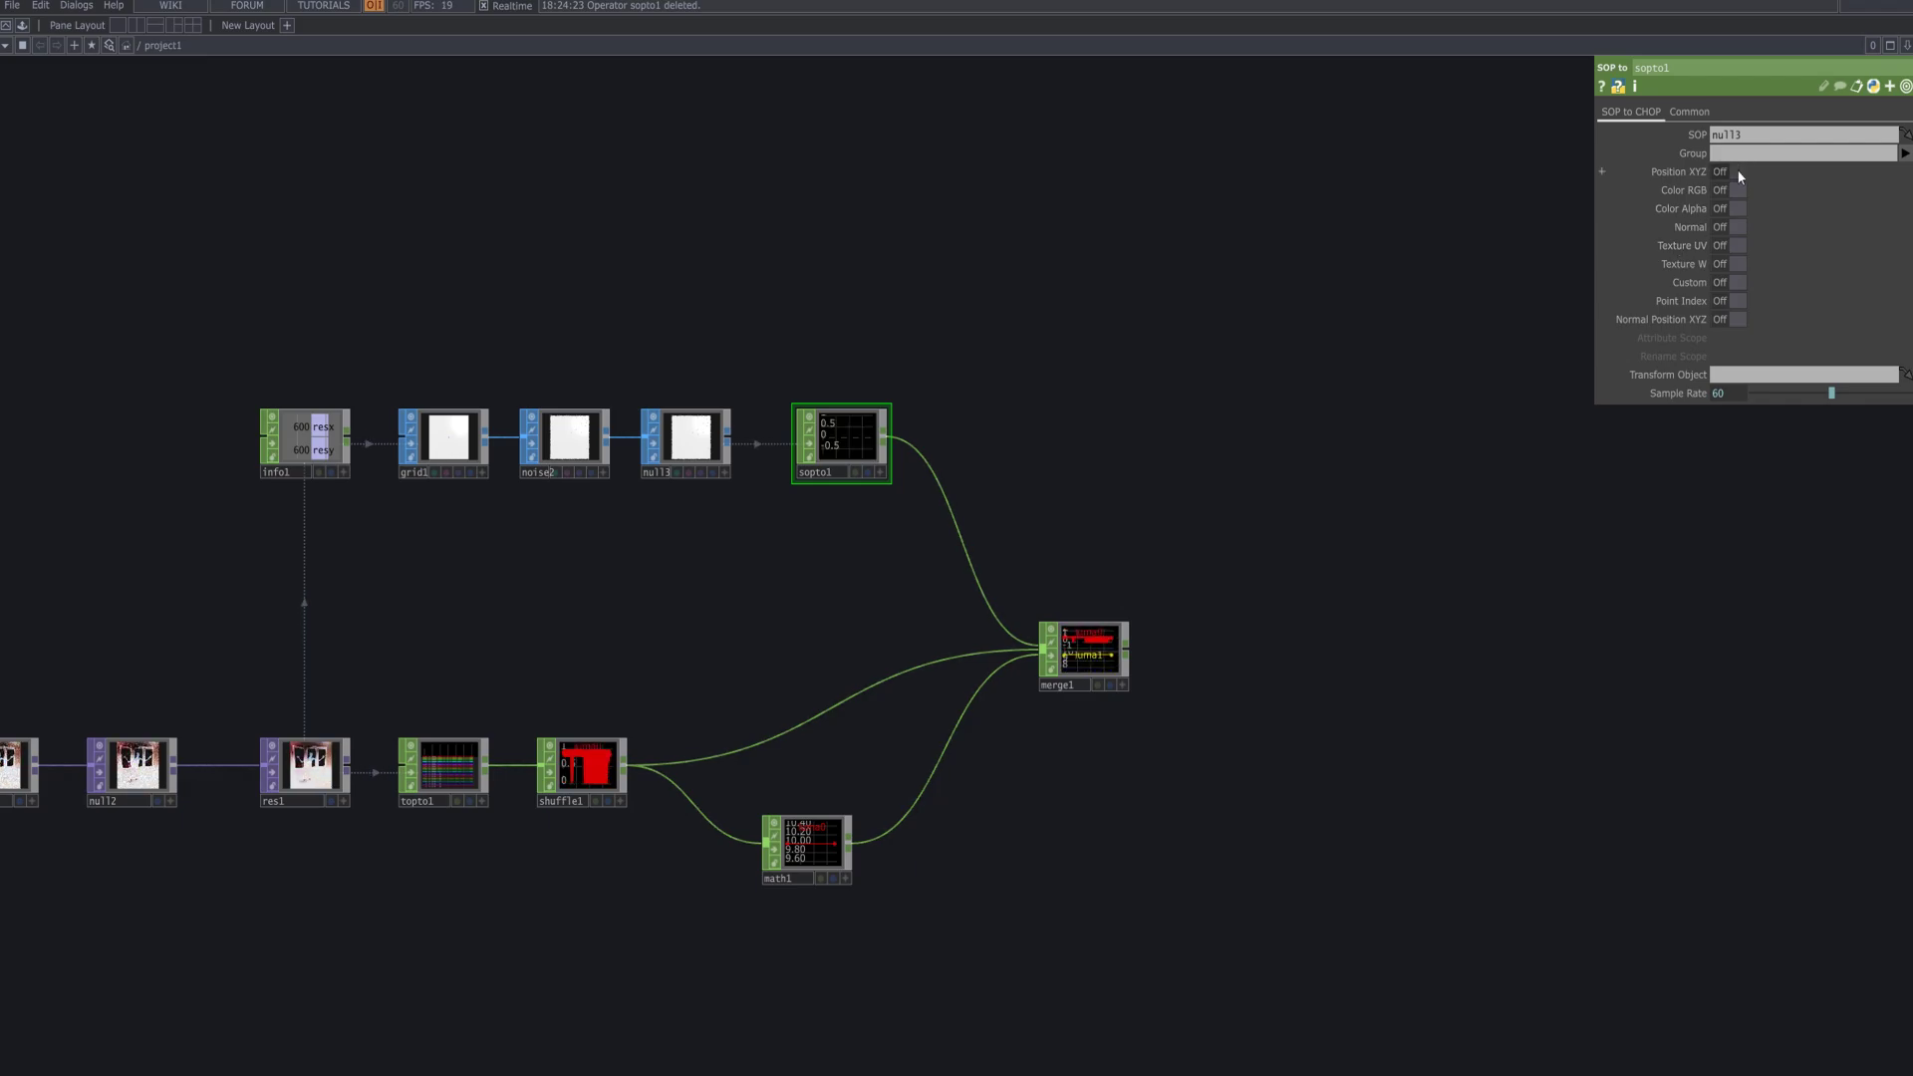
click(1729, 283)
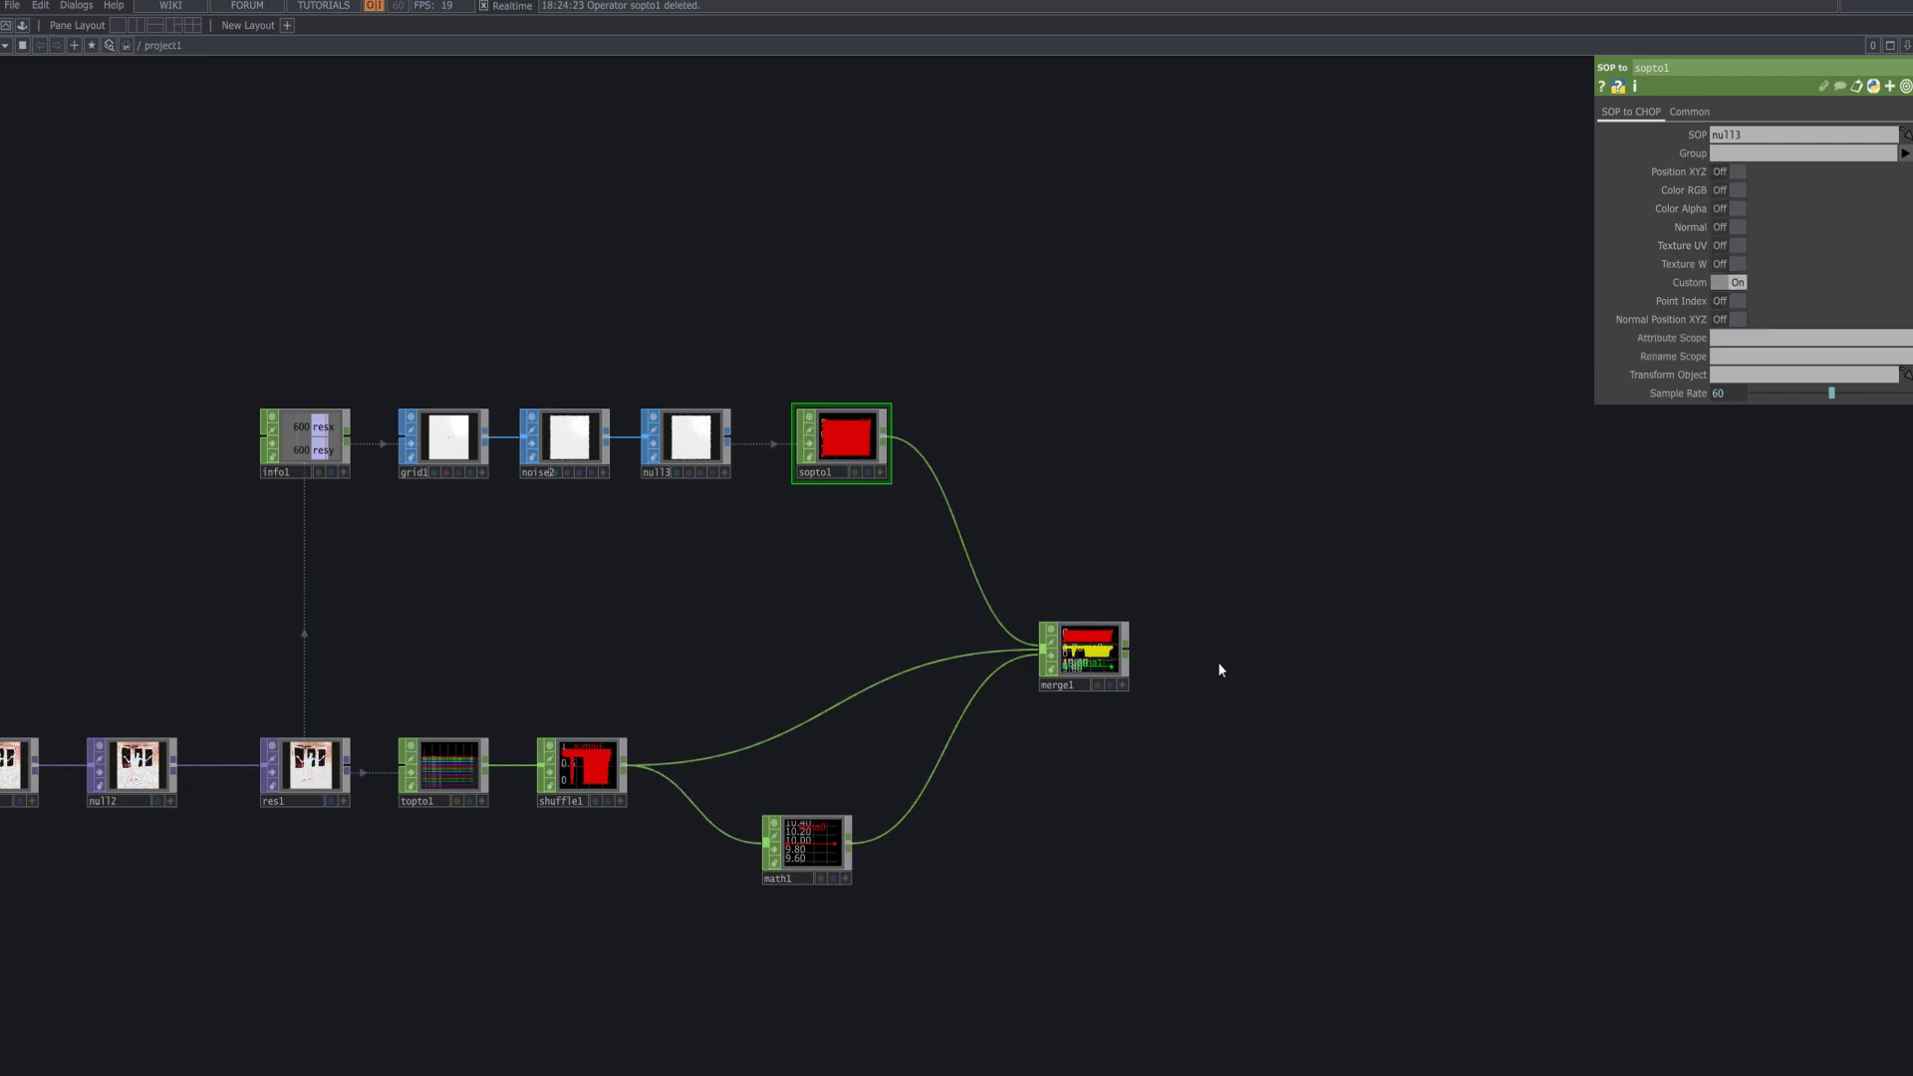
- Set sopto1's Attribute Scope to P
scroll(875, 441, up, 5)
scroll(874, 440, down, 8)
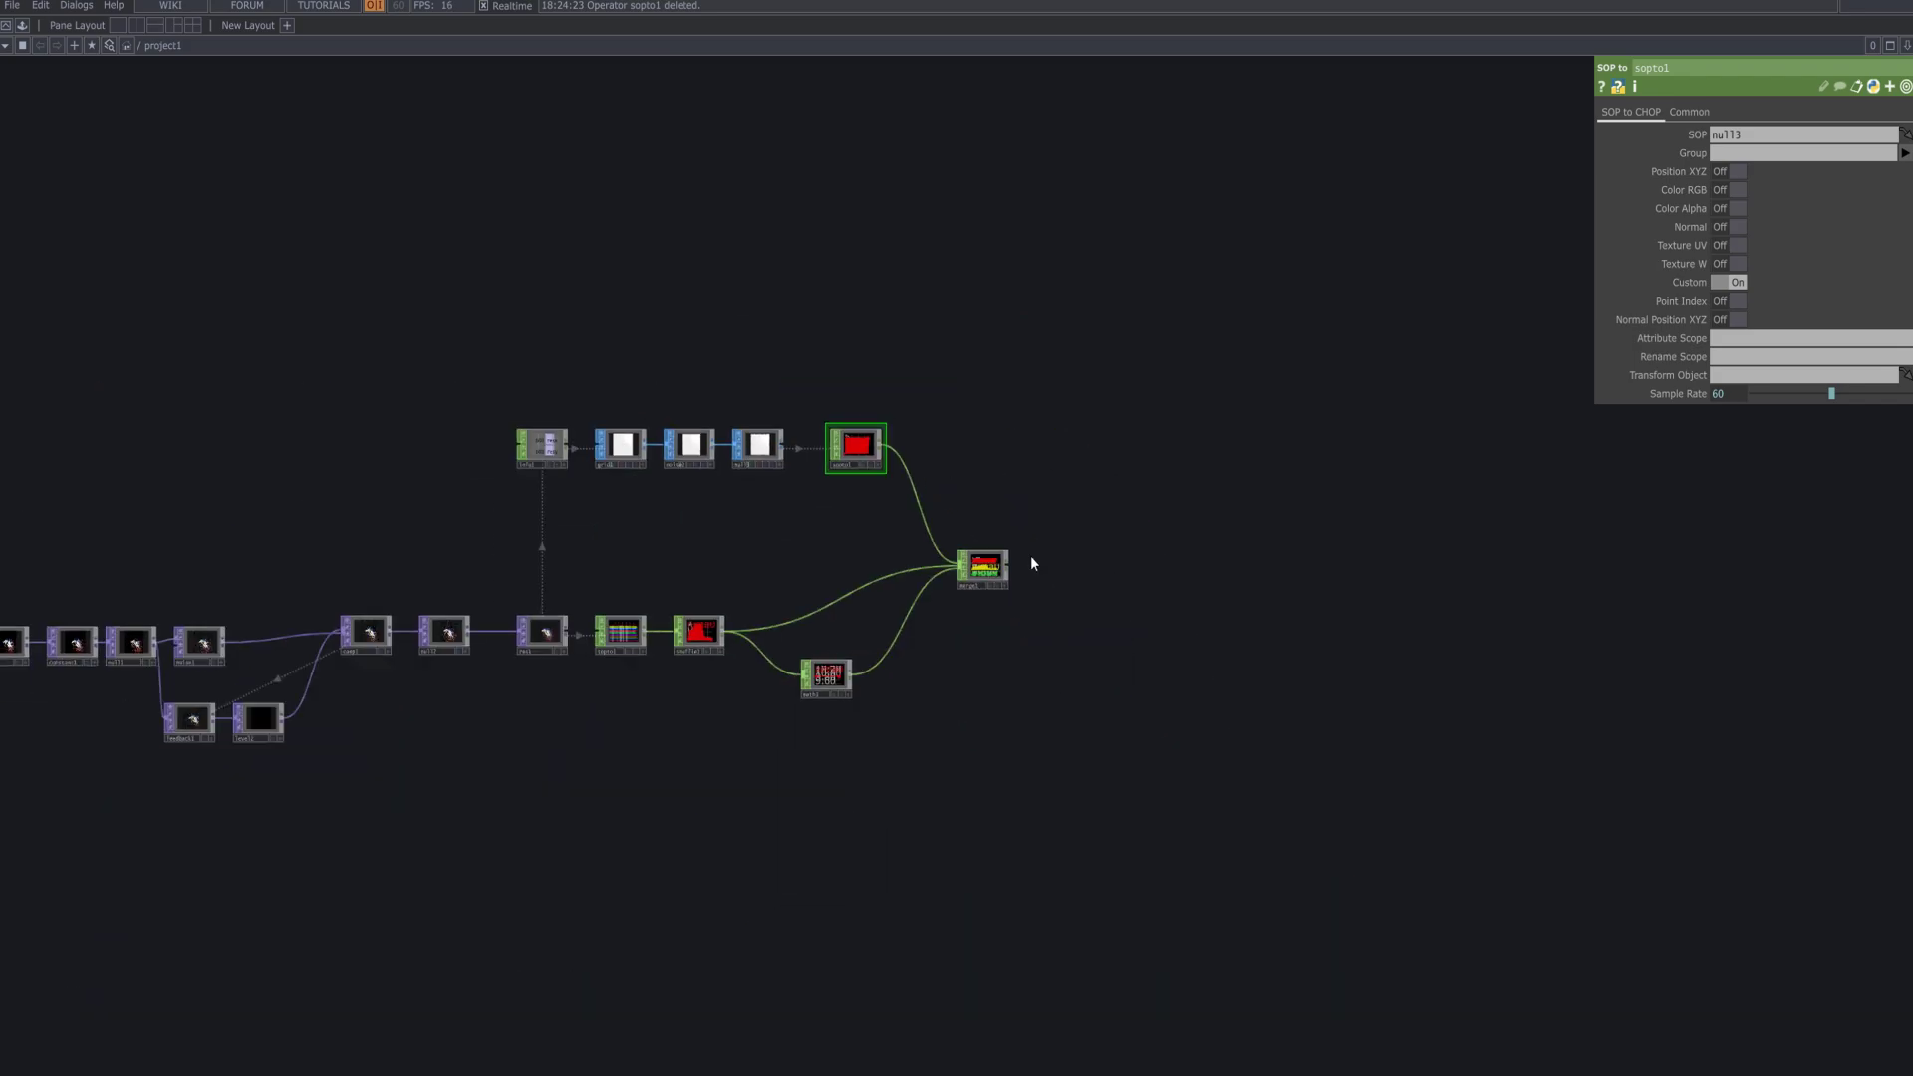
scroll(1030, 554, up, 6)
scroll(1163, 571, down, 3)
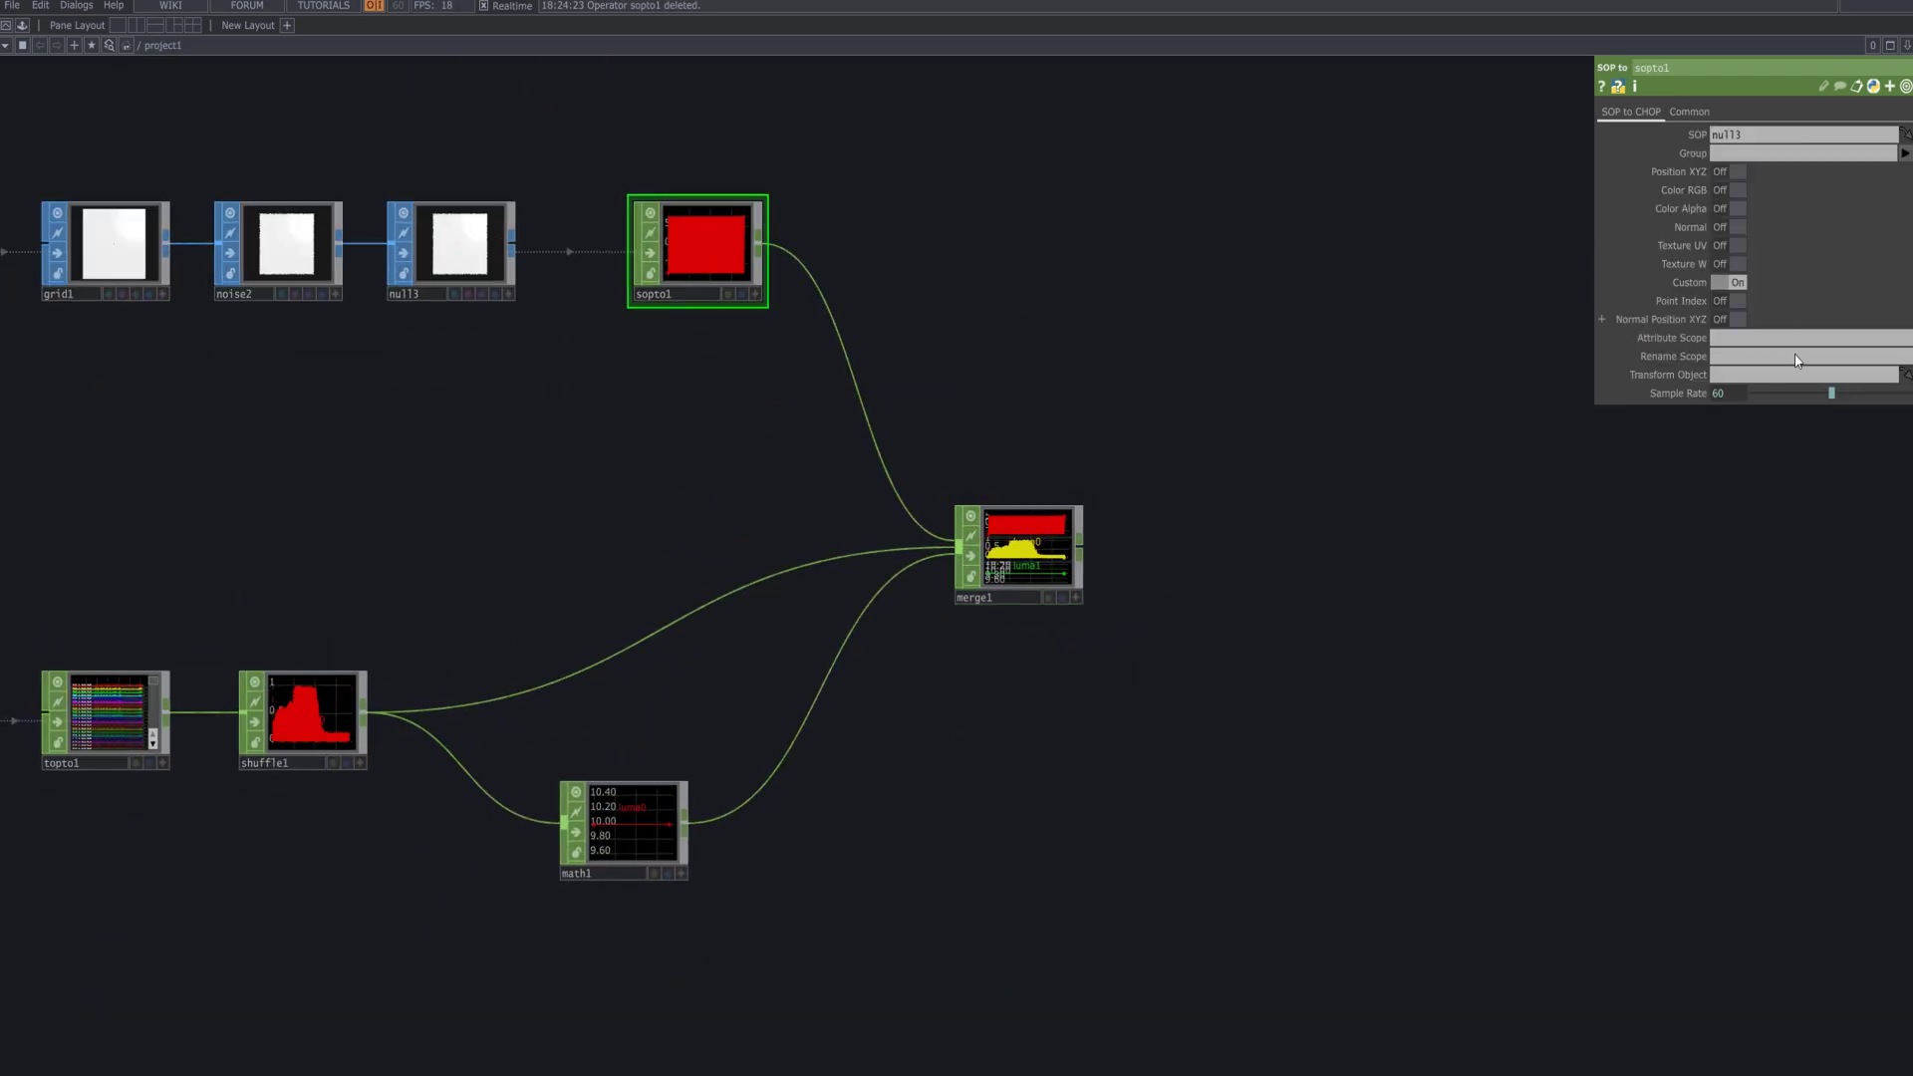
click(1769, 343)
text(p)
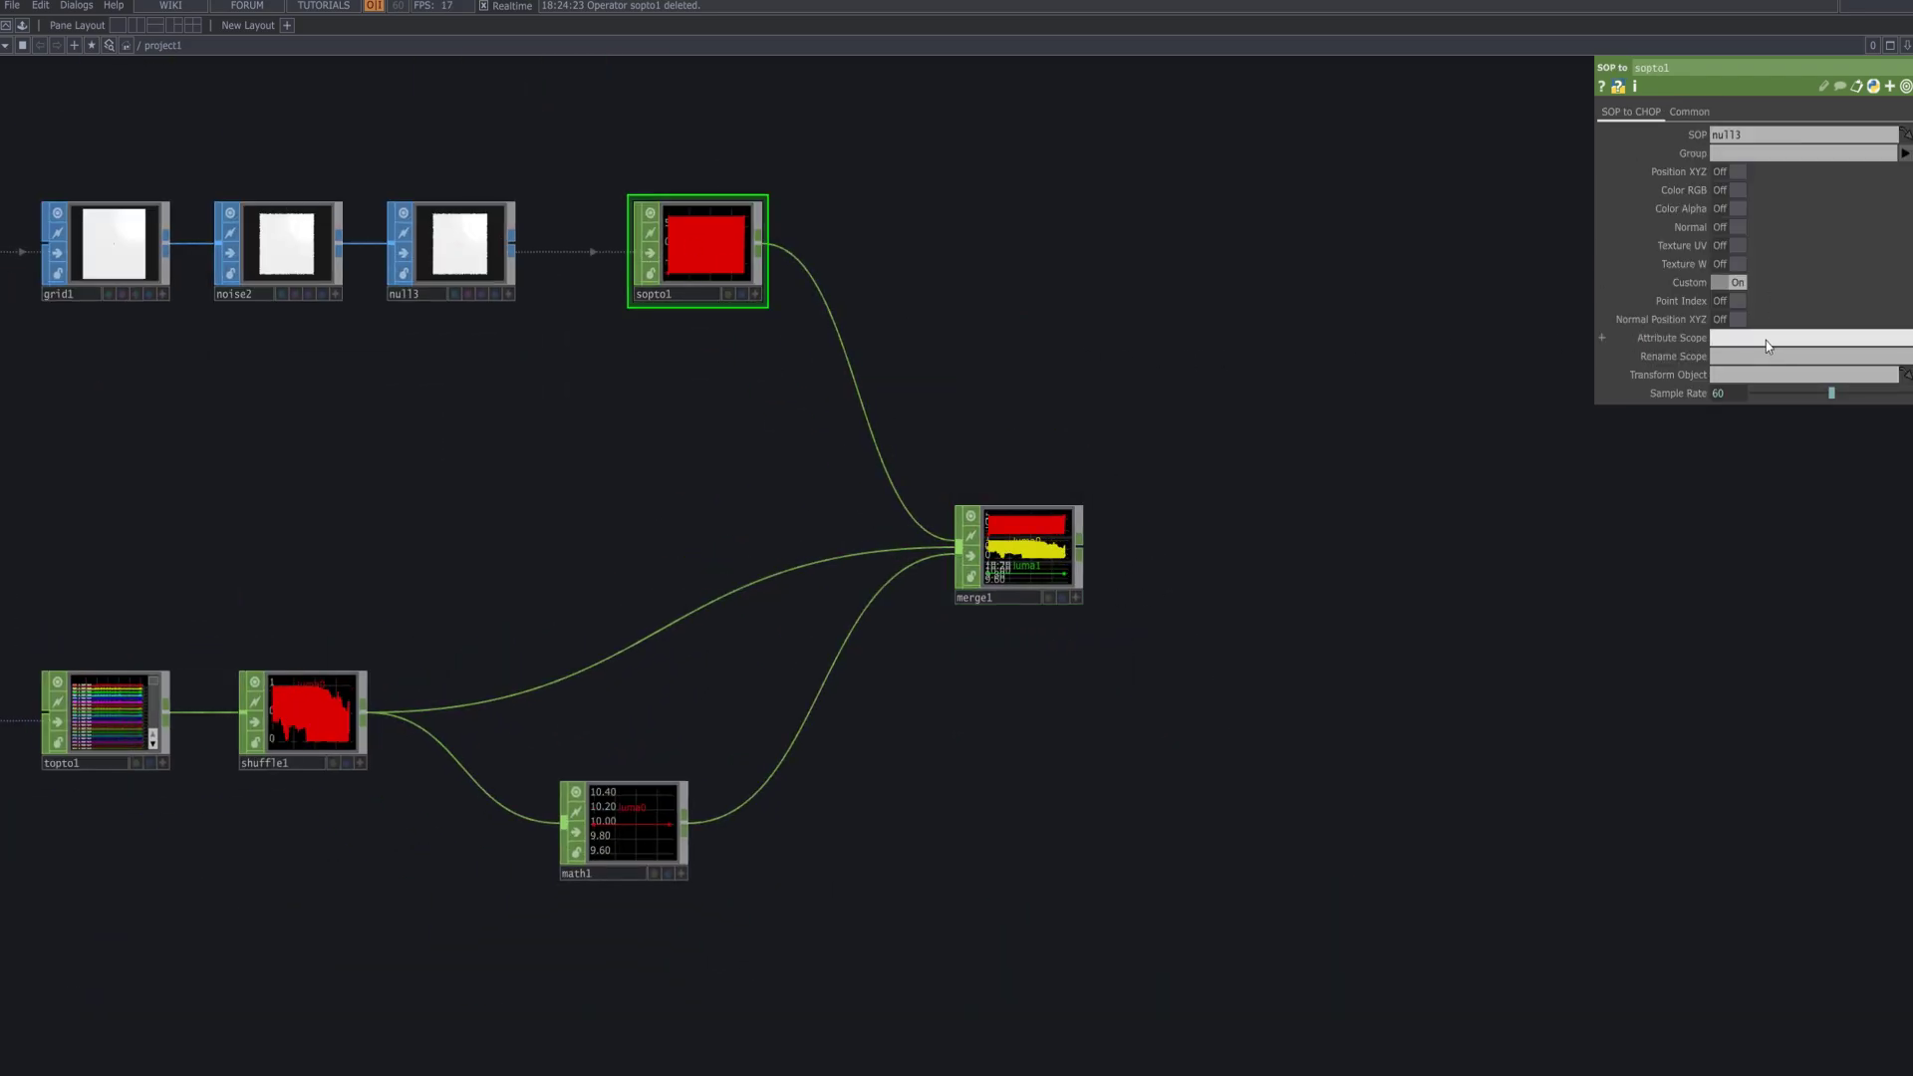
key(Caps_Lock)
text(P)
click(1572, 432)
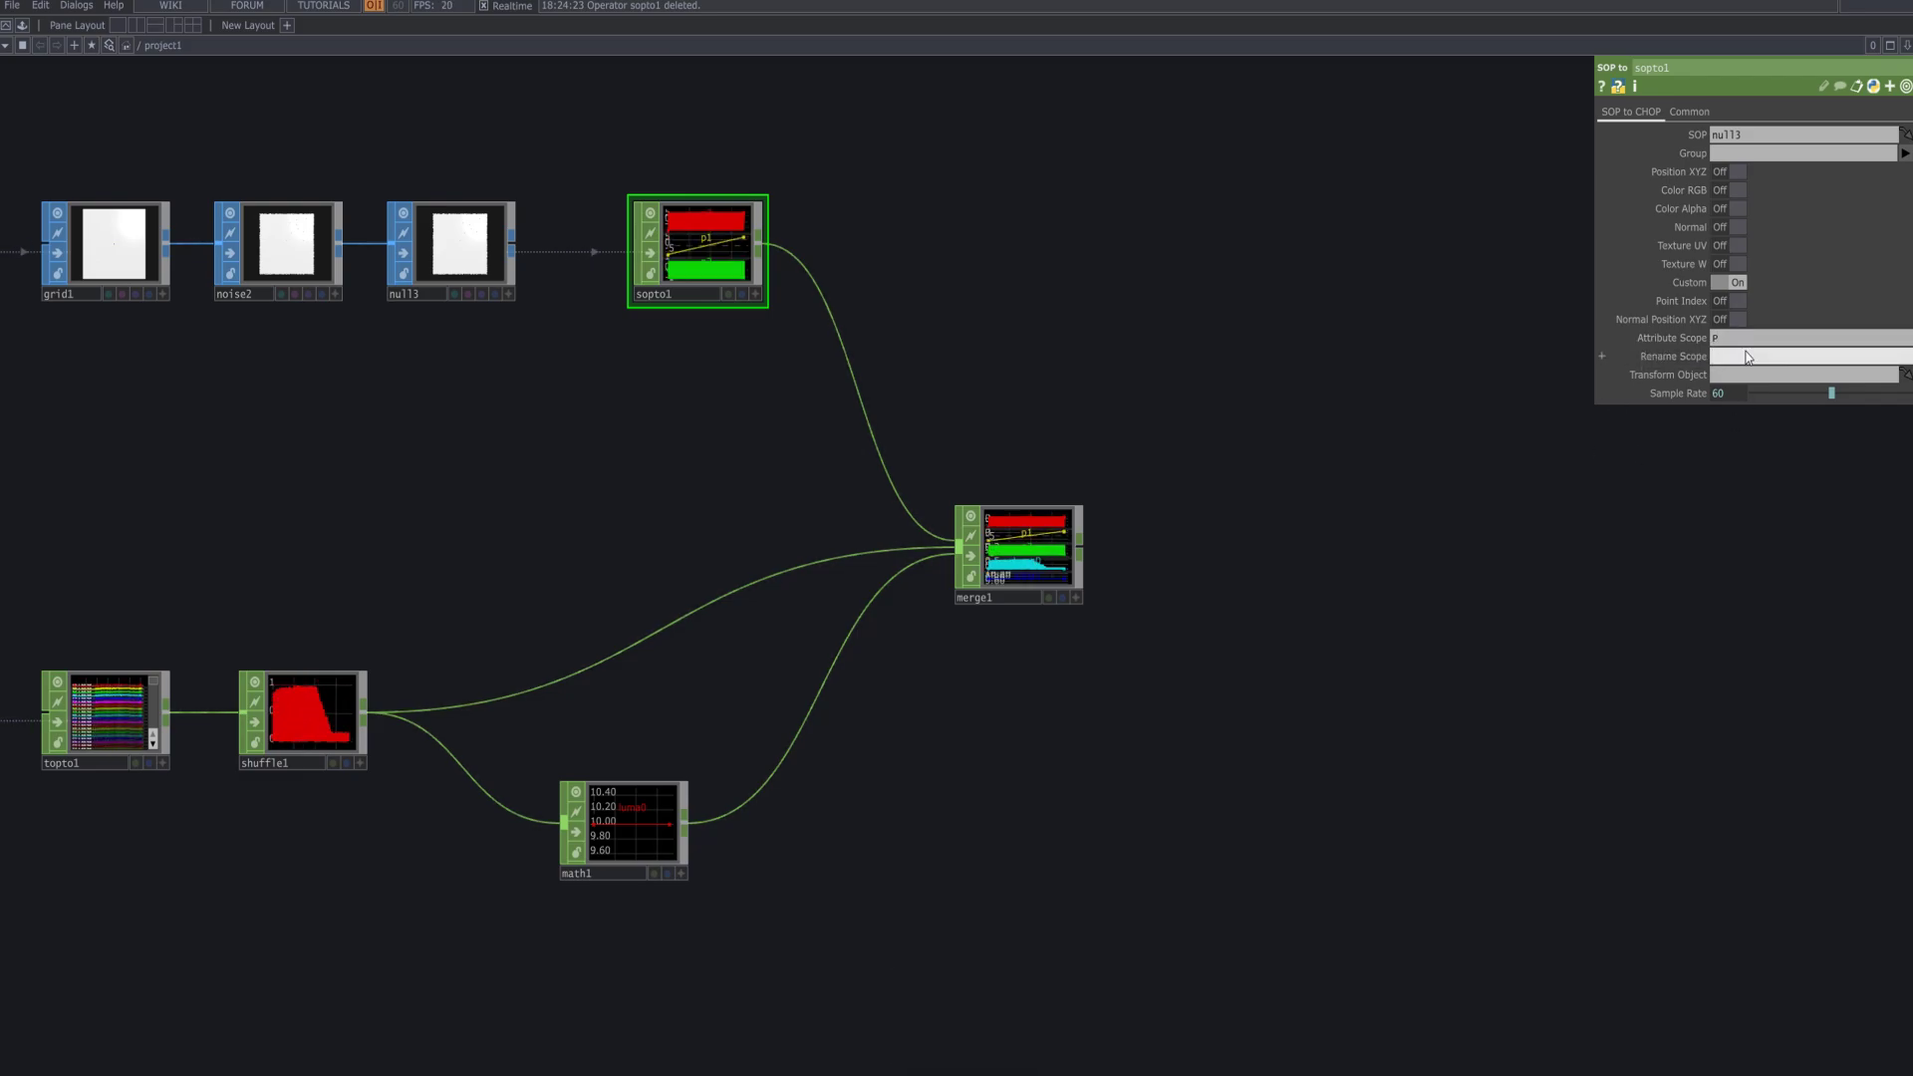
key(Caps_Lock)
- Set sopto1's Rename Scope to tx ty tz
click(1745, 357)
text(tx)
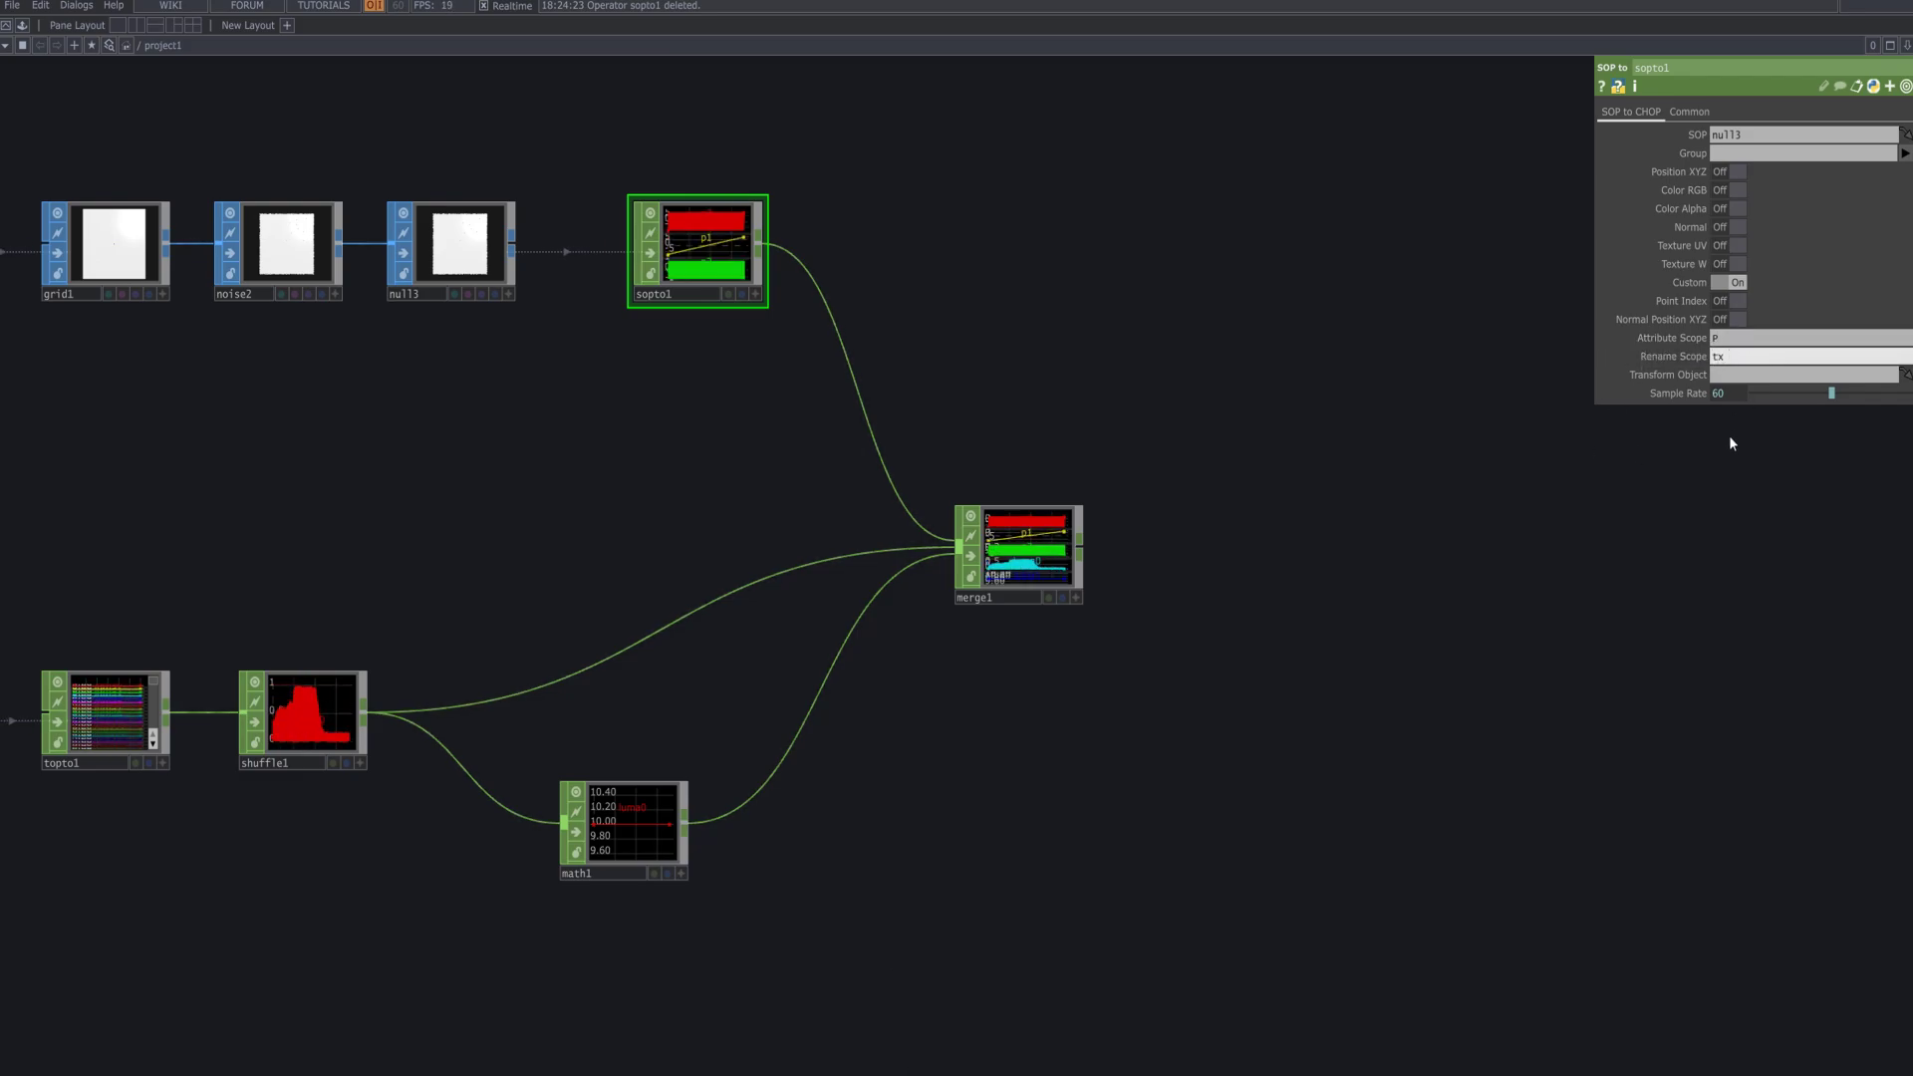
text( ty )
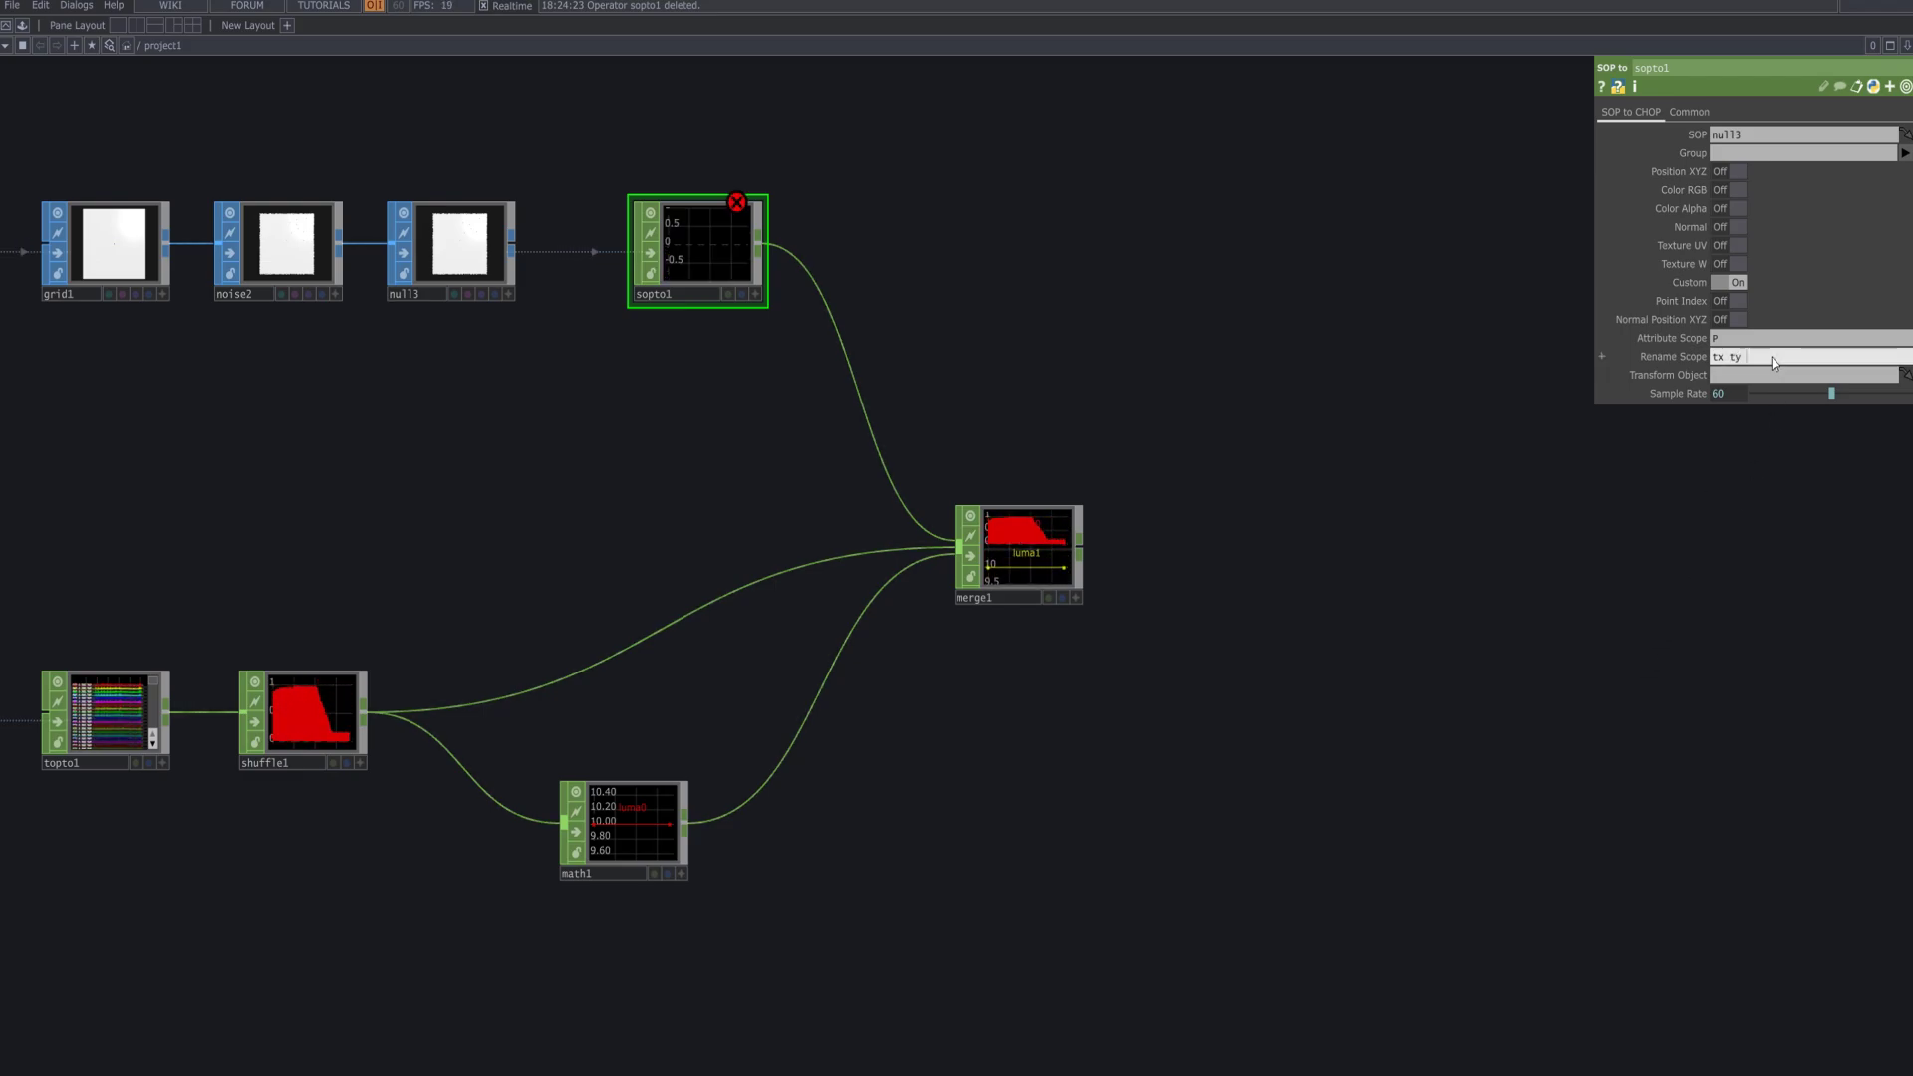
text(tz)
key(Return)
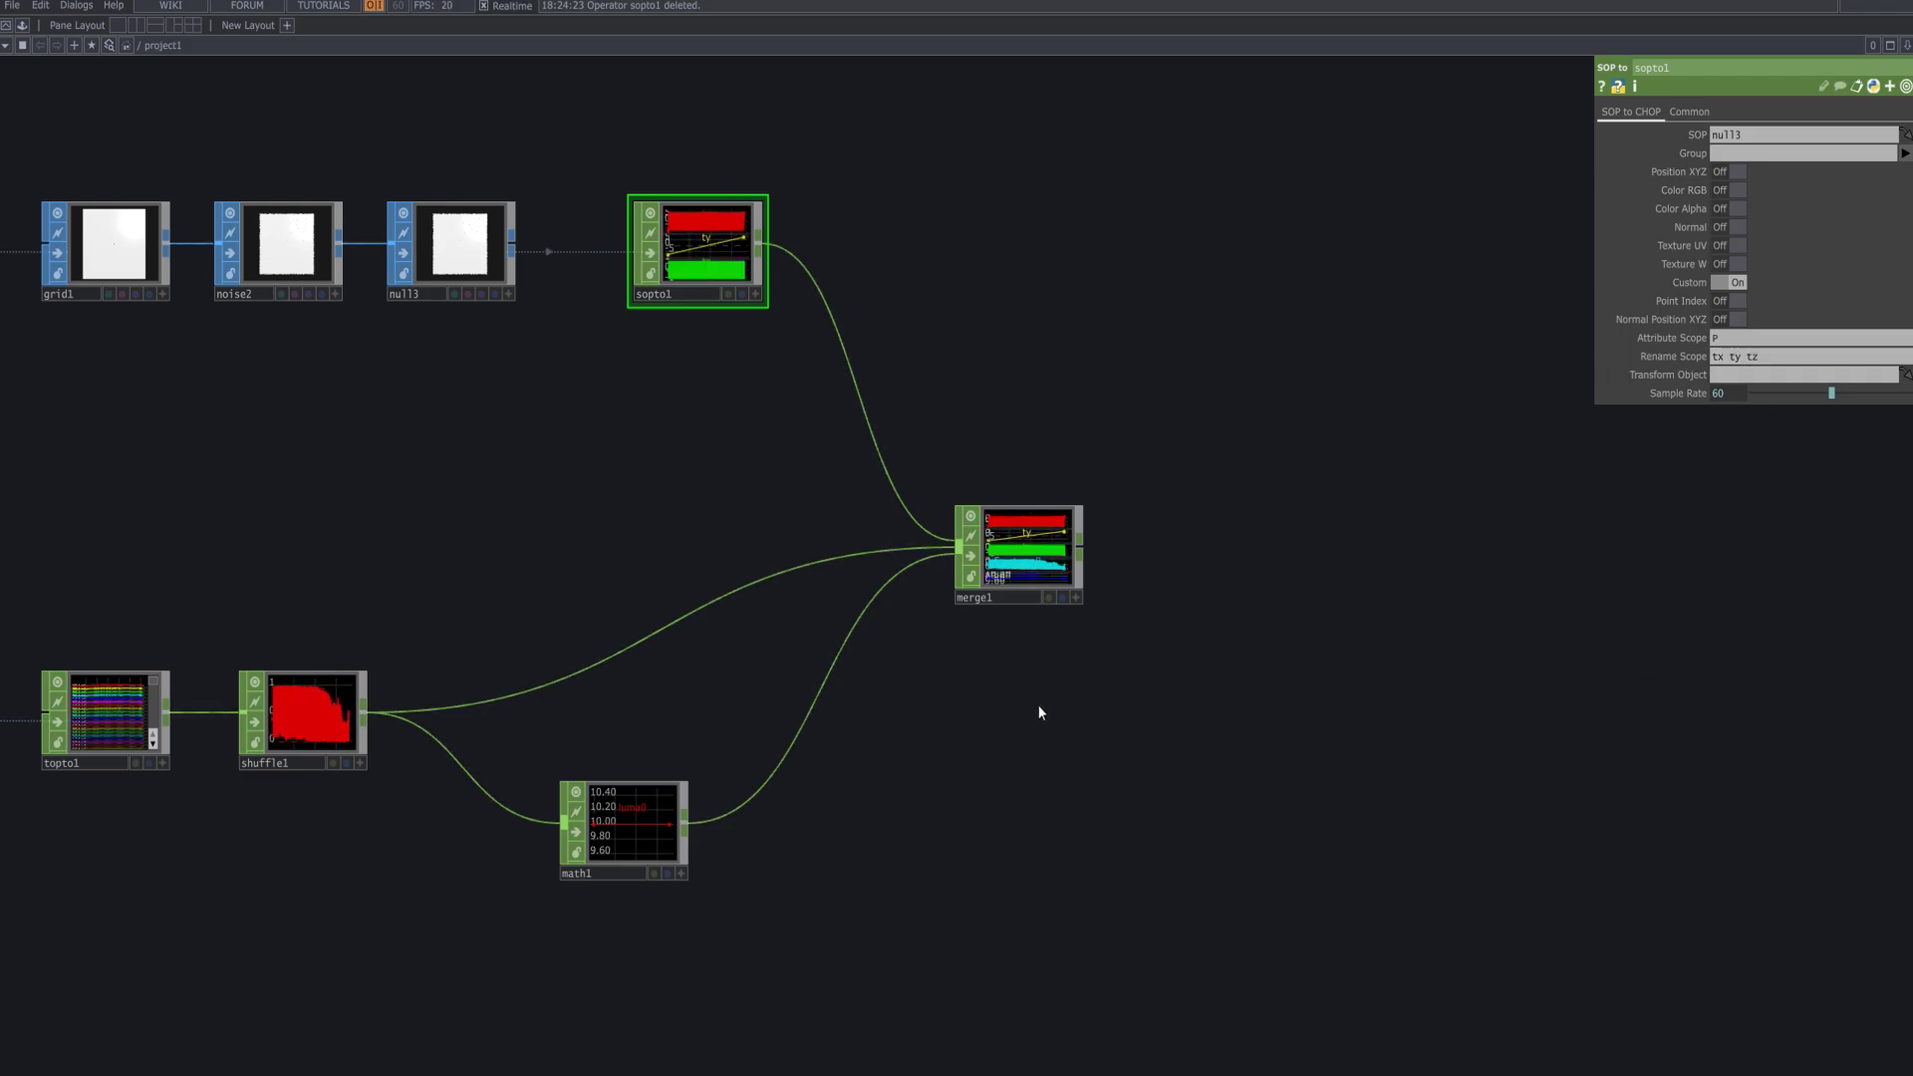
click(1046, 578)
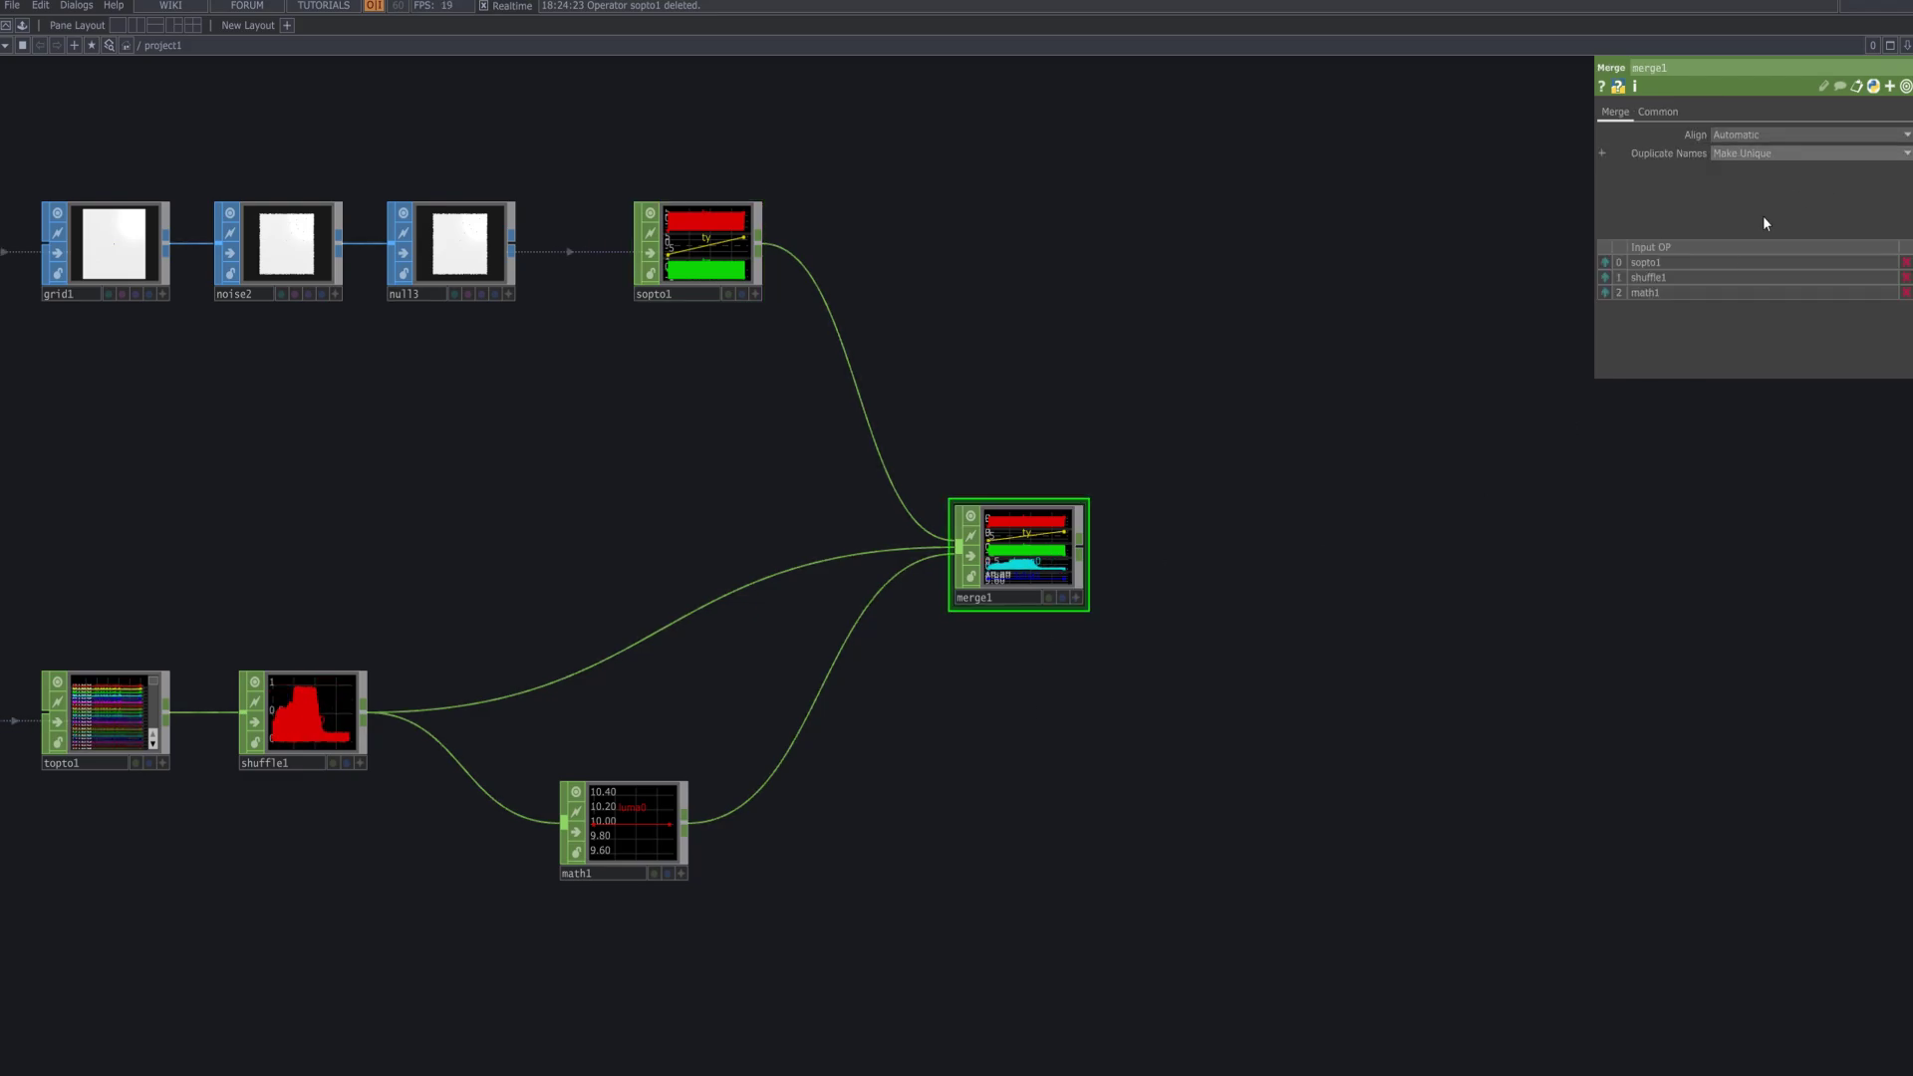
right_click(1091, 555)
click(1080, 548)
click(1326, 557)
key(Delete)
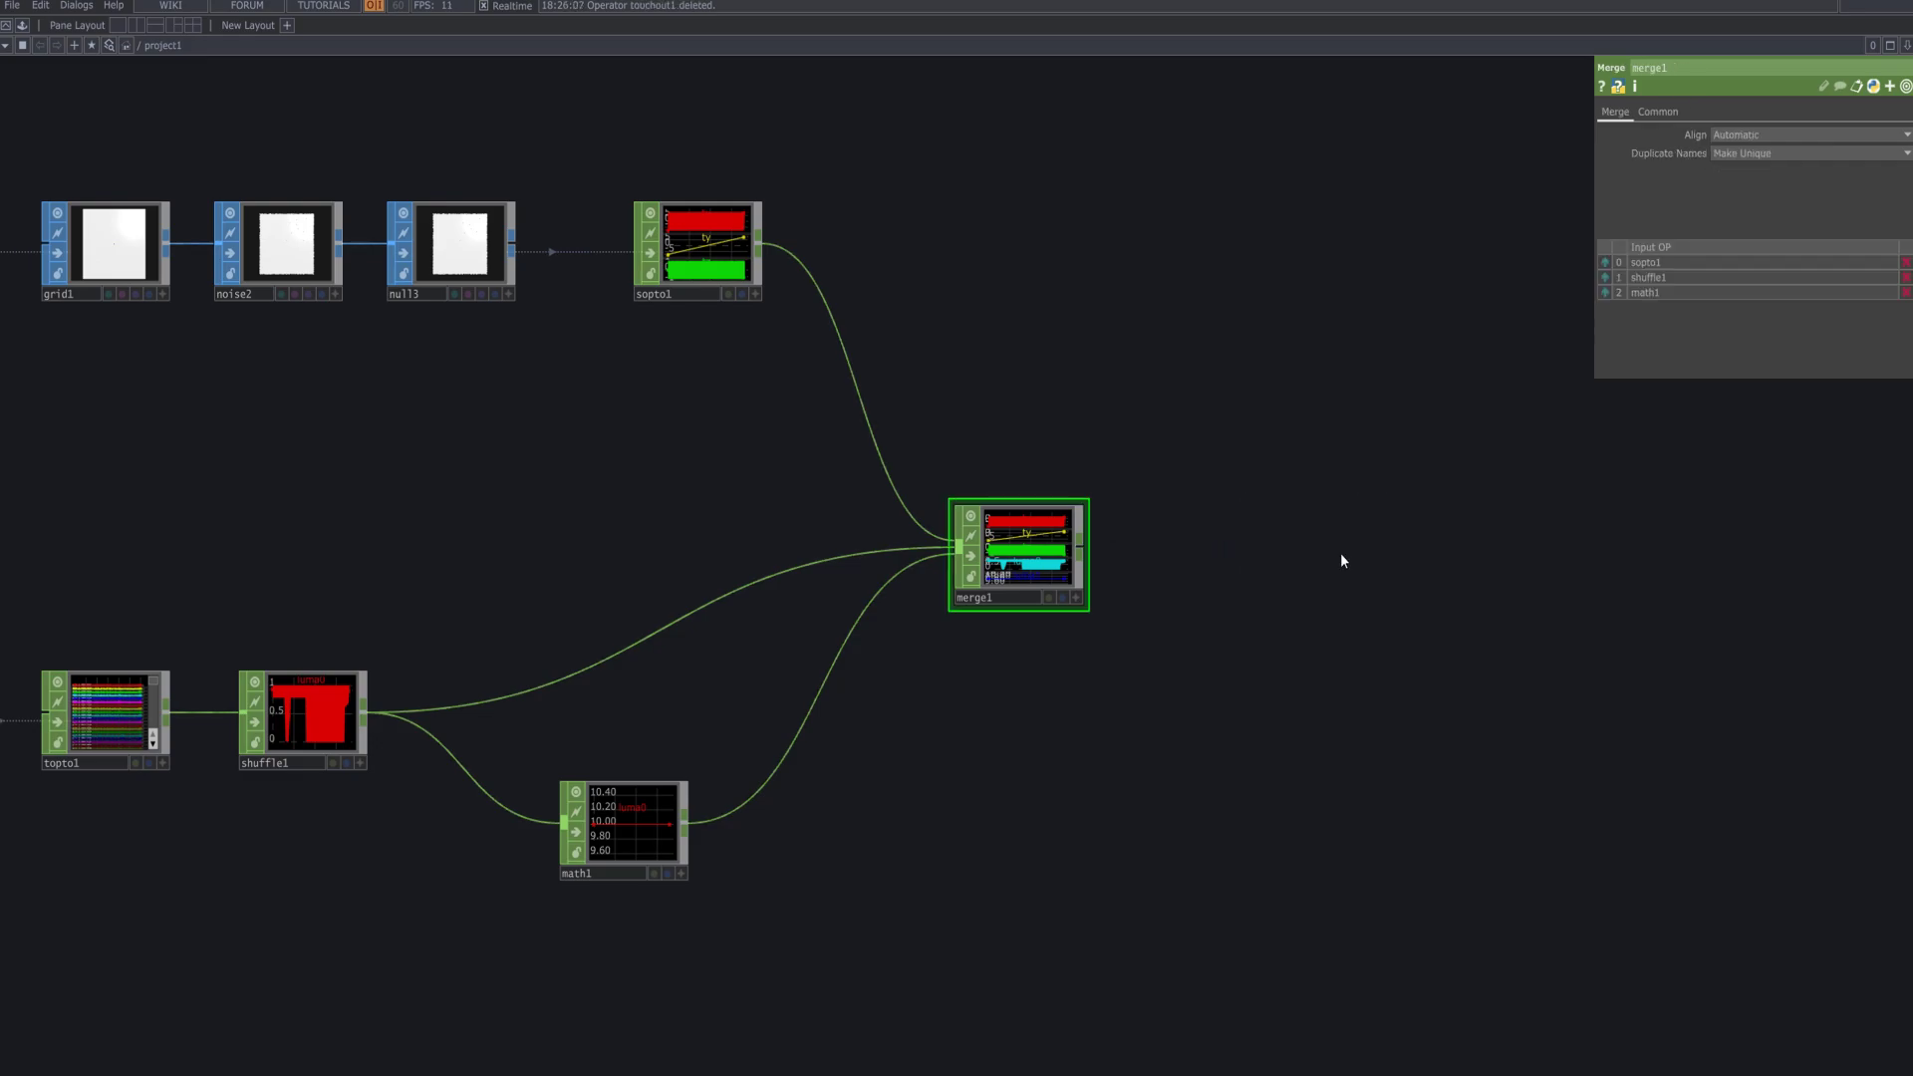
- Add a Null CHOP fed by the output of merge1
right_click(1088, 546)
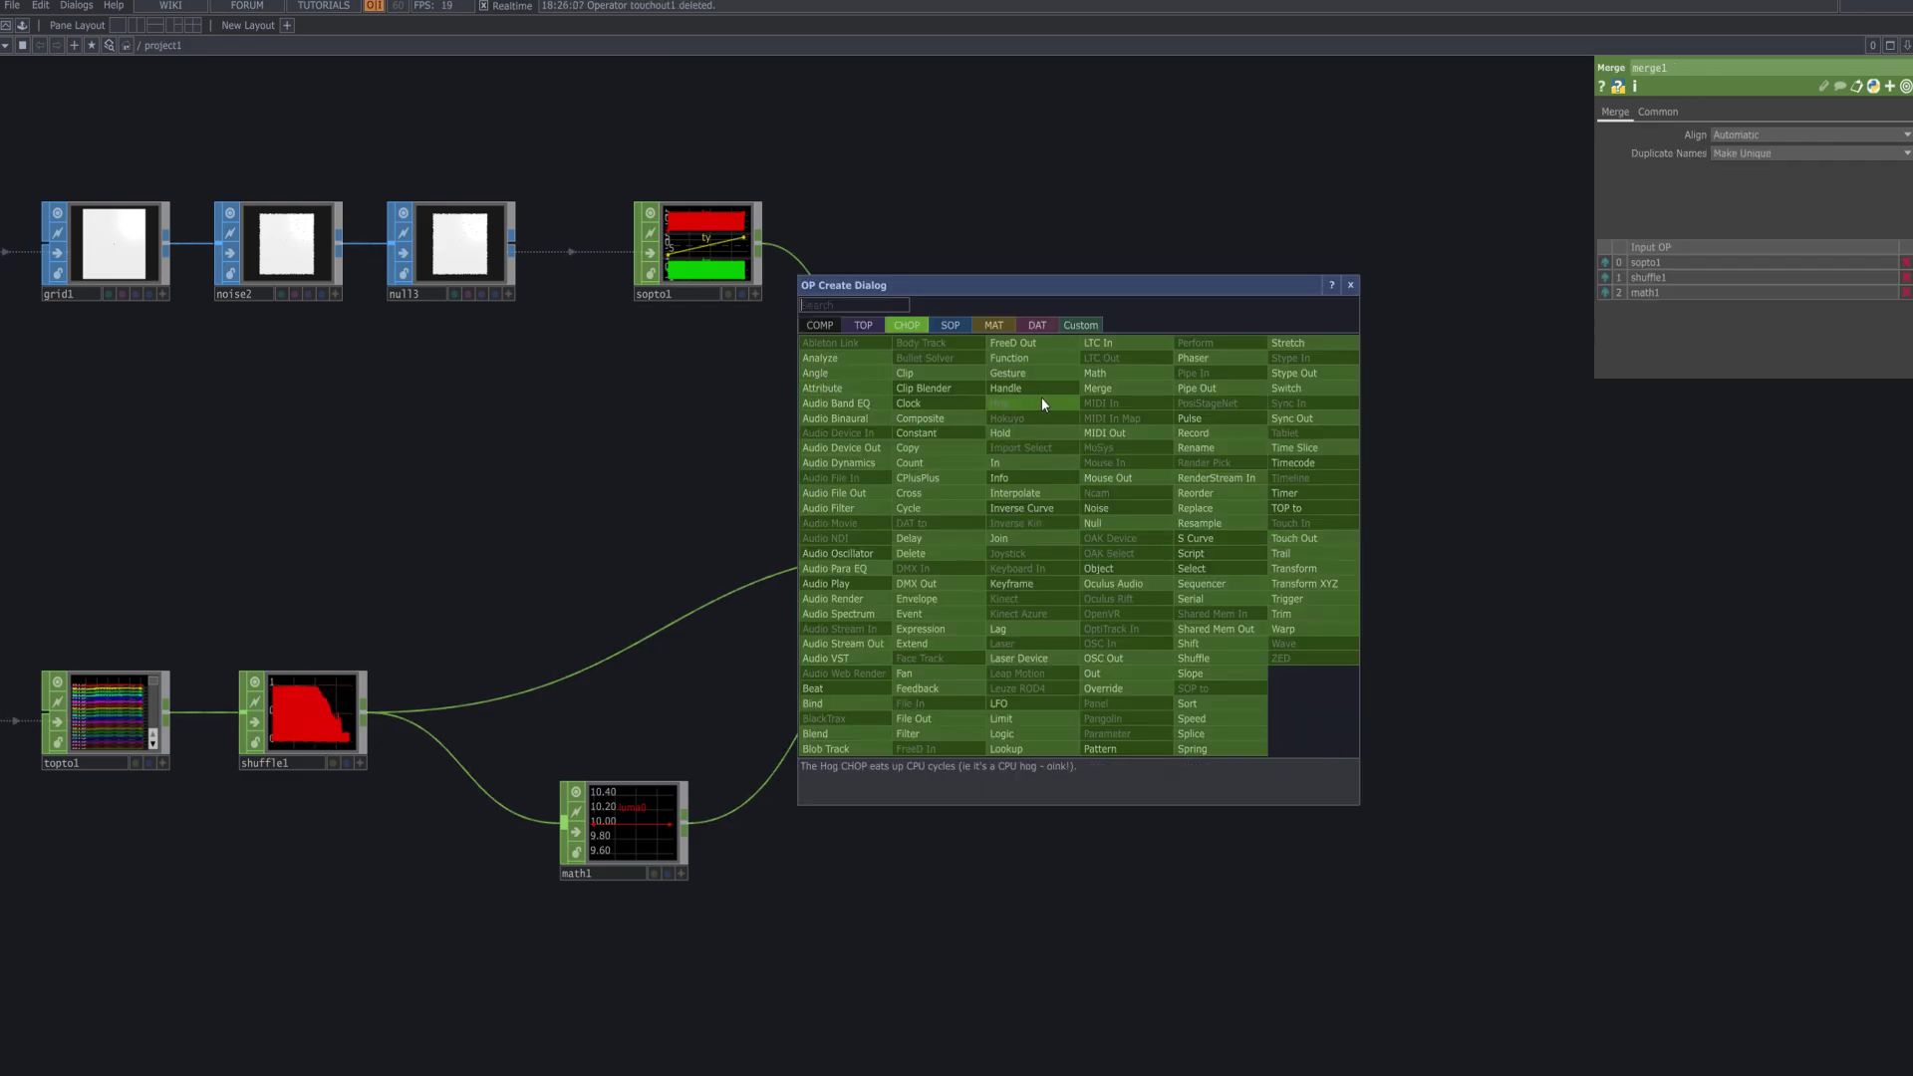
click(1108, 533)
click(1300, 574)
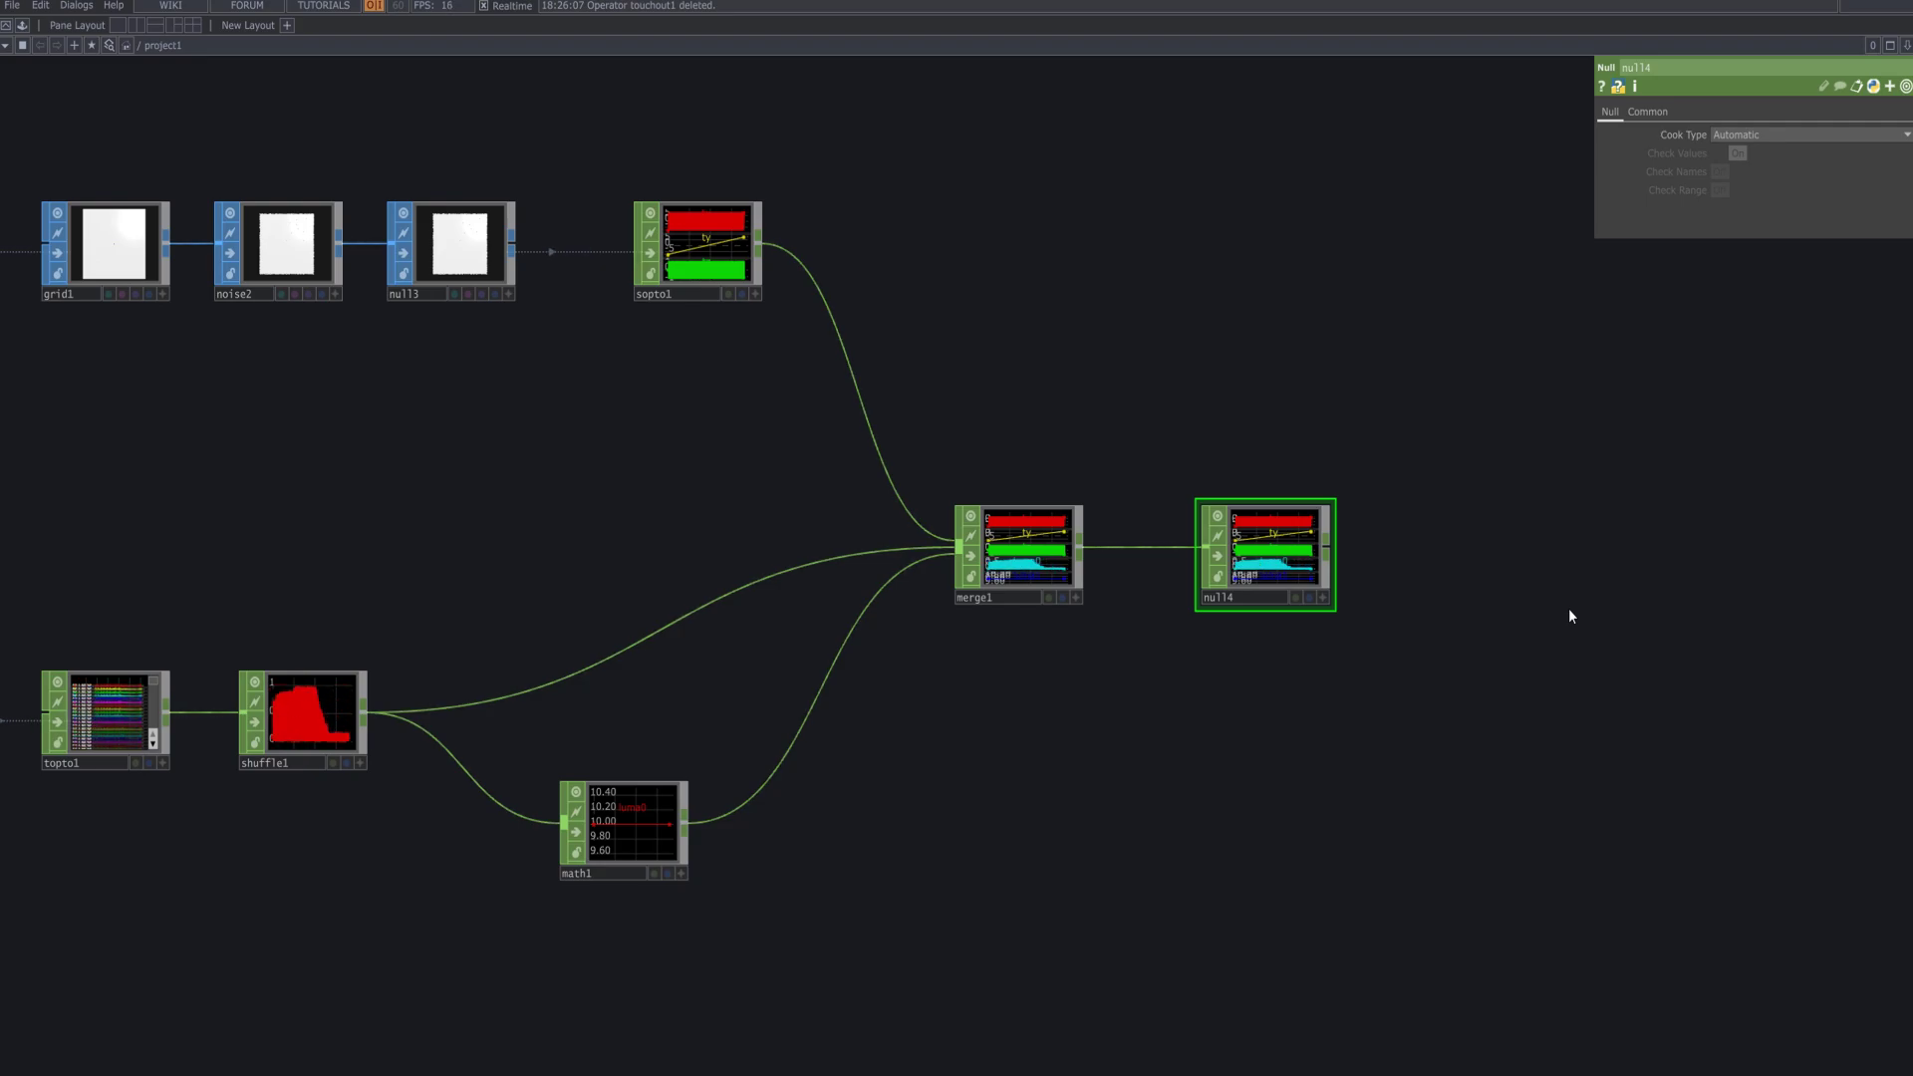
- Add a Box SOP in the empty area below the existing network
scroll(1106, 832, down, 4)
scroll(977, 827, down, 5)
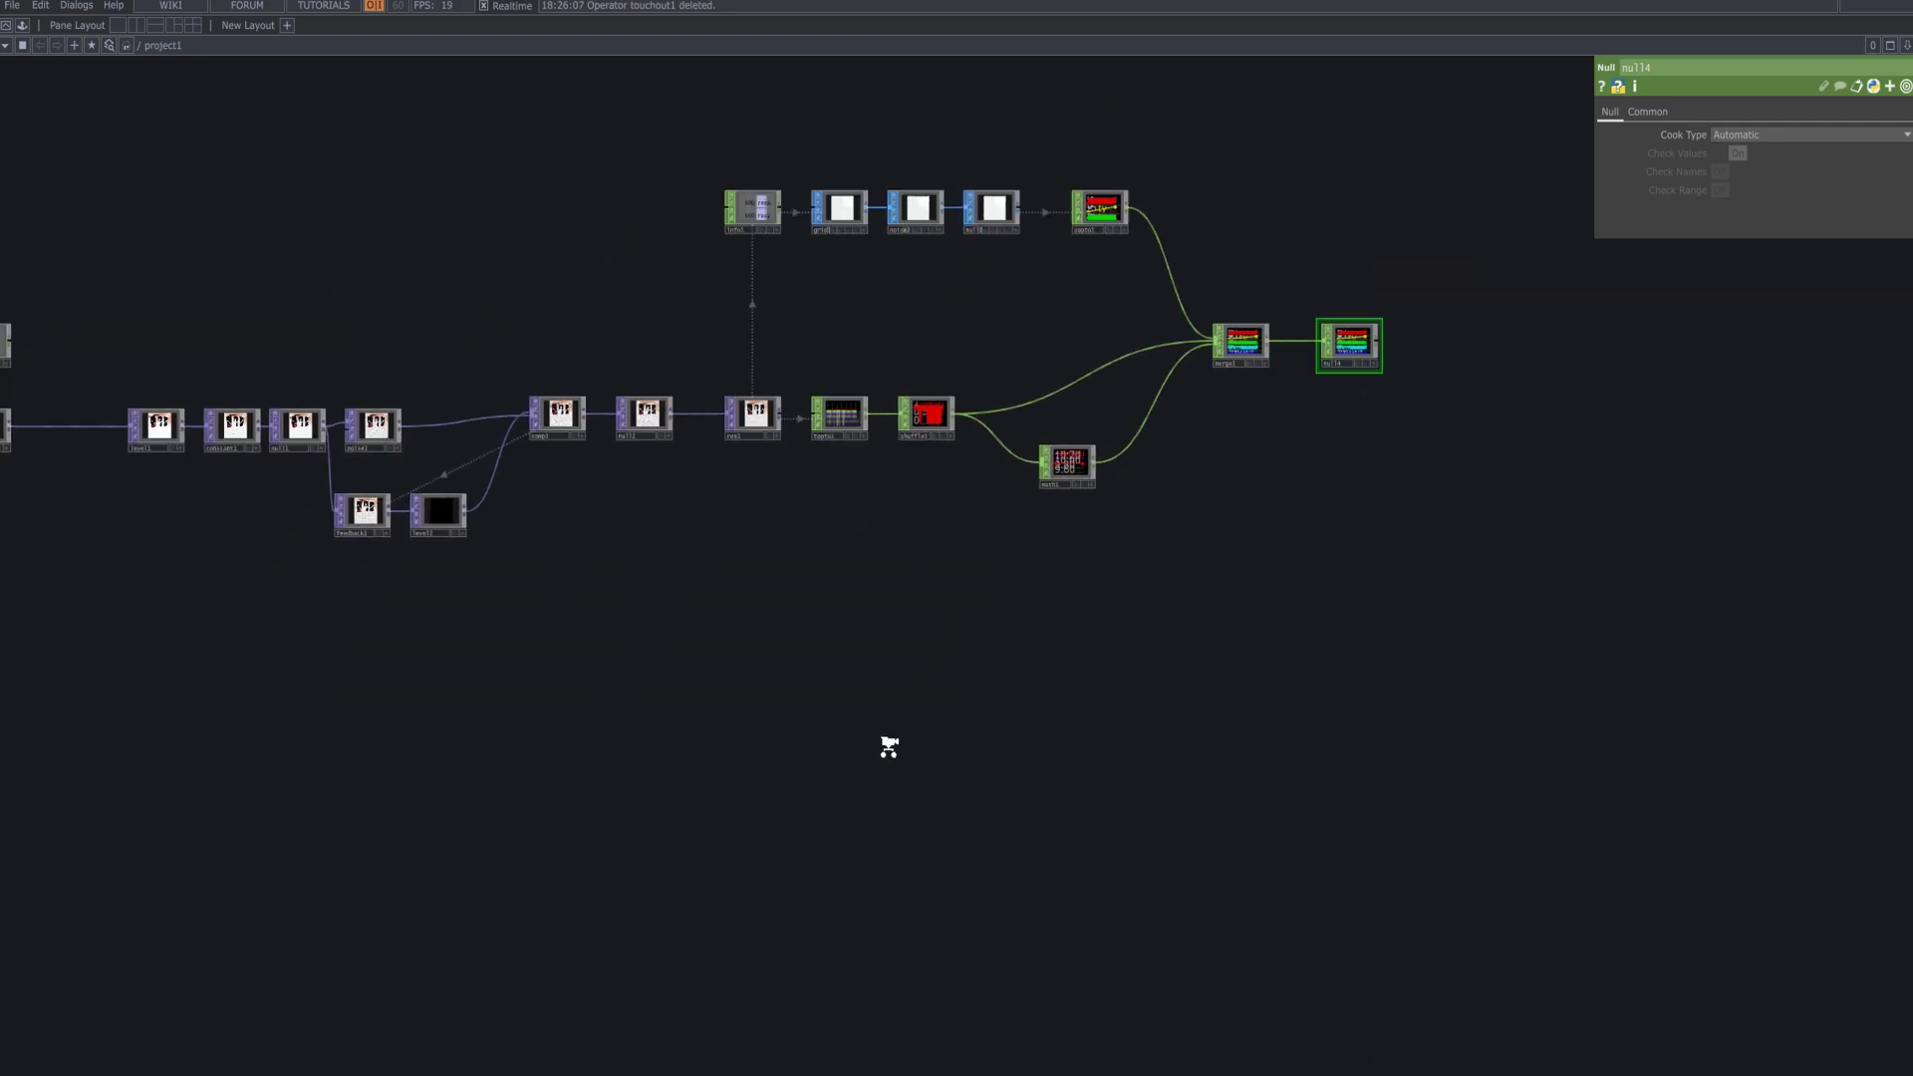
key(Tab)
key(Tab)
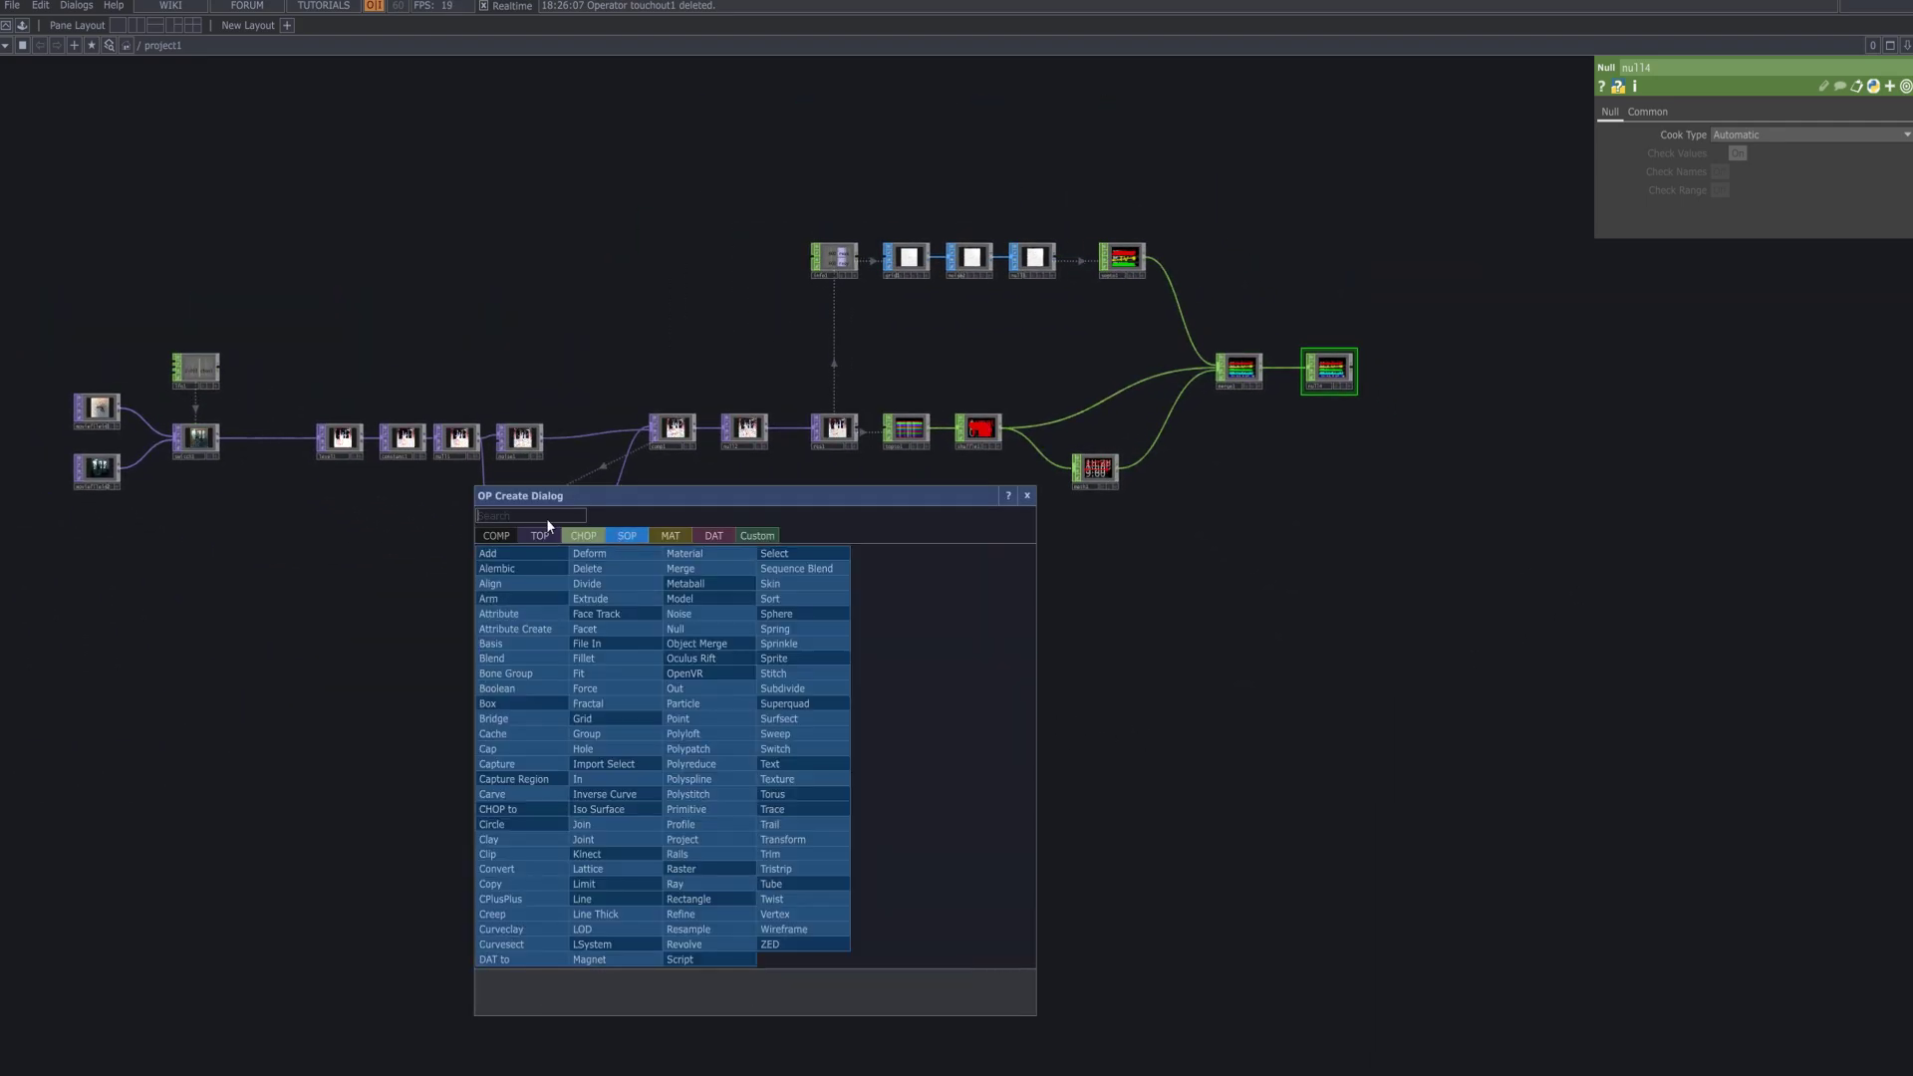
text(box)
key(Return)
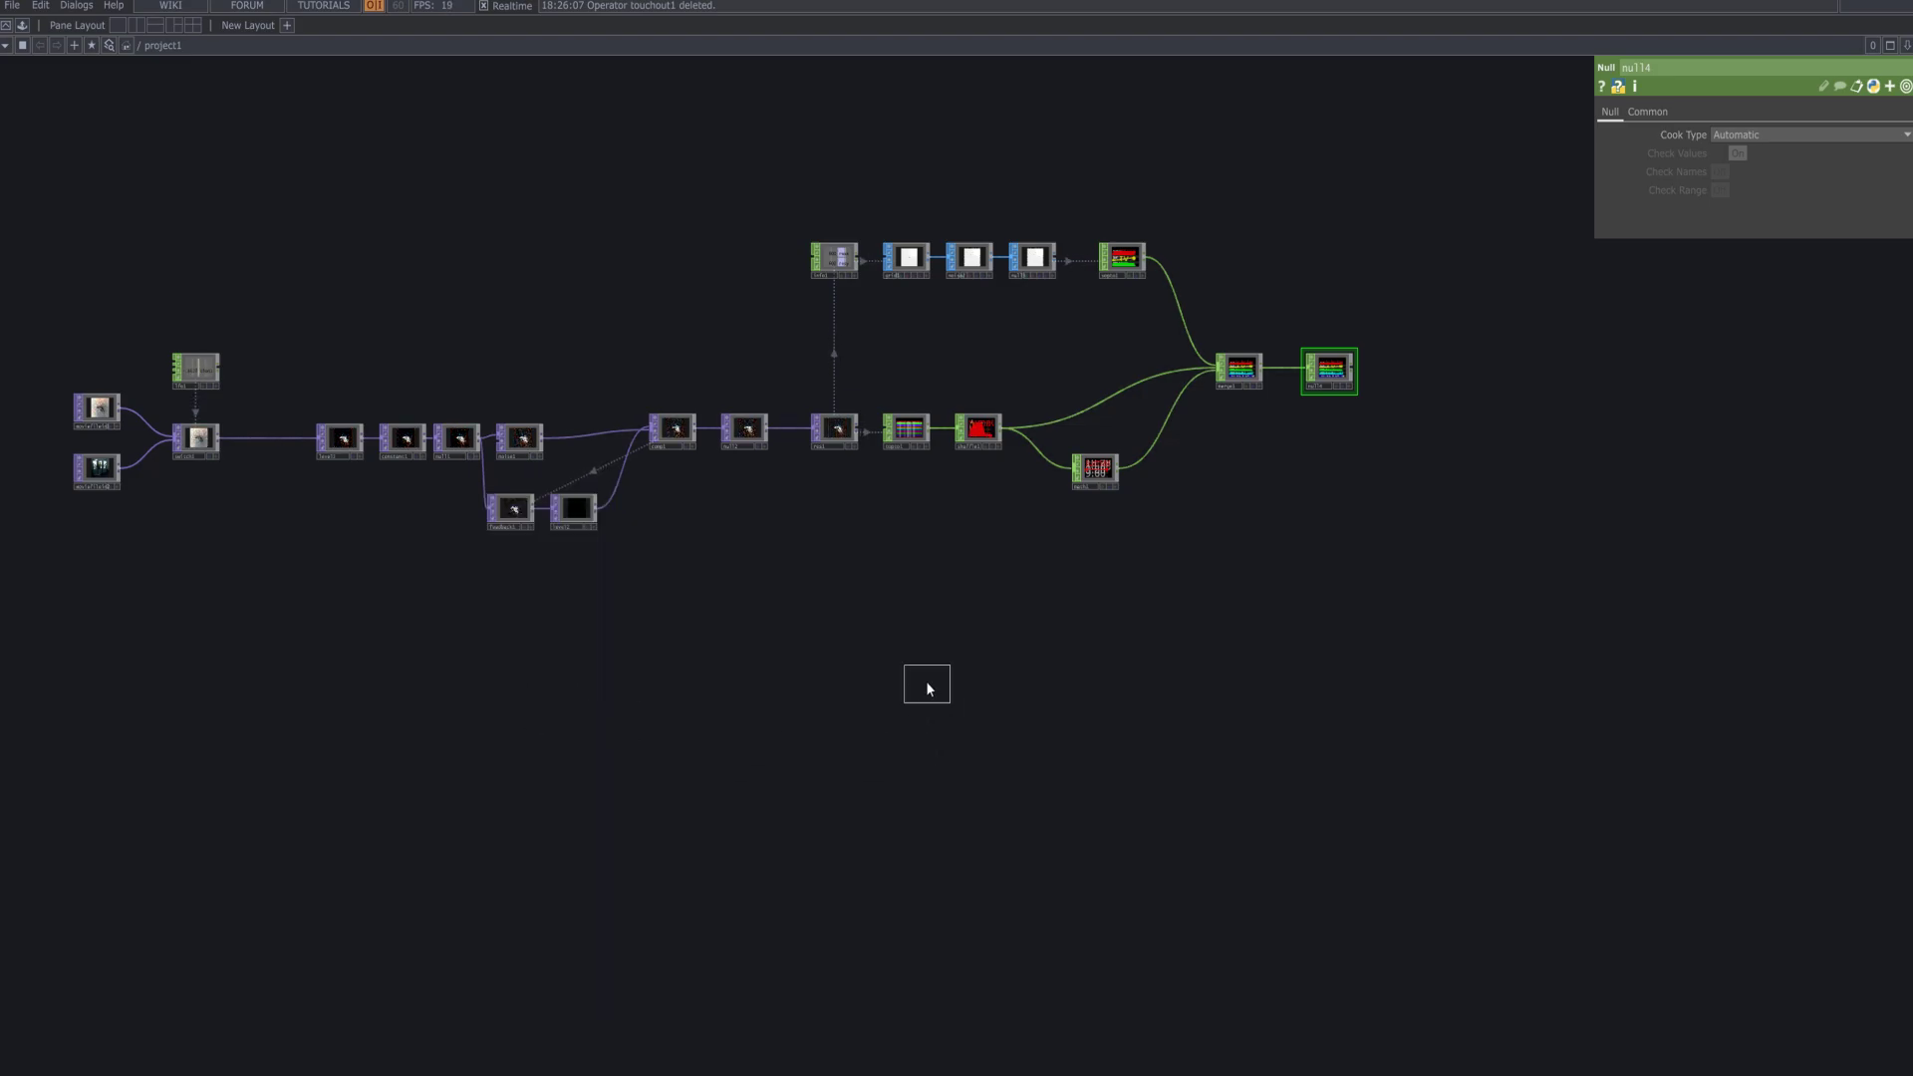
click(925, 679)
- Set box1's Size to 1.2 on all three axes and its Scale to 0.04
scroll(982, 702, up, 5)
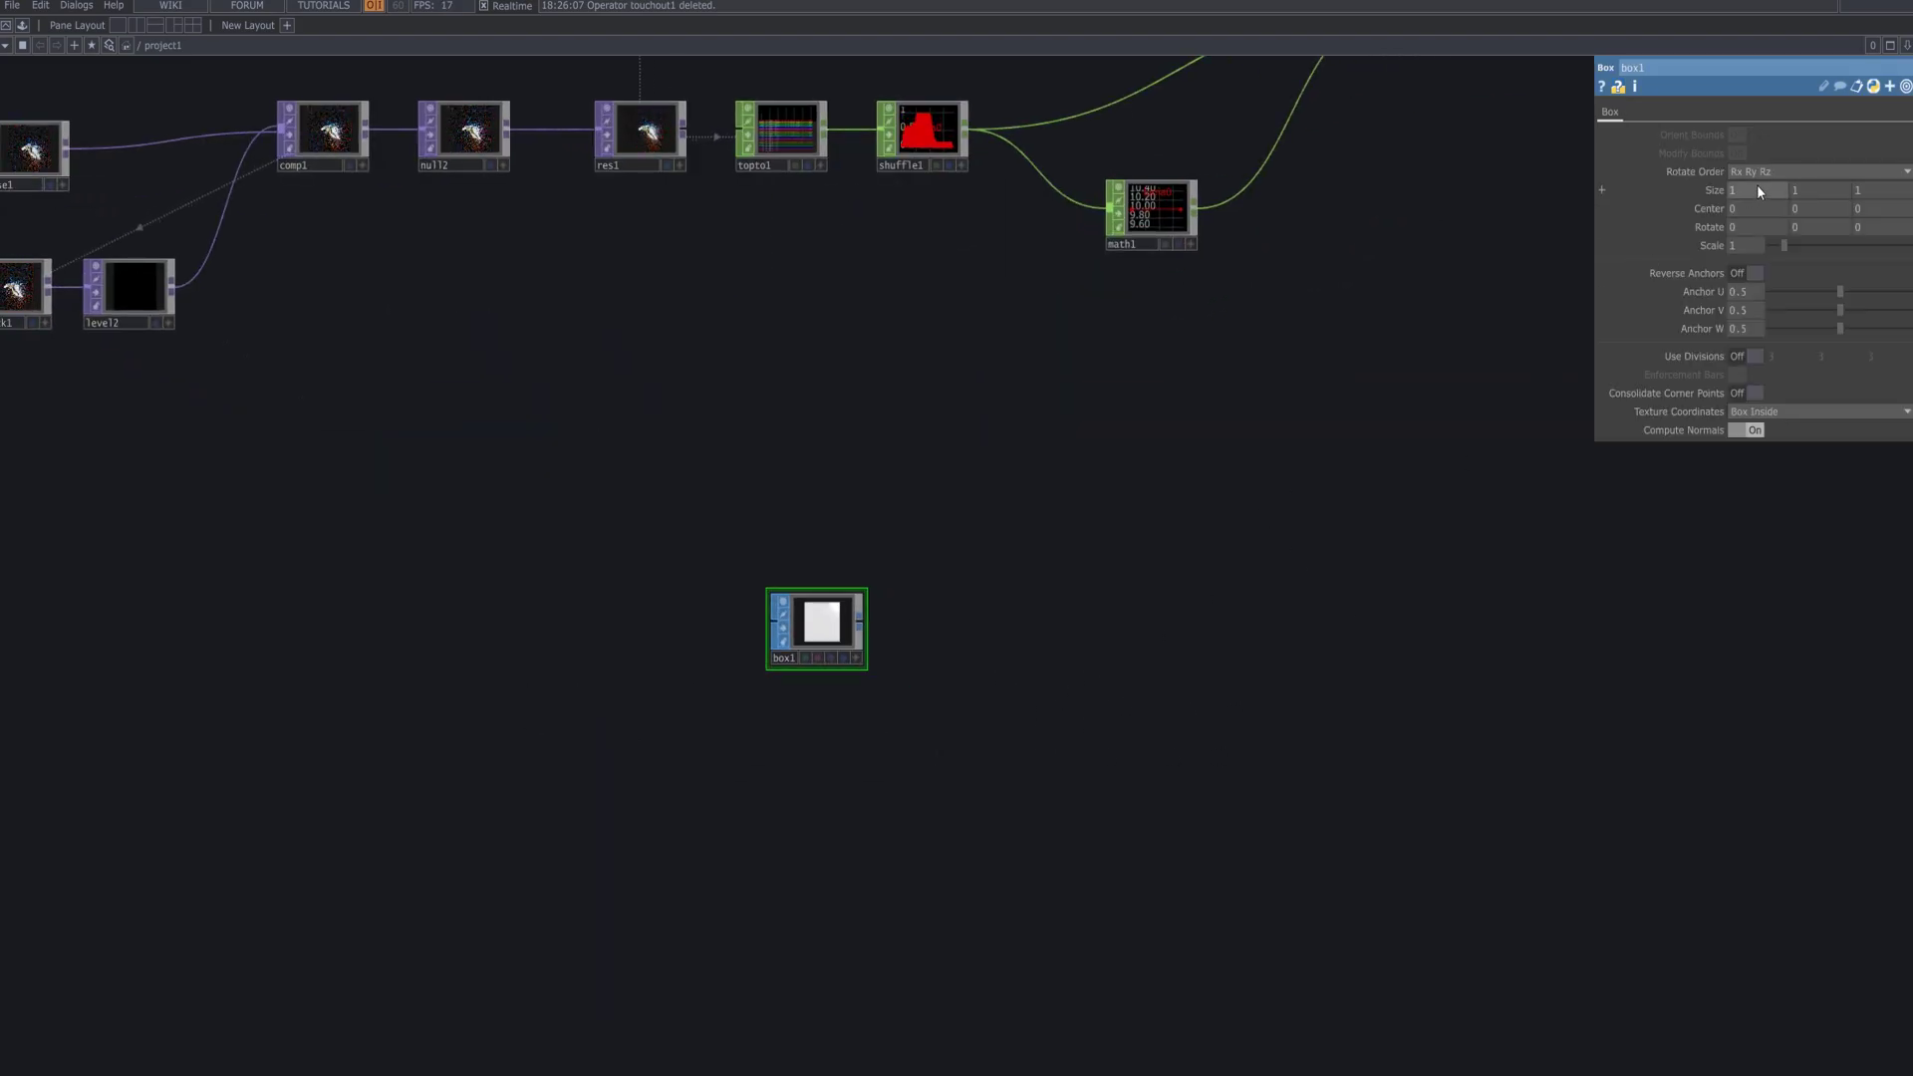
middle_drag(1724, 189, 1741, 187)
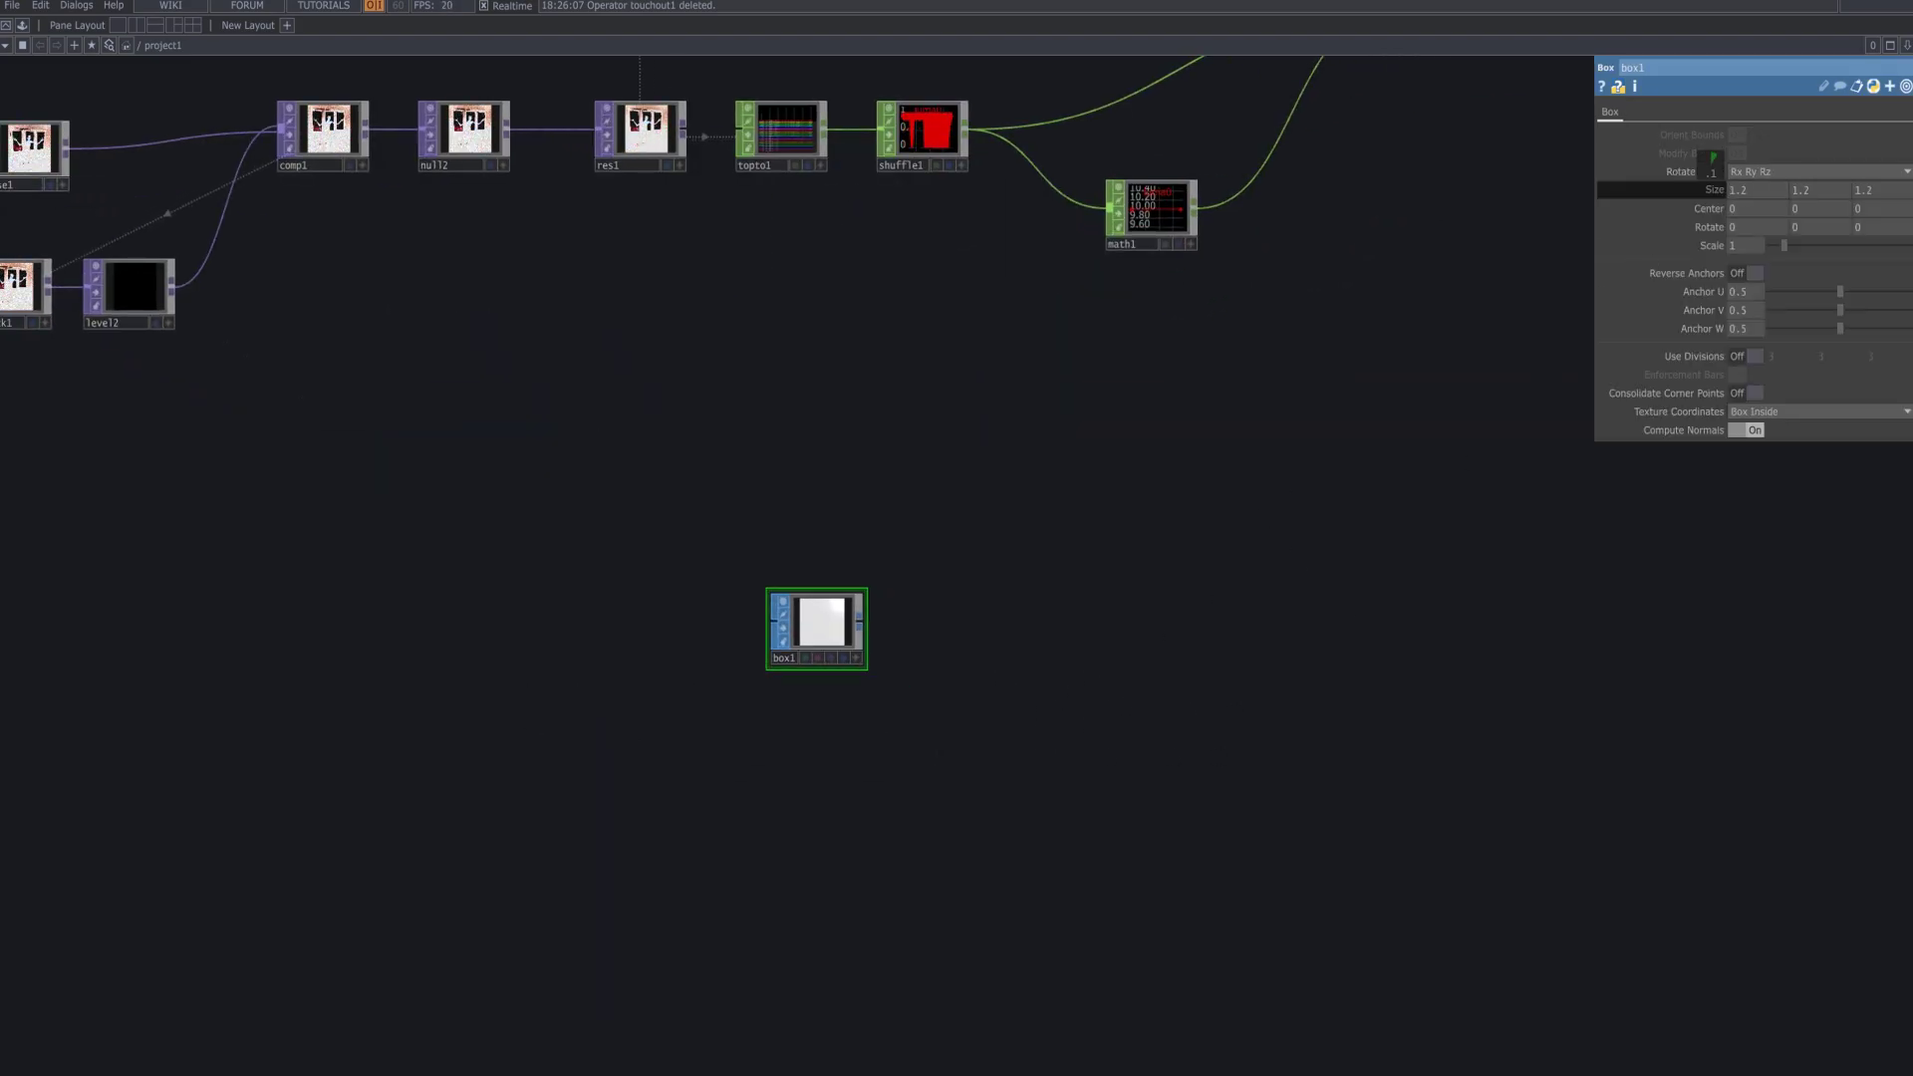
drag(1784, 246, 1772, 249)
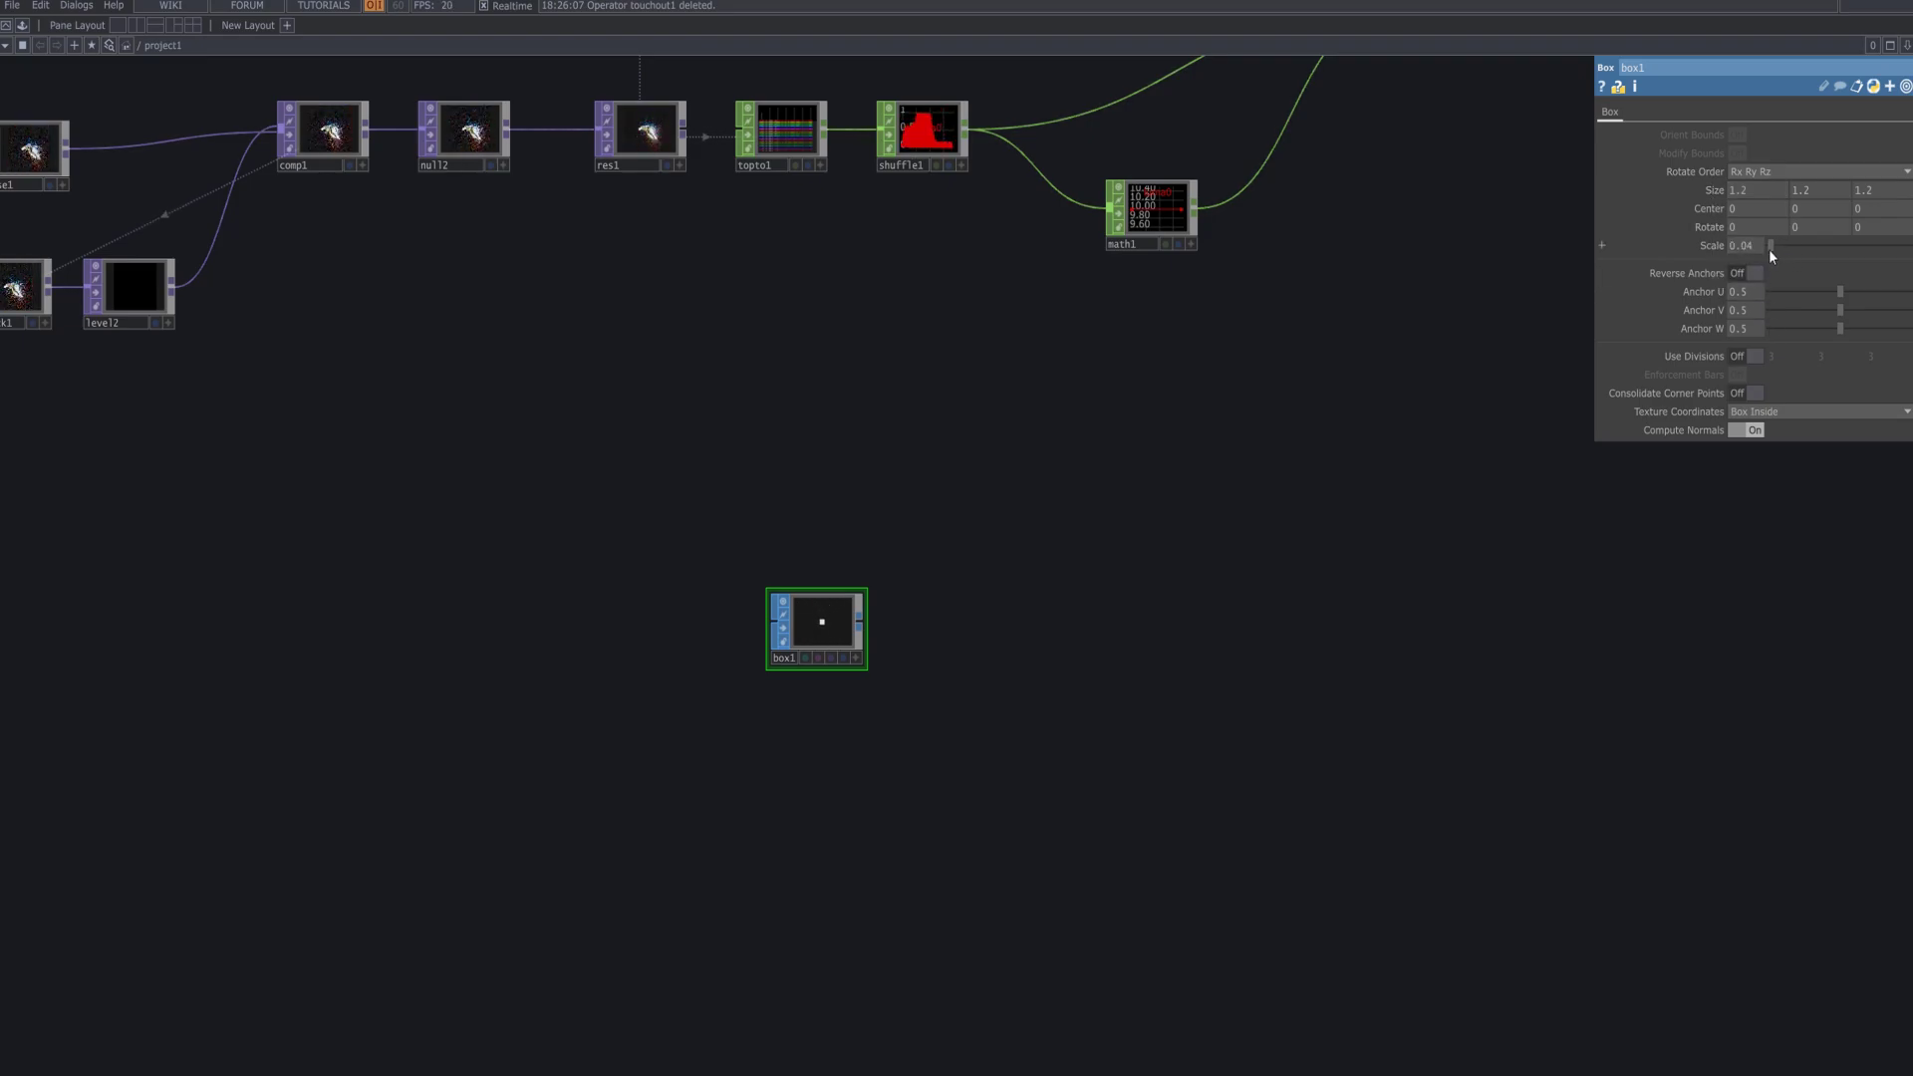
- Add a Geometry COMP fed by box1 and set its Translate and Rotate to 0.2 and Scale to 0.4 on all axes
scroll(847, 648, up, 5)
scroll(897, 658, down, 6)
scroll(922, 669, up, 5)
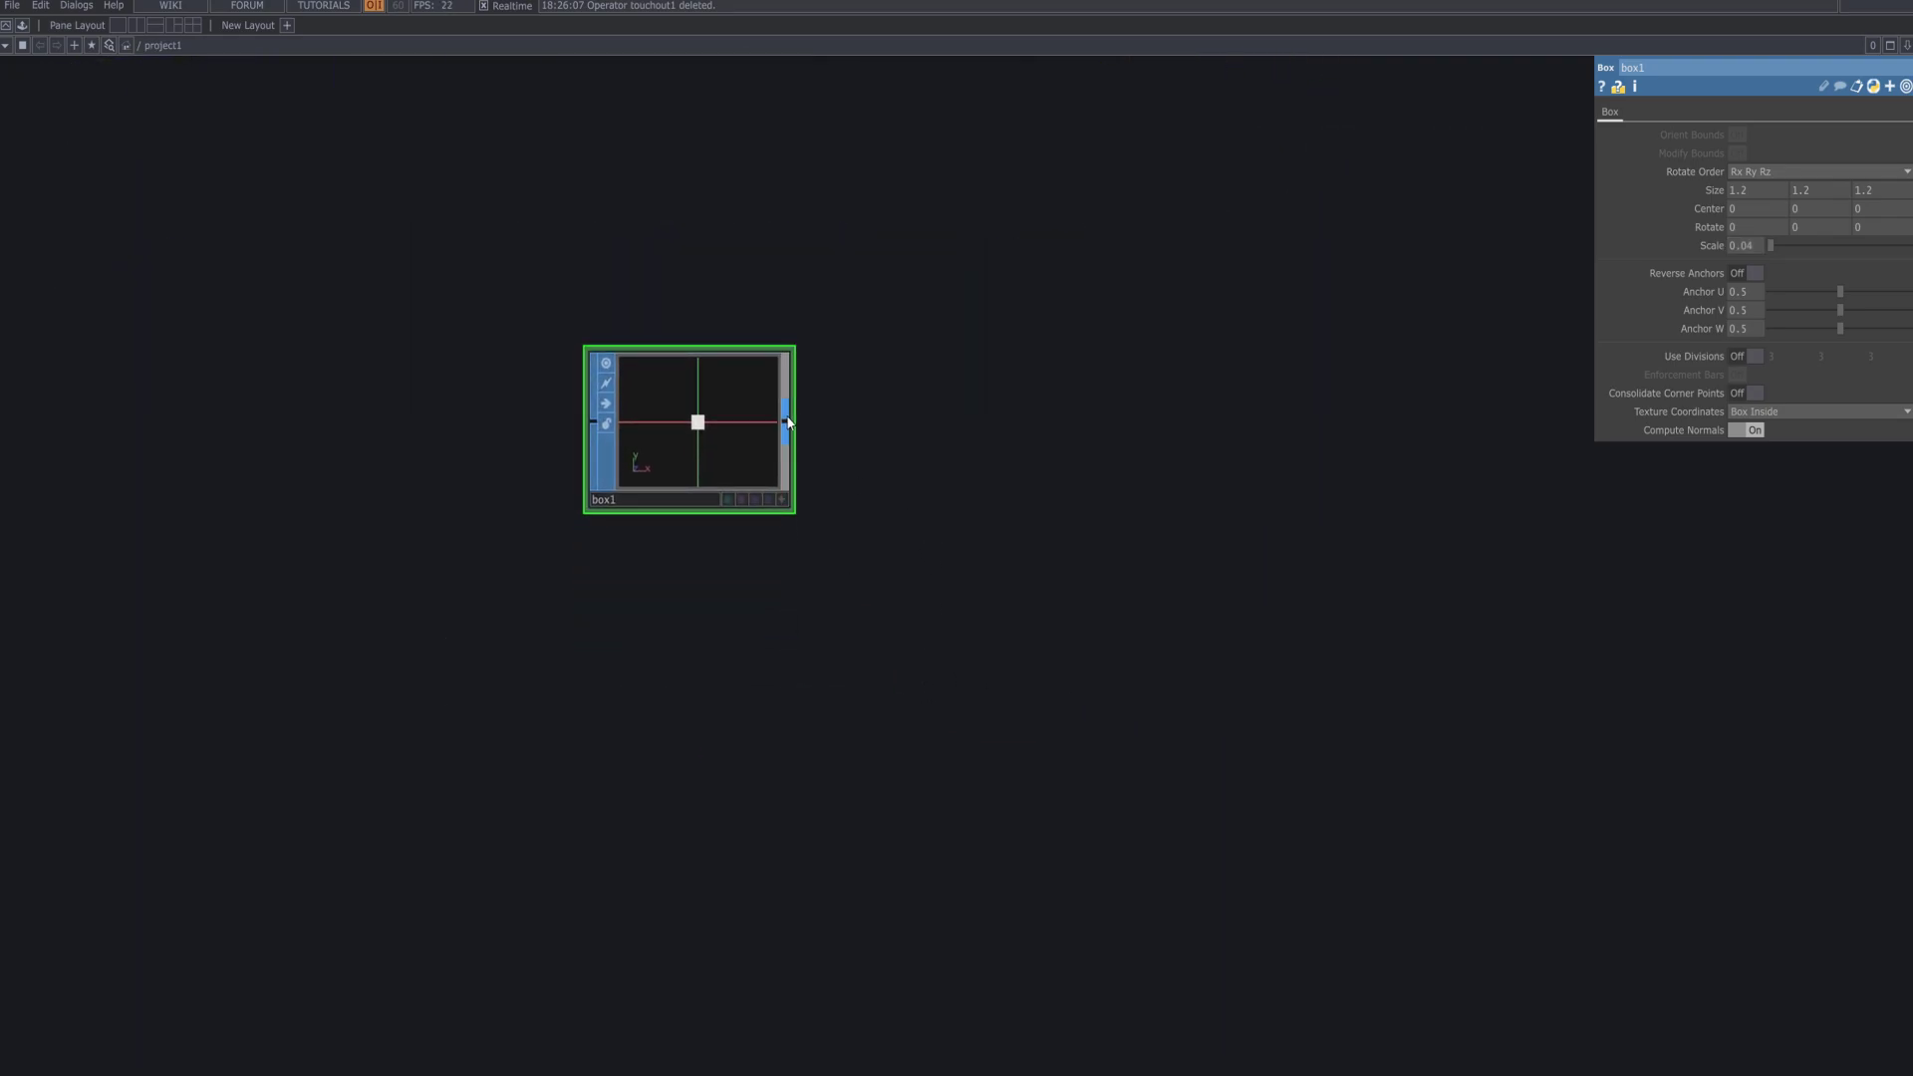
right_click(788, 423)
text(g)
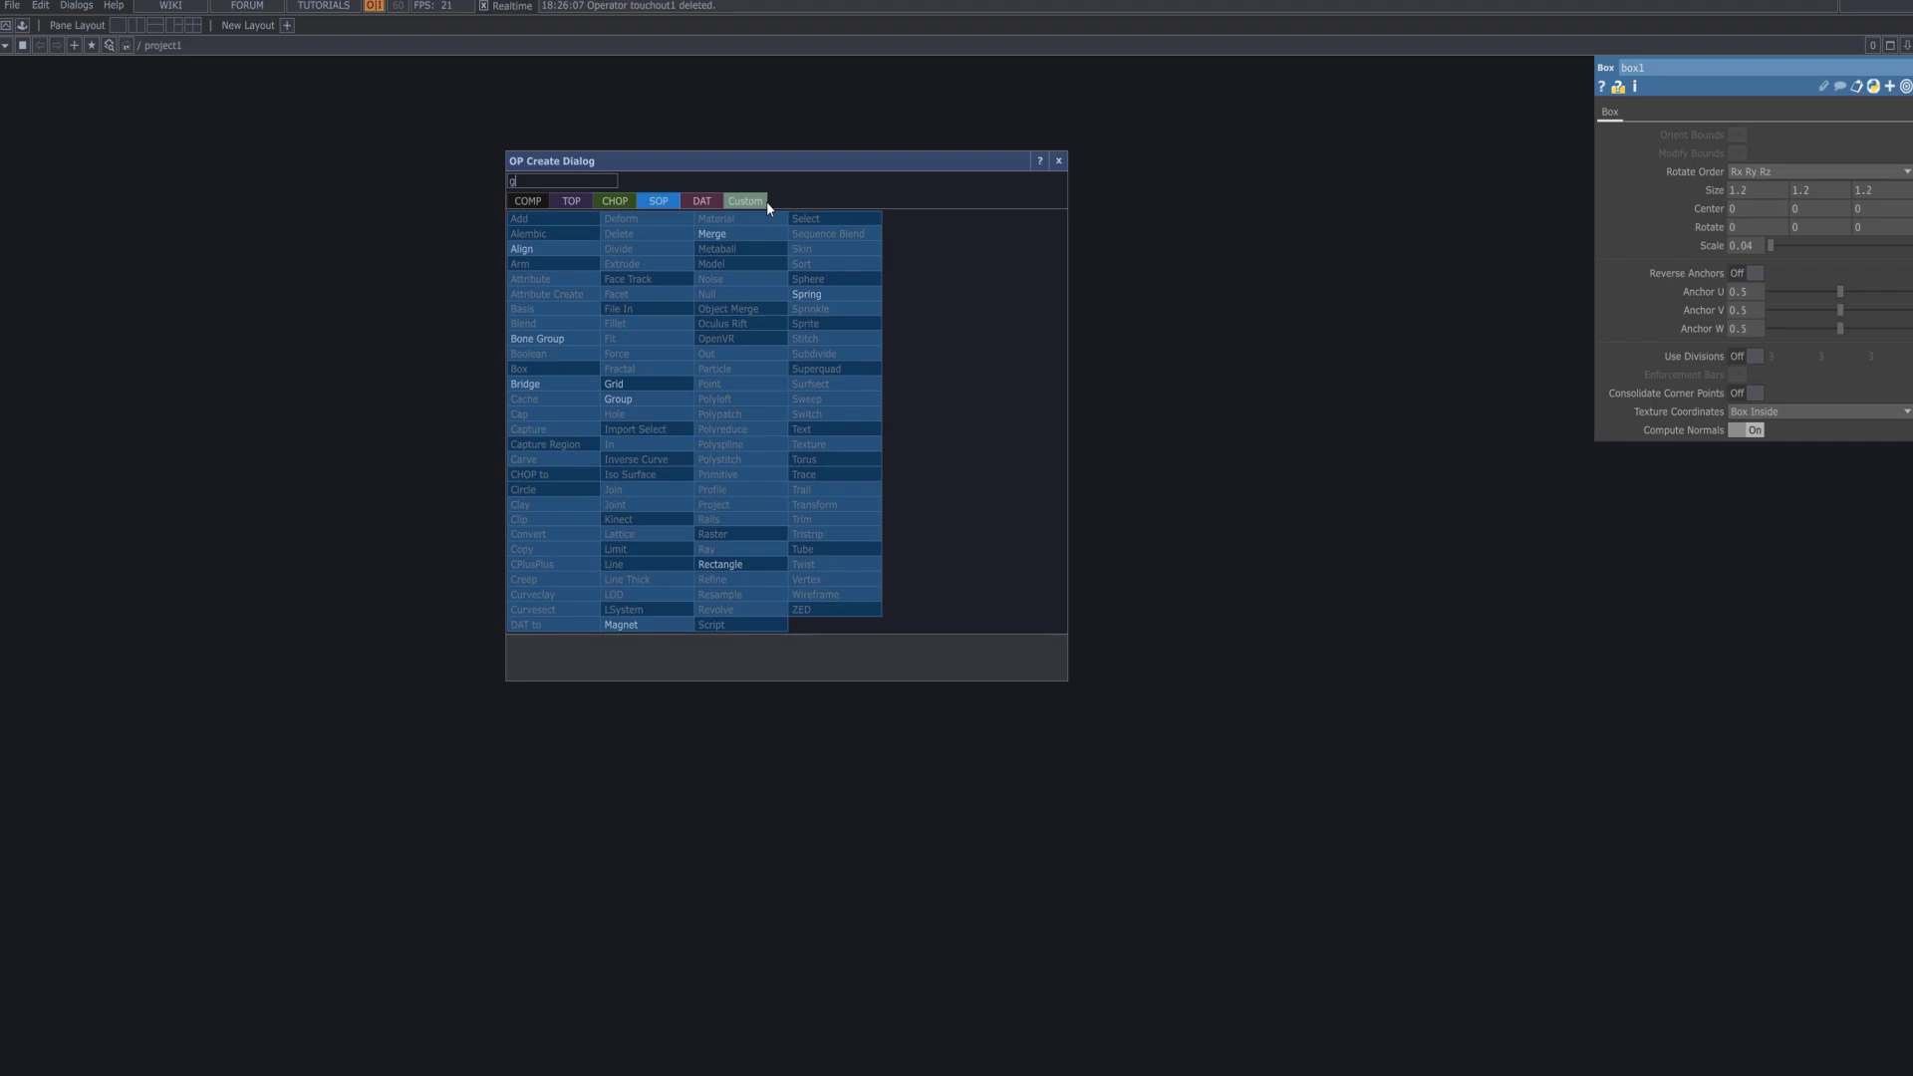
click(531, 199)
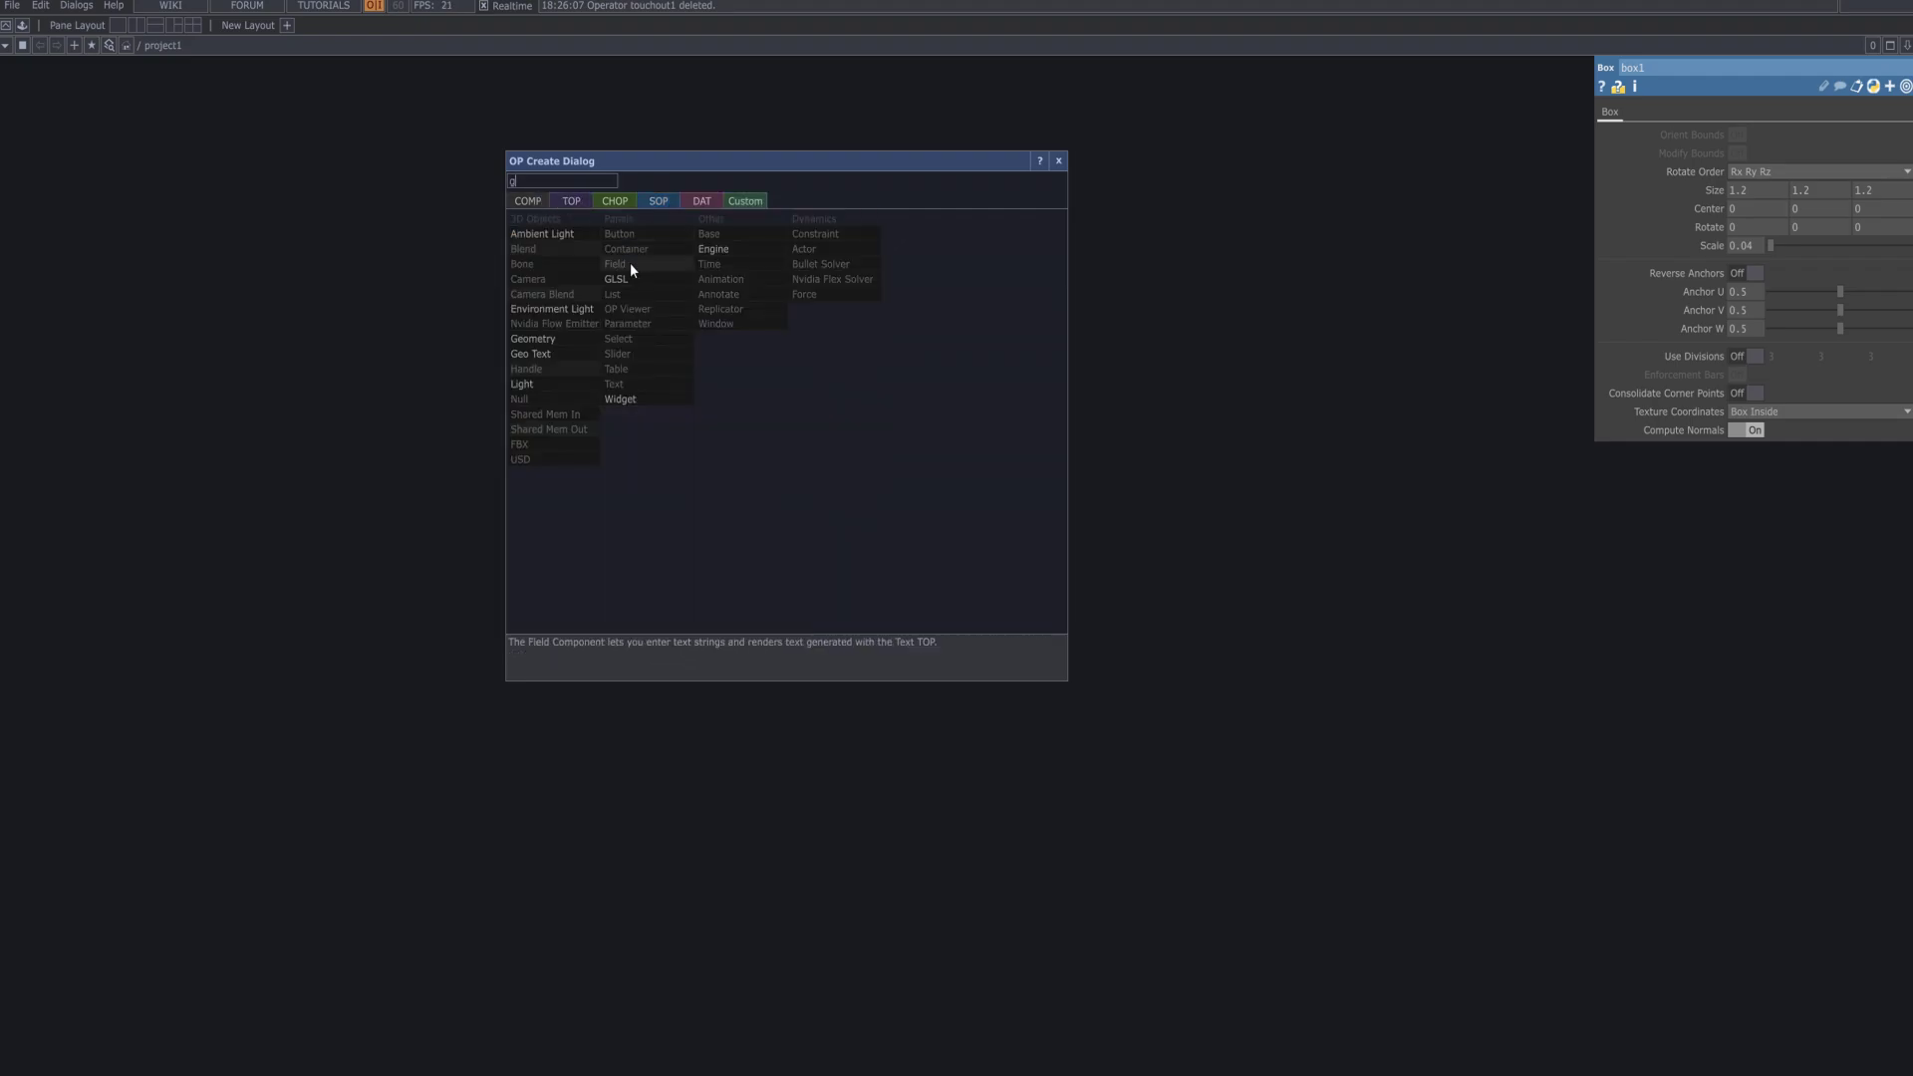
click(552, 339)
click(1071, 453)
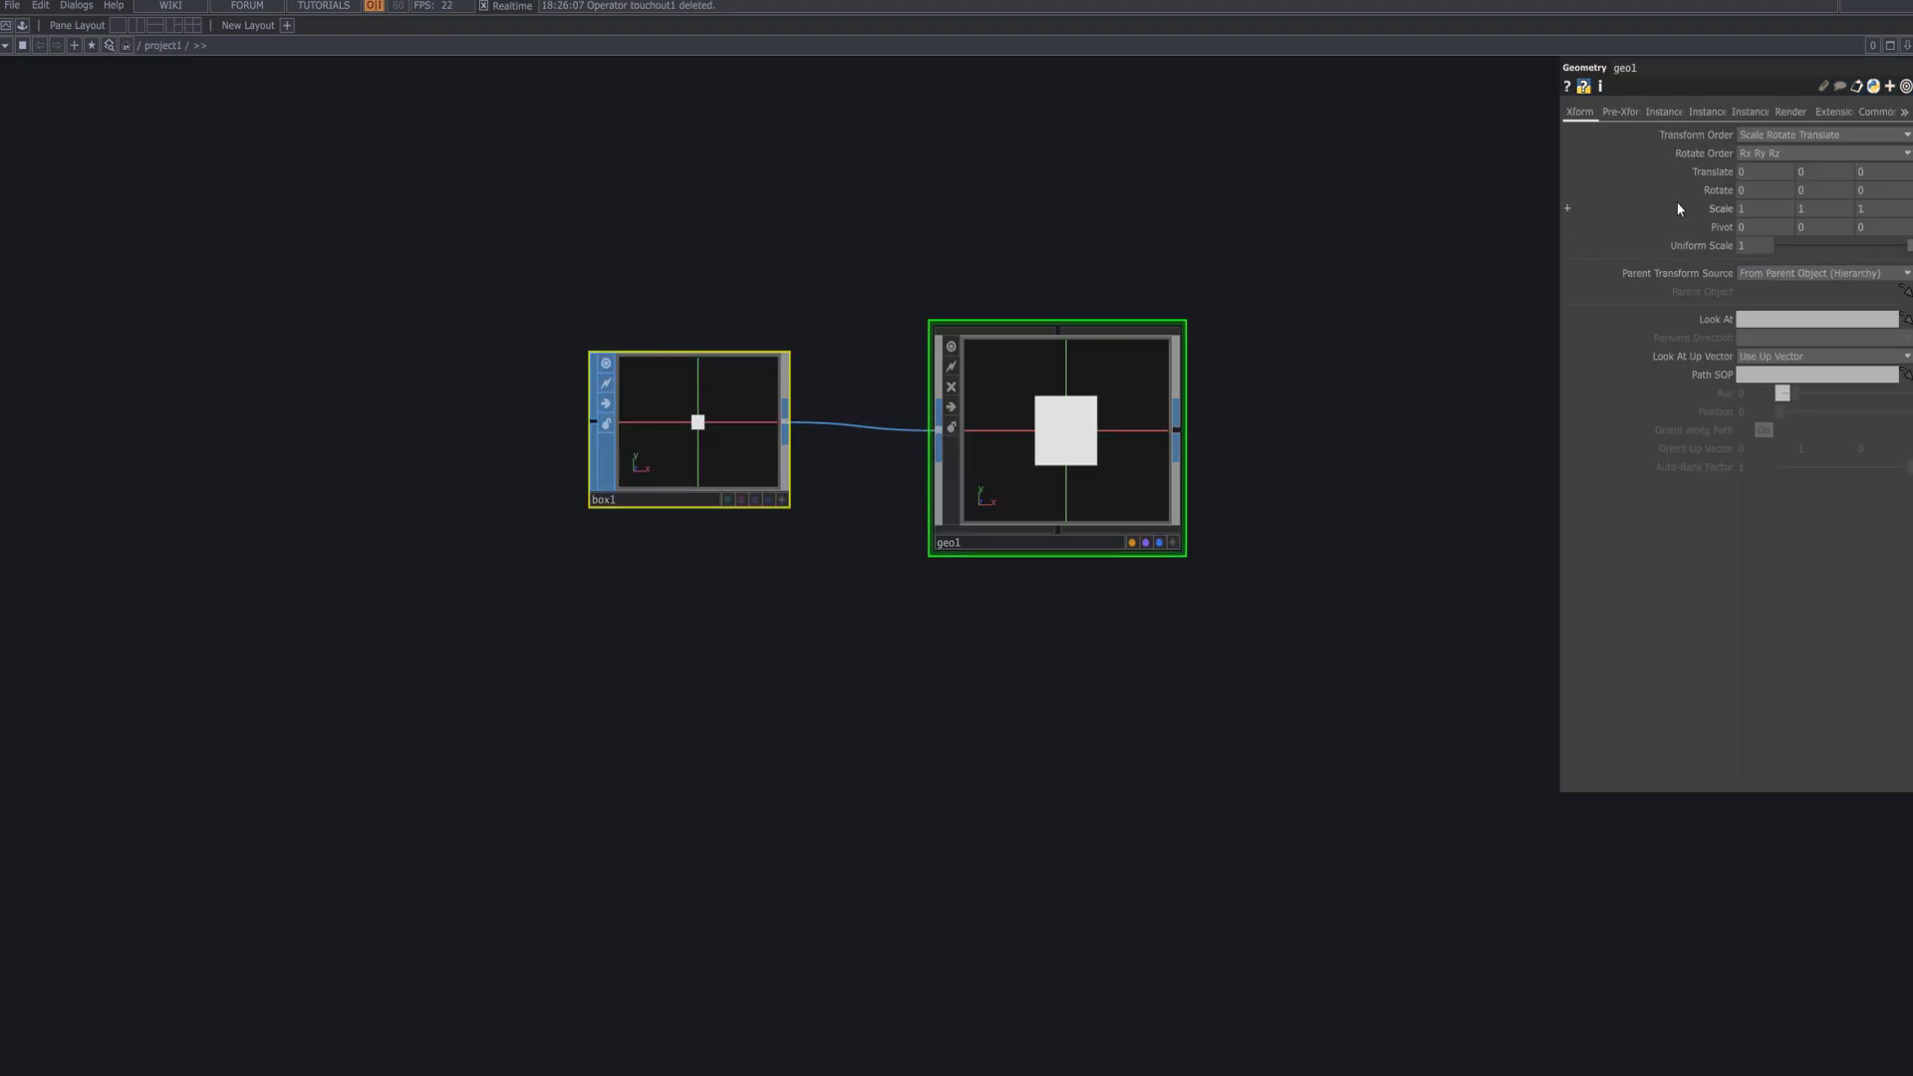
middle_drag(1729, 169, 1724, 213)
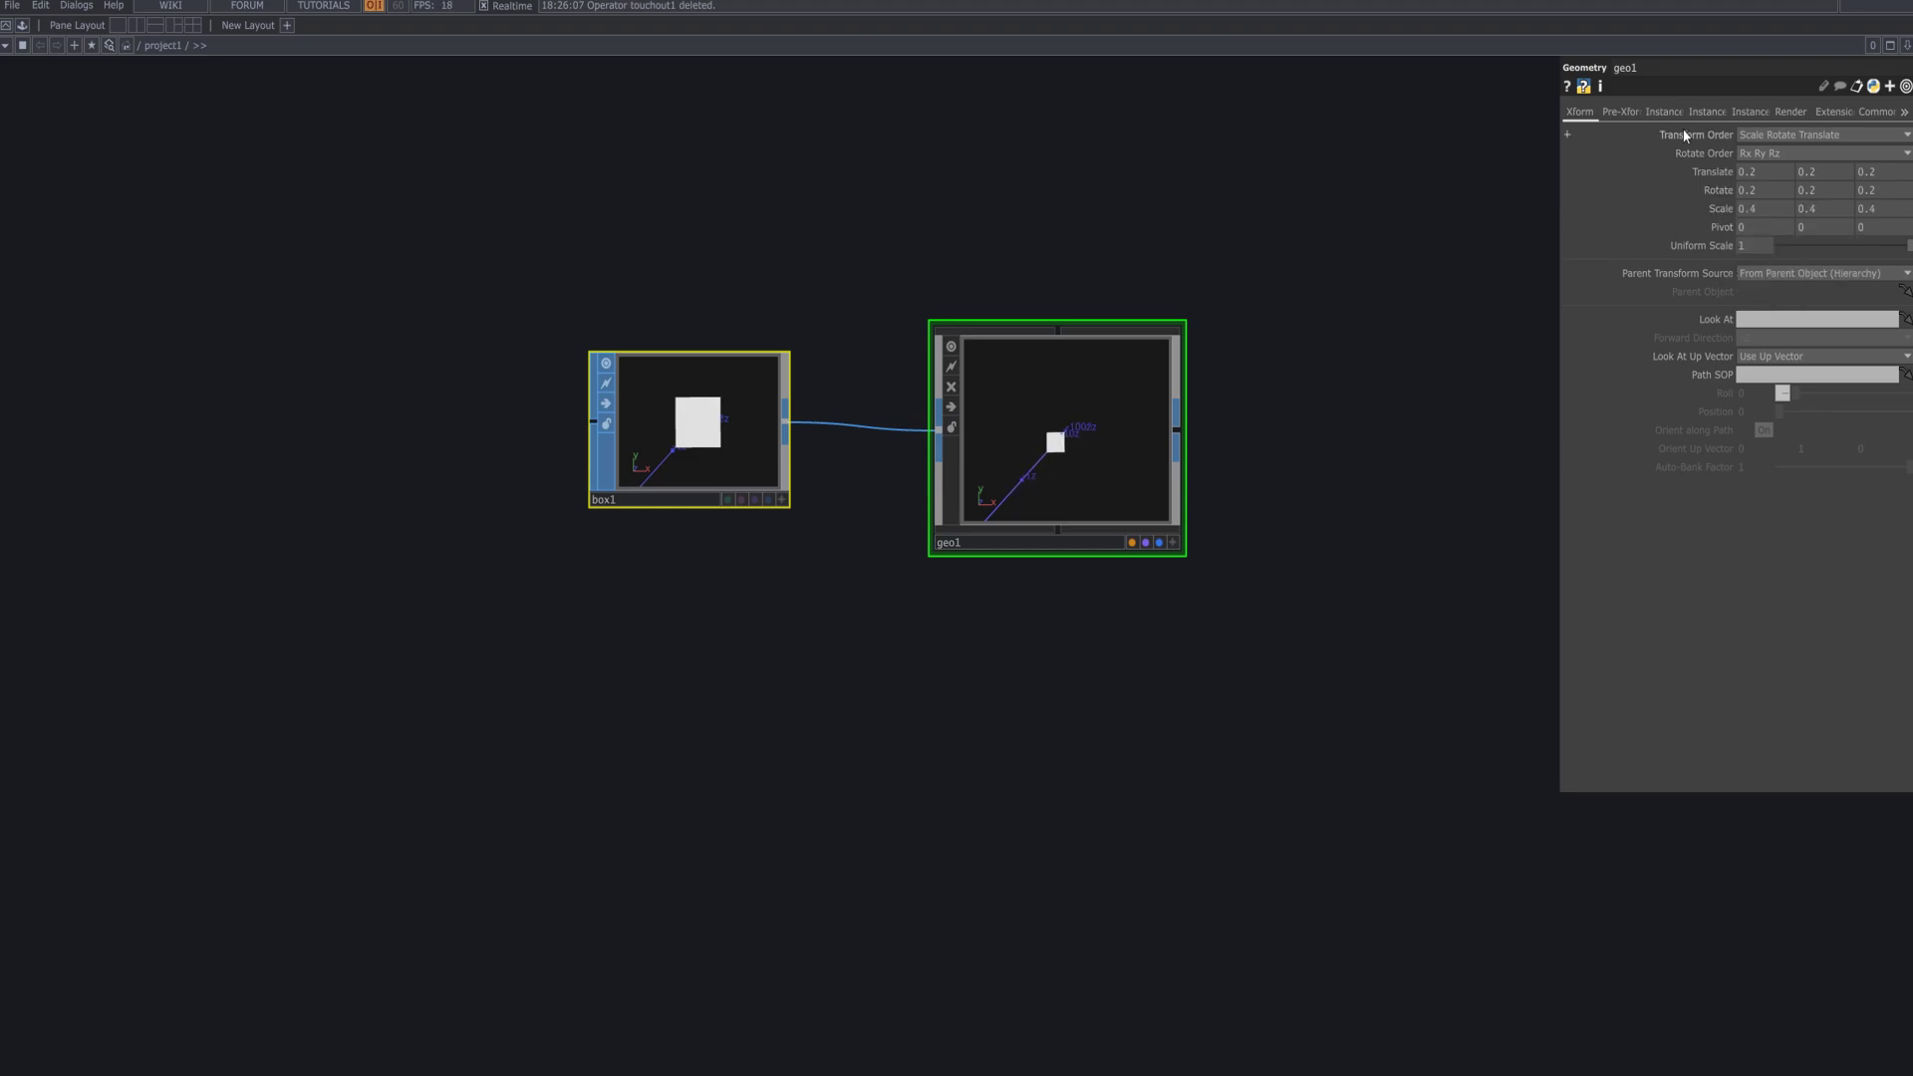
- Turn on Instancing for geo1 and assign null4 as its Default Instance OP
click(1624, 112)
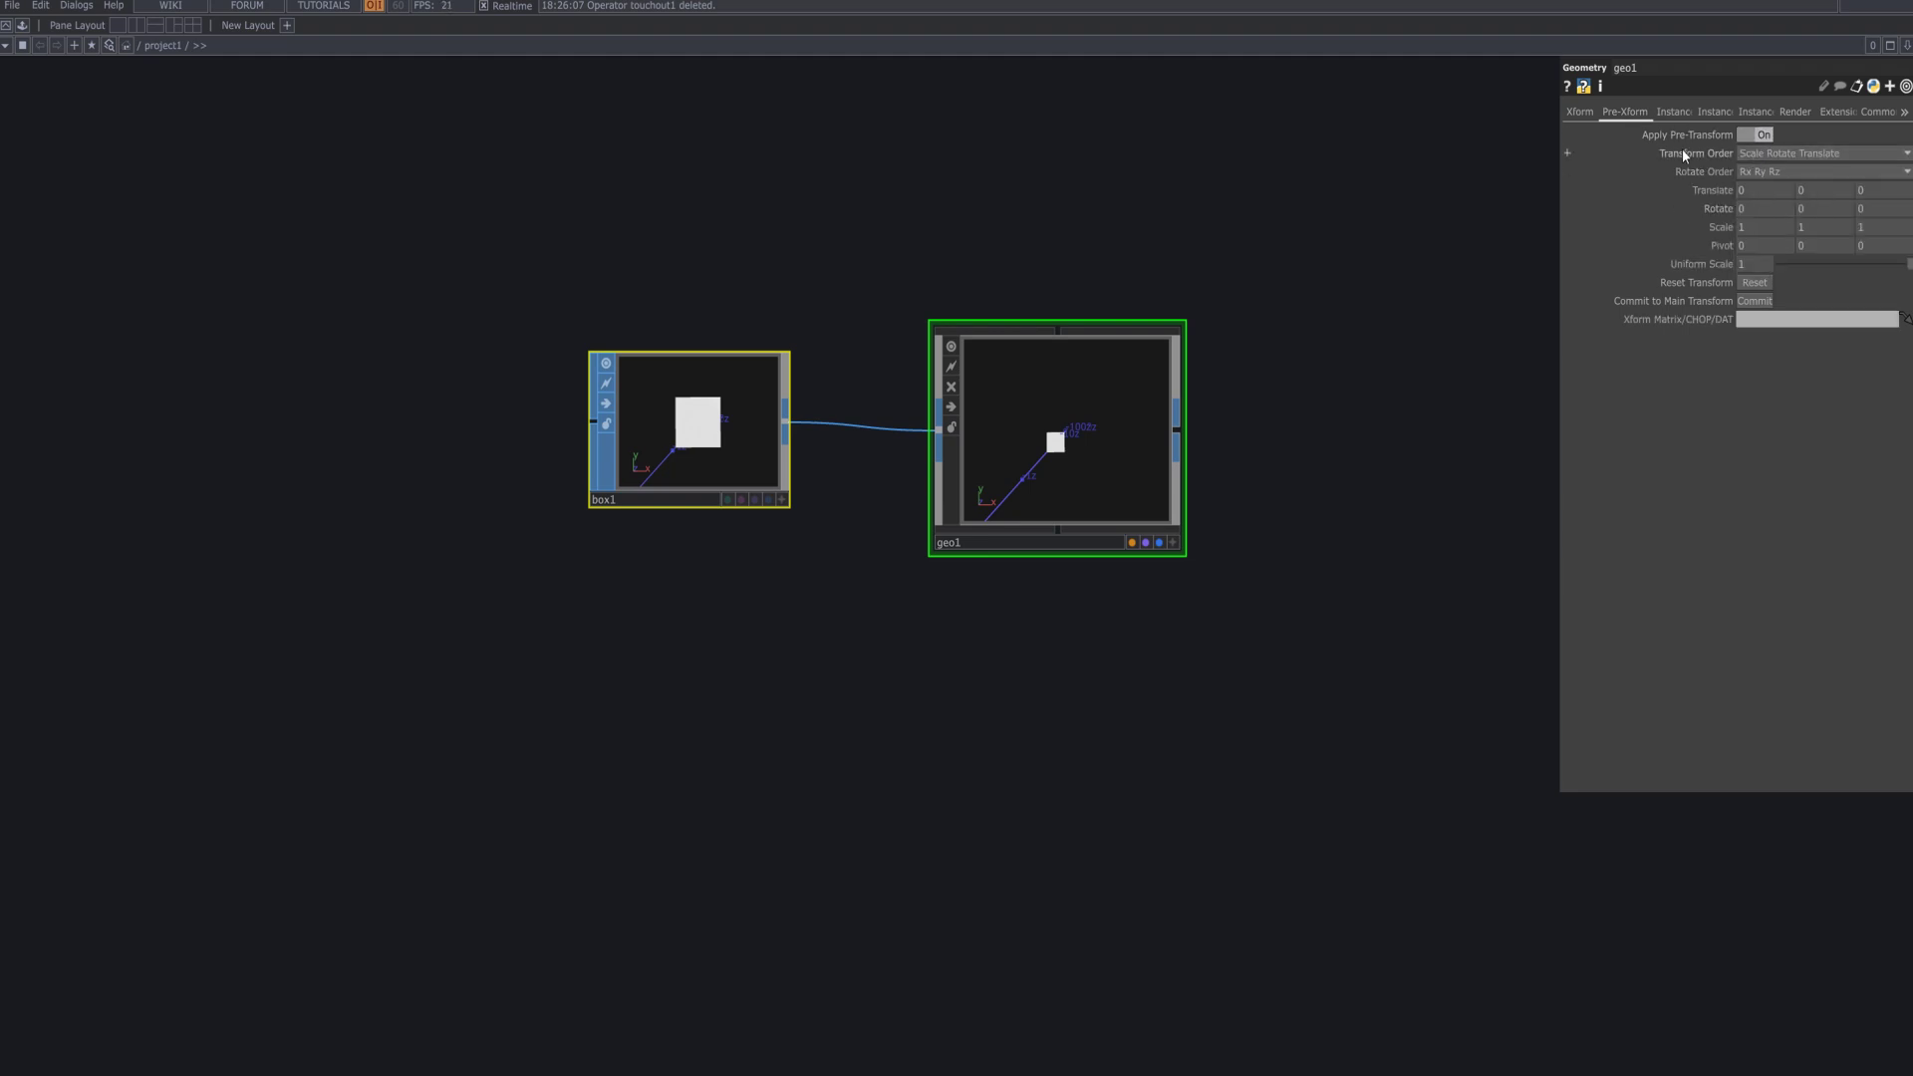
click(1664, 112)
click(1759, 134)
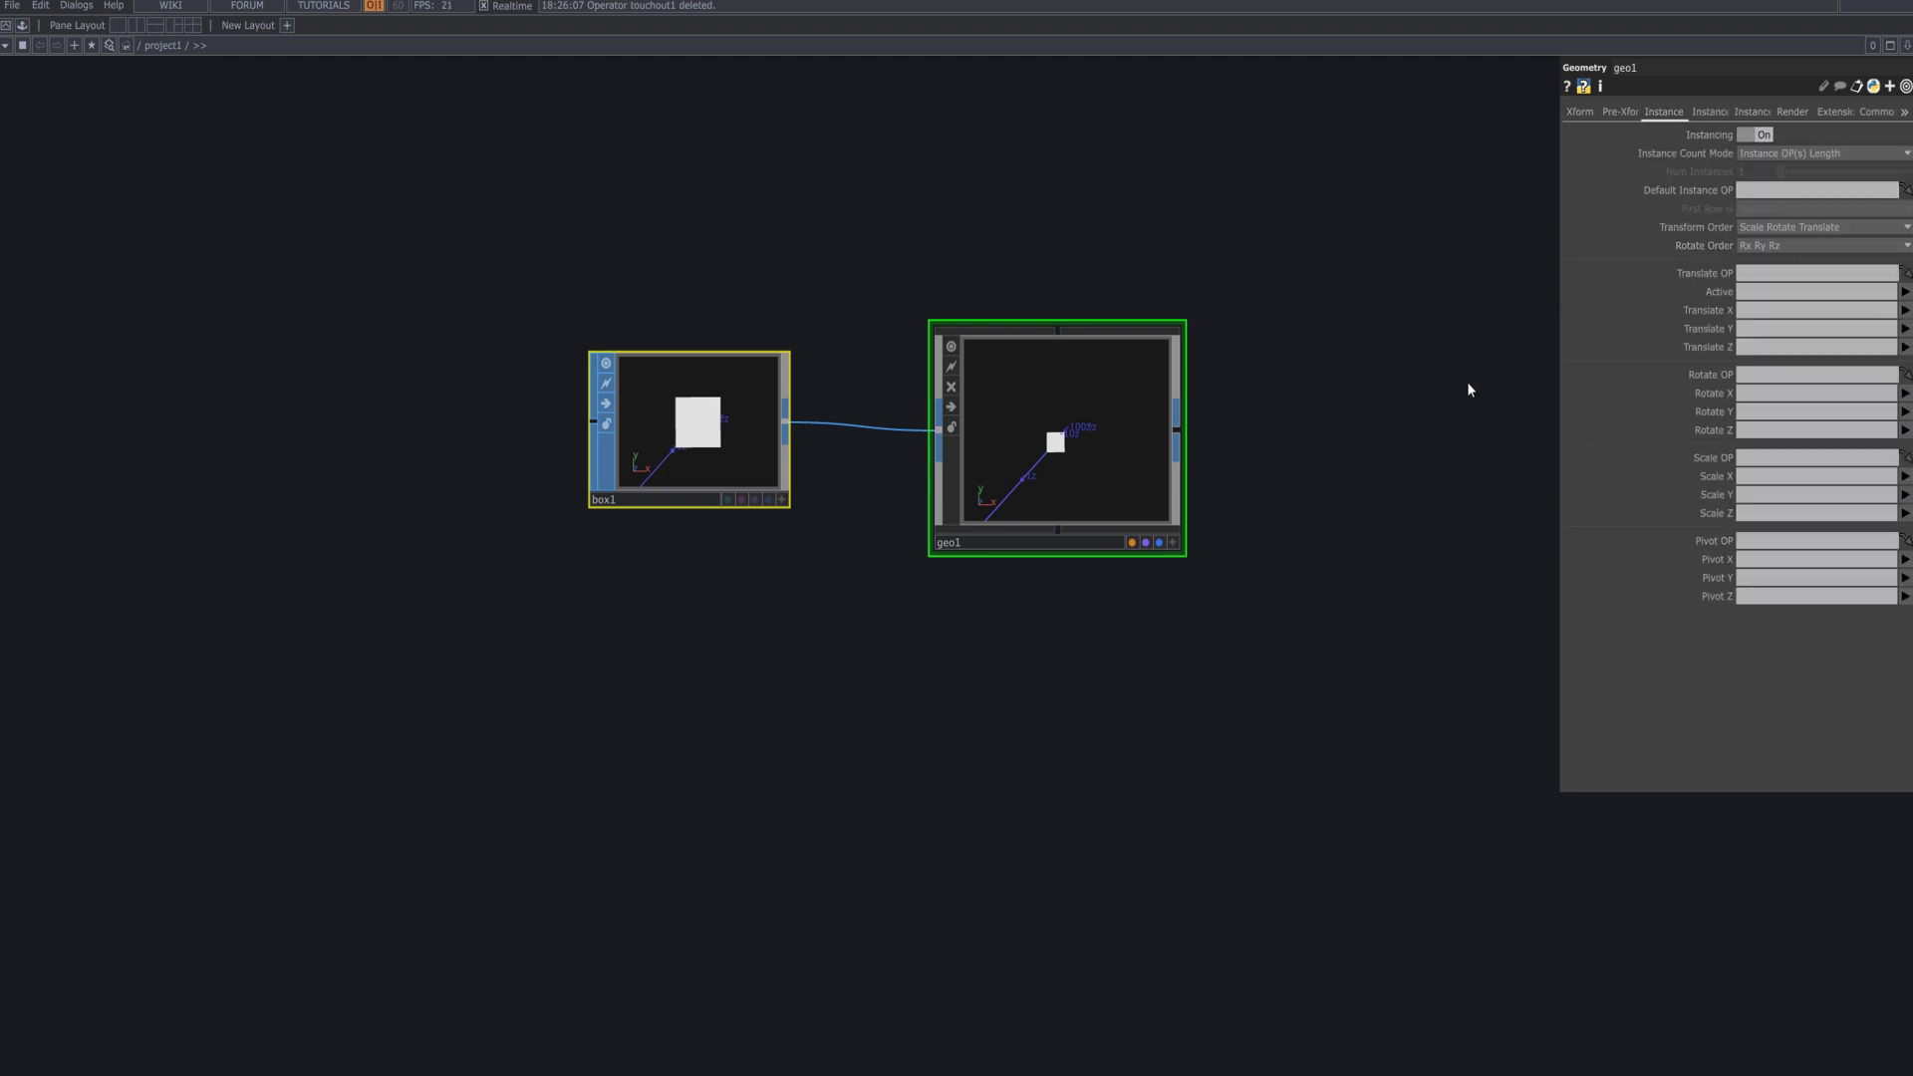
scroll(1445, 399, down, 10)
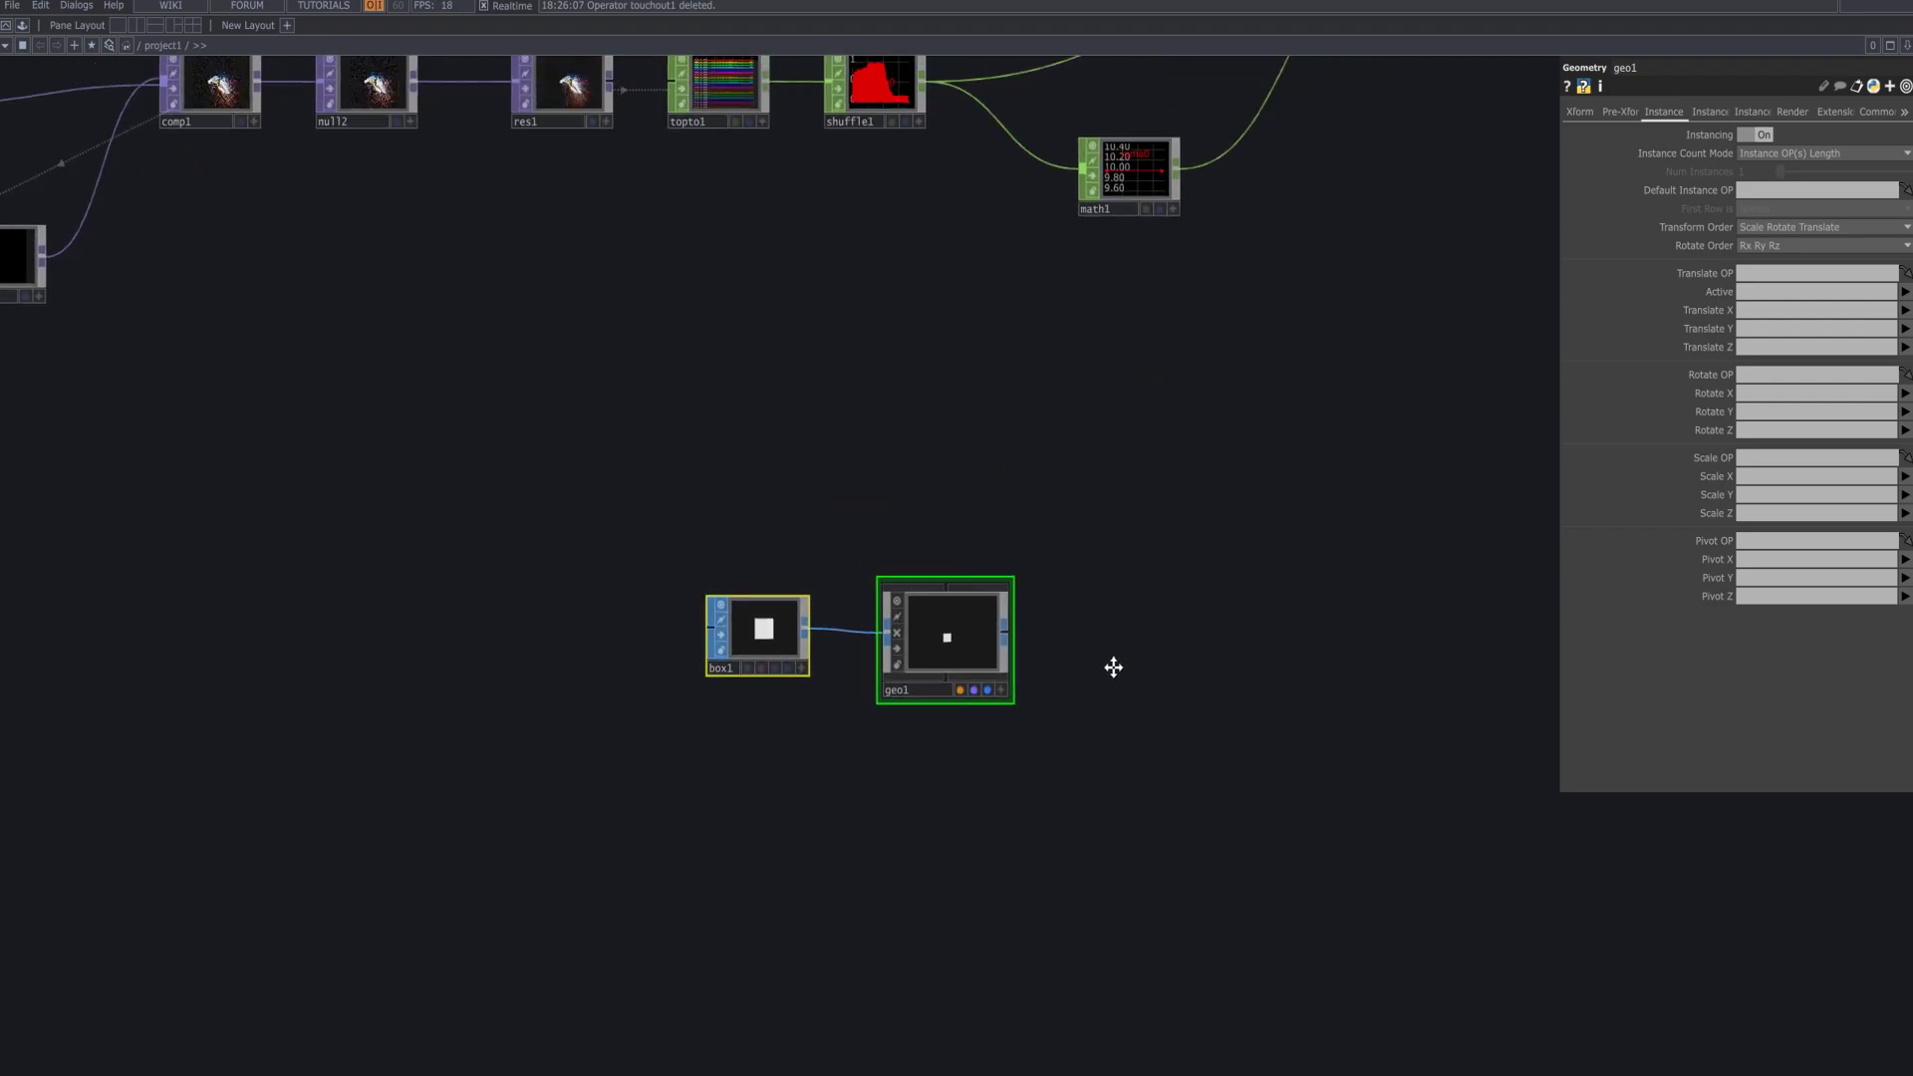
drag(1184, 301, 1813, 189)
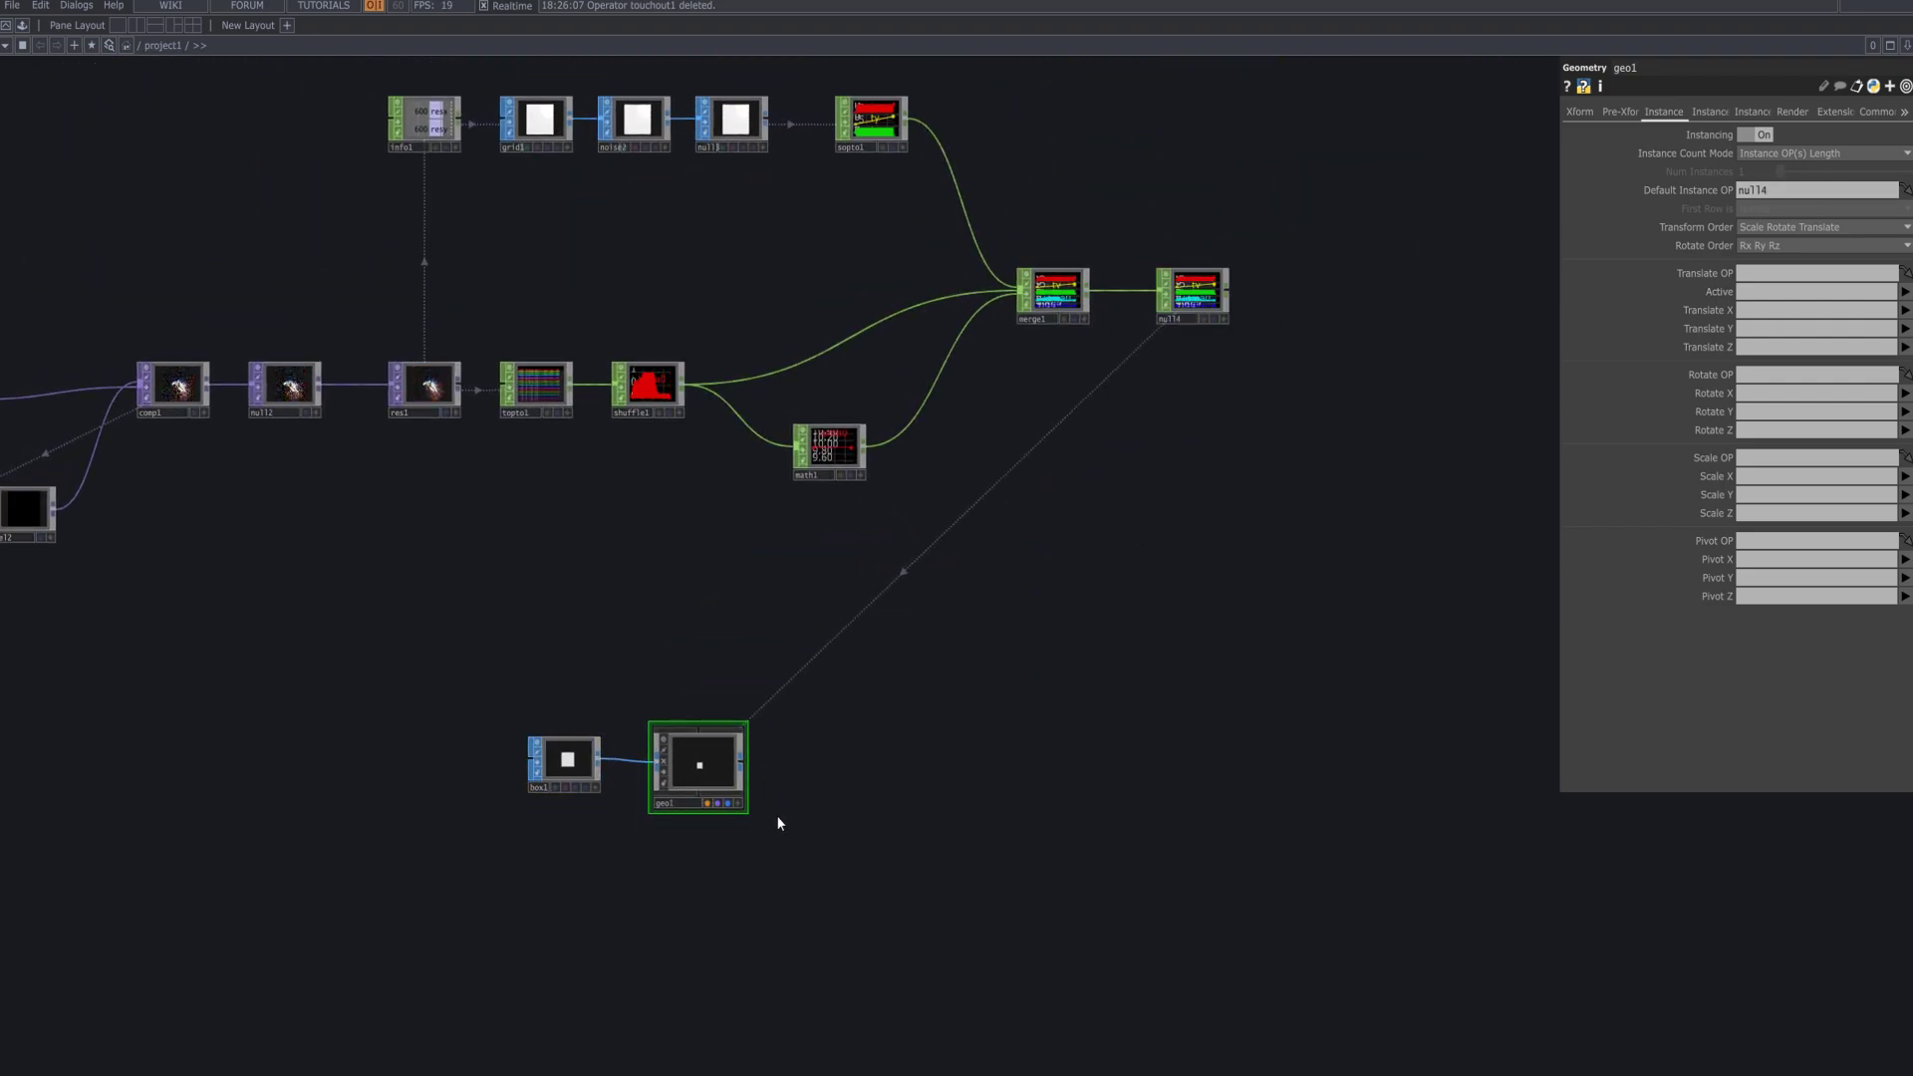
- Map geo1's instance Translate X, Y and Z to the channels tx, ty and tz
scroll(777, 820, up, 3)
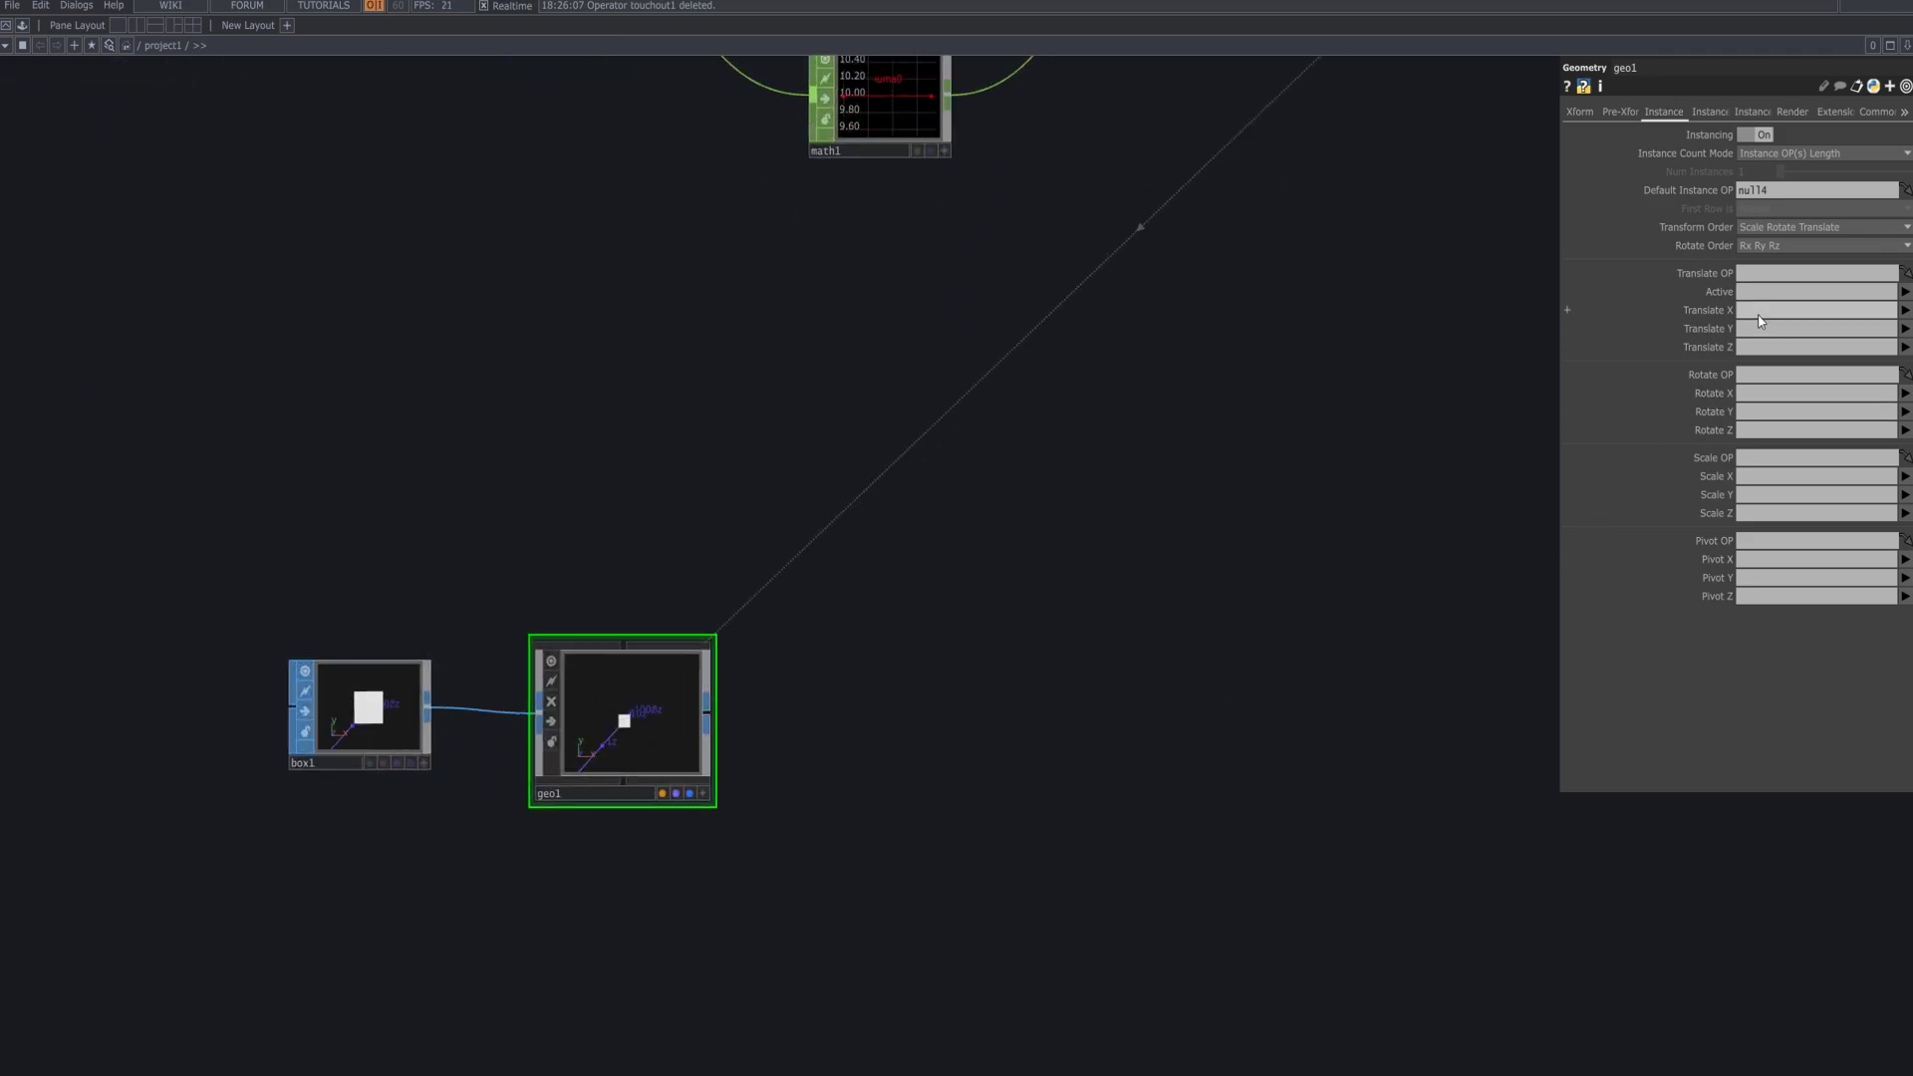
click(1905, 311)
click(1900, 330)
click(1904, 329)
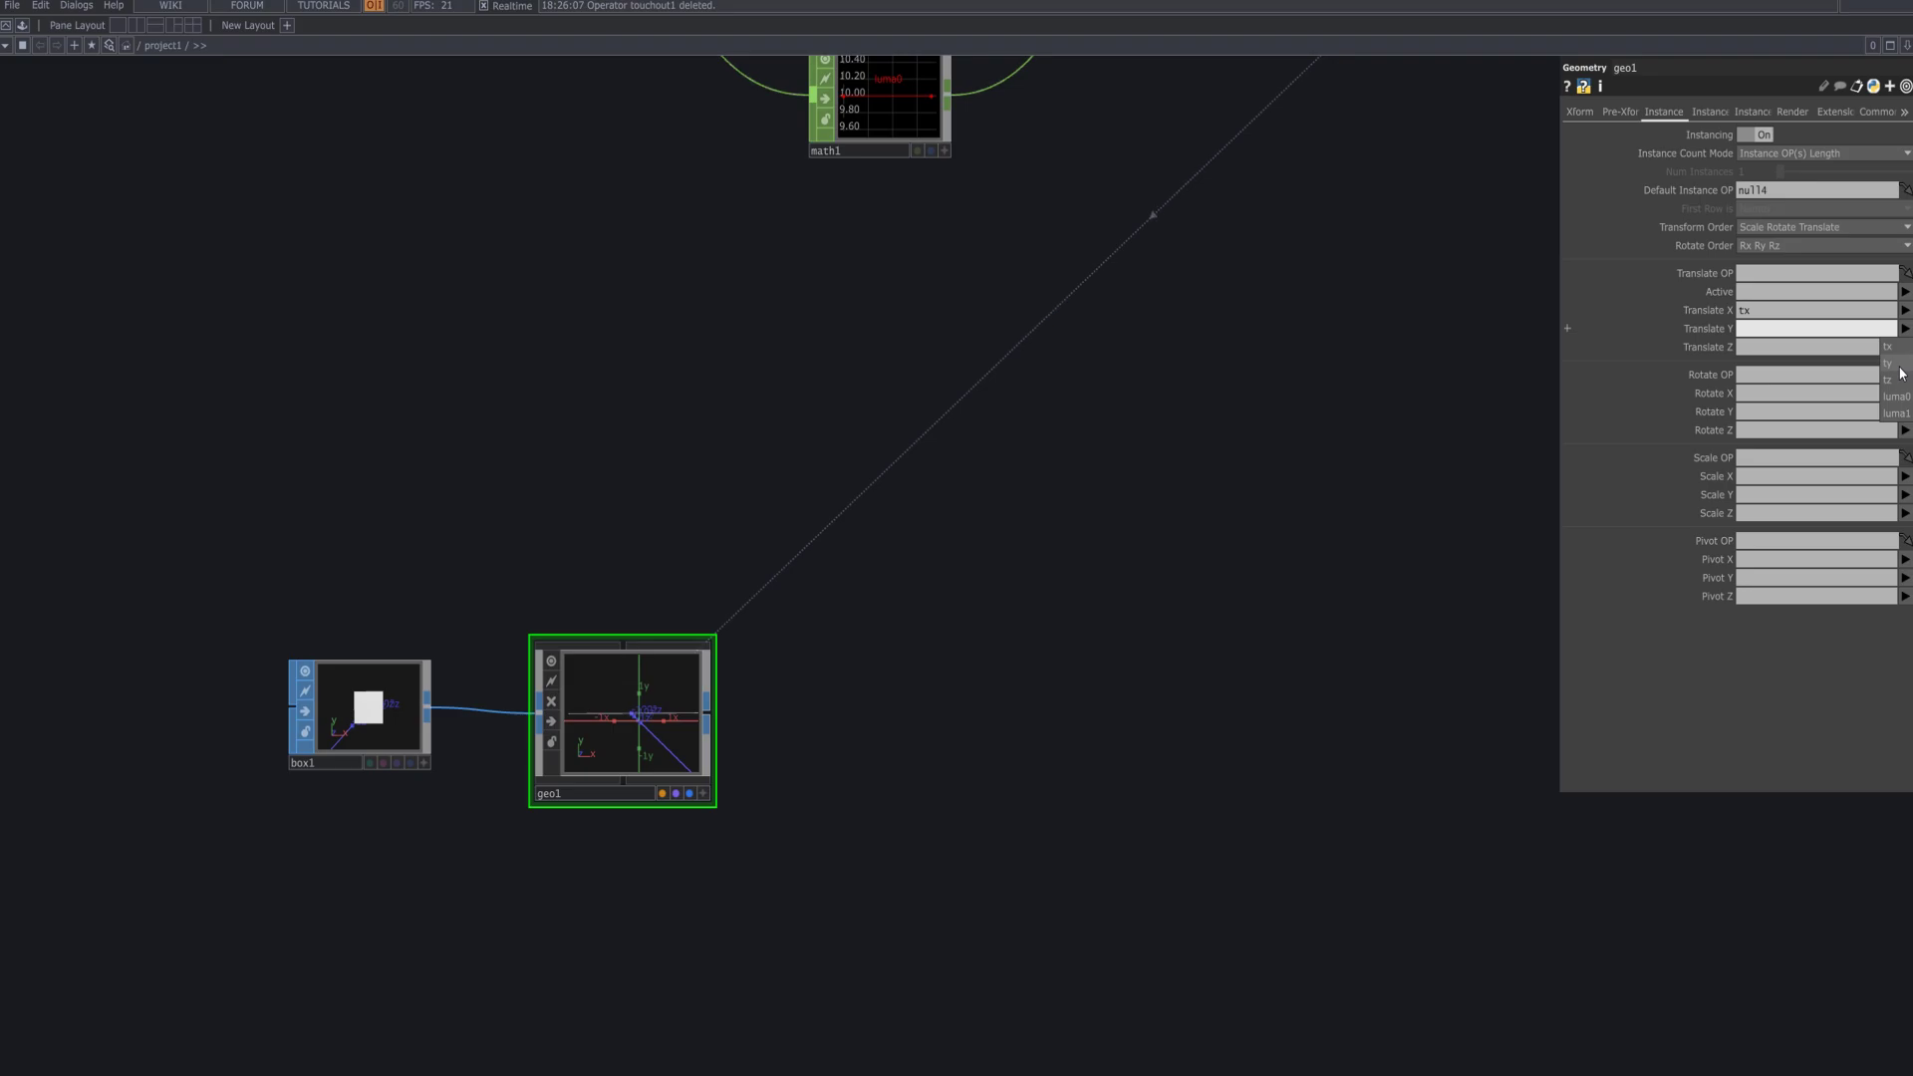
click(1898, 364)
click(1905, 348)
click(1898, 398)
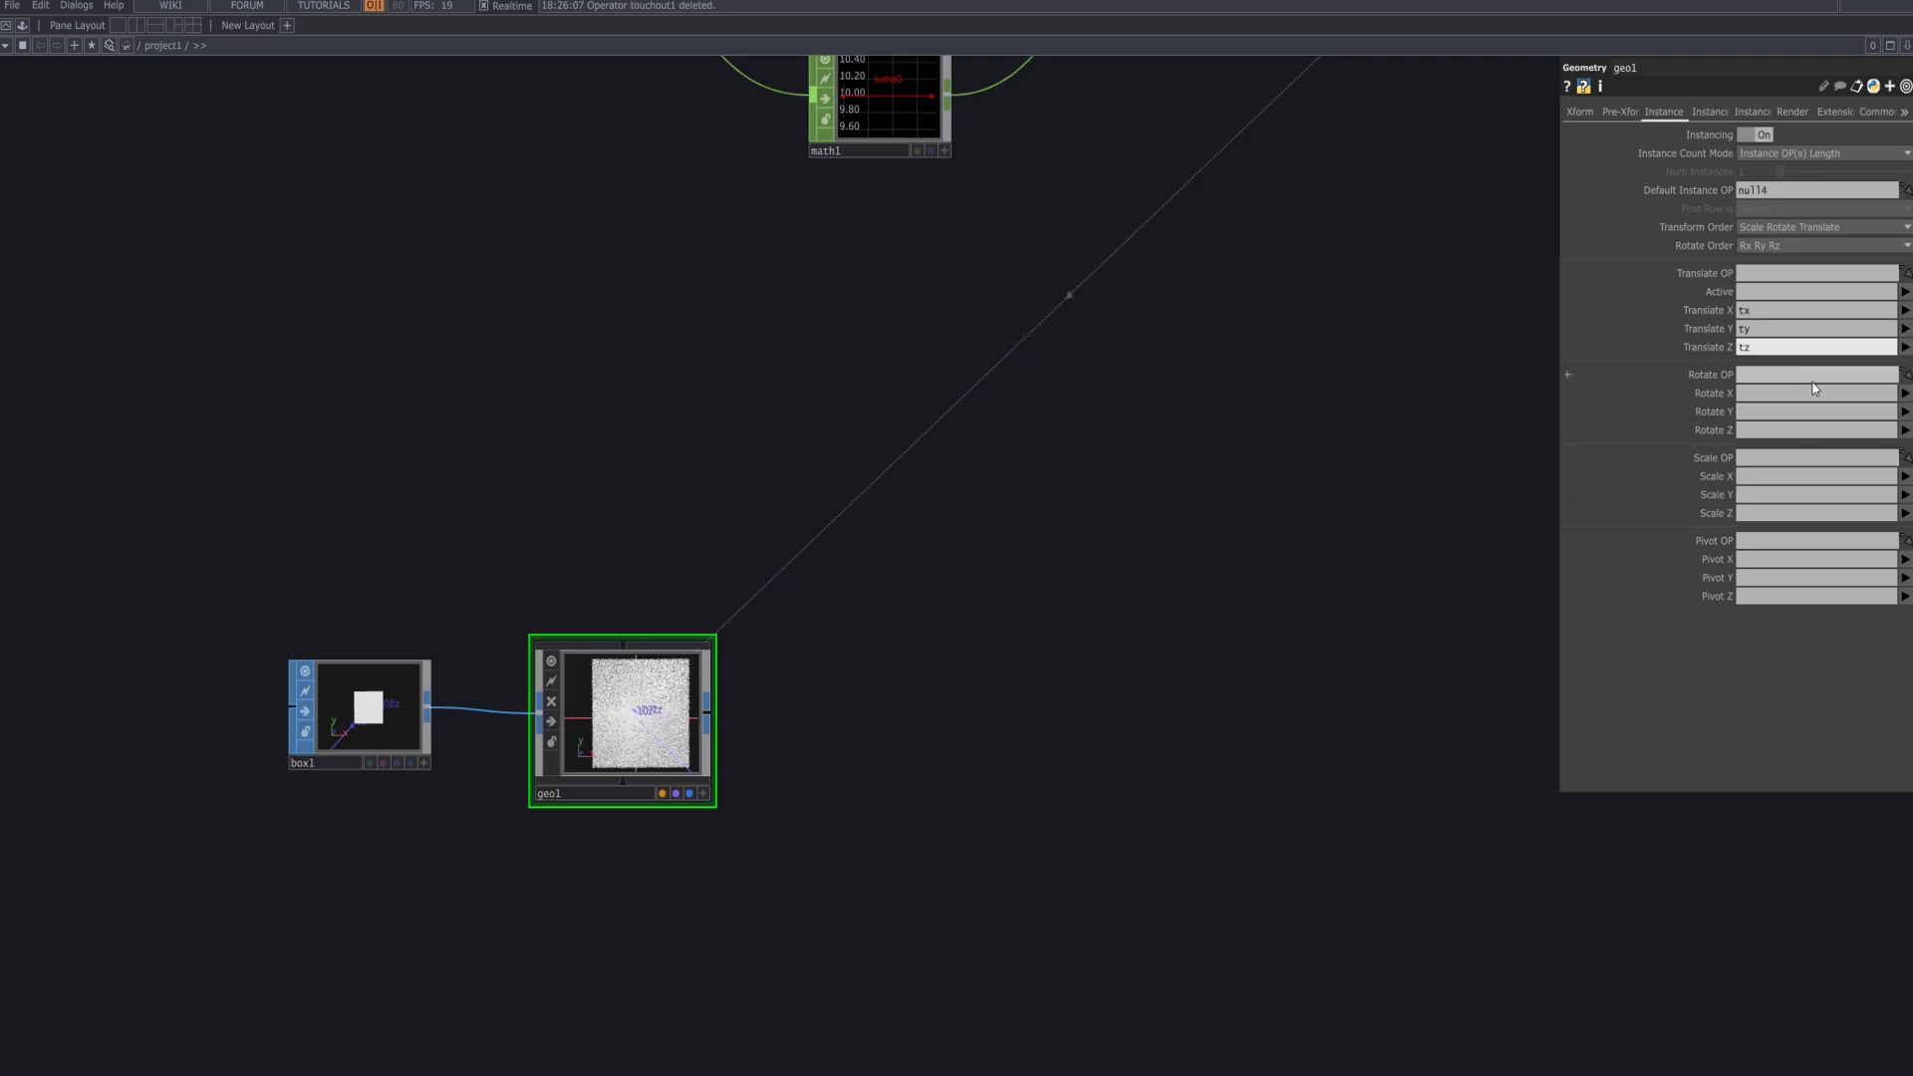
- Map geo1's instance Rotate Y and Rotate Z to the luma1 channel
click(1782, 413)
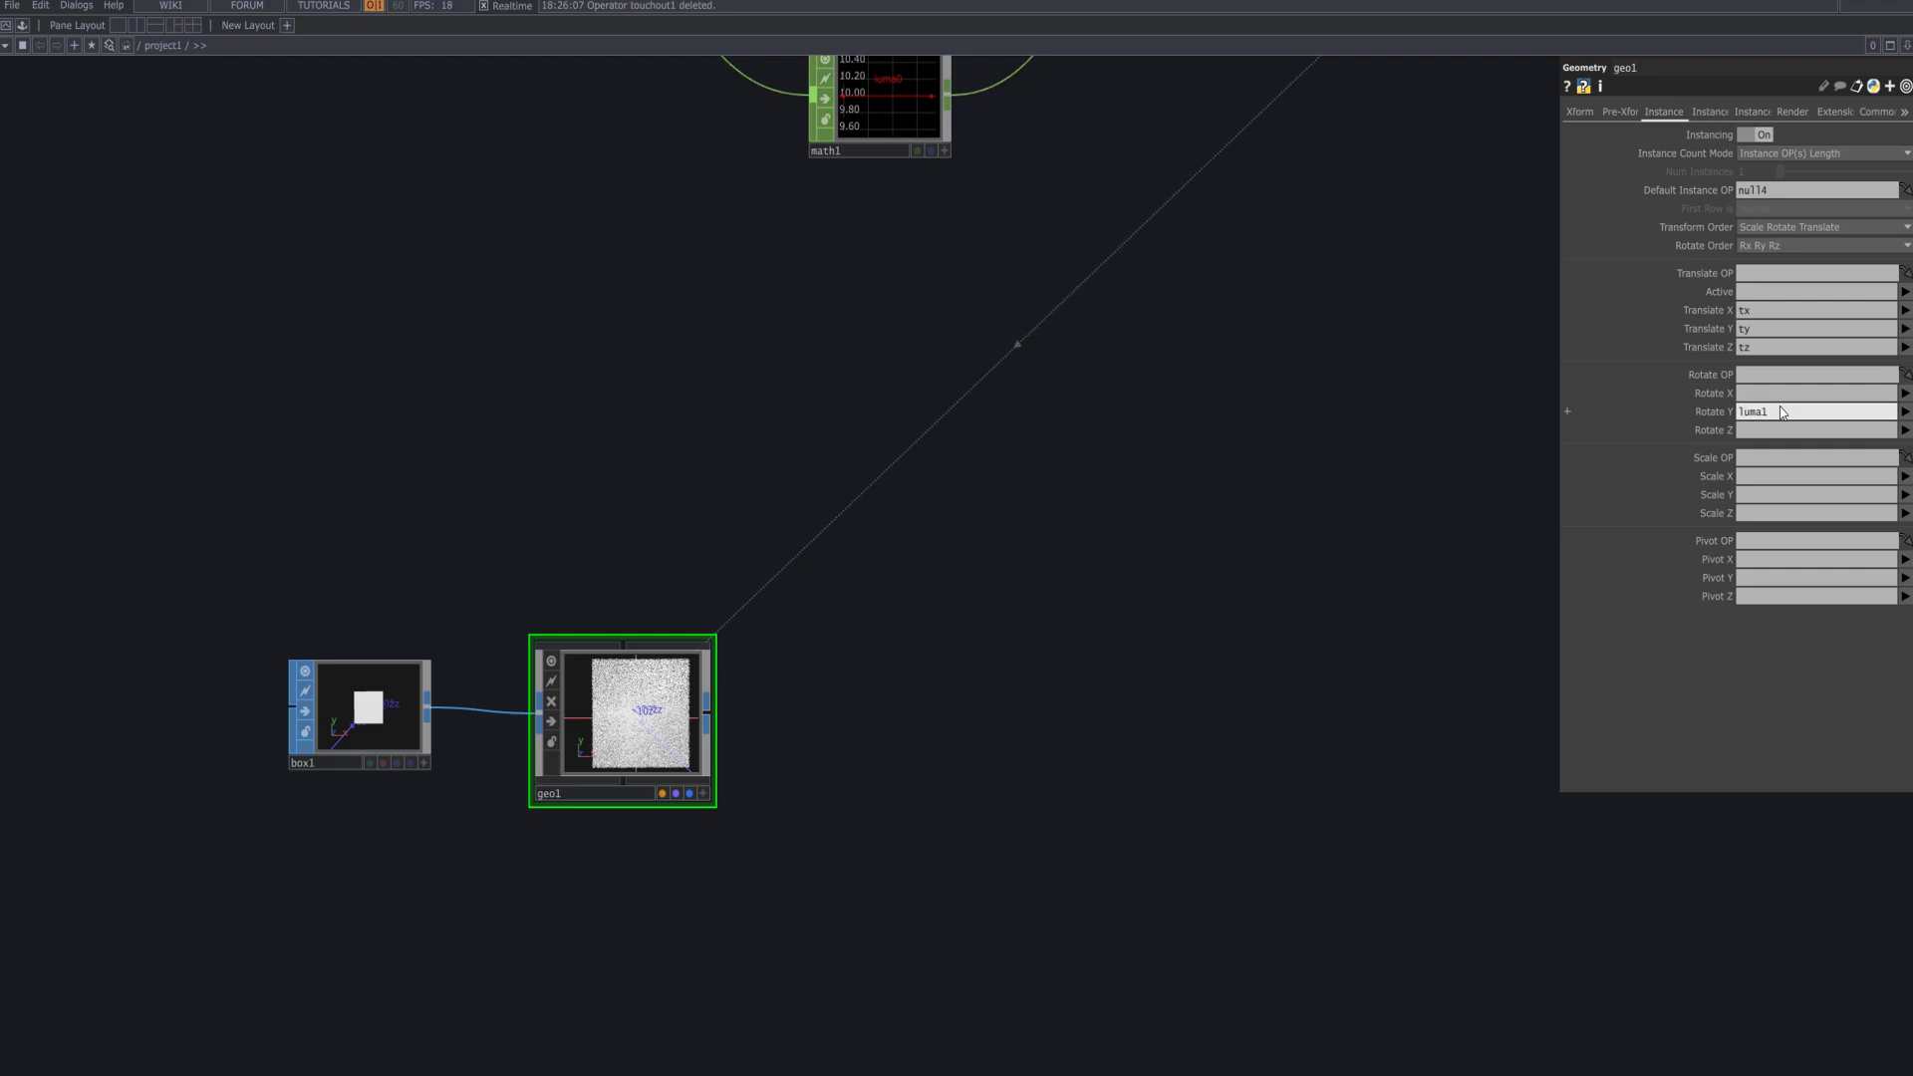
text(luma1)
click(1905, 431)
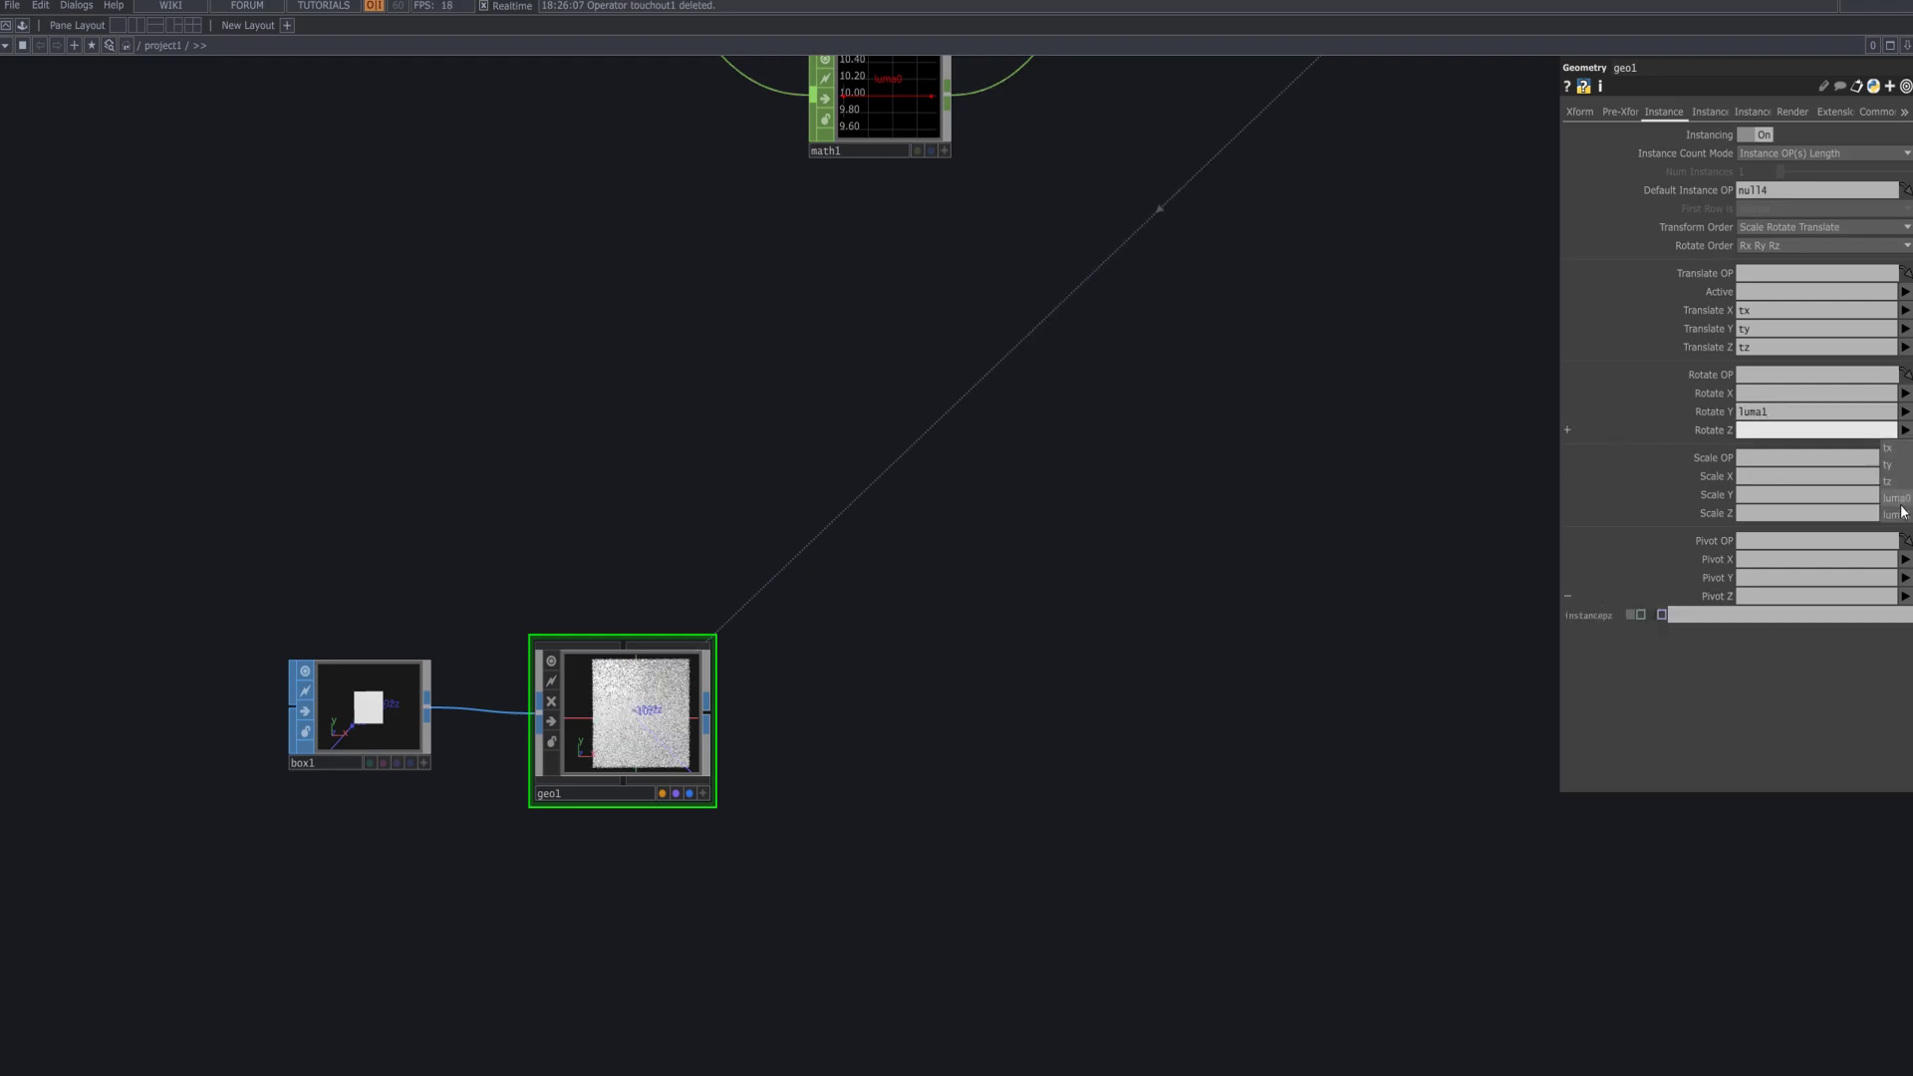
click(1896, 516)
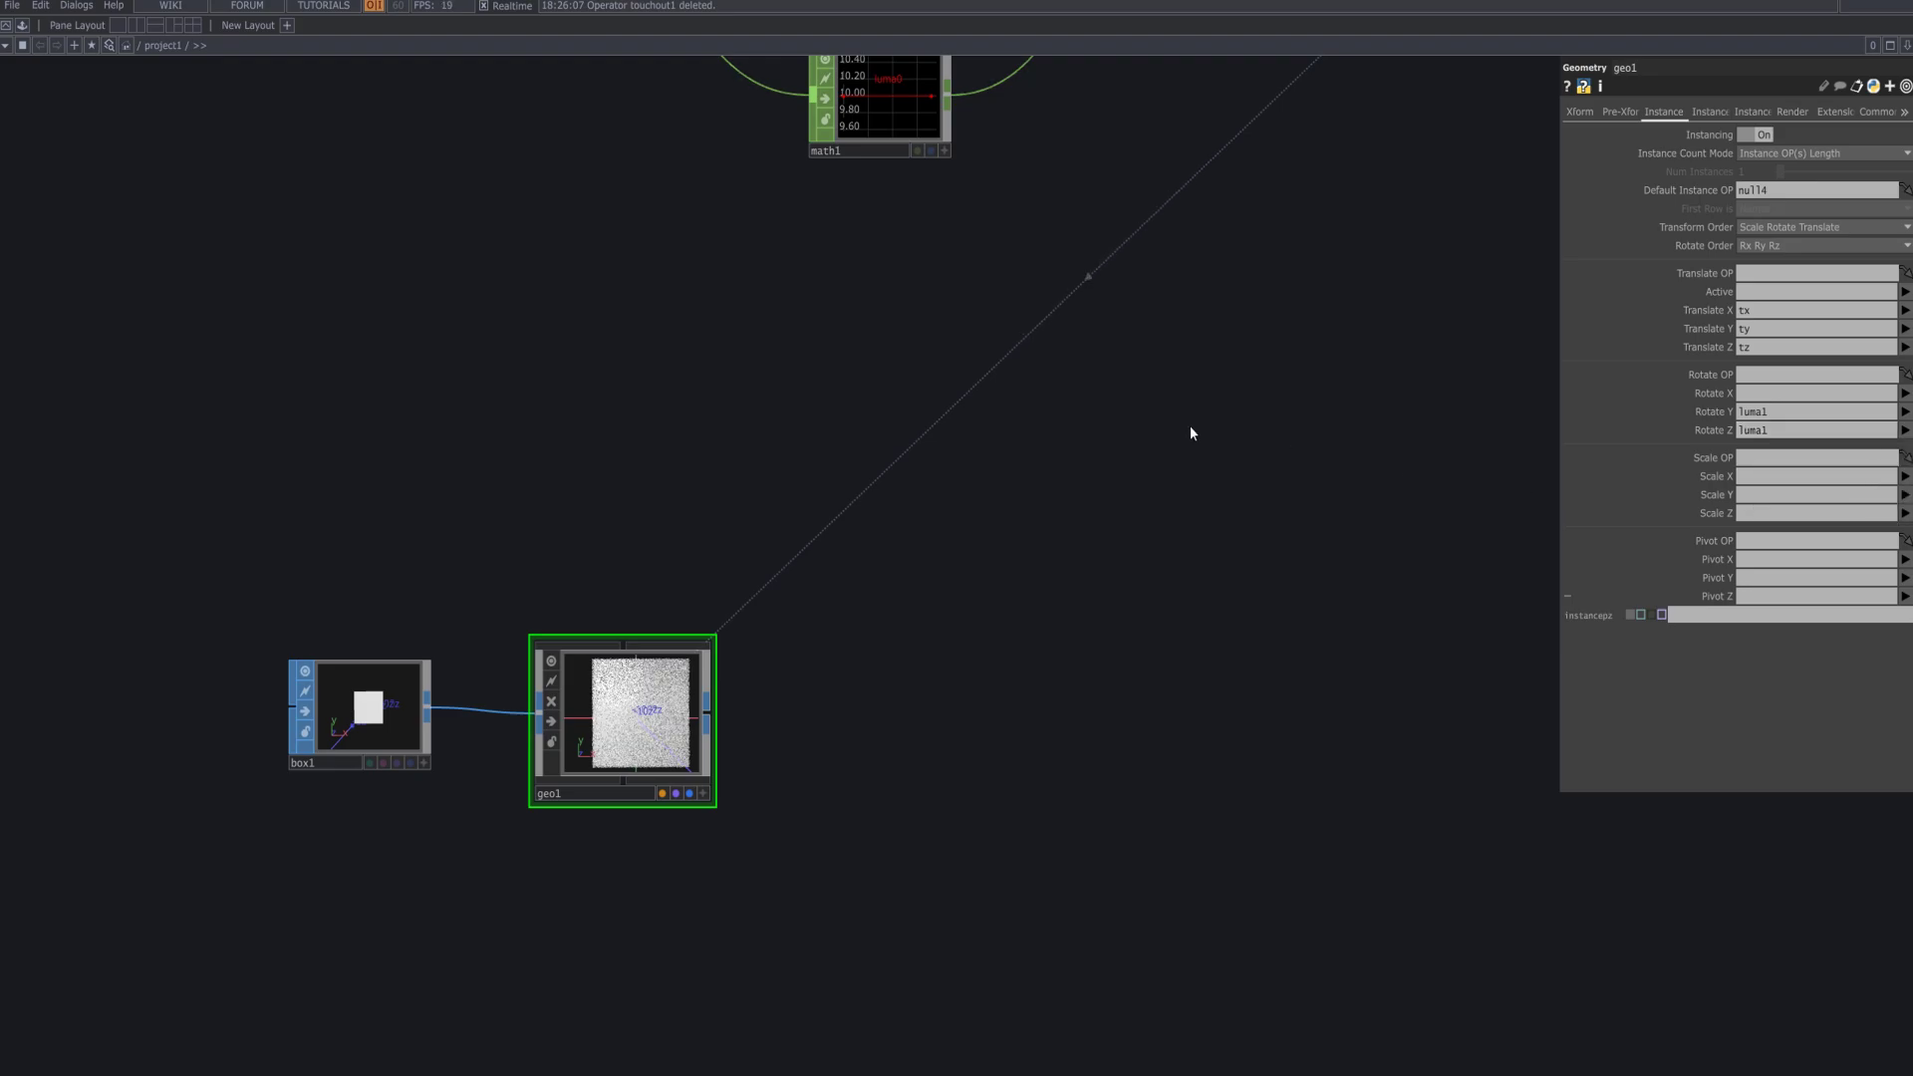
- Map geo1's instance Scale X, Scale Y and Scale Z to the luma0 channel
click(1904, 478)
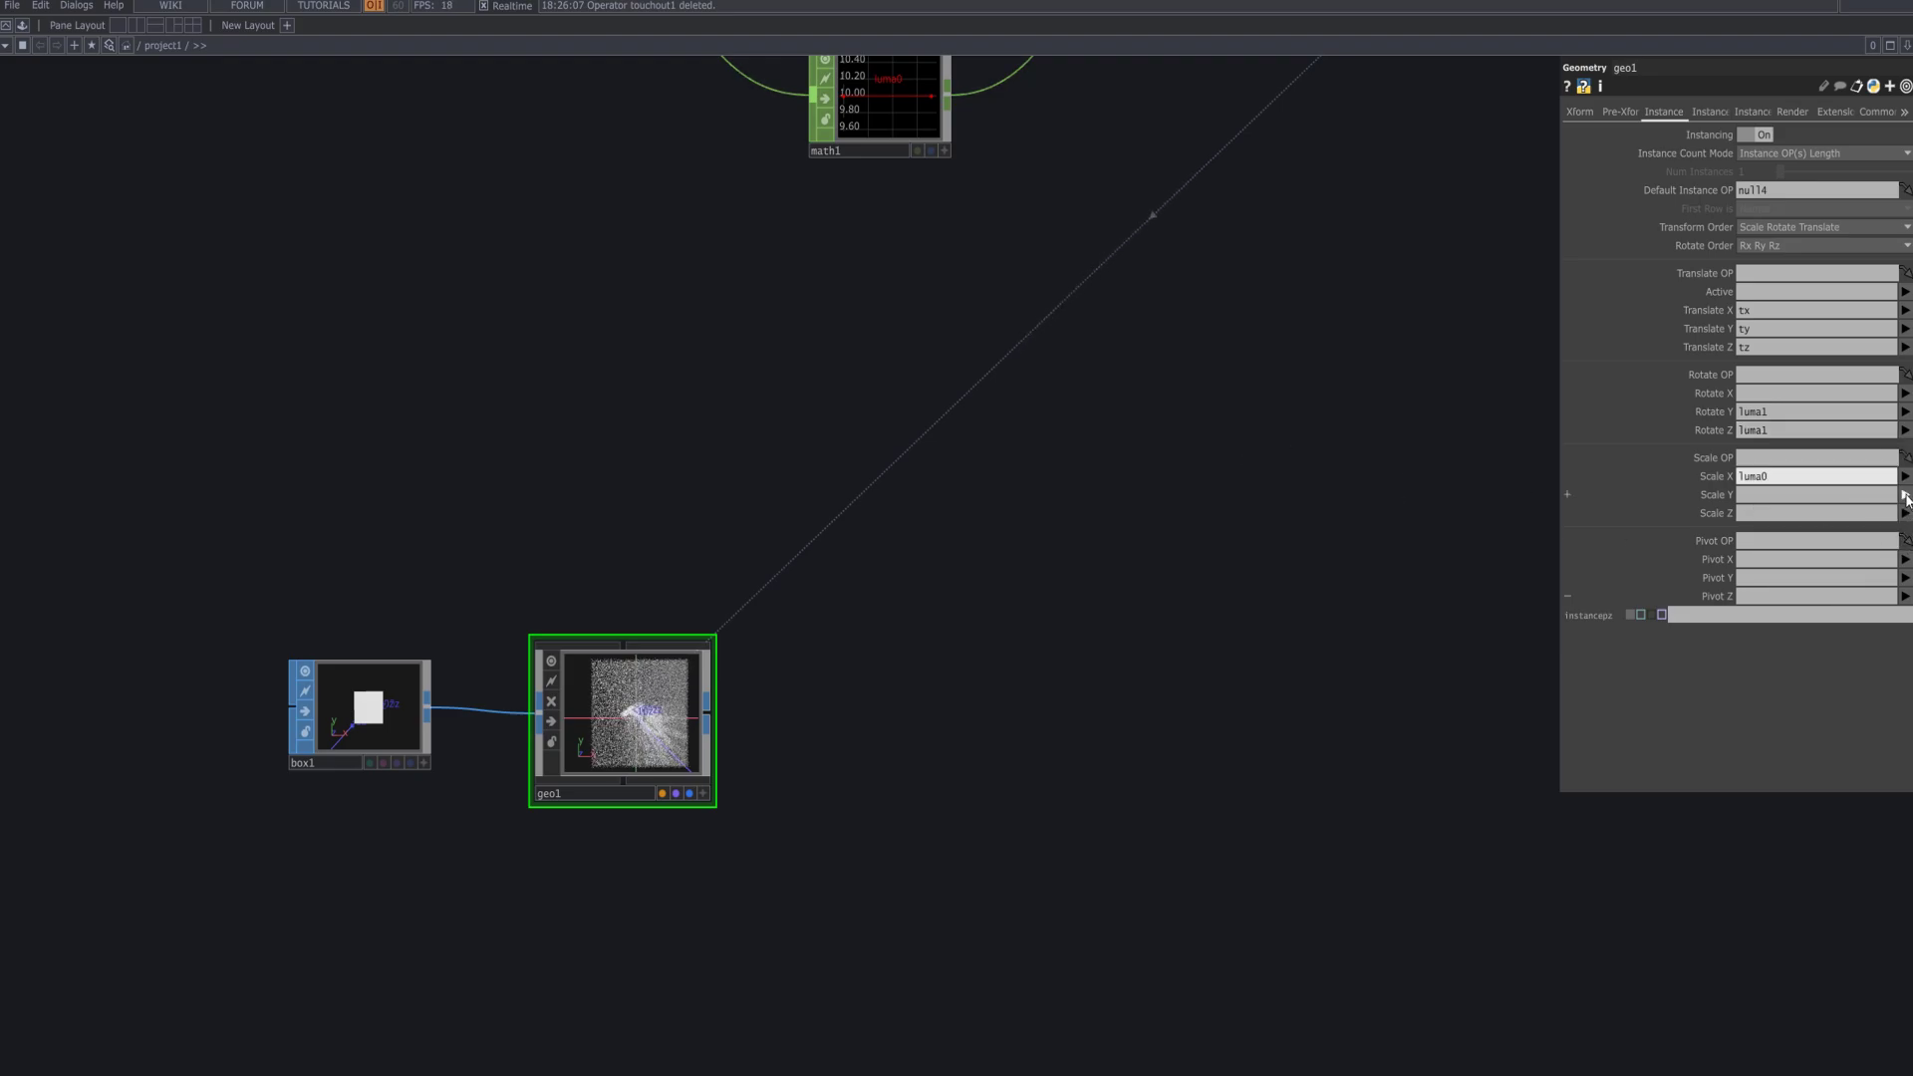
click(1896, 545)
click(1904, 496)
click(1896, 563)
click(1904, 513)
click(1903, 581)
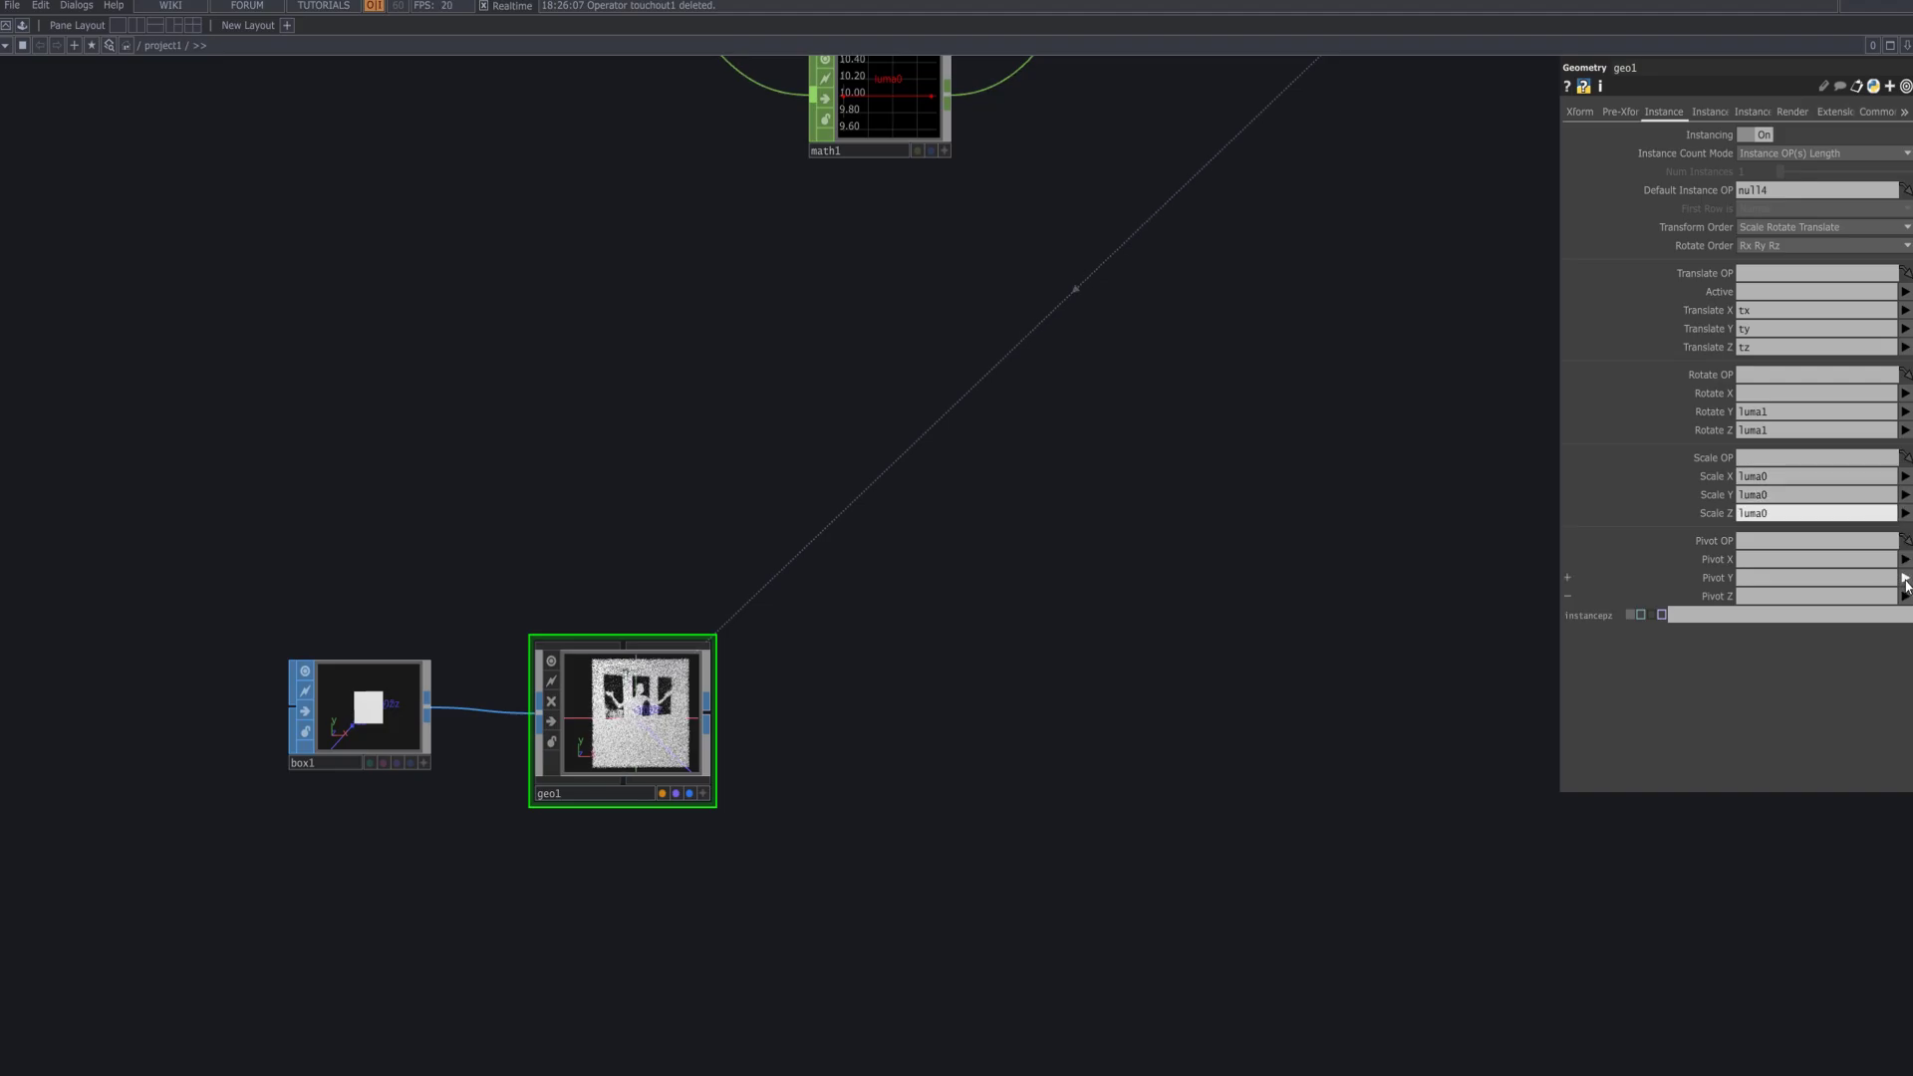
scroll(727, 721, up, 5)
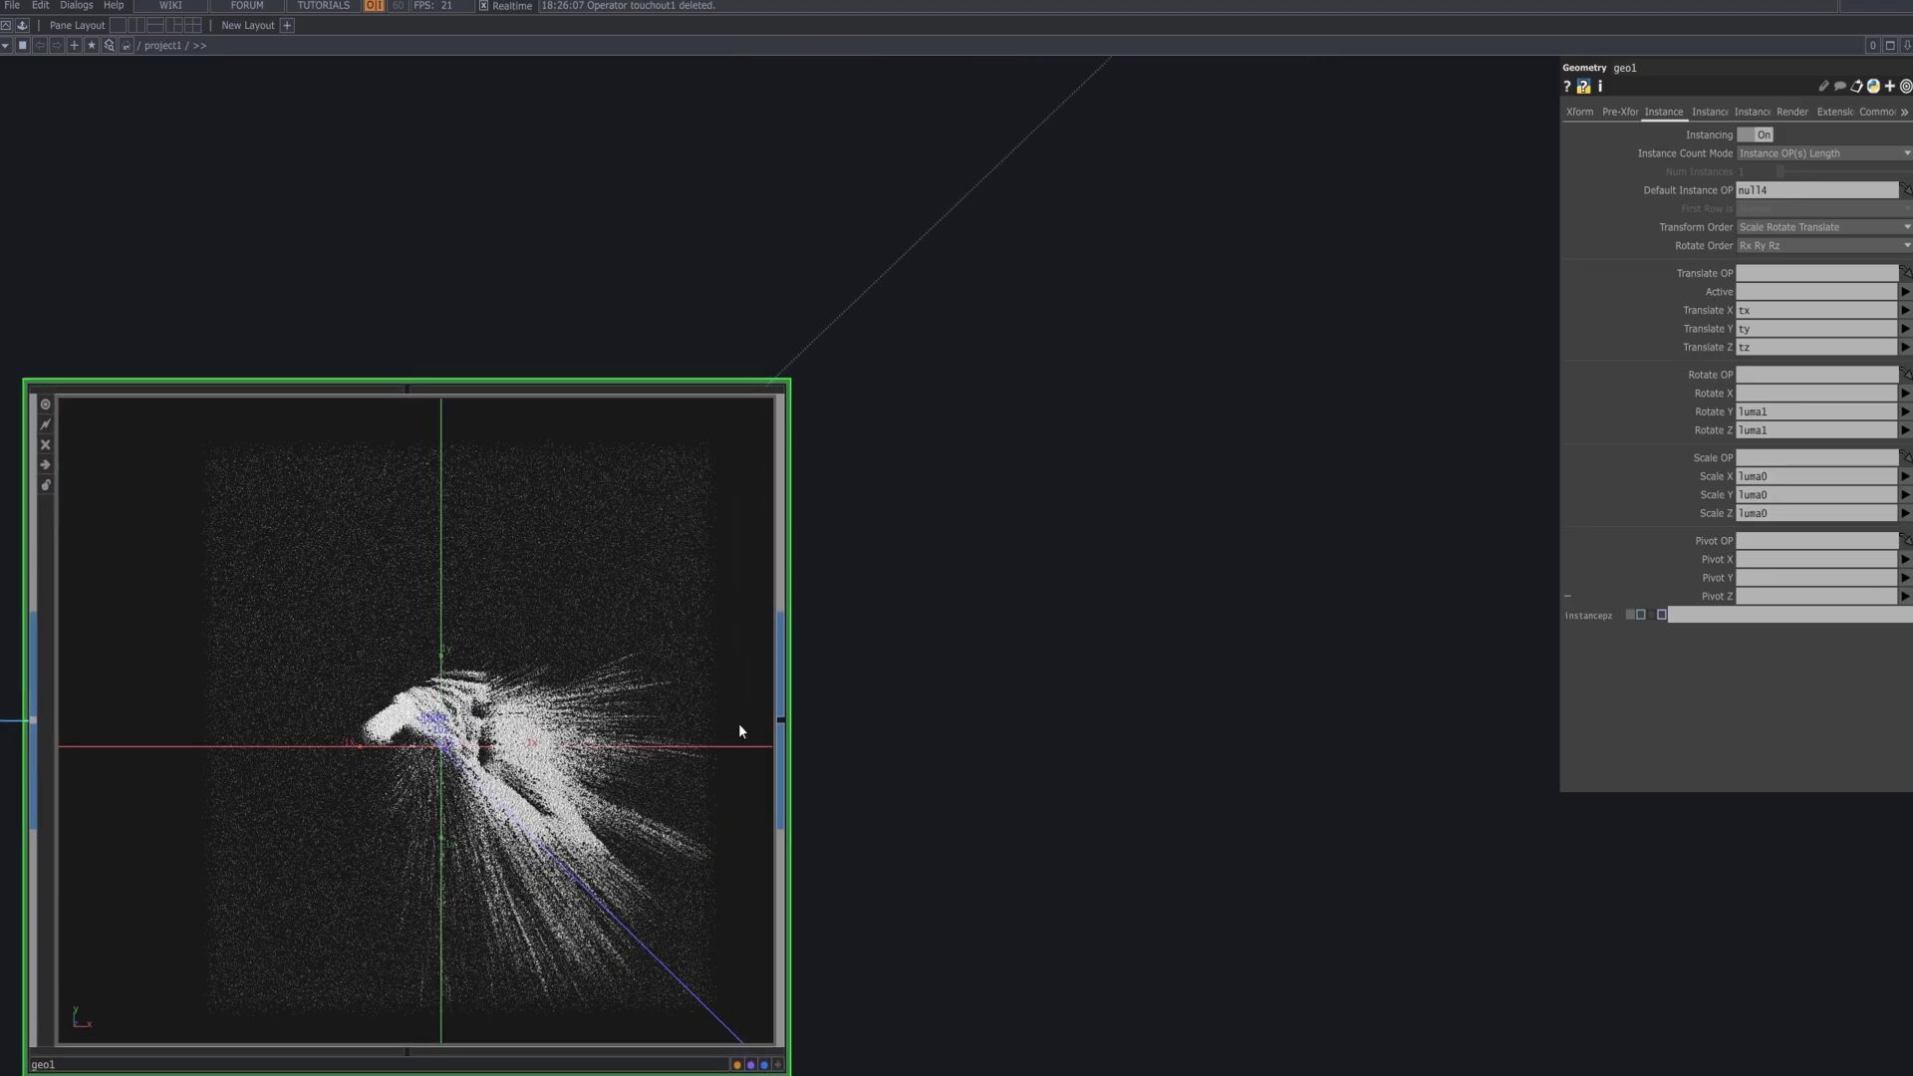
drag(965, 712, 1362, 434)
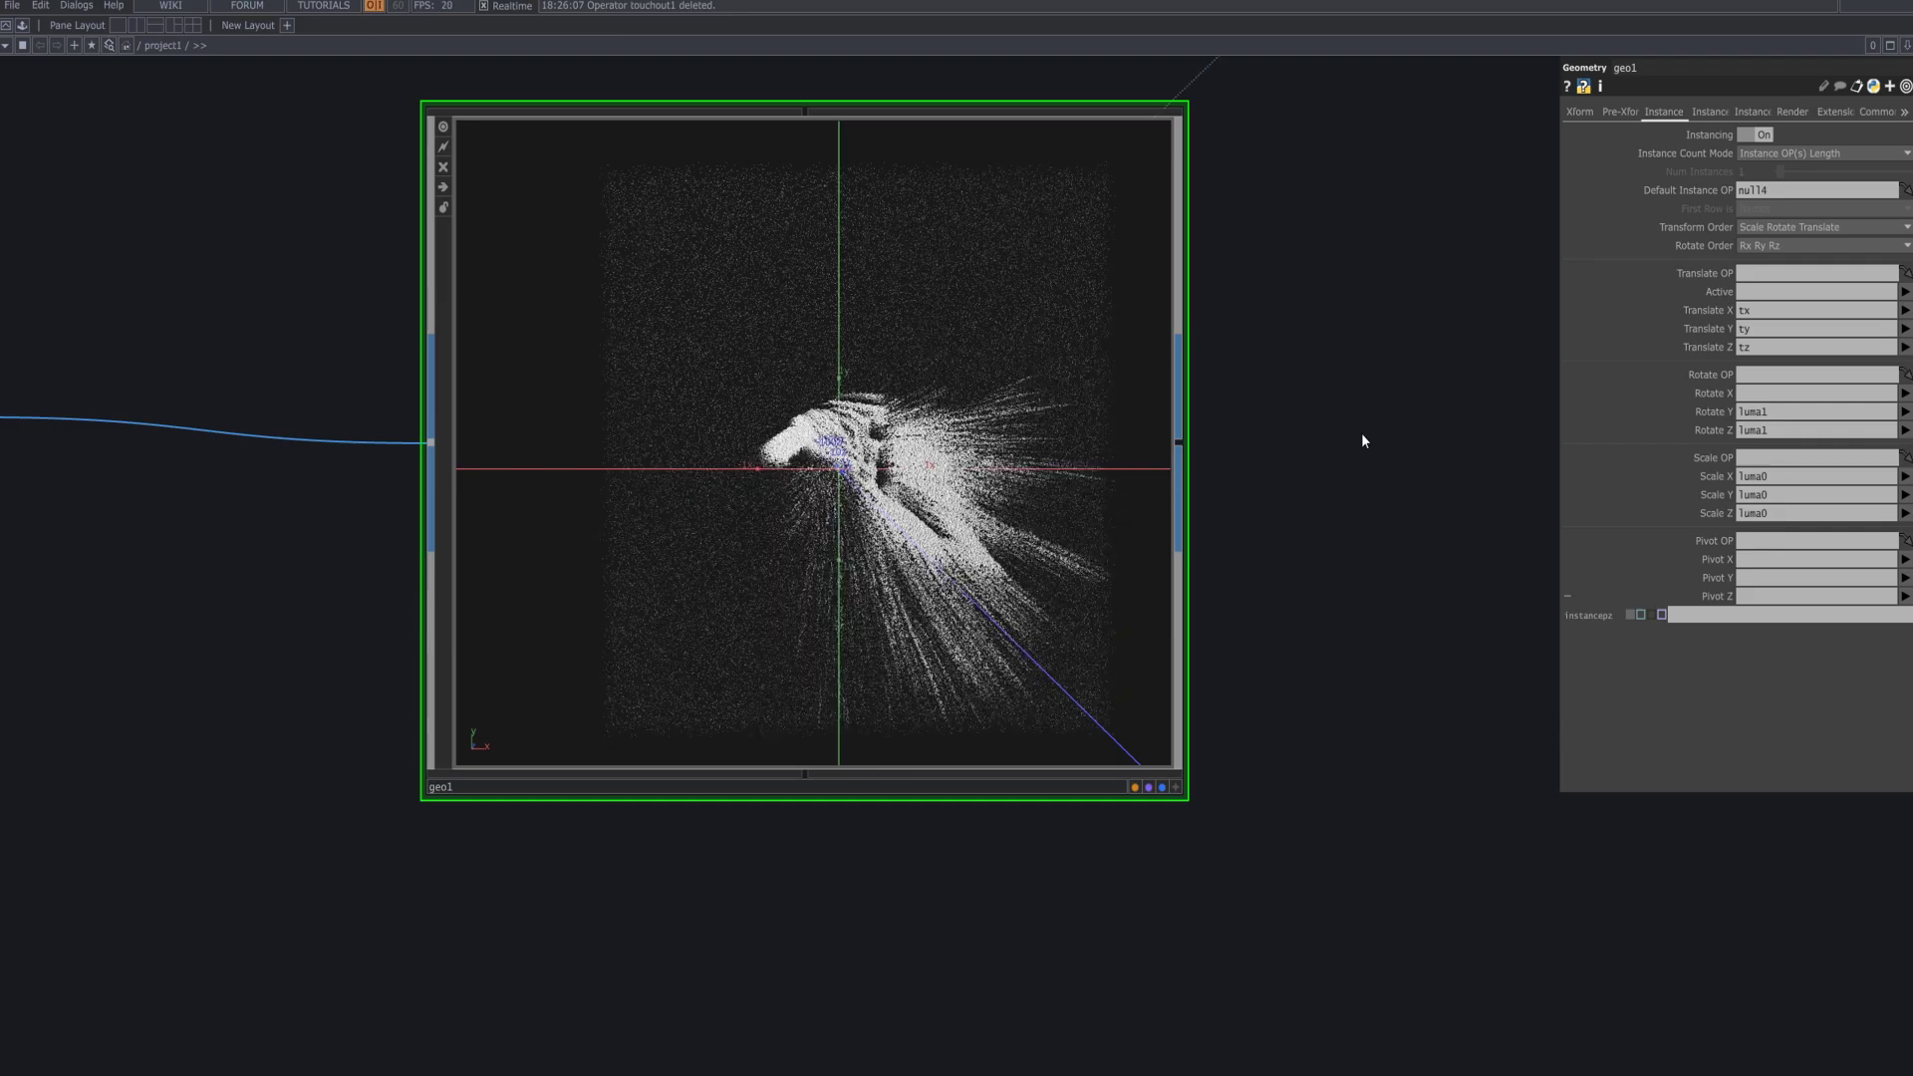
- Add a Camera COMP below geo1 and set its Scale to 0.2 on all axes
click(1751, 112)
scroll(496, 424, down, 5)
key(Tab)
text(ca)
key(Return)
click(558, 737)
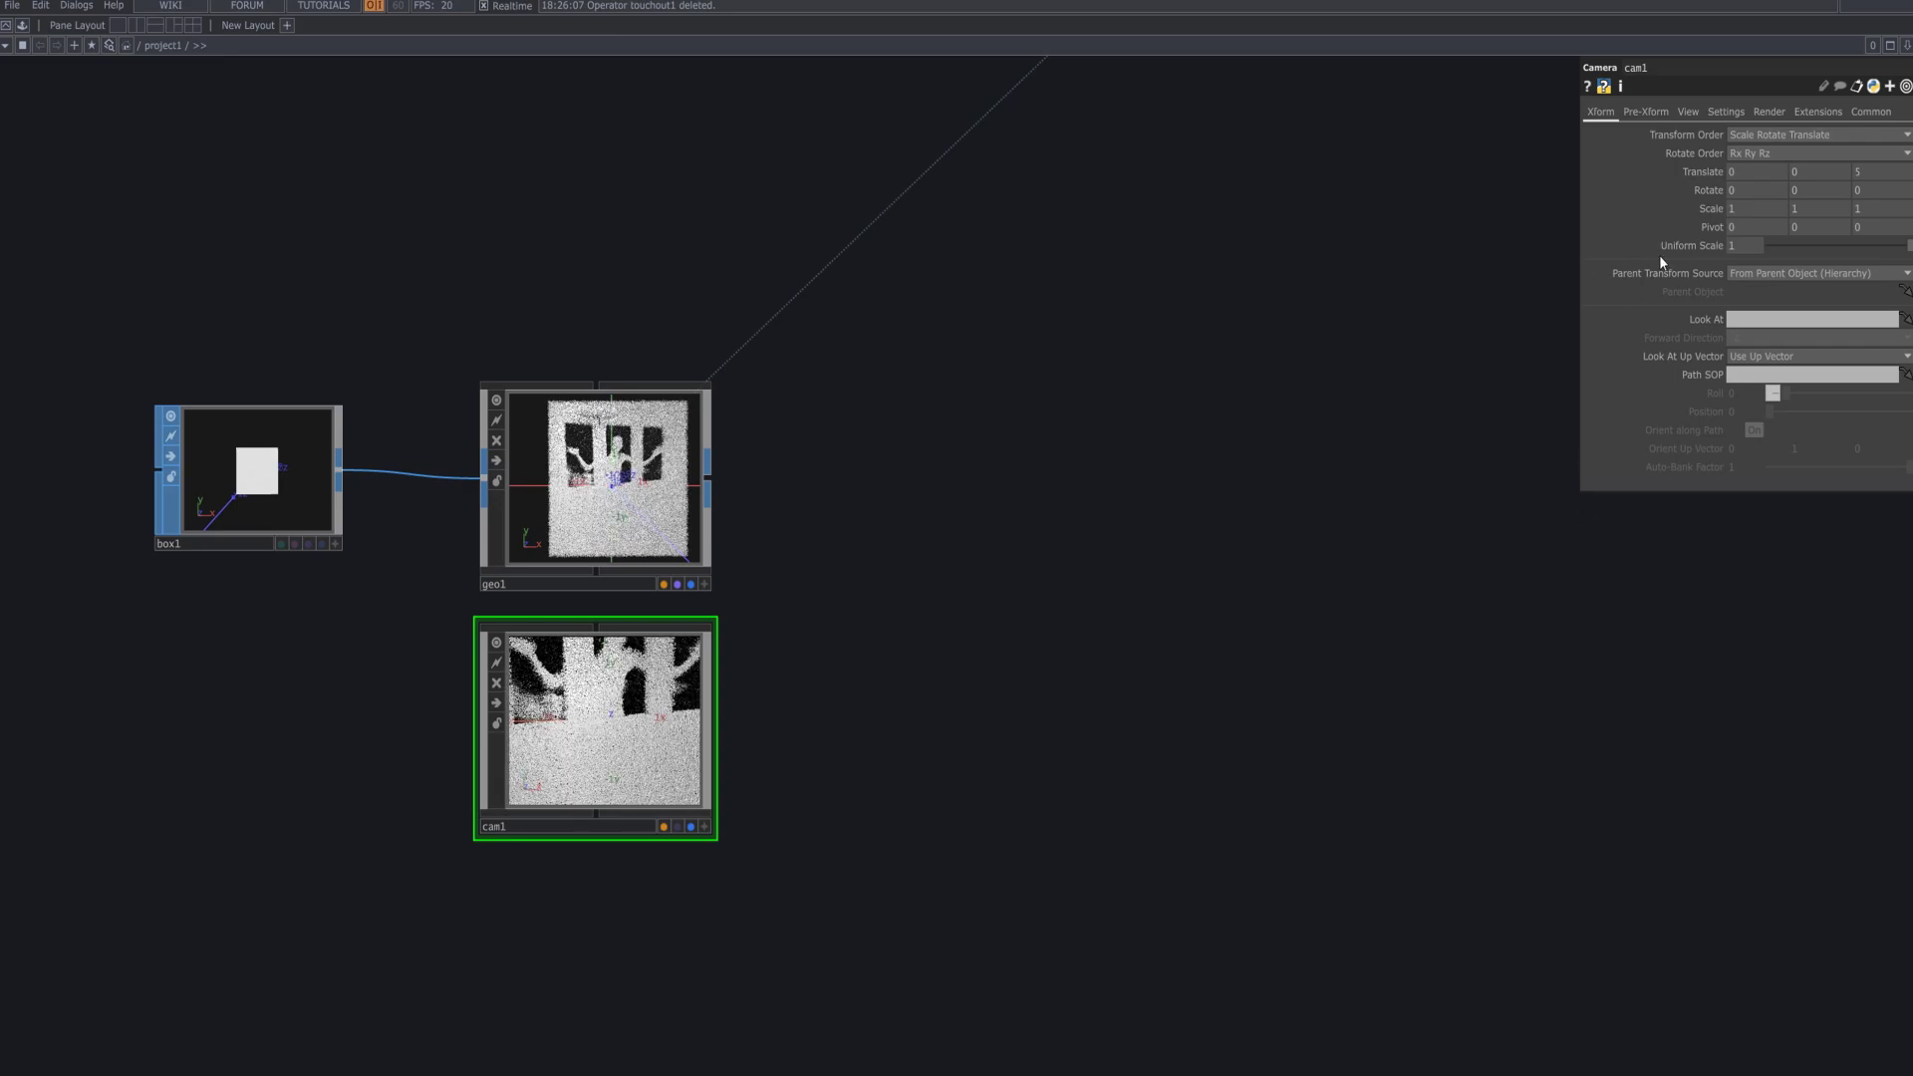
middle_drag(1712, 207, 1694, 188)
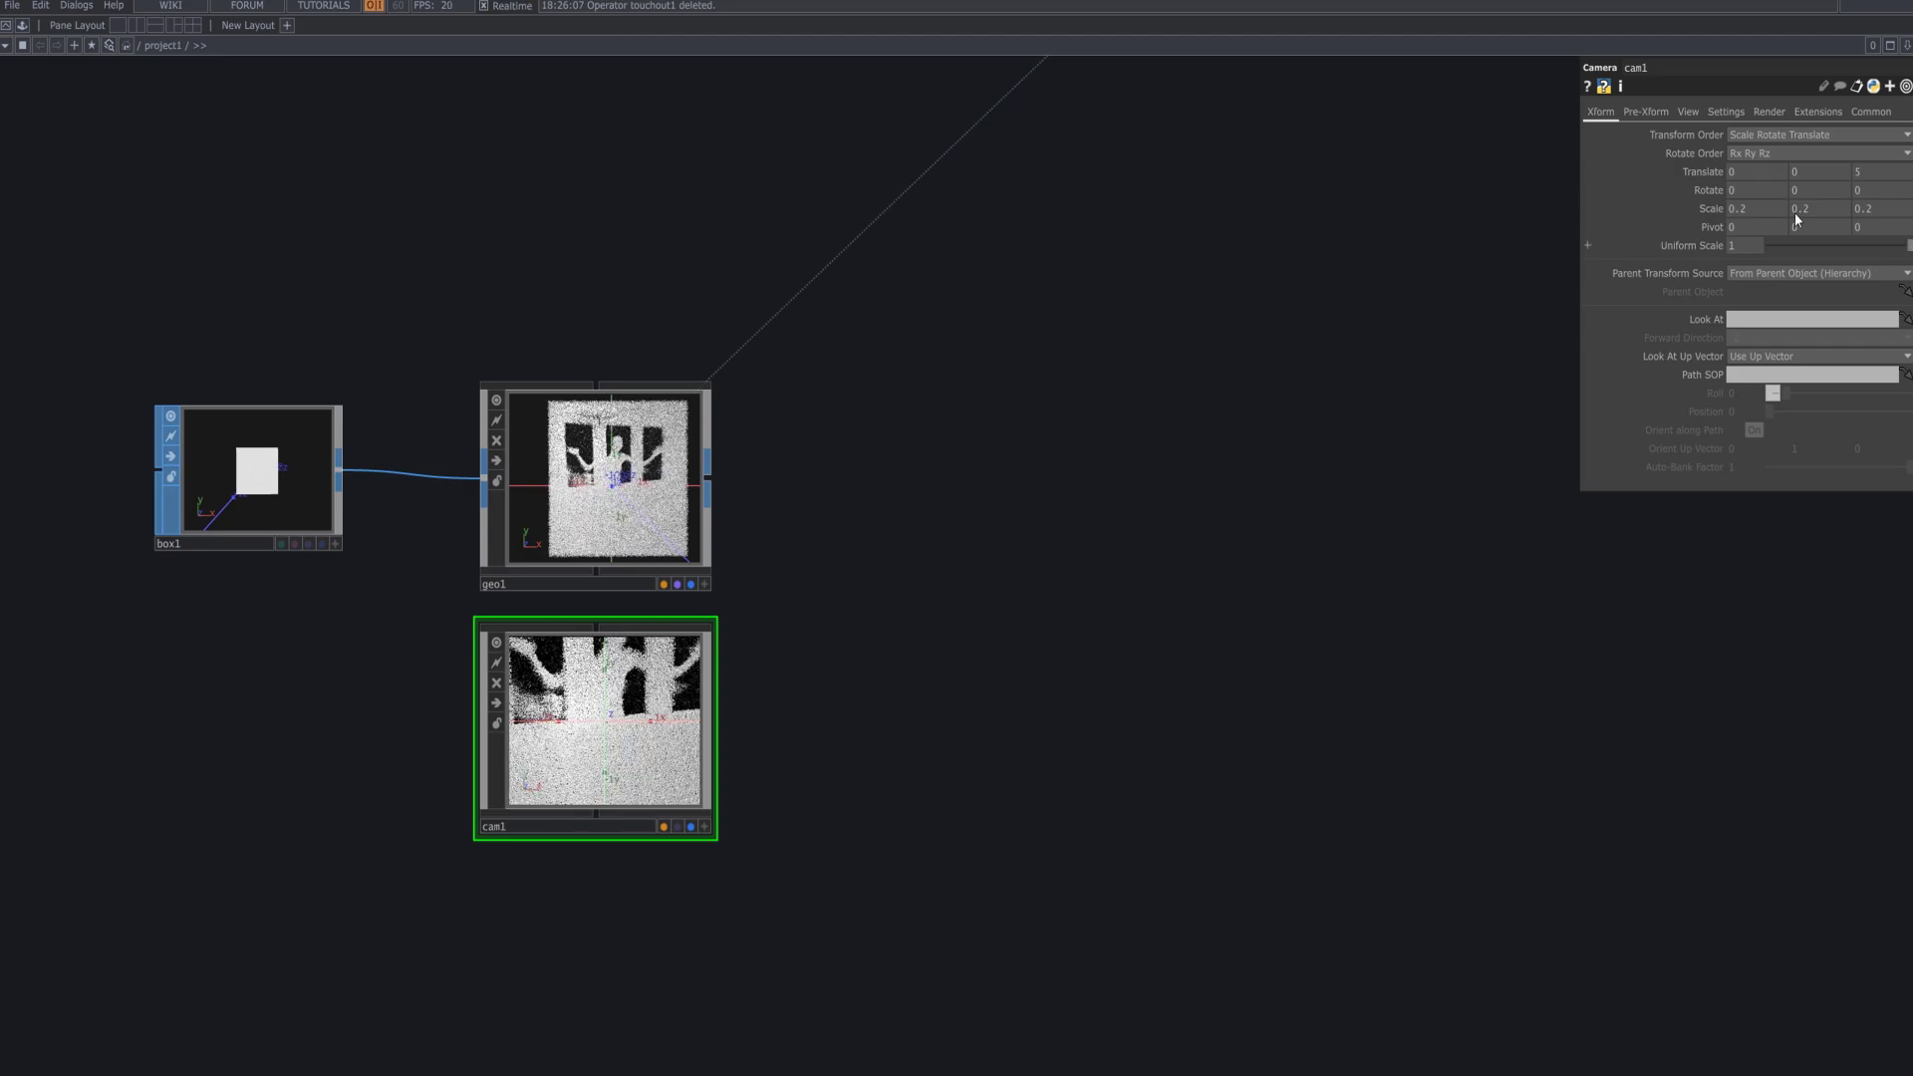
click(1687, 112)
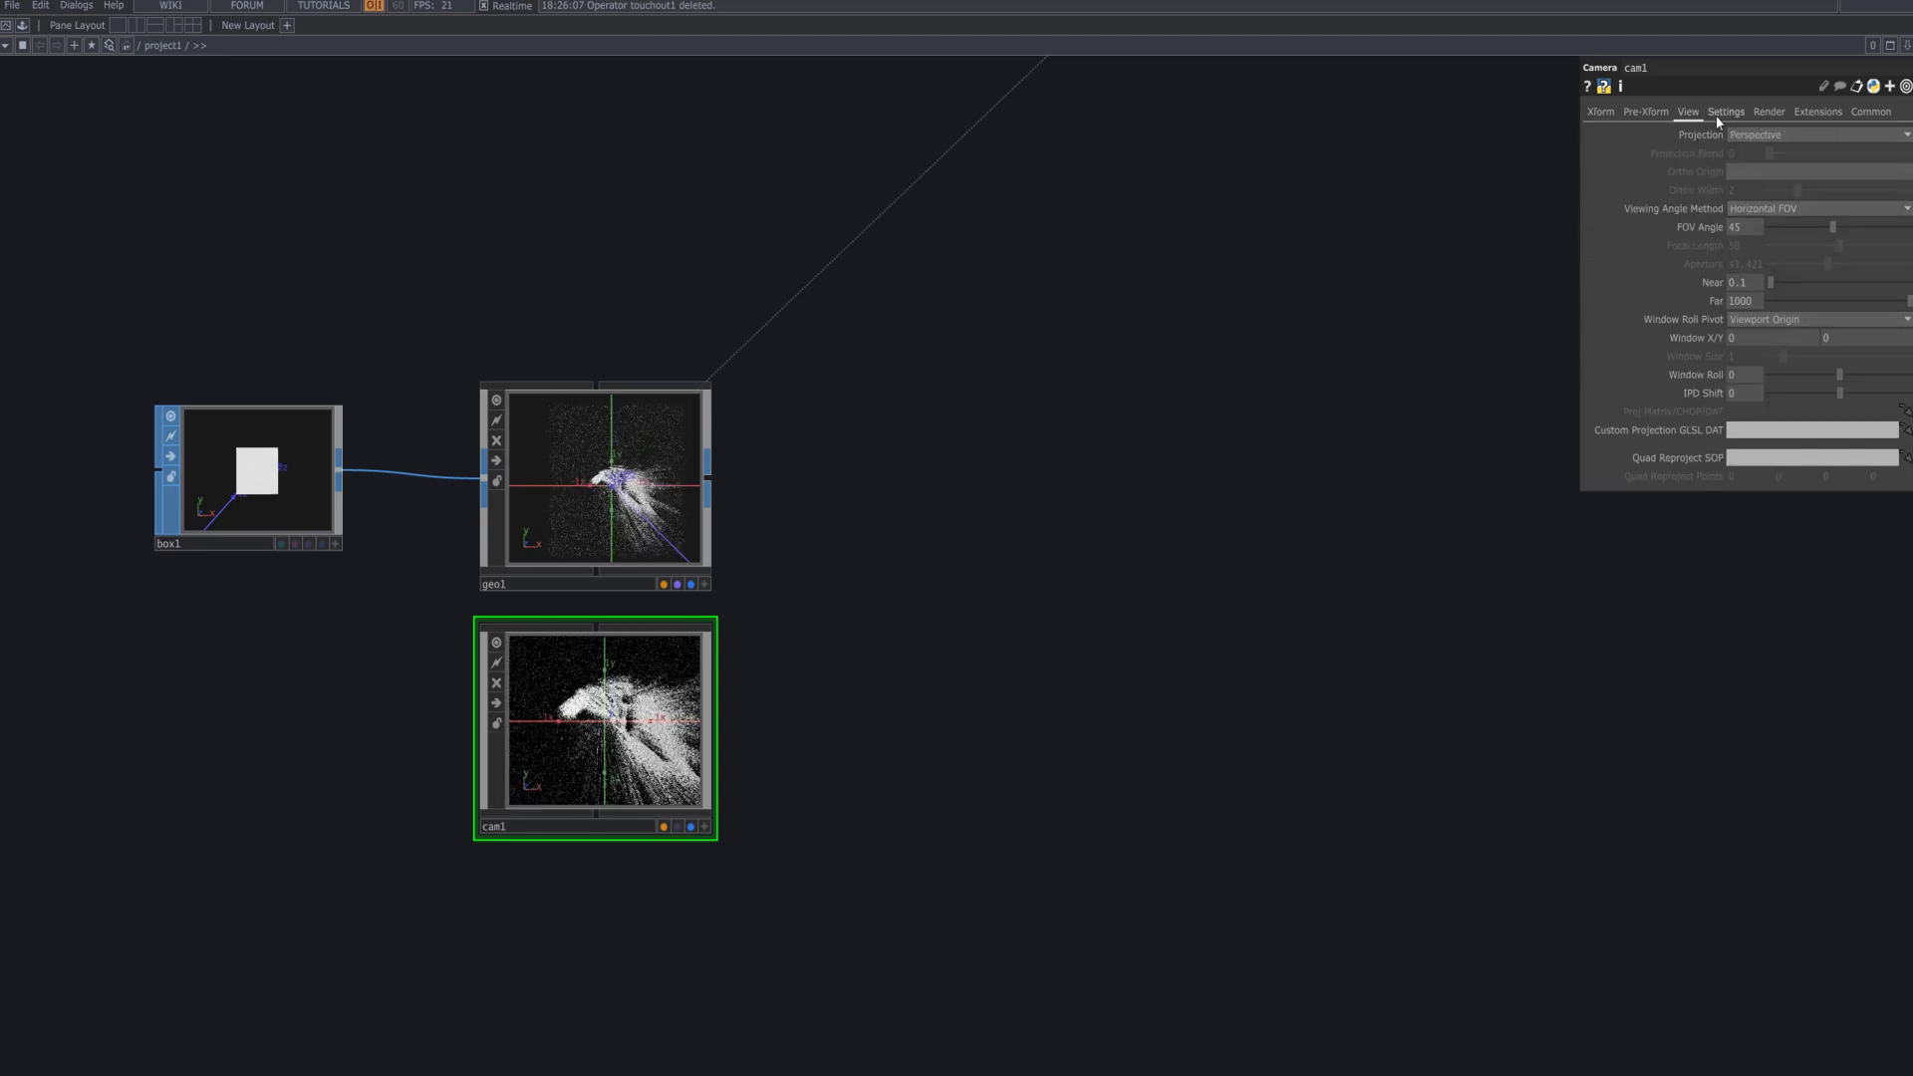
- Add a Light COMP and place it below cam1
key(Tab)
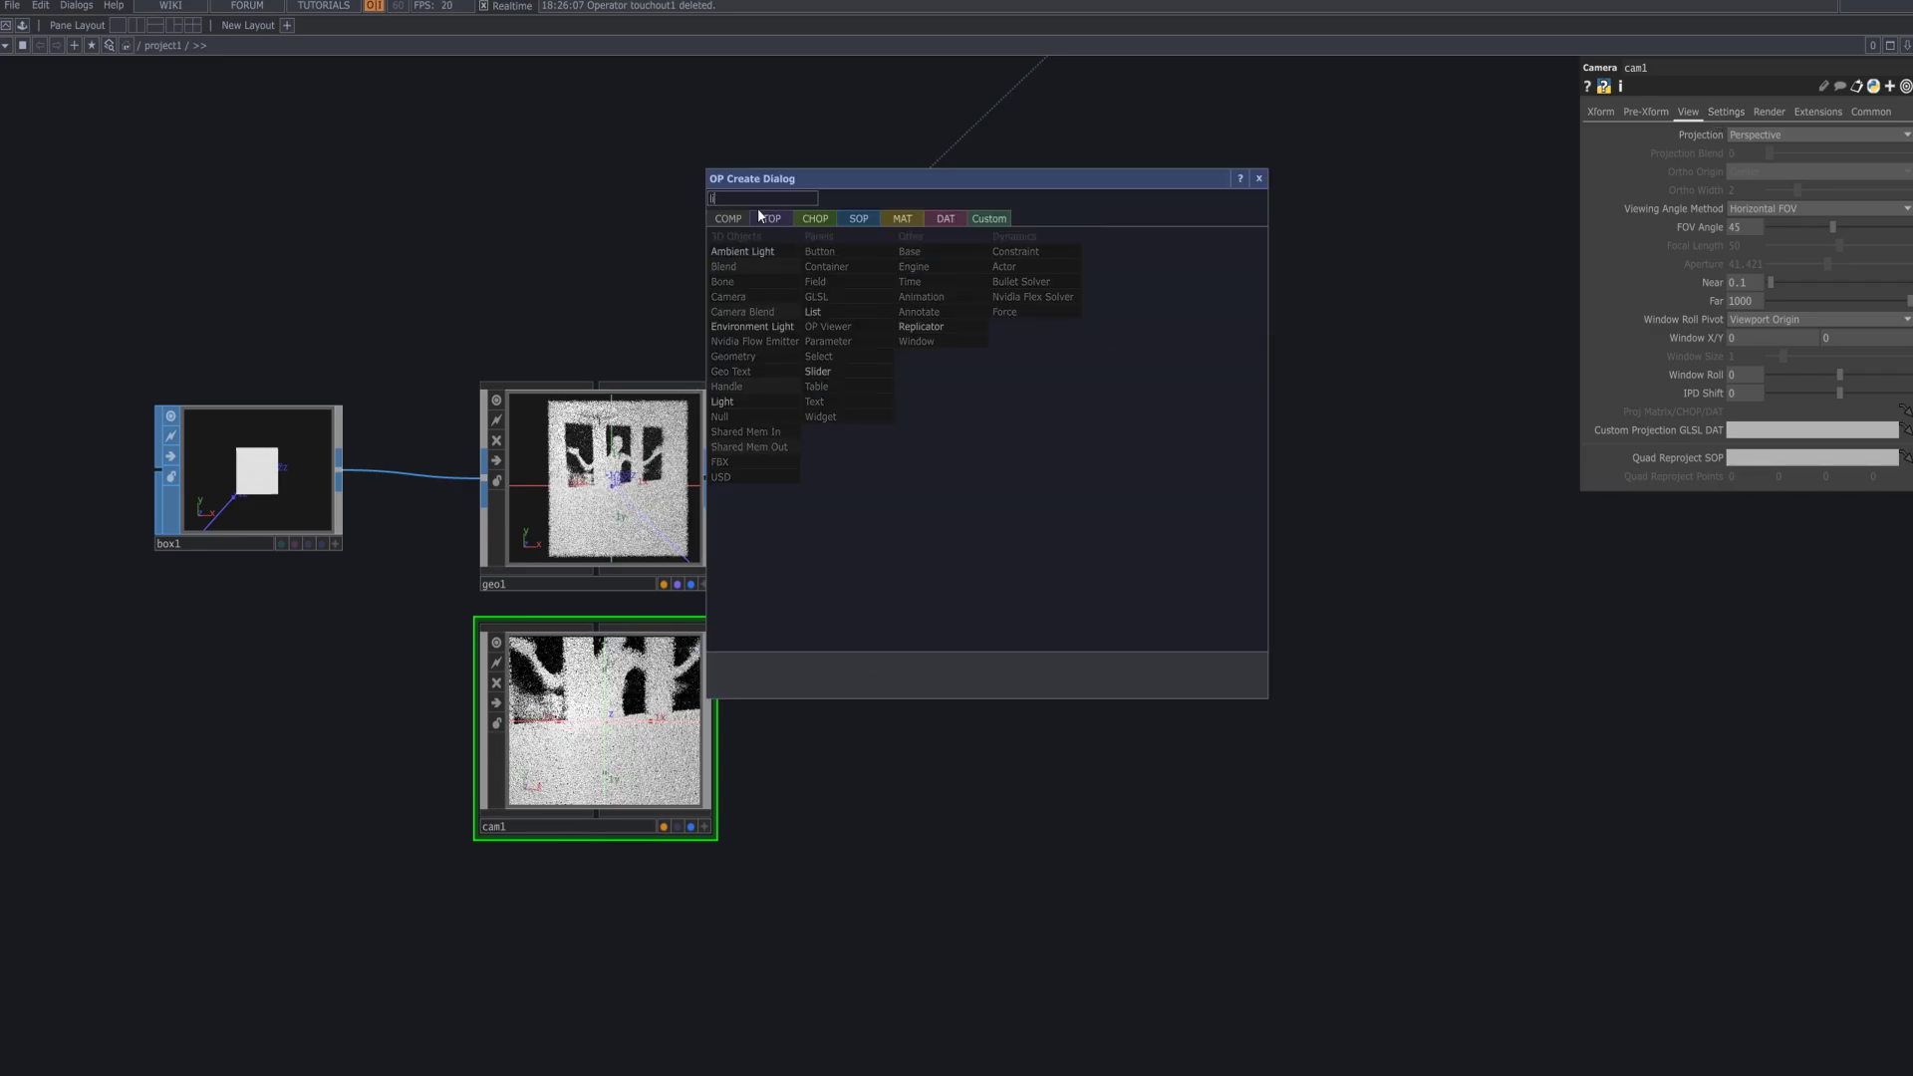
click(732, 400)
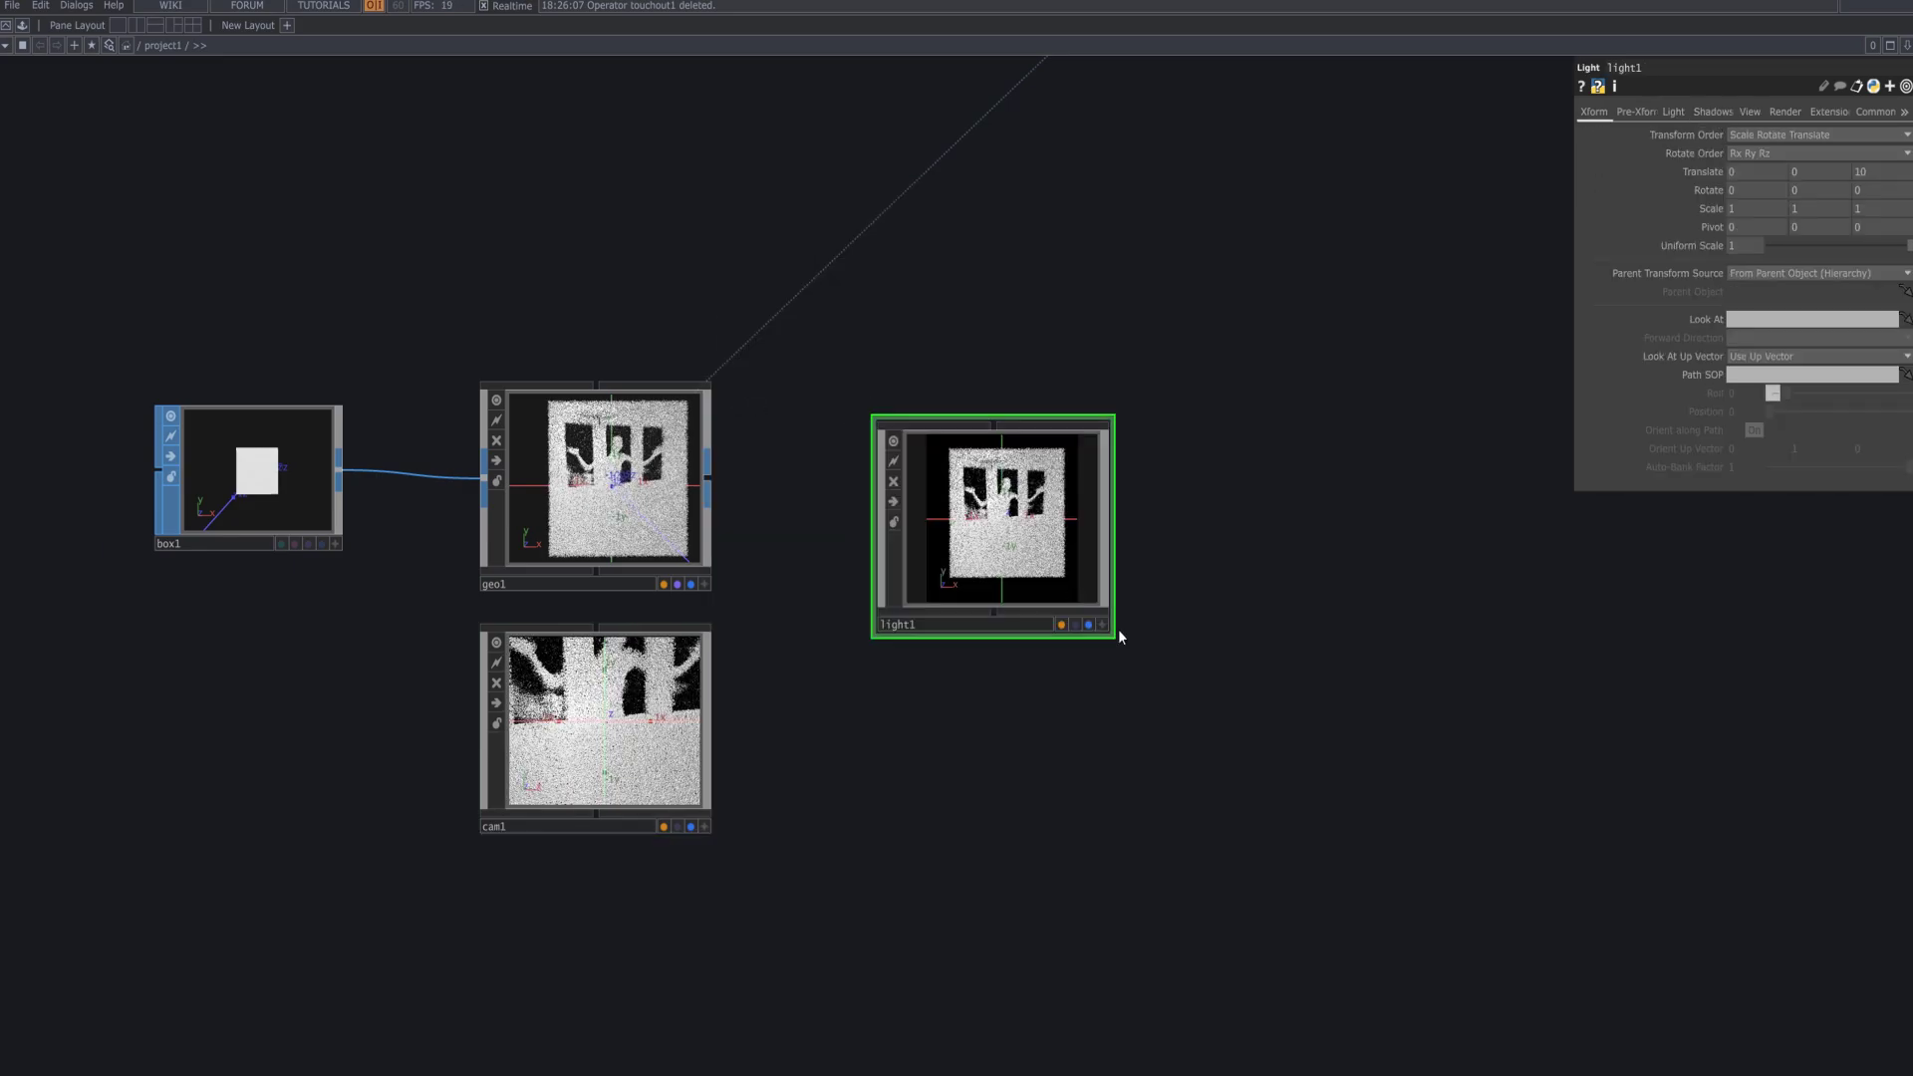
click(946, 505)
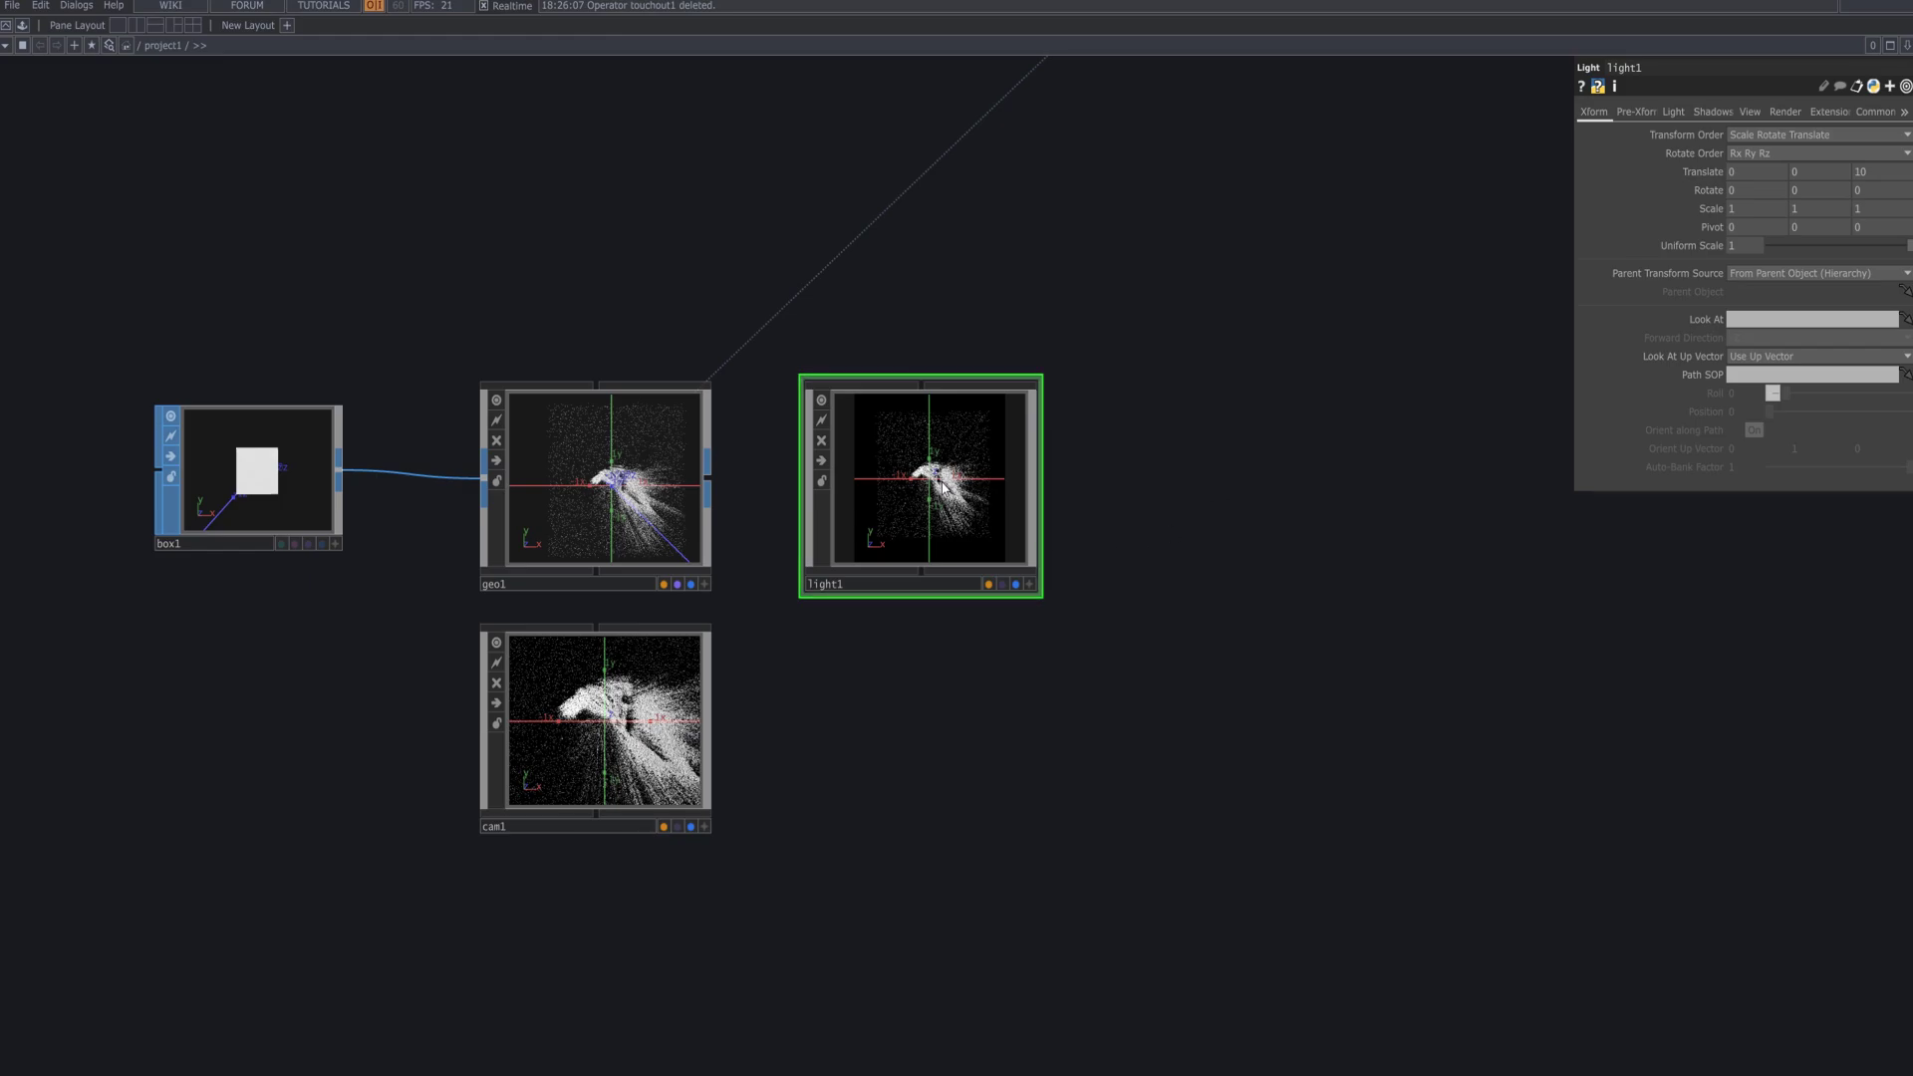
scroll(1182, 593, down, 5)
scroll(1202, 637, up, 3)
drag(1094, 533, 1112, 635)
scroll(1111, 631, up, 4)
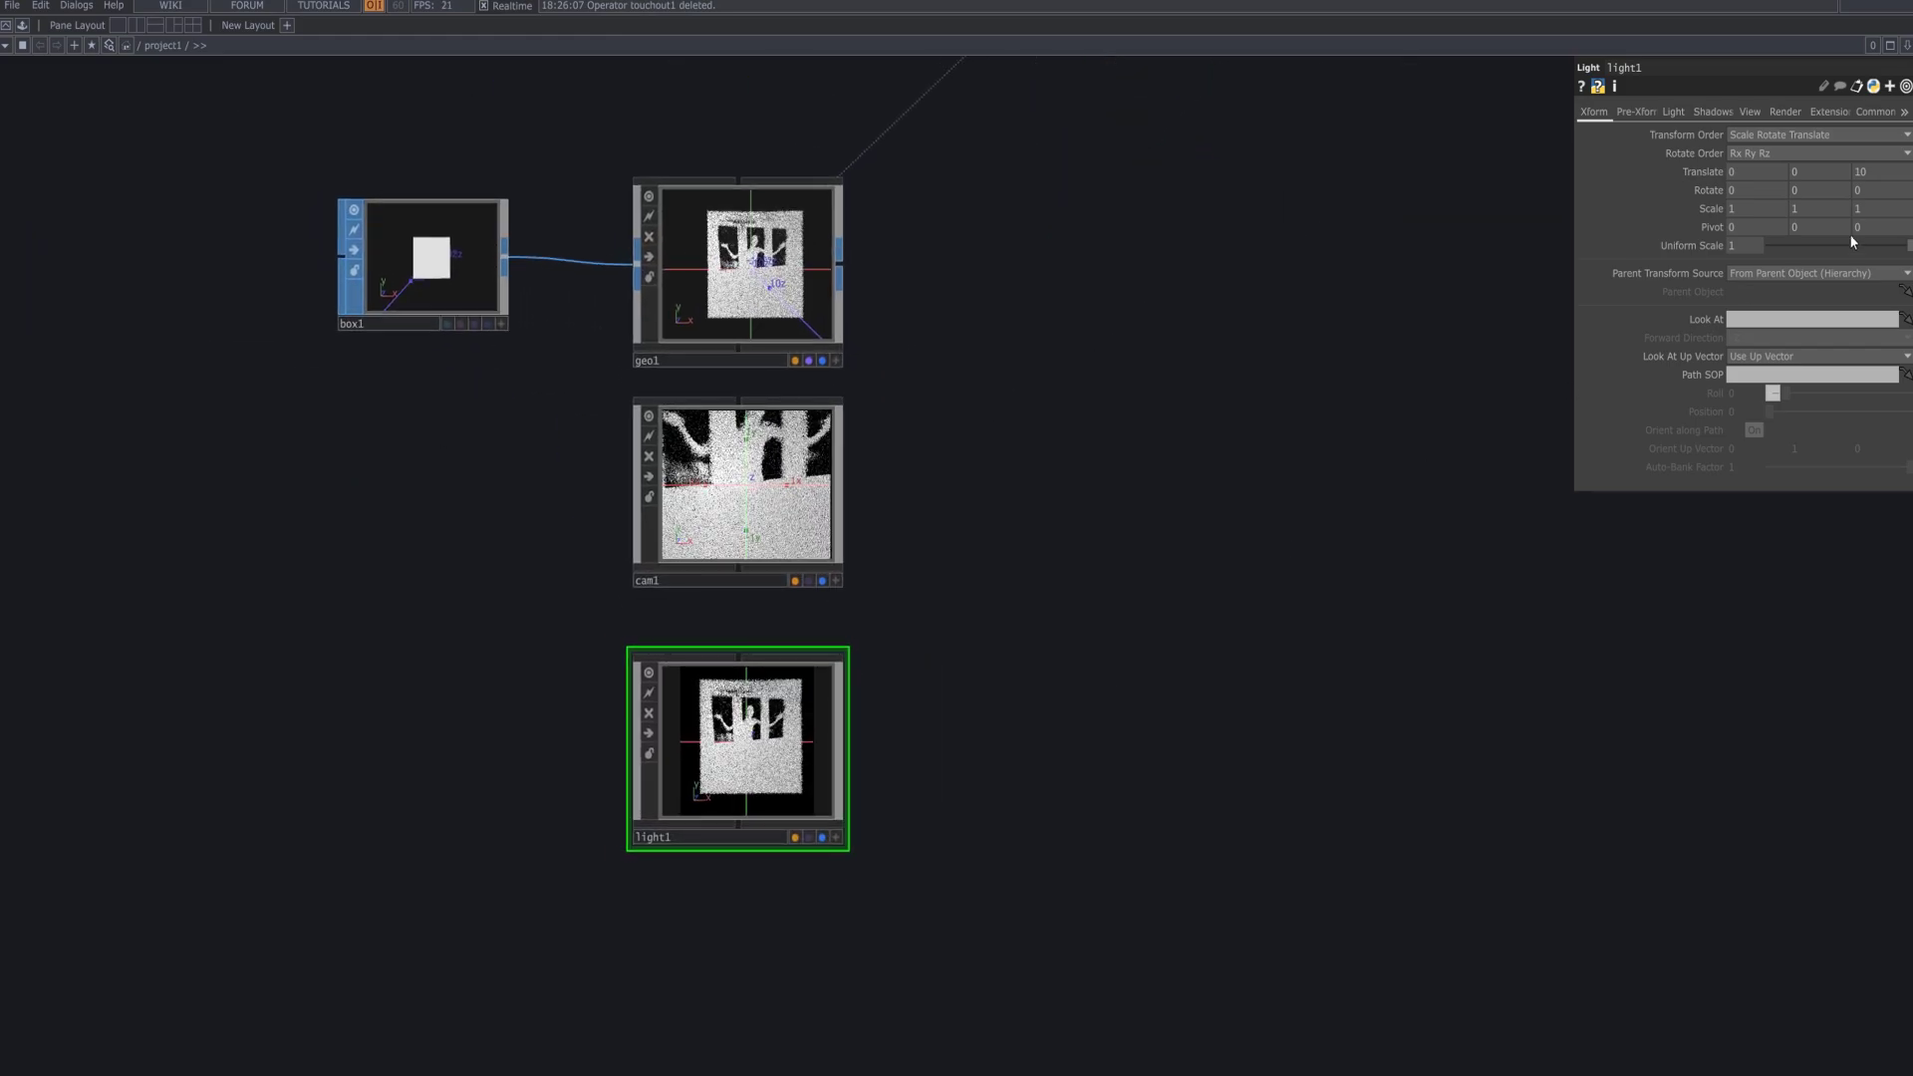
- Set light1's Rotate X to -6 and its Translate Z to 12
click(1715, 194)
click(1709, 195)
click(1710, 209)
click(1707, 210)
middle_drag(1706, 189, 1701, 189)
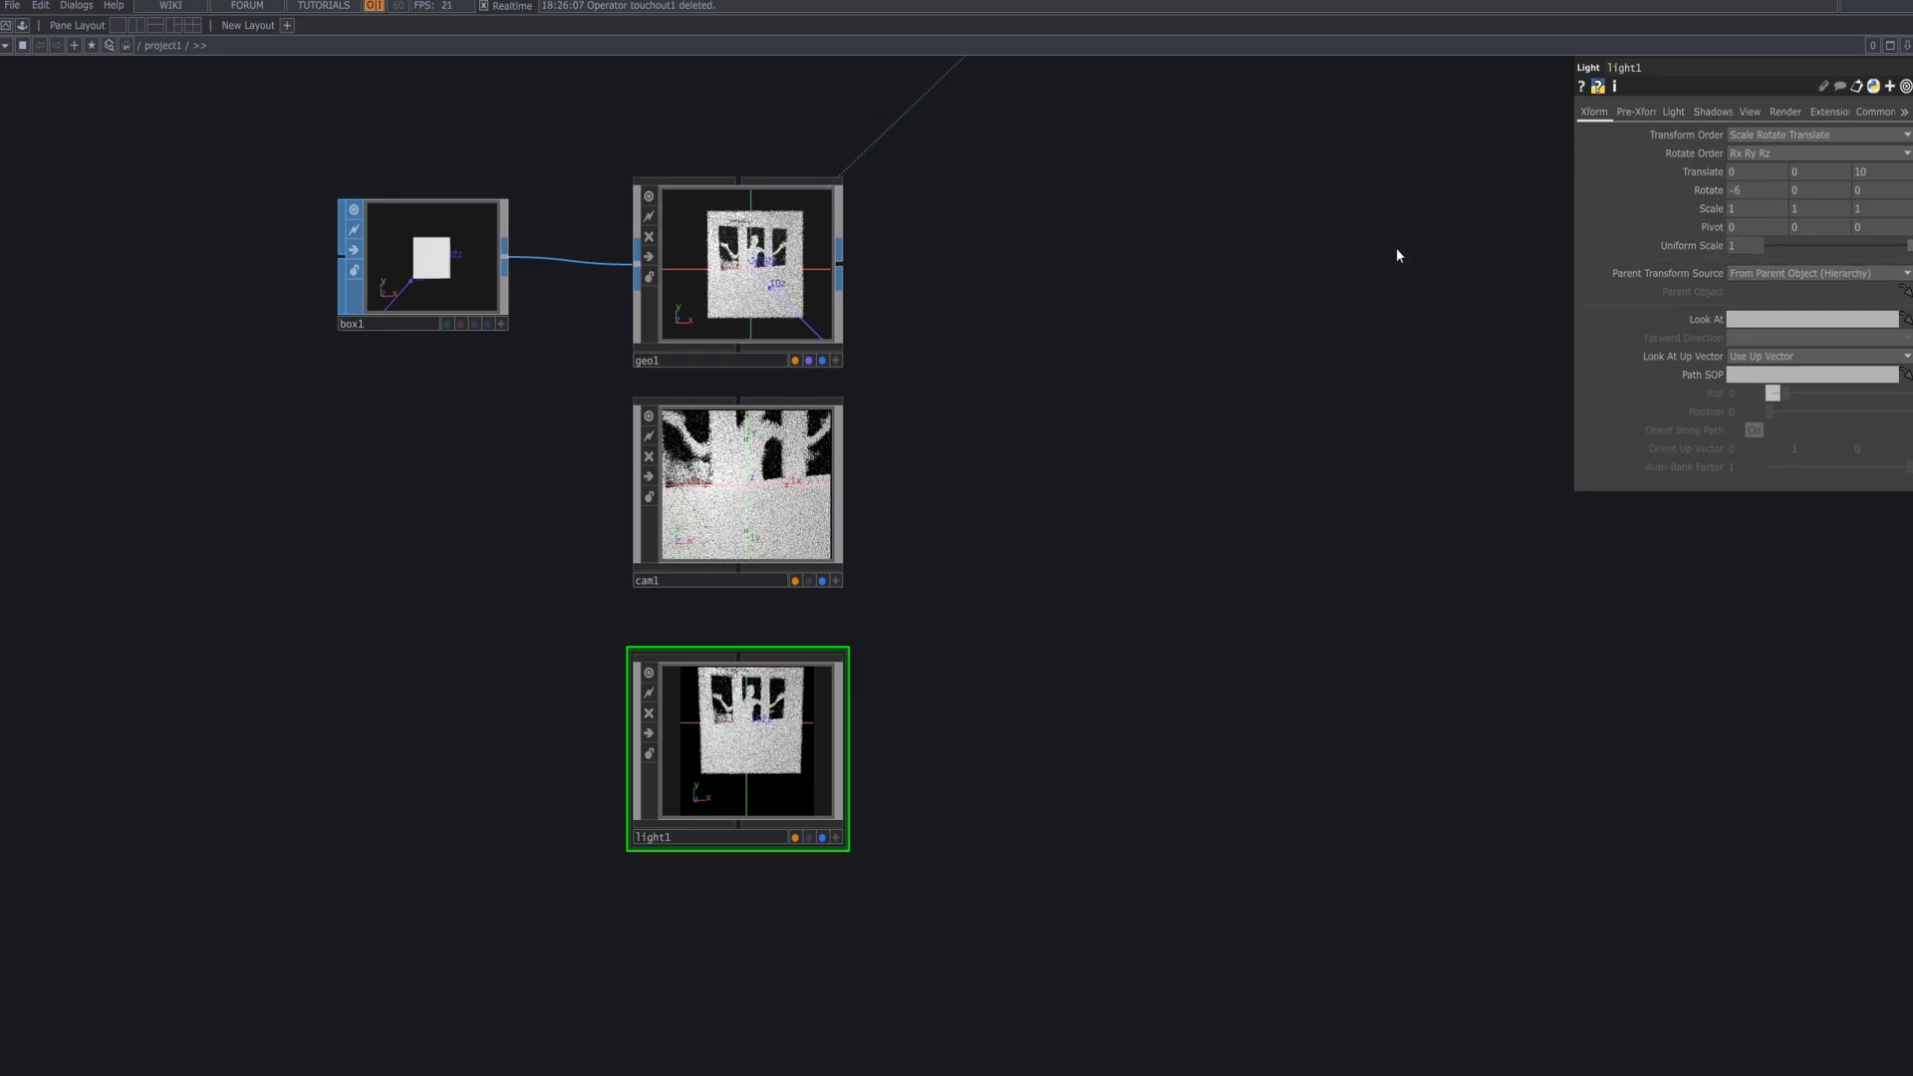
click(1864, 175)
middle_drag(1875, 139, 1874, 151)
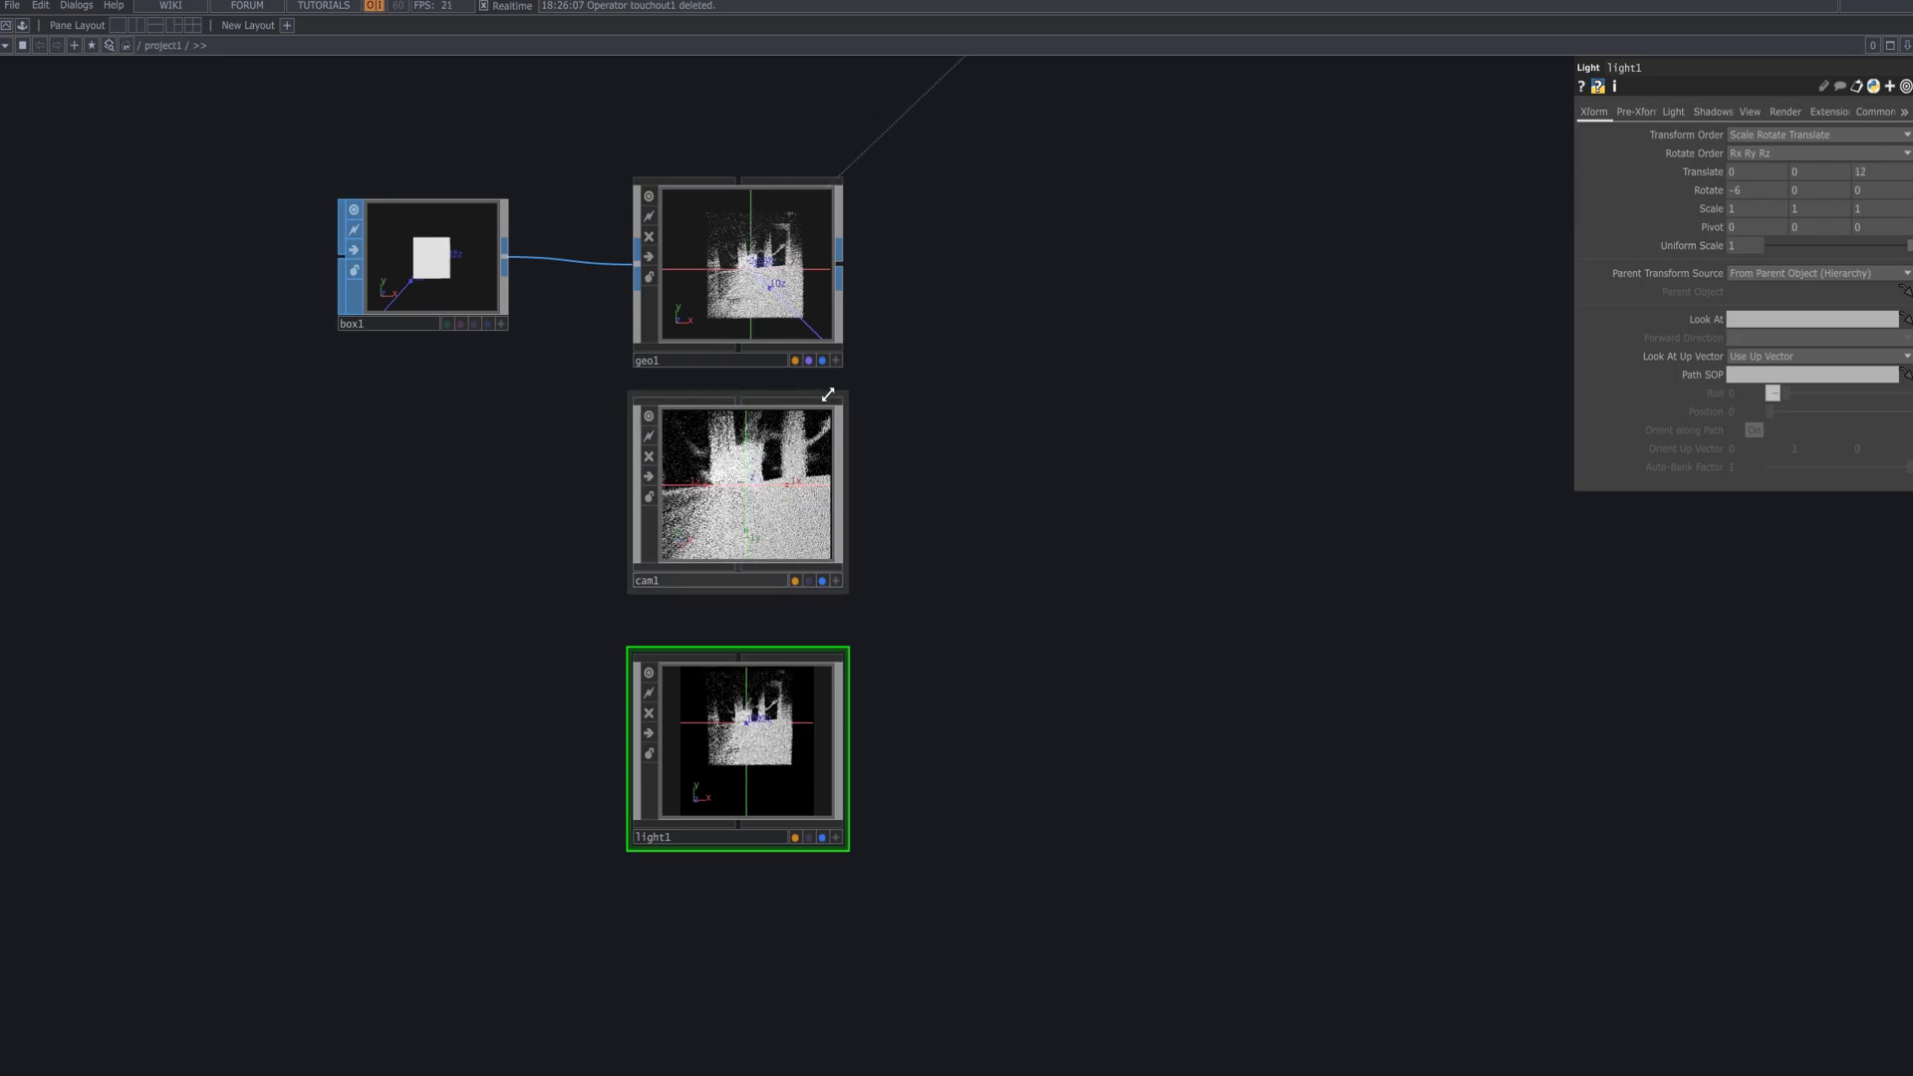
- Add a Render TOP beside the geometry, camera and light components
double_click(1080, 558)
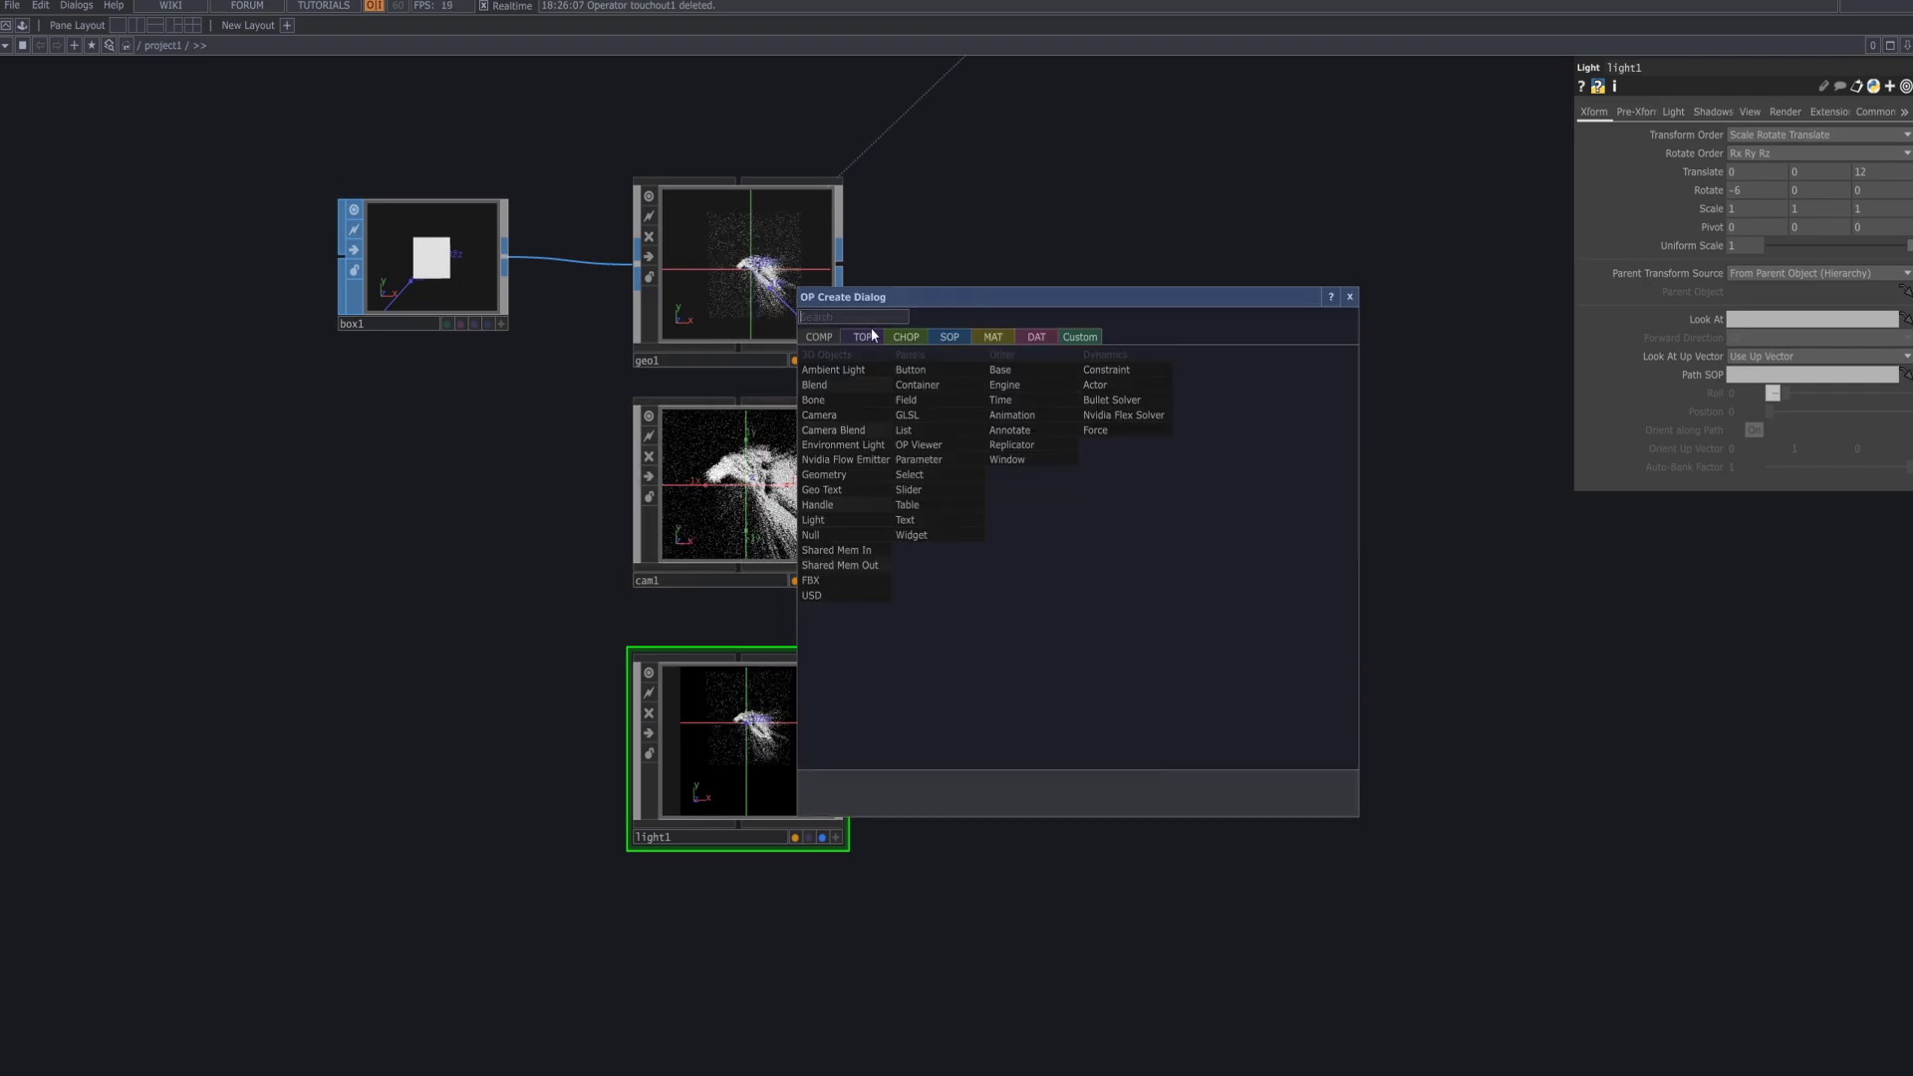
click(866, 335)
click(870, 316)
text(ren)
click(1100, 519)
click(1137, 508)
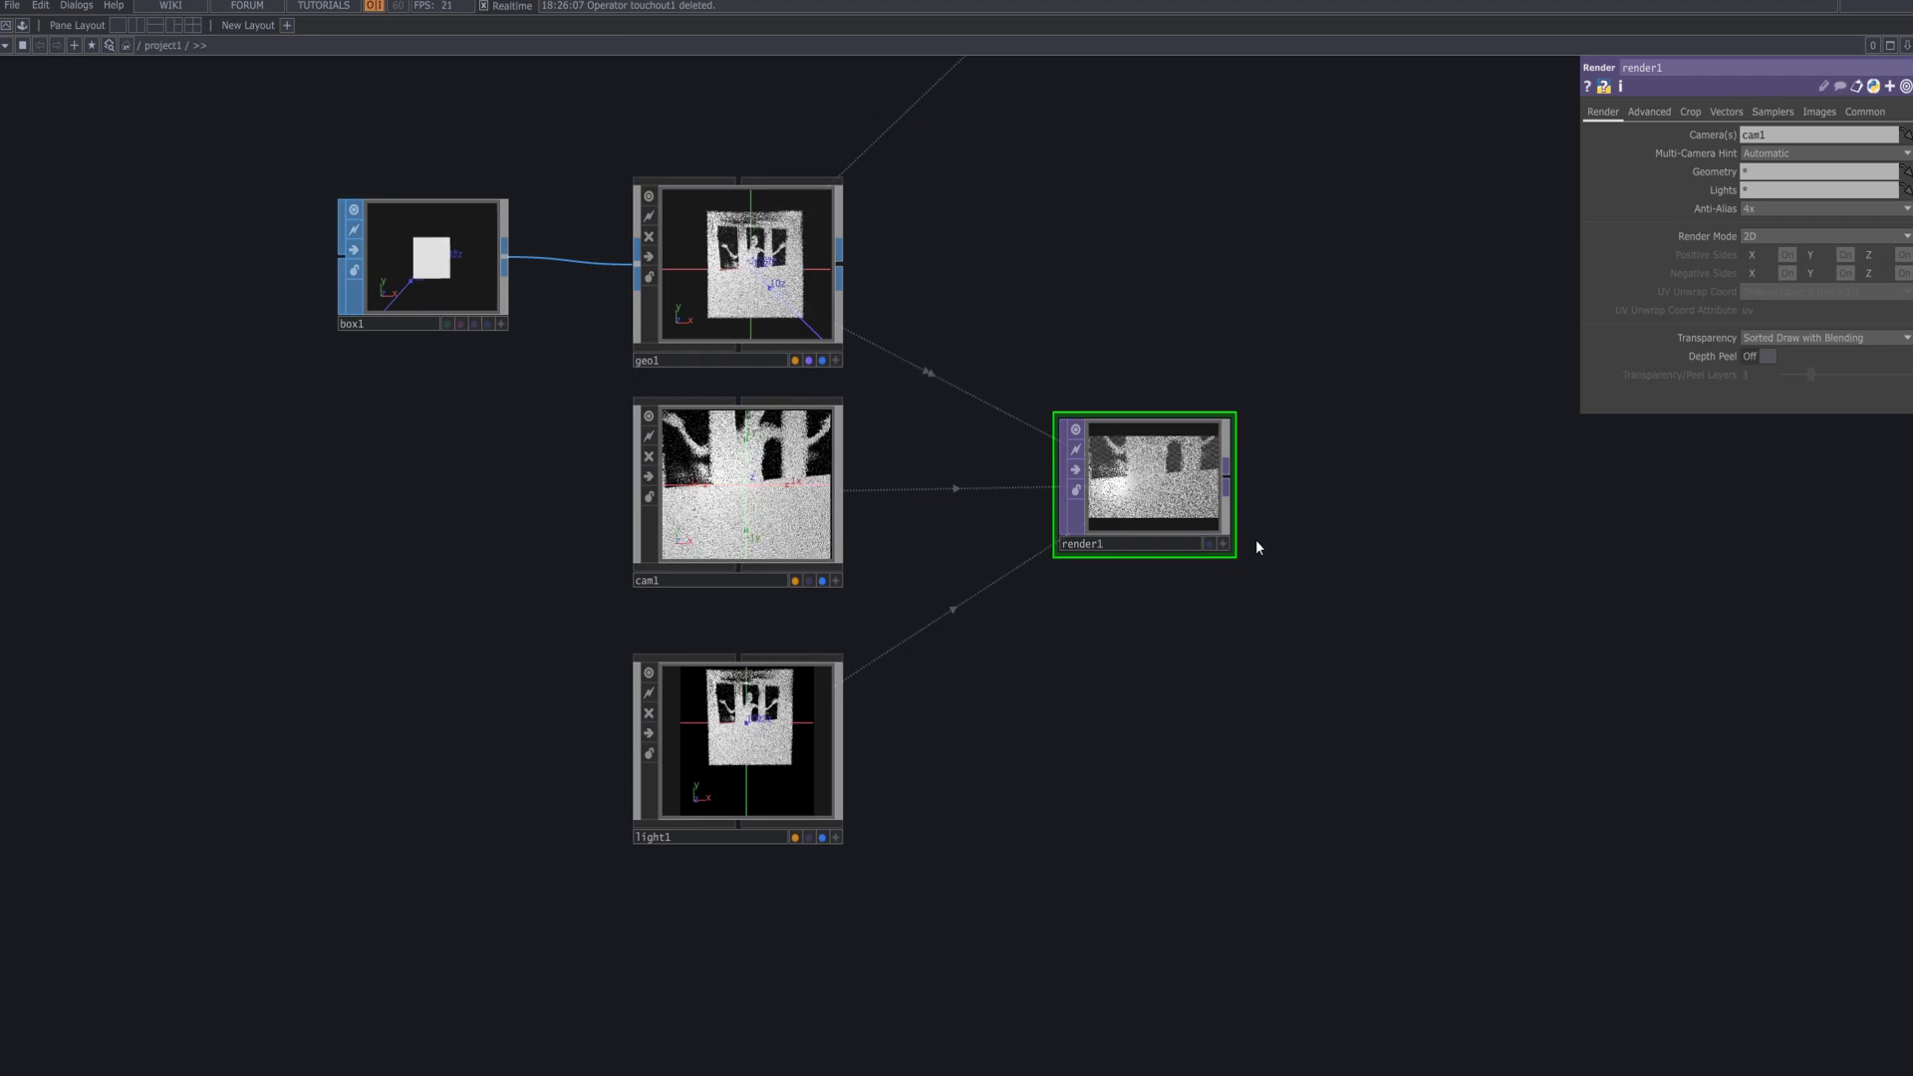
- Set render1's resolution to 1920 x 1080 and examine the rendered boxes up close
click(1658, 105)
click(1694, 109)
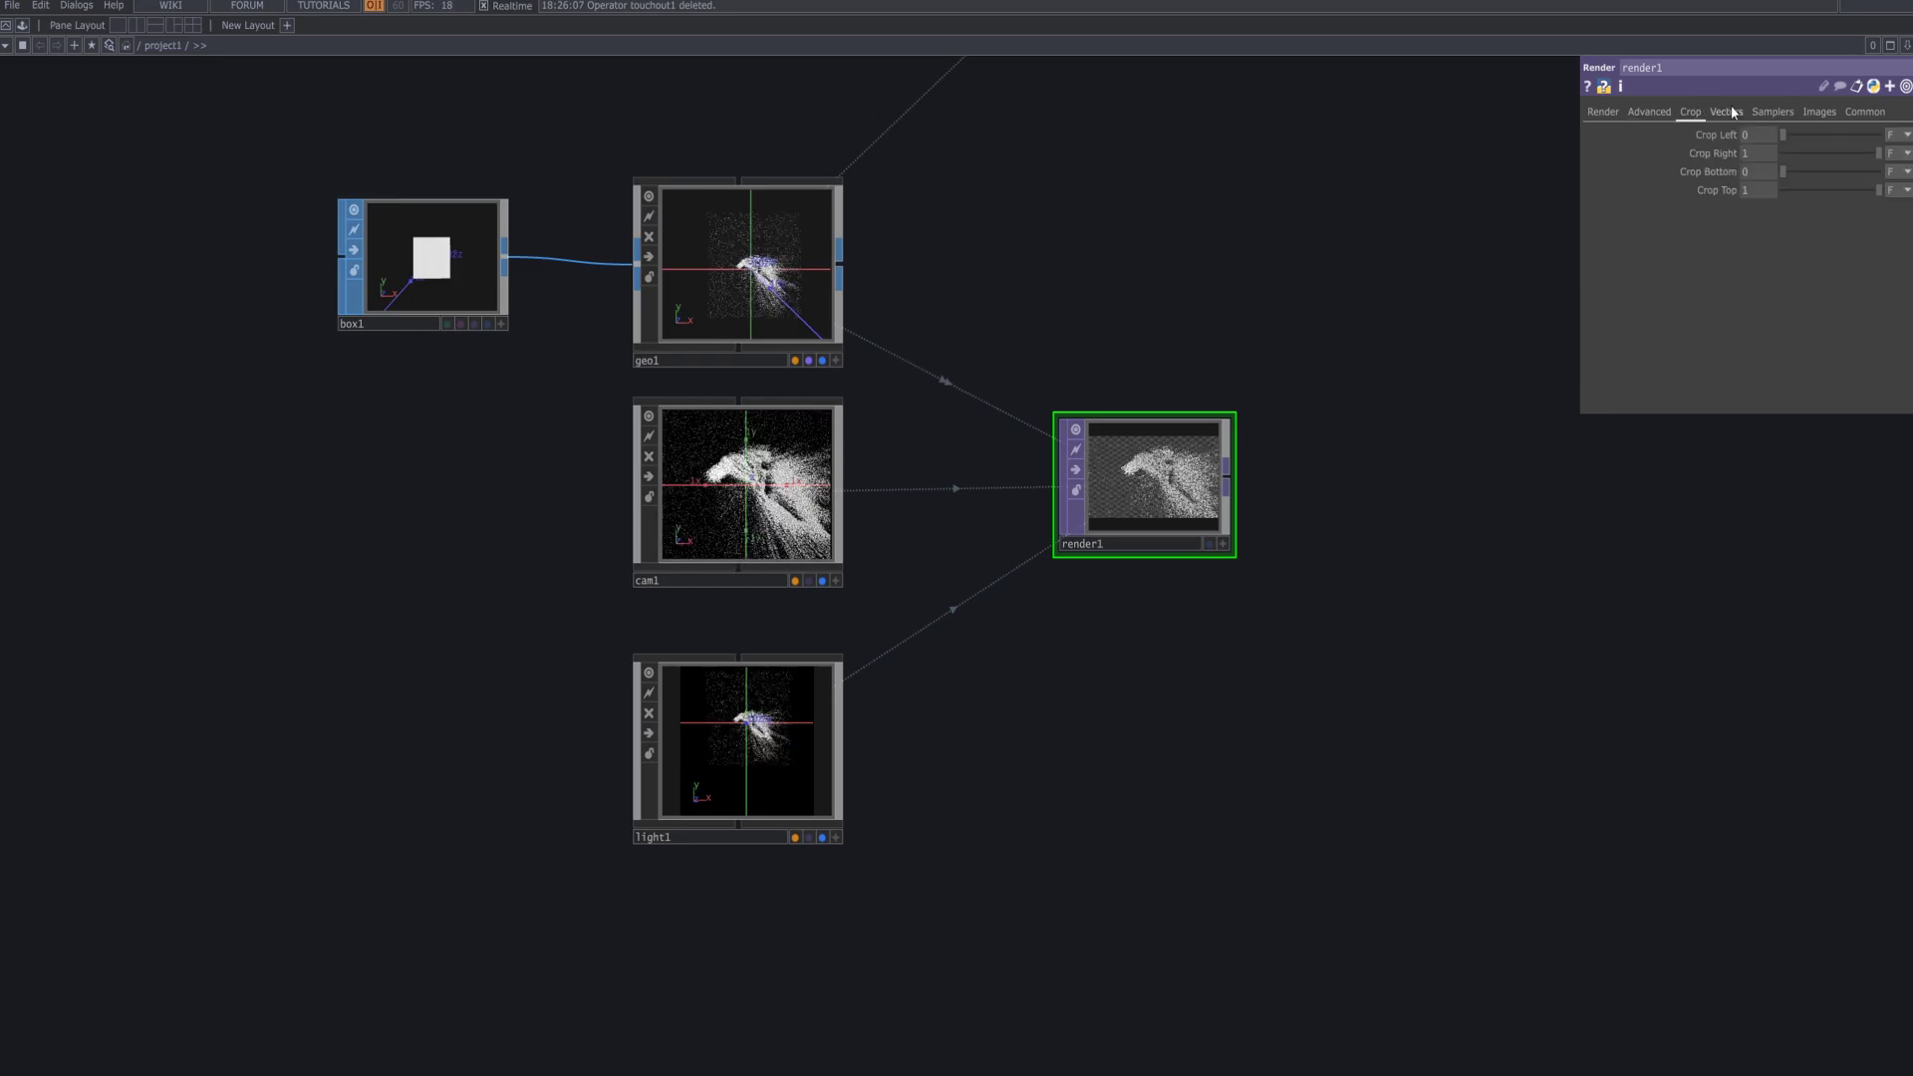
click(1886, 113)
click(1904, 135)
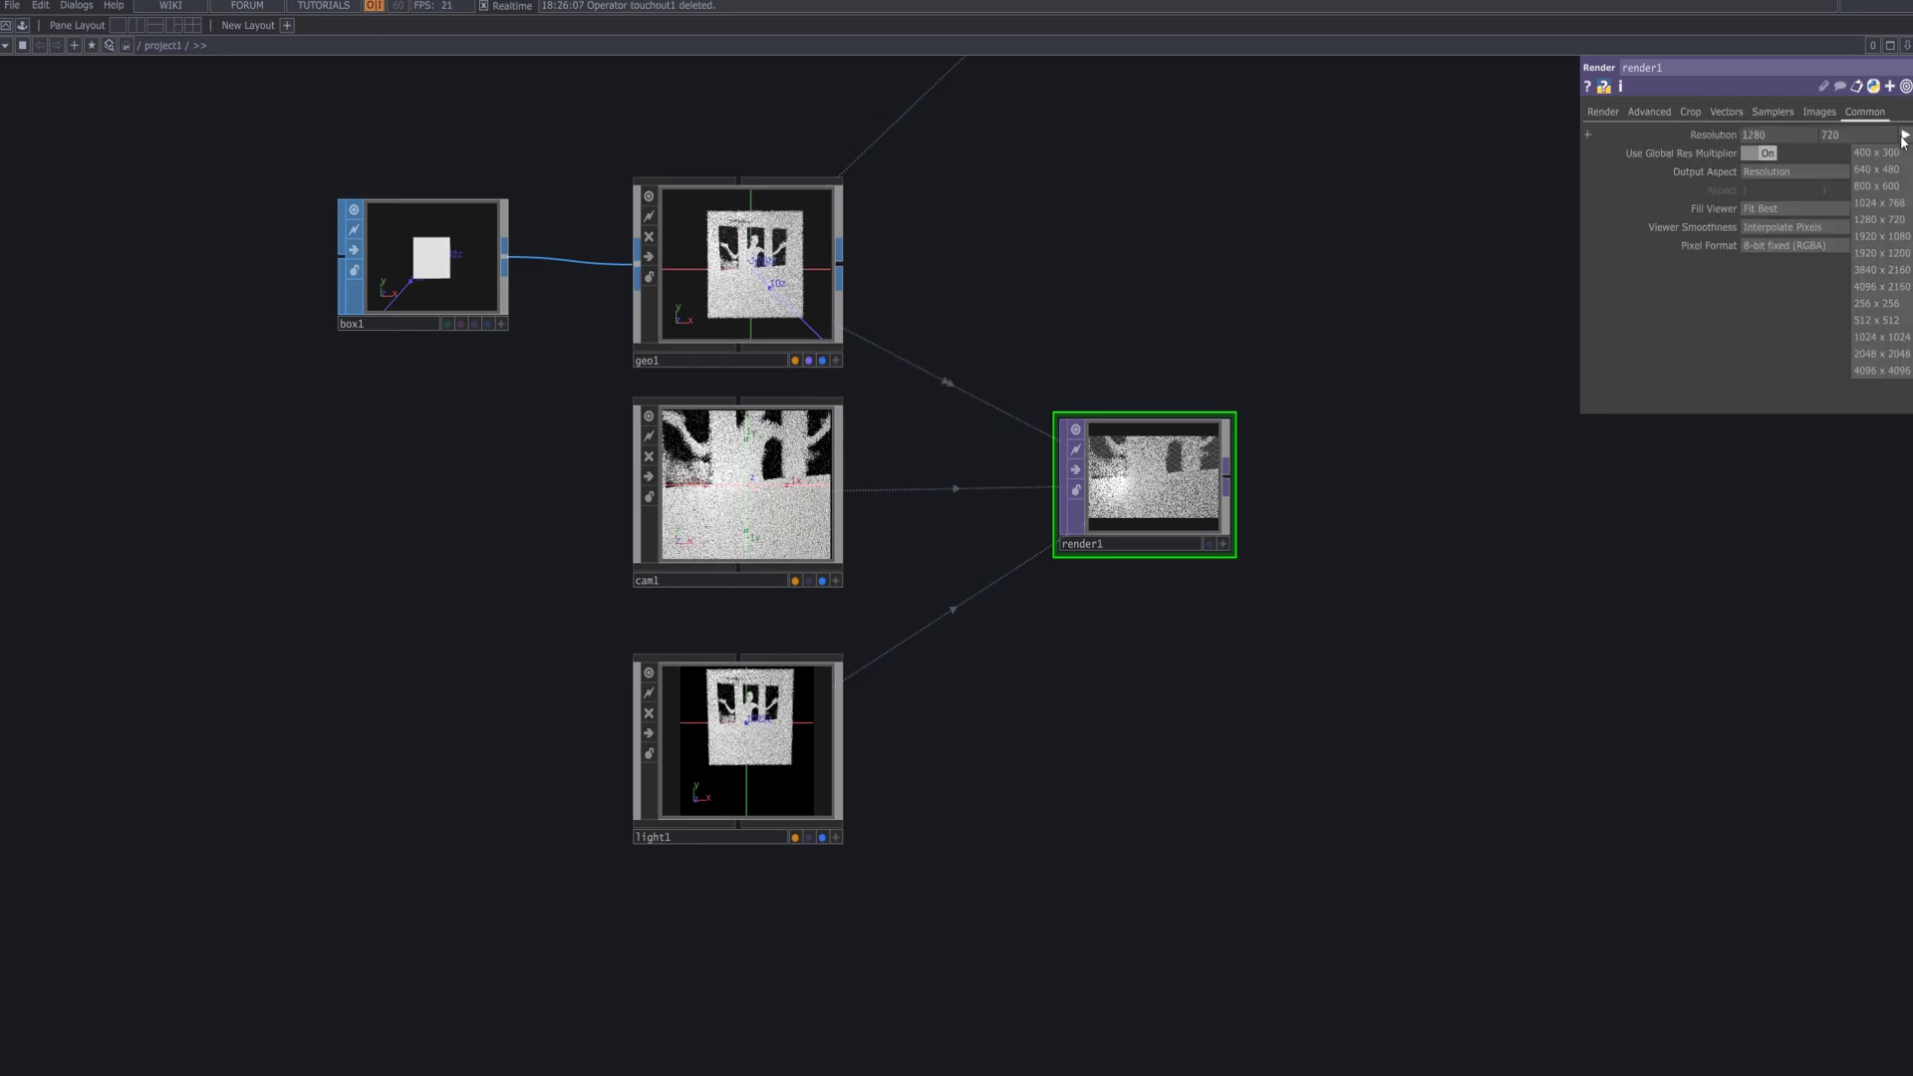
click(1900, 239)
scroll(1320, 493, up, 6)
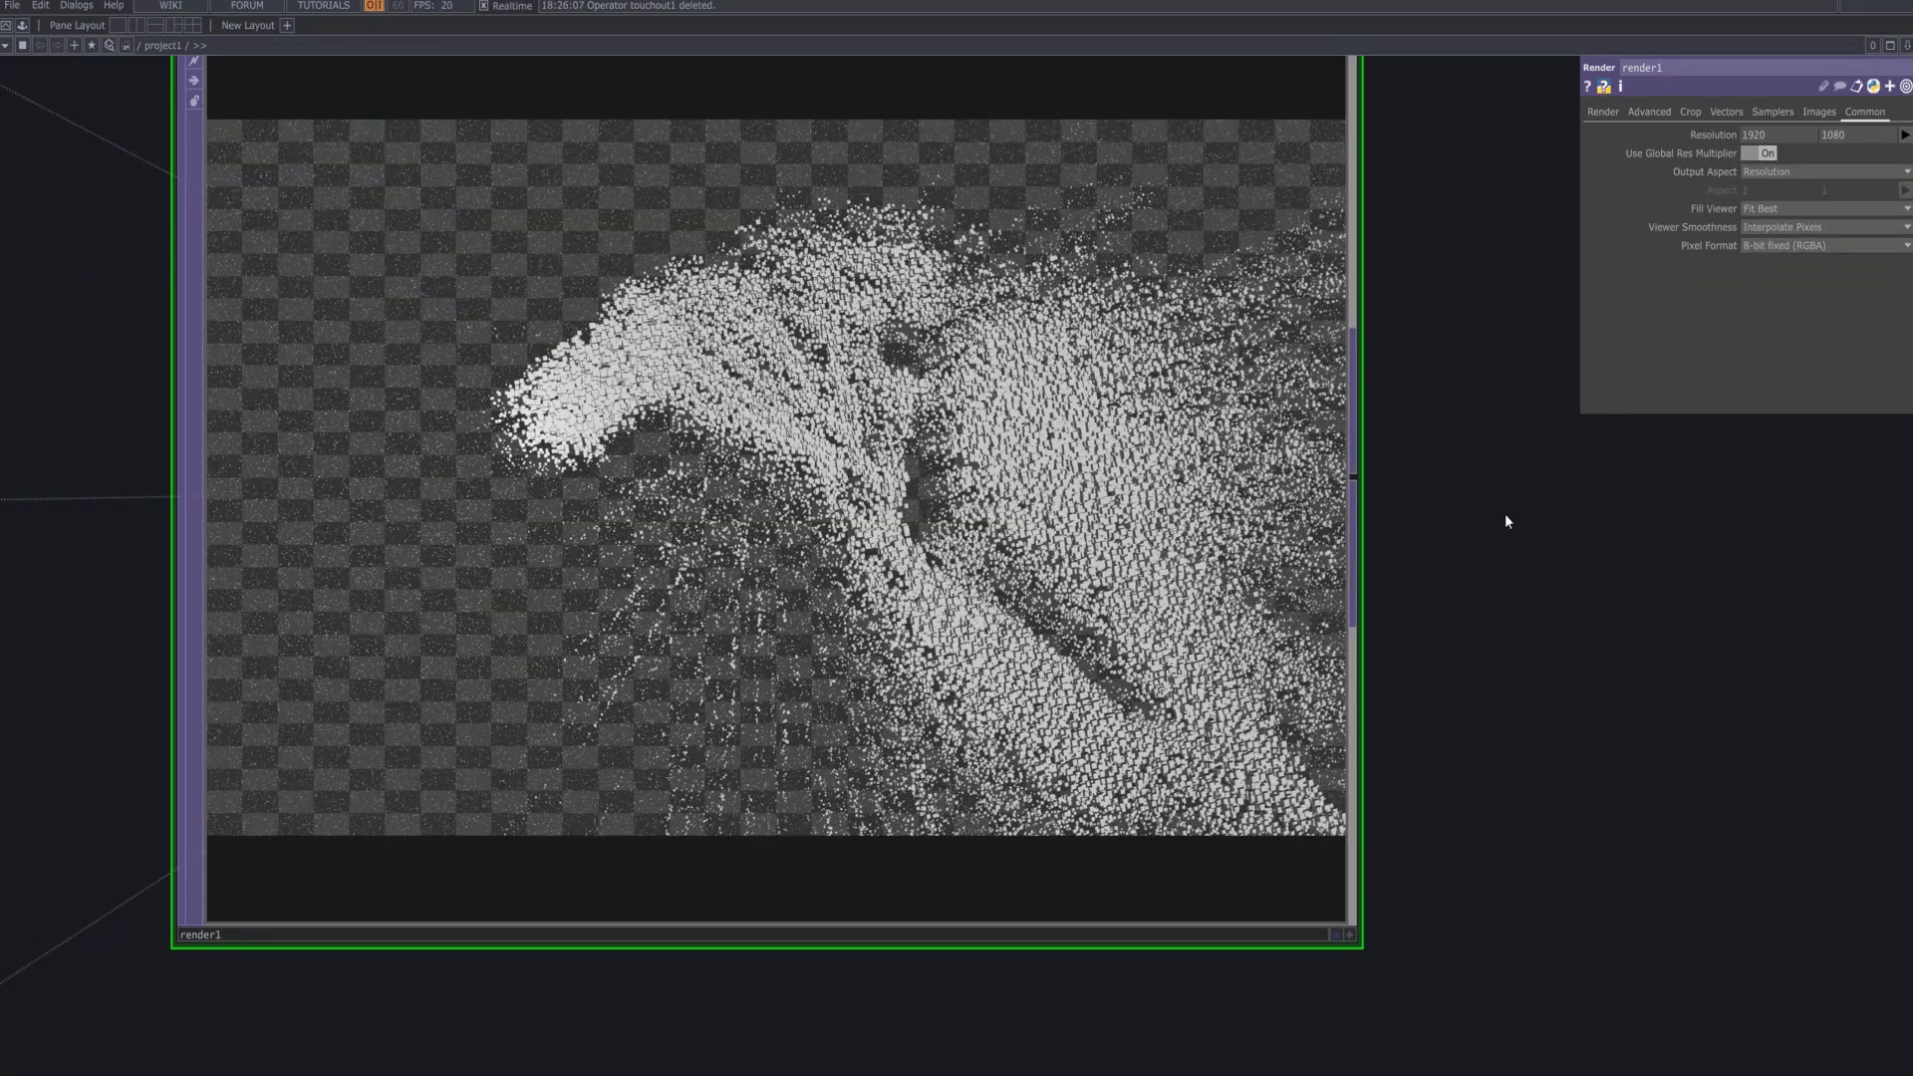
scroll(1505, 520, down, 6)
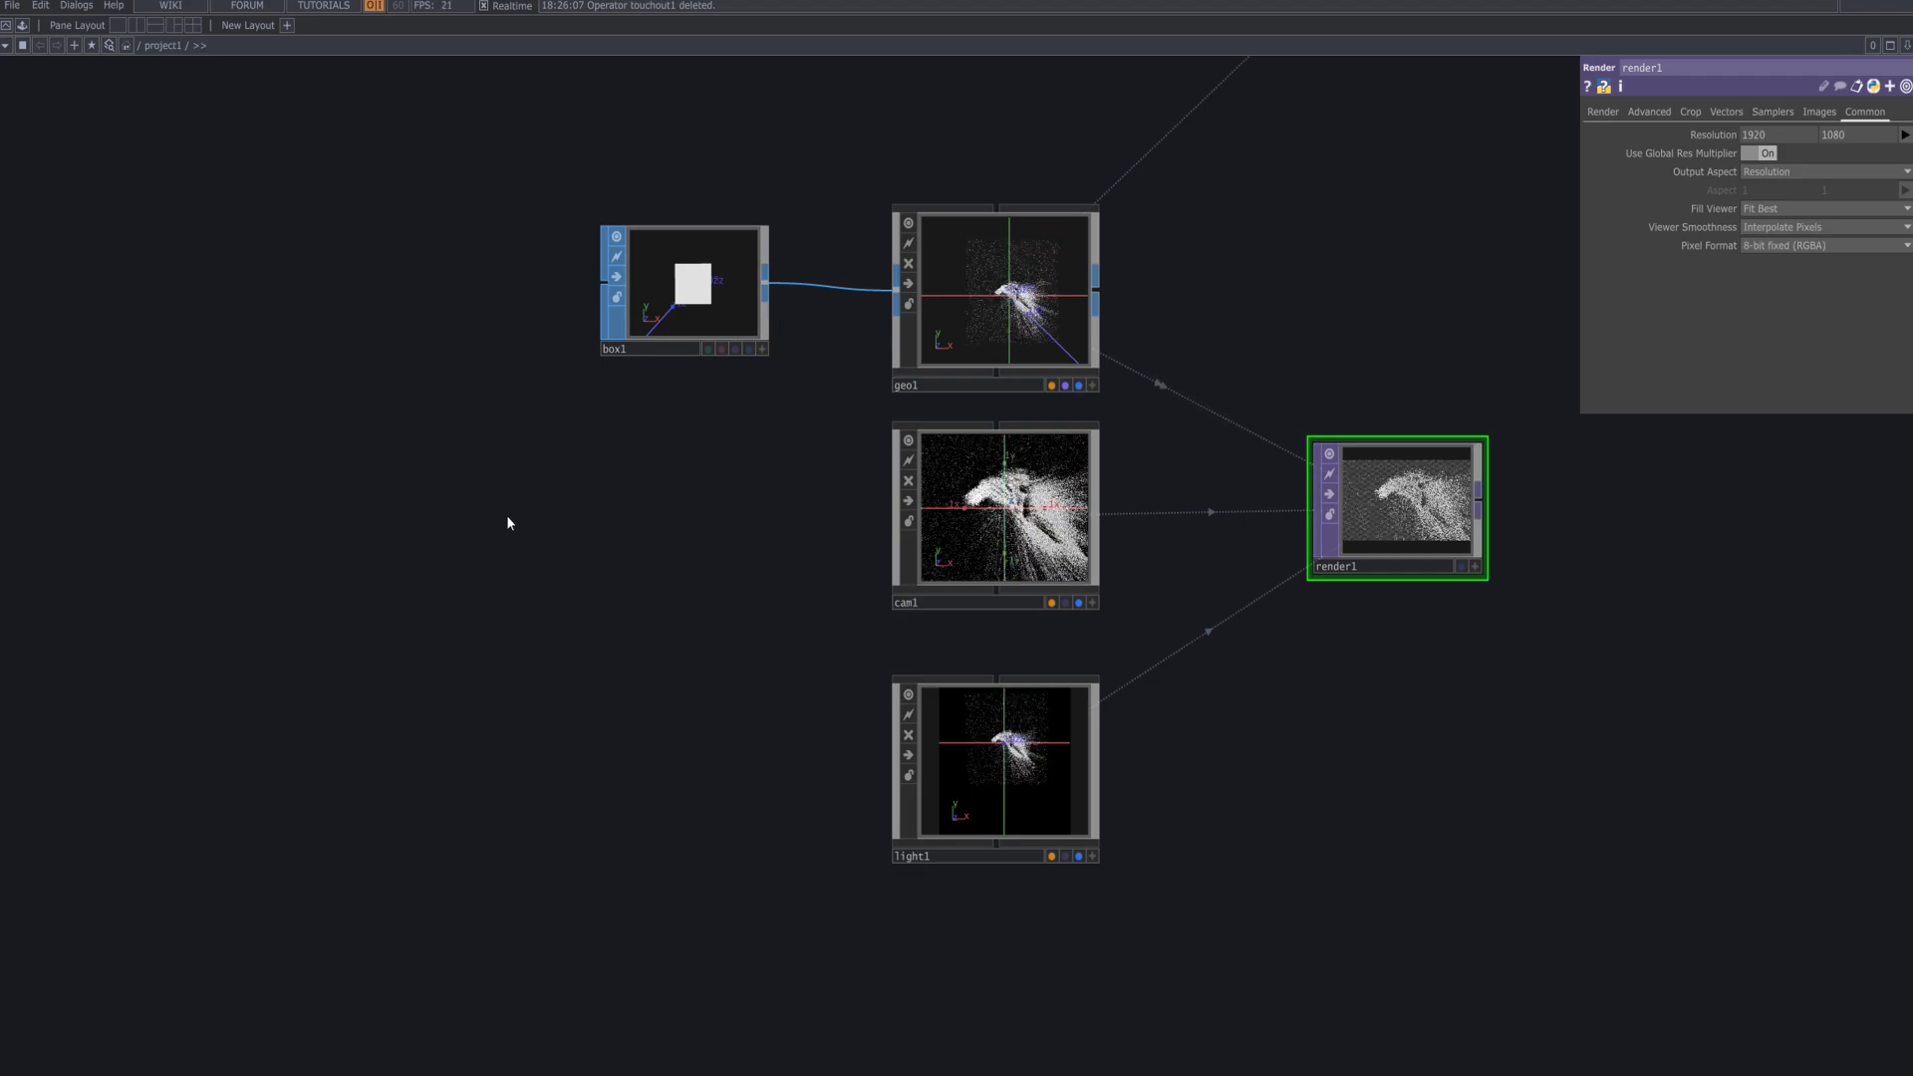
- Add an LFO CHOP beside box1 with Frequency 0.34, Offset -1.64 and Amplitude 1.05
scroll(642, 624, down, 4)
scroll(644, 631, down, 3)
scroll(747, 637, up, 3)
drag(594, 578, 747, 588)
scroll(748, 588, up, 3)
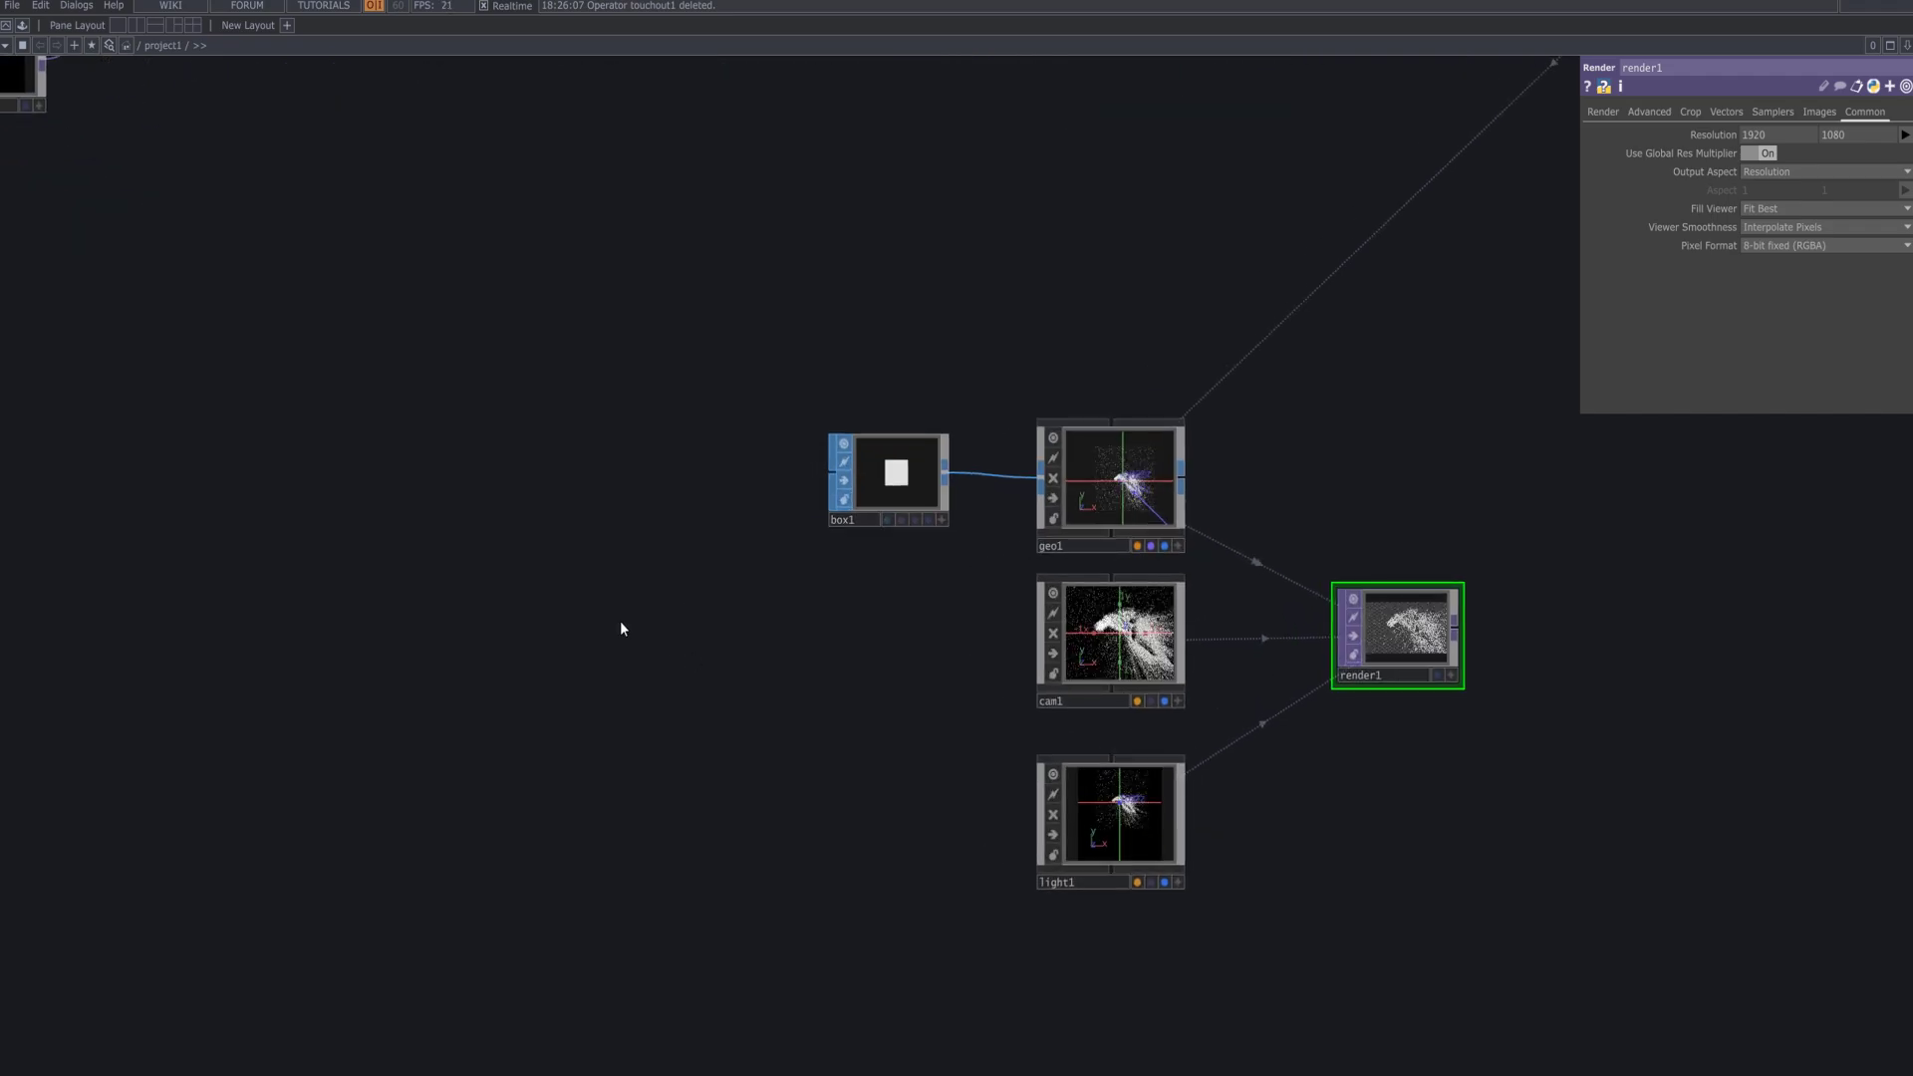
double_click(619, 626)
click(457, 406)
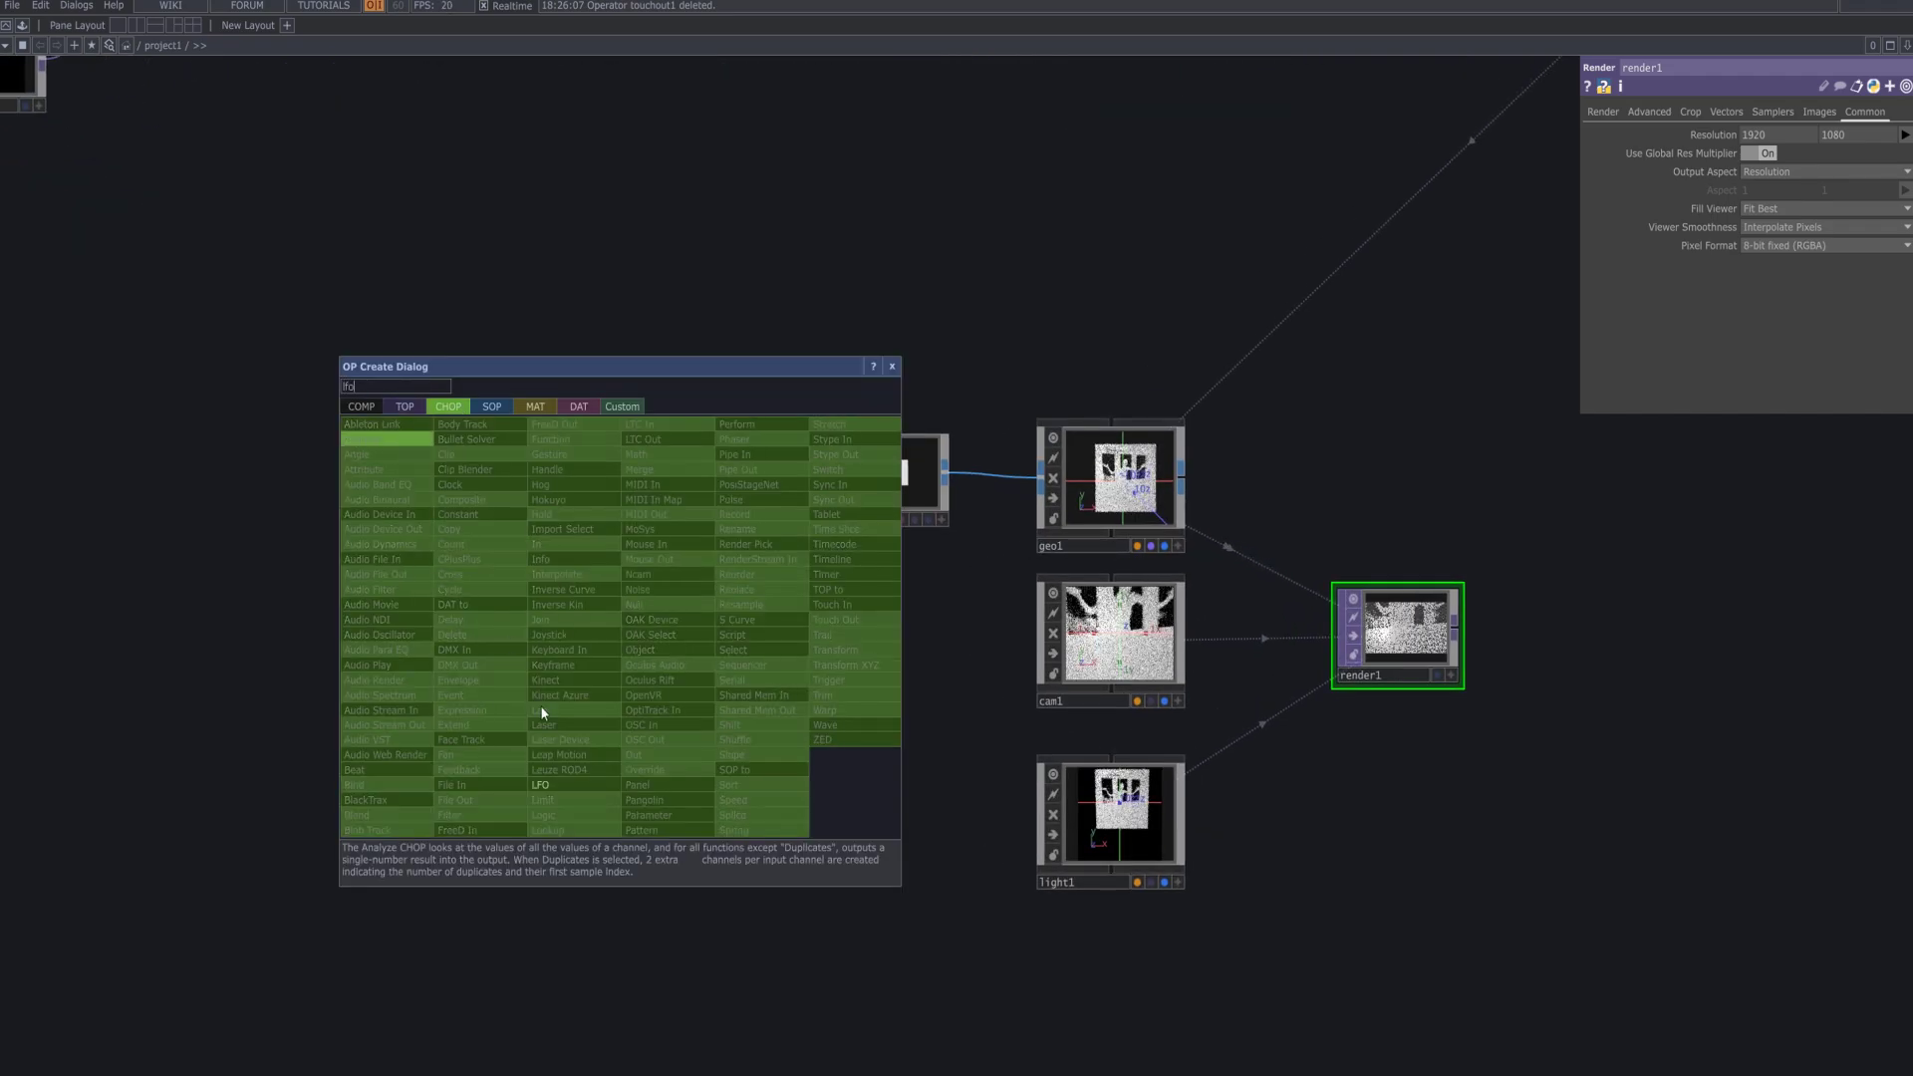
click(540, 708)
click(663, 486)
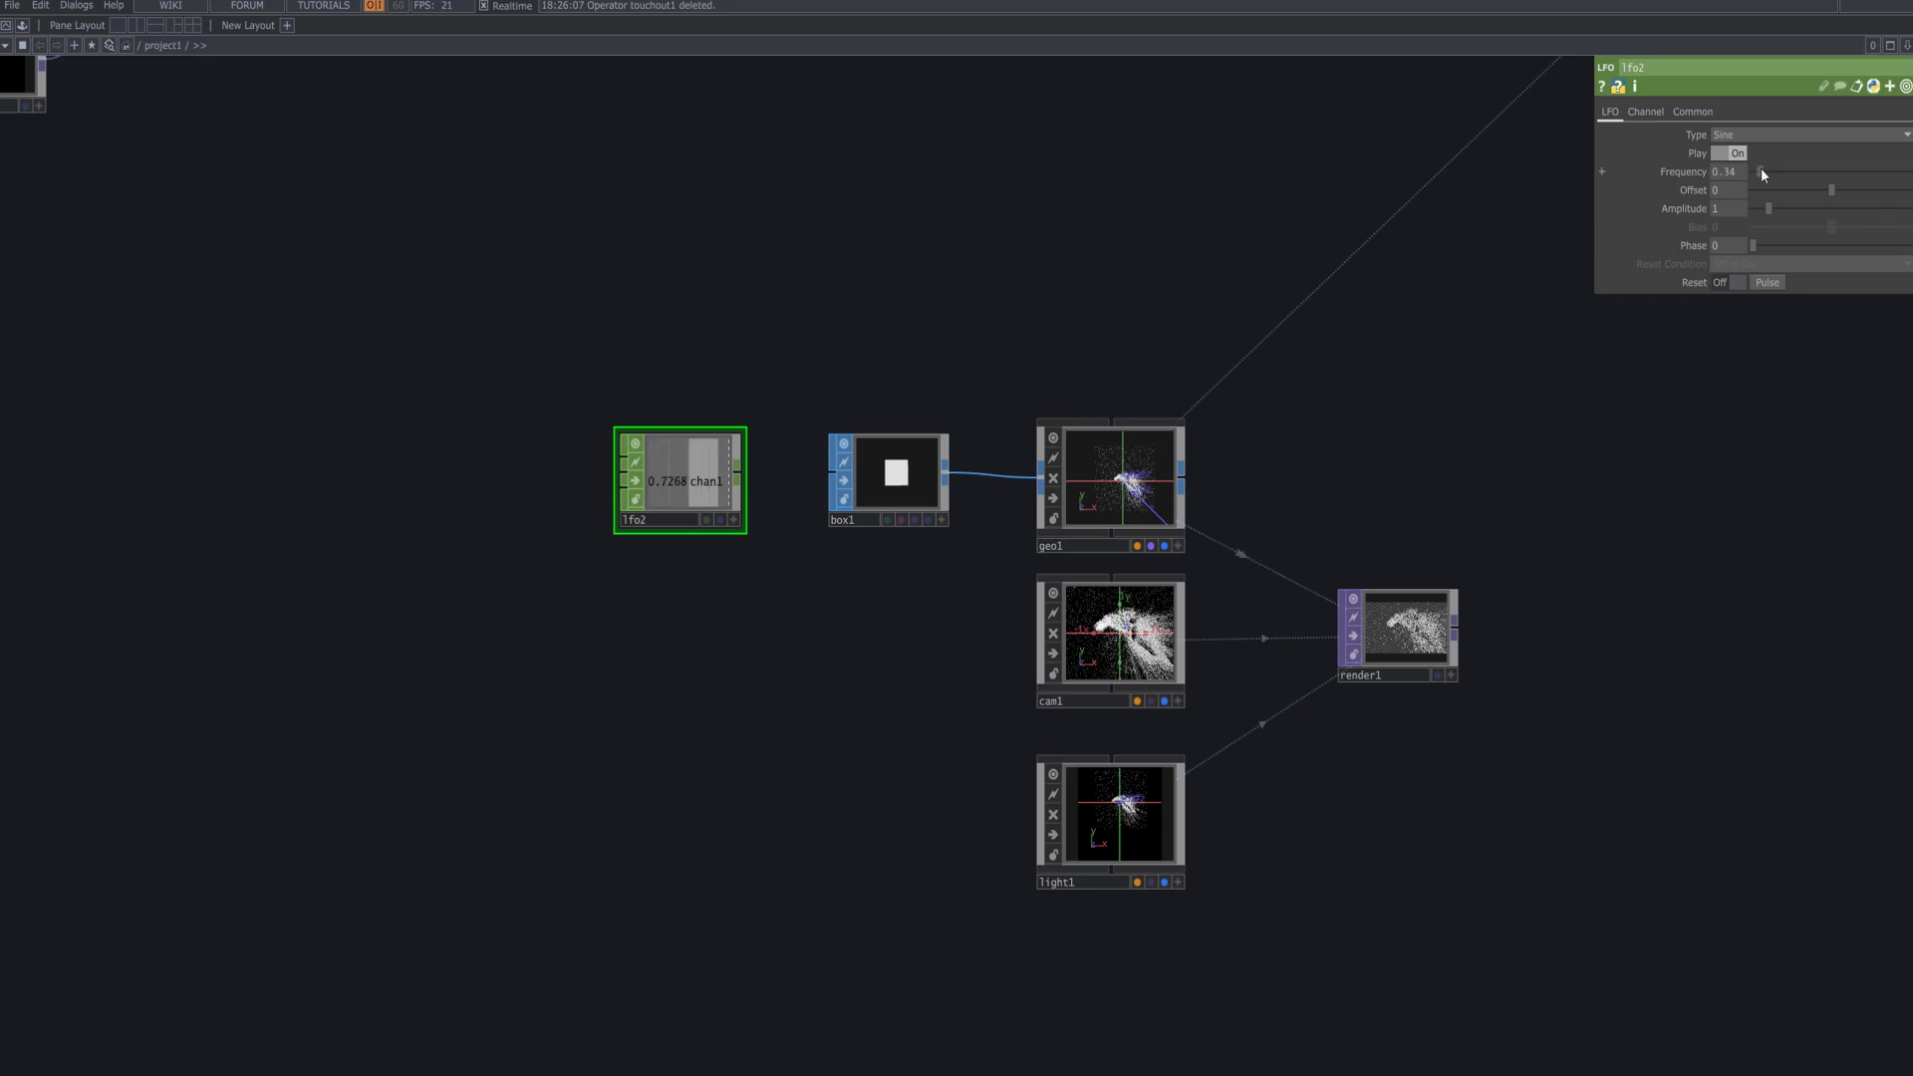
drag(1838, 189, 1770, 206)
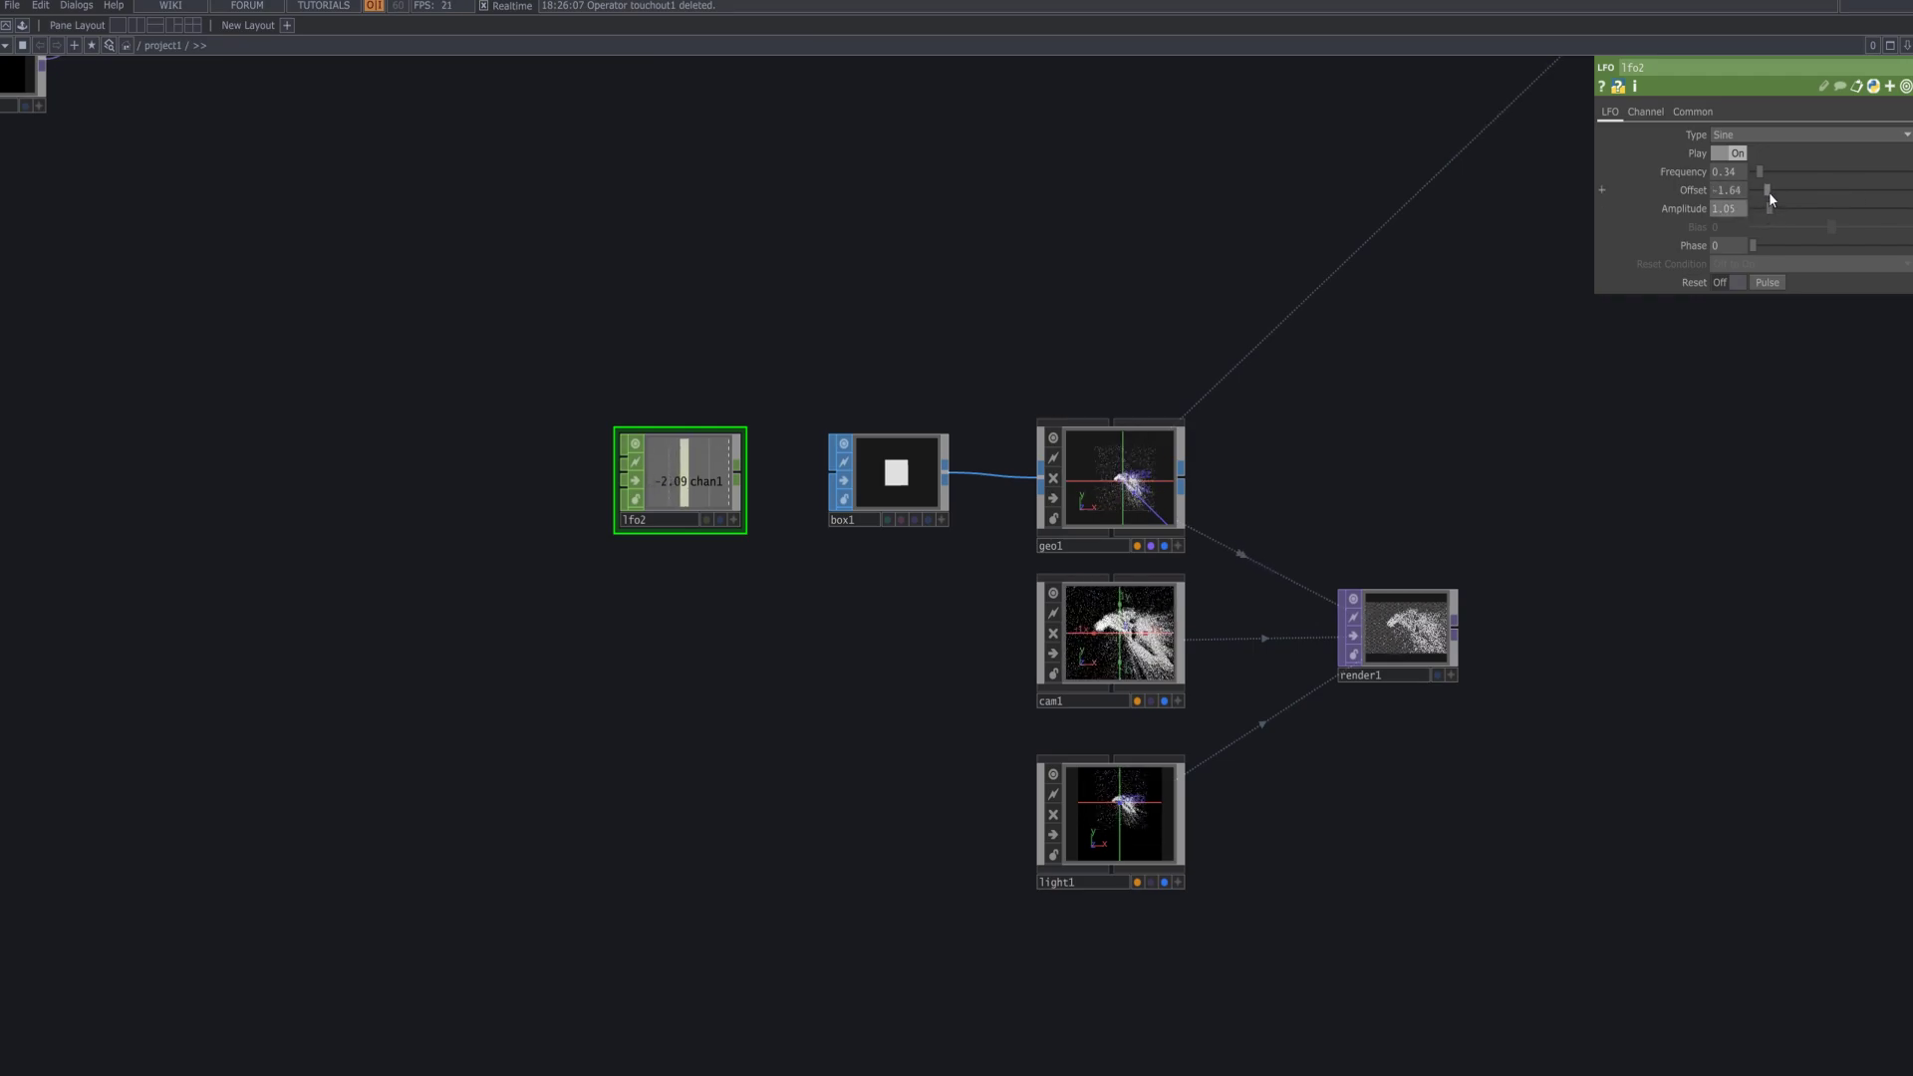
- Drive box1's Anchor U with the chan1 channel of lfo2 and check the animated render
click(887, 453)
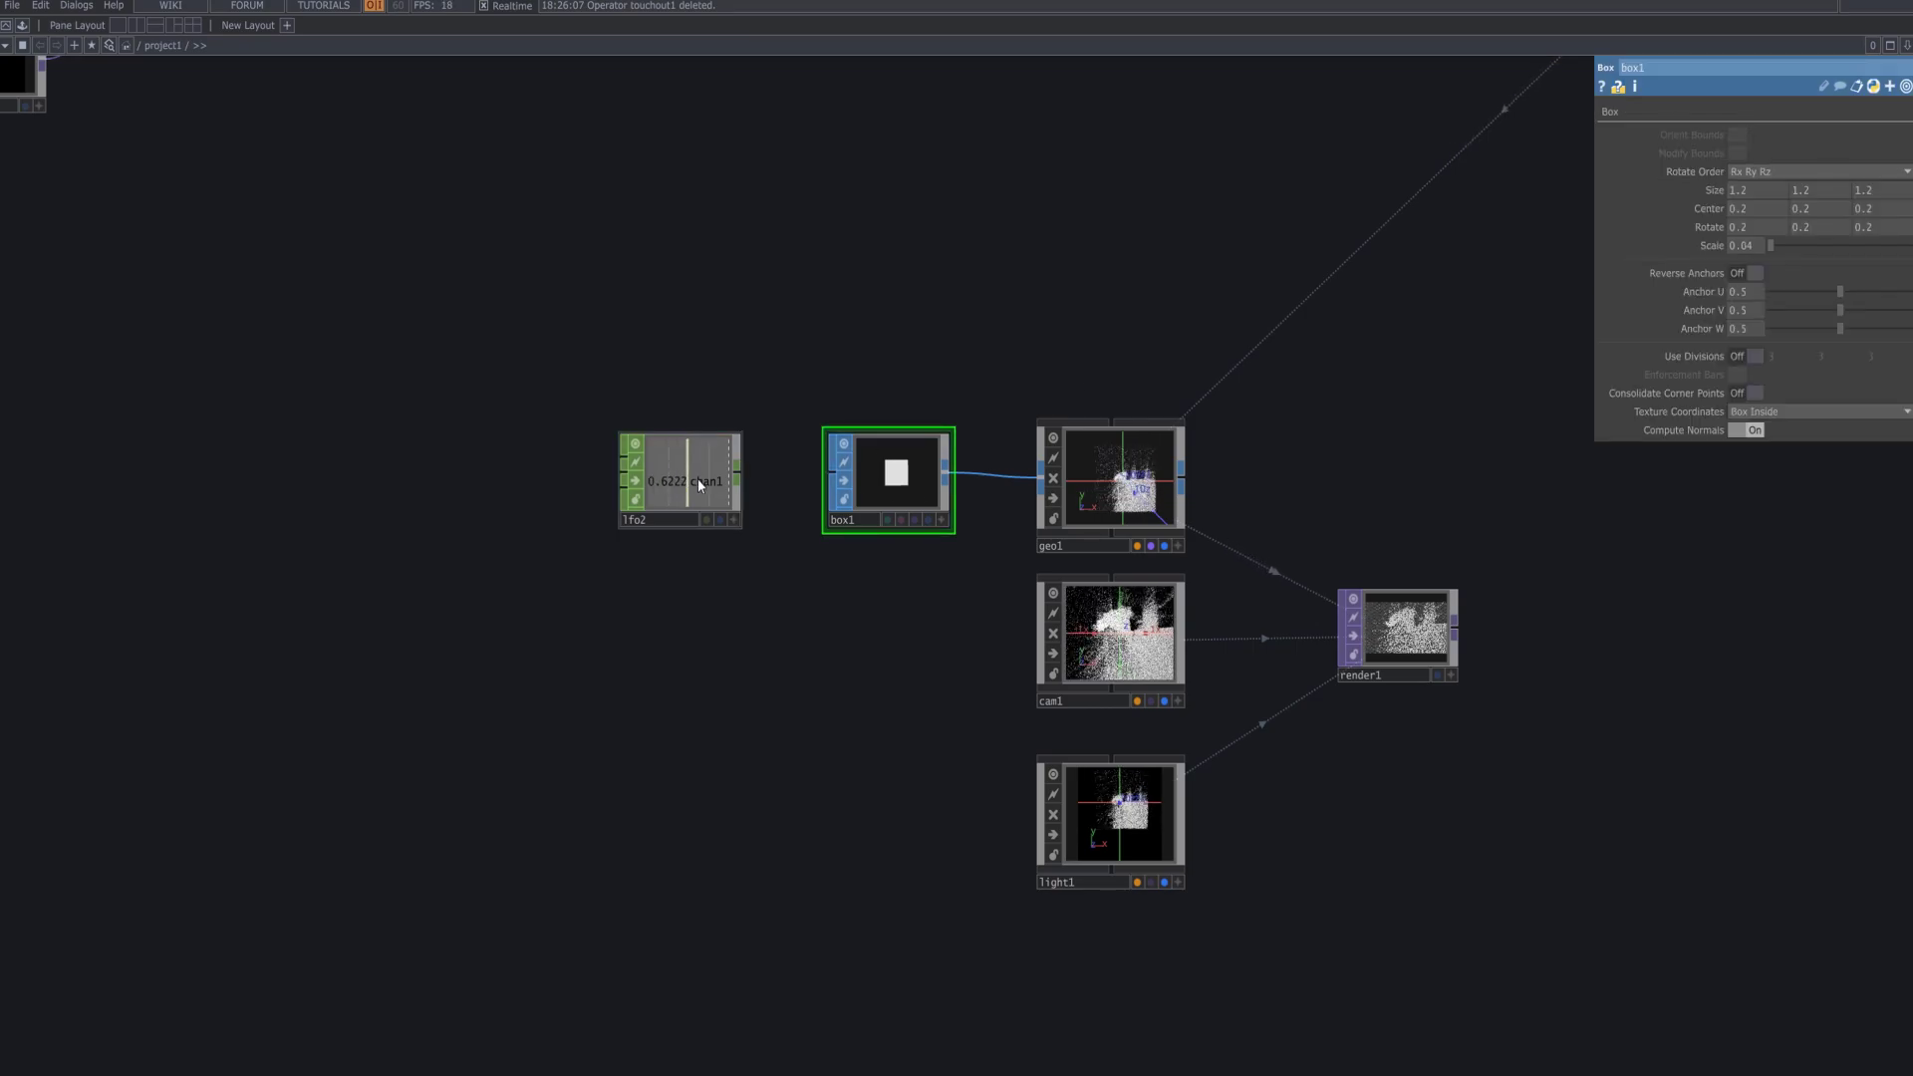
drag(698, 478, 1741, 295)
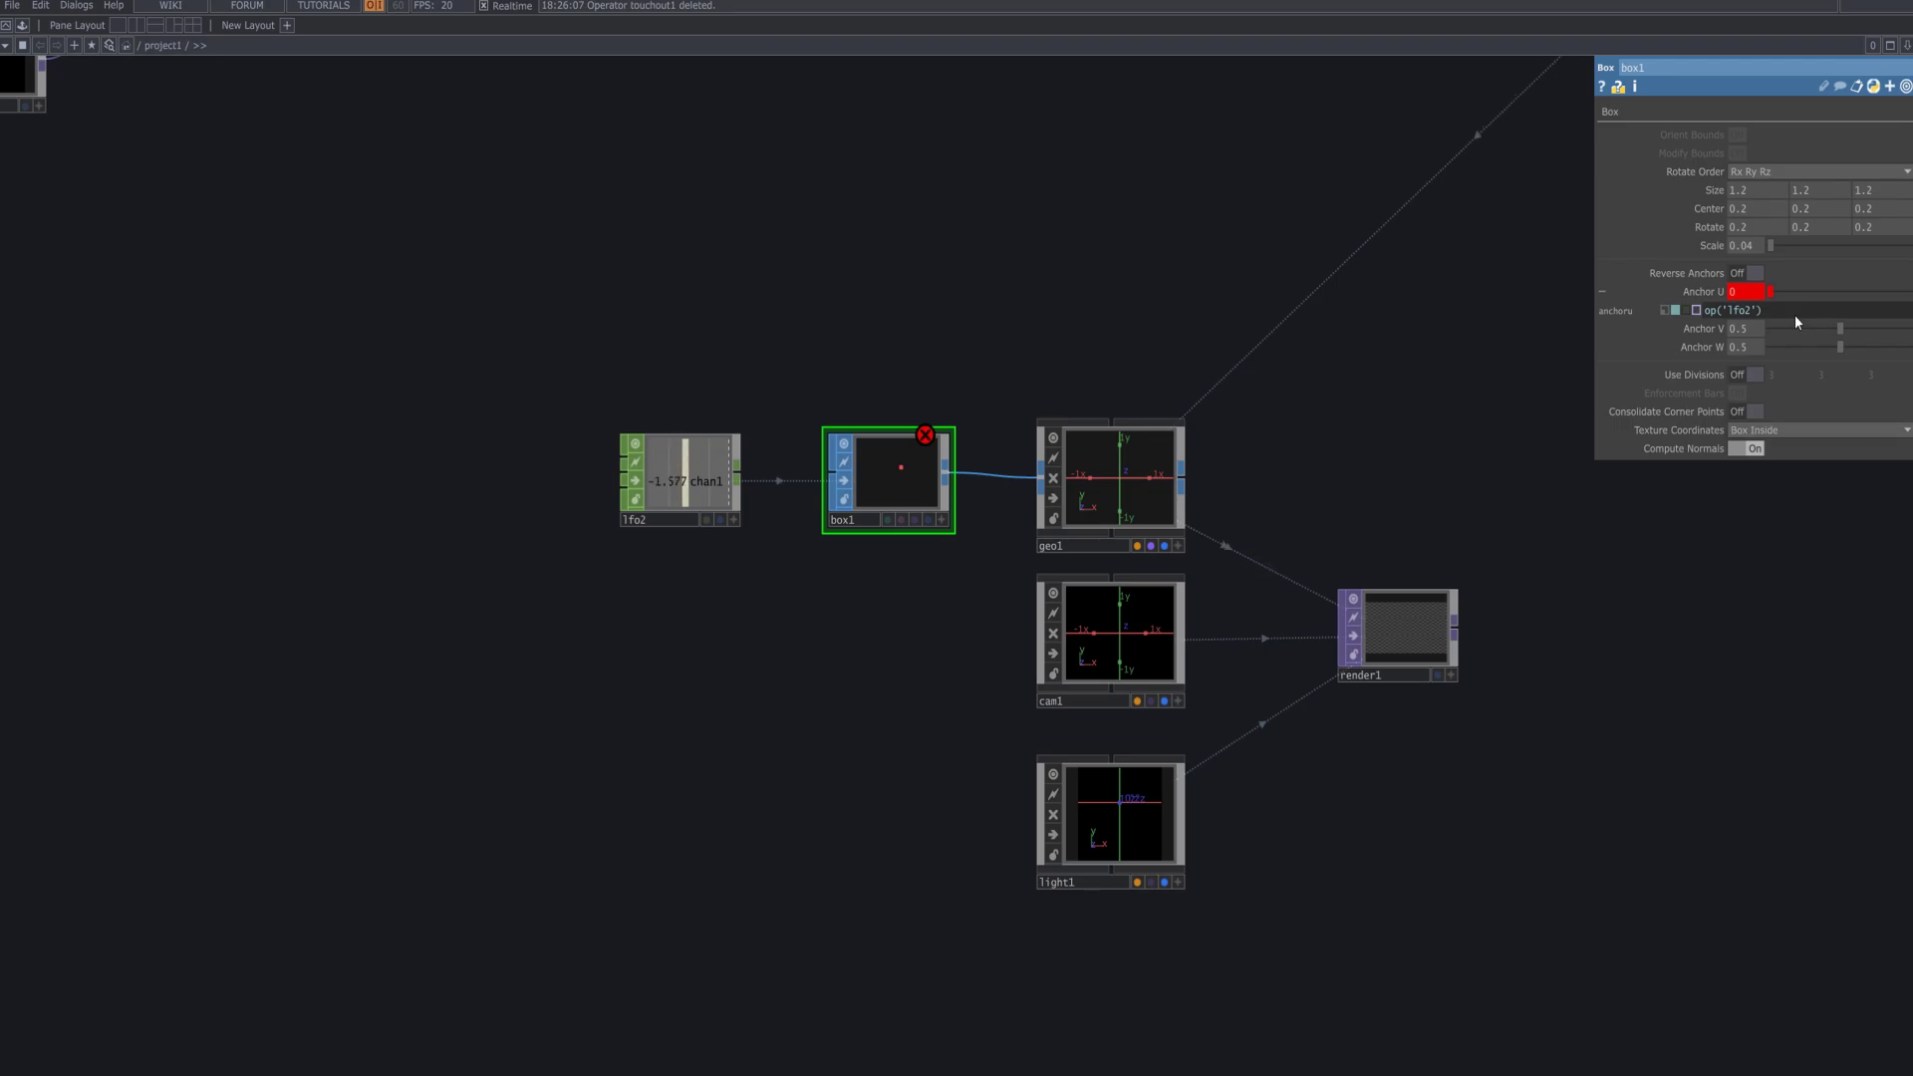
key(ctrl+z)
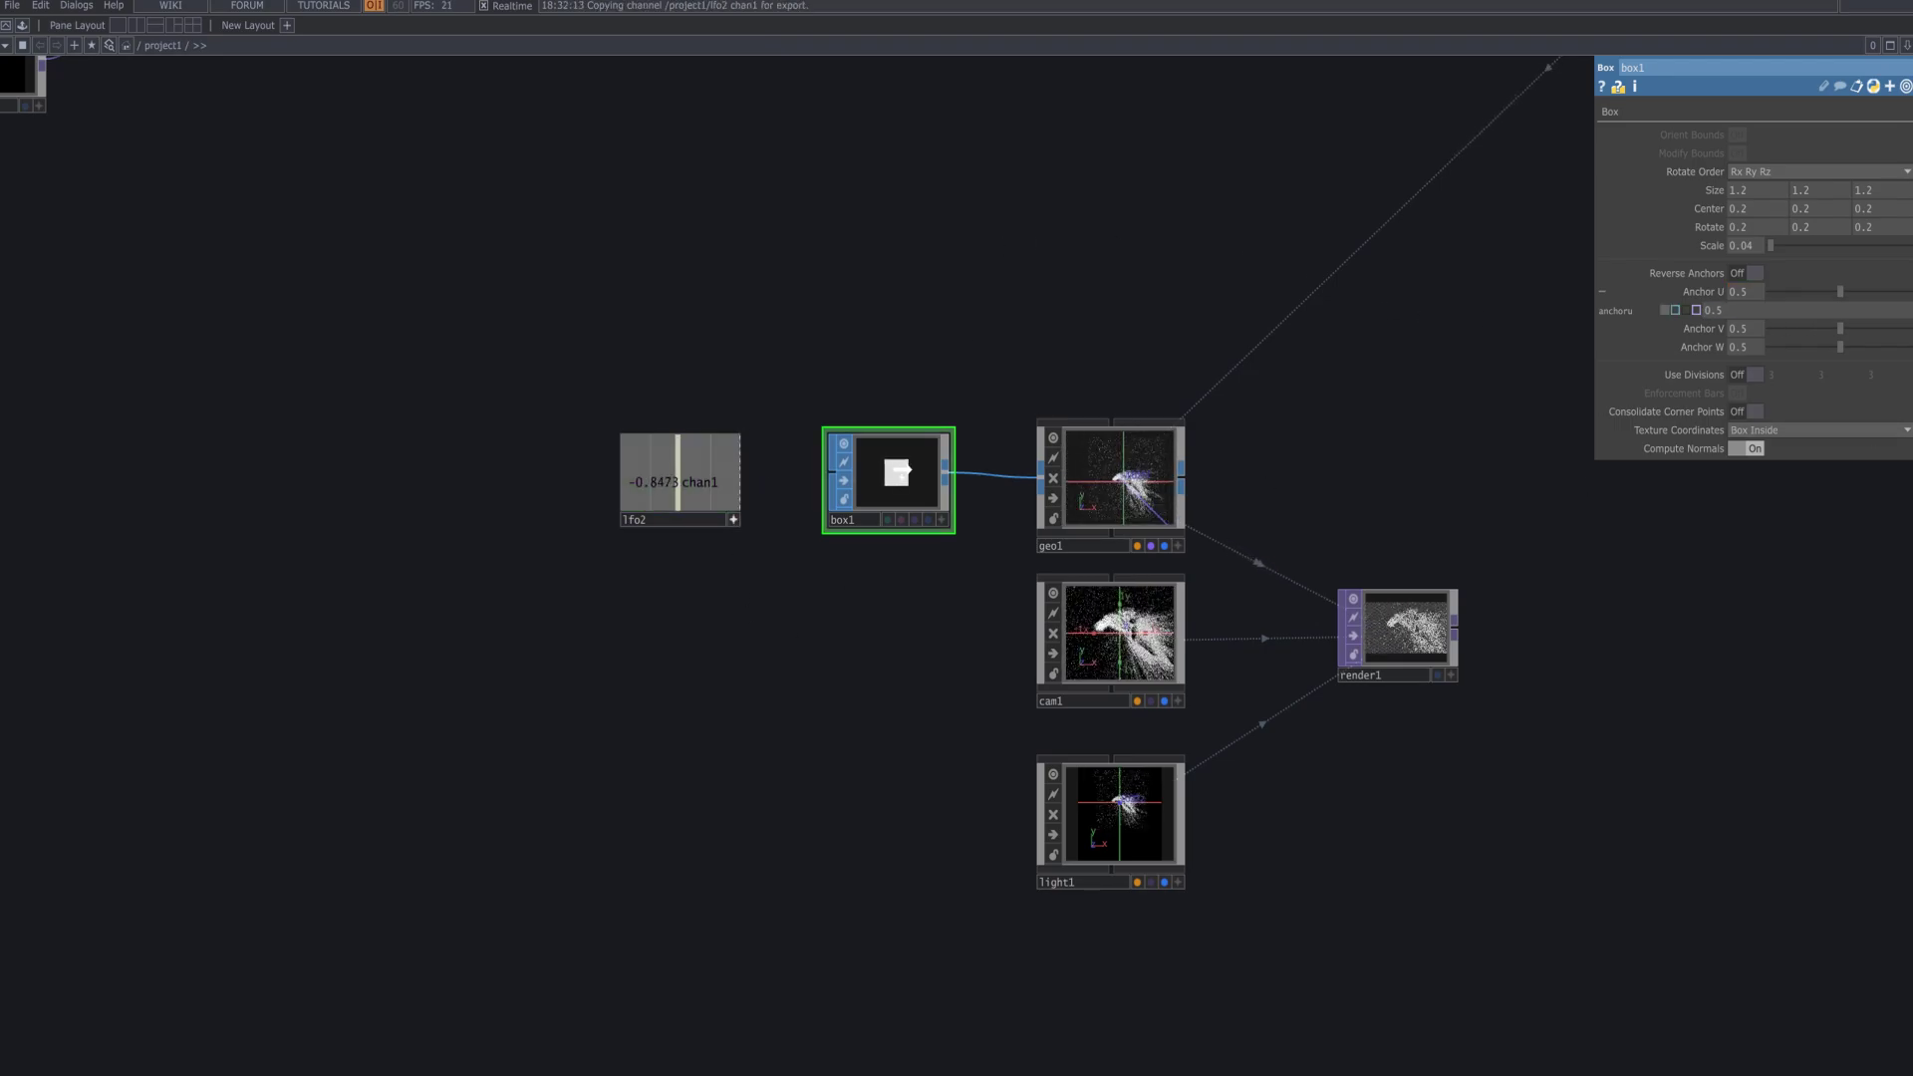
click(1739, 288)
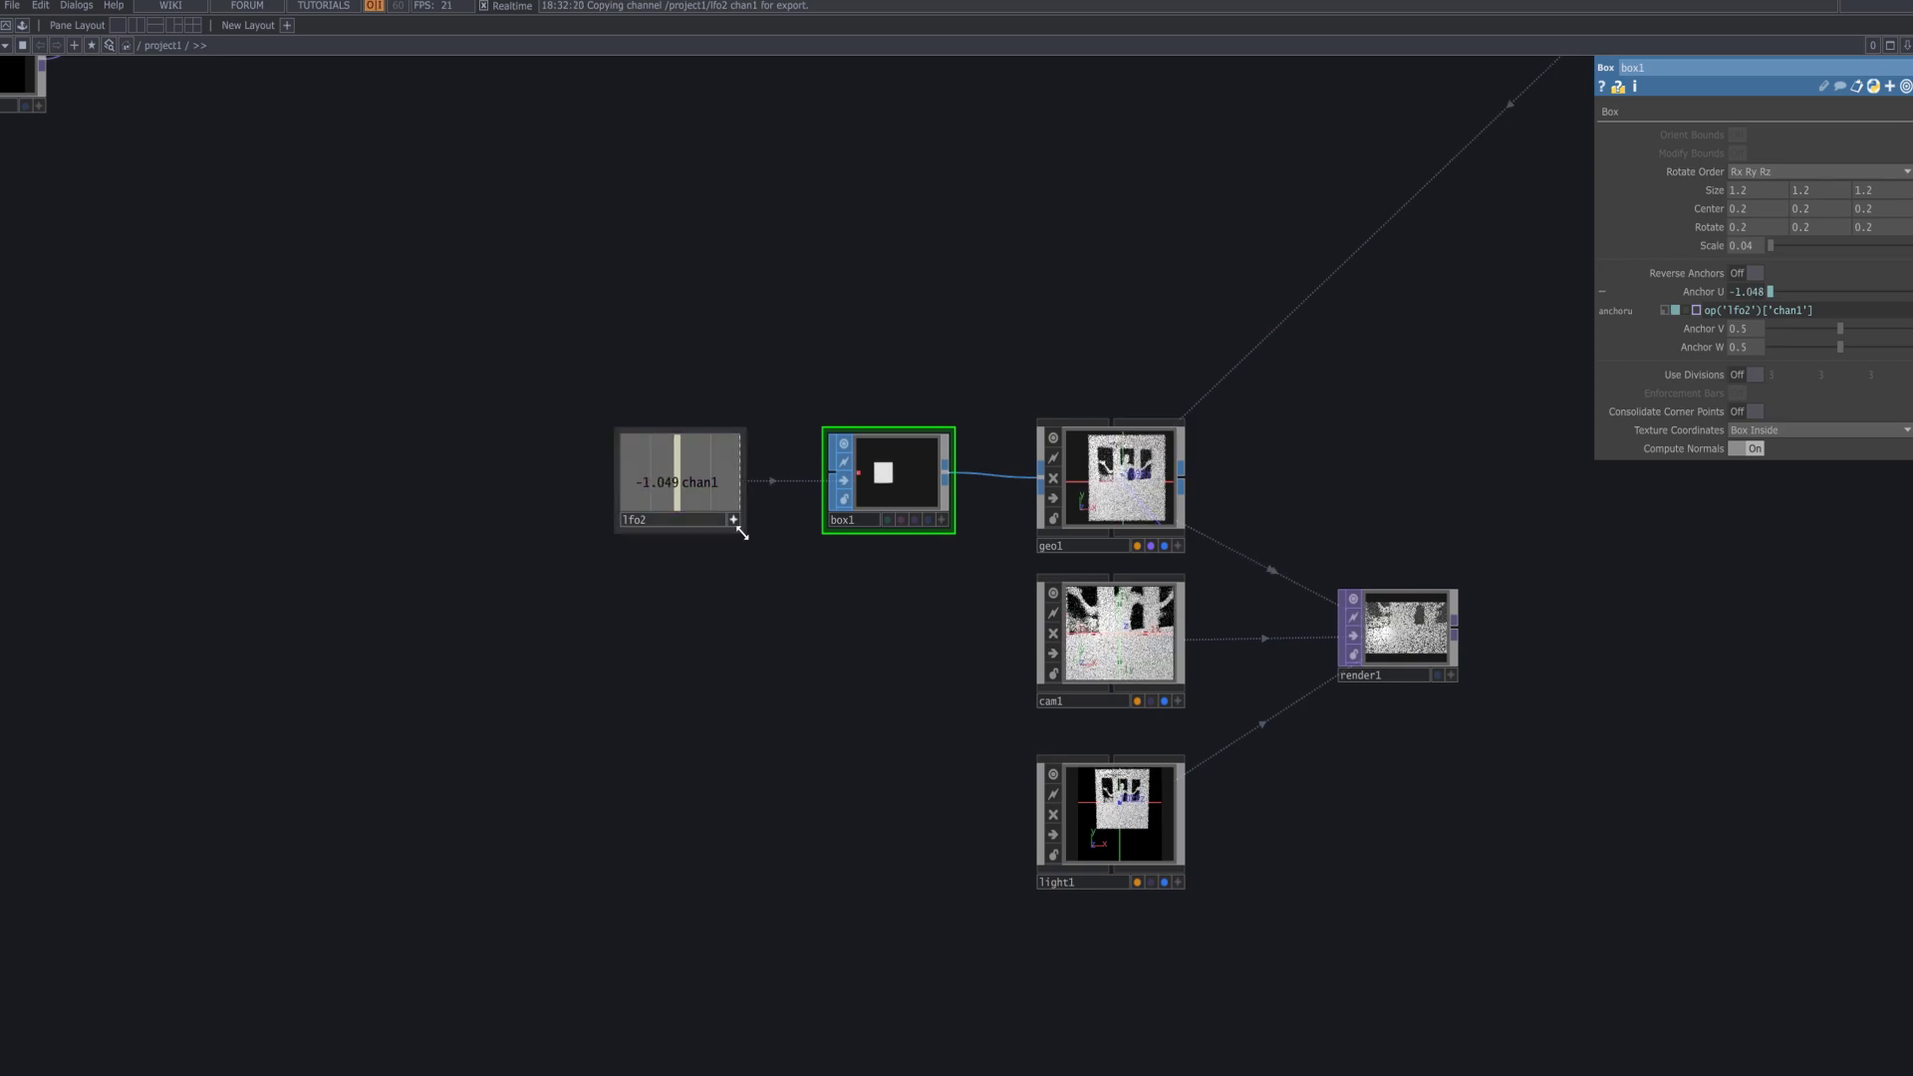
click(1398, 657)
scroll(1397, 649, up, 5)
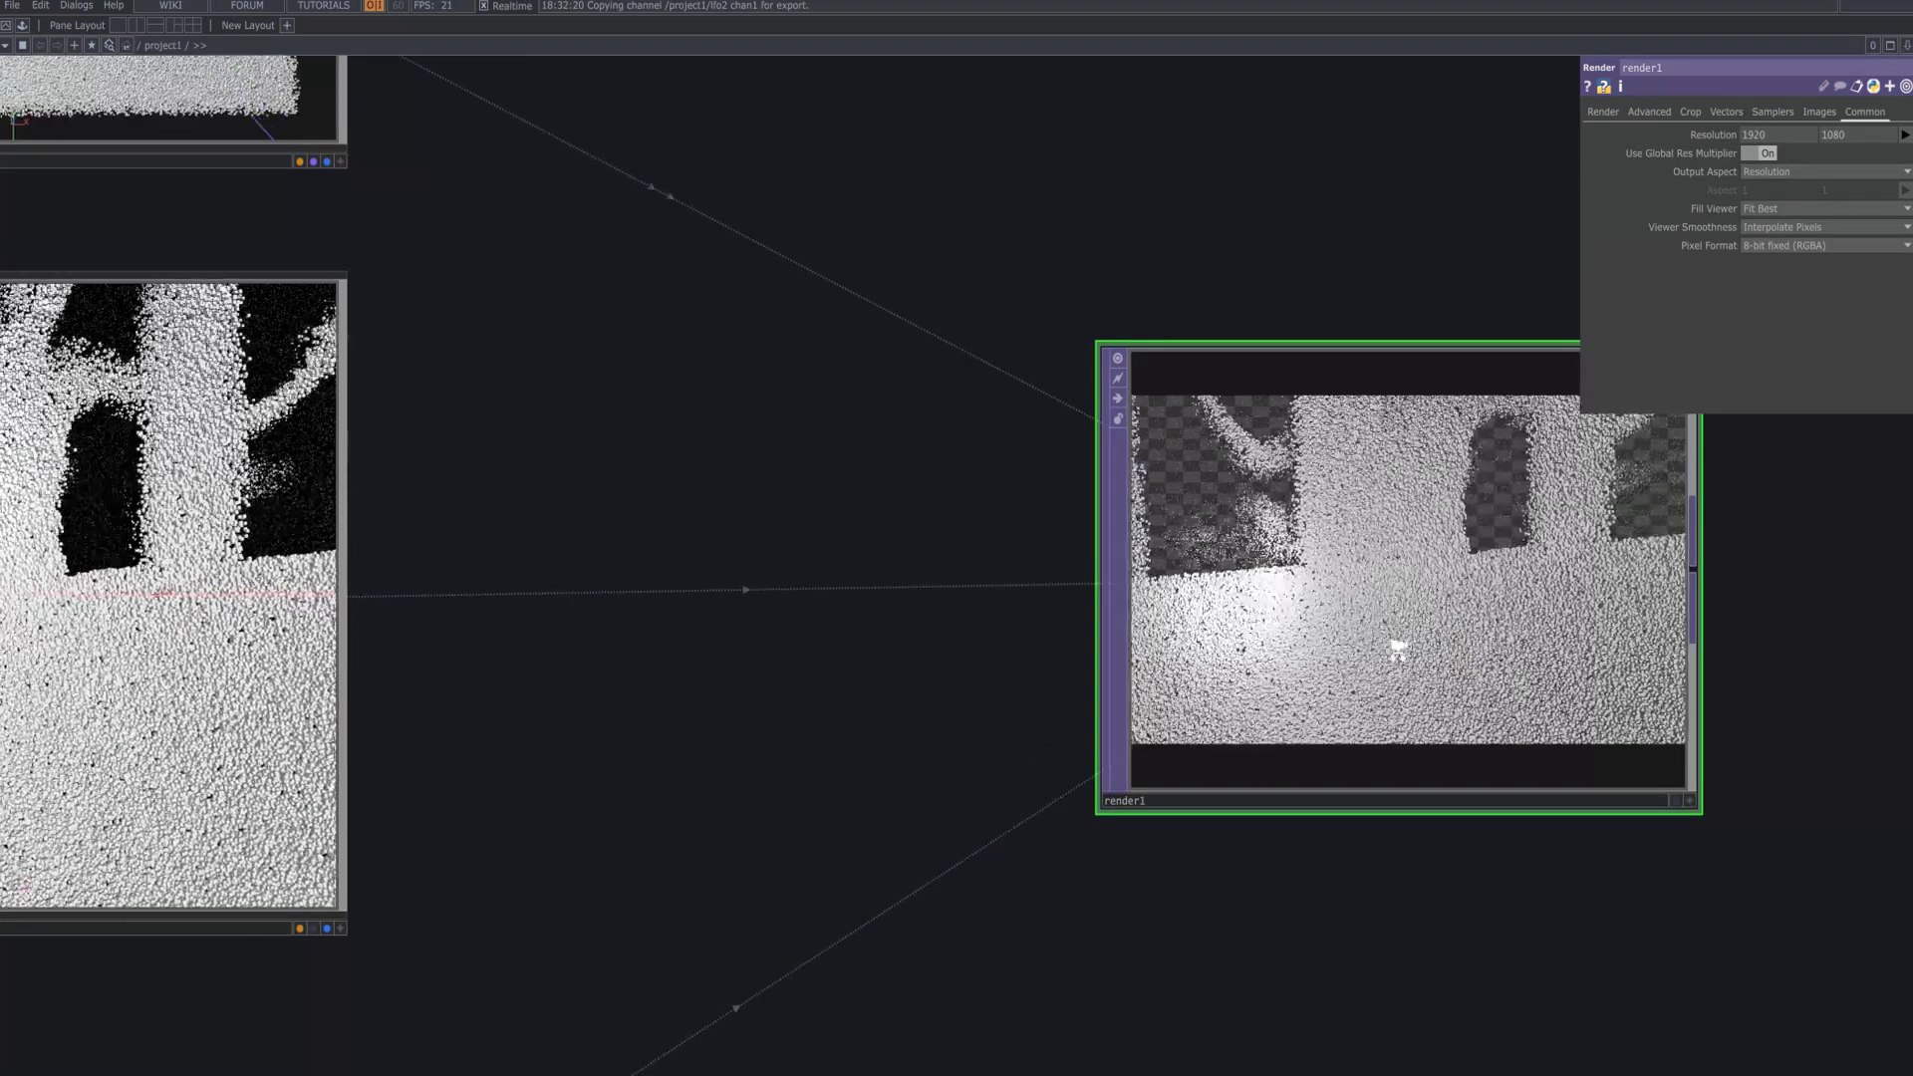
scroll(1399, 649, down, 3)
drag(632, 633, 632, 624)
scroll(952, 630, up, 5)
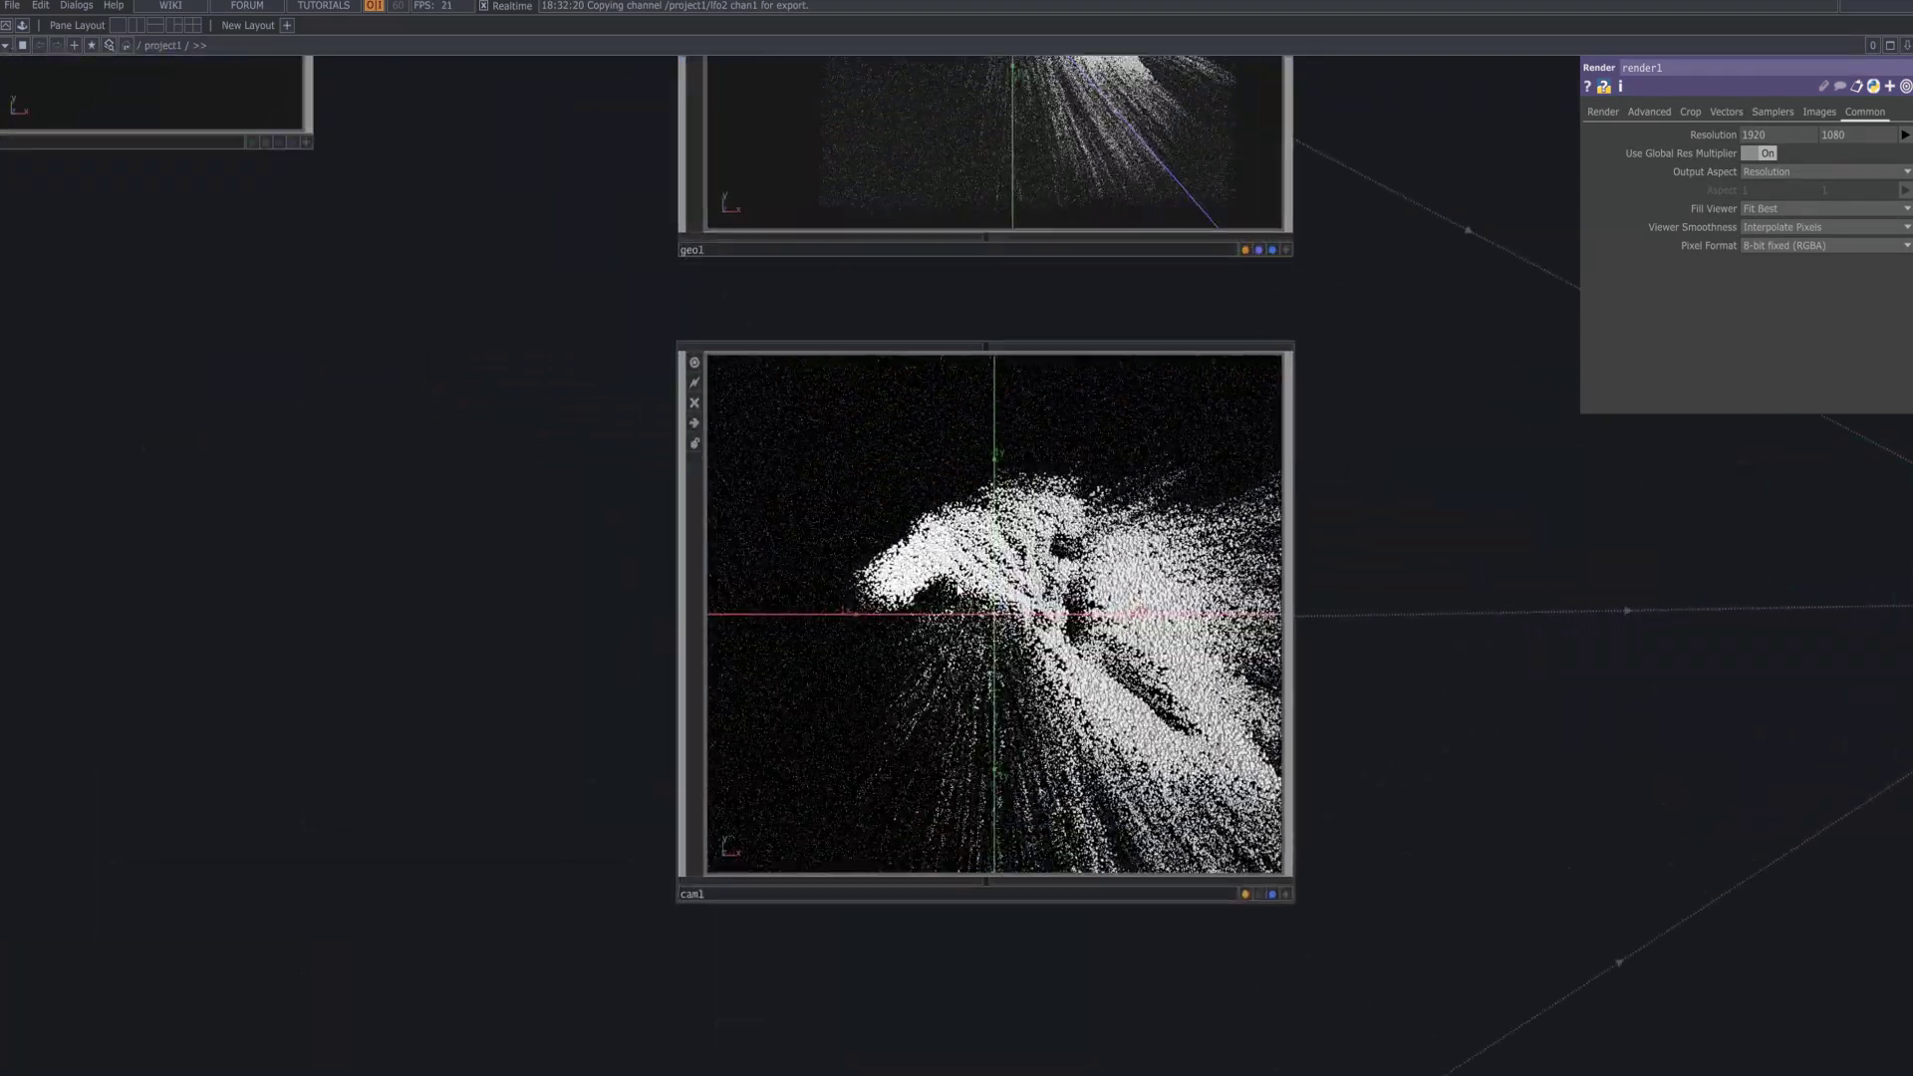
- Make two copies of lfo2 and place them below it
scroll(956, 585, down, 4)
click(315, 365)
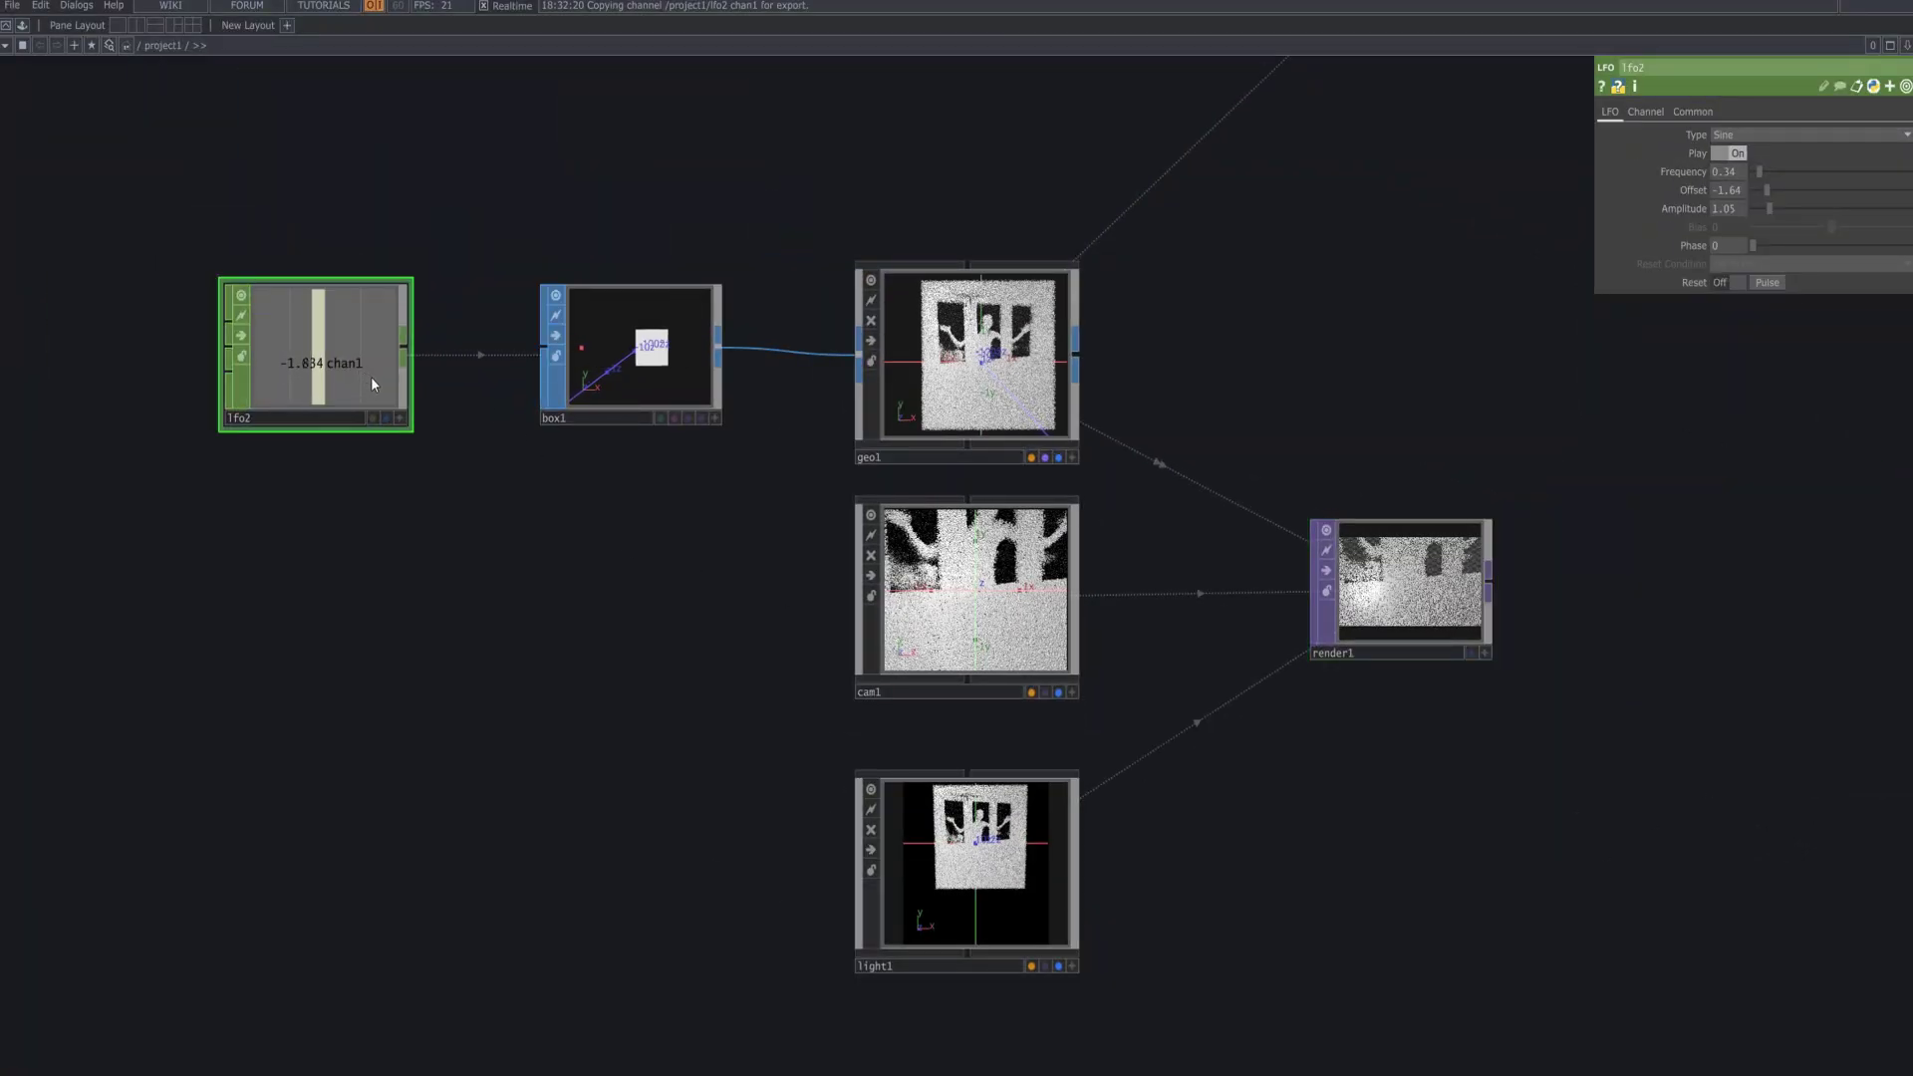
key(ctrl+c)
key(ctrl+v)
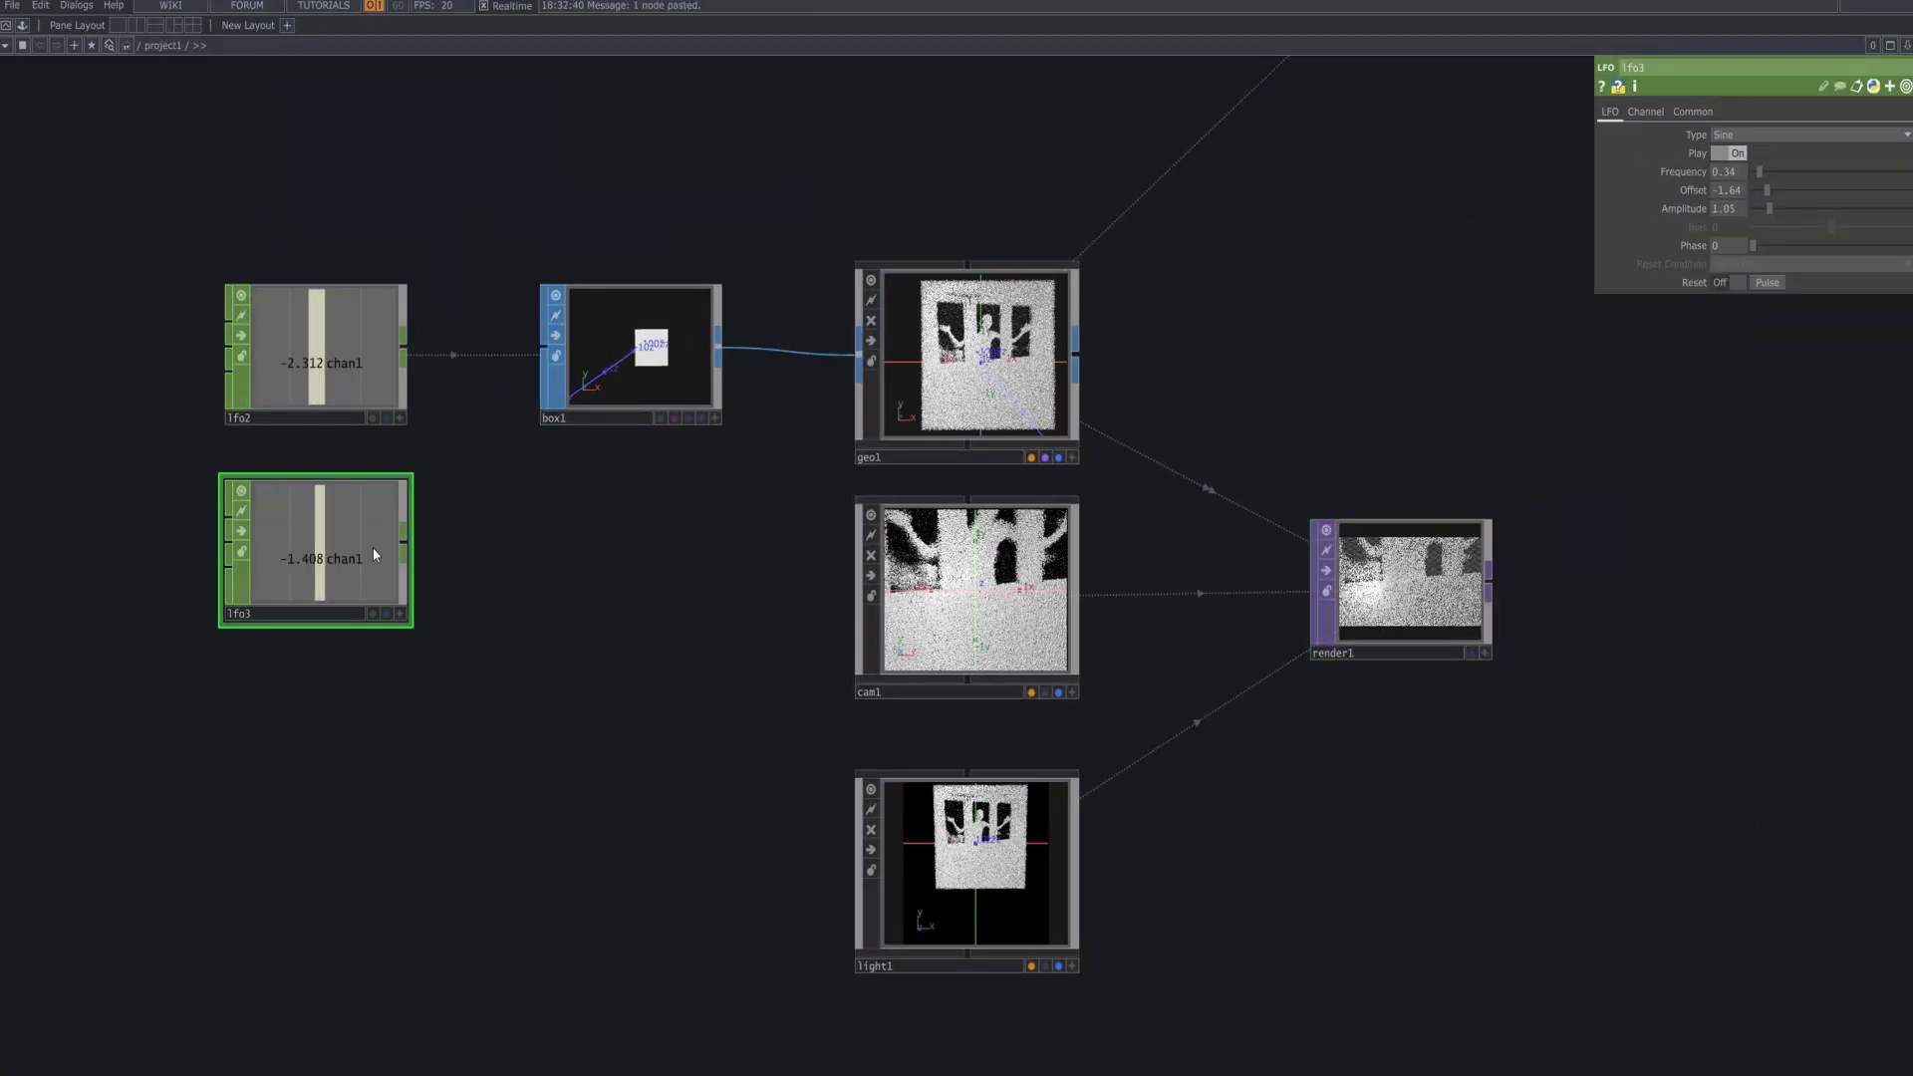
key(ctrl+v)
- Set lfo3's Frequency to 0.1 and its Offset to -1.3
click(334, 598)
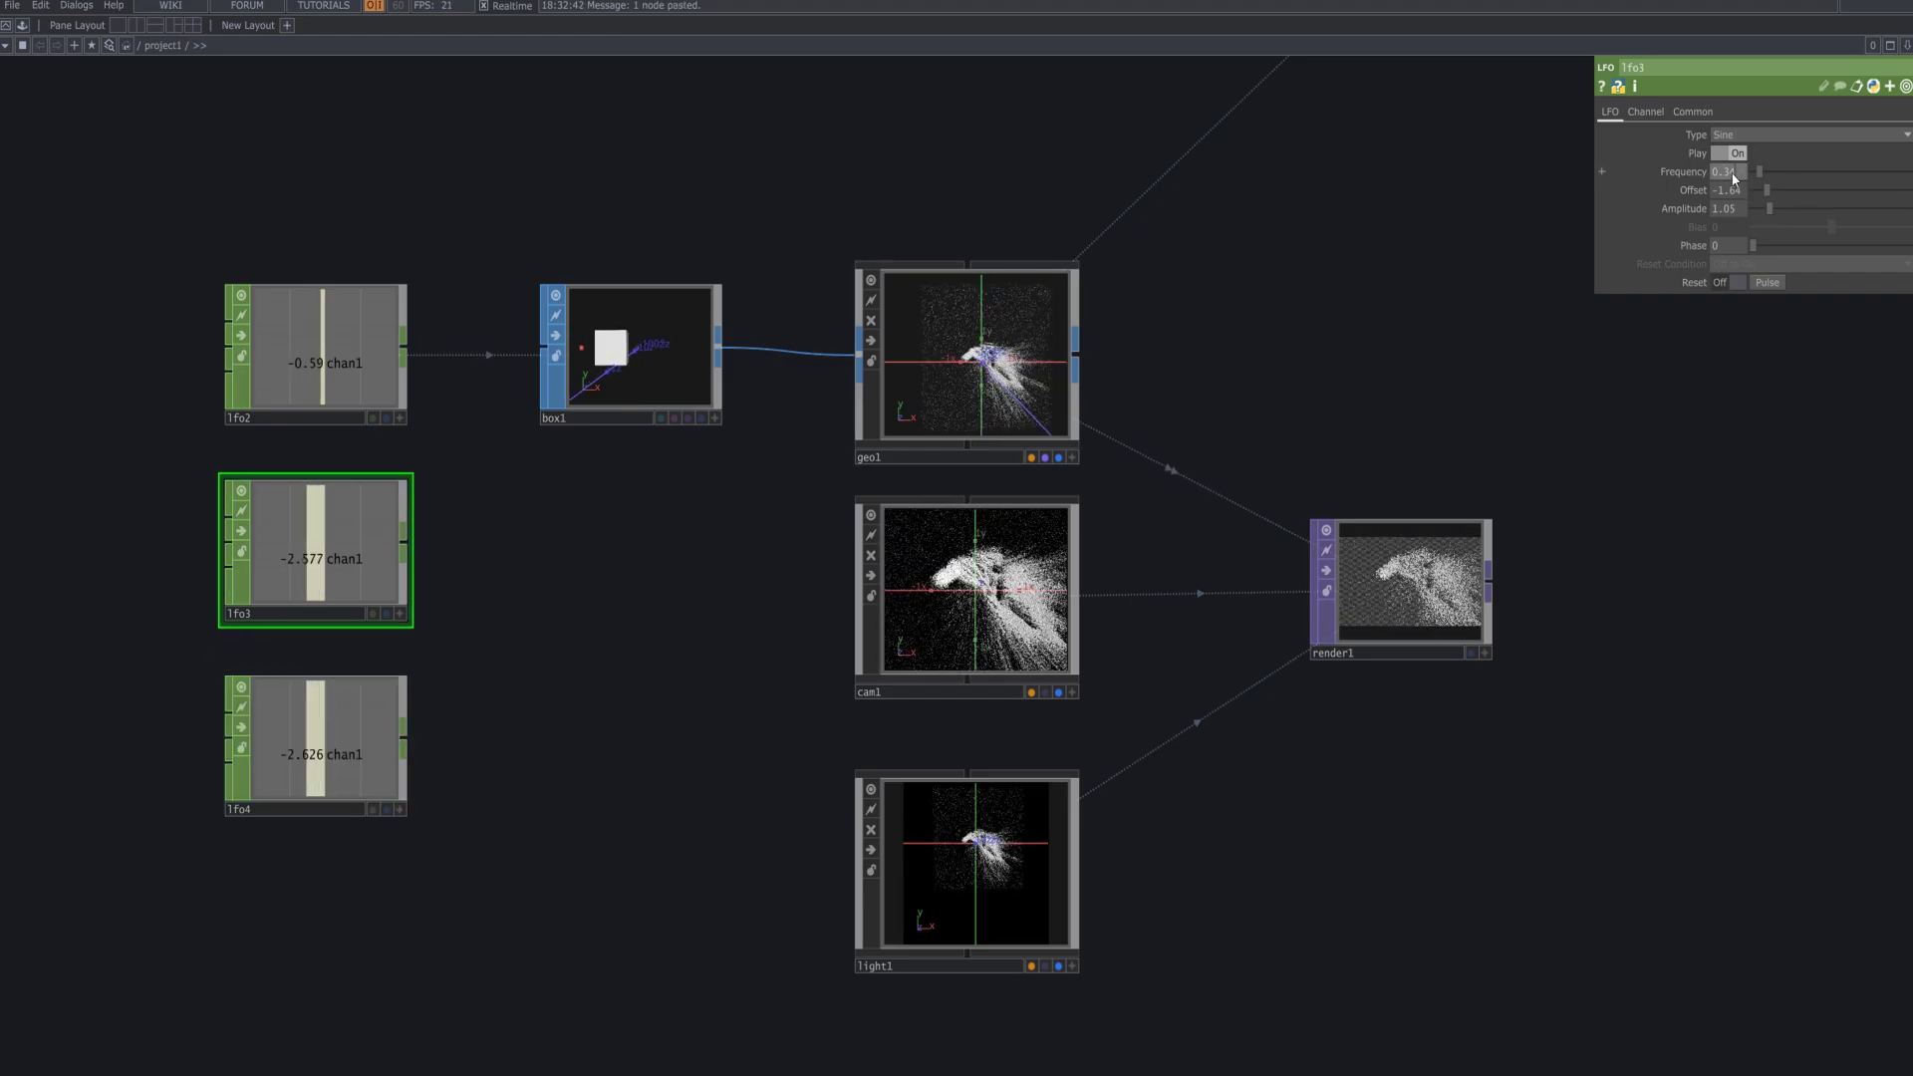
drag(1732, 175, 1724, 174)
text(1)
key(Return)
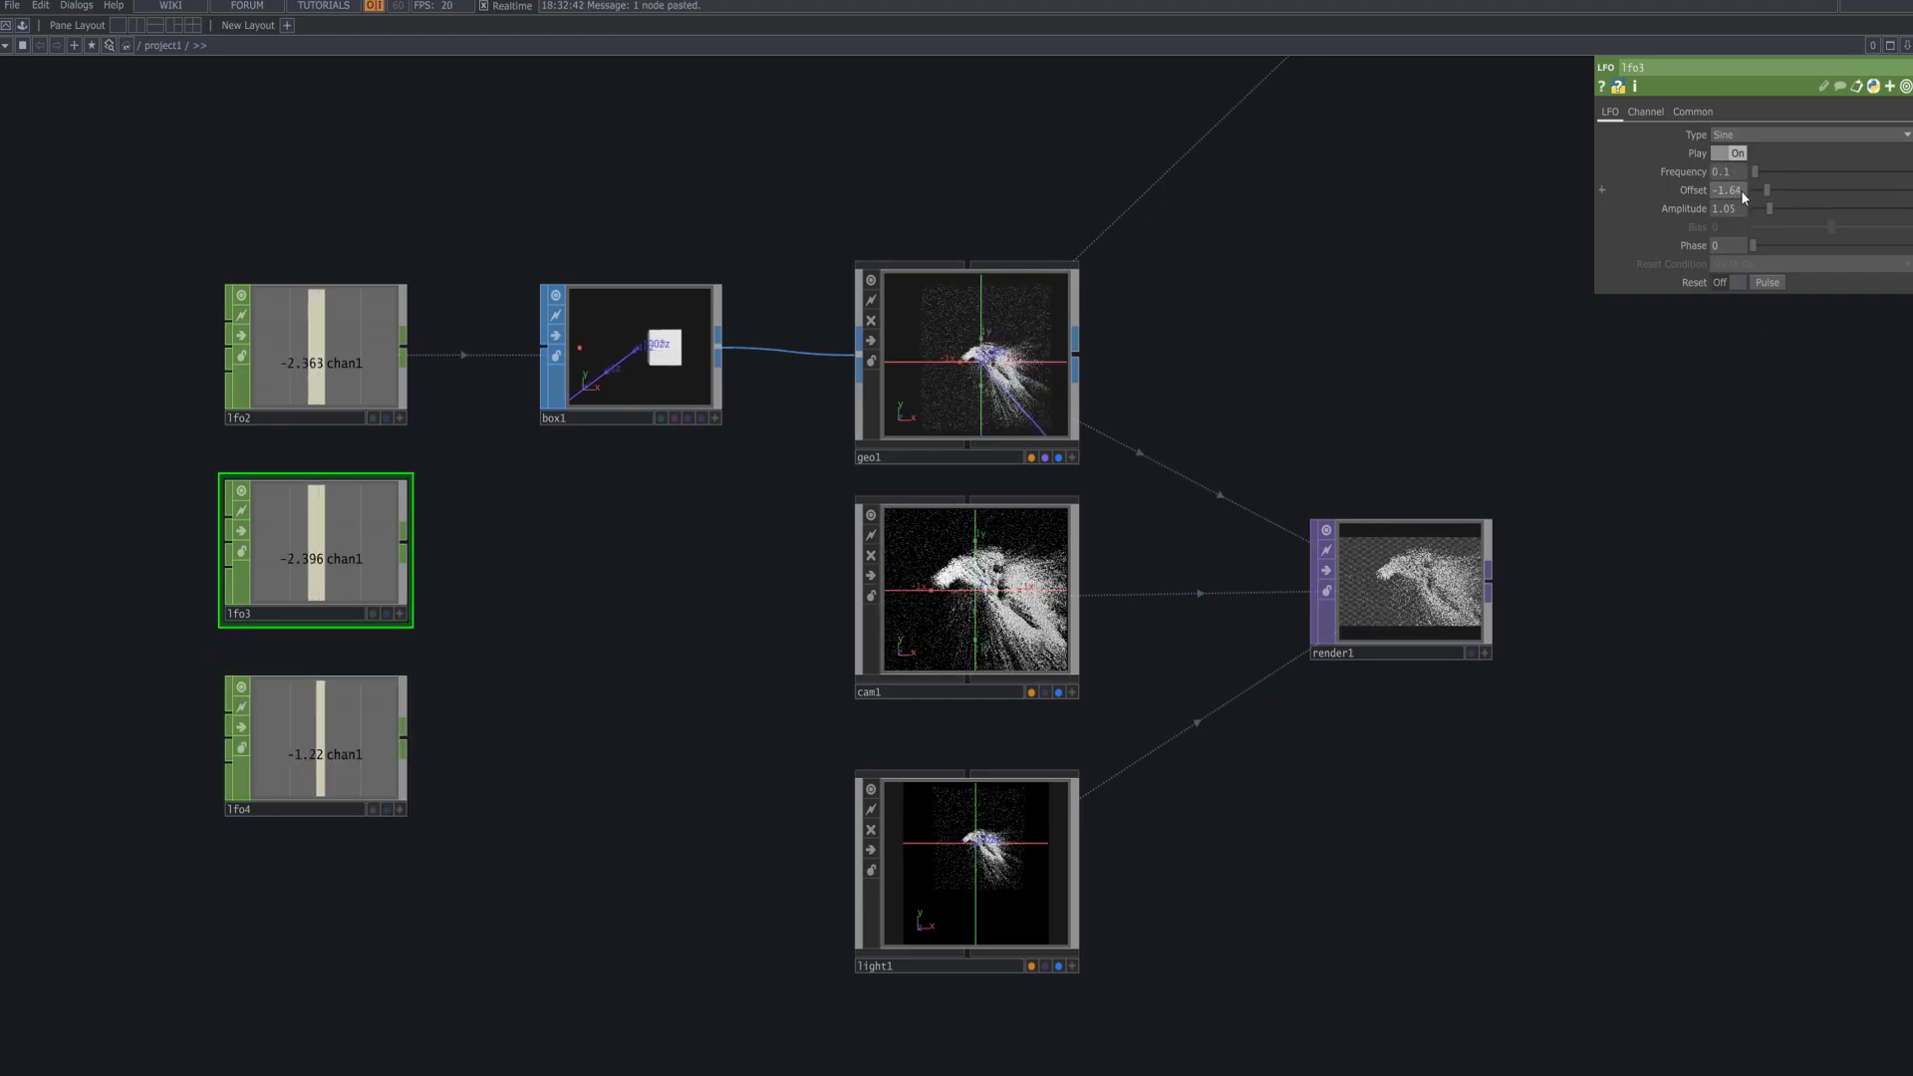
text(-1.3)
key(Return)
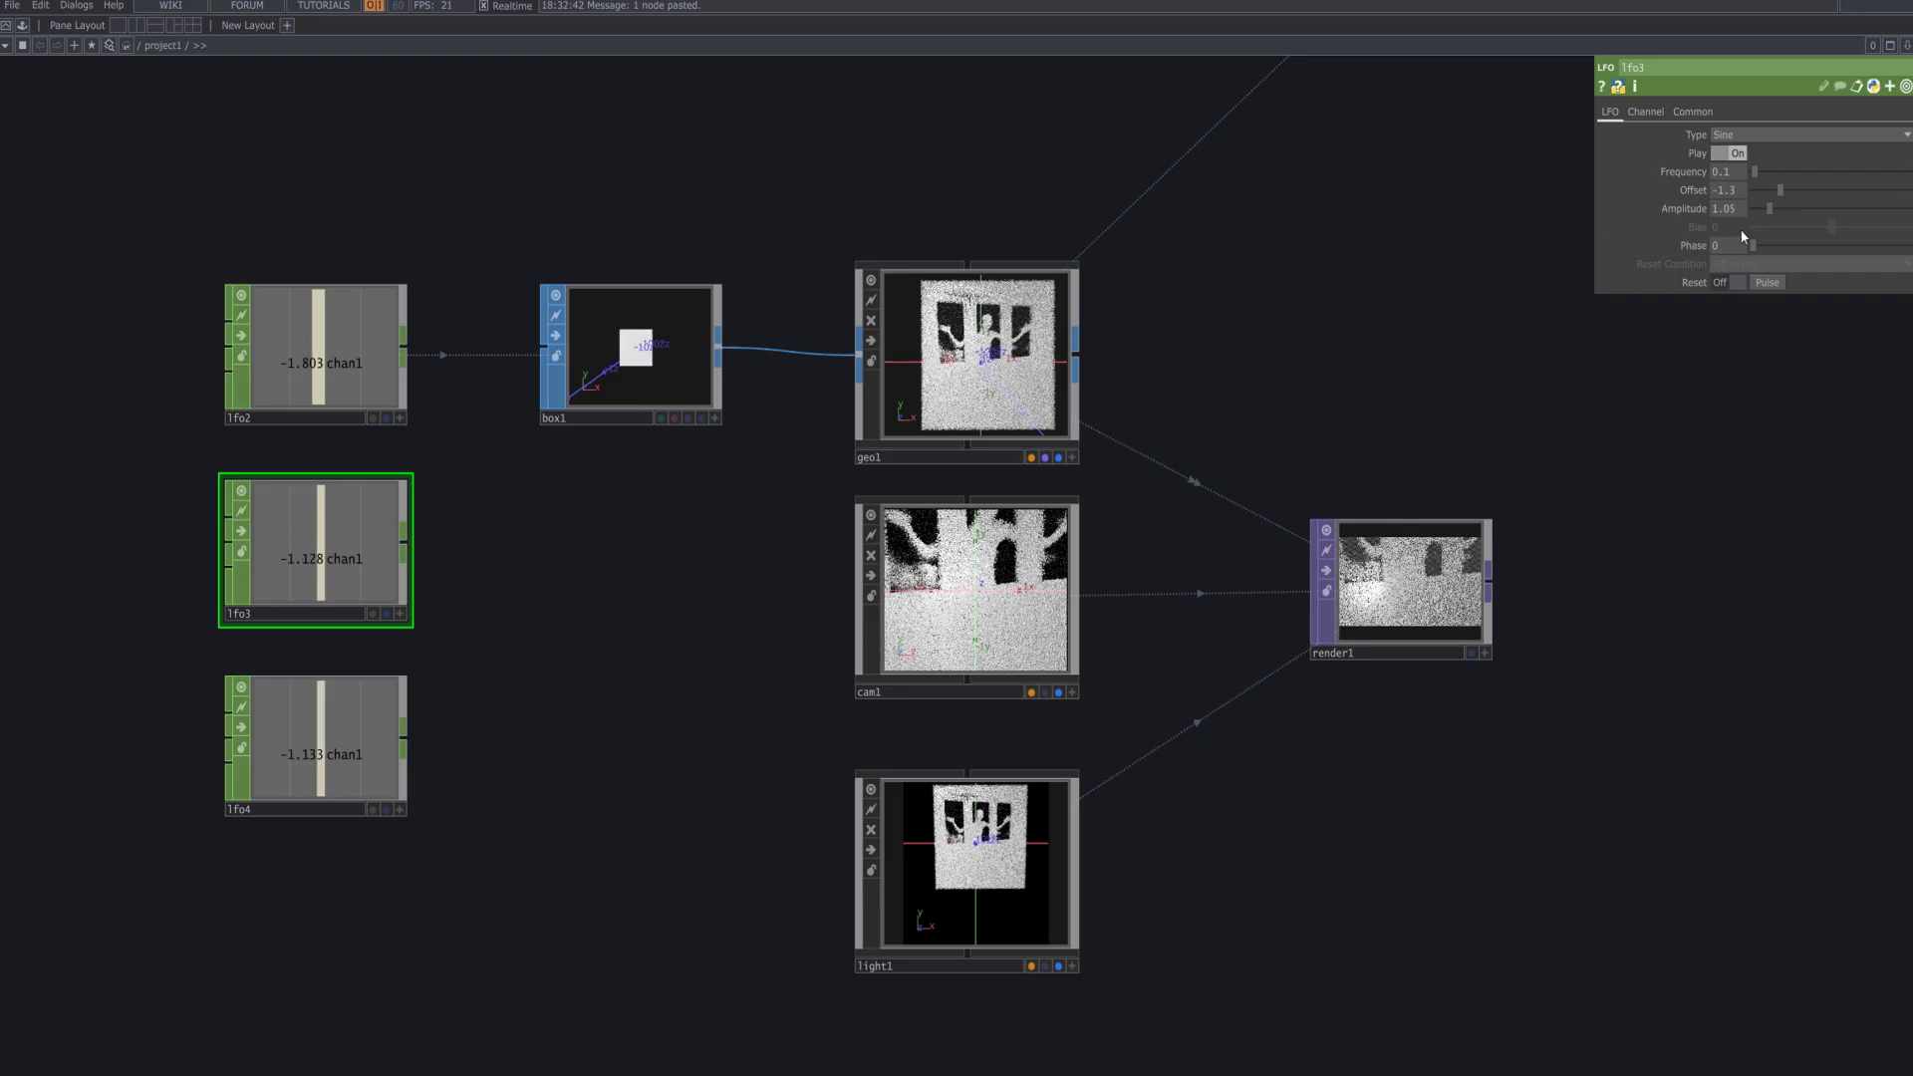
- Drive box1's Anchor V with the chan1 channel of lfo3
drag(380, 576, 1754, 329)
key(ctrl+z)
key(ctrl+z)
drag(405, 610, 1494, 332)
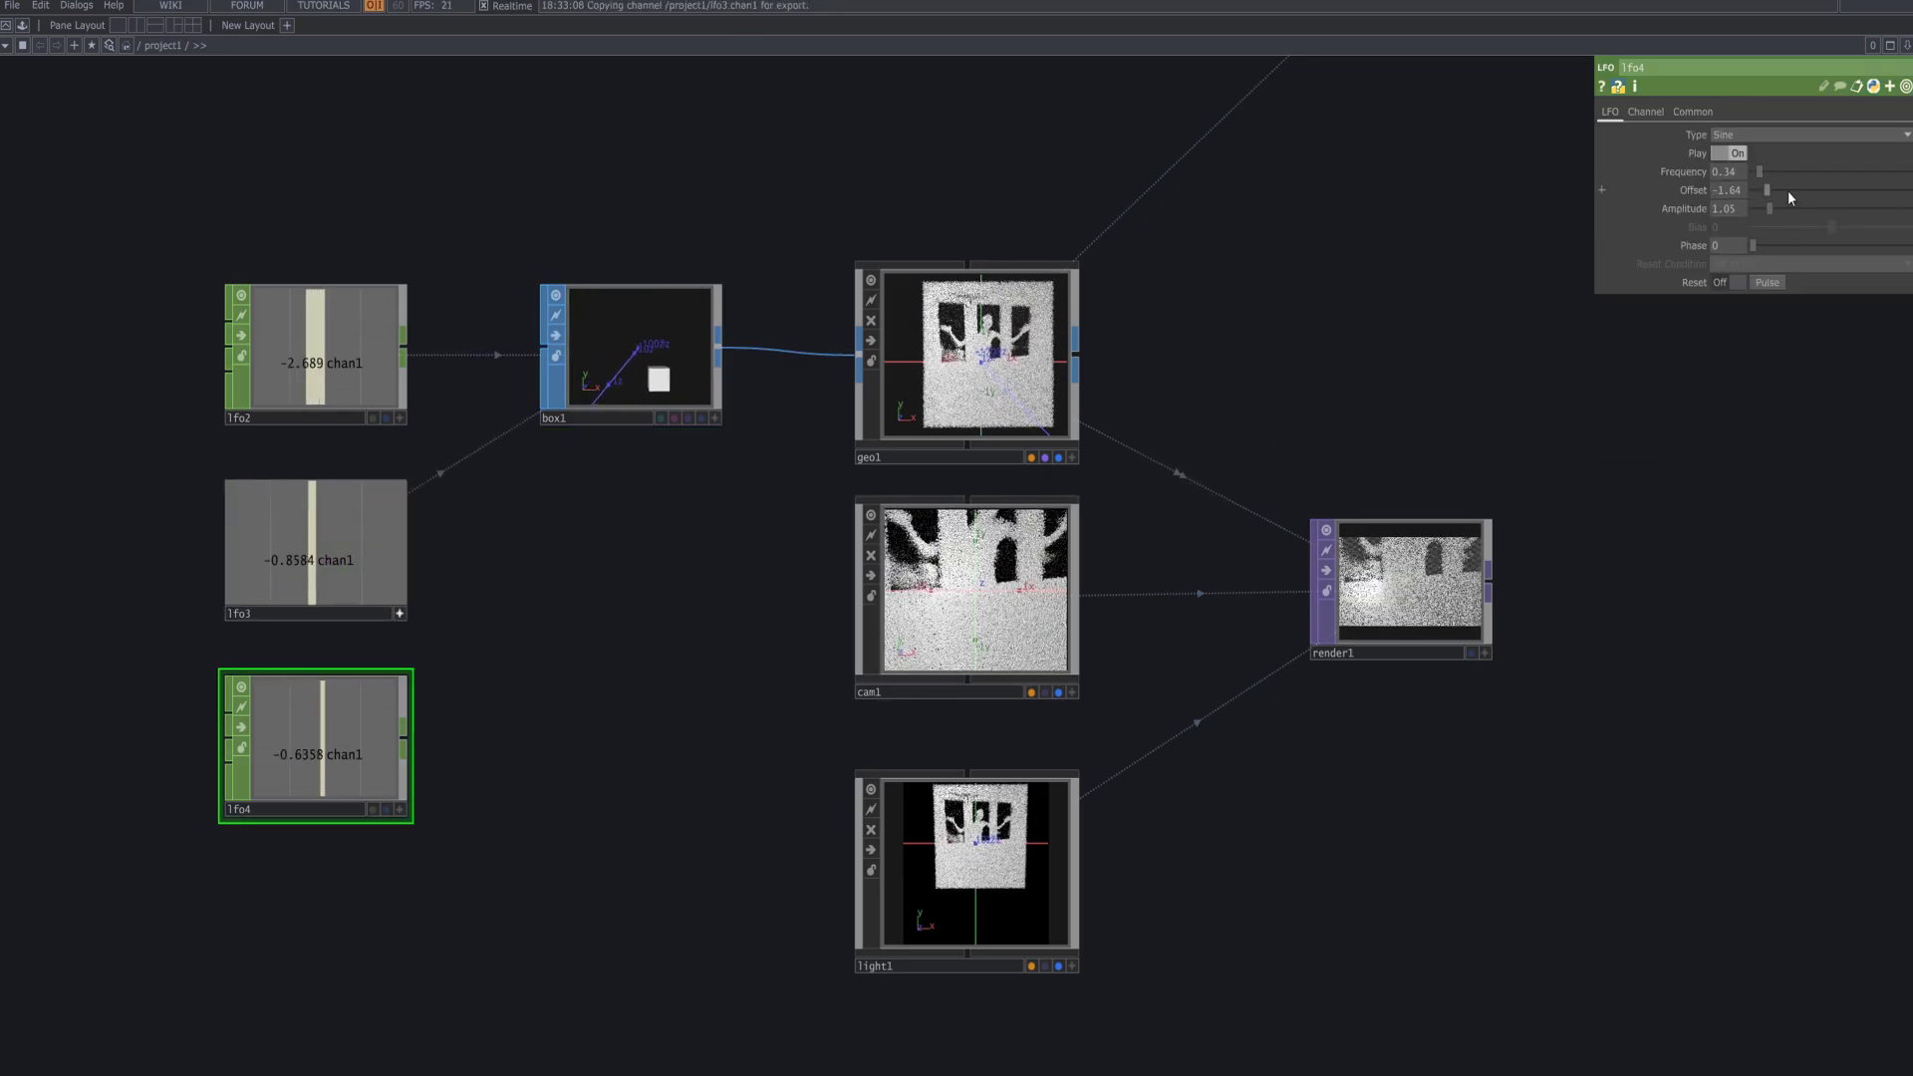
- Adjust lfo4's wave settings and drive box1's Anchor W with its chan1 channel as a CHOP reference
drag(1759, 173, 1794, 217)
click(399, 809)
drag(378, 782, 617, 386)
click(658, 383)
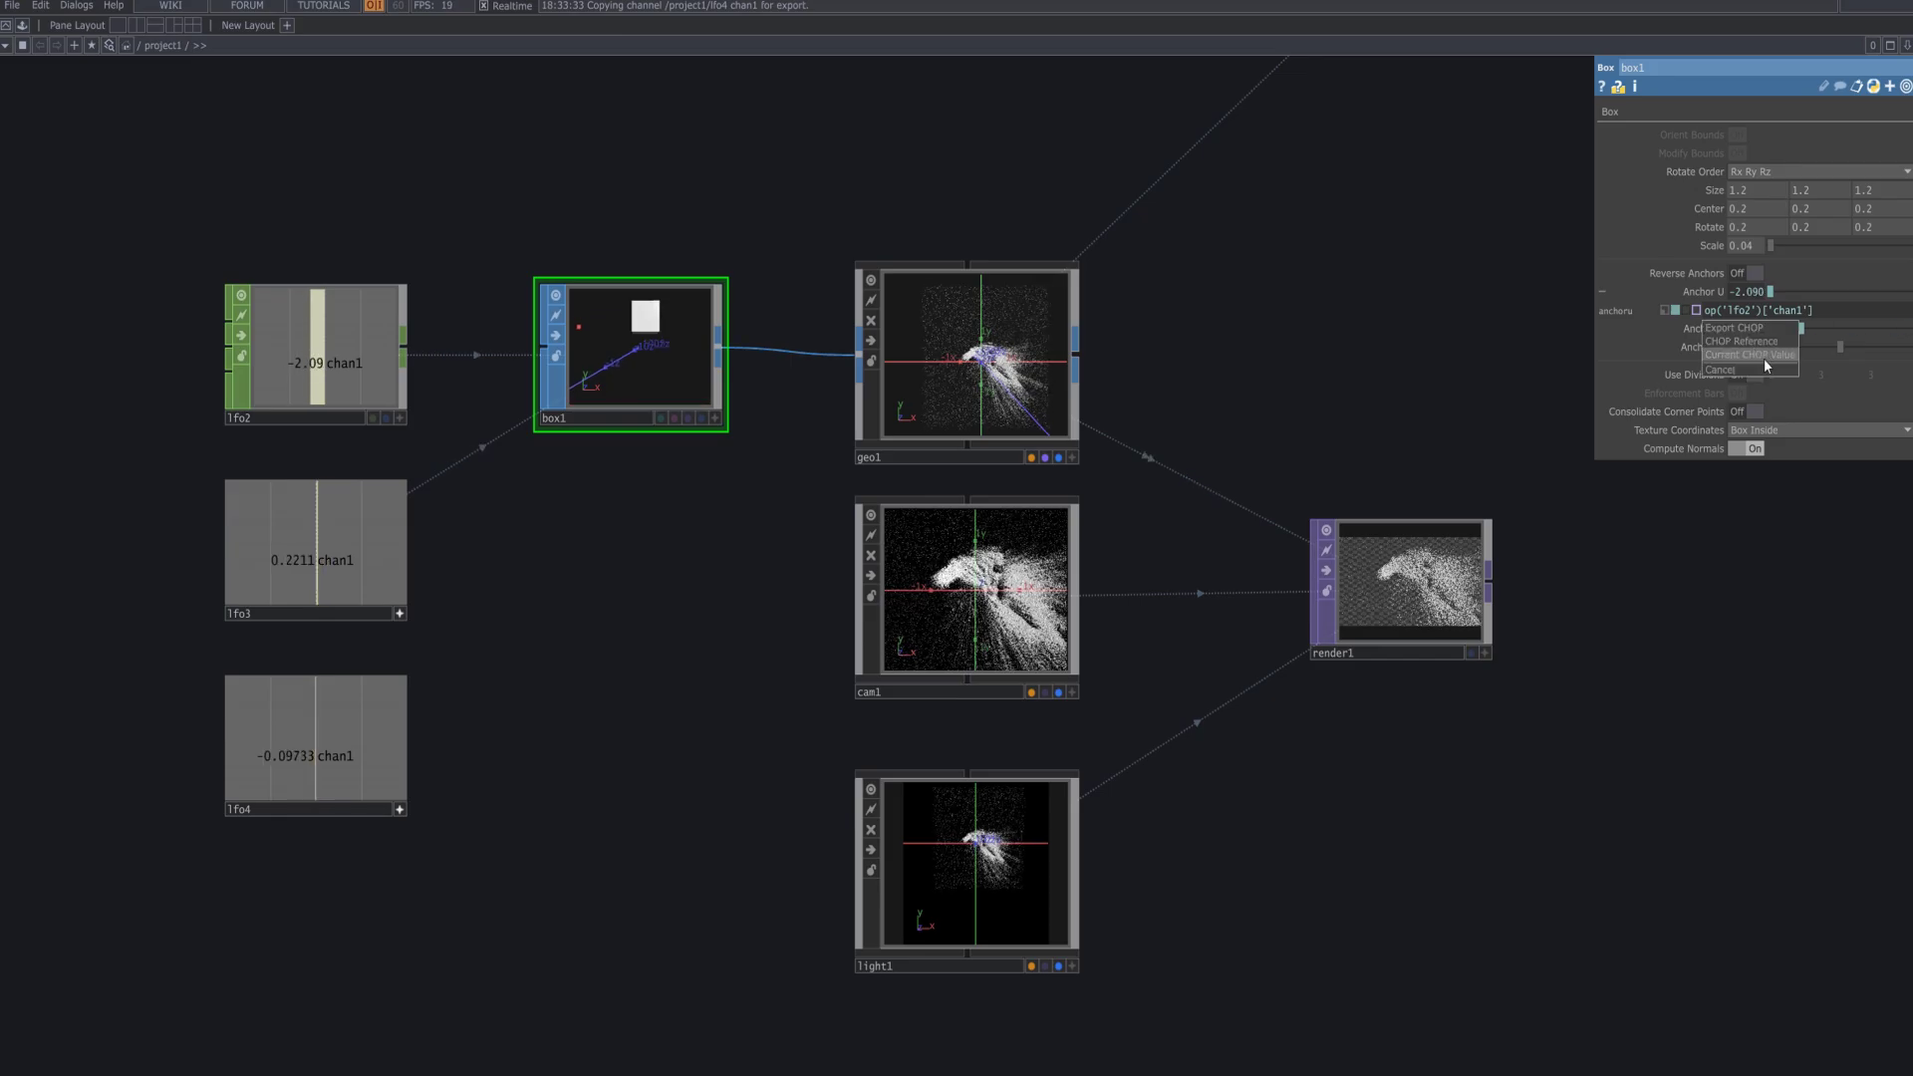
click(1701, 292)
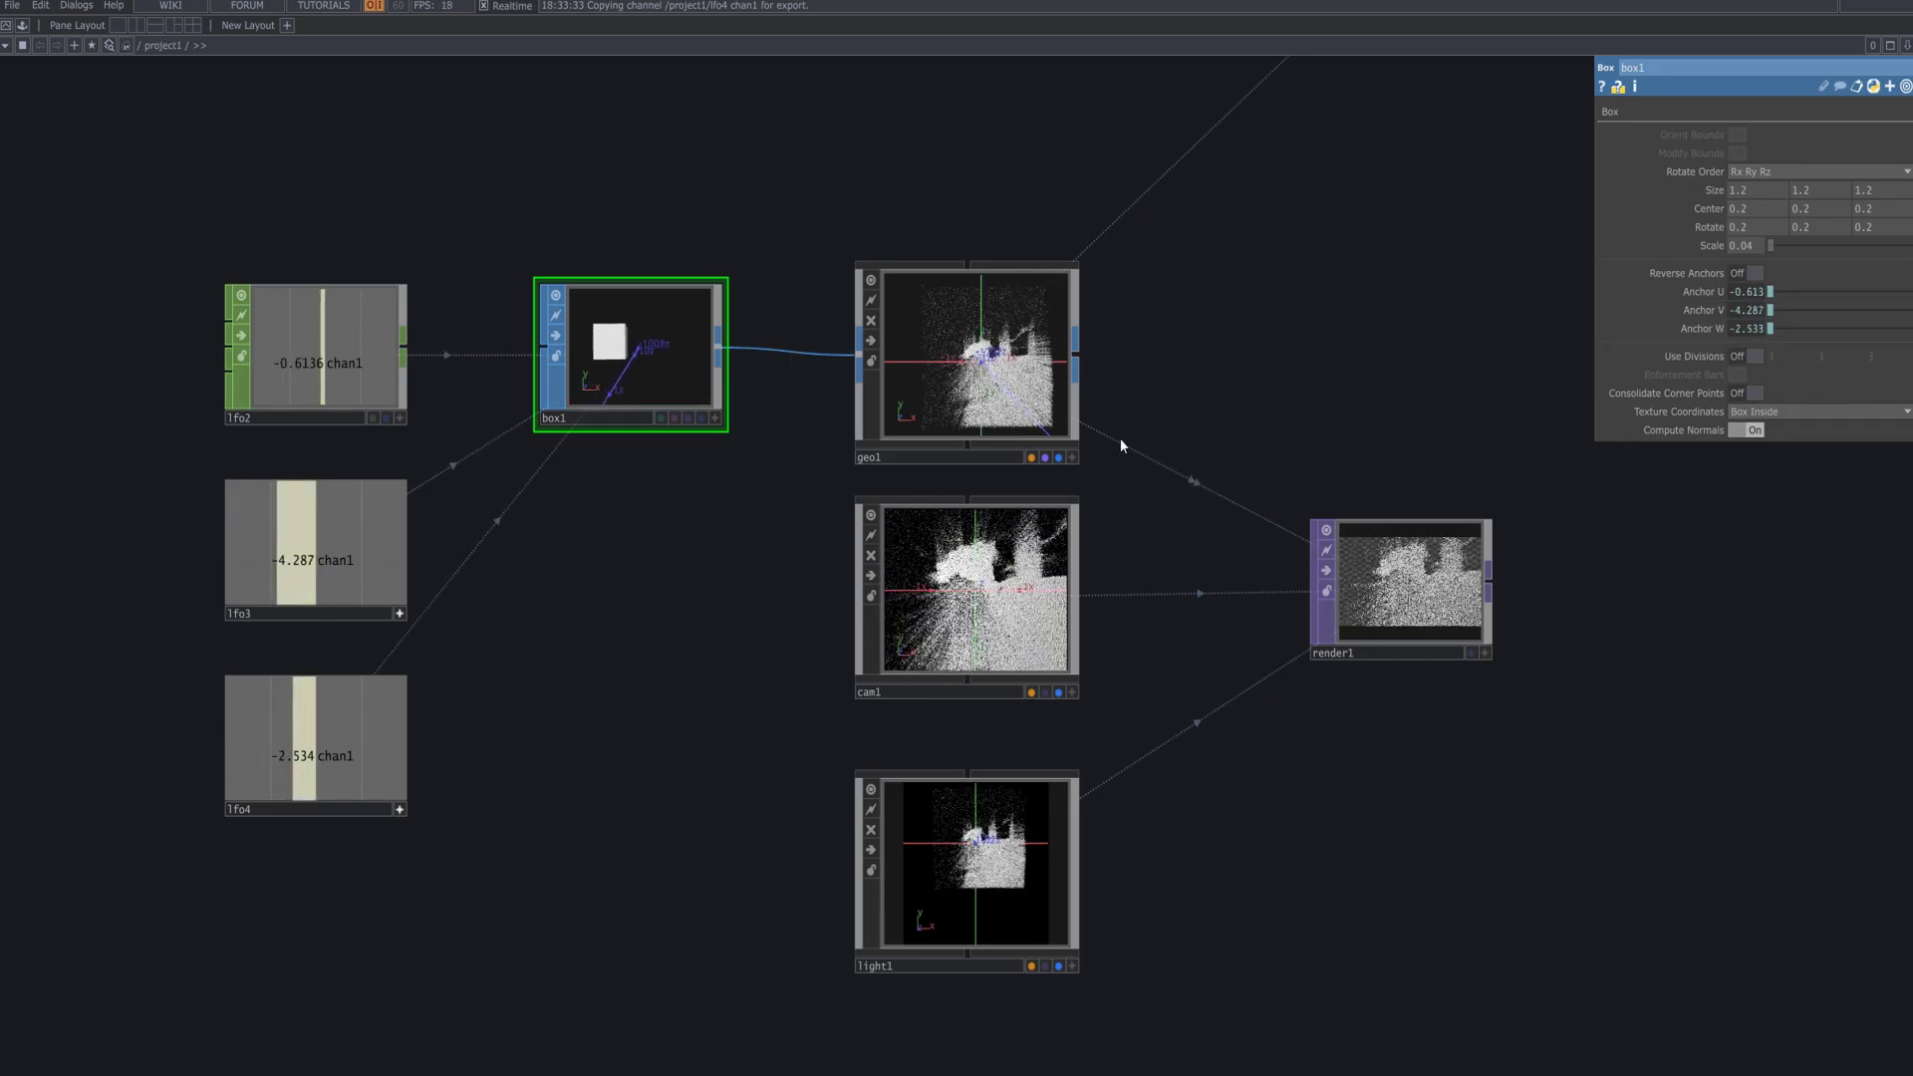
- Examine the animated particles in the geo1 and render1 viewers up close
scroll(751, 533, up, 5)
drag(751, 533, 1072, 835)
scroll(1024, 731, up, 4)
drag(1024, 730, 1307, 964)
scroll(1307, 964, down, 10)
scroll(1301, 955, down, 4)
scroll(1358, 636, up, 6)
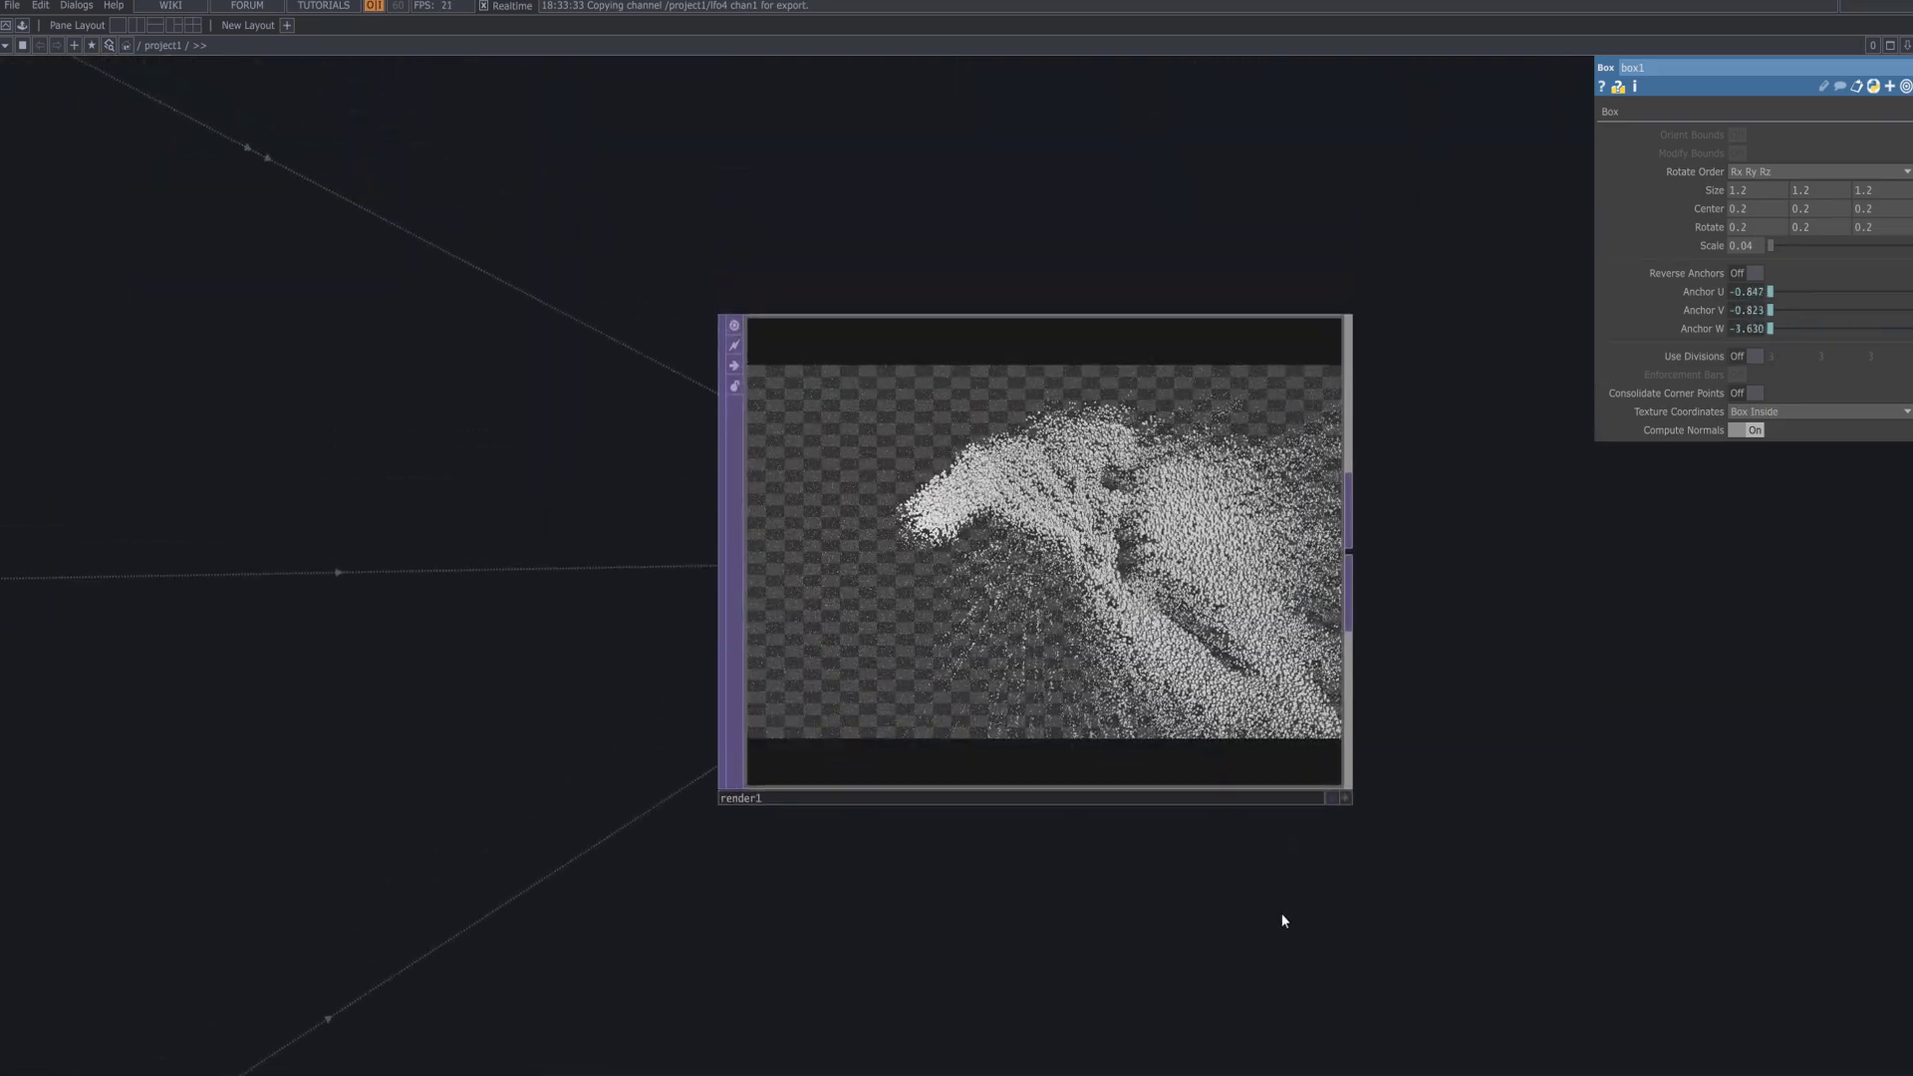
scroll(1283, 921, down, 8)
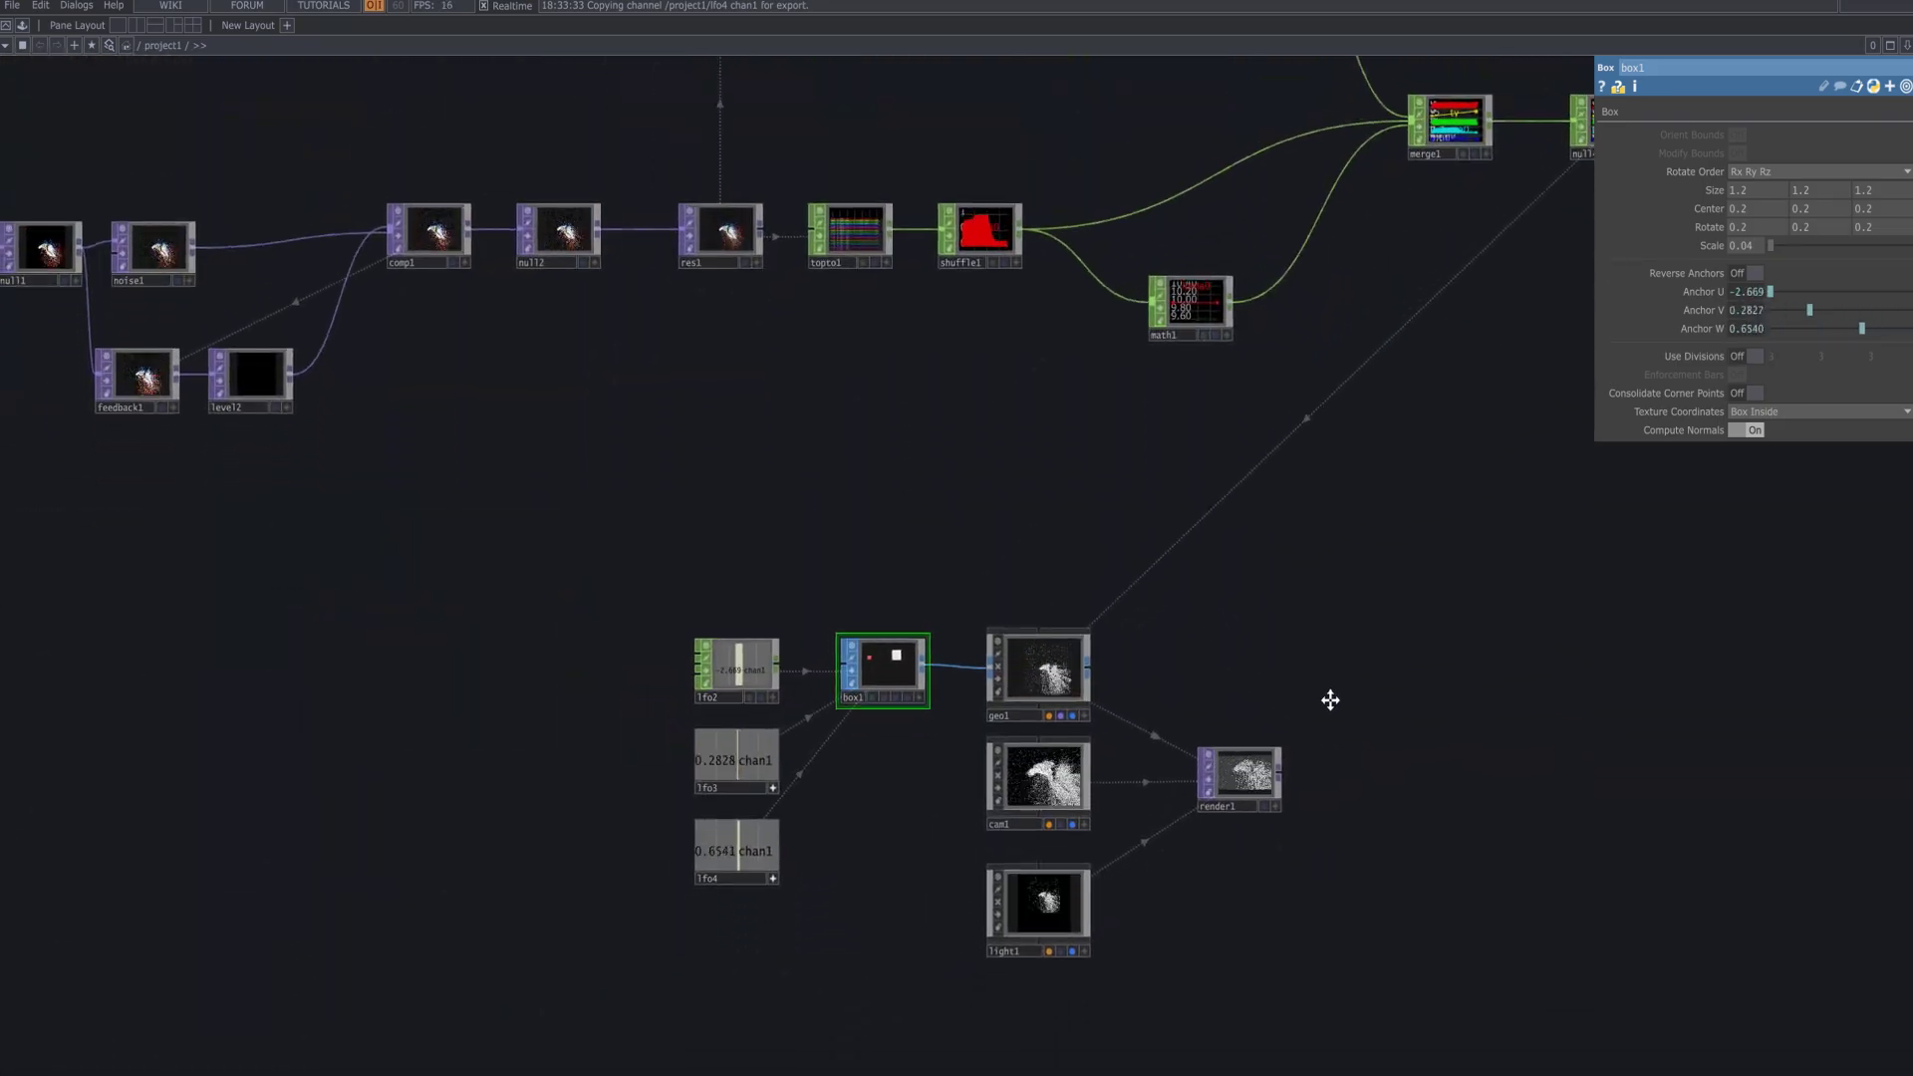
- Add a Constant material above geo1 and assign it to the geometry
drag(714, 492, 384, 391)
scroll(385, 392, down, 2)
key(Tab)
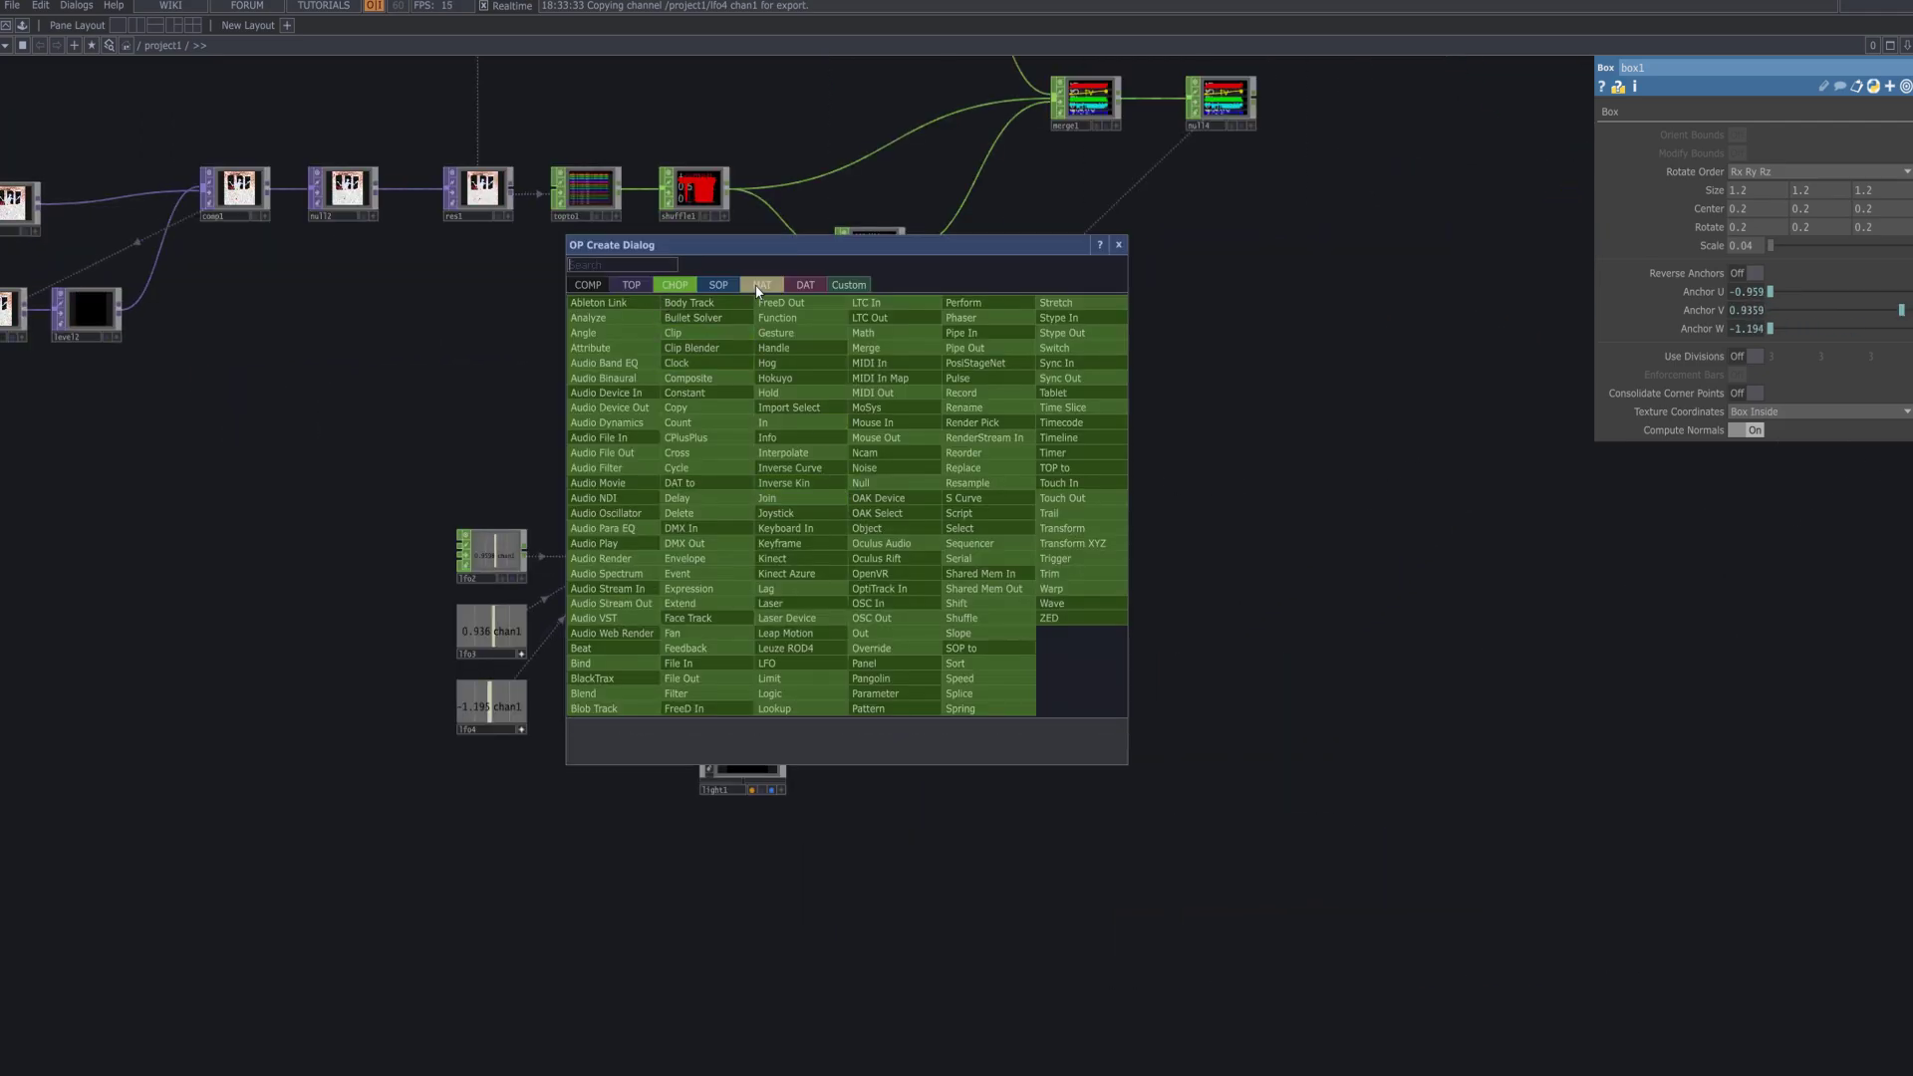
click(761, 285)
click(641, 303)
click(734, 480)
drag(755, 485, 761, 553)
click(771, 538)
scroll(785, 604, up, 8)
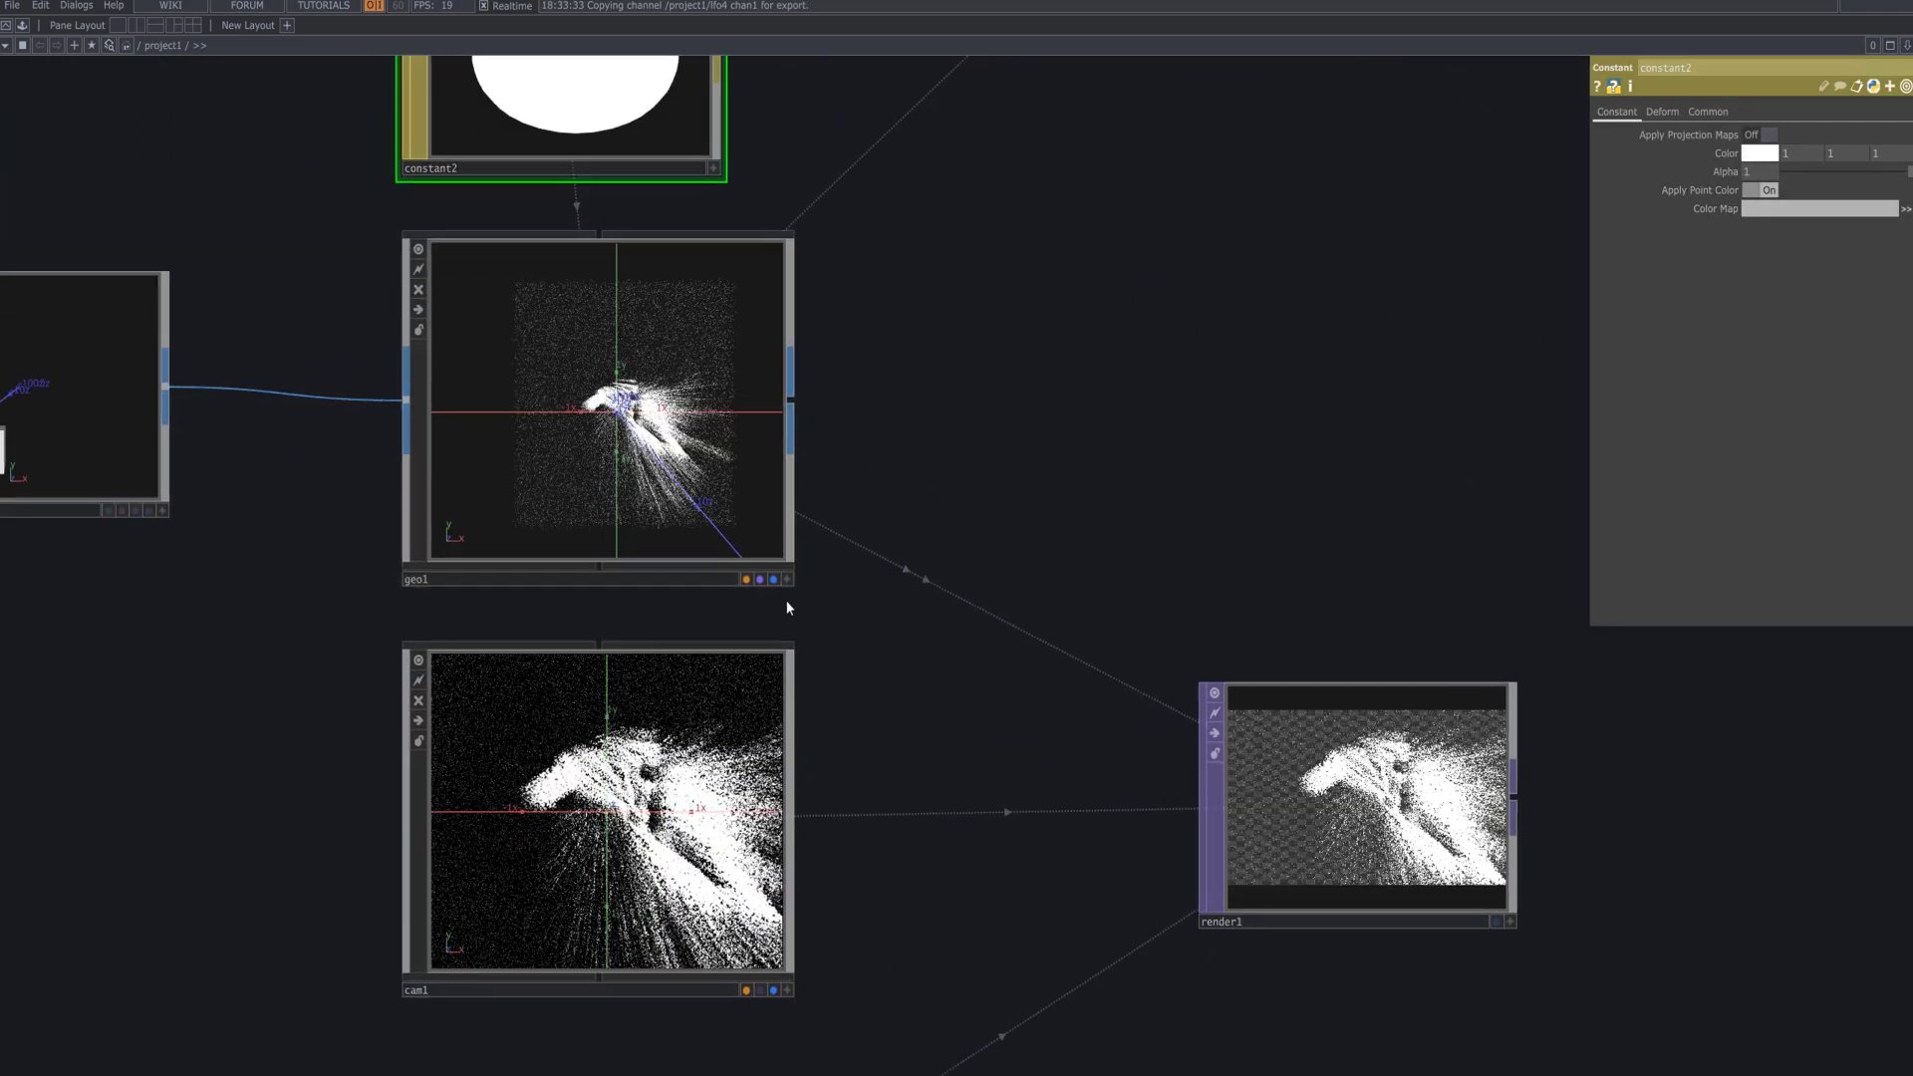
scroll(874, 564, down, 5)
- Add a Null TOP after render1 and connect it to the render output
click(1185, 698)
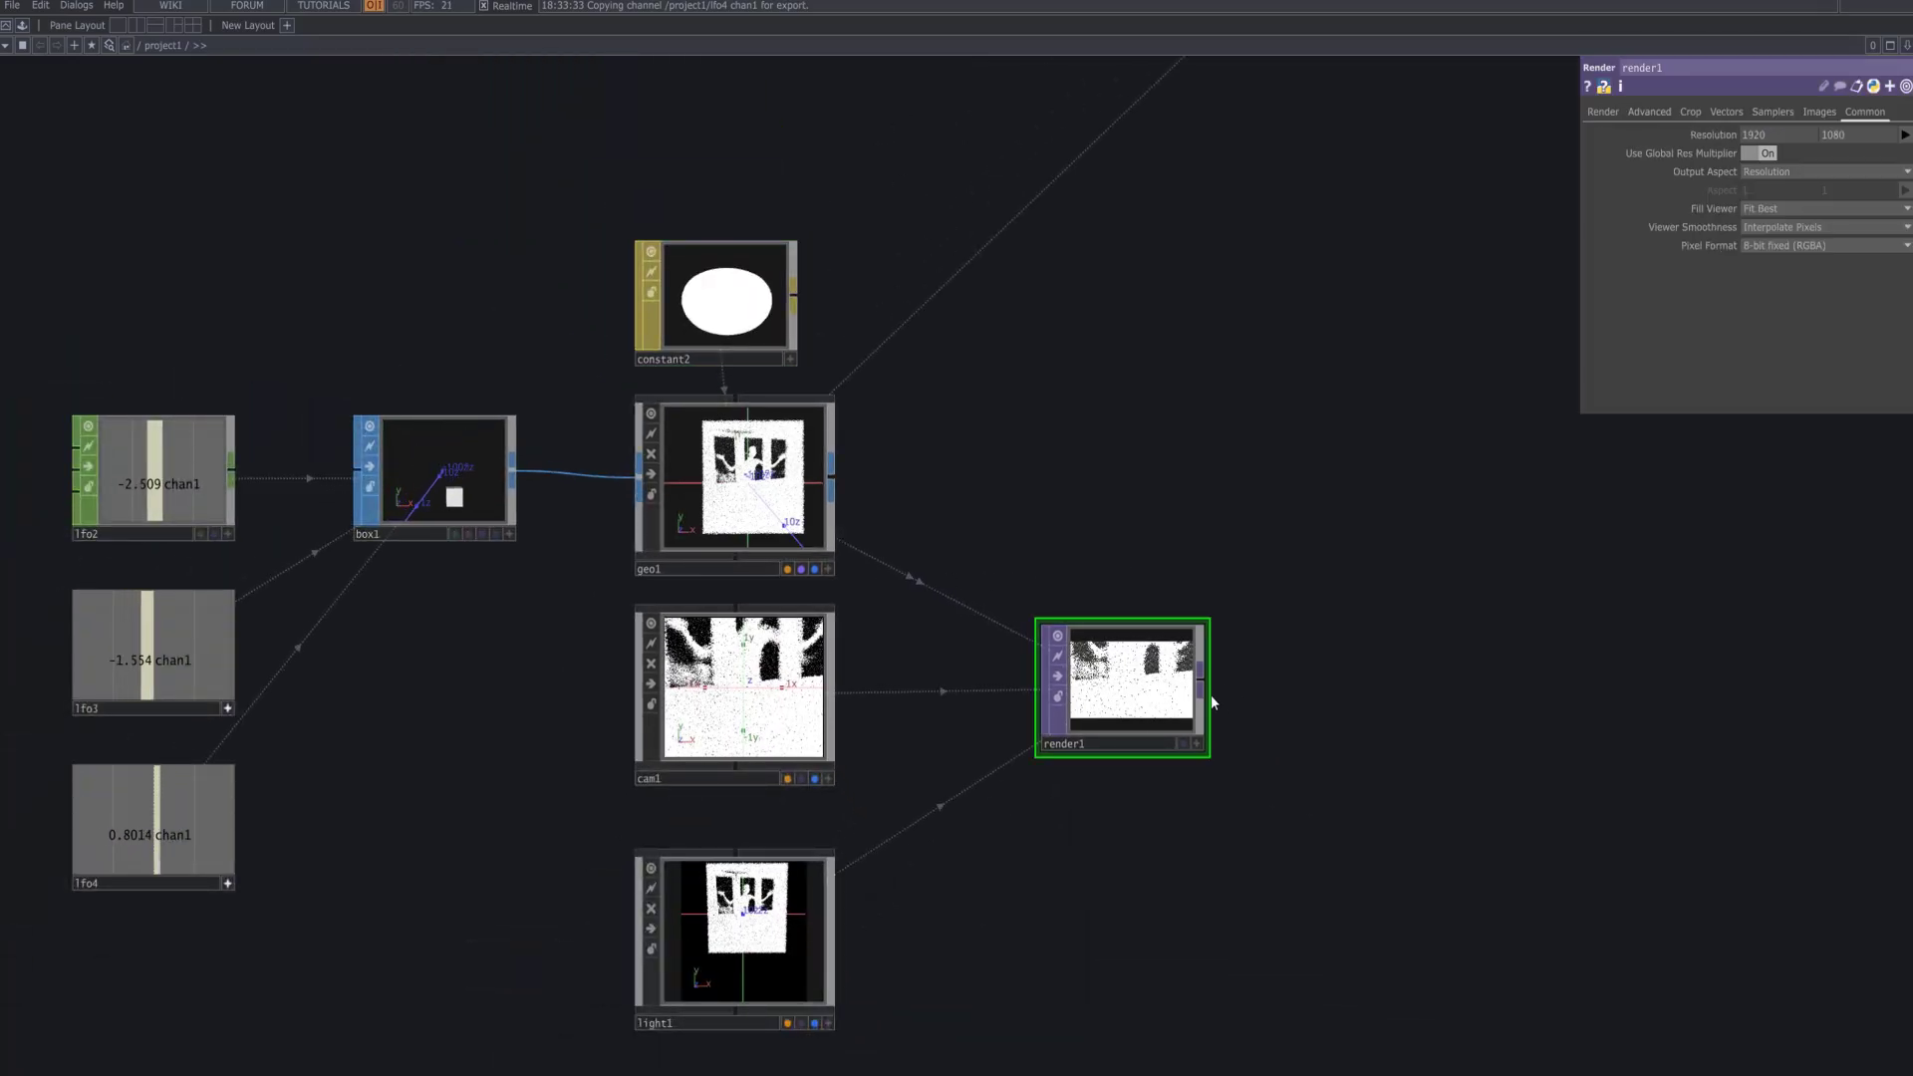
right_click(1205, 680)
text(nu)
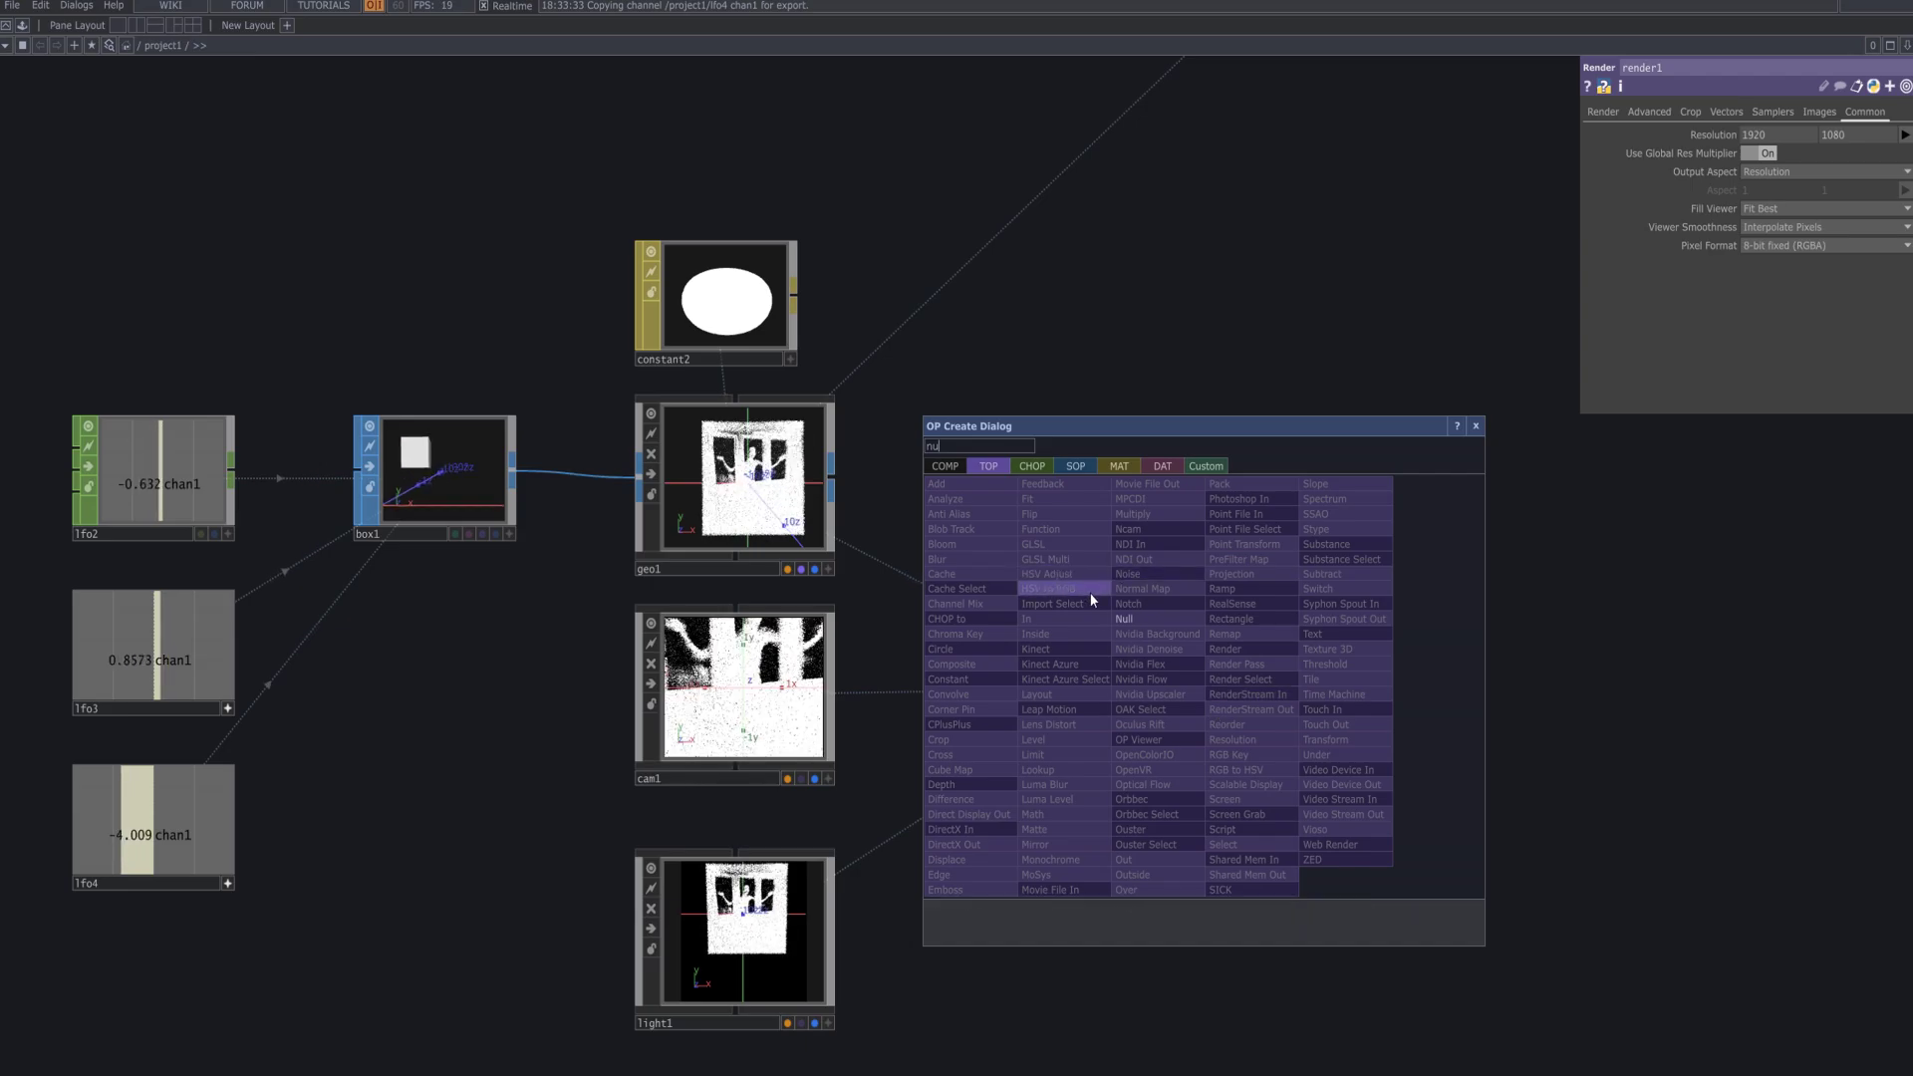
click(1124, 618)
click(1341, 679)
drag(1530, 712, 1379, 493)
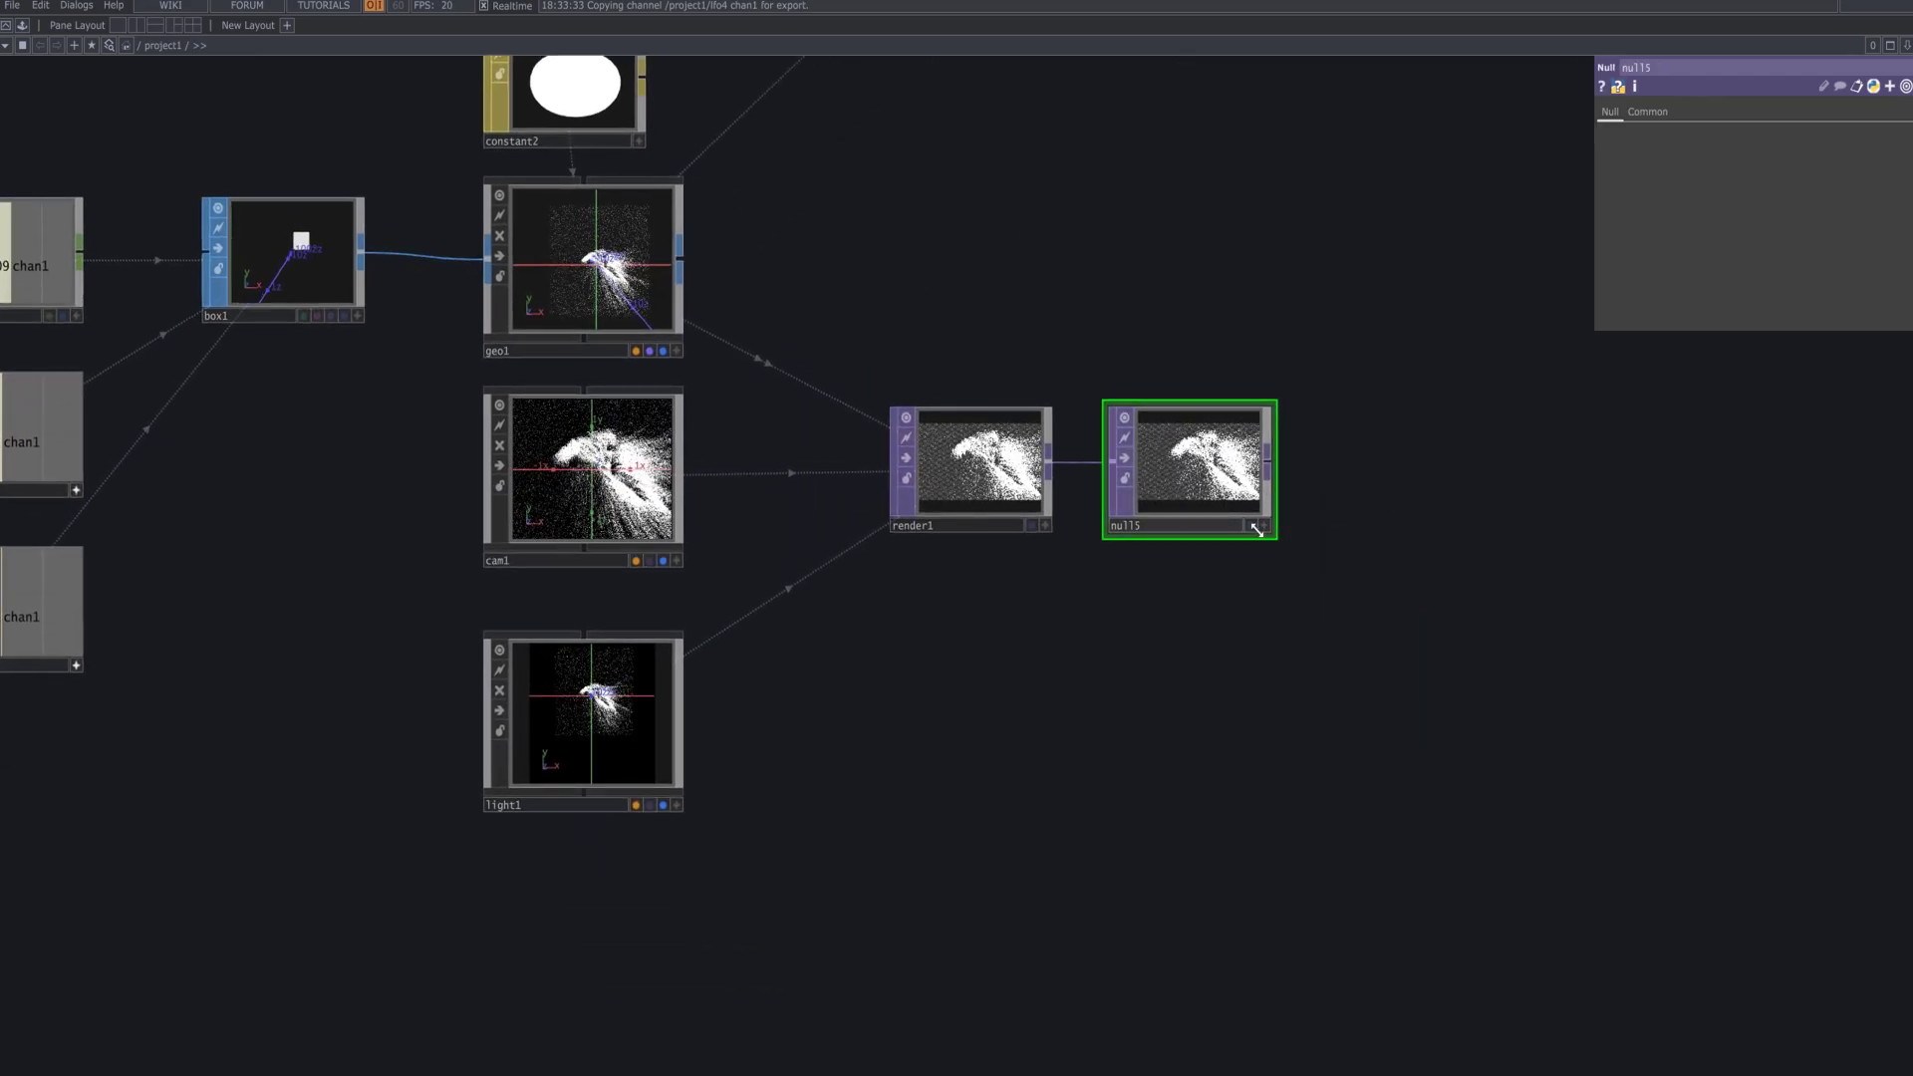
scroll(1249, 466, up, 5)
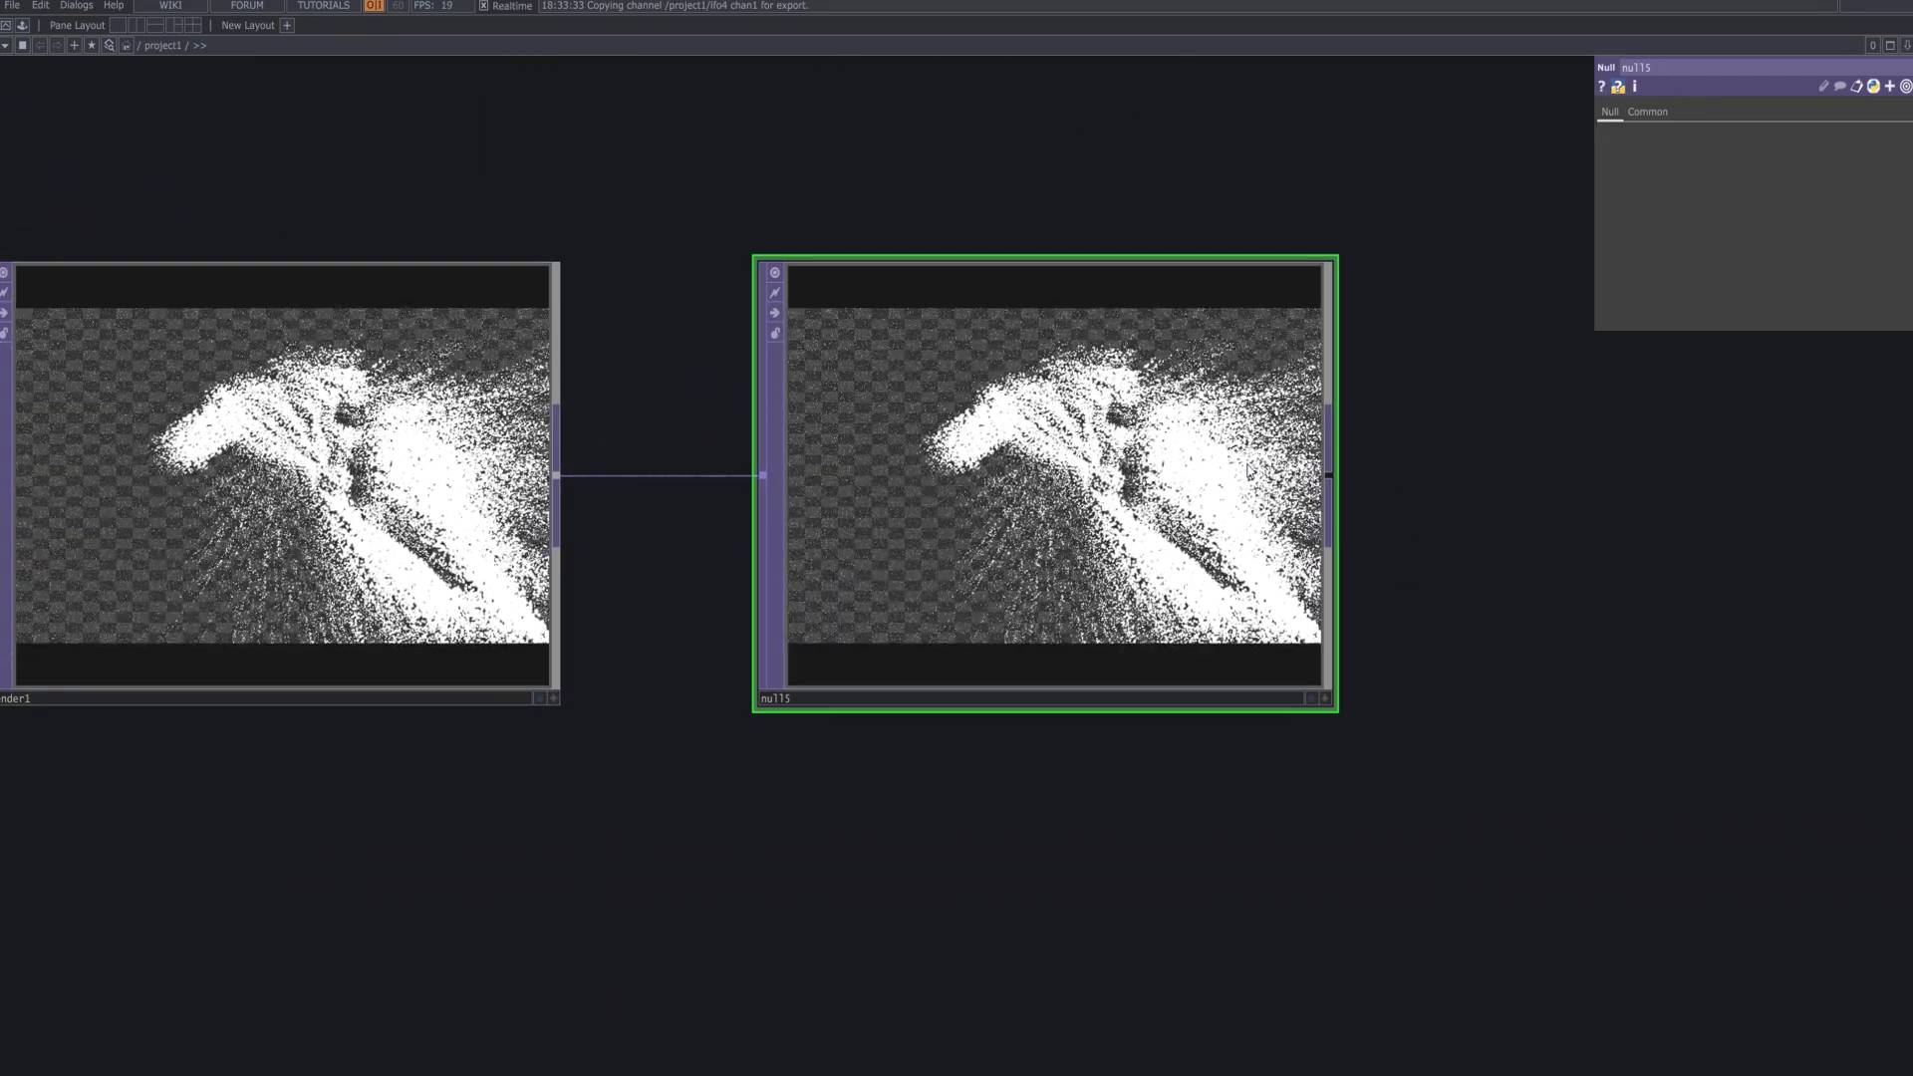
scroll(1287, 466, down, 5)
- Add an Over TOP fed by null5 and place a Constant TOP below null5
key(Tab)
text(o)
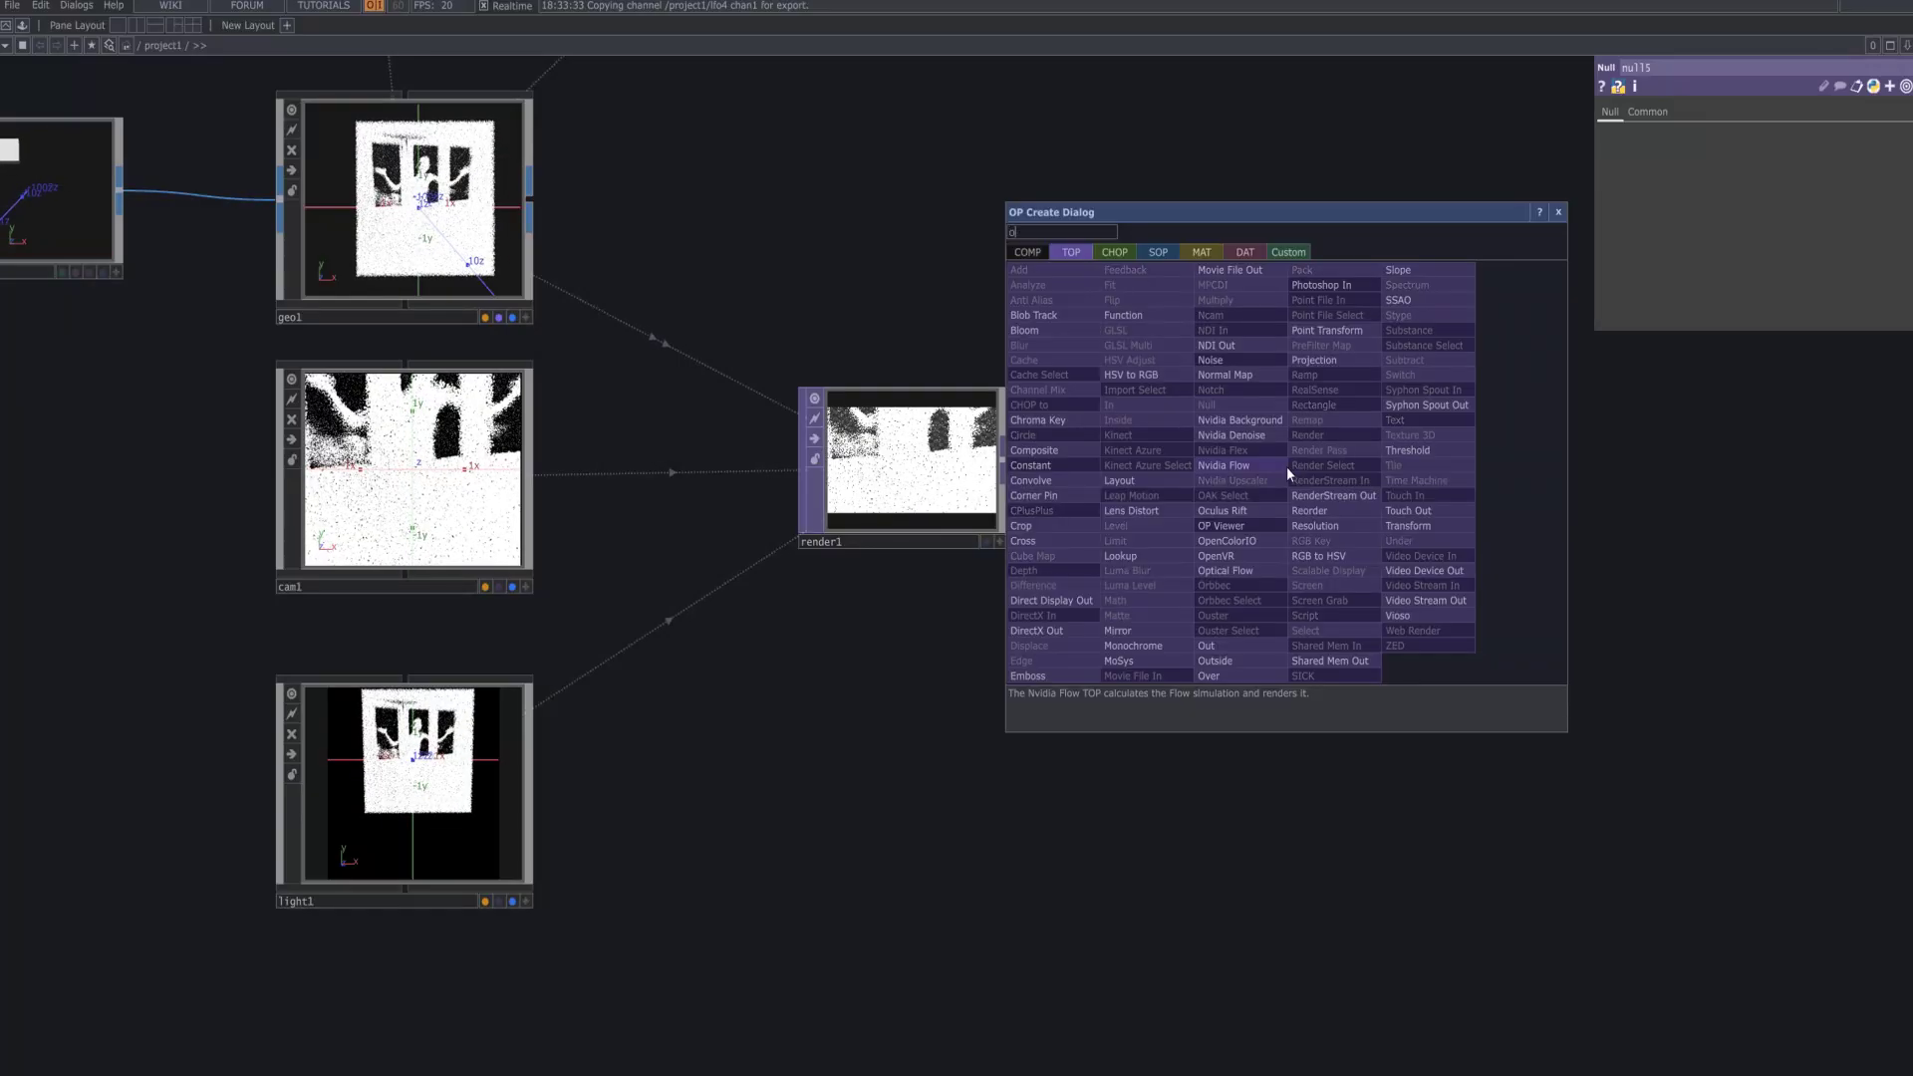
click(1228, 675)
click(1547, 587)
key(Tab)
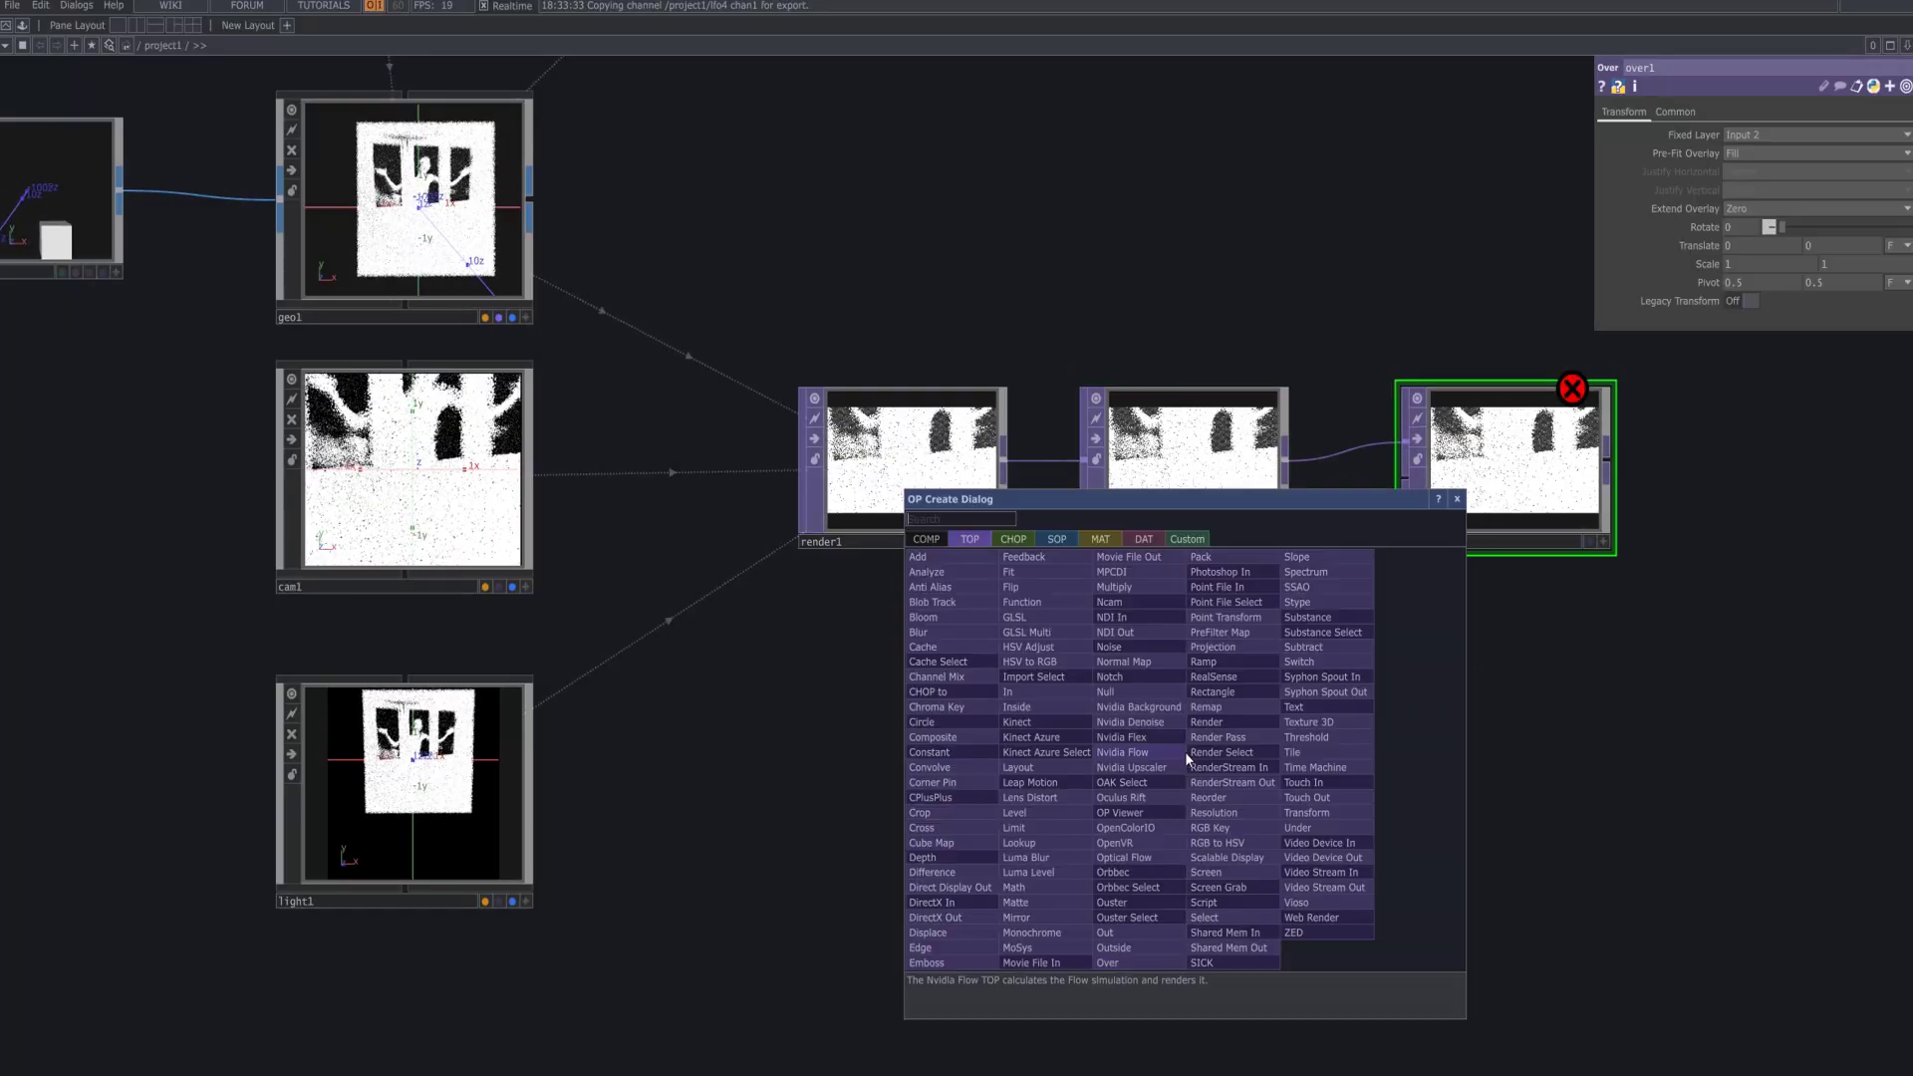
click(936, 753)
click(1272, 713)
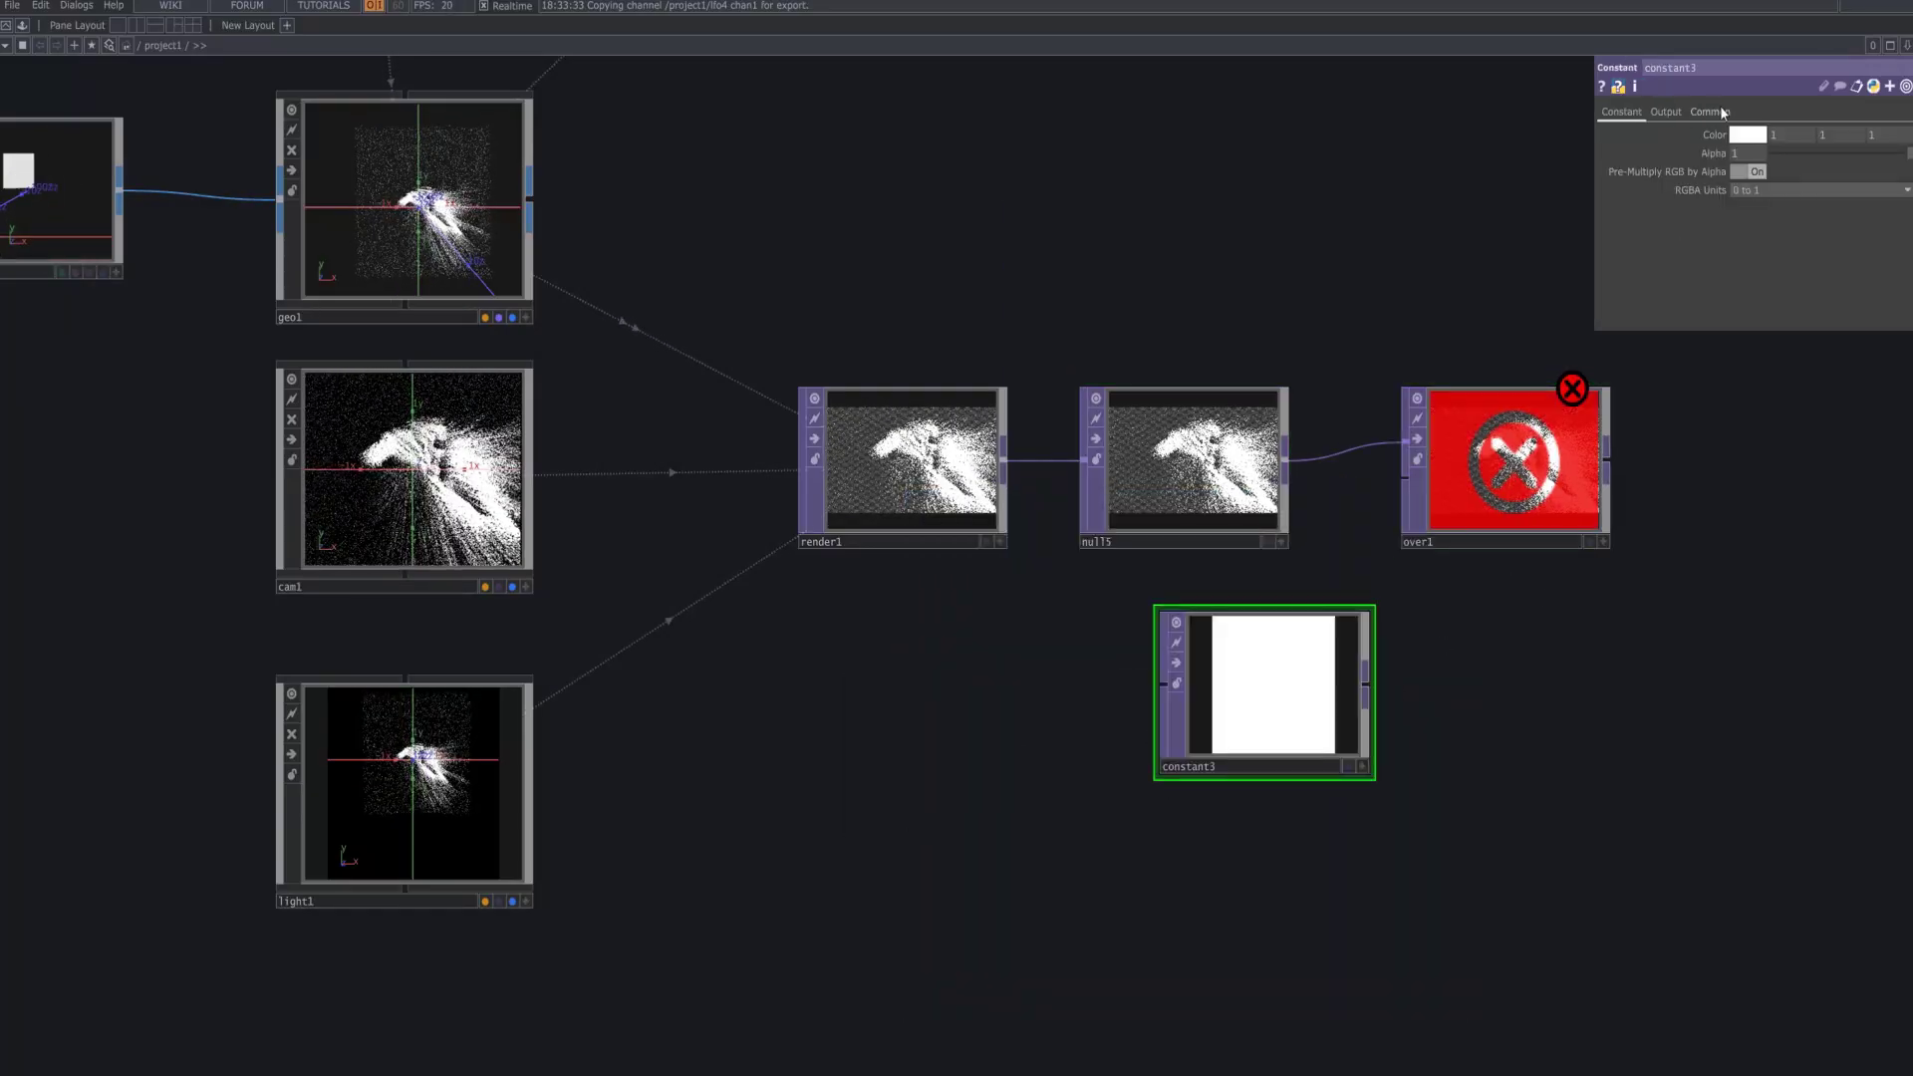
- Choose a preset resolution for constant3 and connect it to over1's second input
click(1711, 112)
click(1904, 154)
click(1893, 255)
drag(1285, 728, 1405, 479)
- Set constant3's color to black so it serves as the background of over1
click(1622, 112)
click(1743, 134)
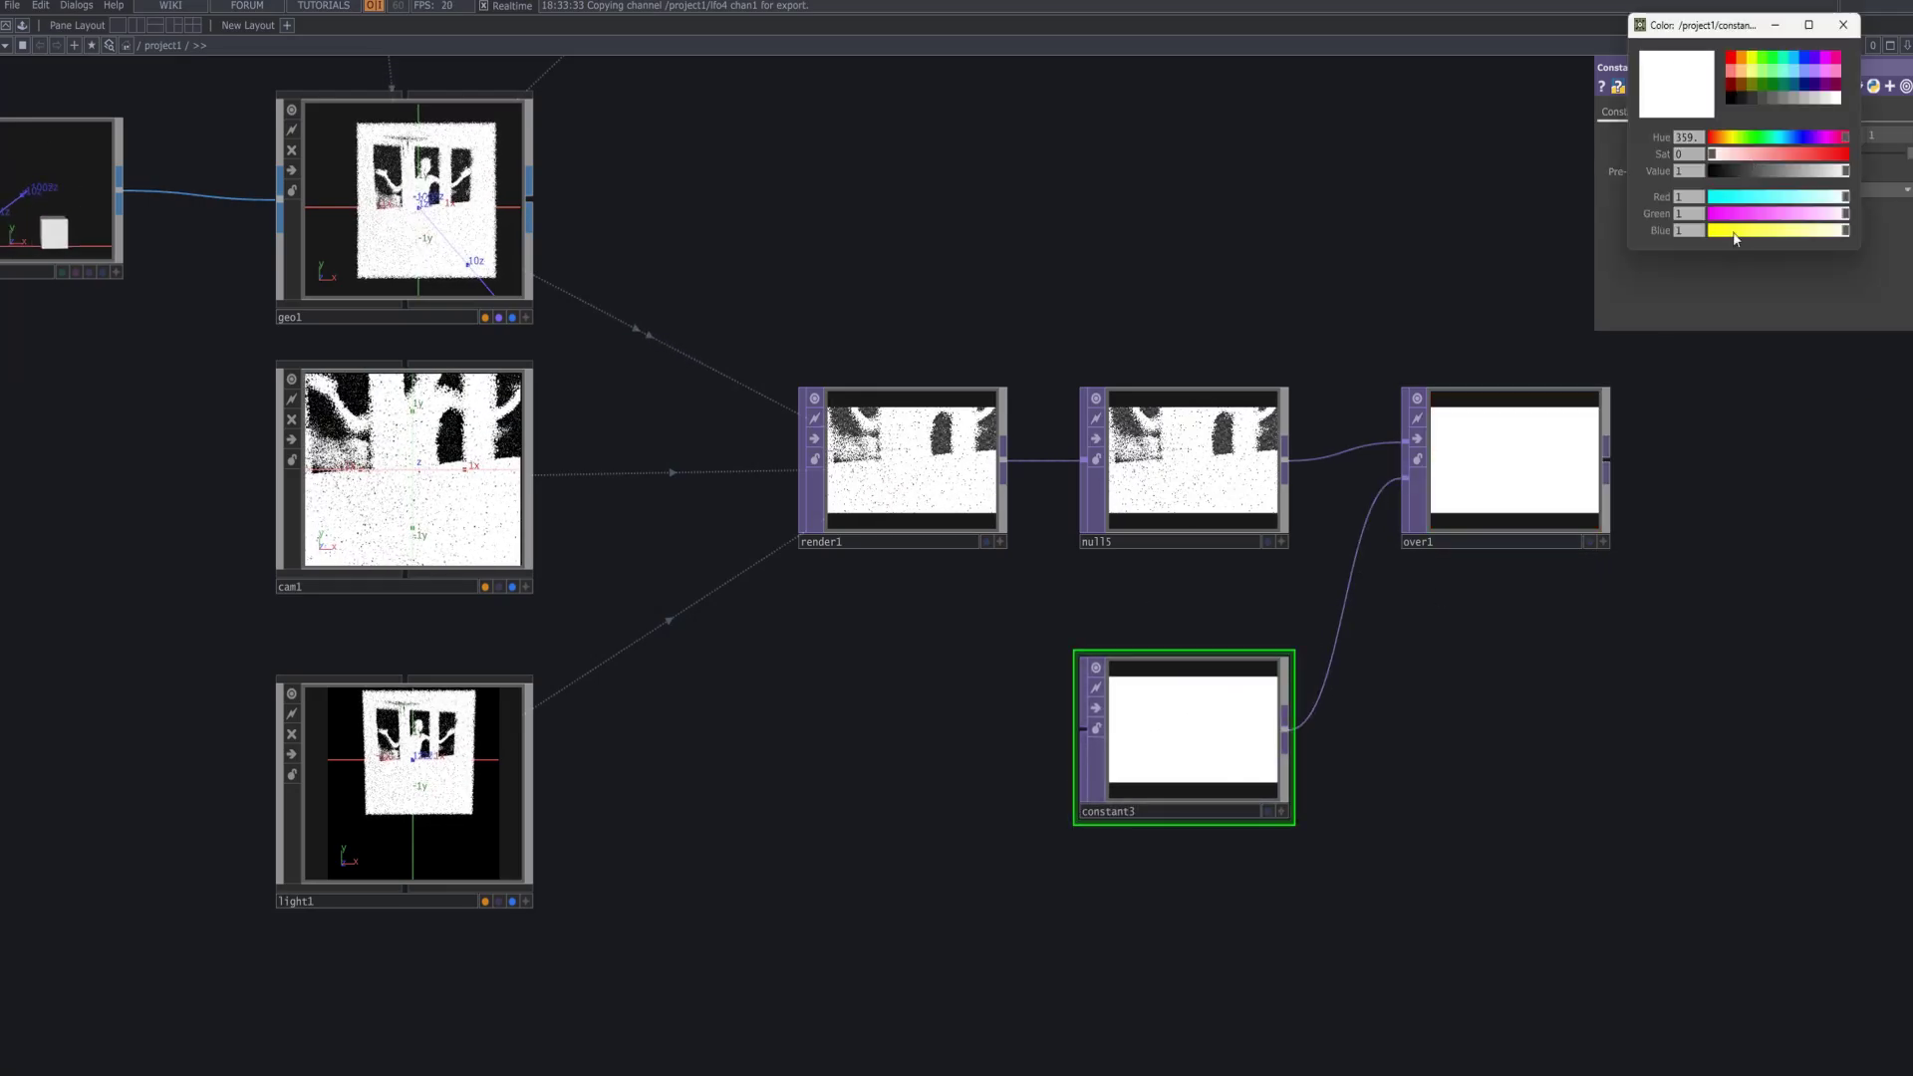
drag(1774, 170, 1349, 243)
drag(1228, 711, 1217, 666)
drag(1622, 738, 1072, 778)
- Display over1's output as the background of the network editor
scroll(1055, 510, up, 3)
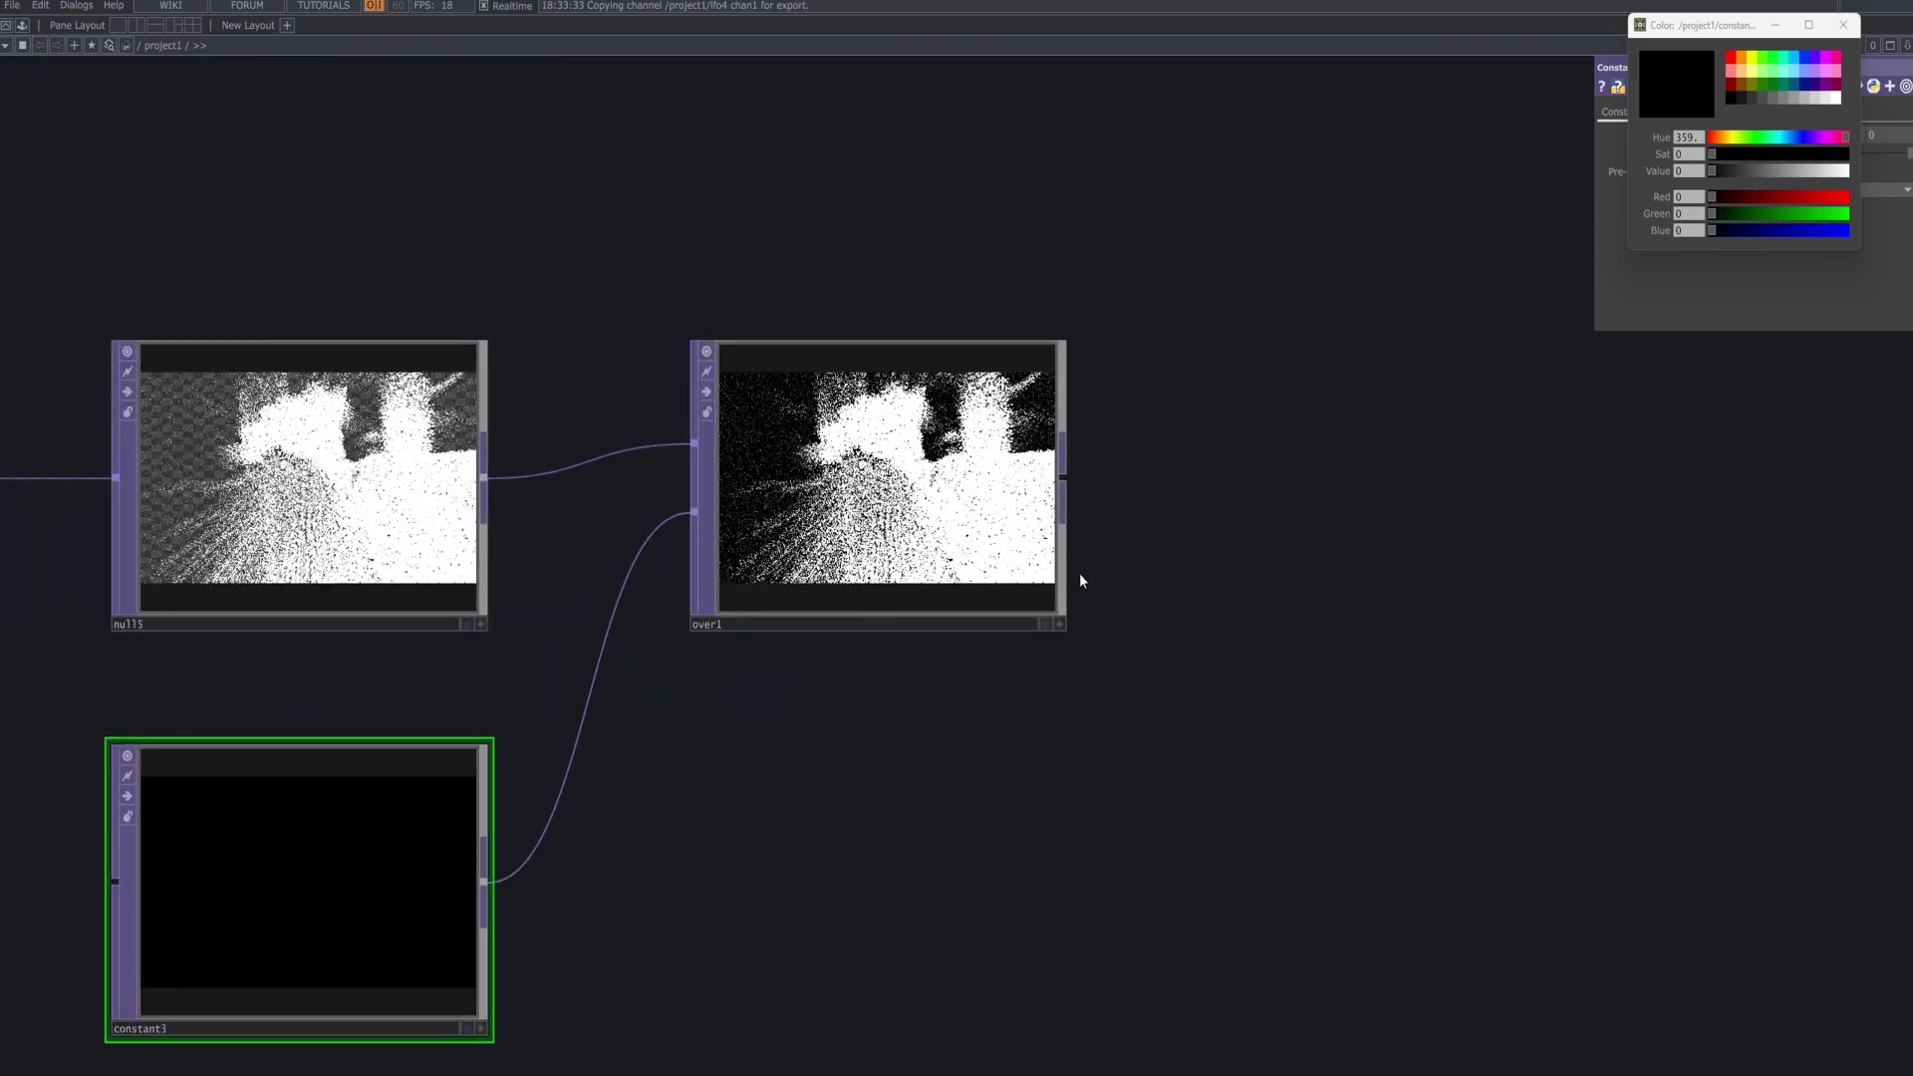
click(1046, 625)
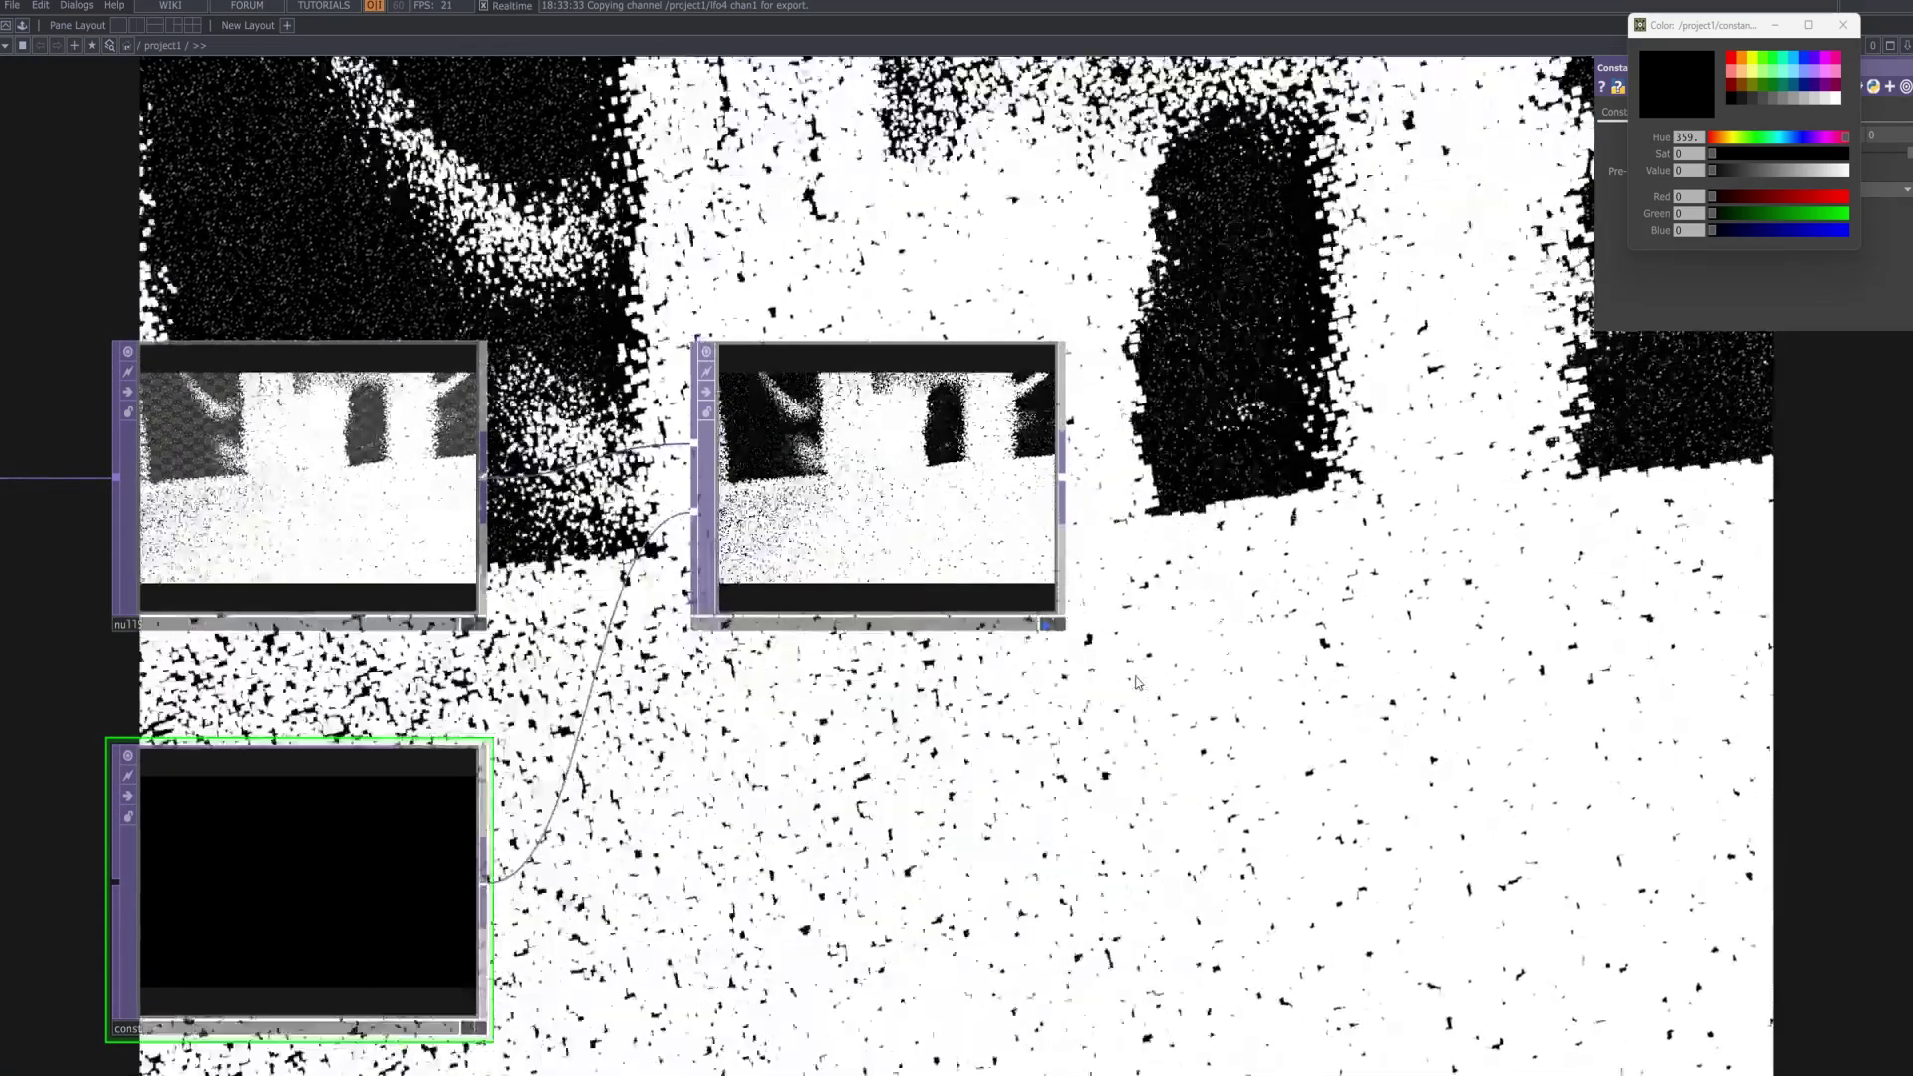
scroll(1137, 684, down, 5)
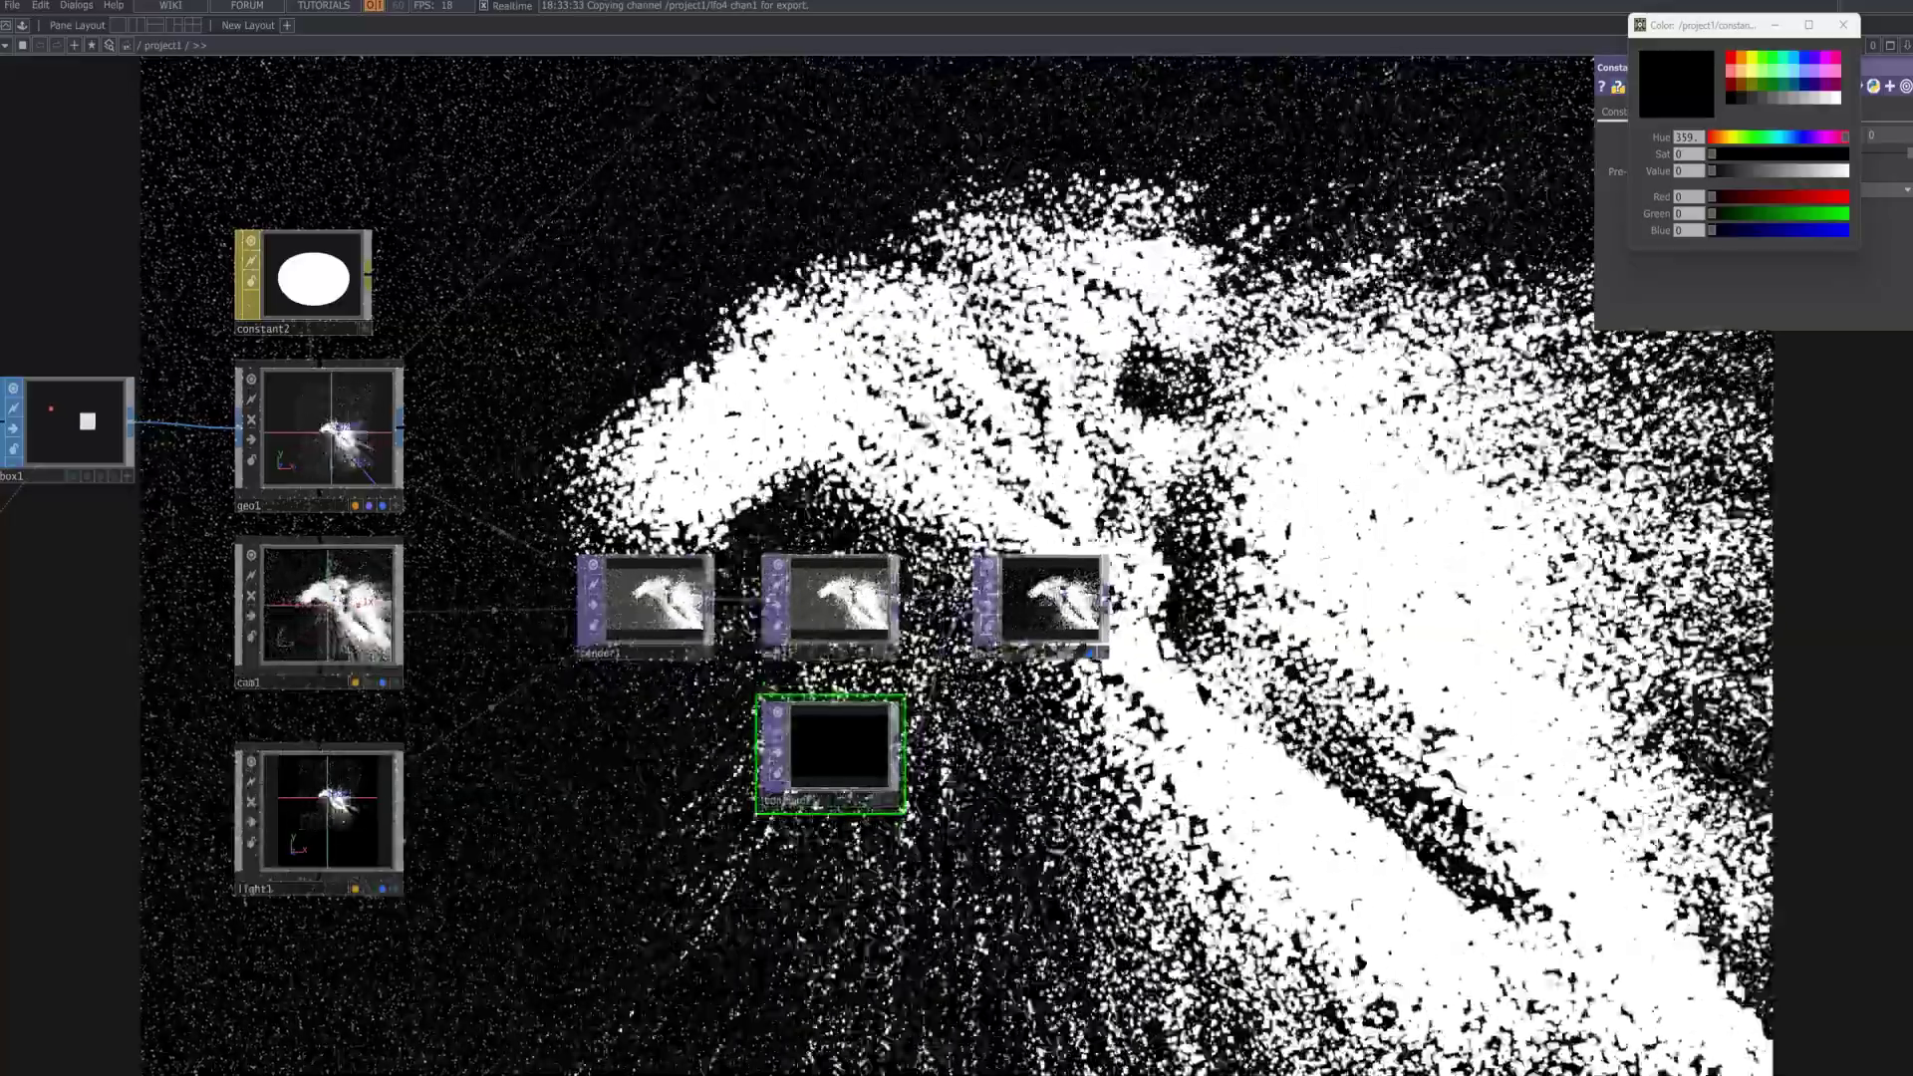
- Reduce box1's Size to 0.4 on all three axes
drag(518, 469, 853, 459)
click(408, 407)
mouse_move(1725, 199)
middle_down()
mouse_move(1710, 170)
mouse_move(1728, 200)
middle_up()
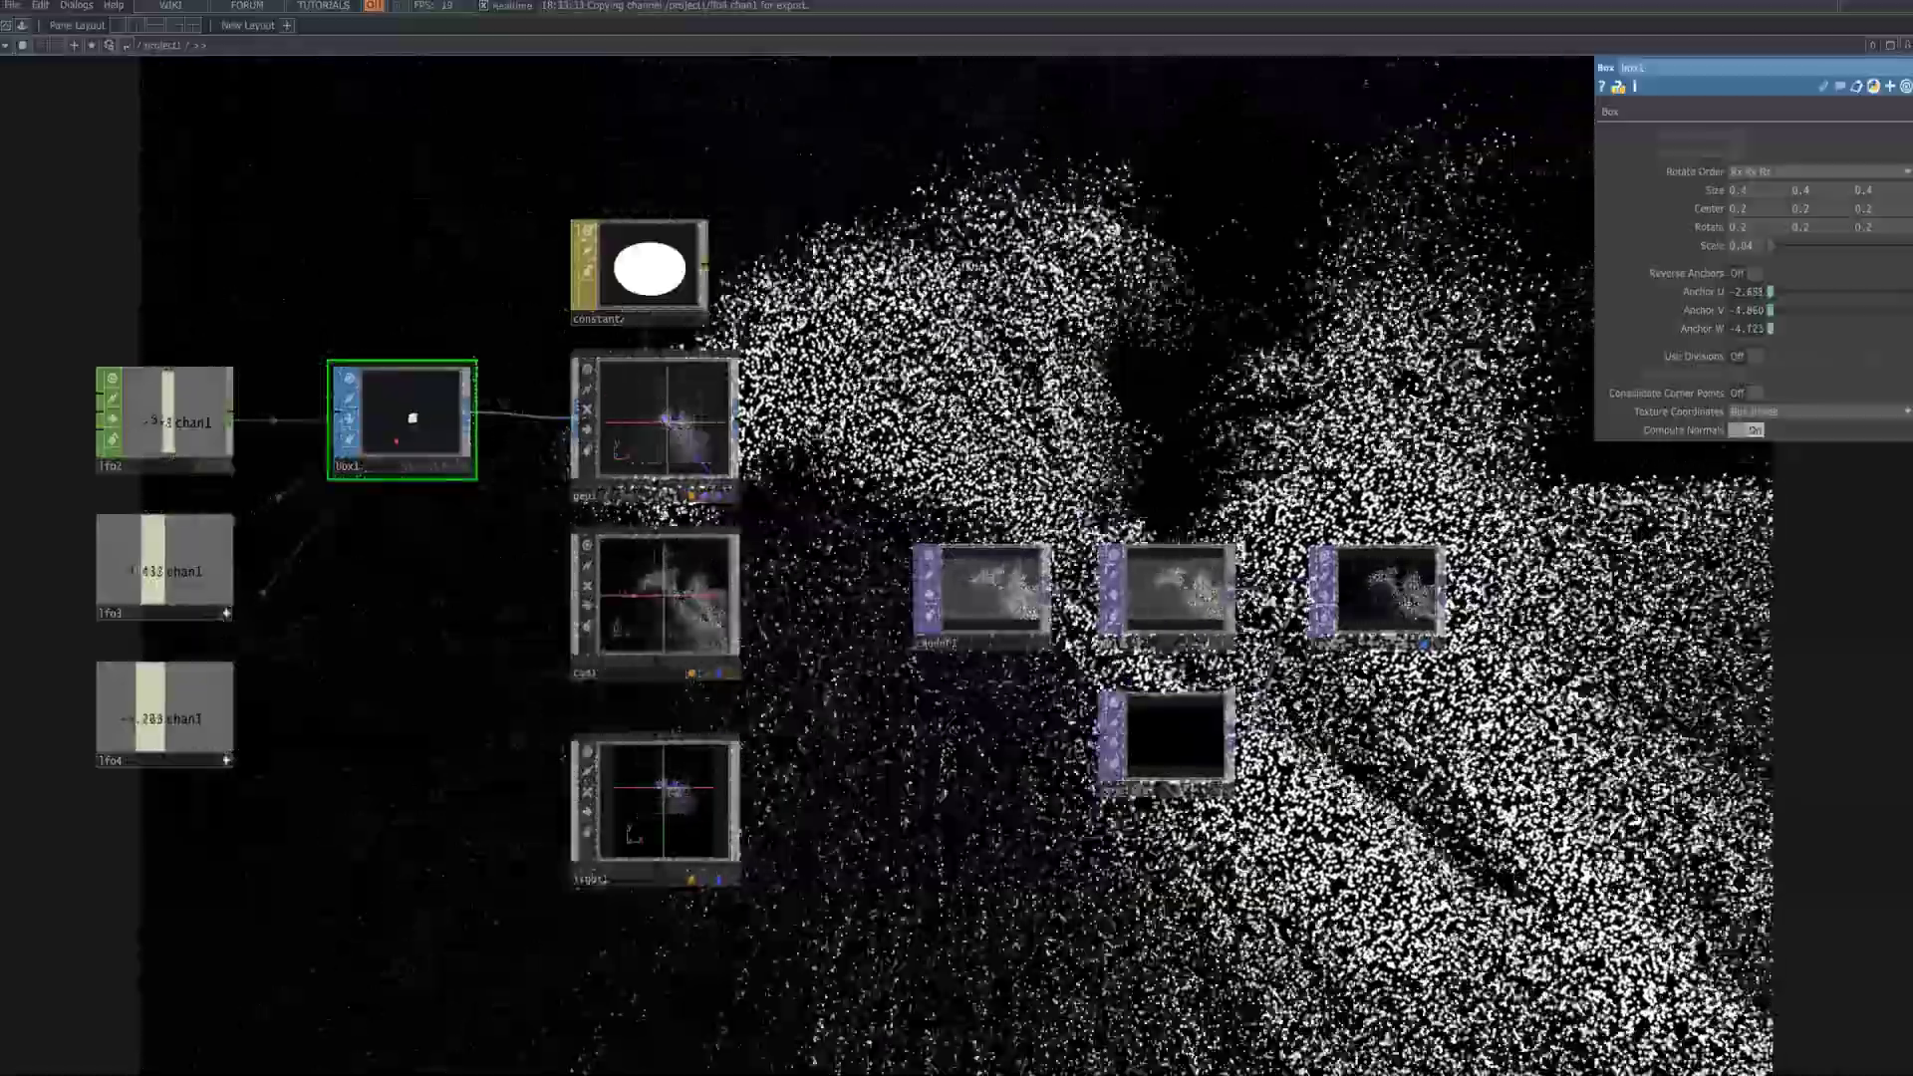
- Display render1 in the network background as well and reduce geo1's Scale on all three axes
click(1029, 643)
drag(1037, 395, 1276, 444)
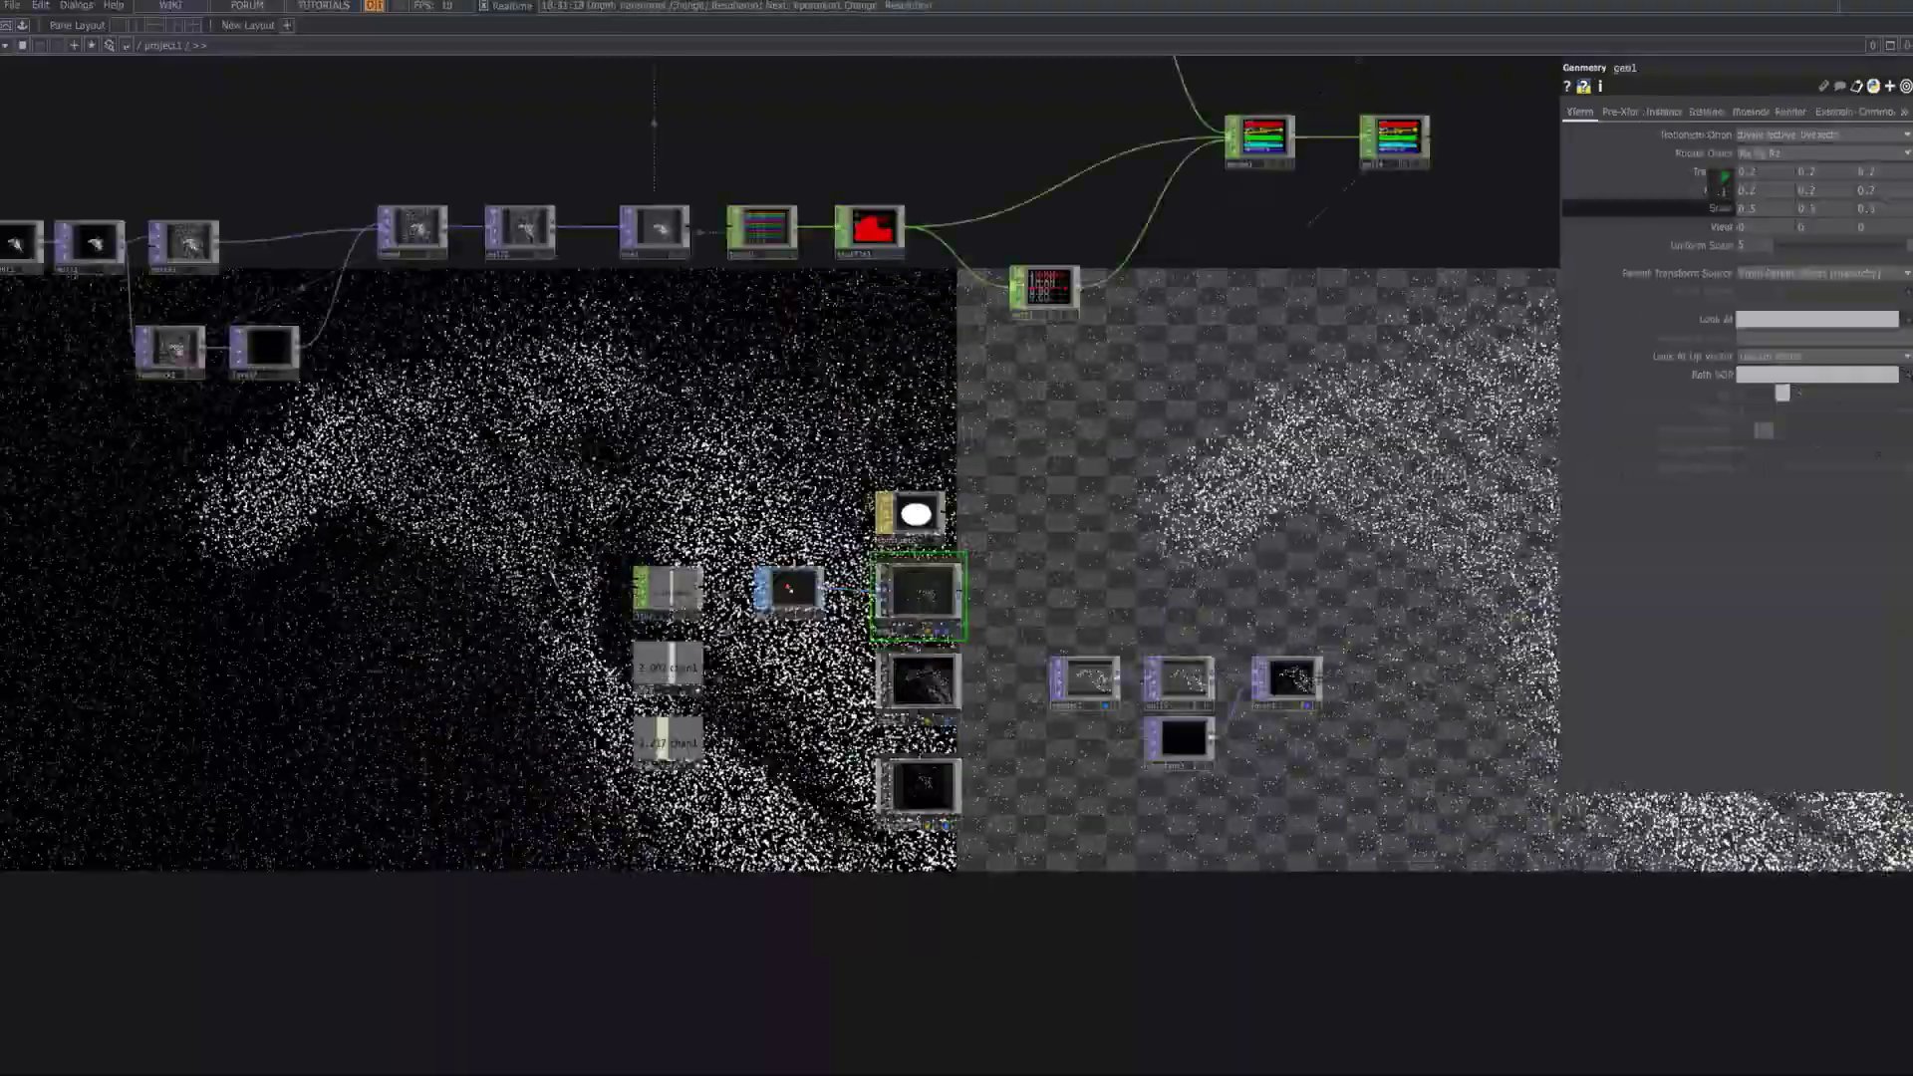
drag(1588, 203, 1726, 204)
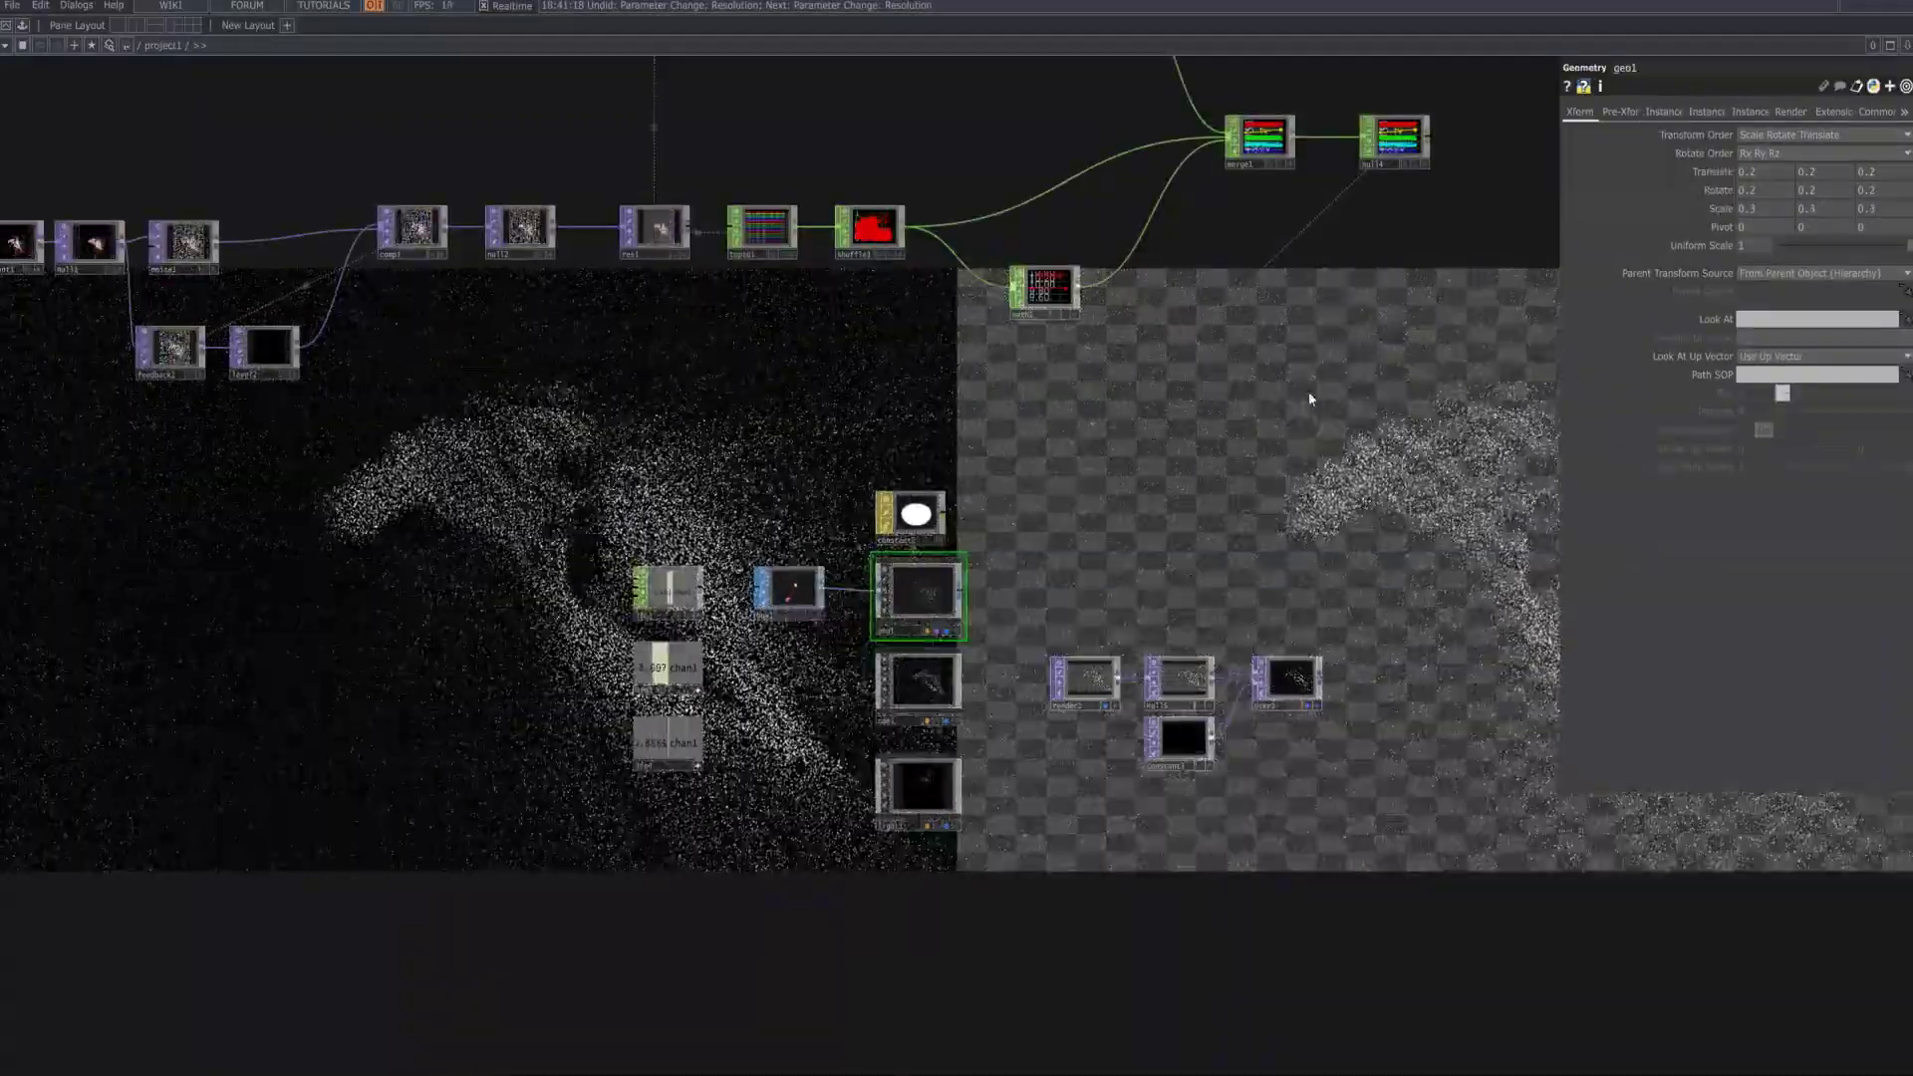
- Rearrange the output nodes, moving render1 and null5 up and over1 away from them
drag(1325, 659, 1146, 665)
drag(1015, 692, 1012, 629)
drag(924, 643, 1015, 605)
drag(1194, 520, 1255, 548)
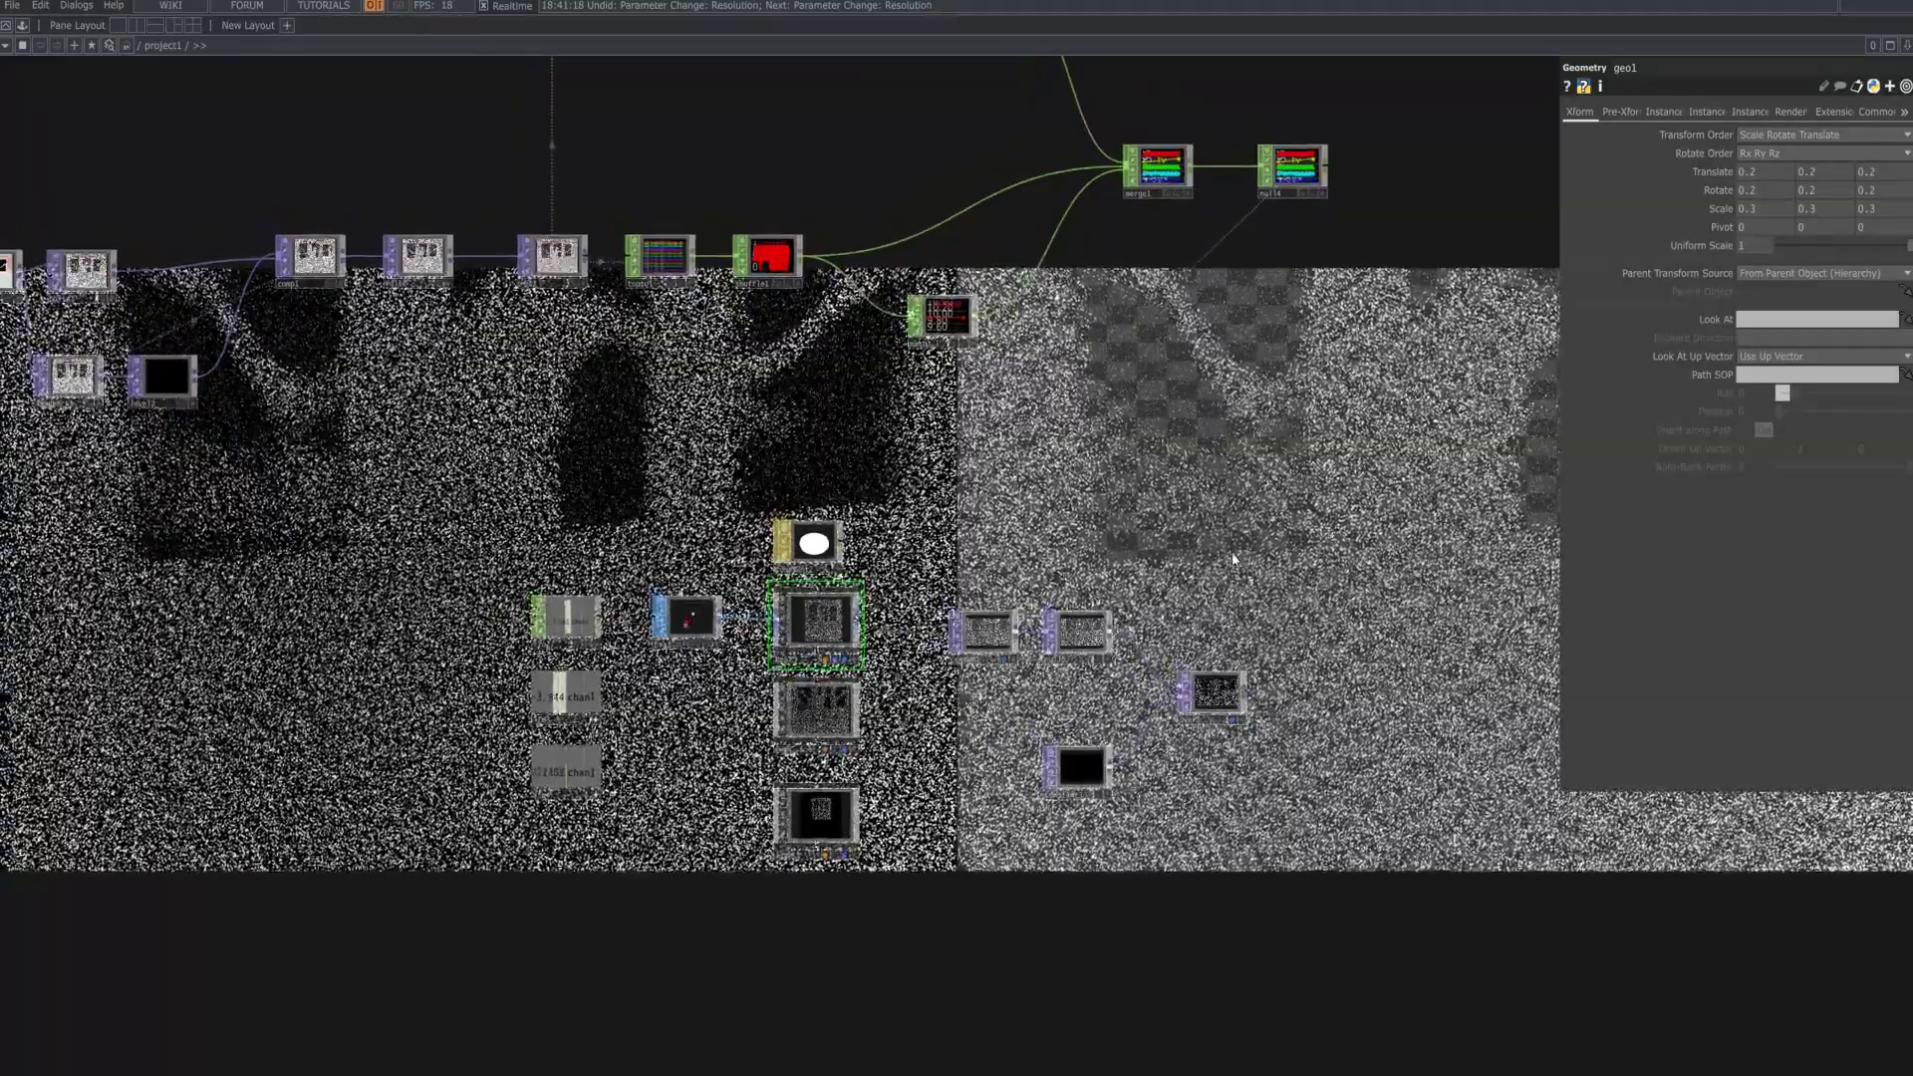
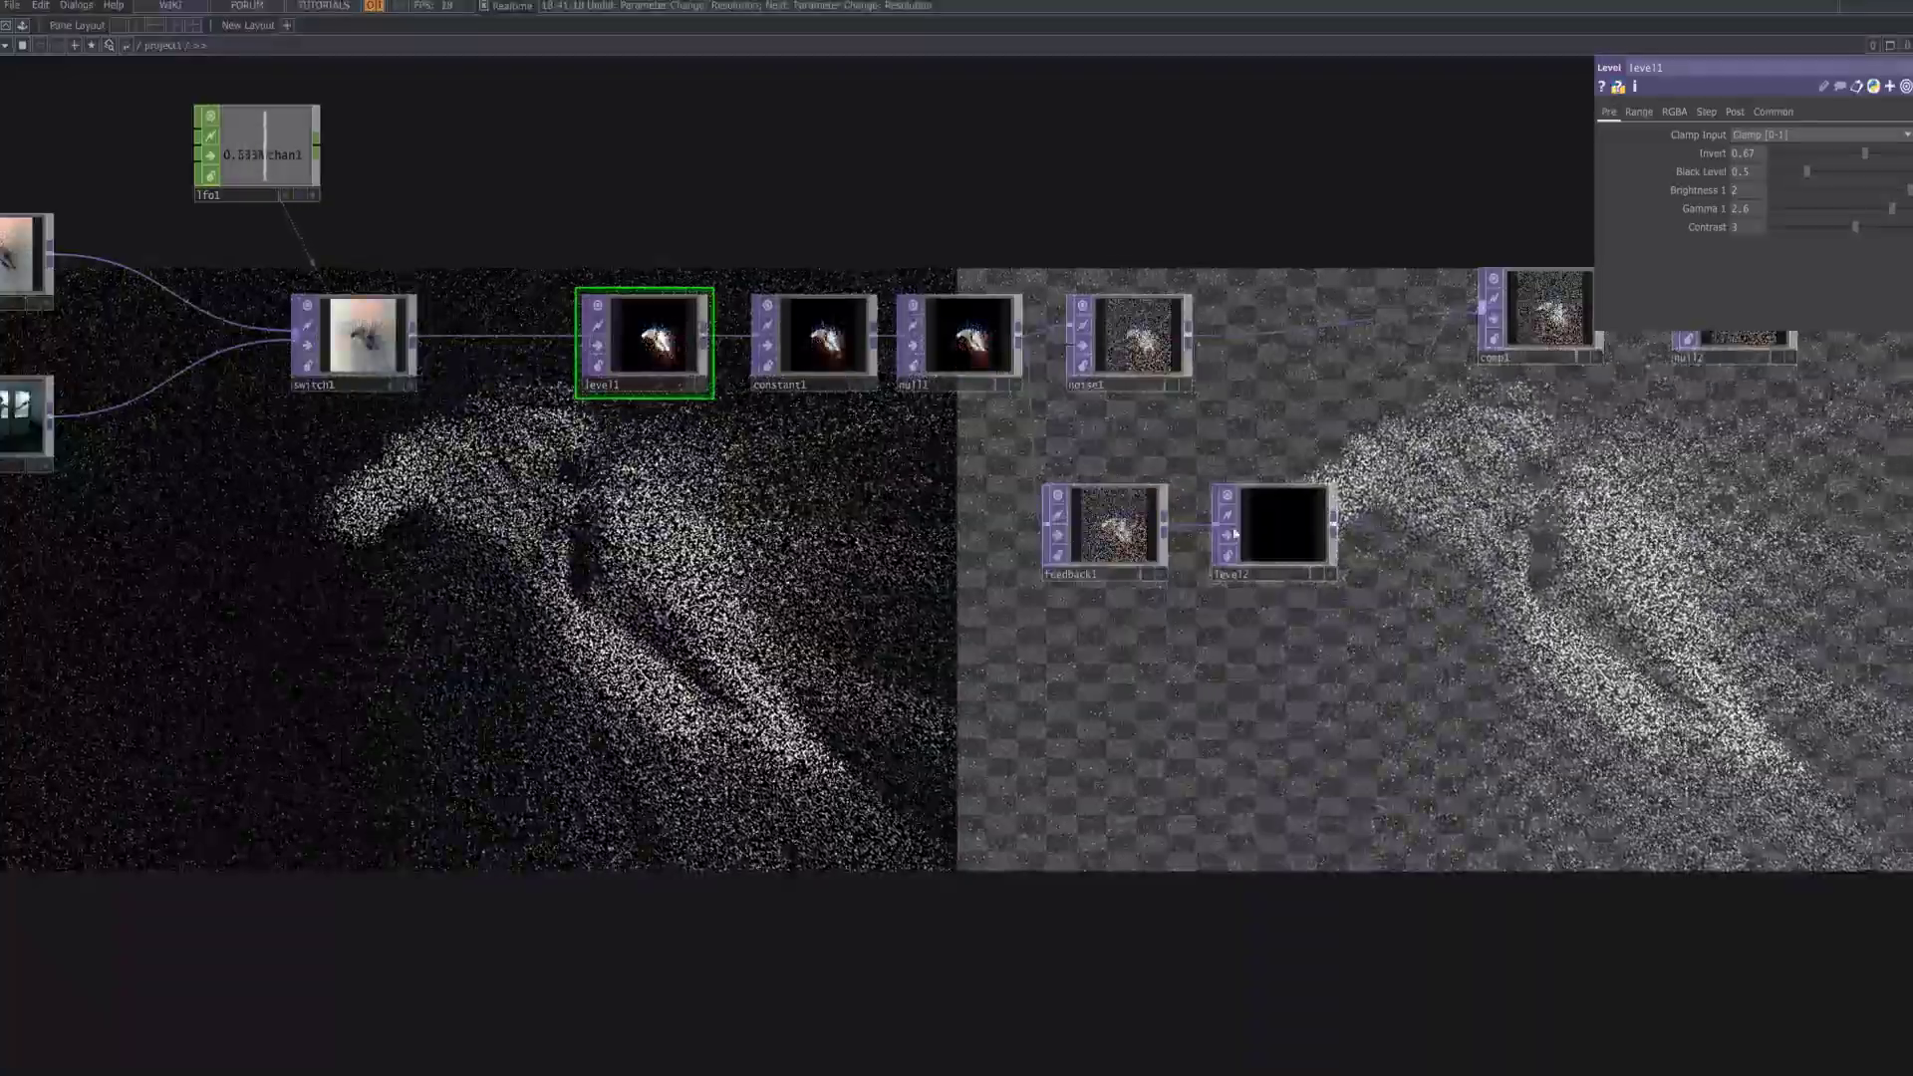
- Set level2's Gamma 2, Opacity and Brightness 2 to 0, set noise1's Amplitude to 0.06 and adjust its Offset
click(1286, 513)
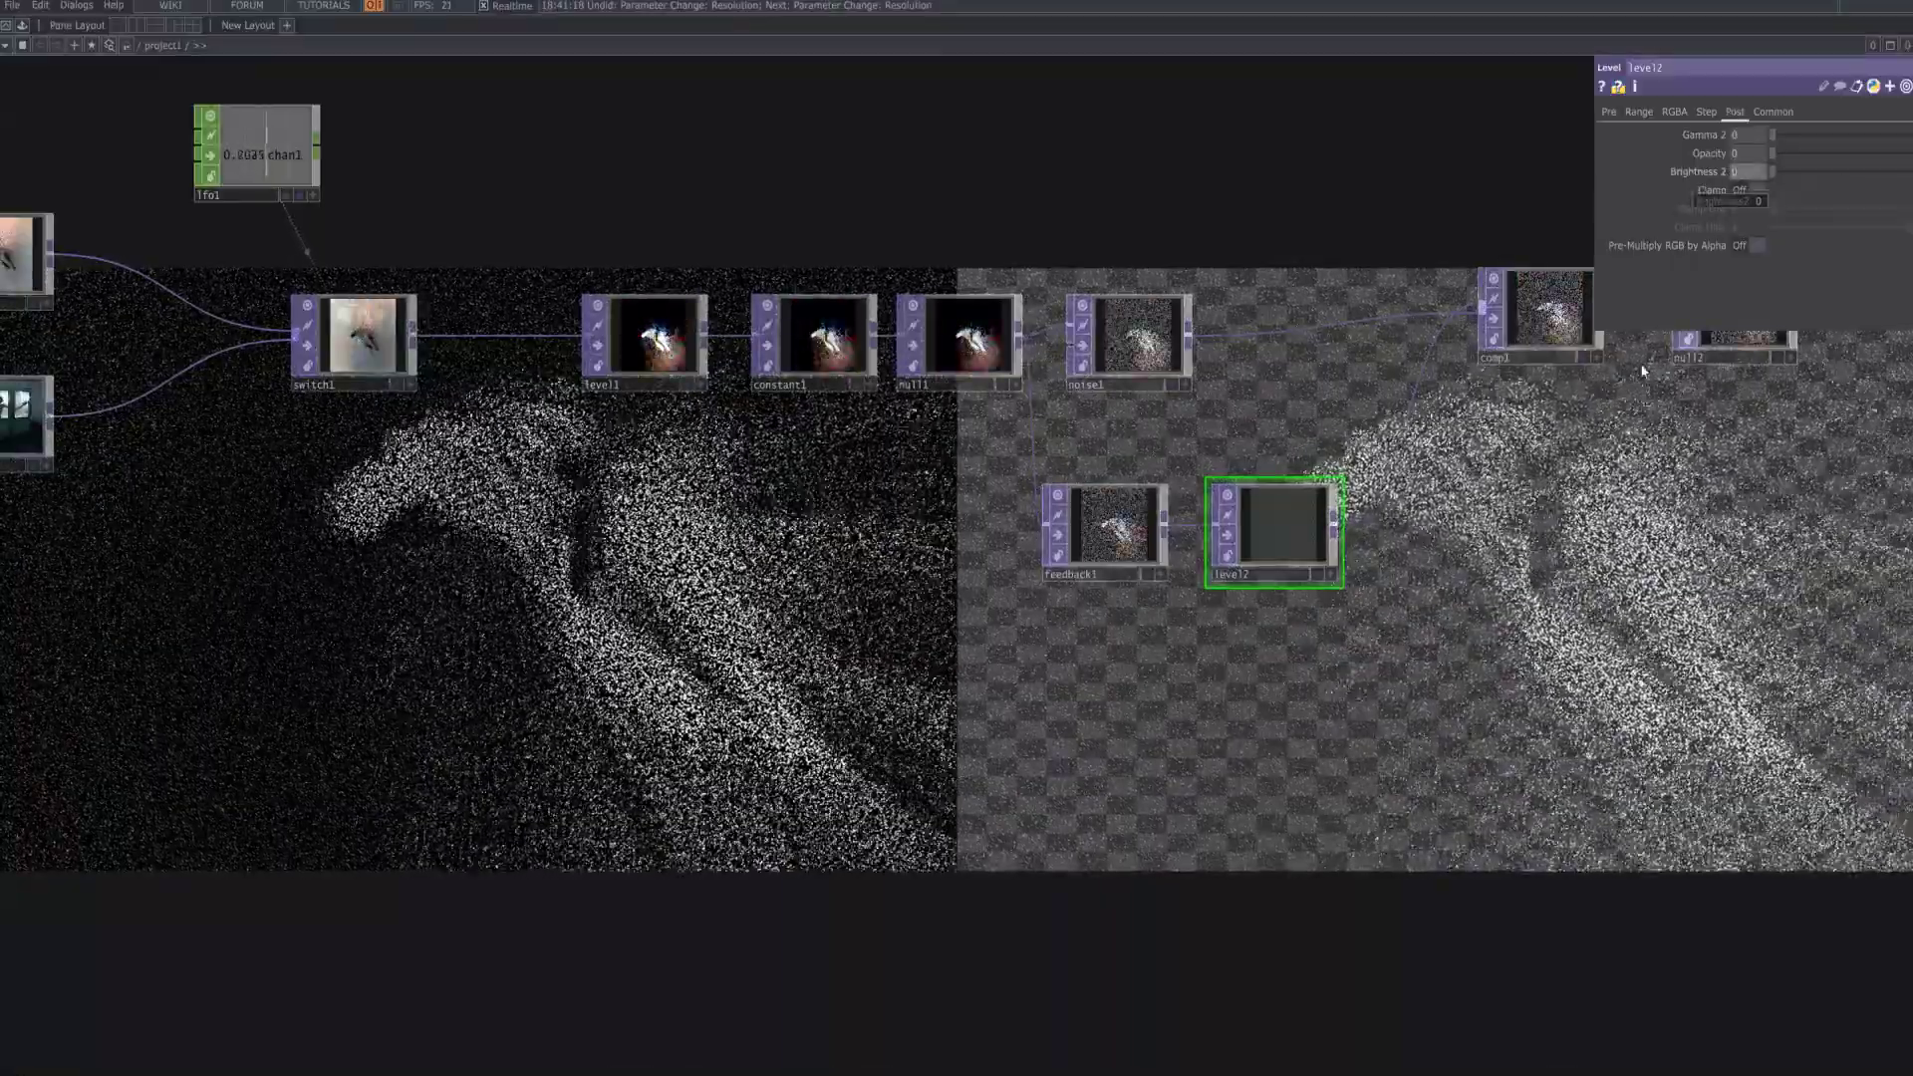
click(1534, 314)
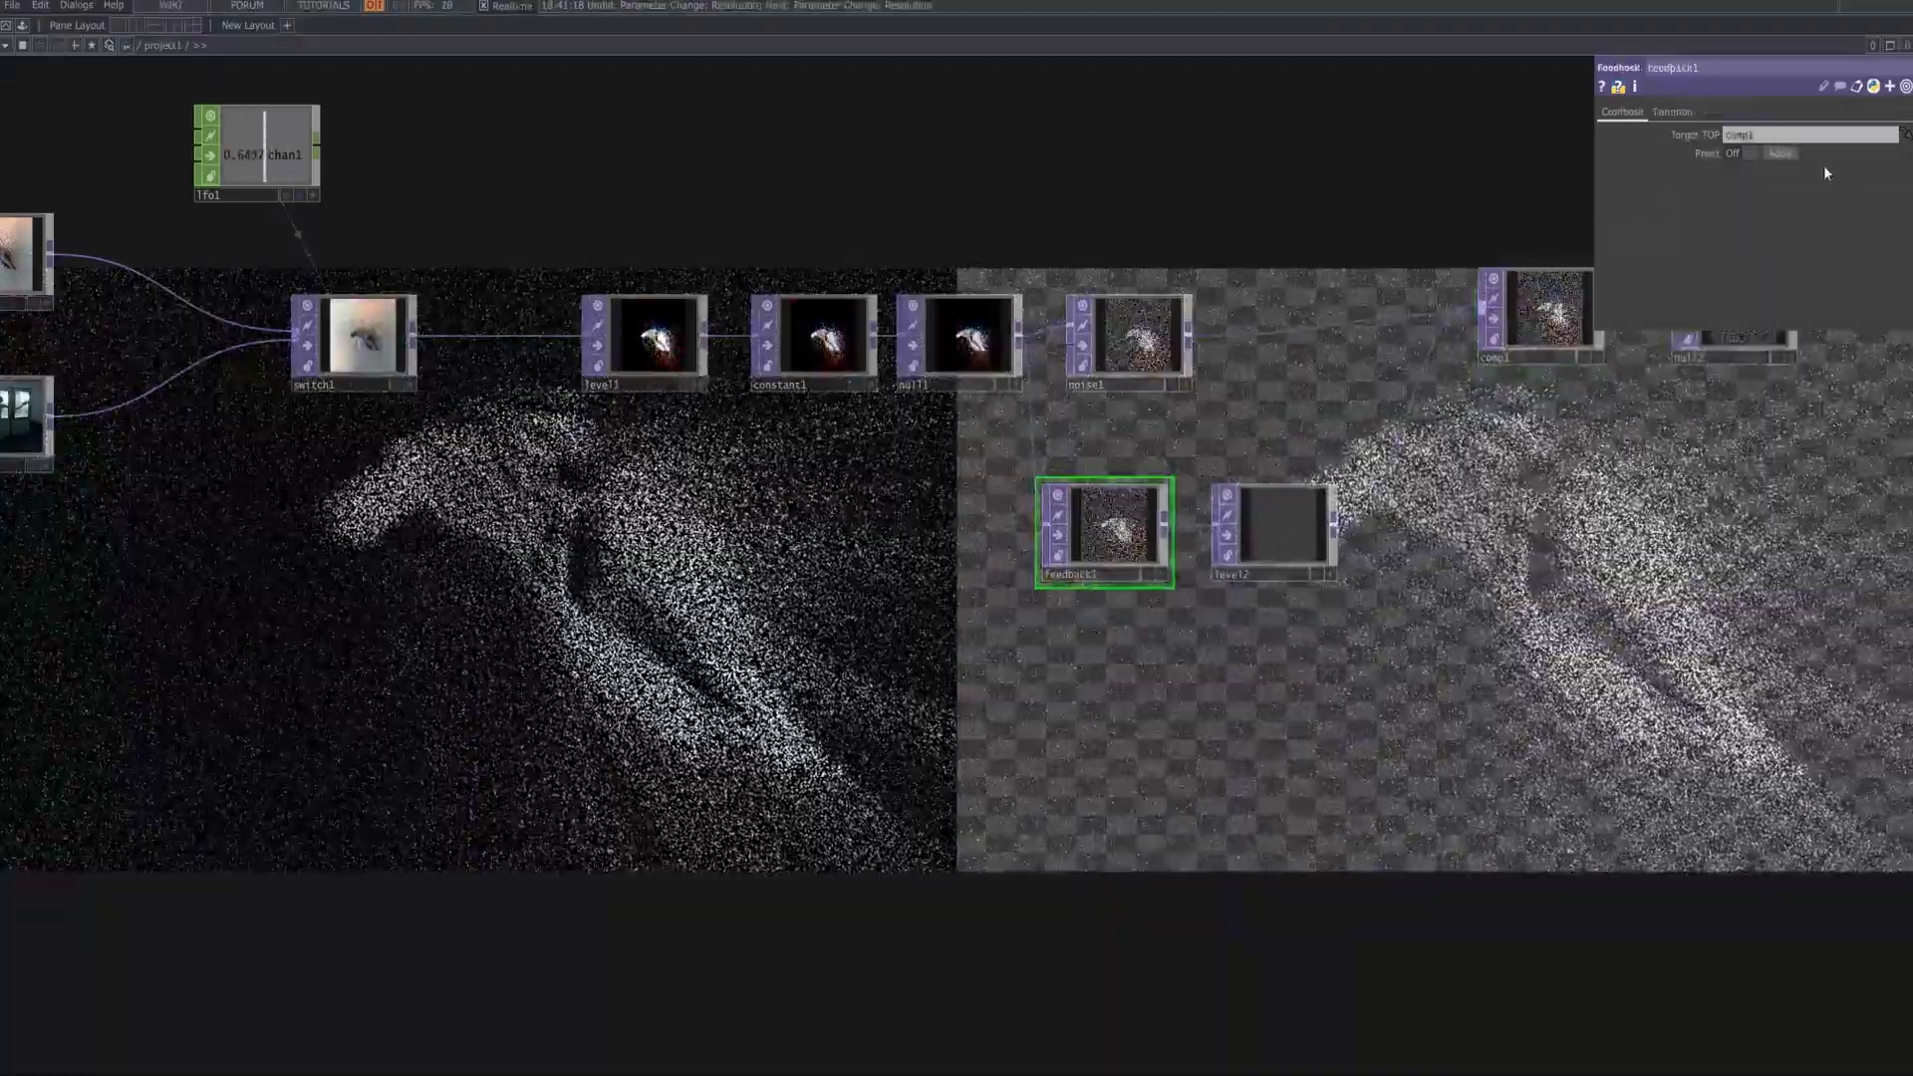
click(1152, 326)
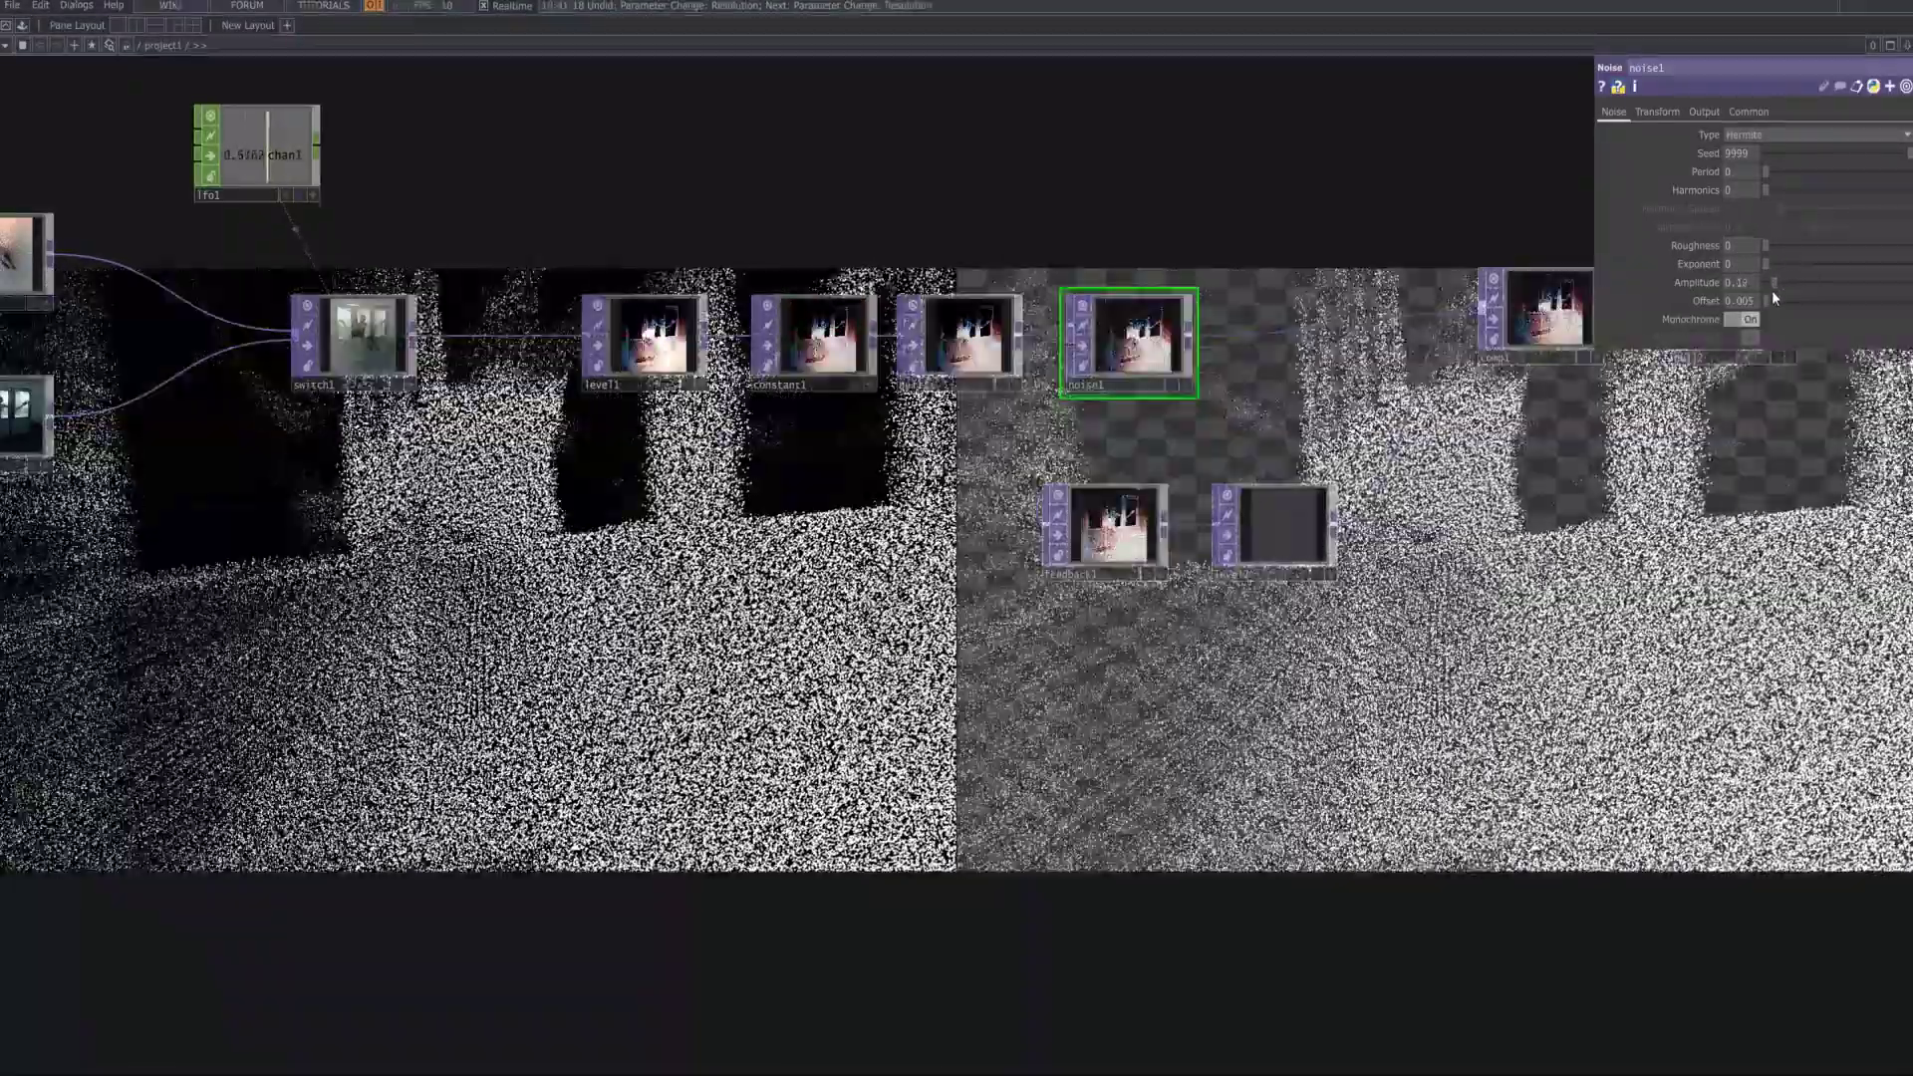
mouse_move(1773, 291)
mouse_down()
mouse_move(1652, 295)
mouse_move(1866, 320)
mouse_move(1778, 286)
mouse_move(1762, 286)
mouse_move(1843, 307)
mouse_move(1678, 307)
mouse_move(1791, 284)
mouse_move(1766, 281)
mouse_move(1766, 307)
mouse_up()
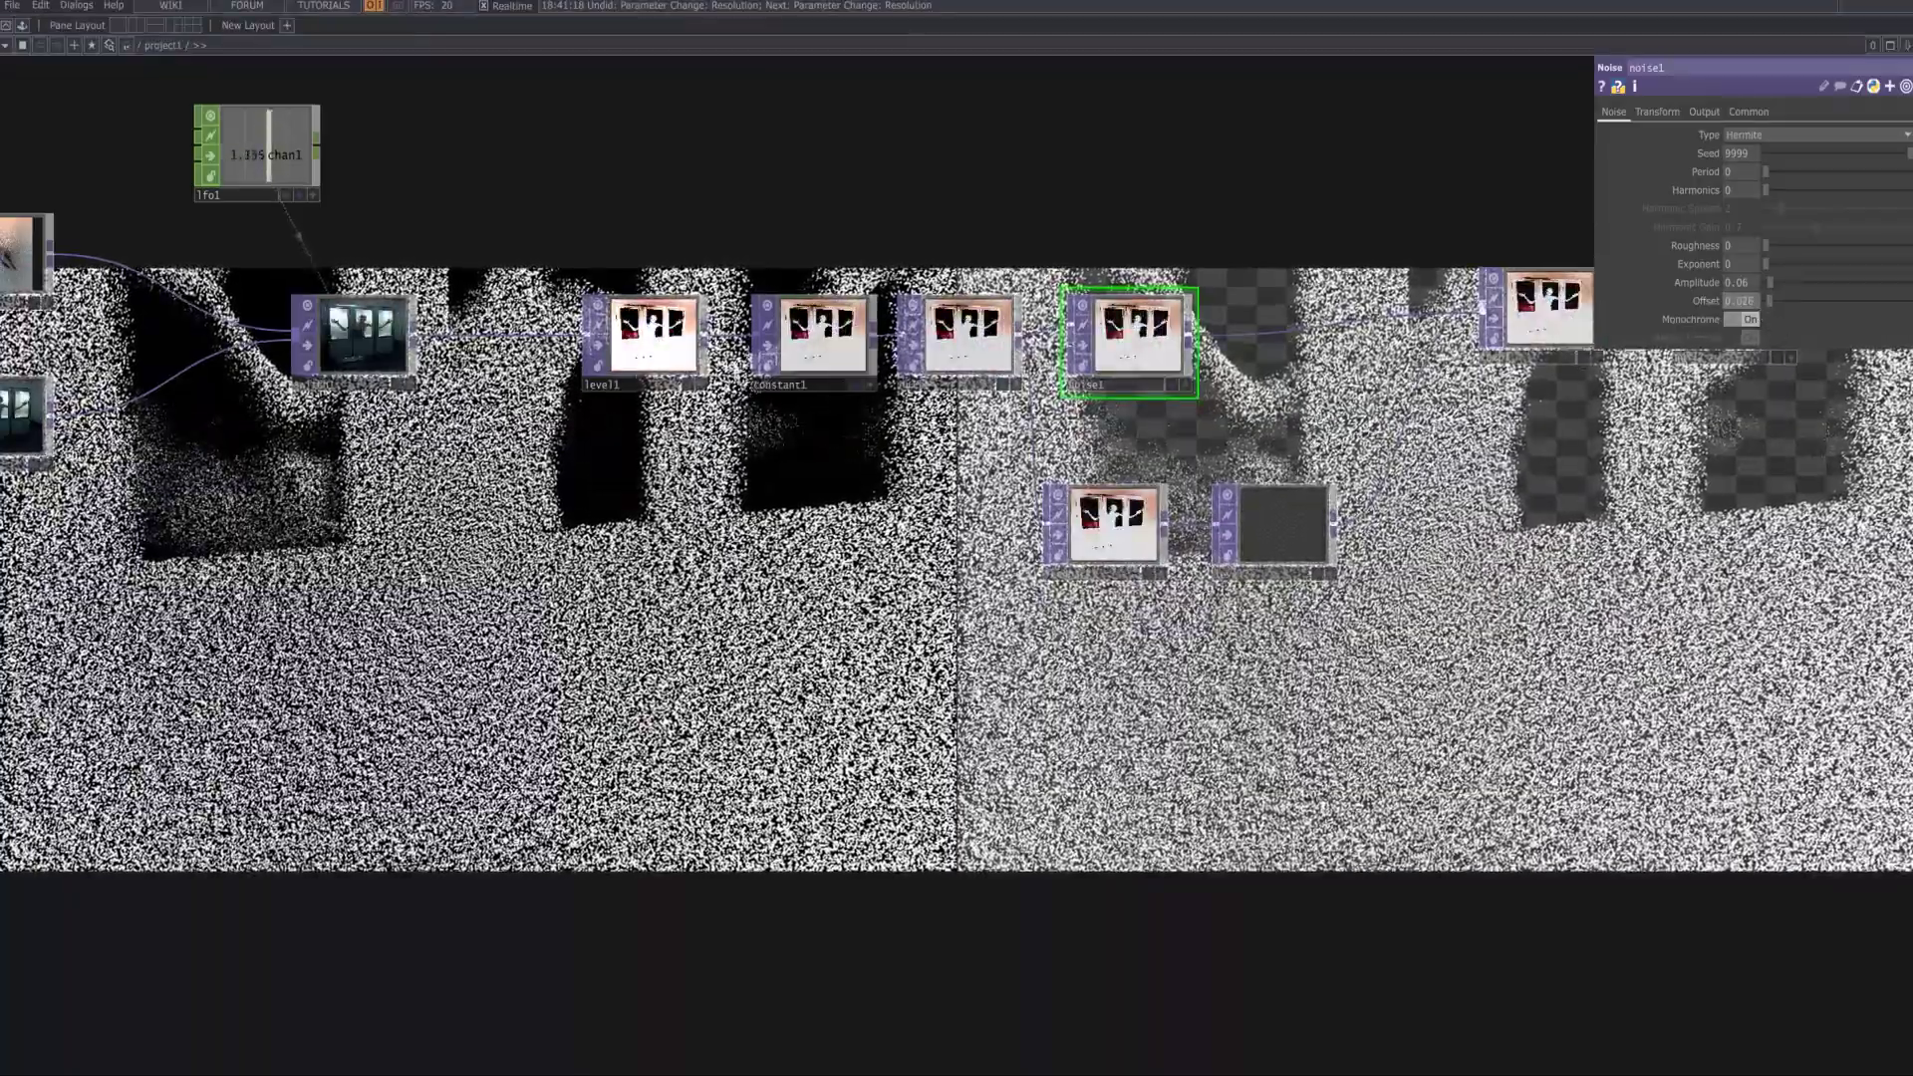
- Load the SLIDEHUB video into moviefilein2 and insert a Level TOP between it and switch1
drag(299, 468, 945, 603)
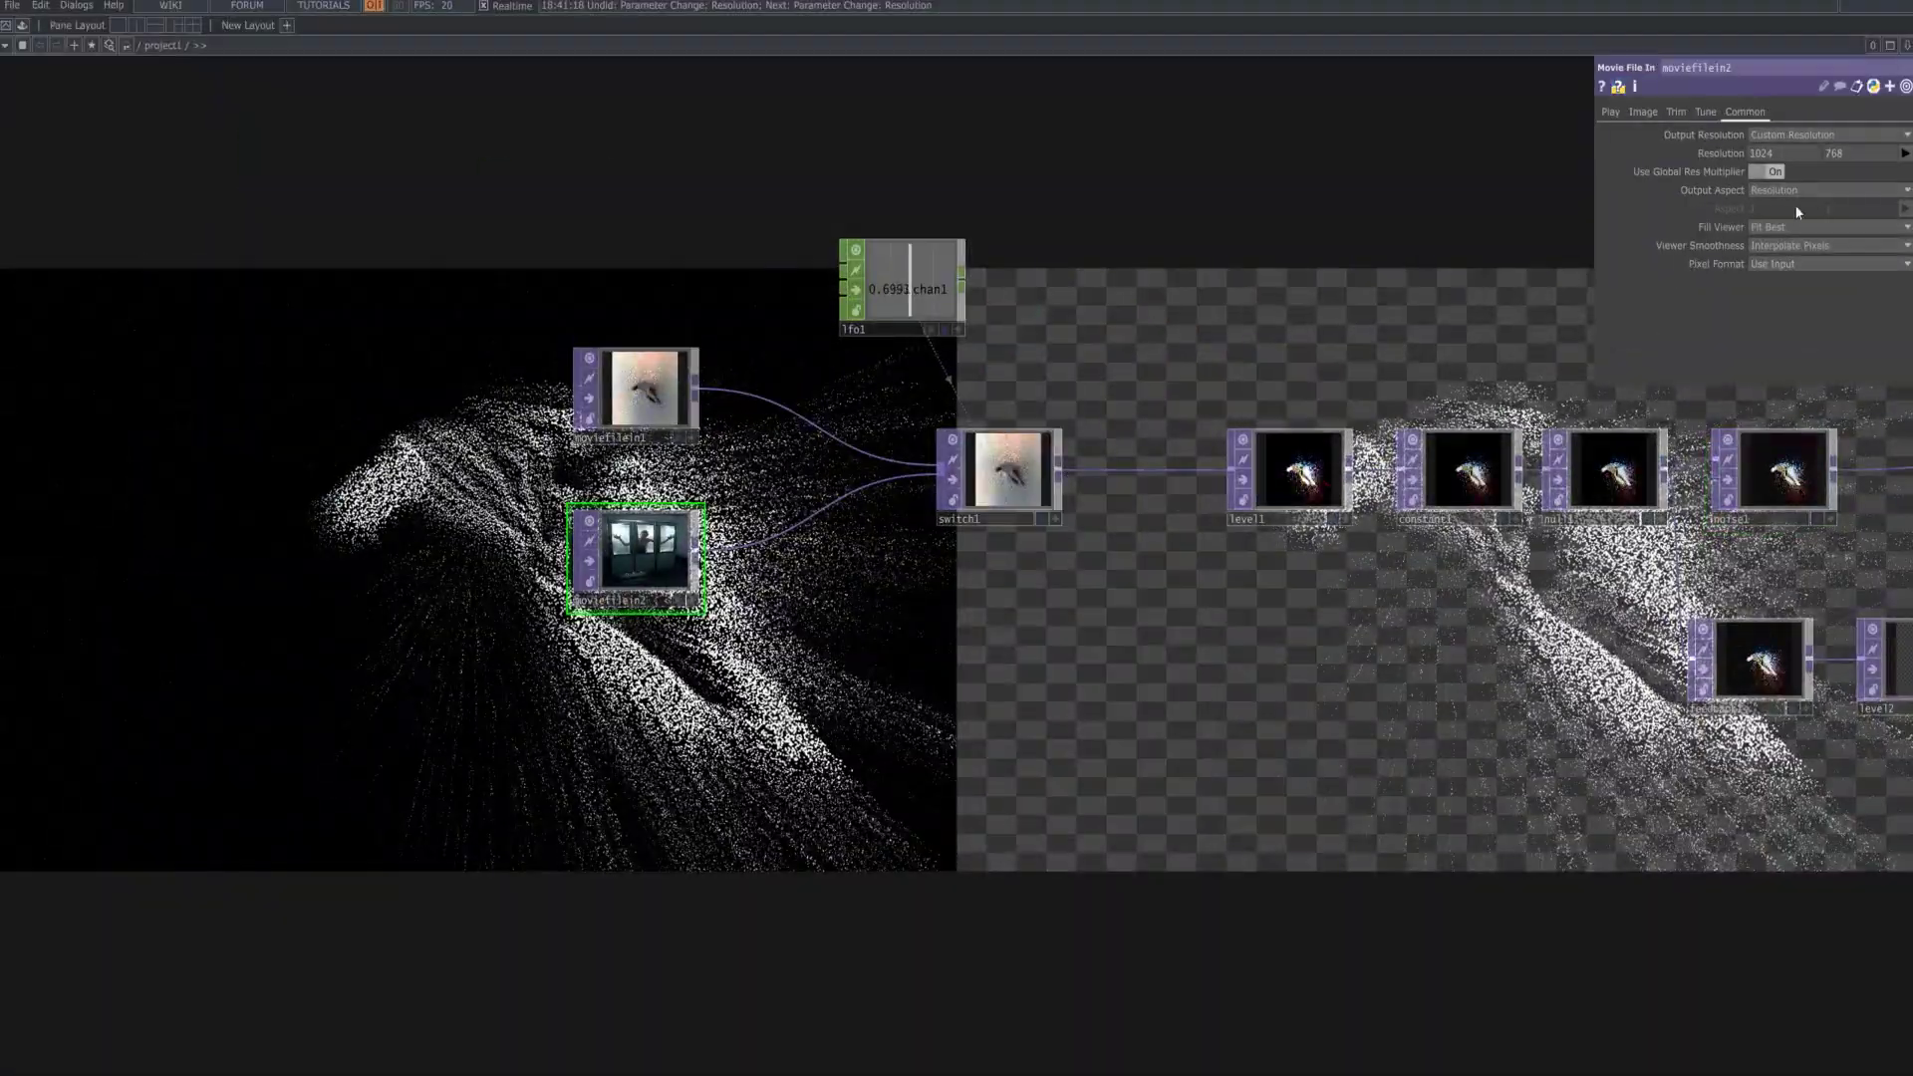
click(1608, 112)
key(Tab)
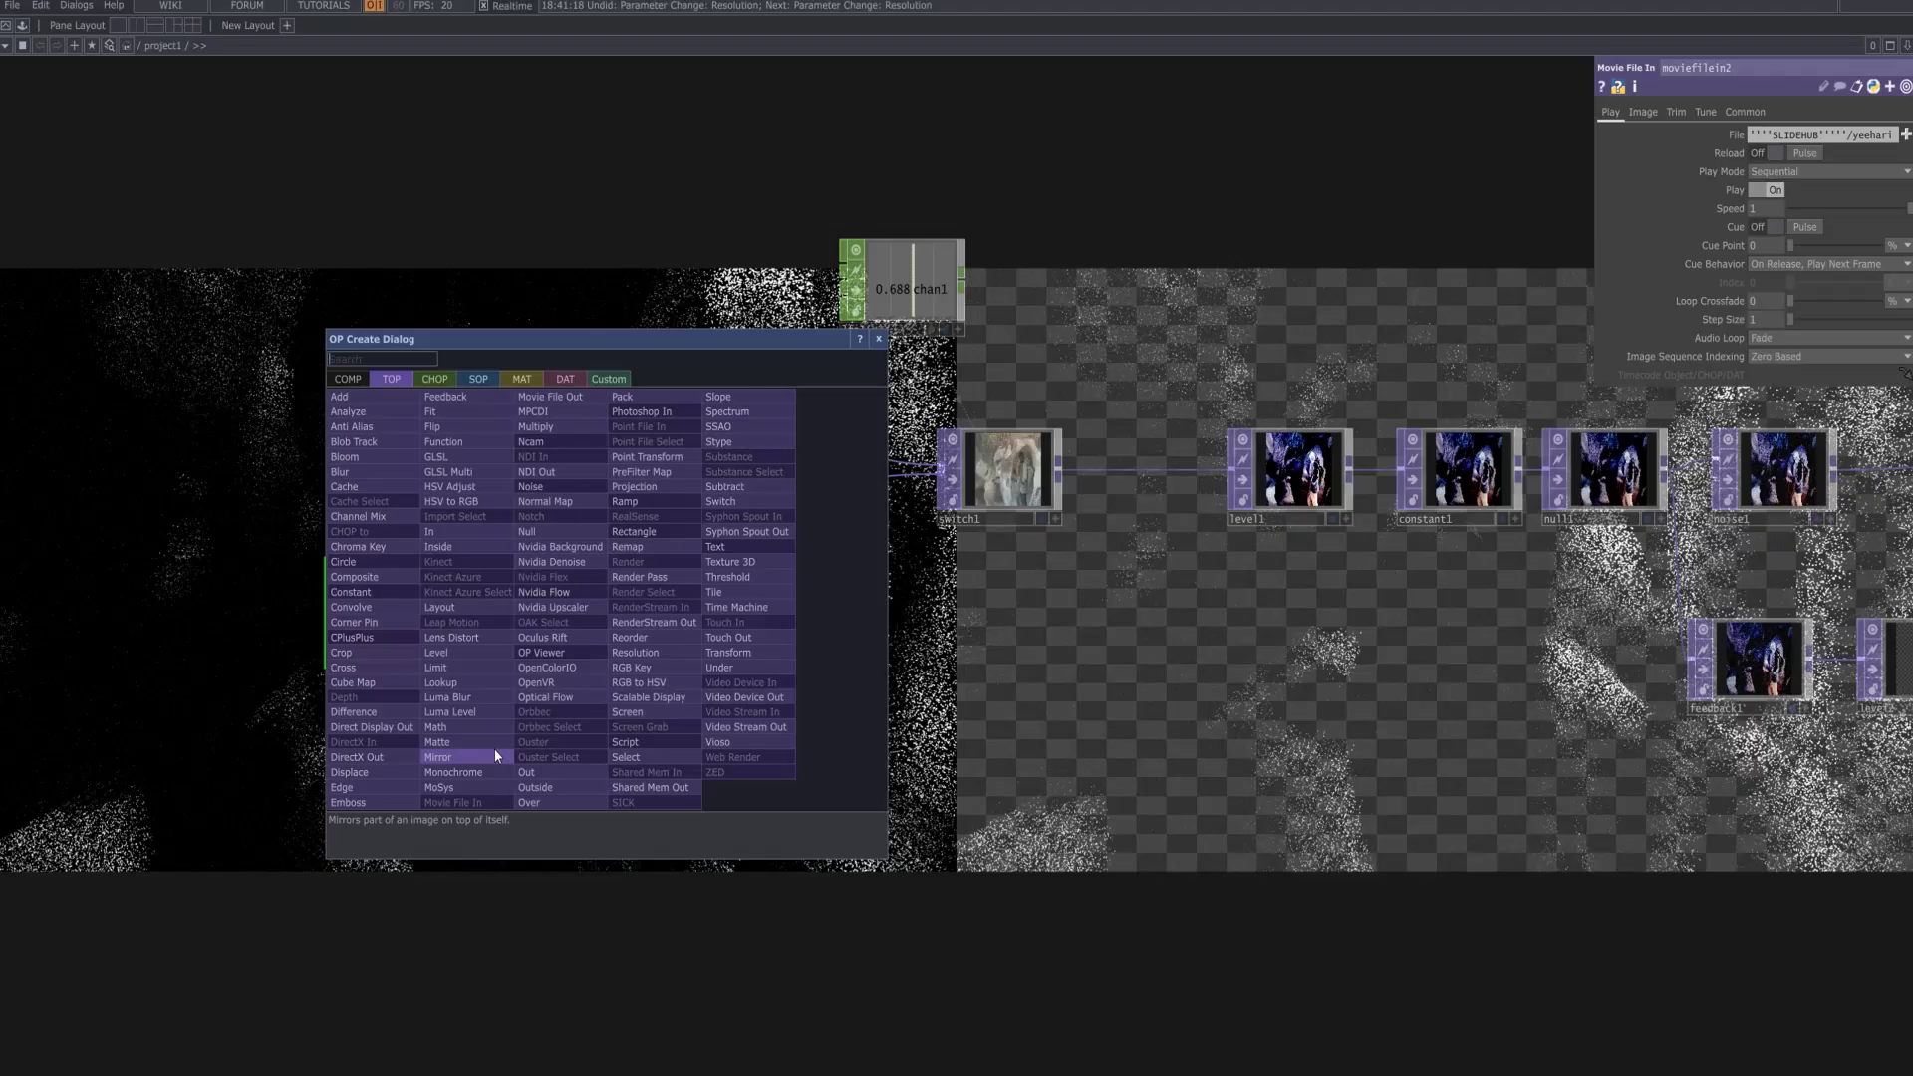
click(436, 652)
click(634, 612)
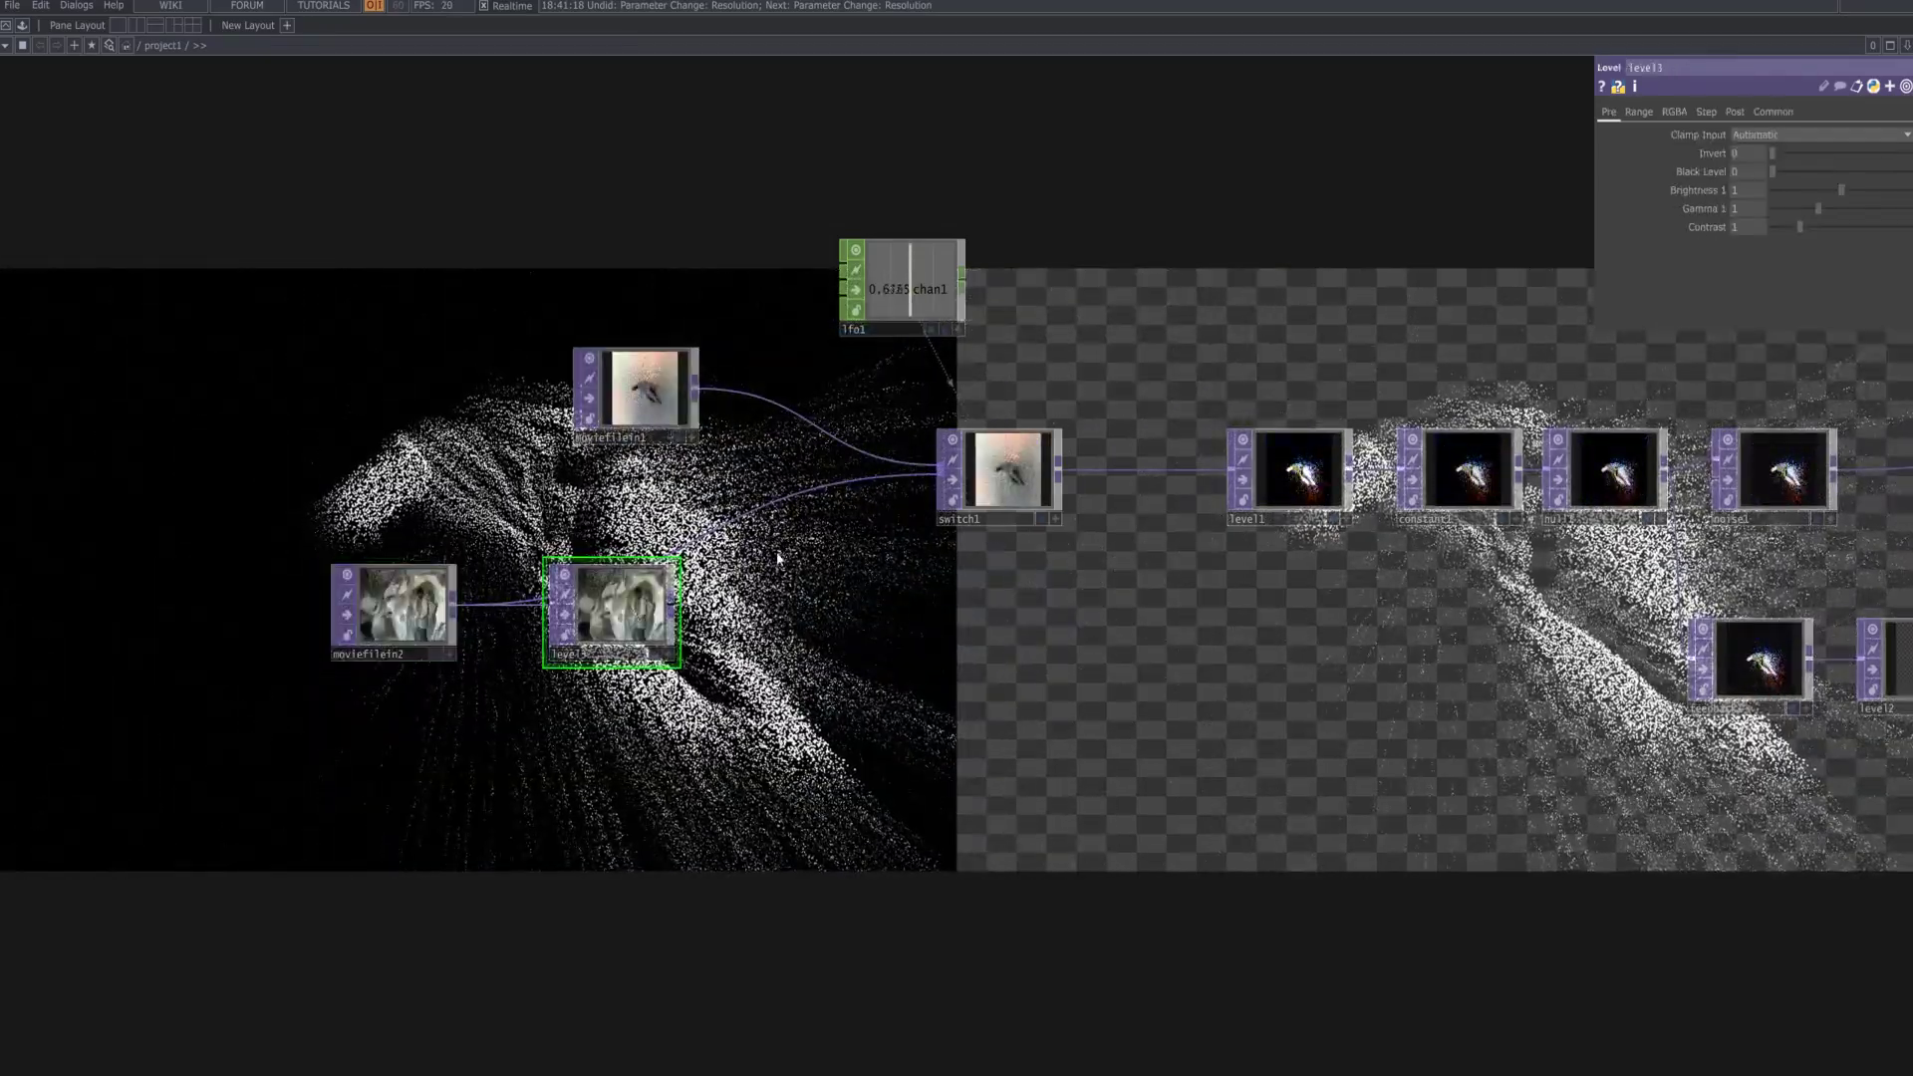
right_click(774, 502)
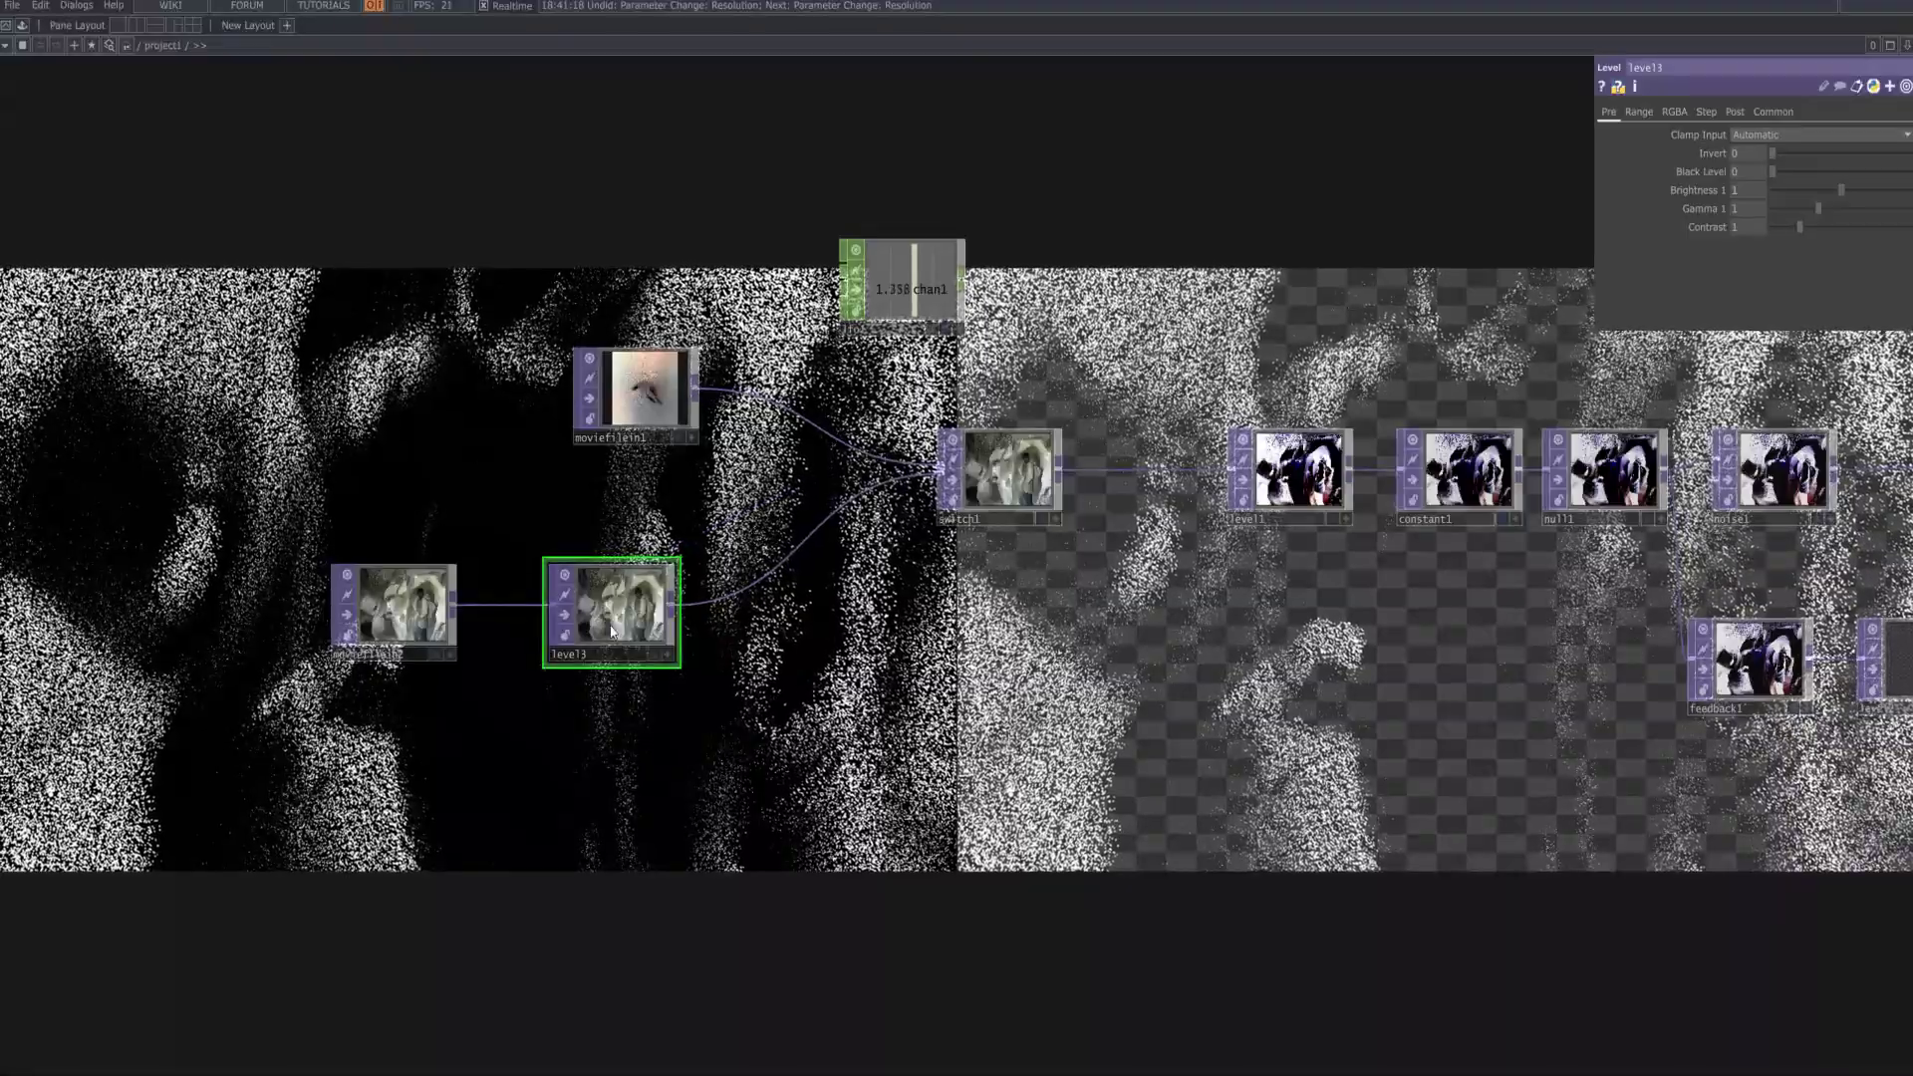
- Set level3's Black Level to 0.02, Gamma 1 to 1.32 and Contrast to 5
drag(1797, 156, 1838, 212)
click(1775, 172)
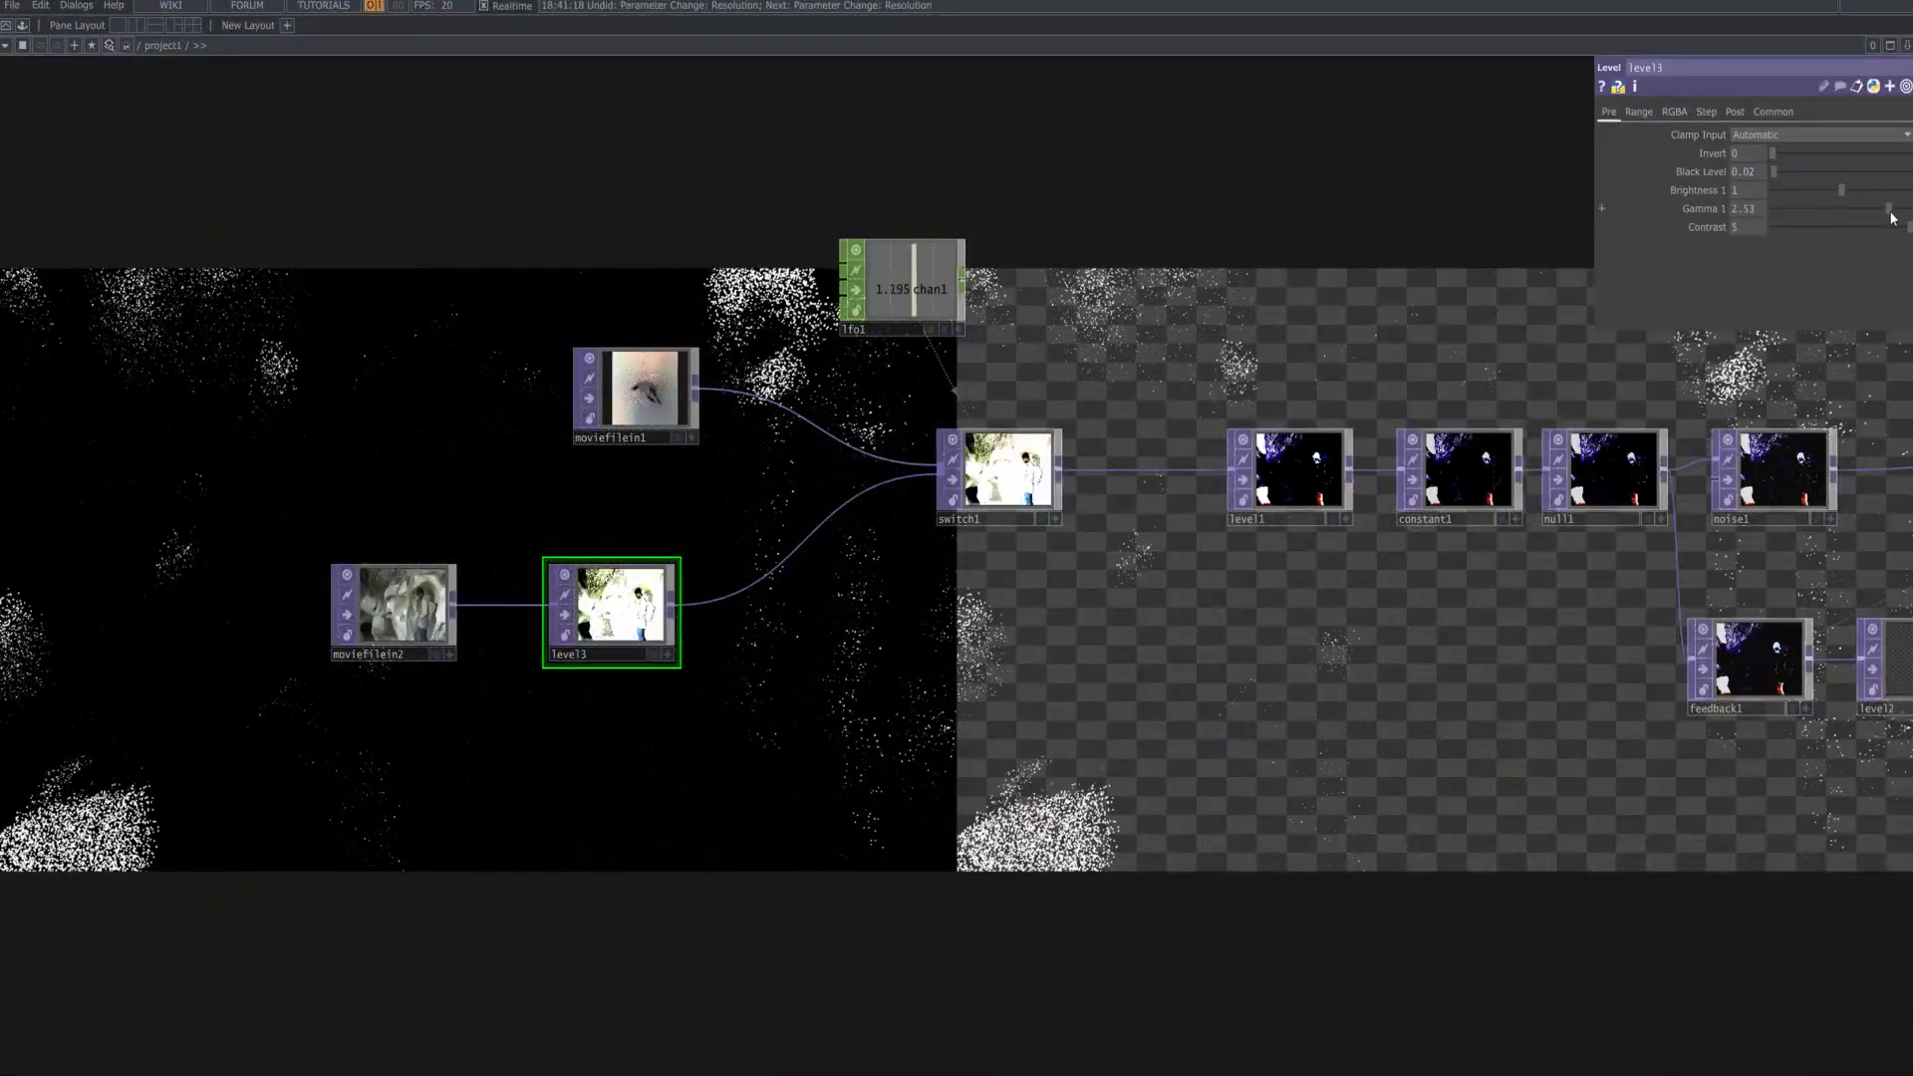
drag(1833, 219, 1818, 214)
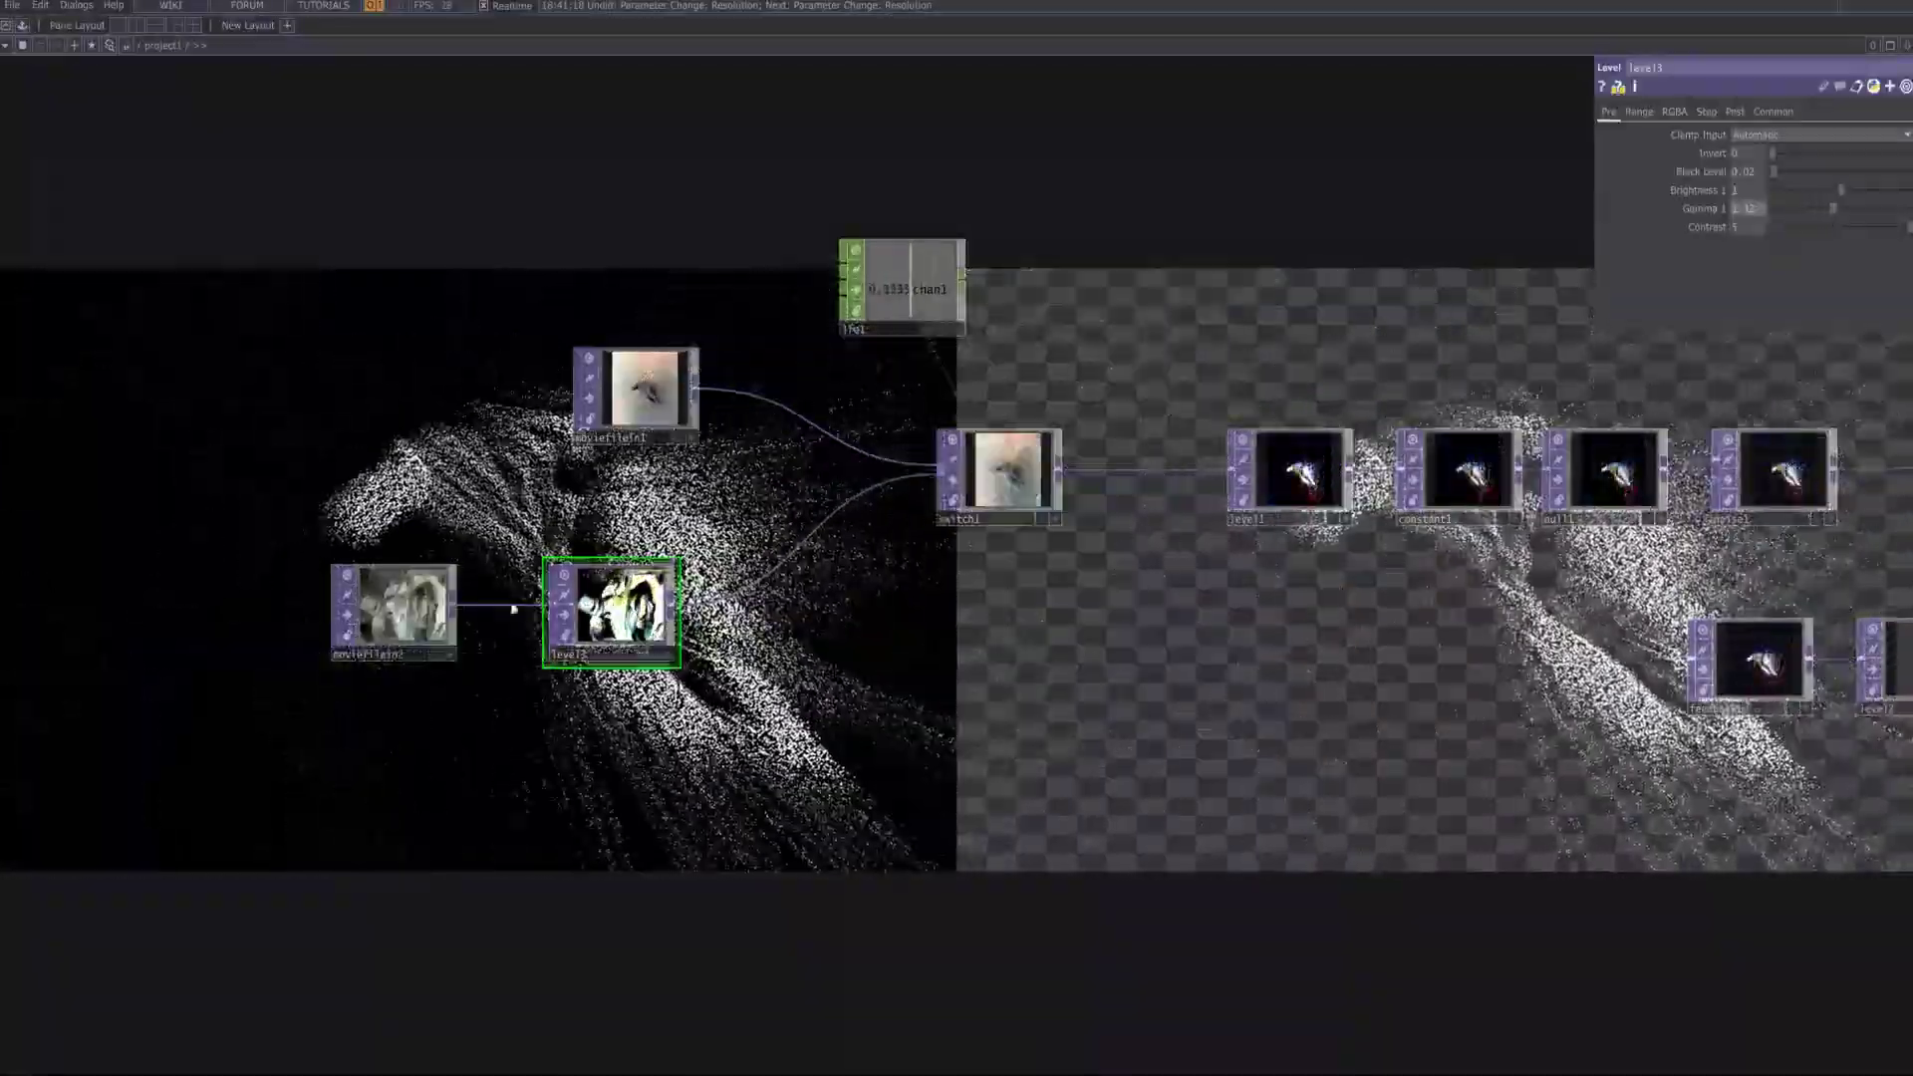
- Check moviefilein2's playback settings and review the animated result across the instancing and render nodes
click(393, 607)
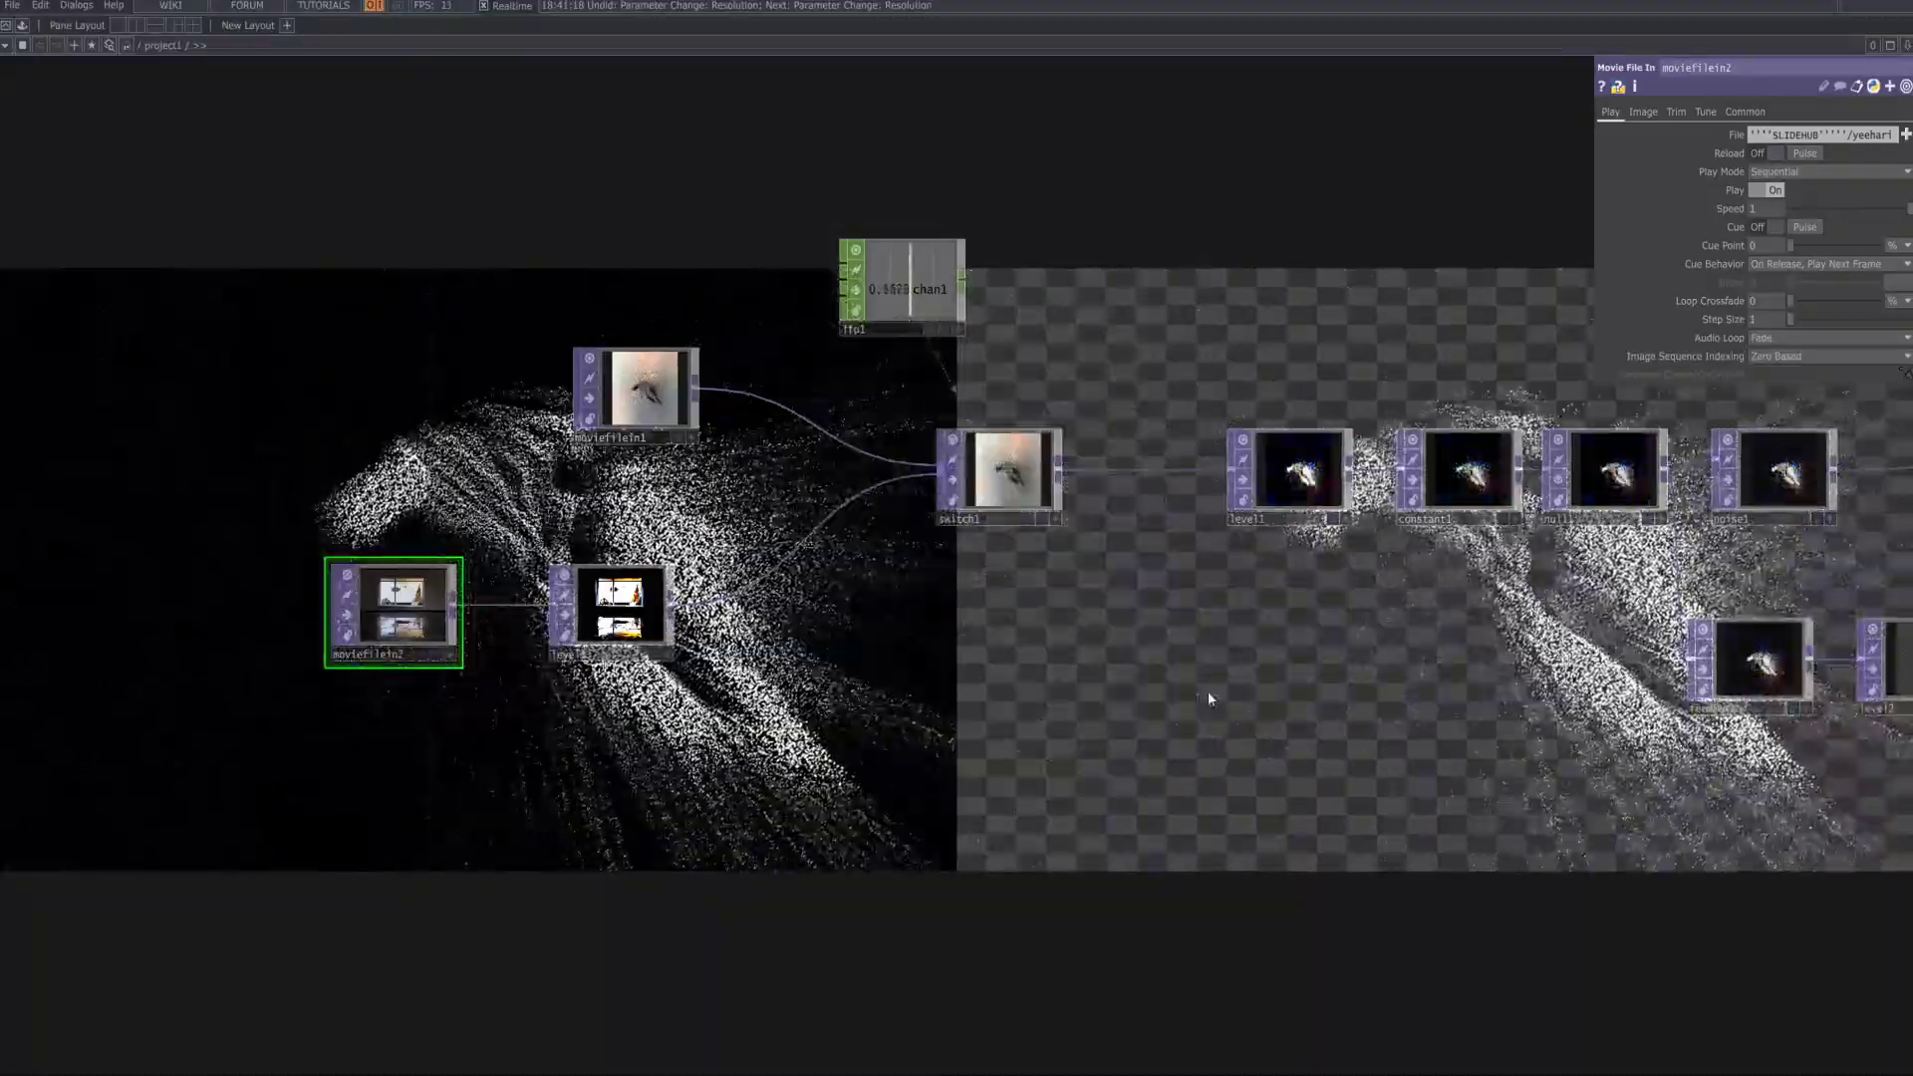
drag(1208, 692, 548, 760)
scroll(752, 791, down, 4)
drag(1876, 893, 1337, 683)
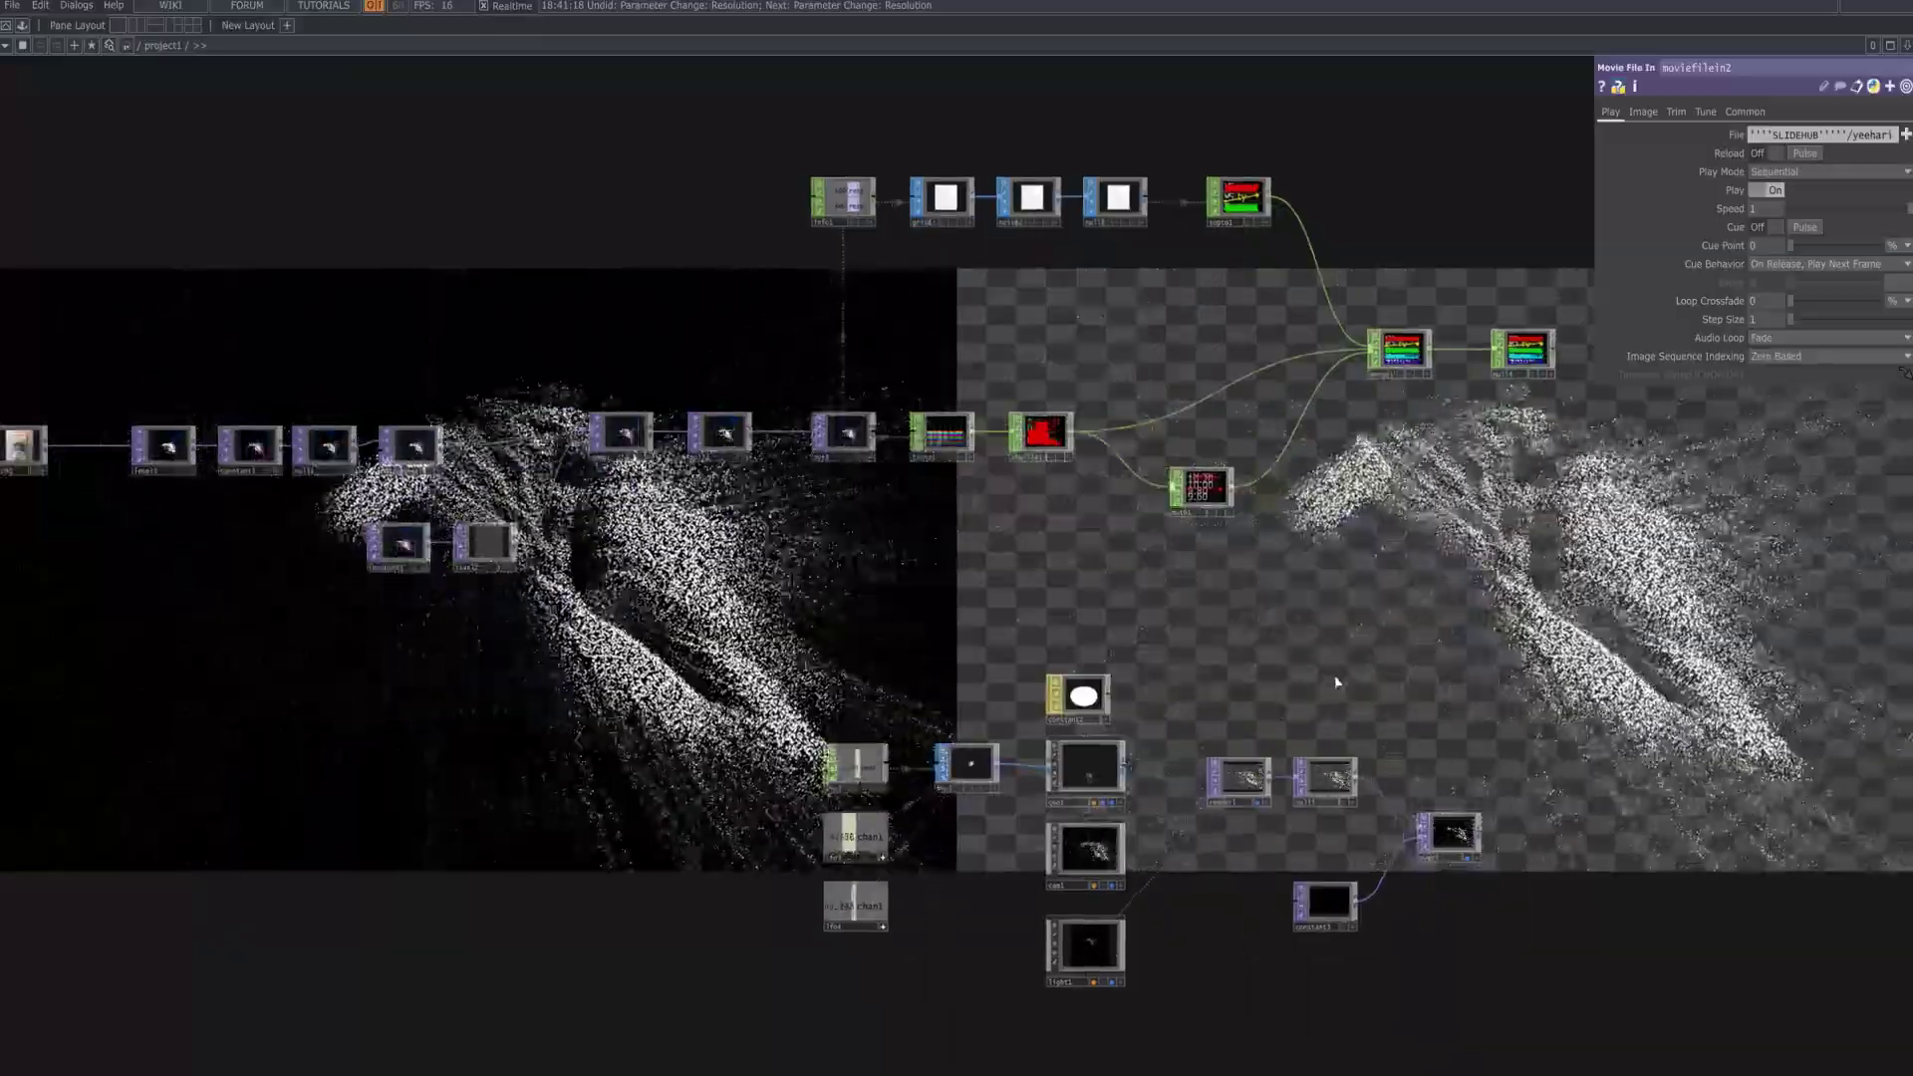
scroll(787, 564, up, 3)
drag(787, 564, 567, 291)
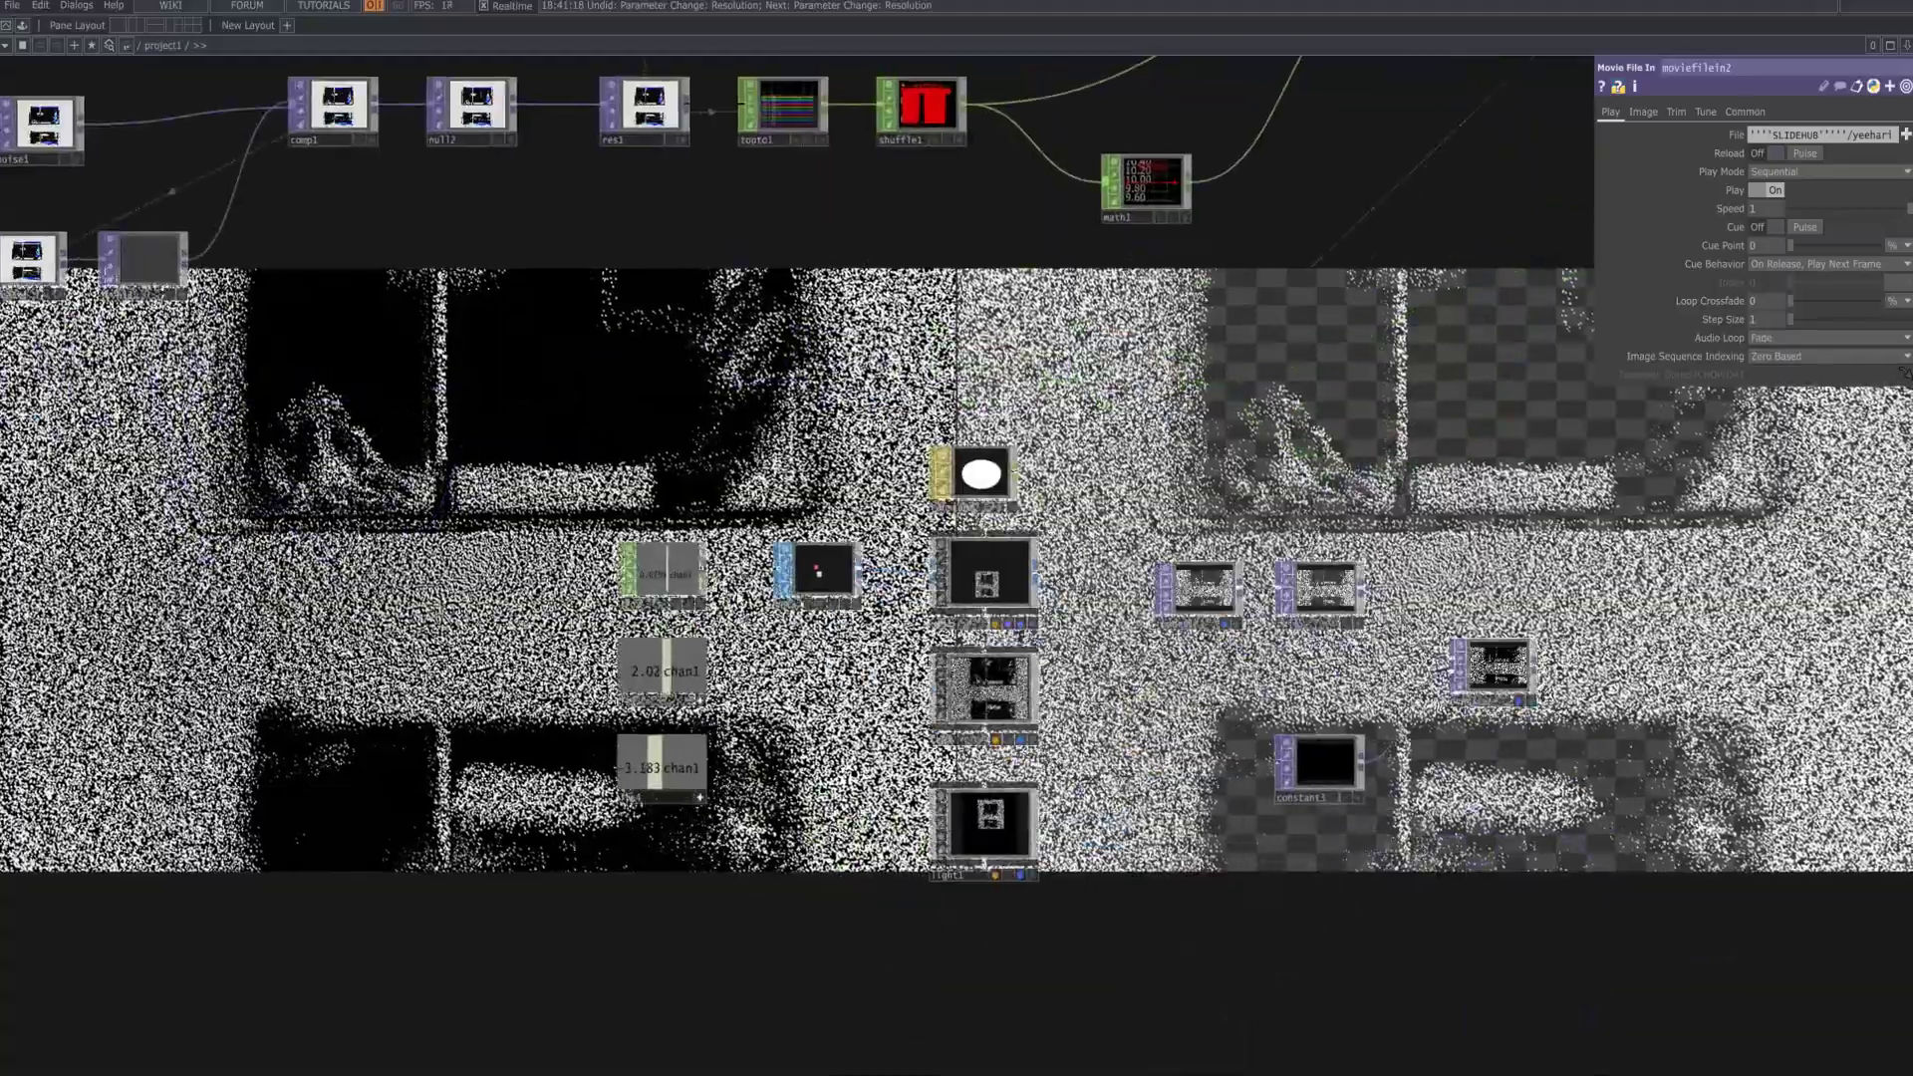
- Adjust the Frequency, Offset and Amplitude of lfo2, lfo3 and lfo4 that drive the box's anchors
click(662, 572)
drag(1801, 171, 1774, 202)
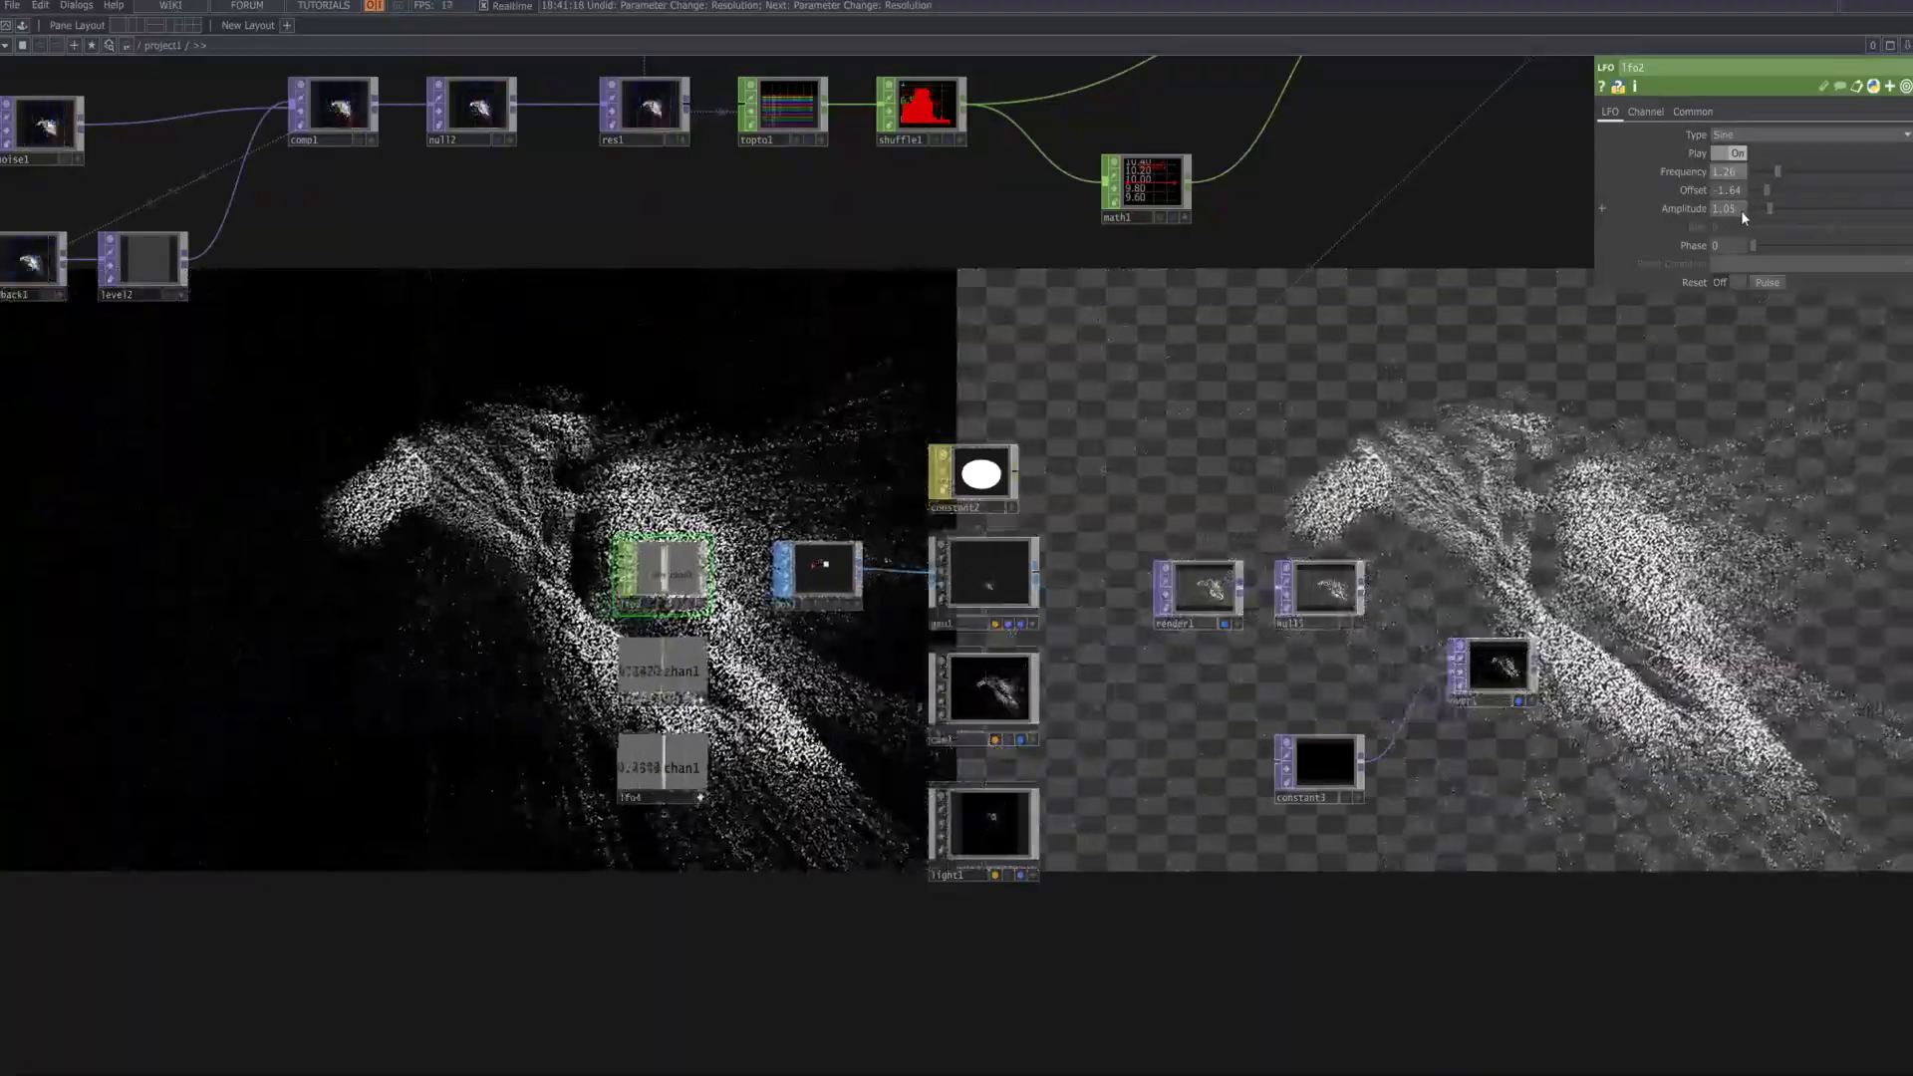
mouse_move(1782, 177)
mouse_down()
mouse_move(1766, 174)
mouse_move(1831, 209)
mouse_move(1775, 191)
mouse_up()
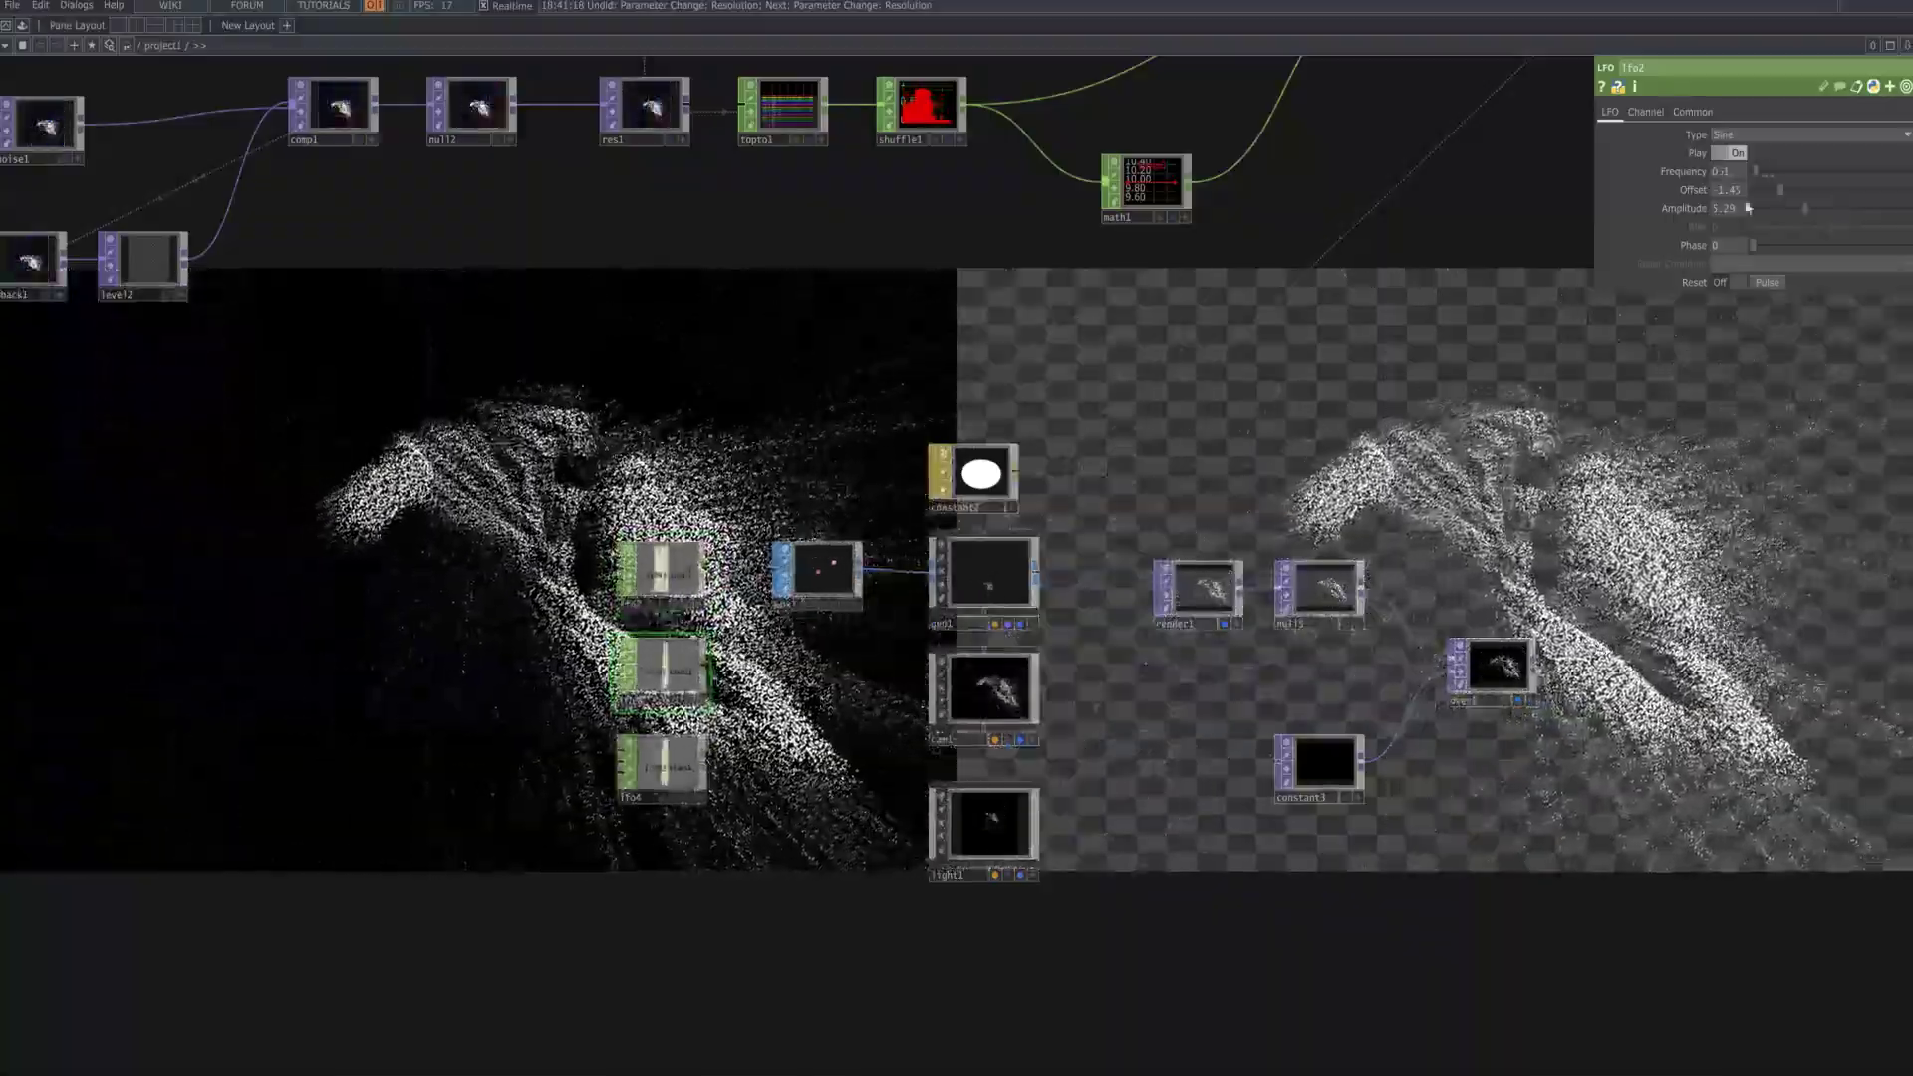
mouse_move(1765, 172)
mouse_down()
mouse_move(1908, 182)
mouse_move(1743, 180)
mouse_up()
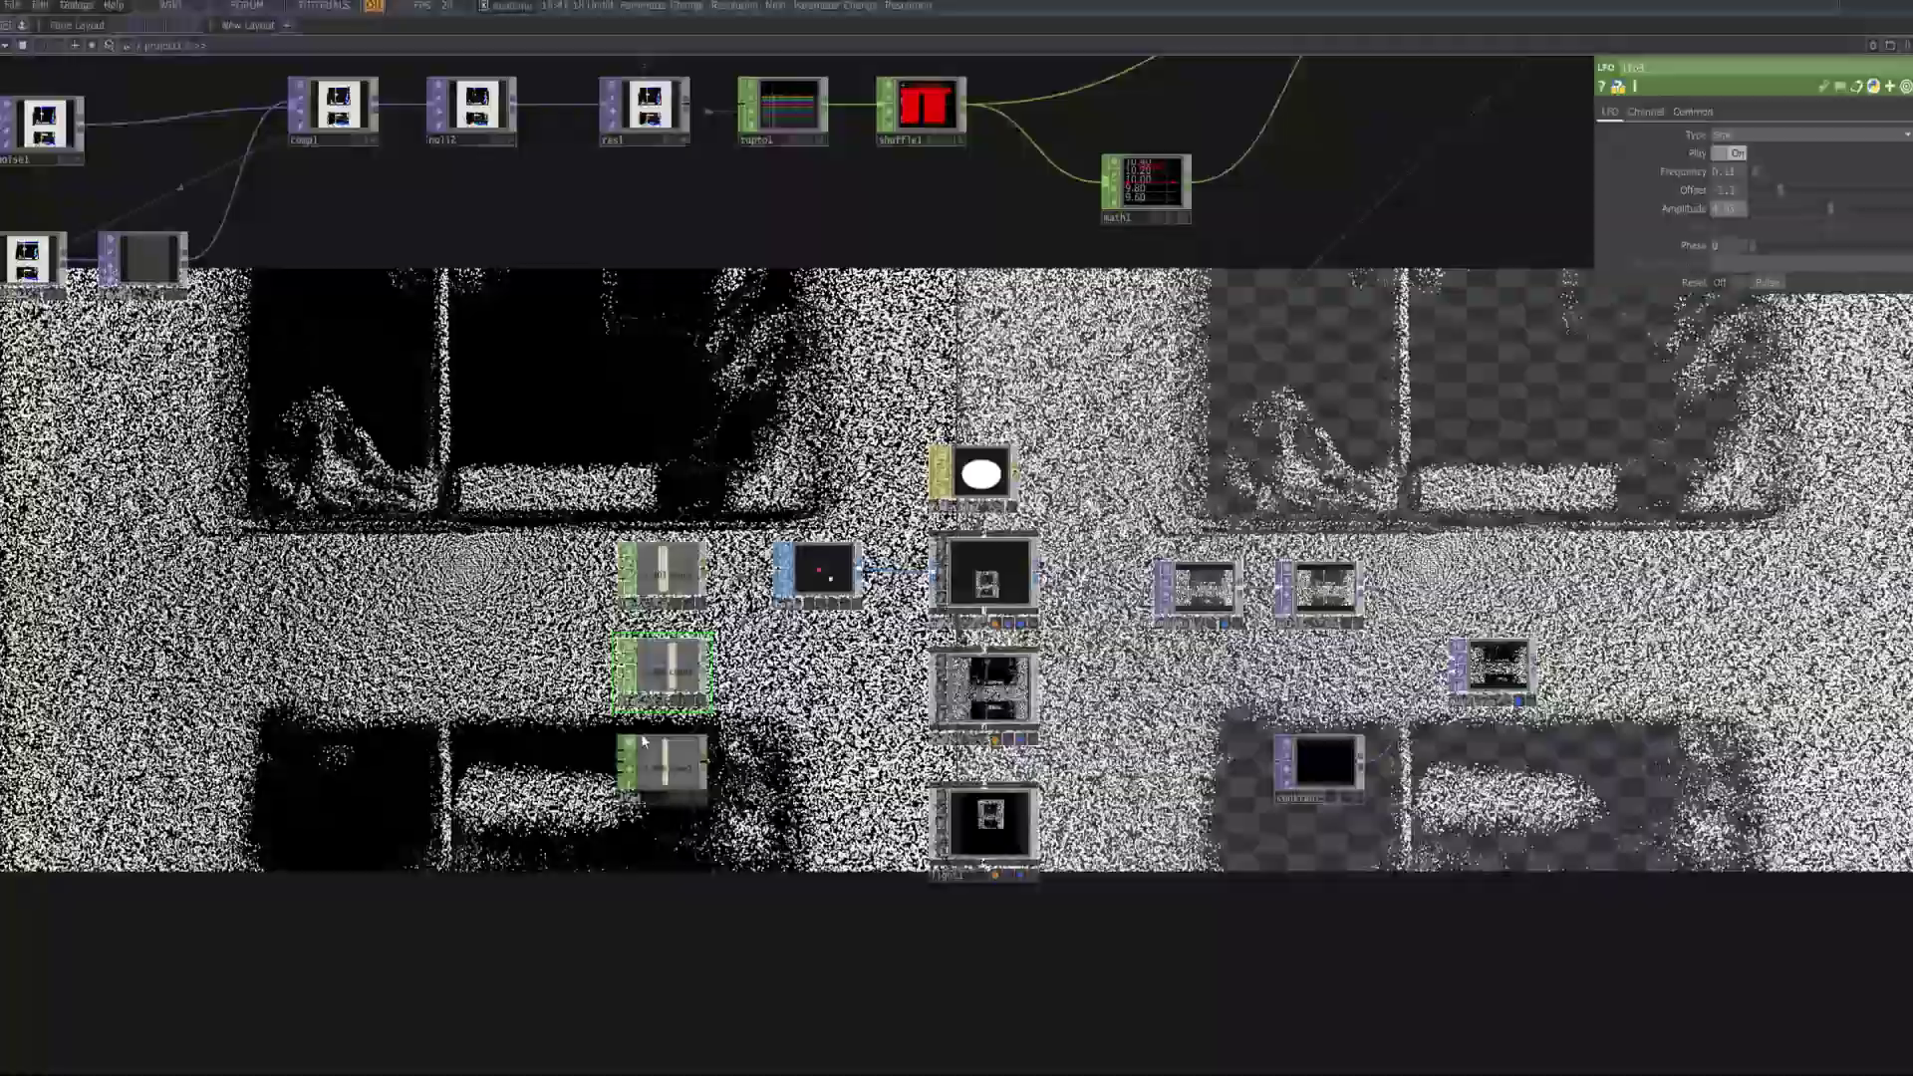
click(660, 767)
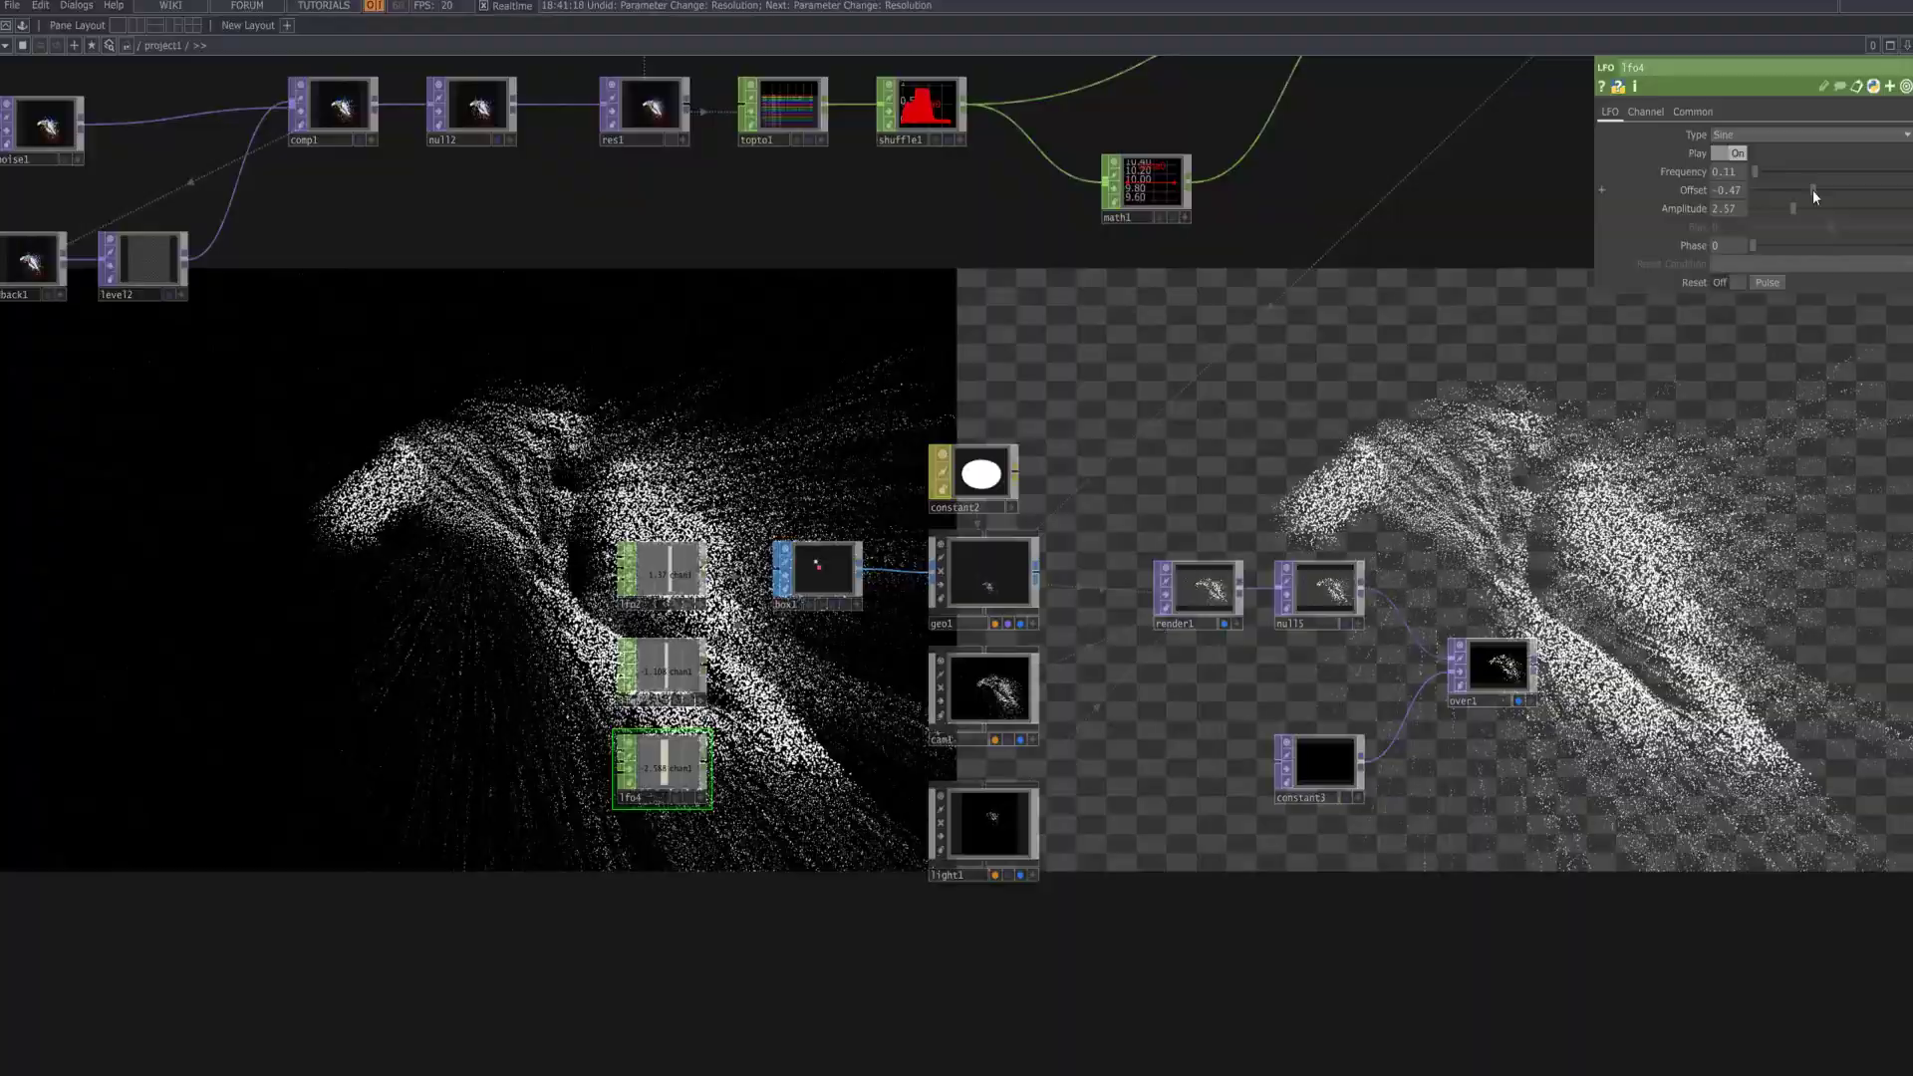
drag(1813, 189, 1766, 171)
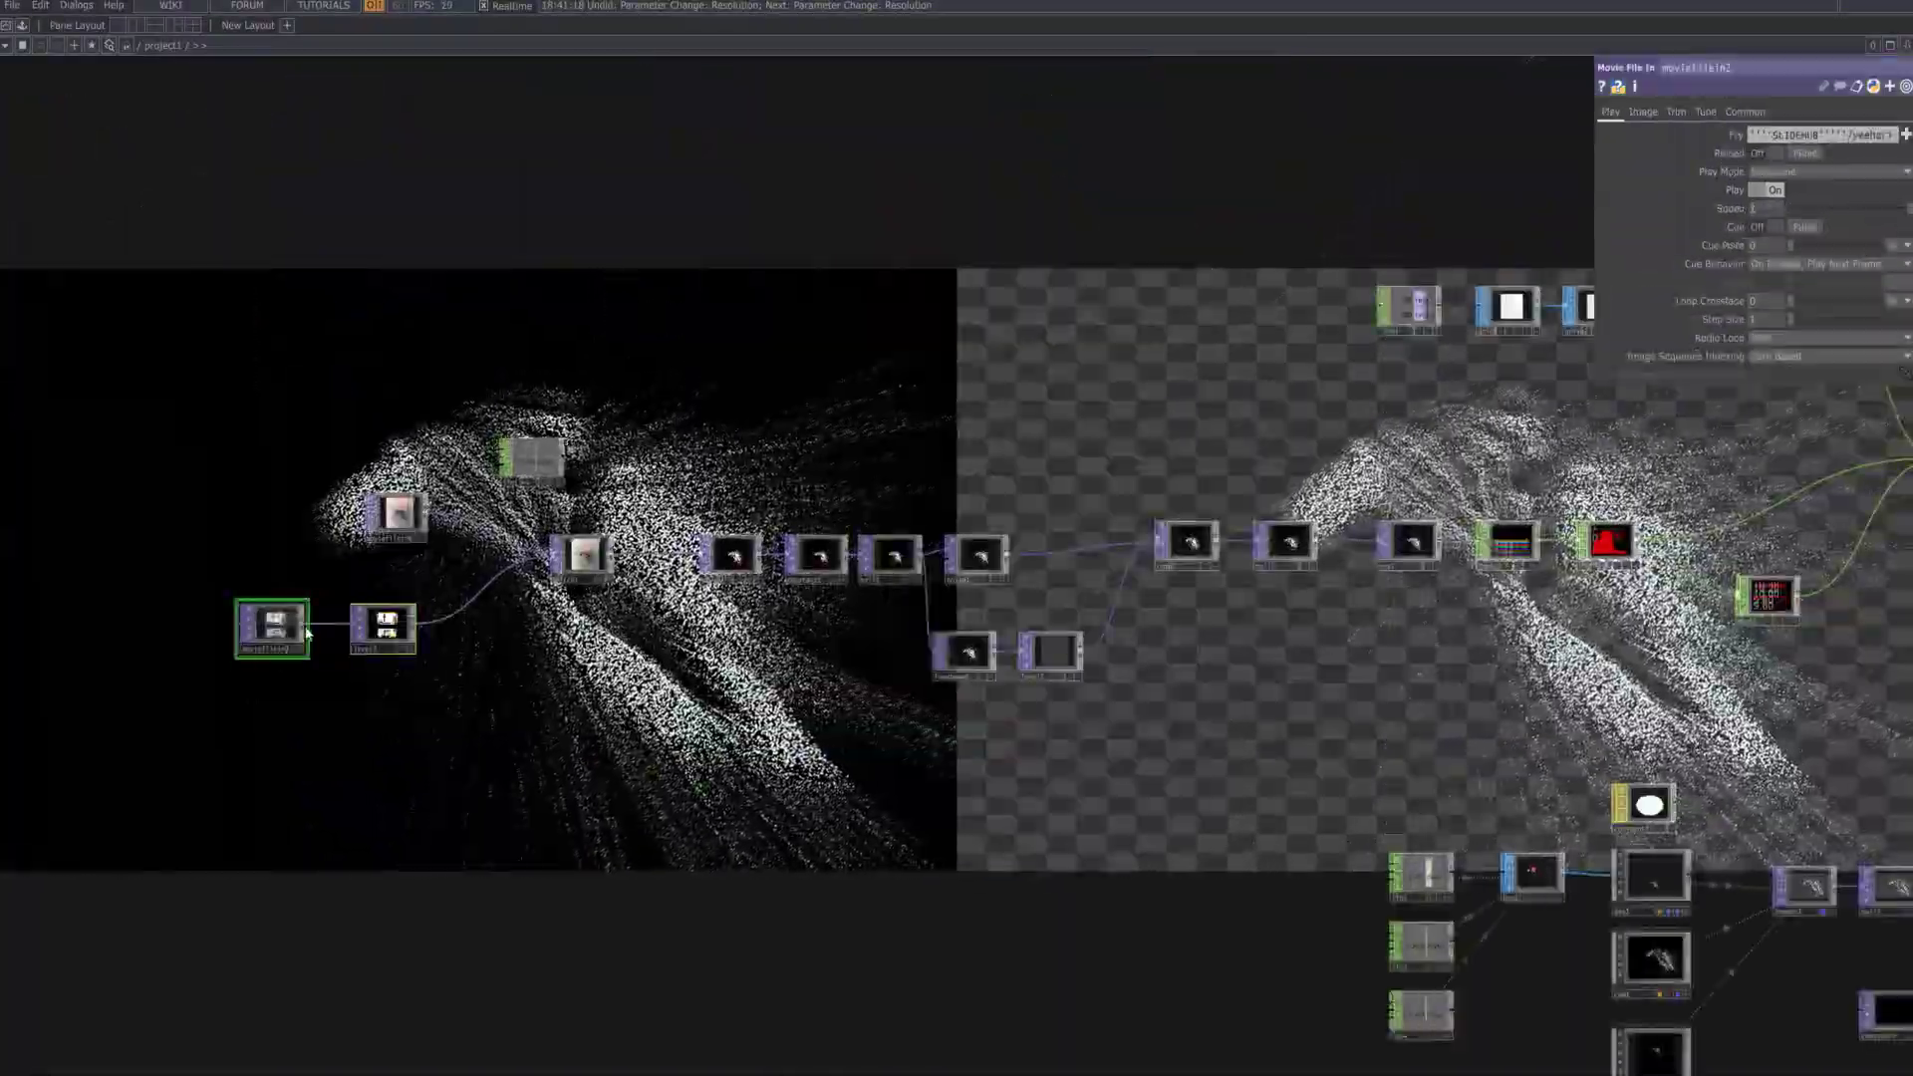
- Add two more Movie File In and Level TOP pairs feeding switch1, and set moviefilein4's resolution to 1280 x 720
key(ctrl+v)
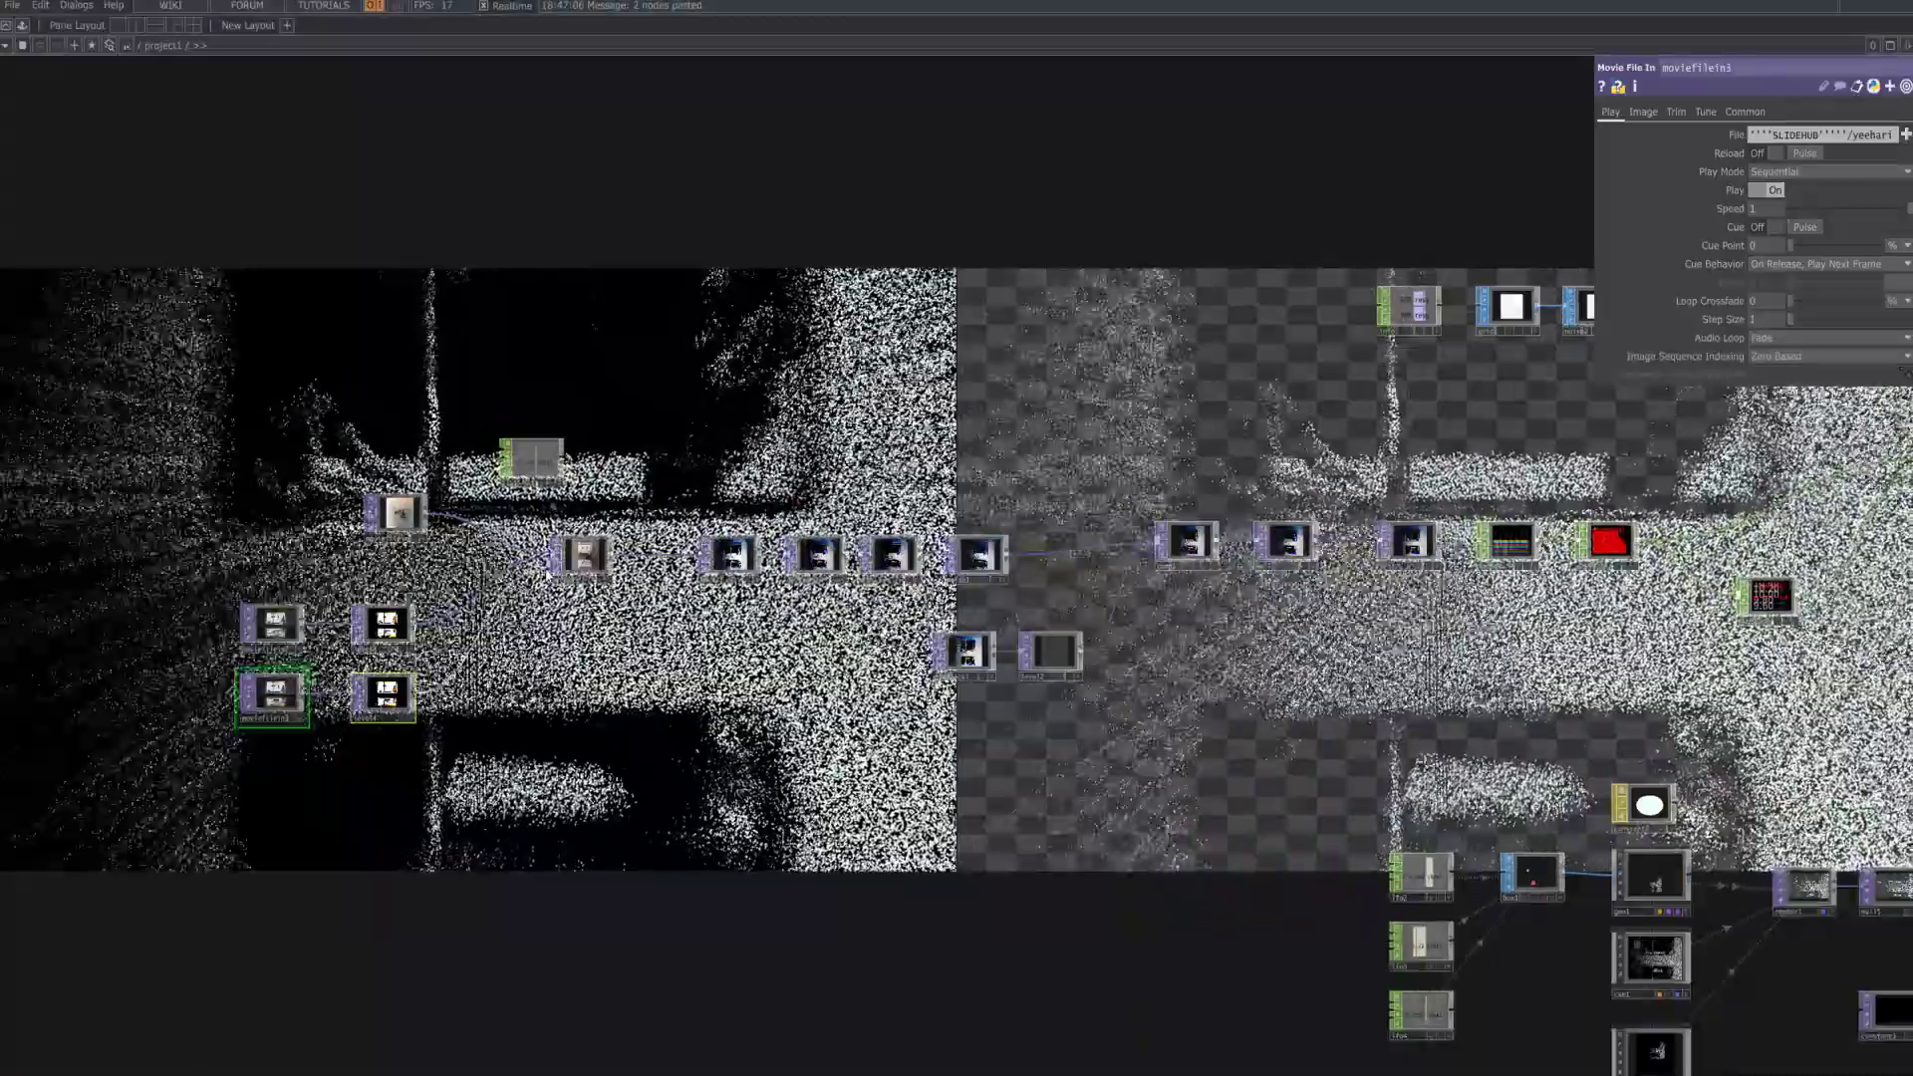
drag(547, 574, 553, 555)
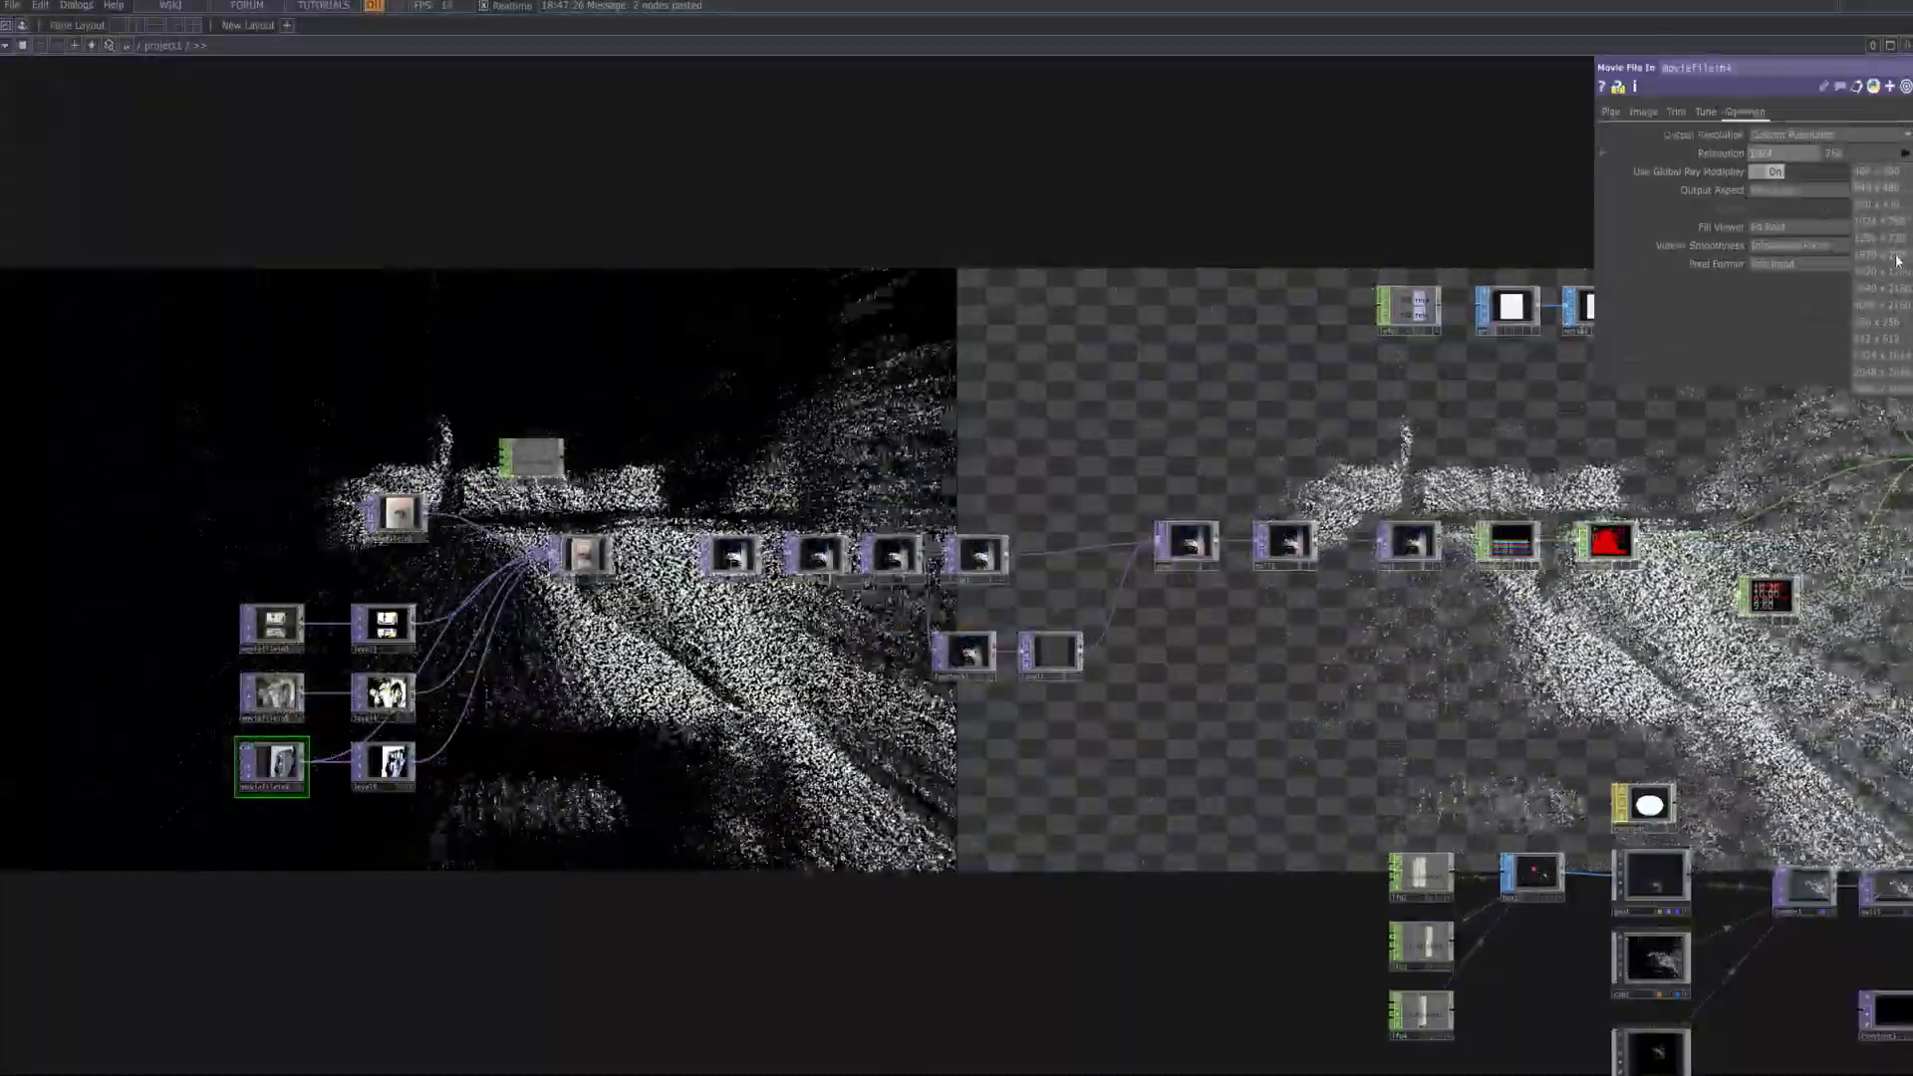
click(1878, 239)
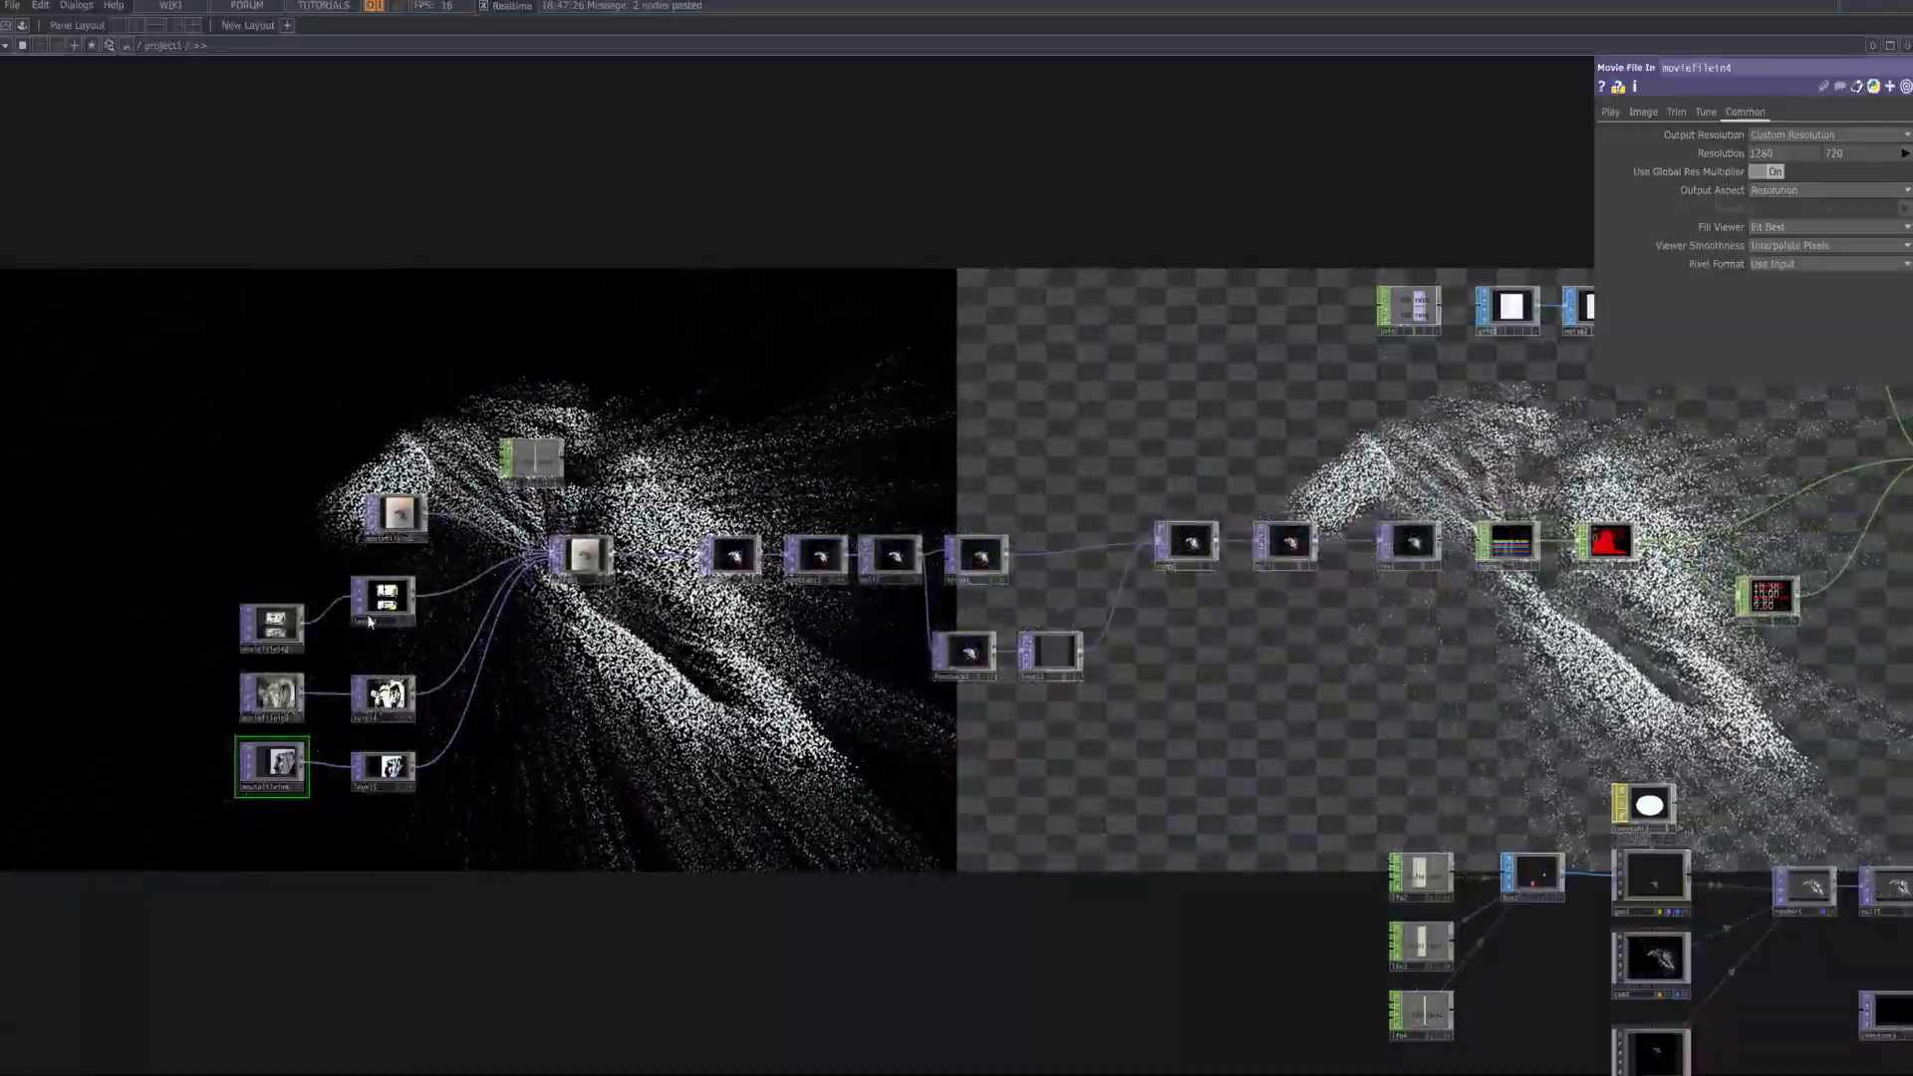
- Arrange the Movie File In and Level TOPs feeding switch1 into evenly spaced rows
drag(271, 626, 271, 584)
drag(271, 696, 271, 668)
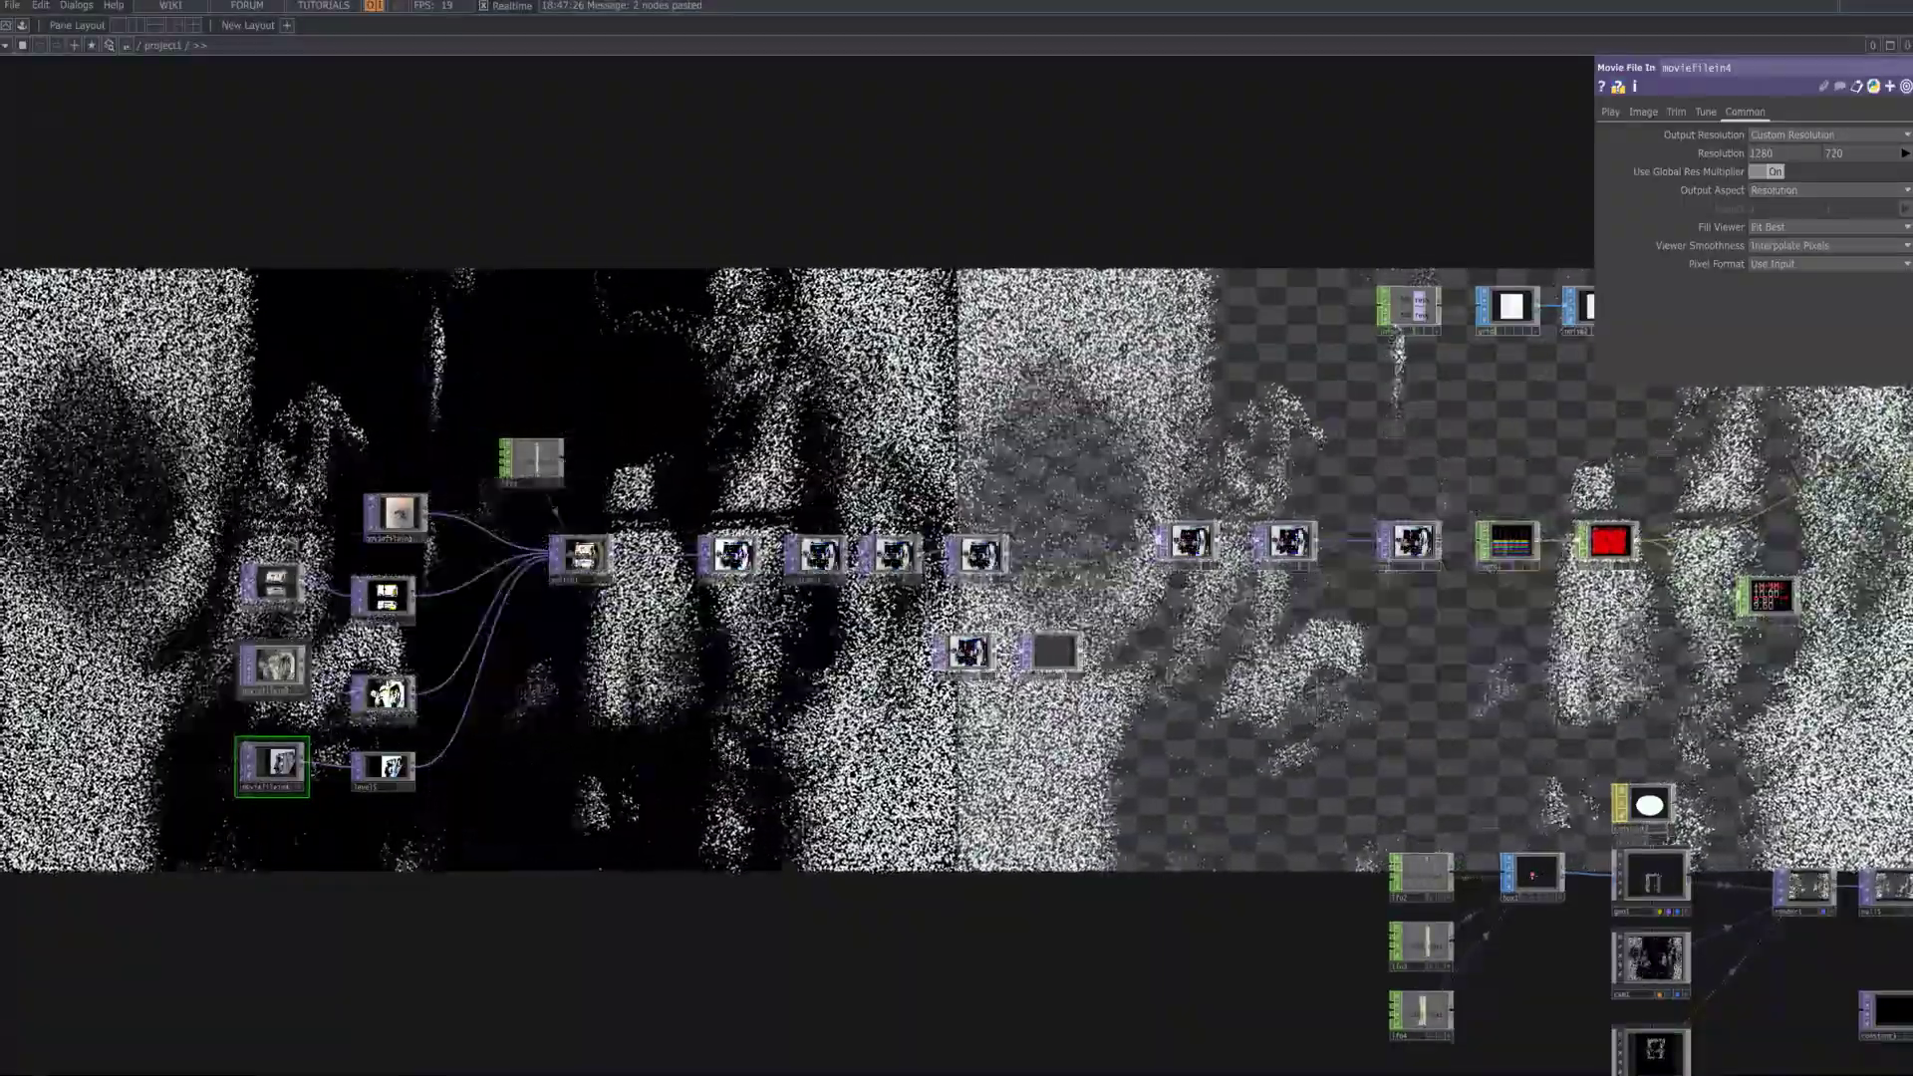
drag(382, 695, 383, 667)
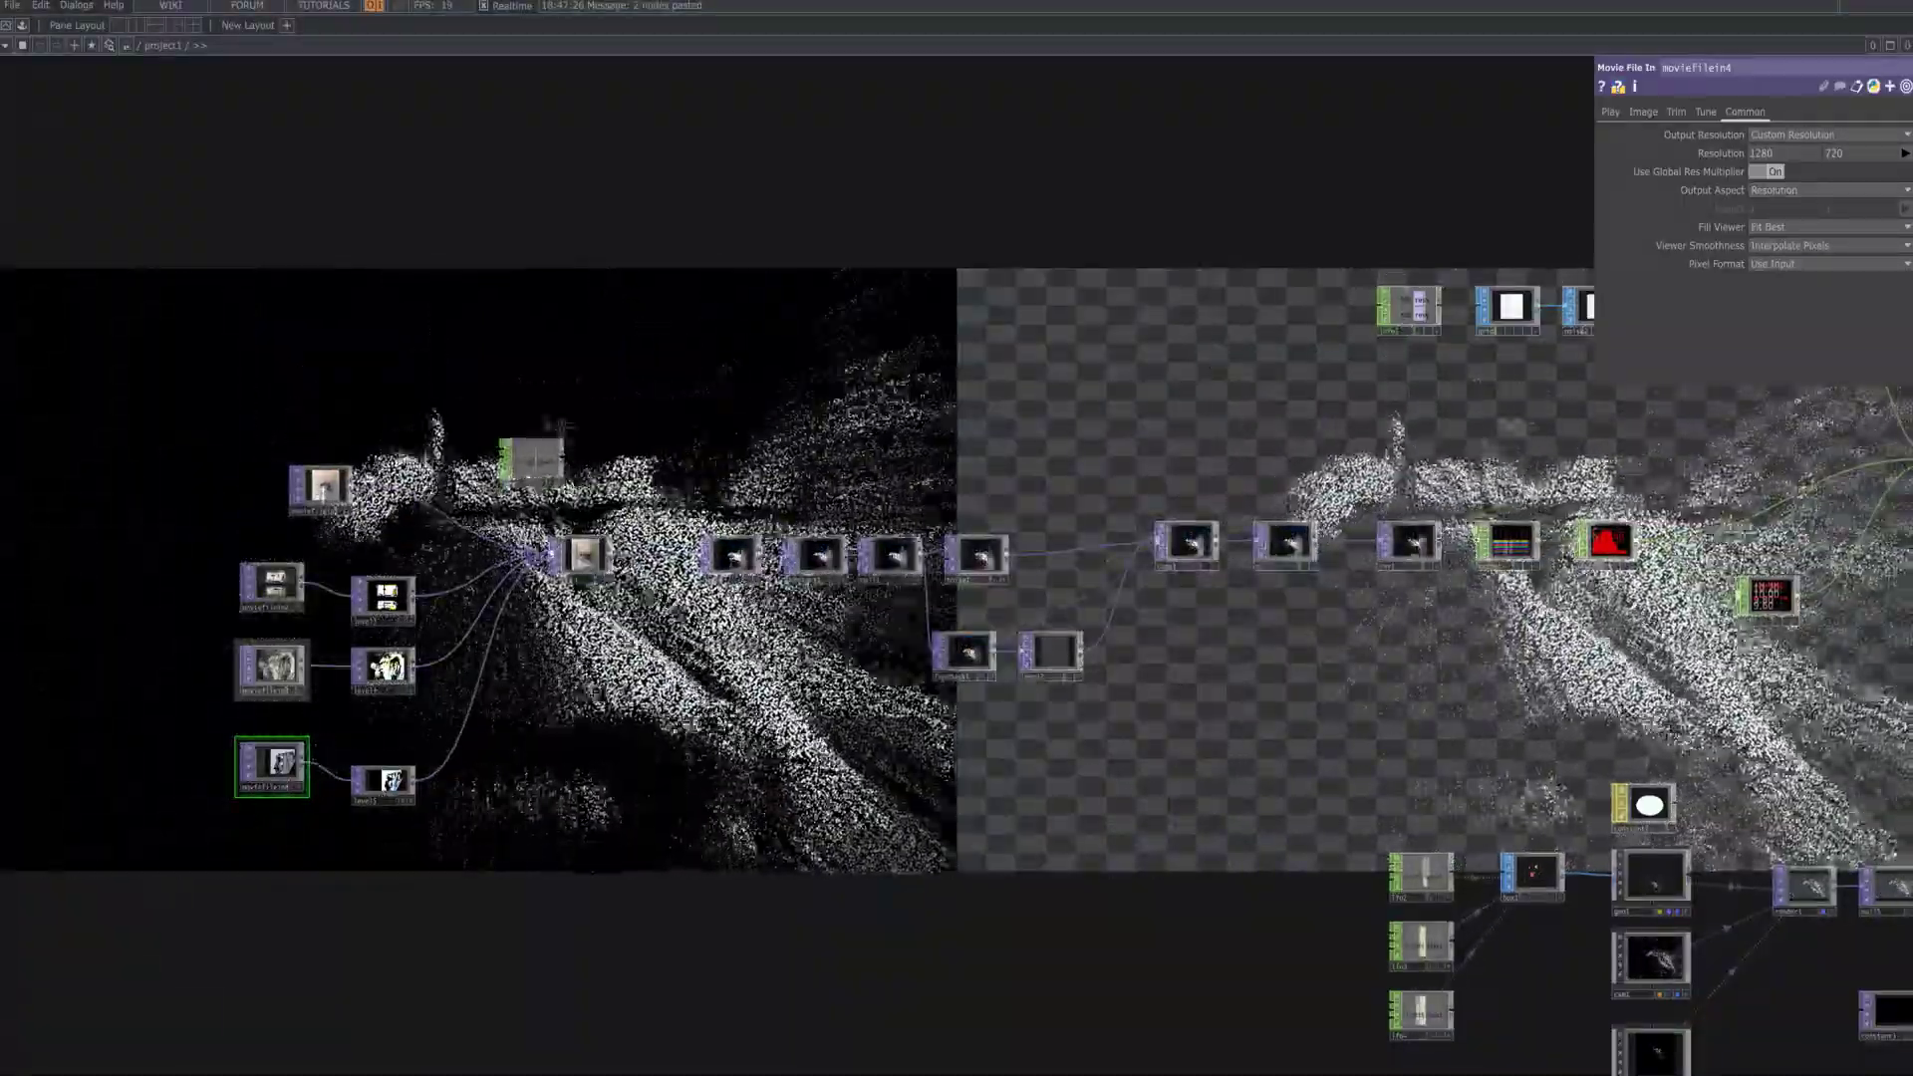
drag(321, 486, 271, 486)
- Insert a Level TOP between the image source and switch1 and set its Brightness 1 to 0.88
right_click(417, 529)
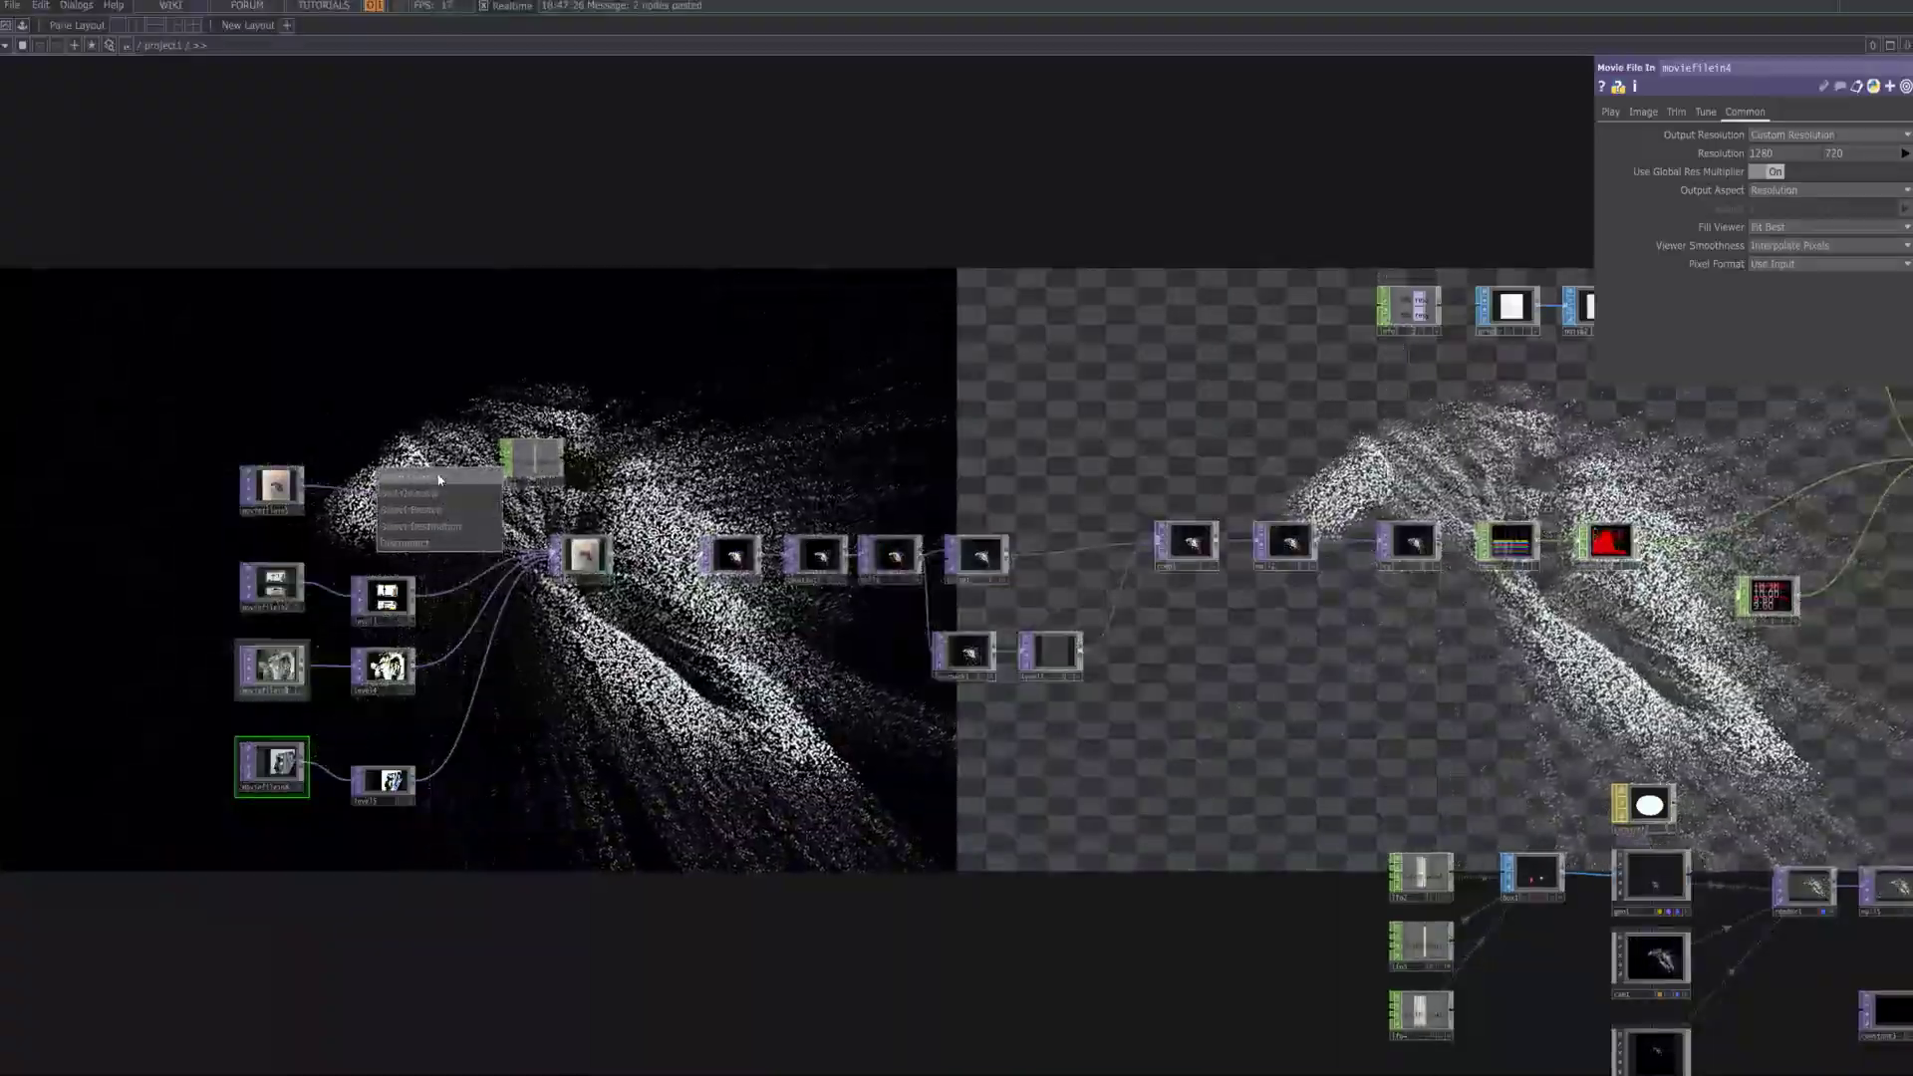
click(441, 482)
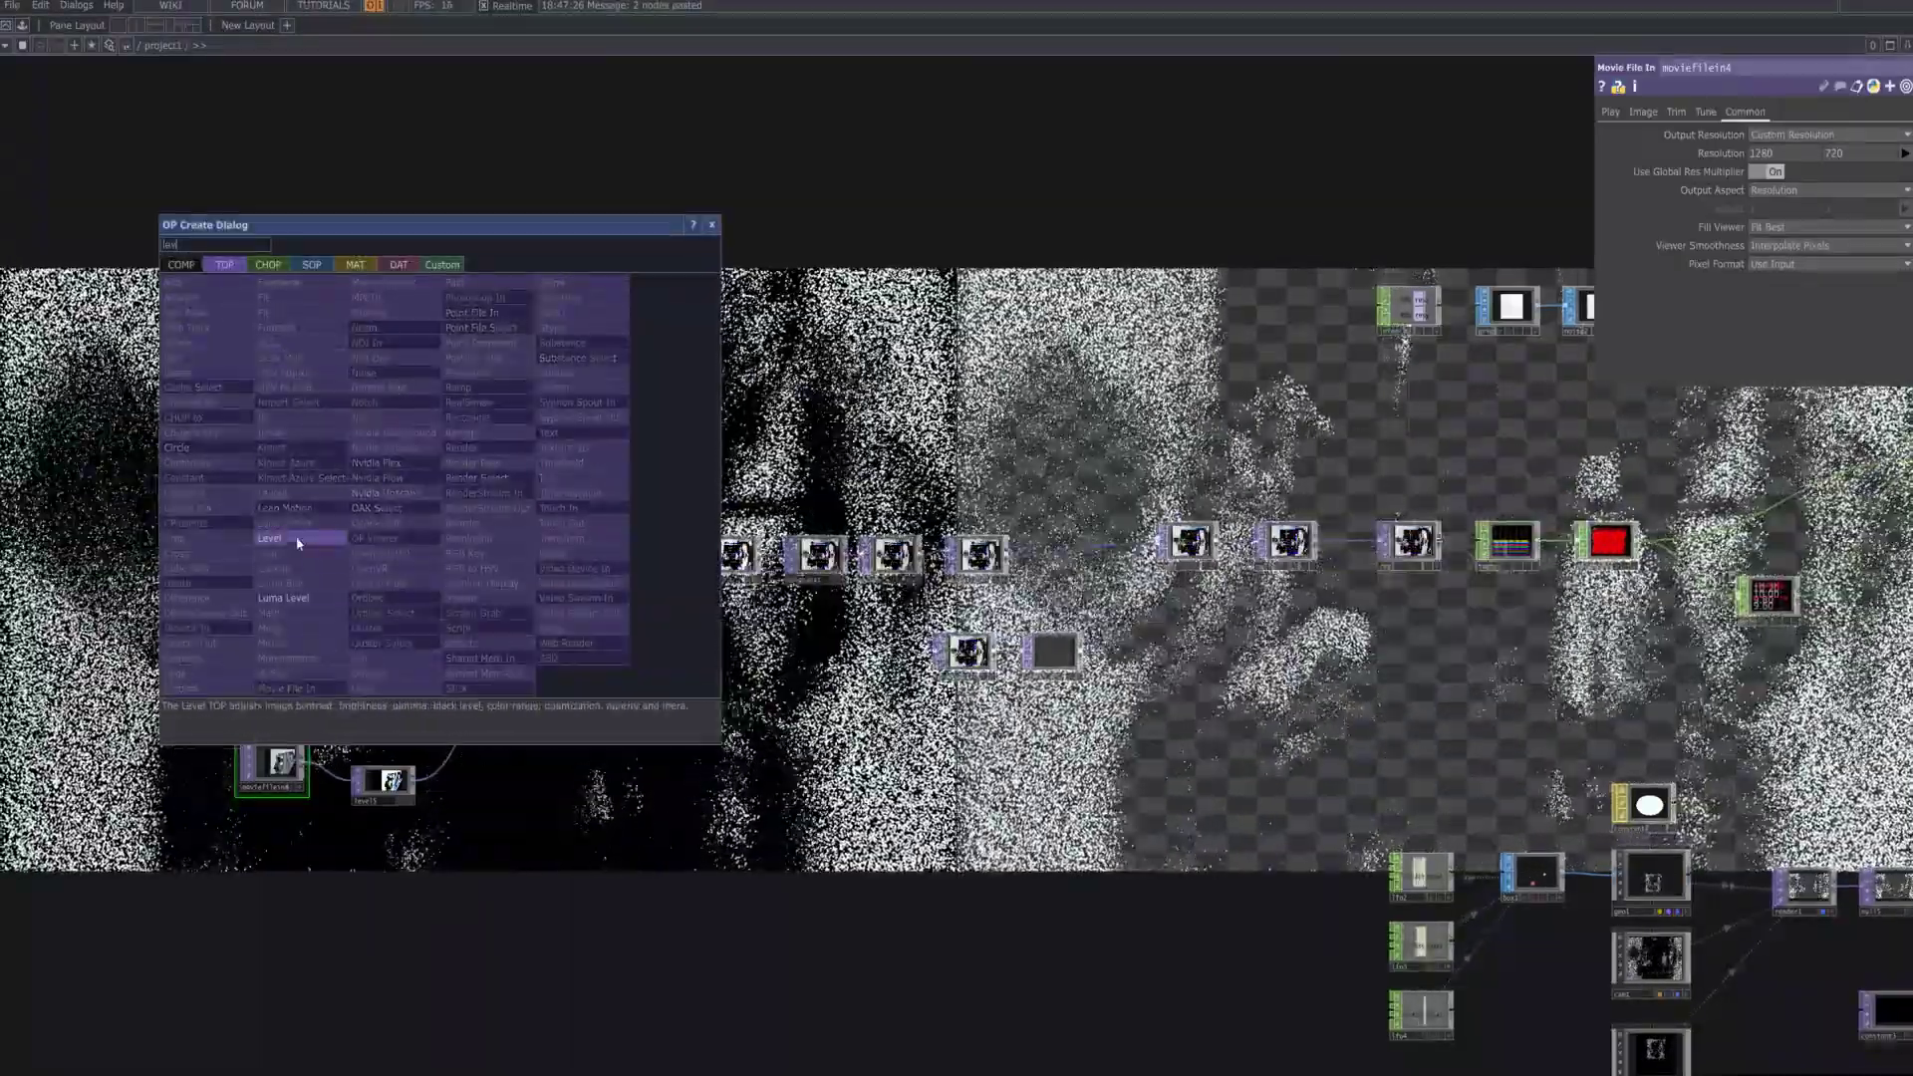
click(297, 541)
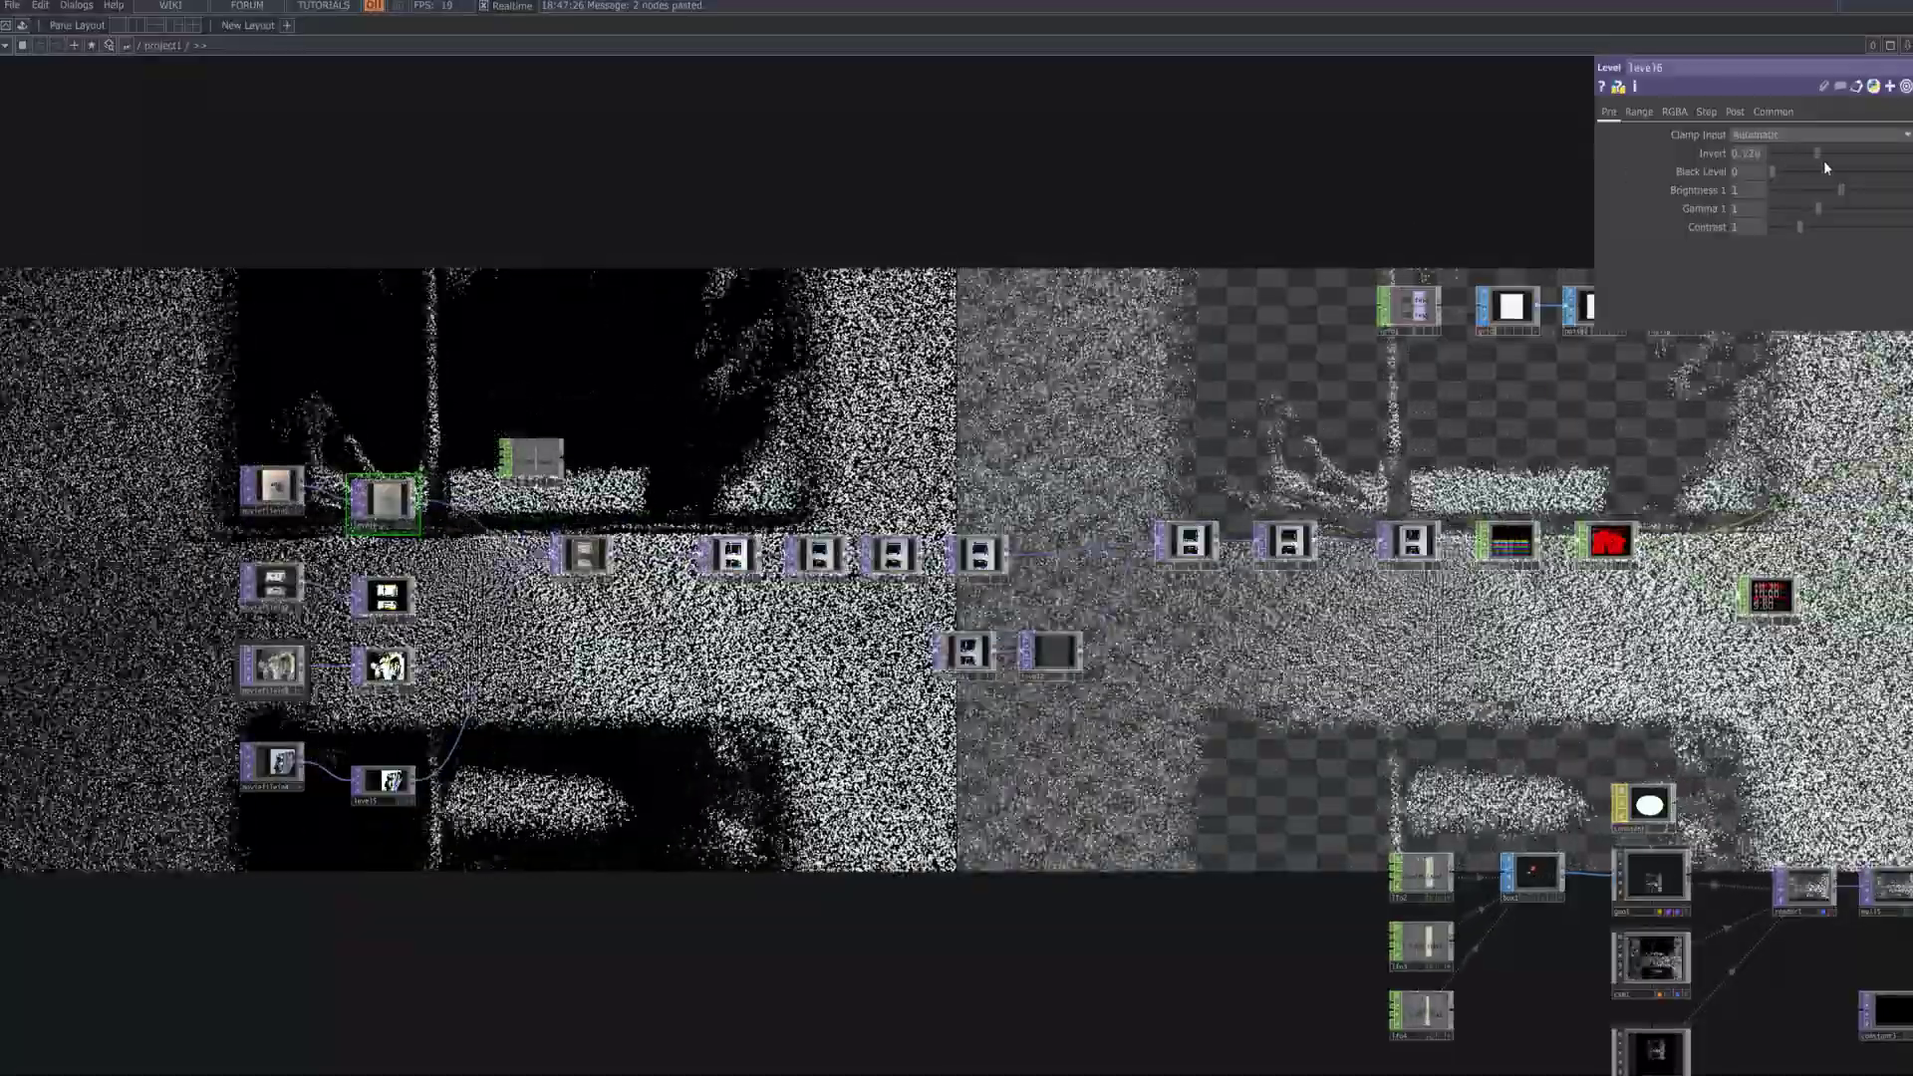
mouse_move(1823, 161)
mouse_down()
mouse_move(1628, 181)
mouse_move(1807, 181)
mouse_move(1742, 188)
mouse_move(1725, 230)
mouse_up()
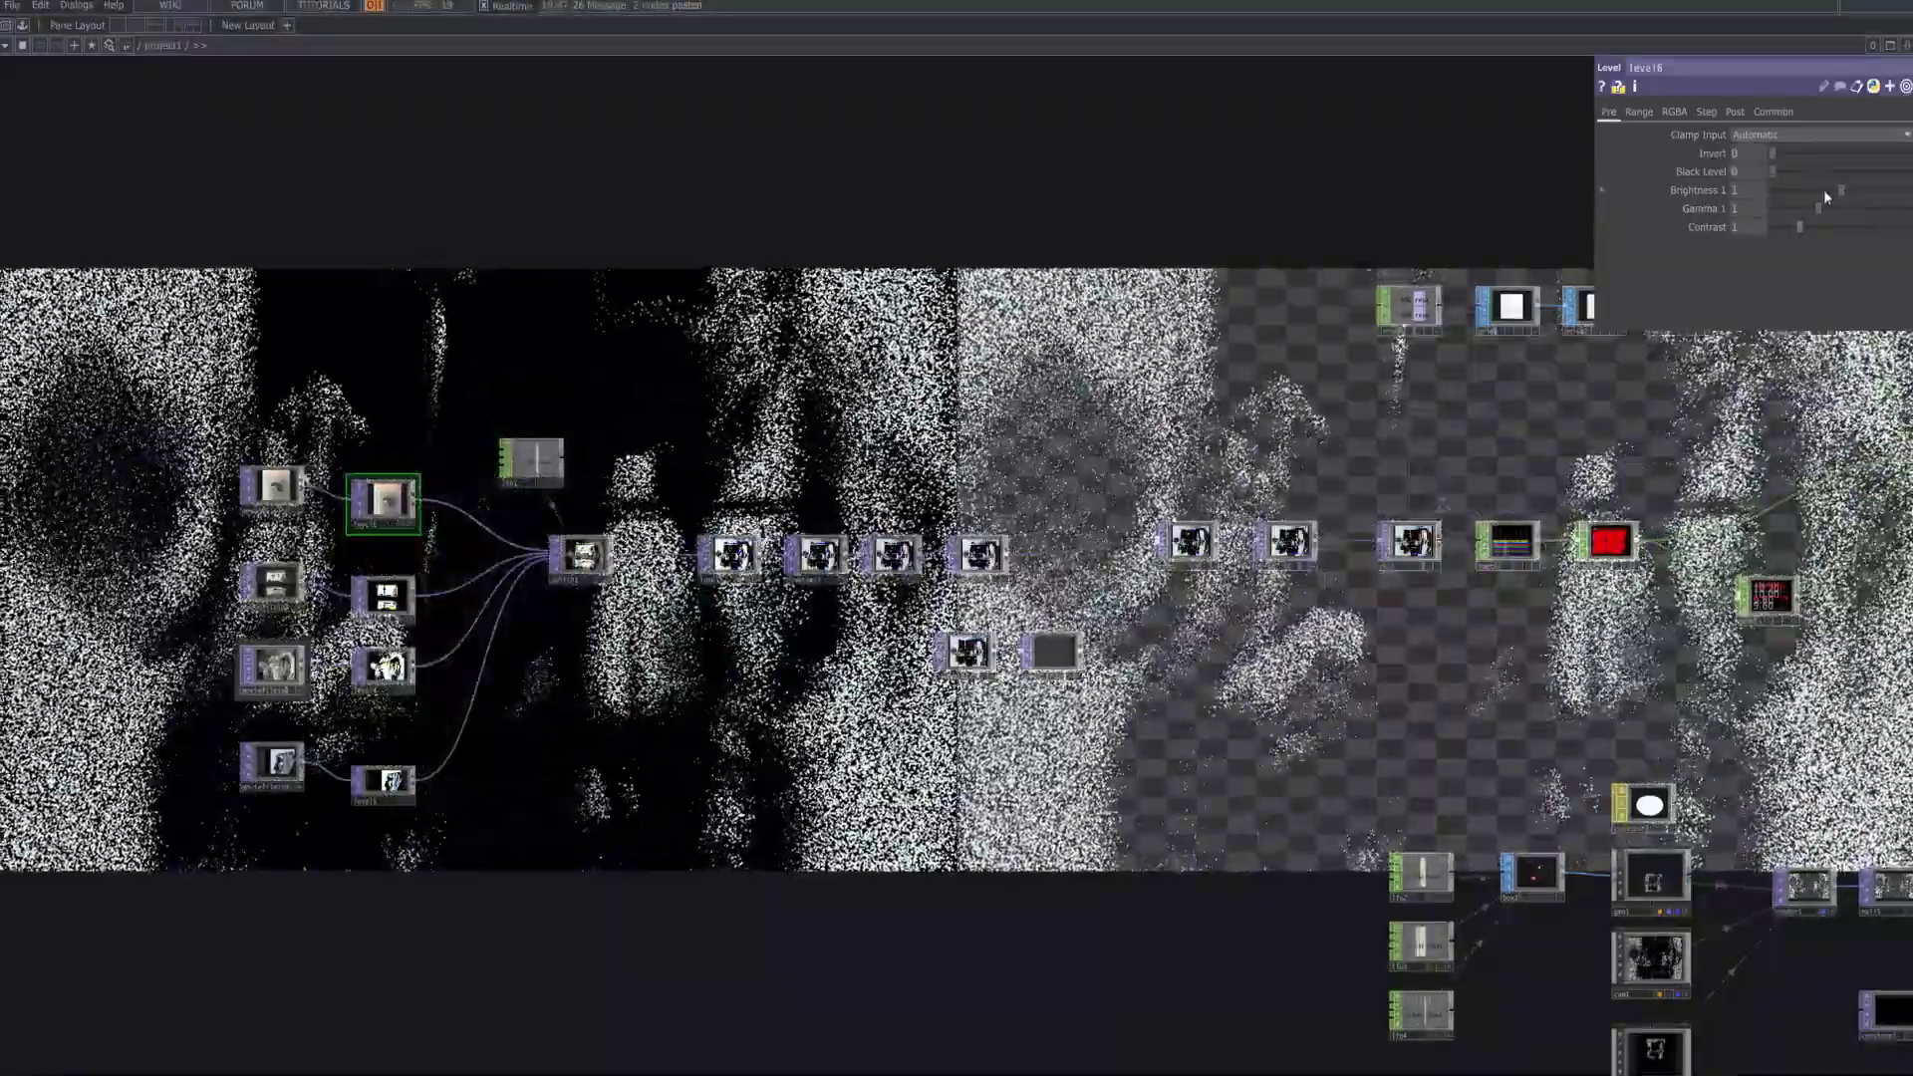
mouse_move(1825, 191)
mouse_down()
mouse_move(1905, 213)
mouse_move(1838, 219)
mouse_move(1832, 198)
mouse_up()
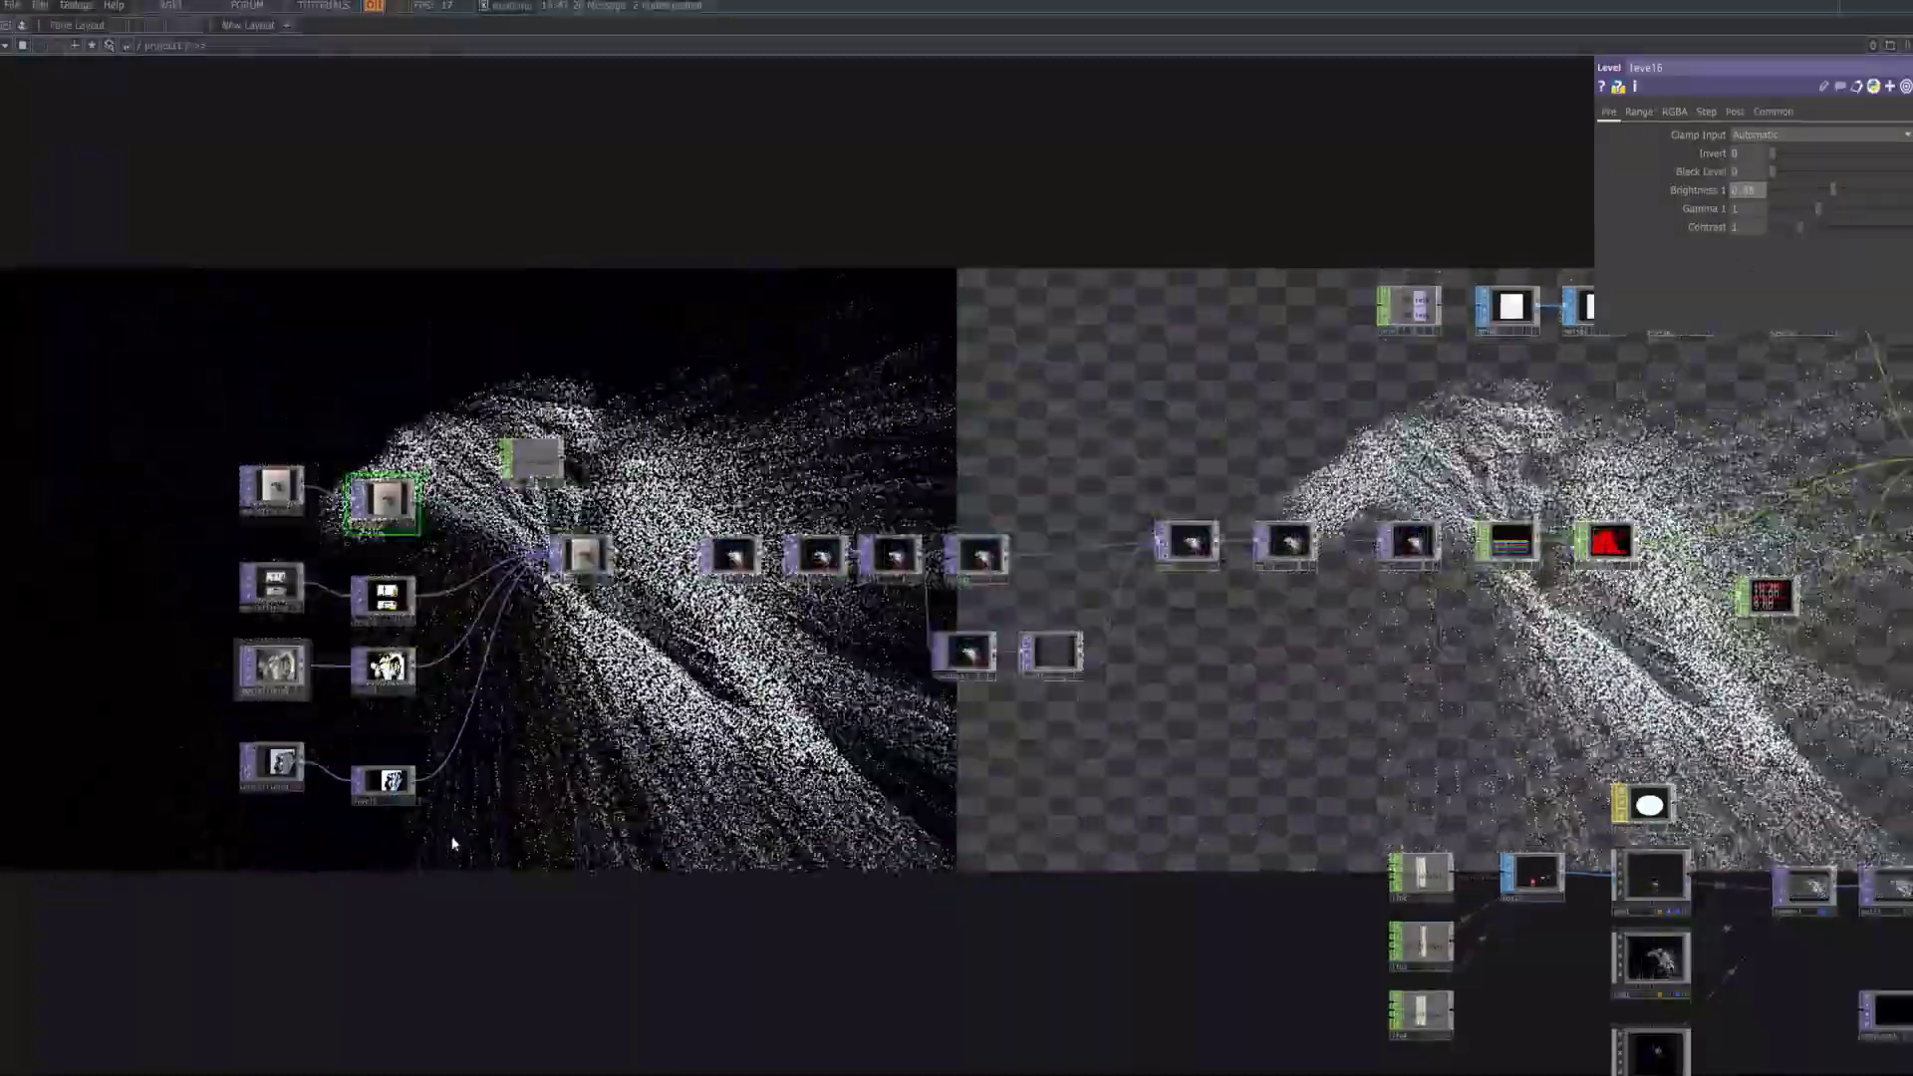
- Move the source and Level TOPs farther away from switch1 and align the controlling LFO CHOP above it
drag(909, 798, 810, 506)
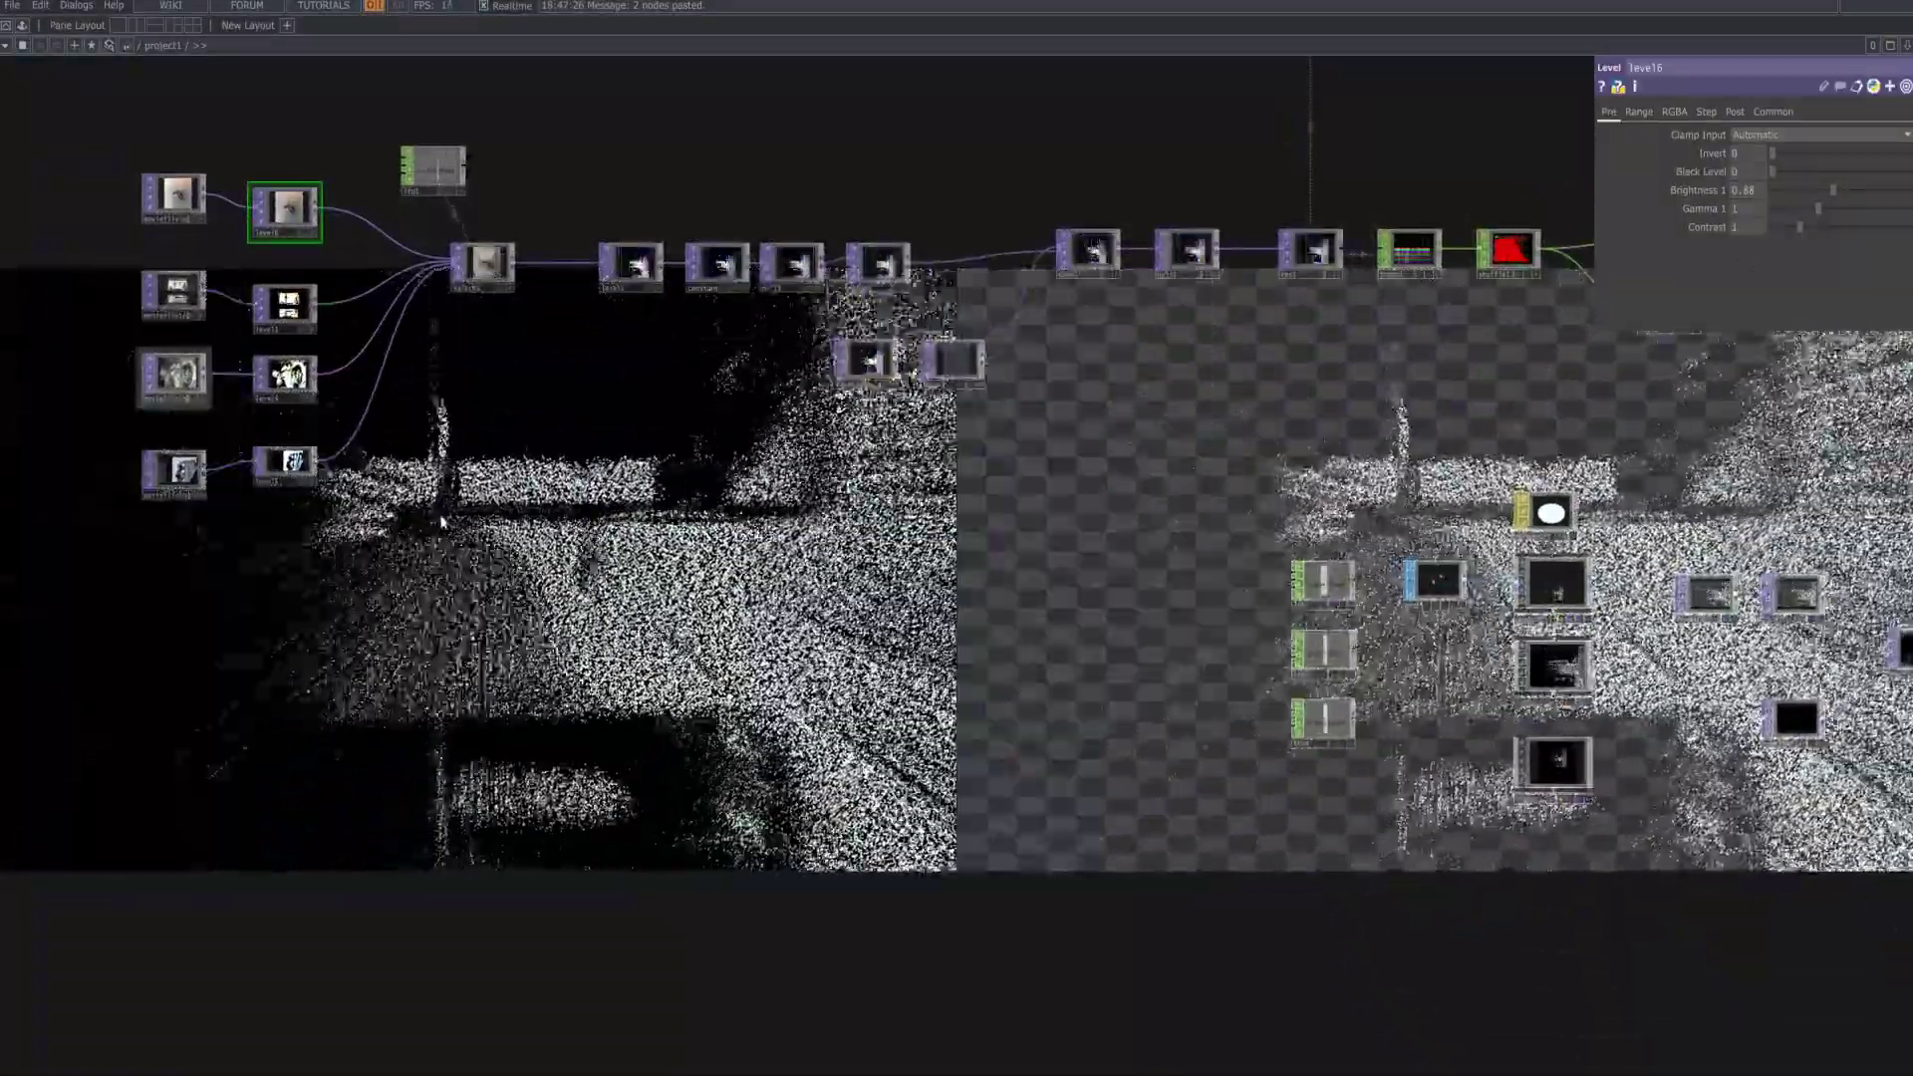
drag(439, 521, 541, 642)
right_drag(466, 660, 237, 299)
drag(374, 336, 249, 336)
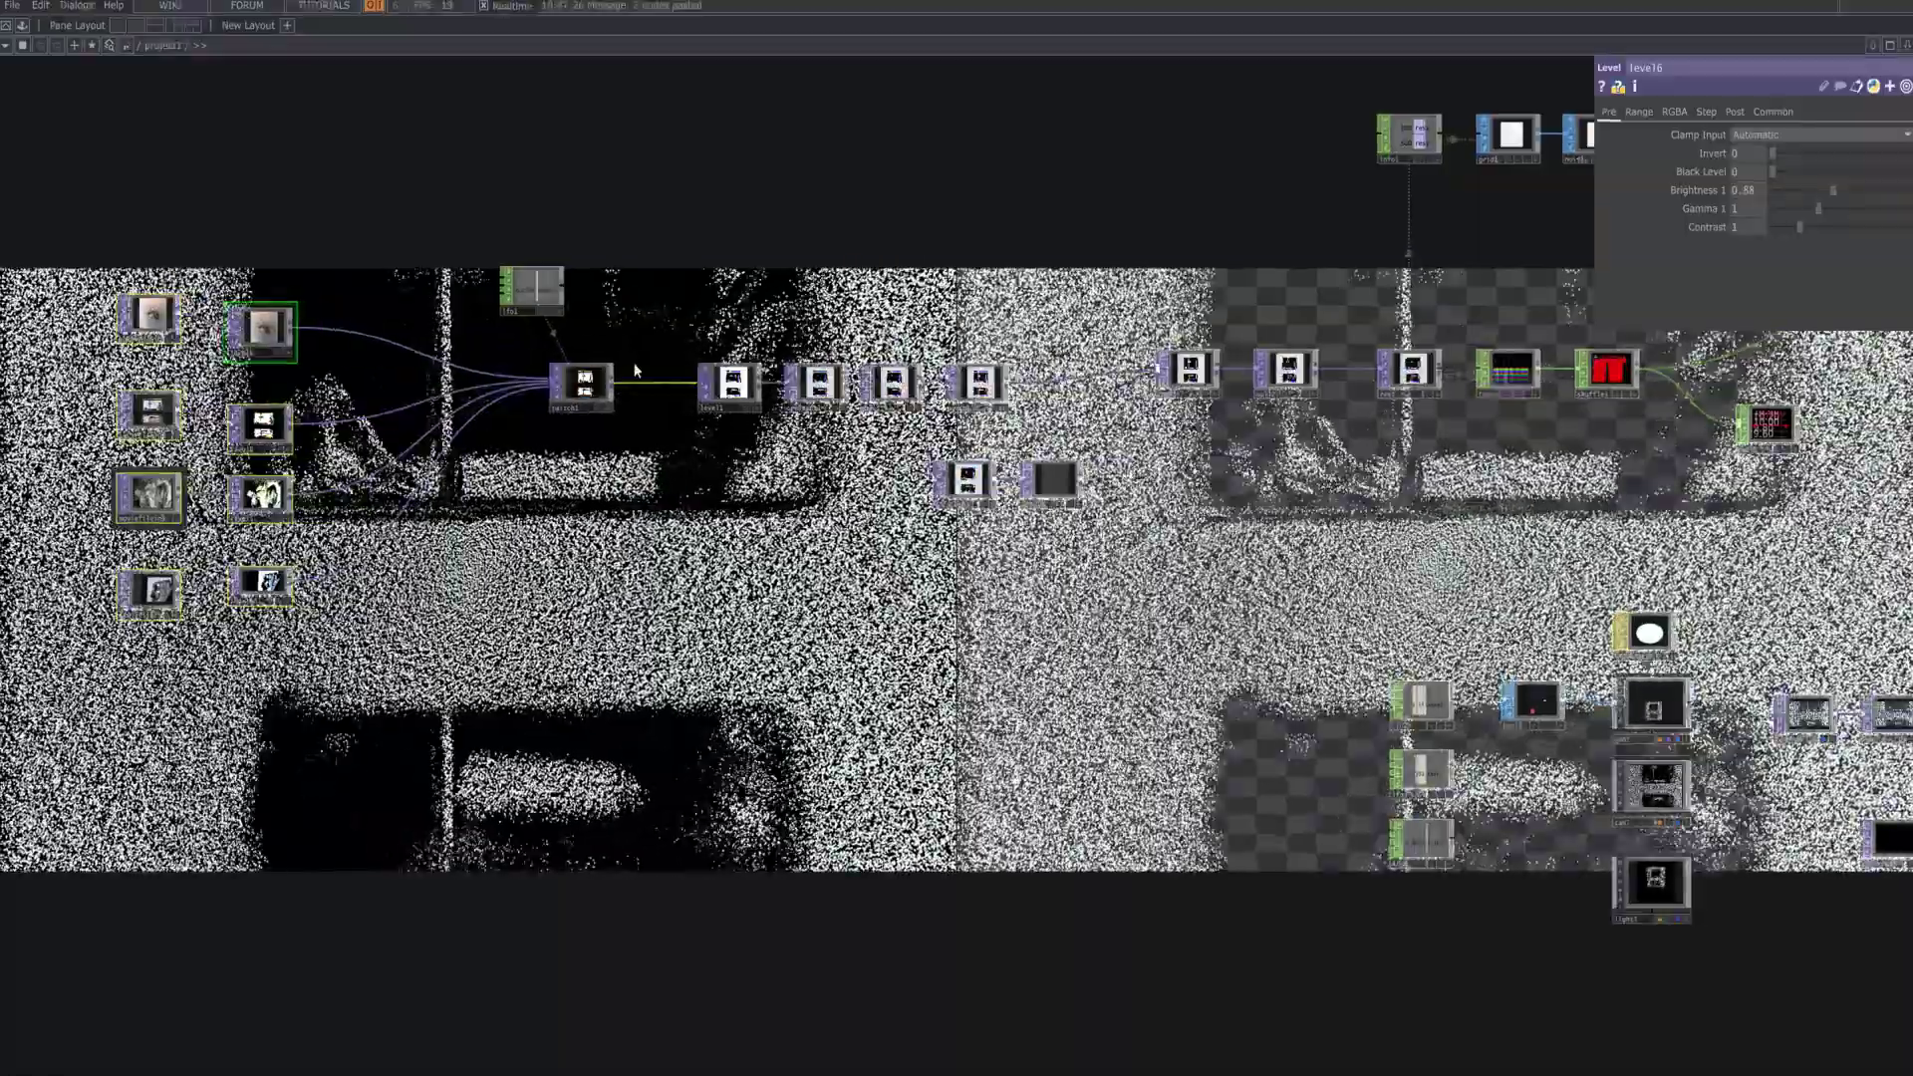
drag(534, 289, 584, 290)
- Move the black background Constant TOP up so it sits directly below the render's Null TOP
drag(1321, 619, 1100, 679)
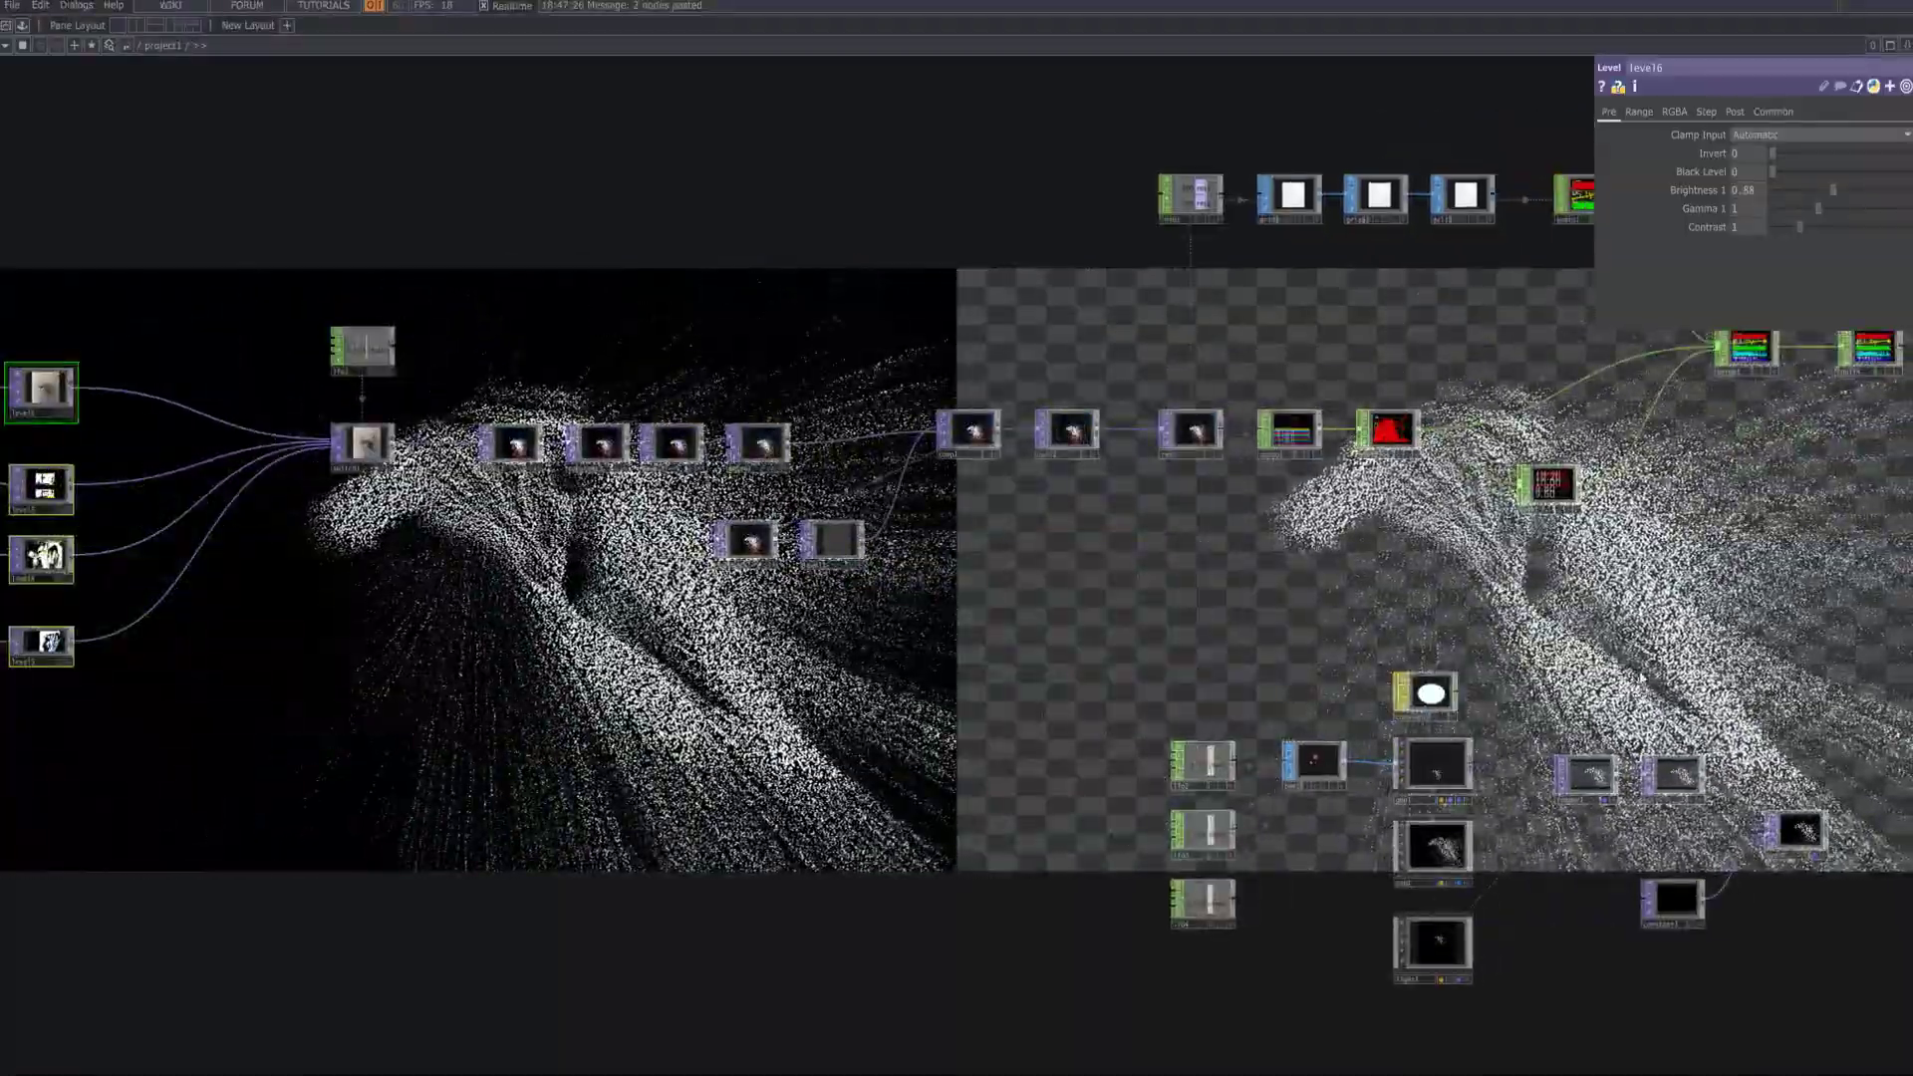
drag(1672, 859, 861, 656)
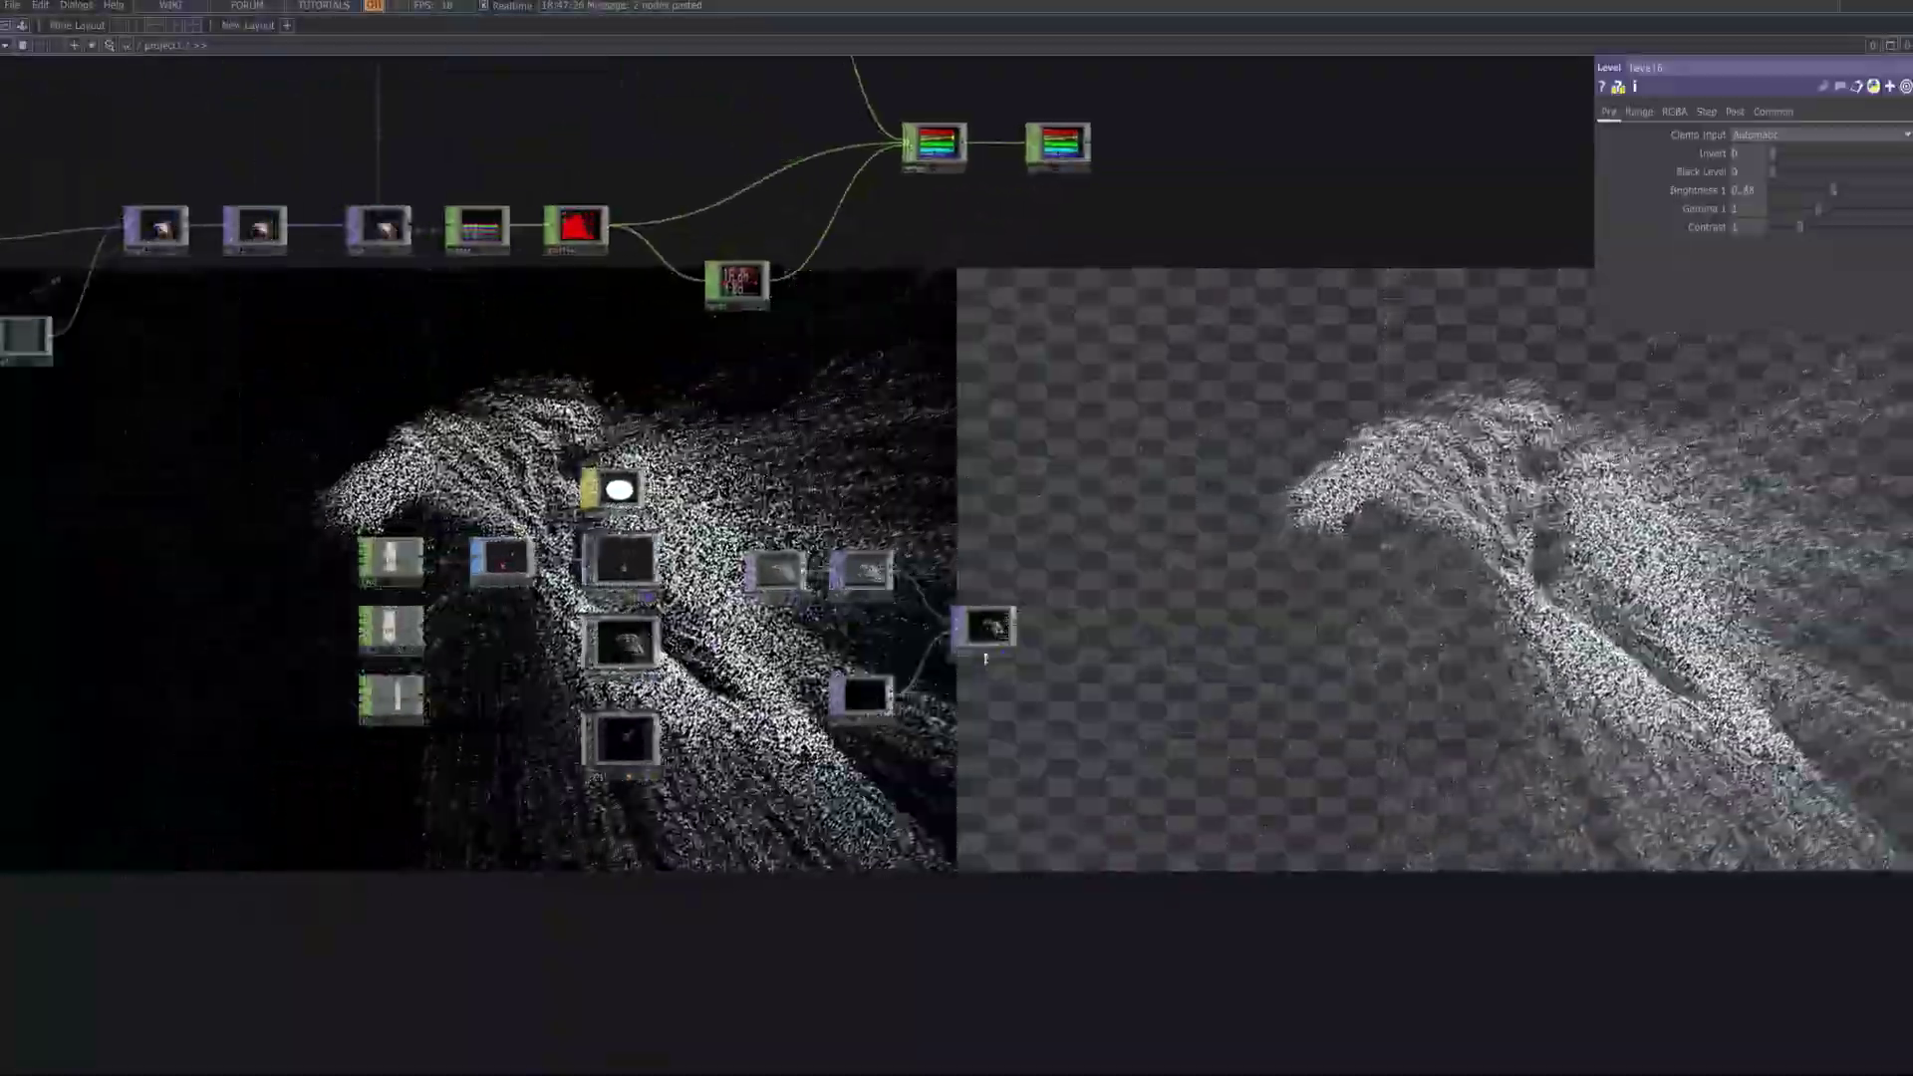
drag(299, 558, 1641, 700)
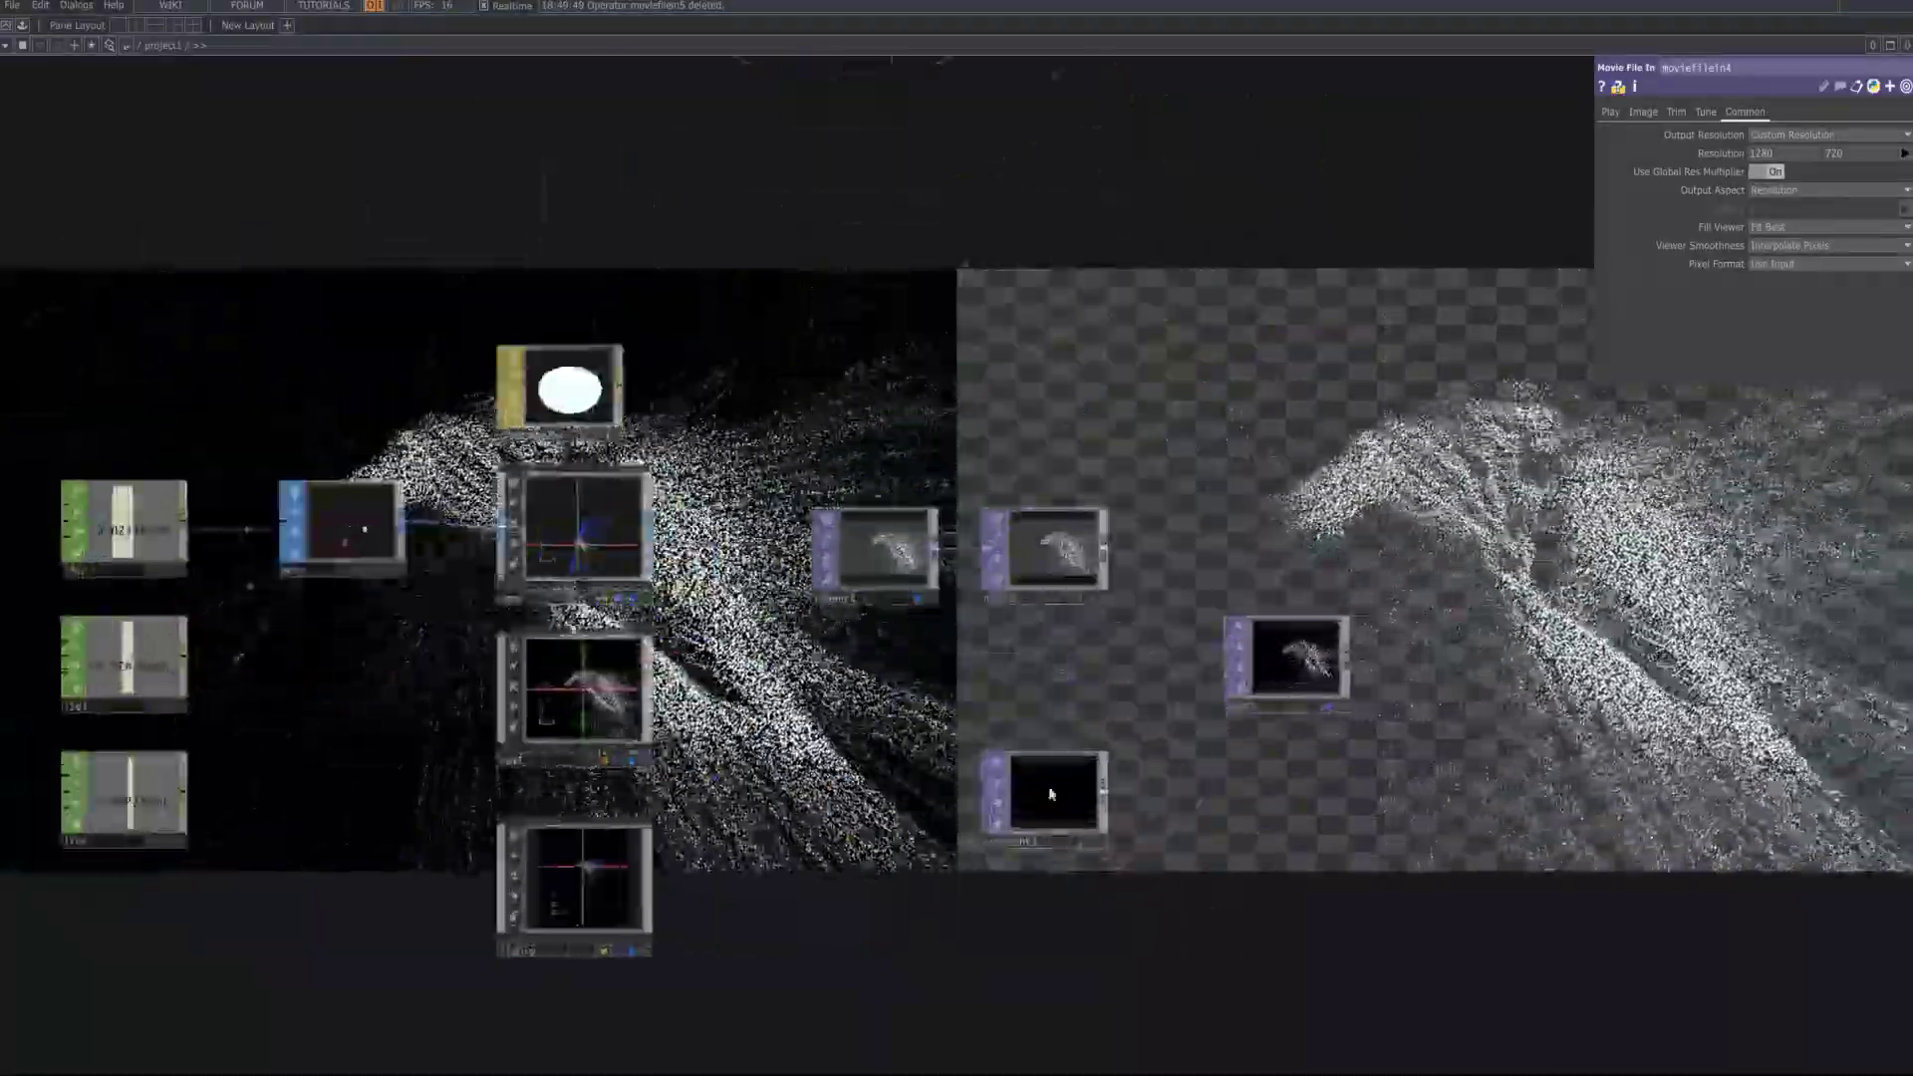
drag(1051, 794, 1050, 711)
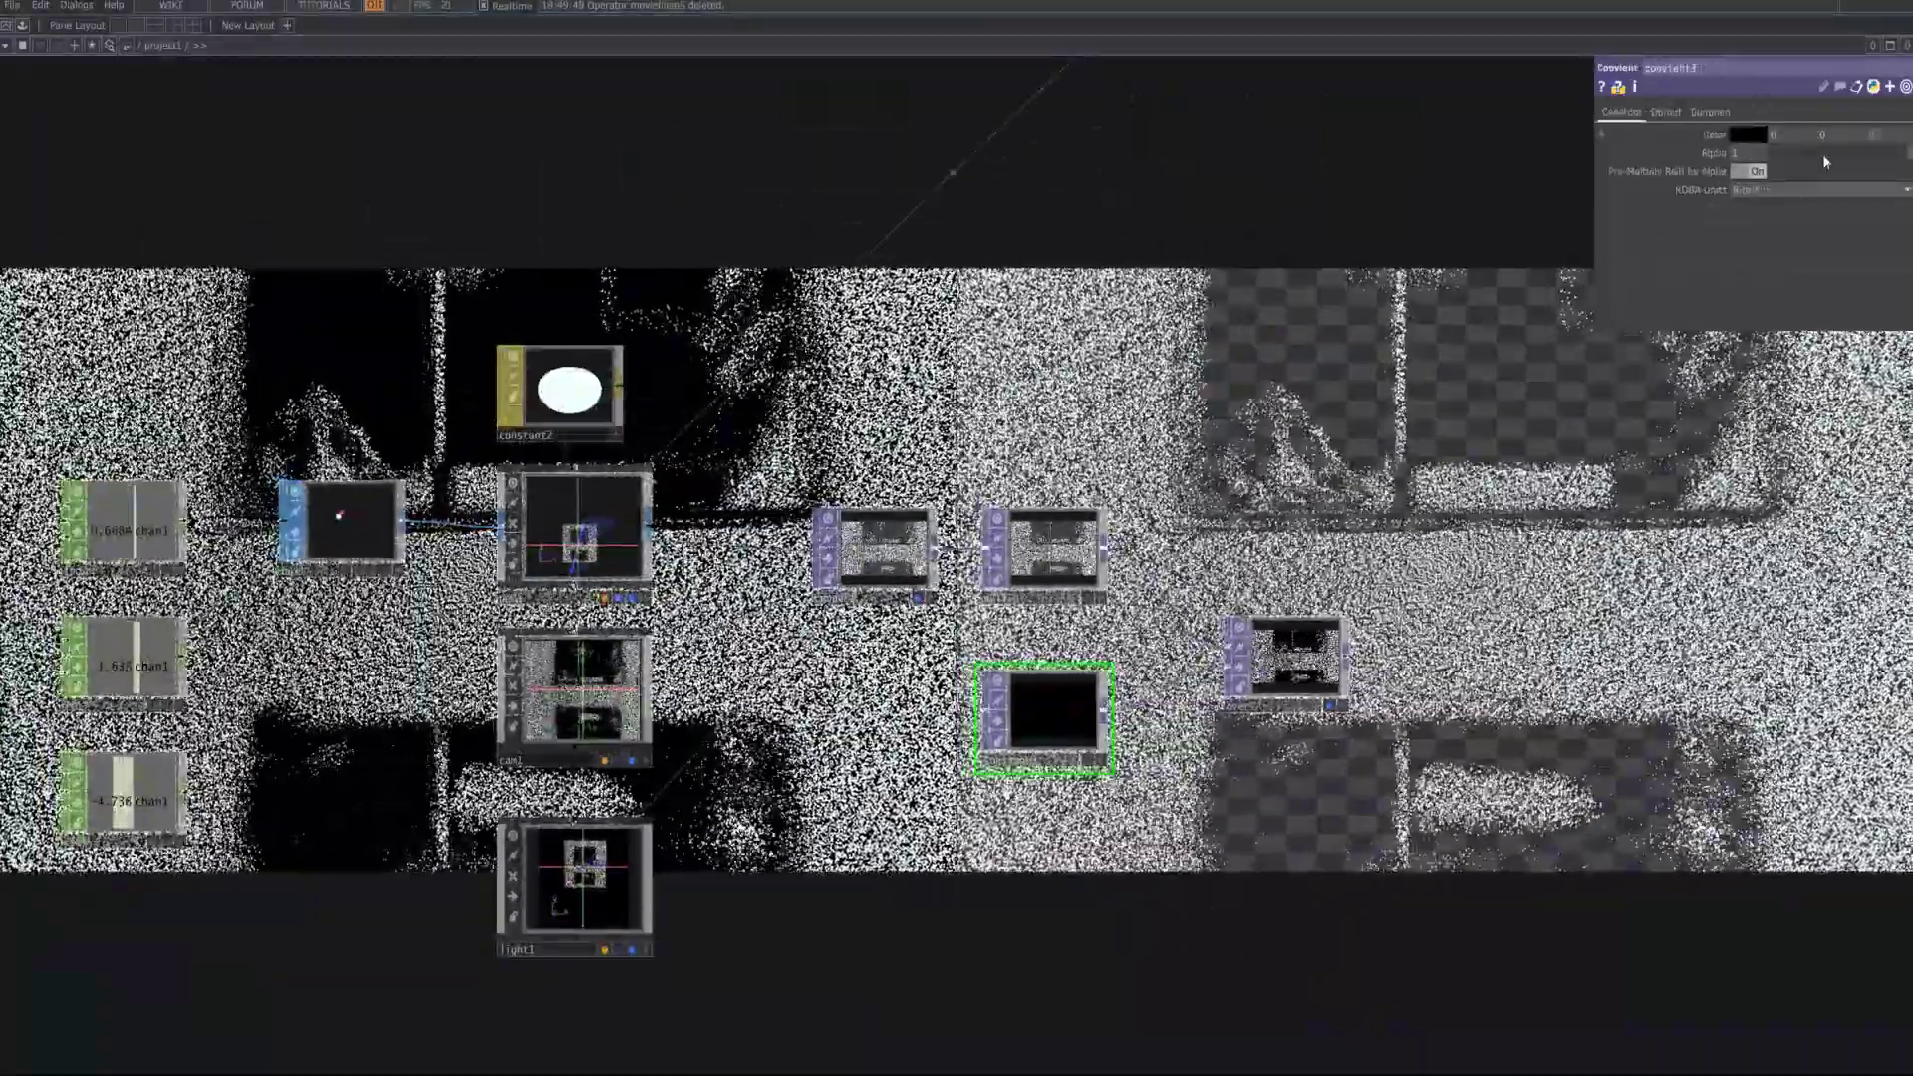
- Try a white background Constant TOP with the box material constant2 coloured black and saturated green
click(1747, 135)
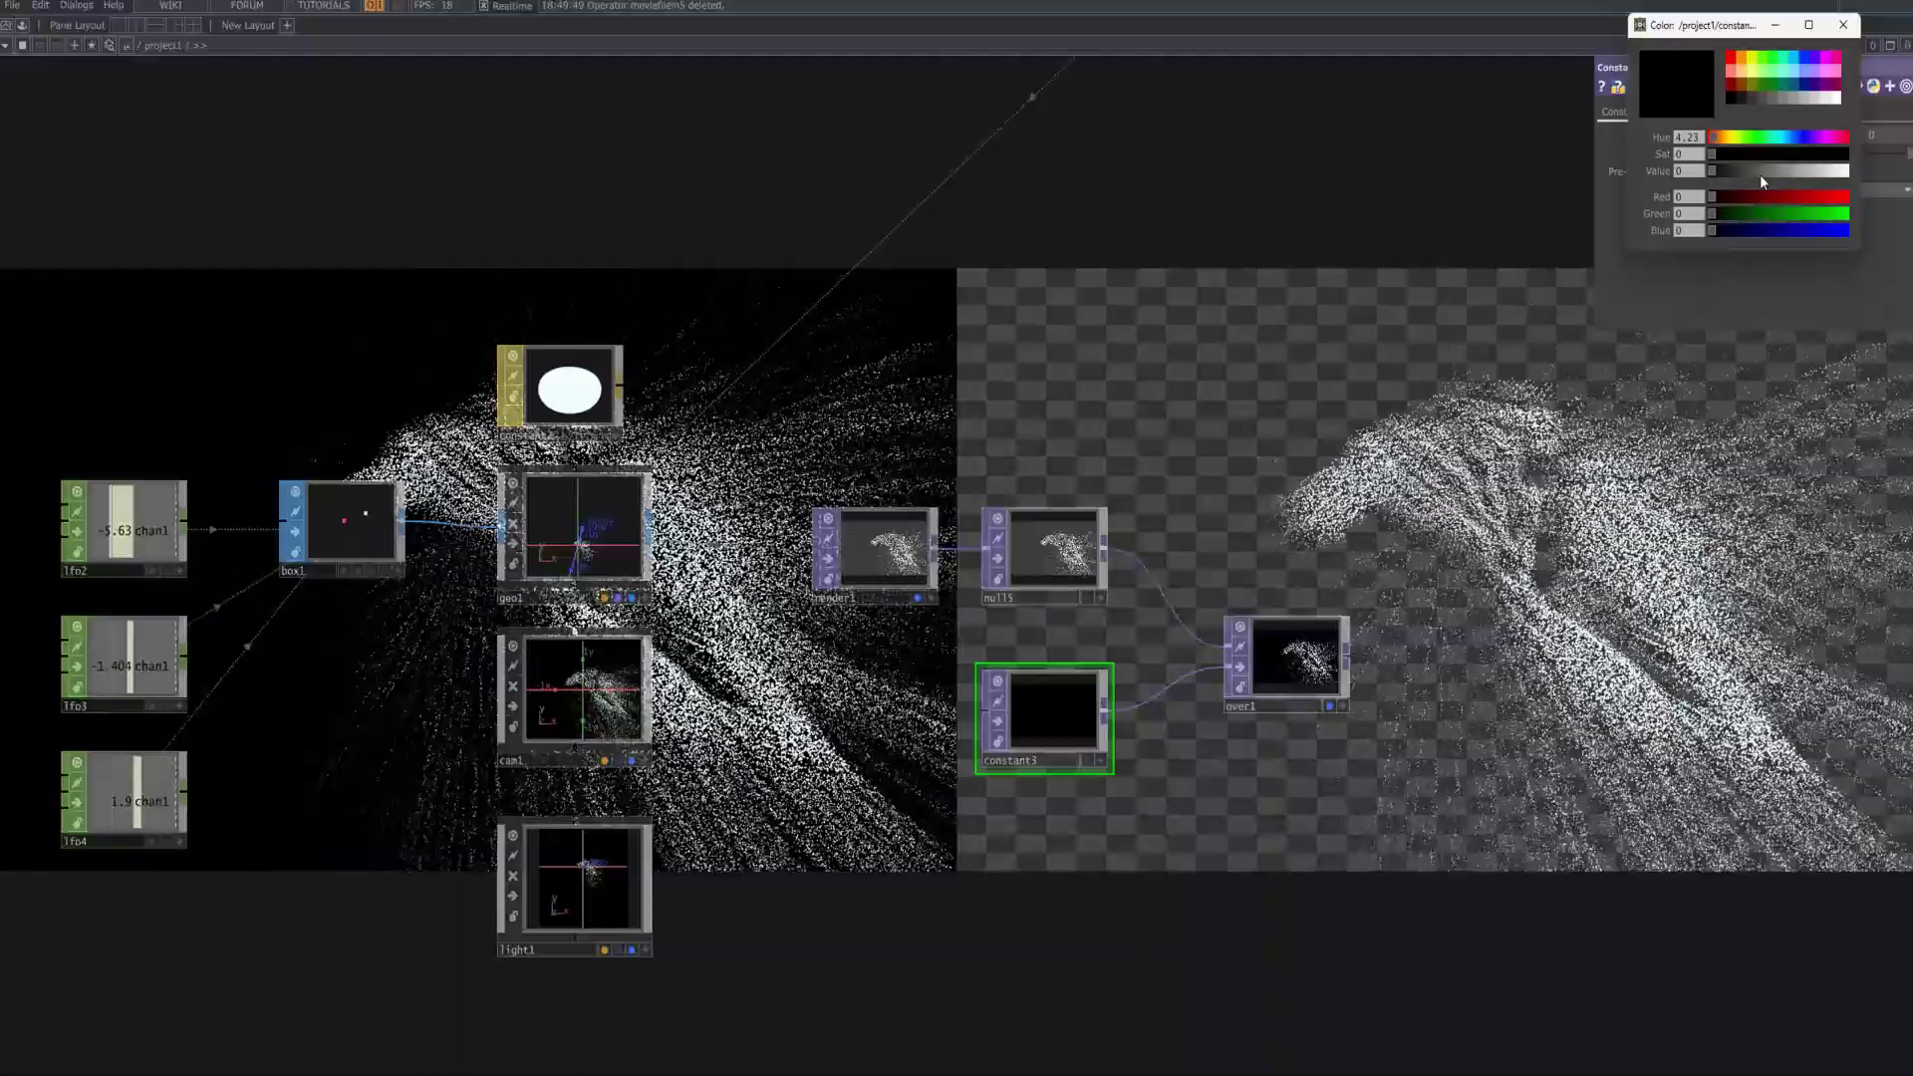
drag(1759, 175, 1848, 175)
drag(496, 402, 810, 329)
click(822, 335)
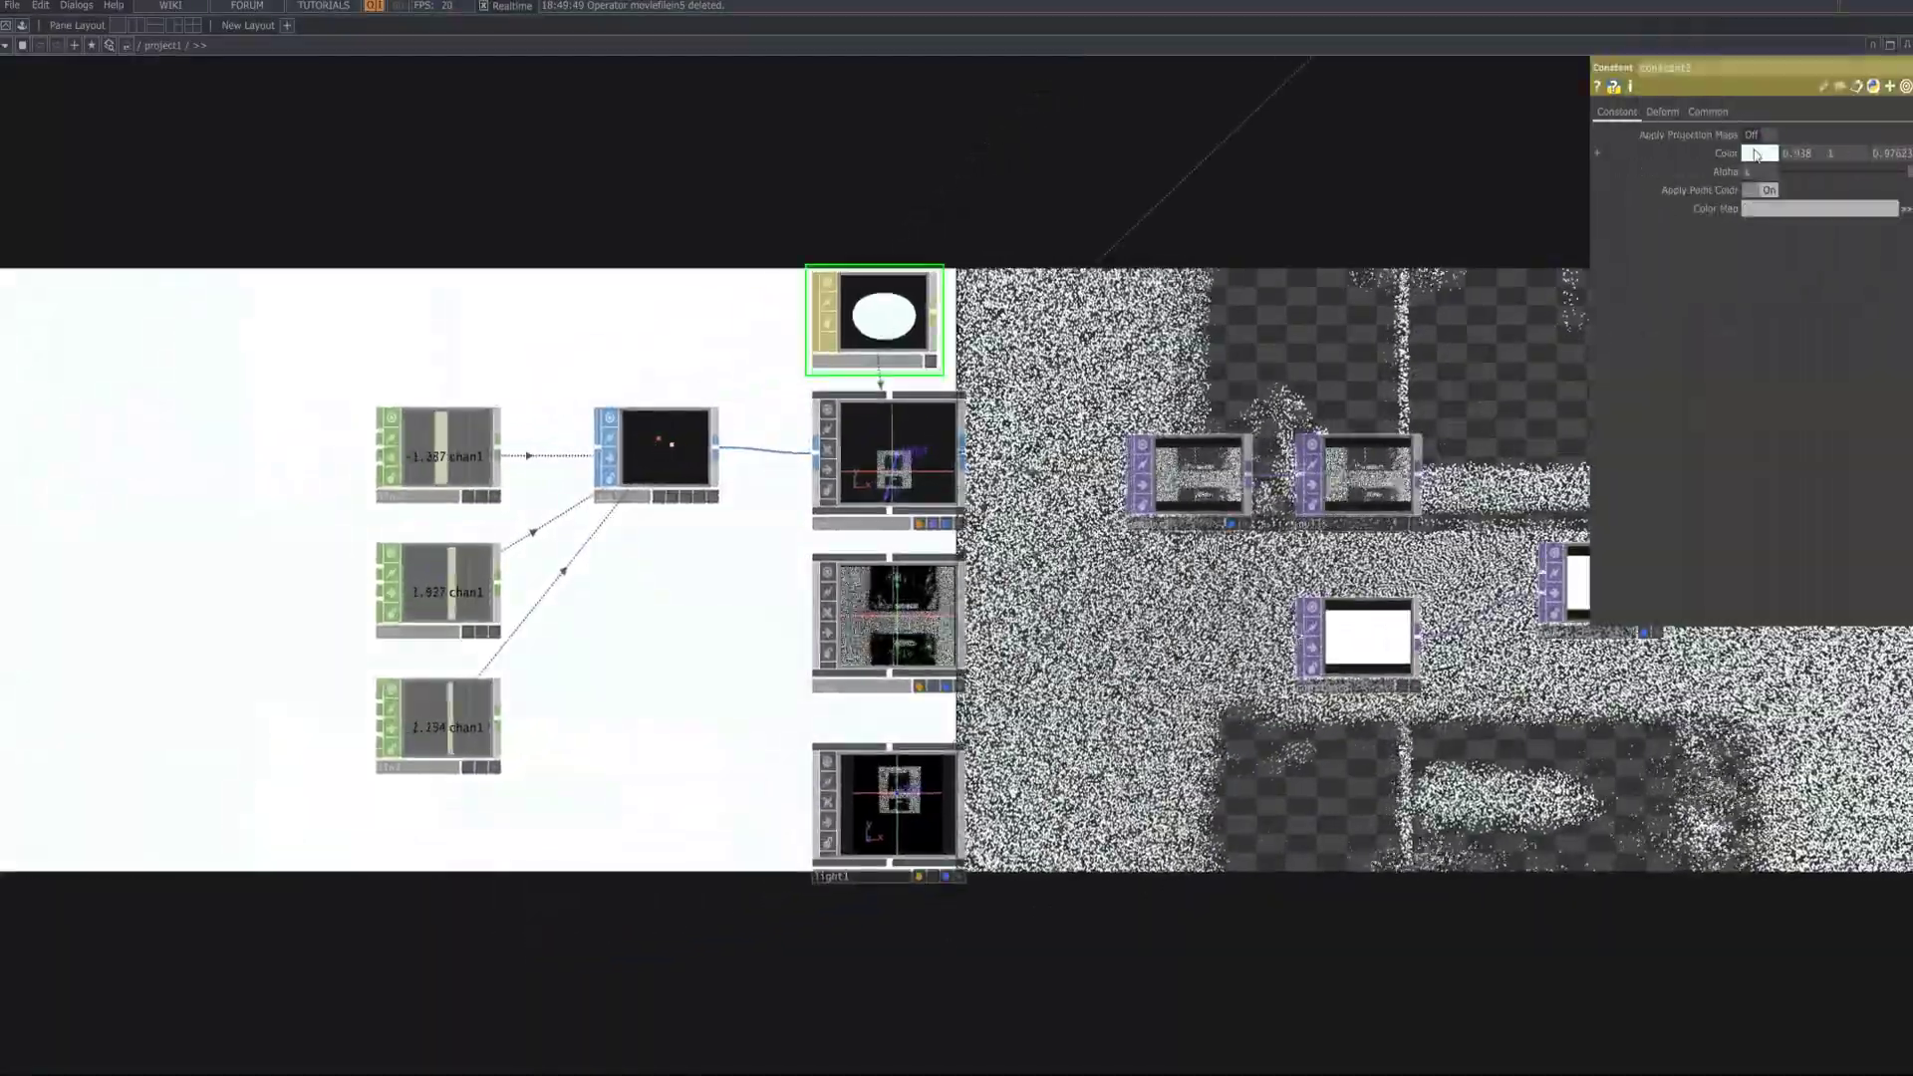
click(1755, 154)
drag(1773, 171, 1453, 168)
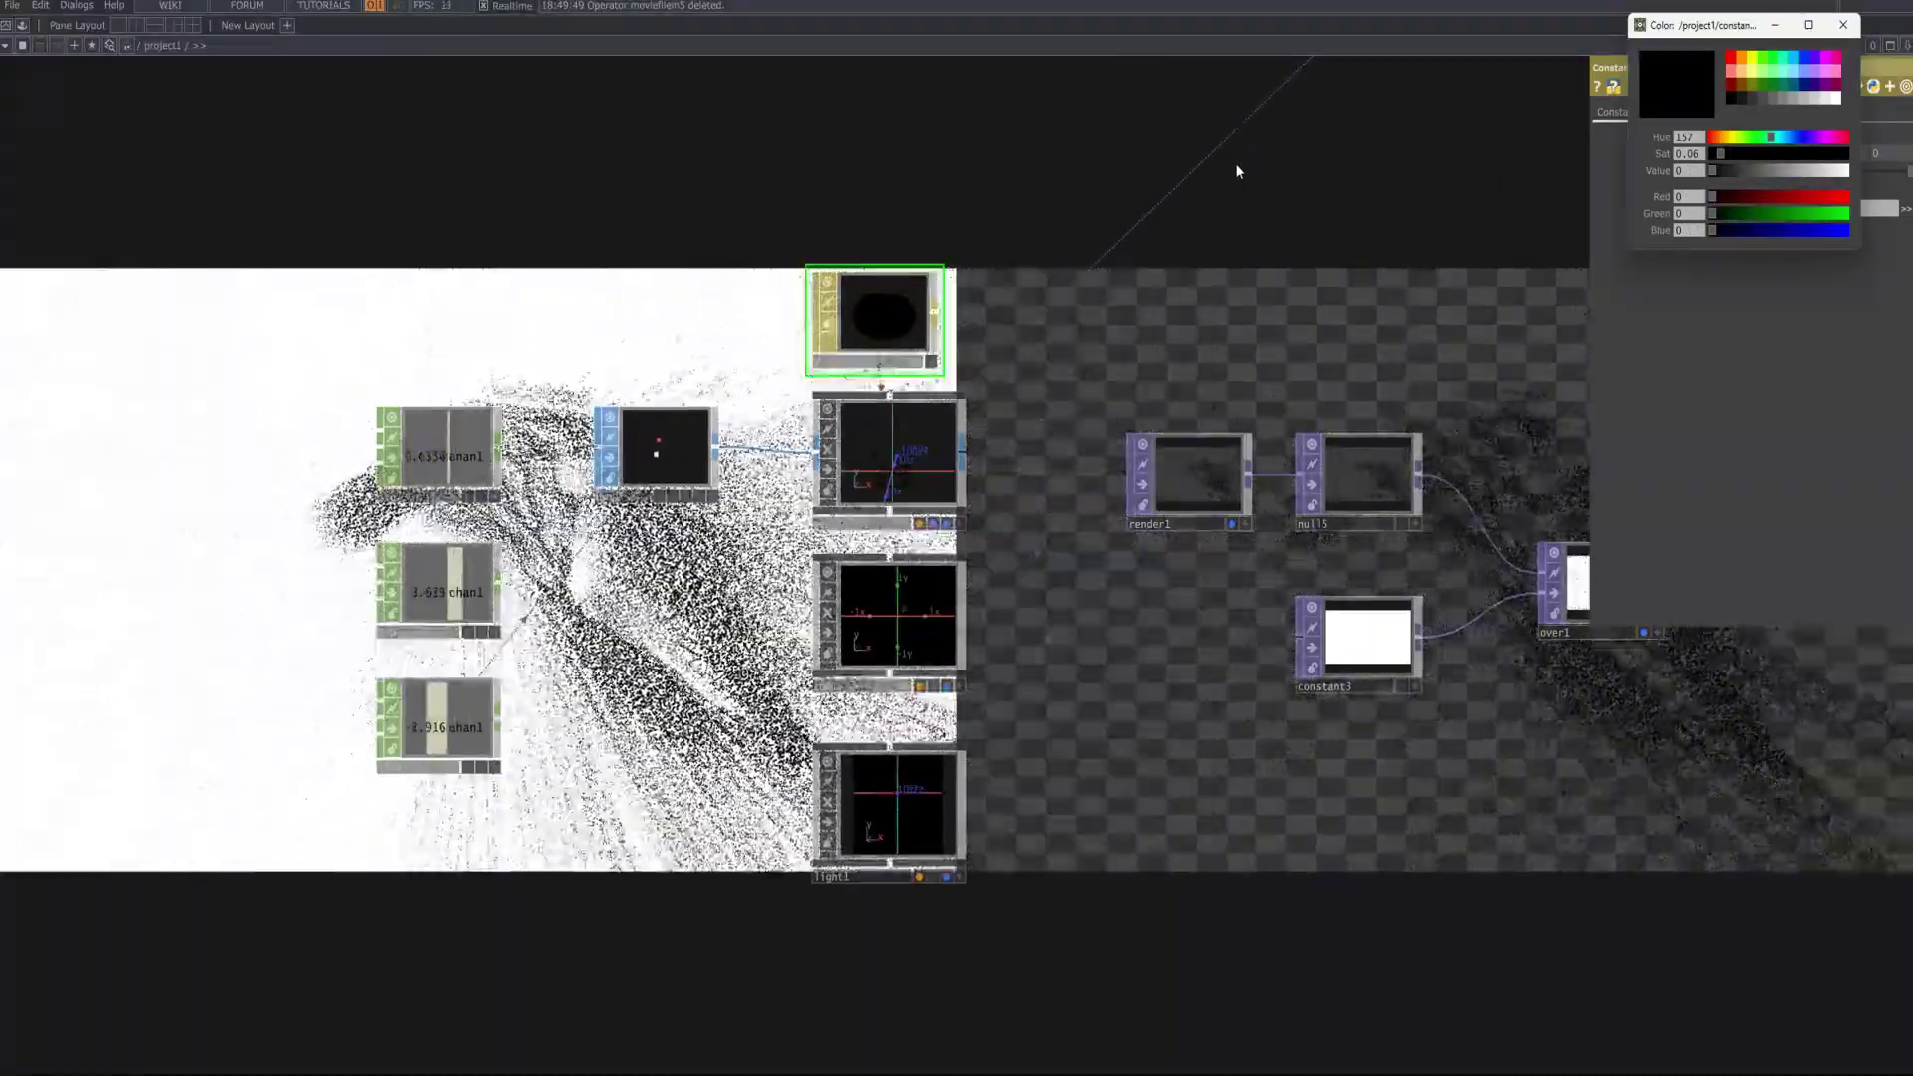
drag(1777, 154, 1875, 181)
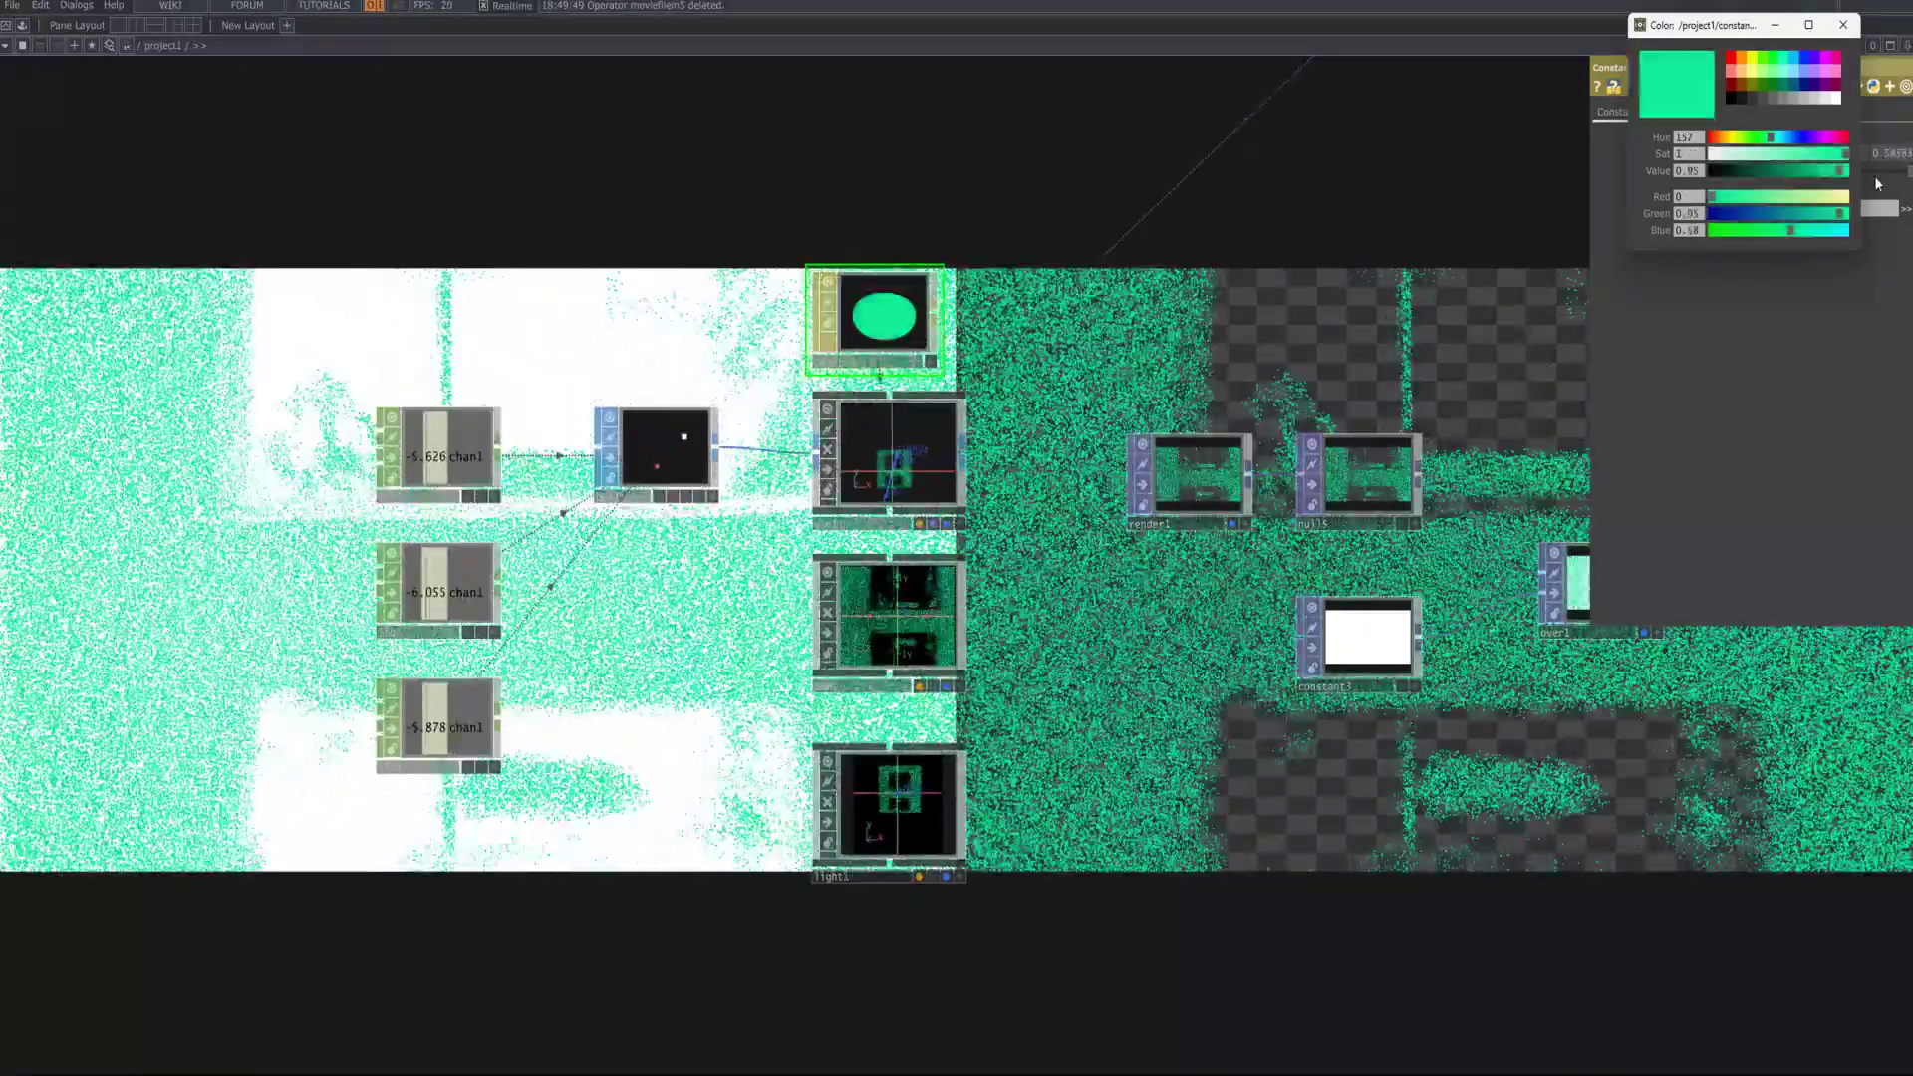
- Set the background Constant TOP's colour back to black
click(1366, 632)
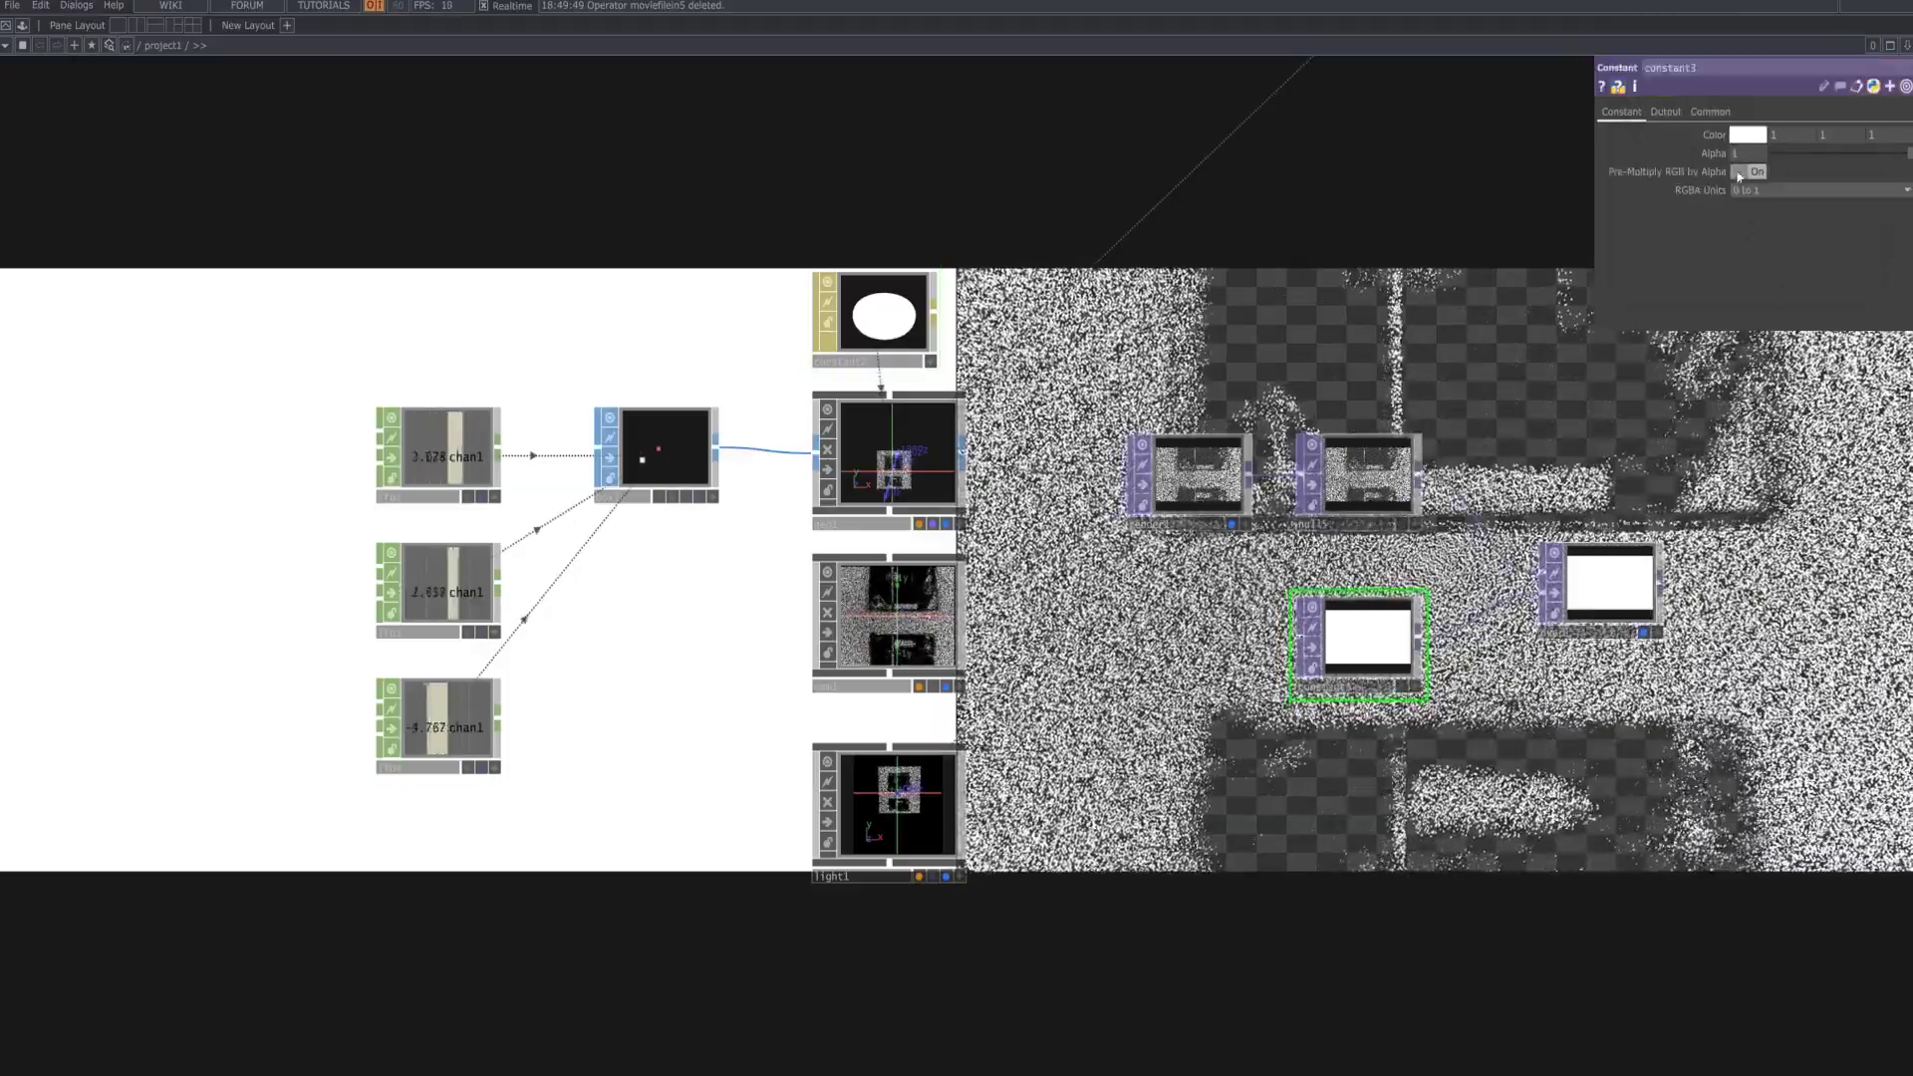
click(1751, 133)
drag(1760, 171, 1389, 247)
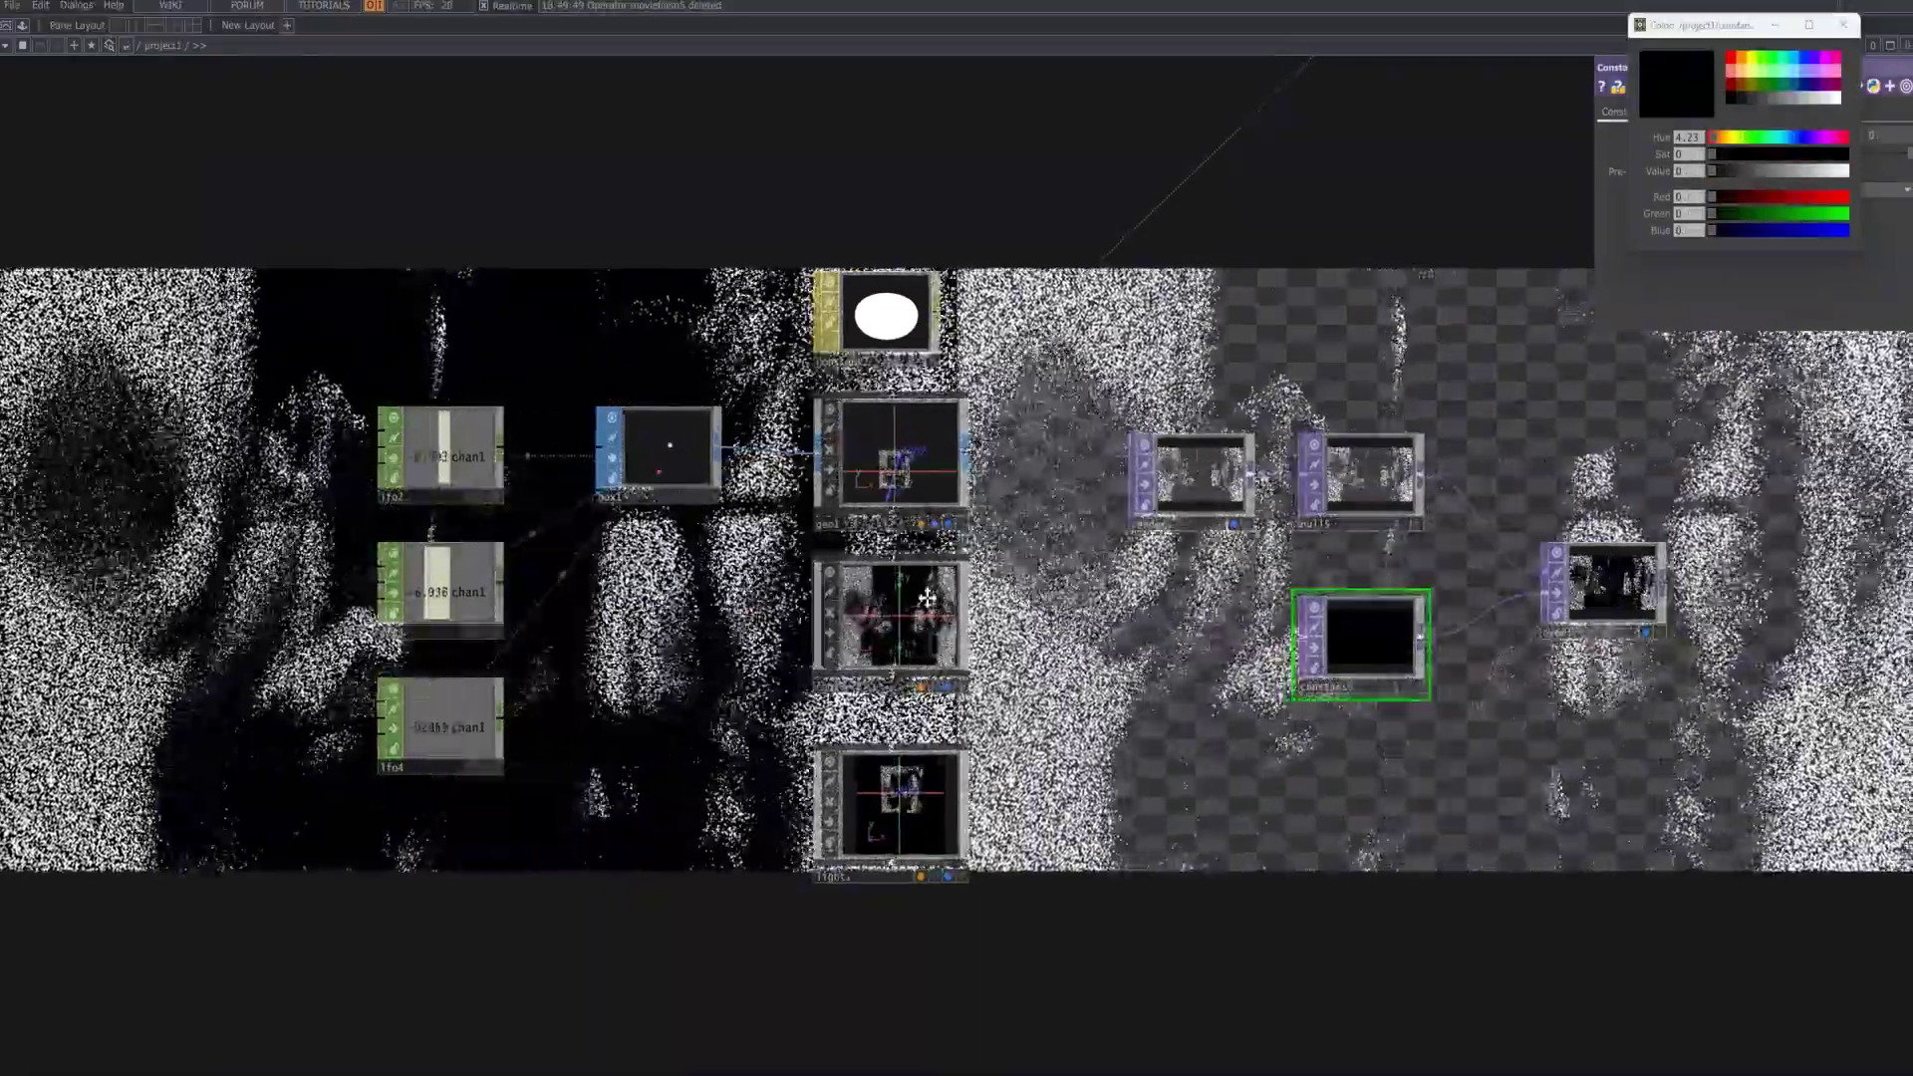
- Set box1's Scale to 0.14
drag(732, 601, 1034, 619)
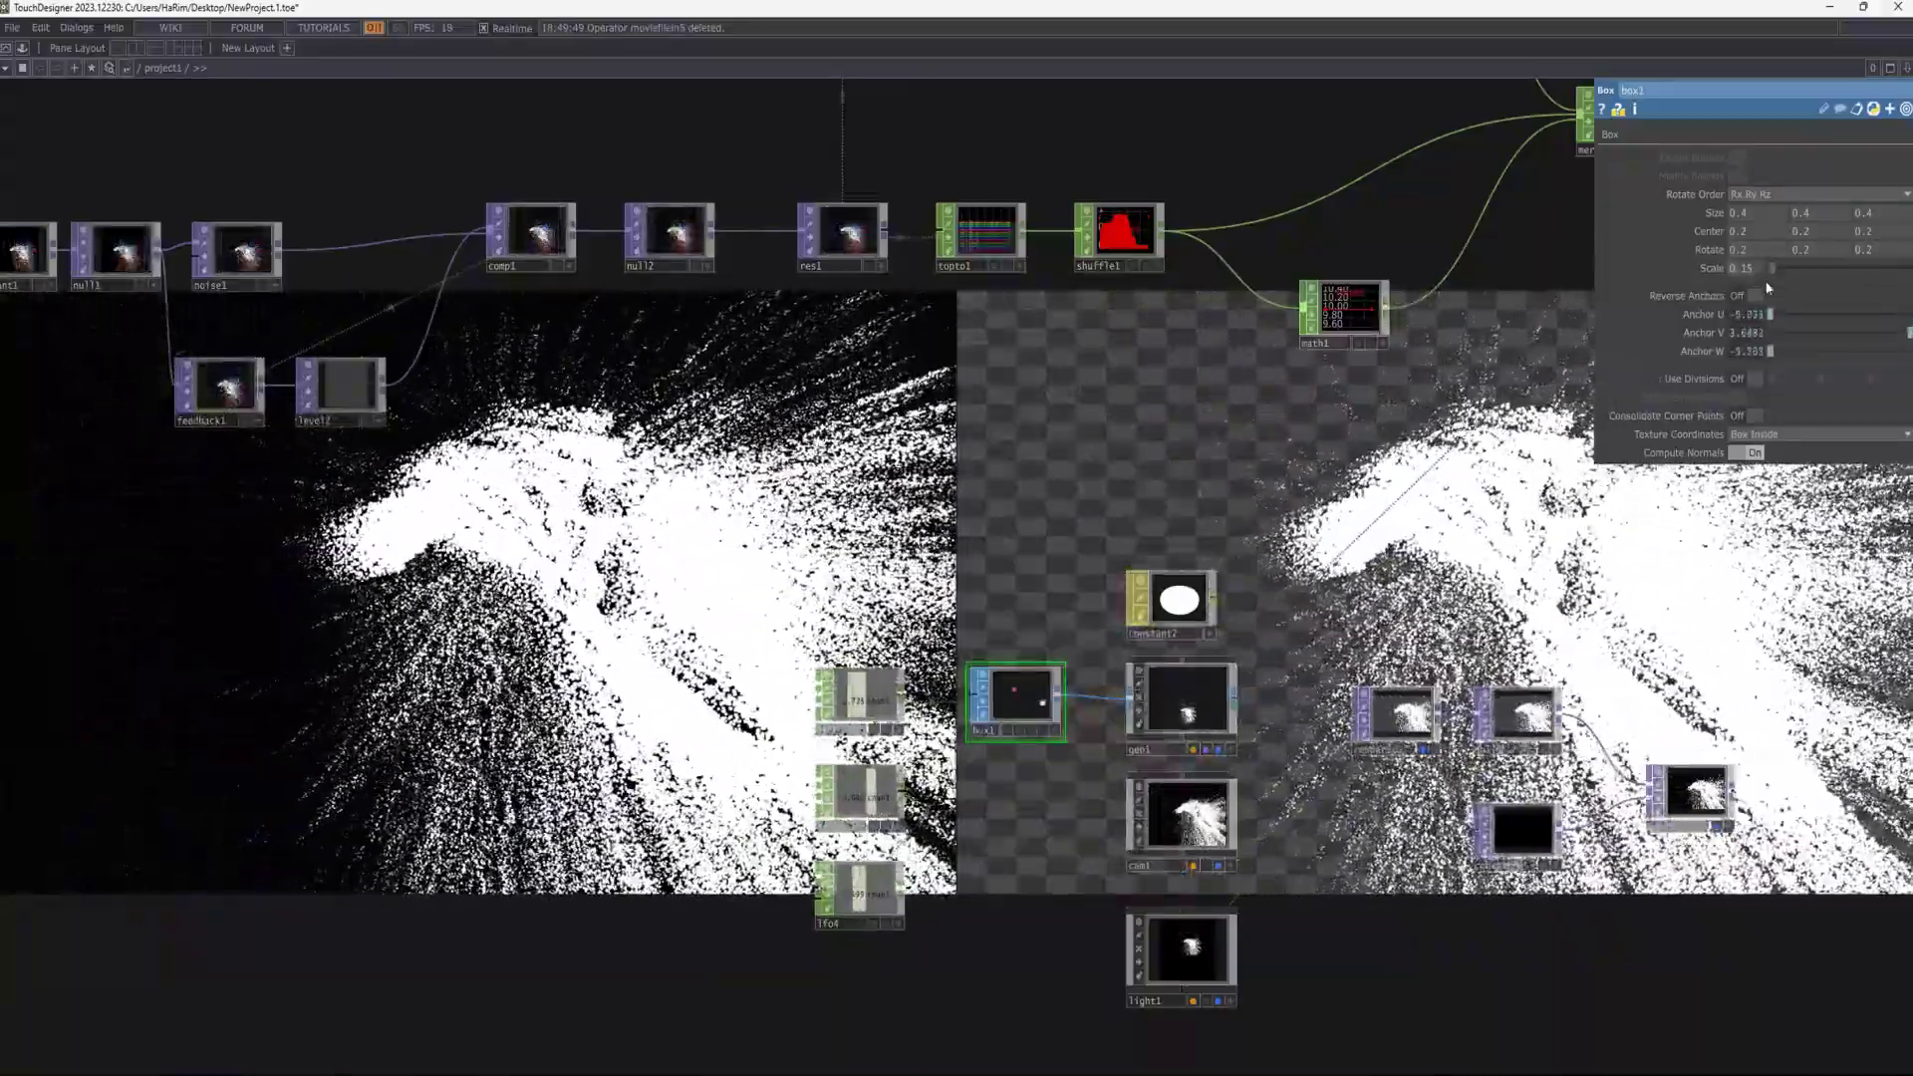
click(1749, 269)
text(0.14)
key(Return)
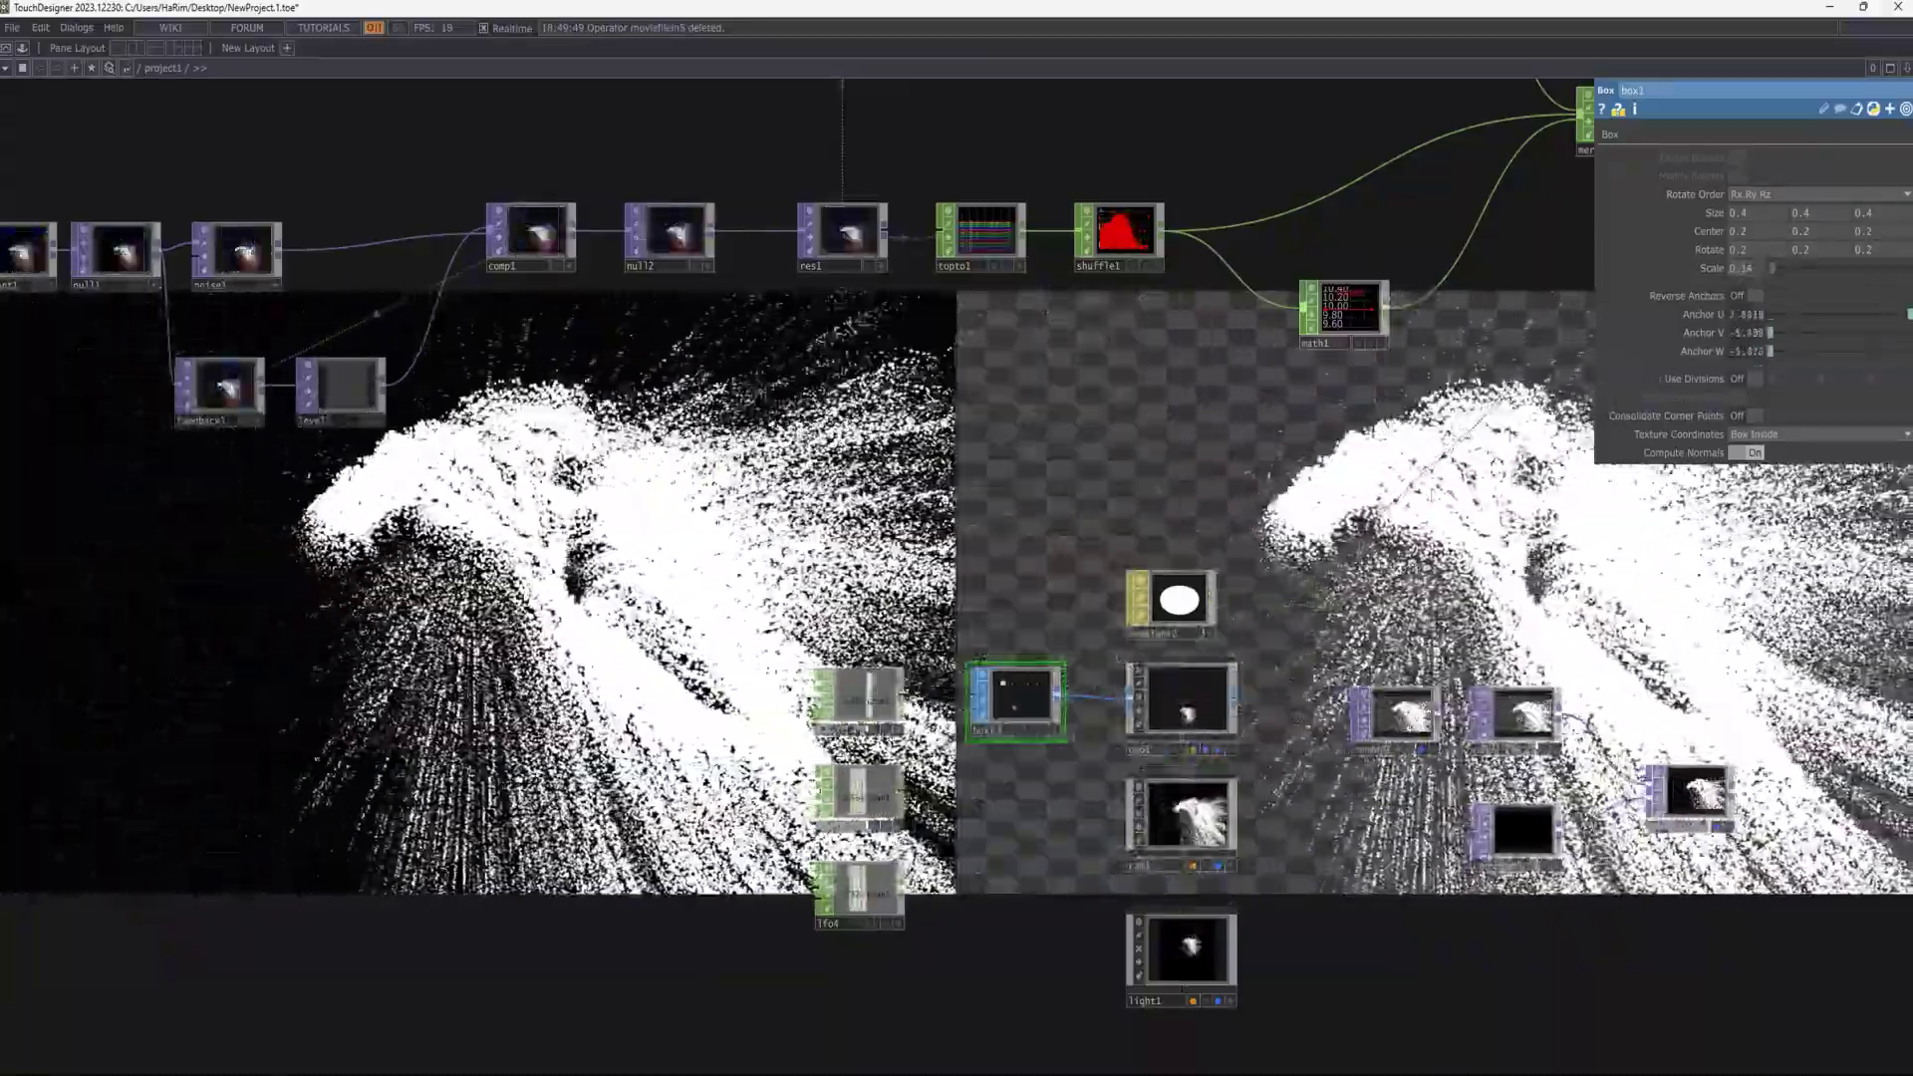
- Try a much larger Scale of 0.9 on box1
scroll(803, 649, down, 5)
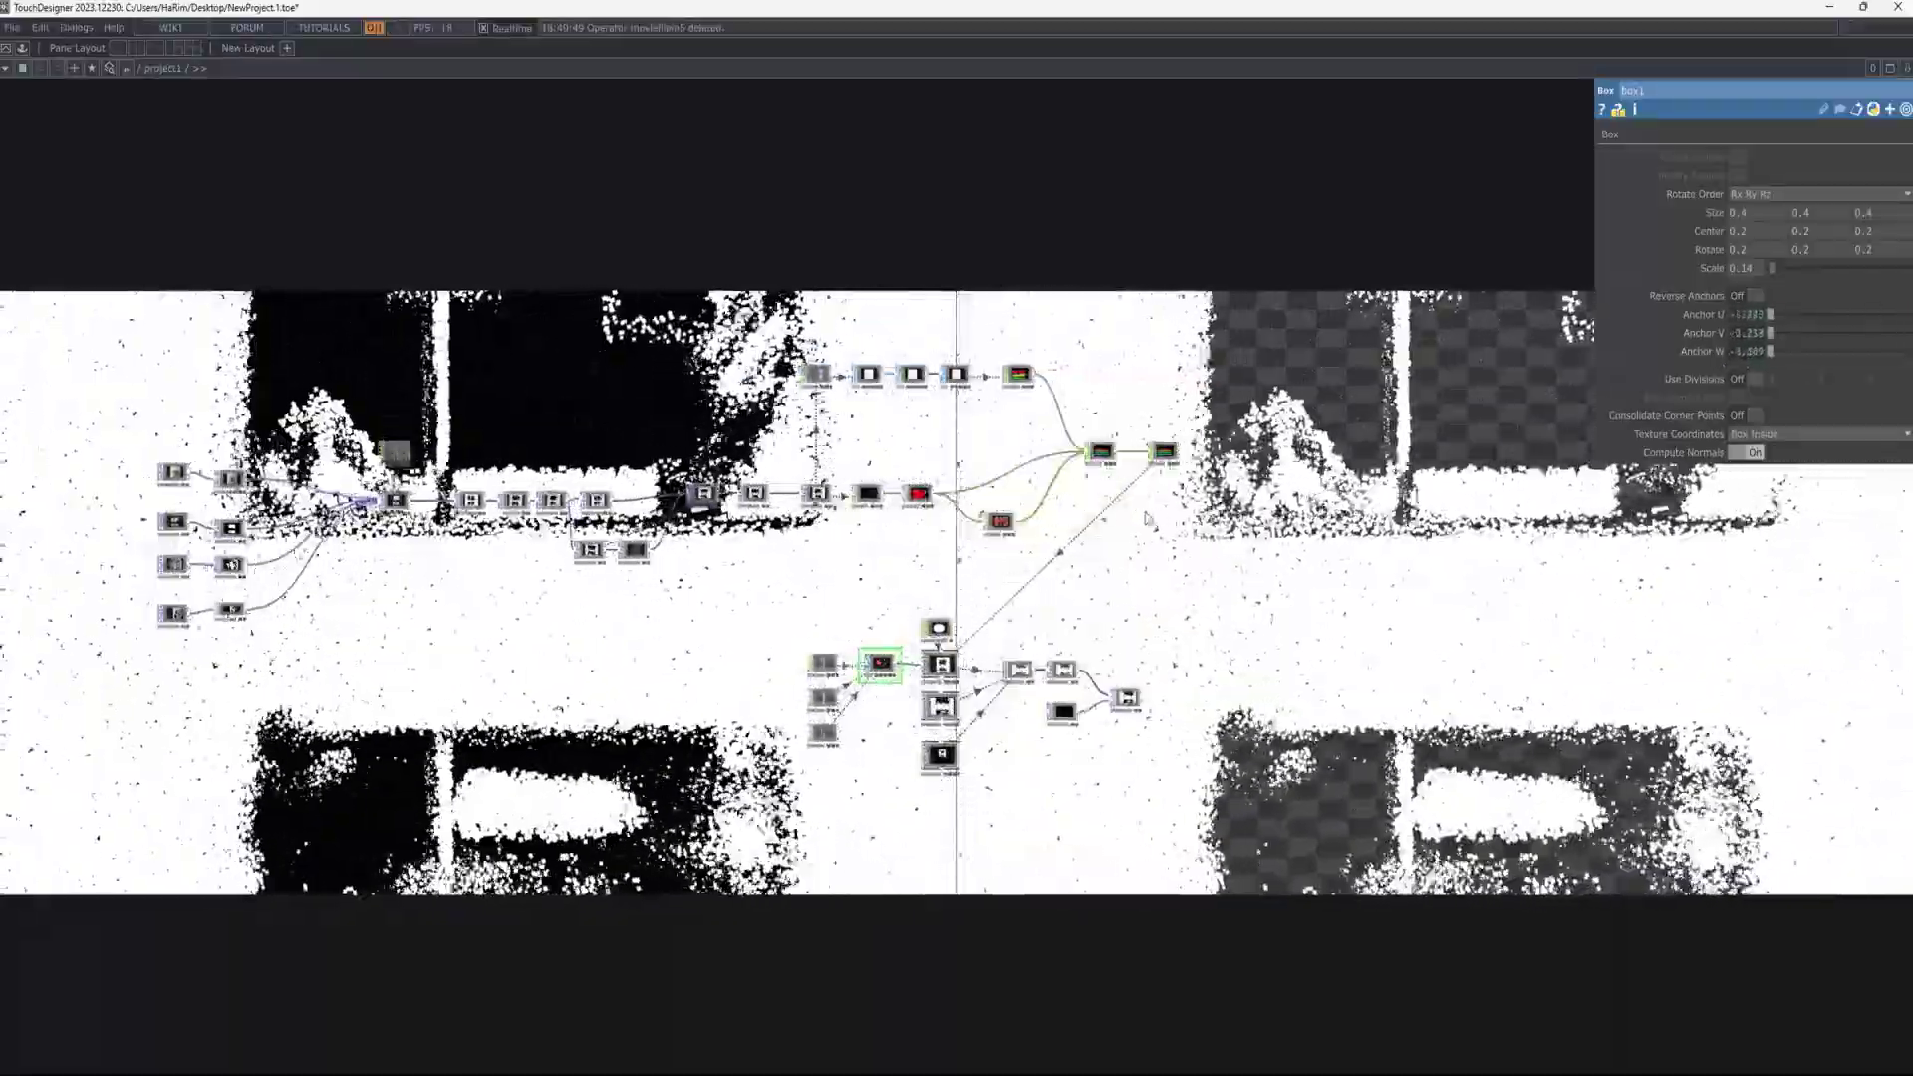
drag(1096, 598, 1511, 593)
scroll(1559, 784, up, 5)
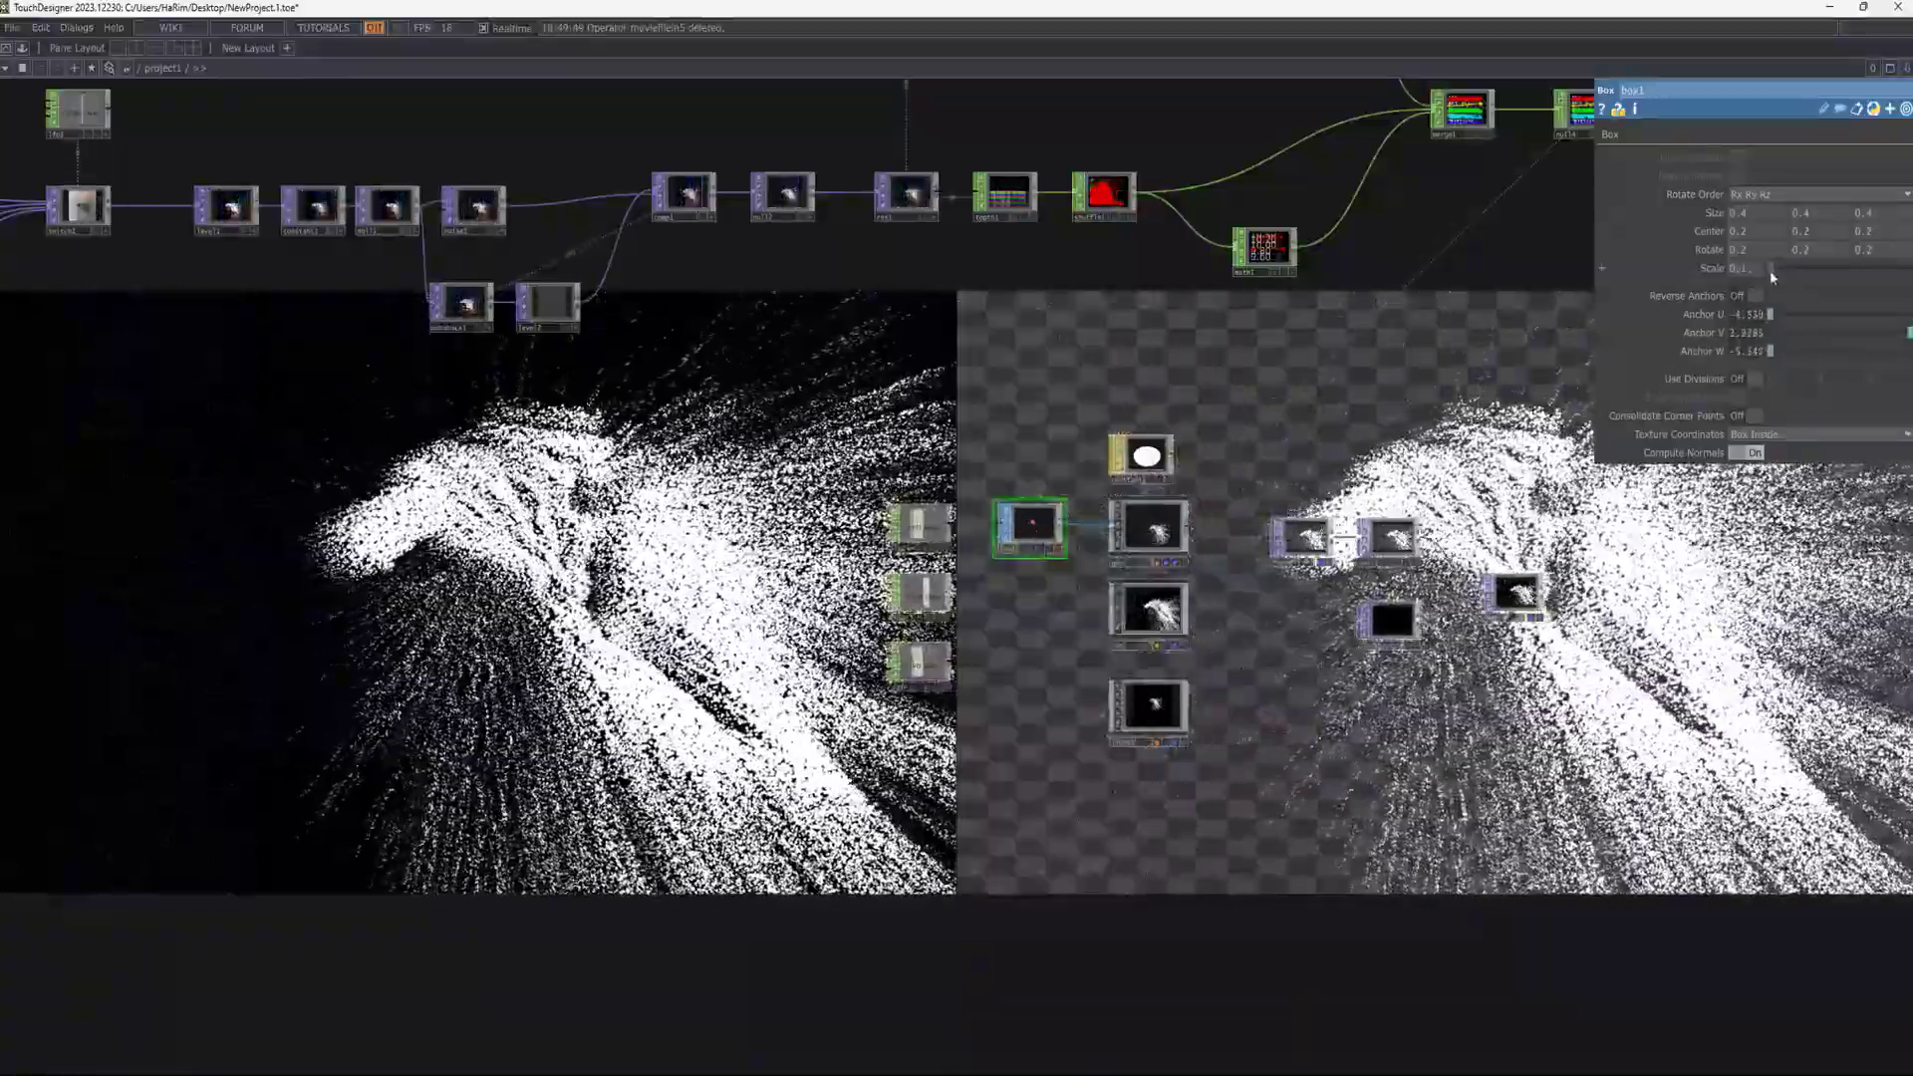
click(1745, 271)
text(0.9)
key(Return)
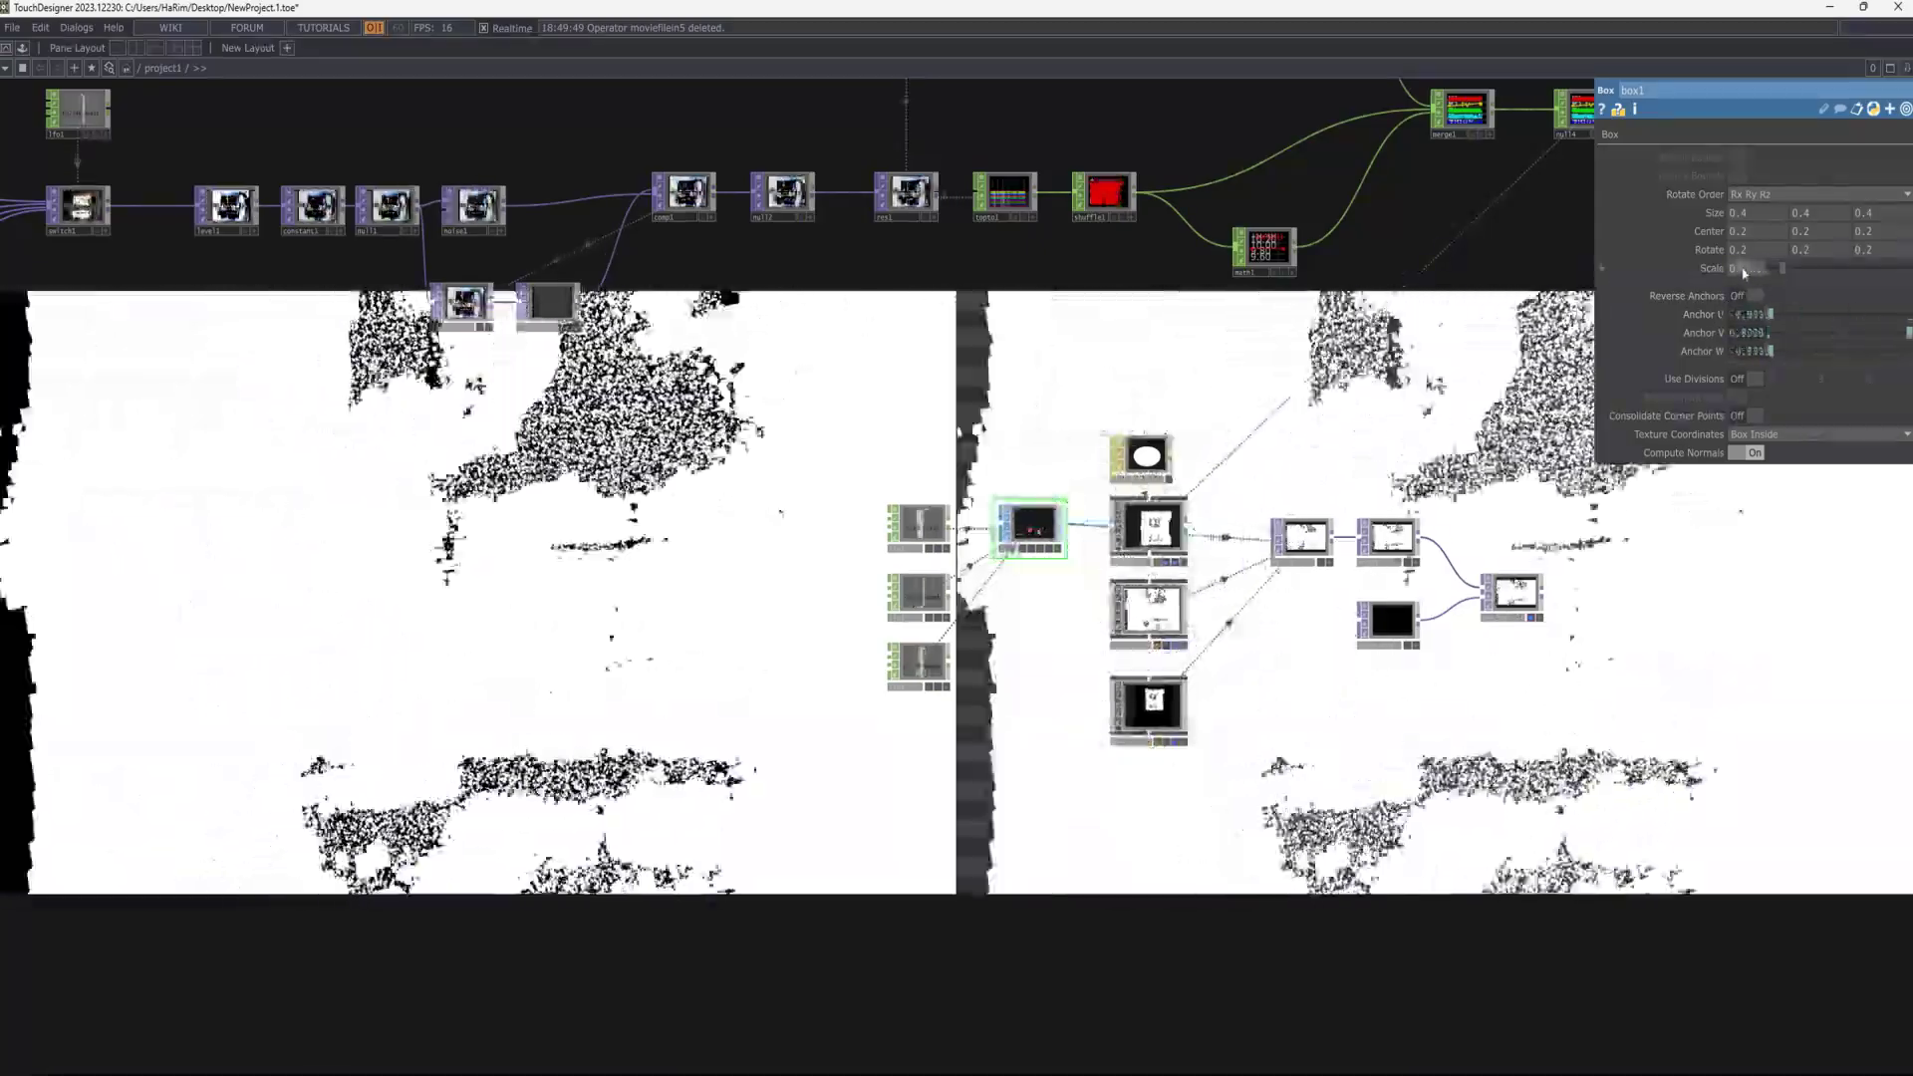
- Expand box1's Anchor V parameter to view its expression, and review the whole network with the animated result
click(1674, 326)
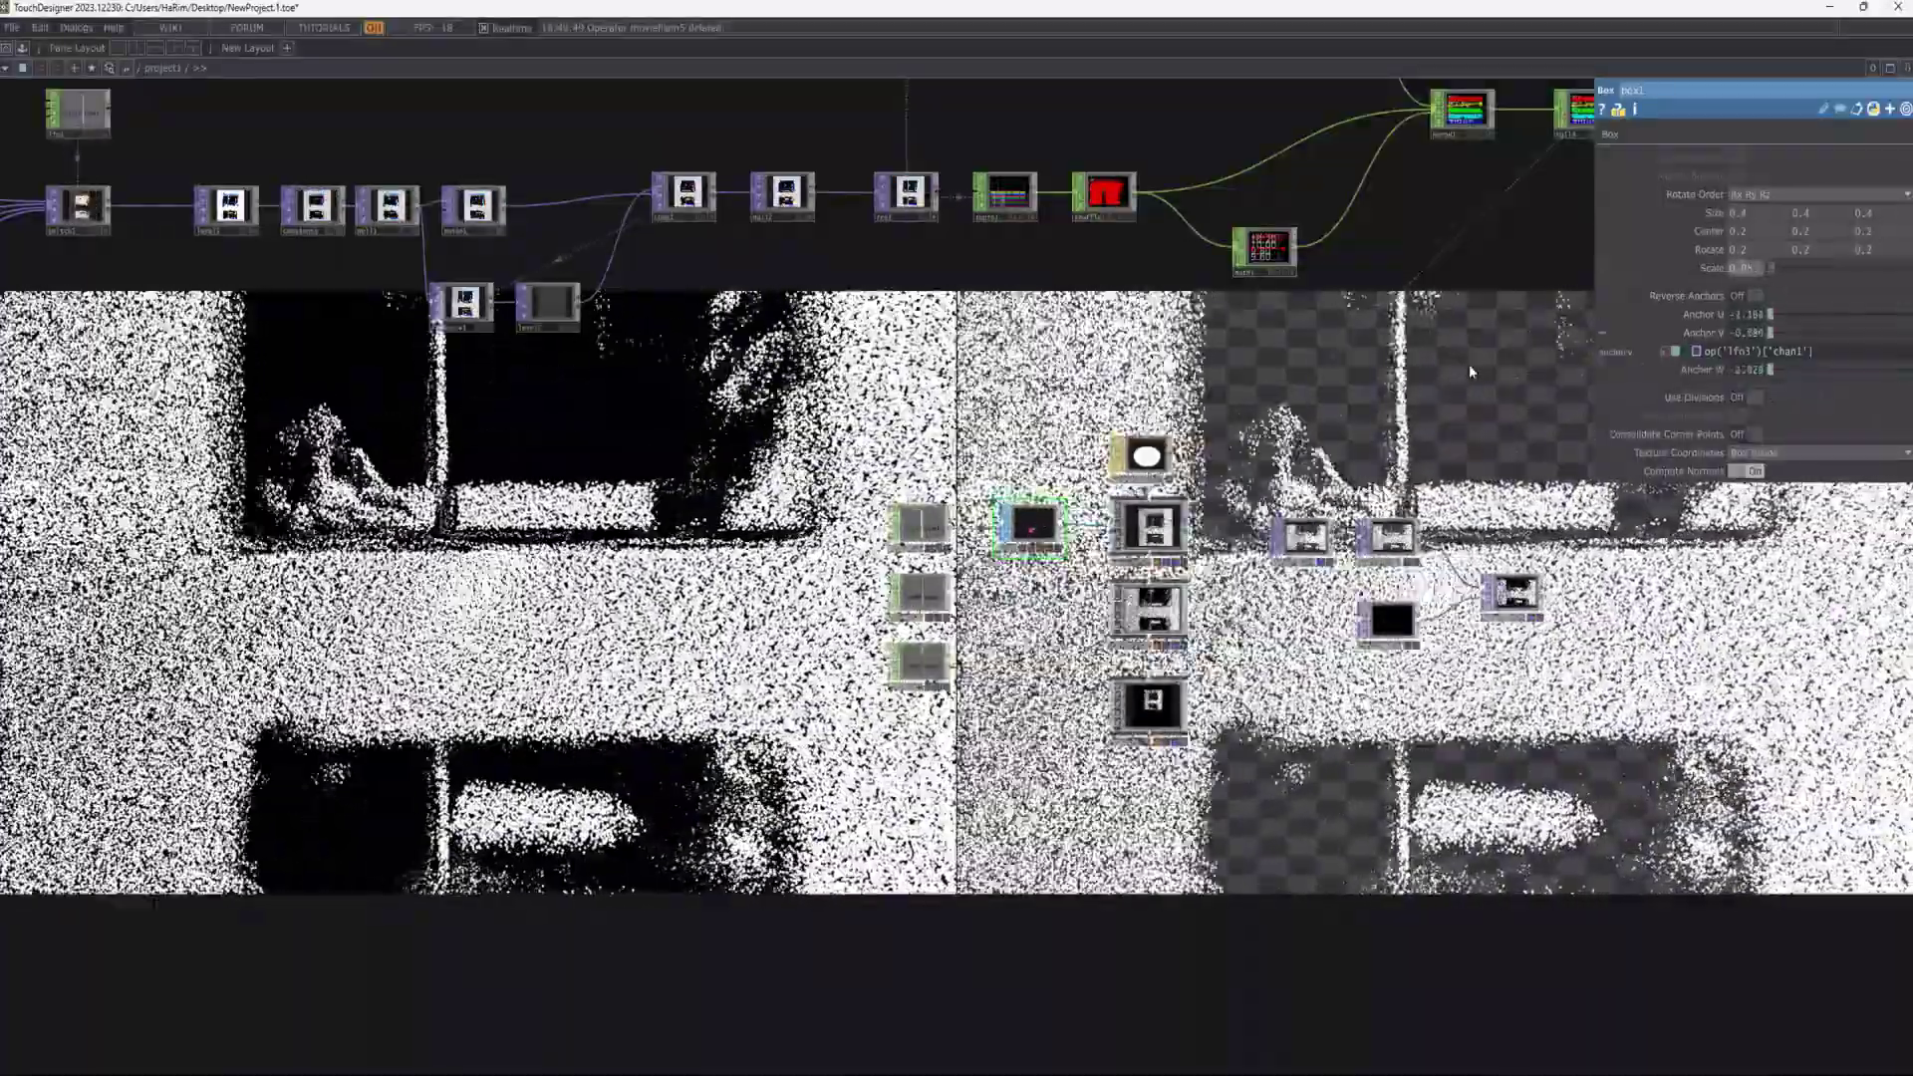
scroll(1389, 581, down, 3)
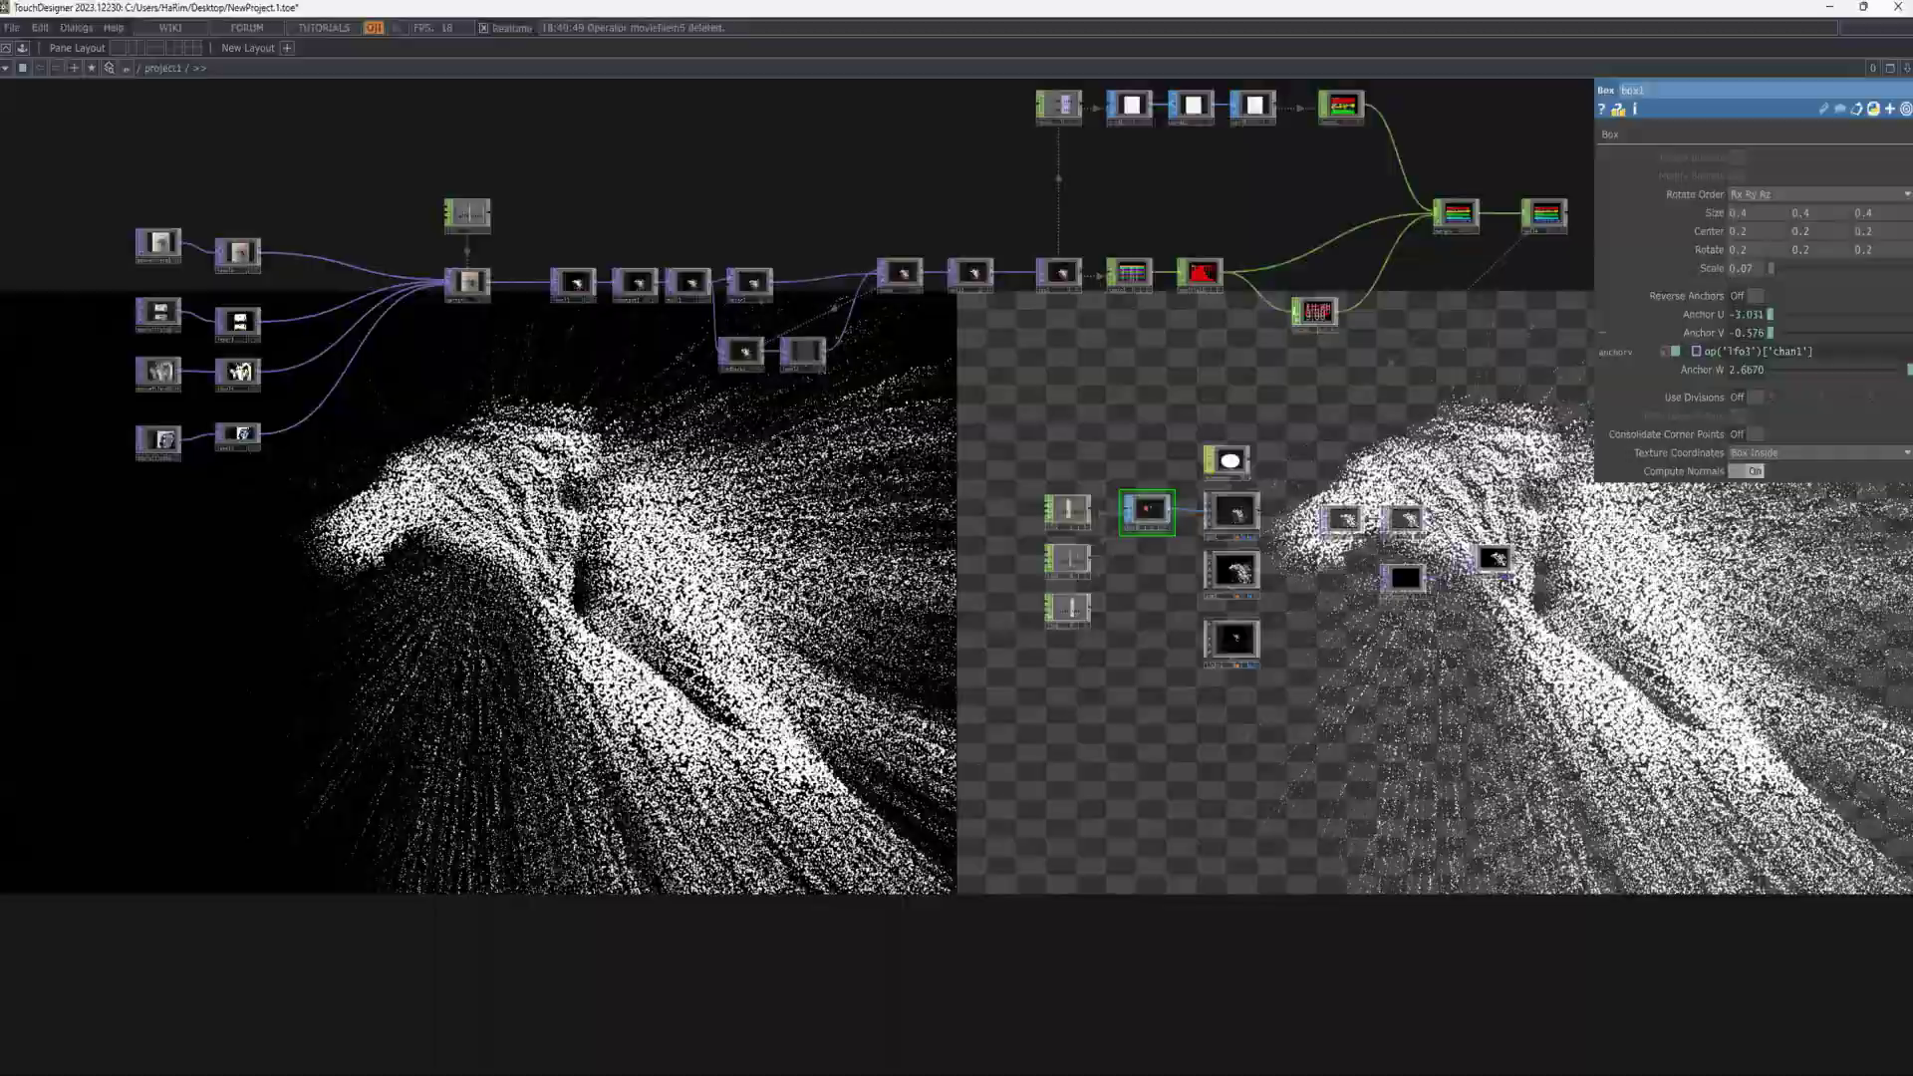
scroll(819, 471, down, 3)
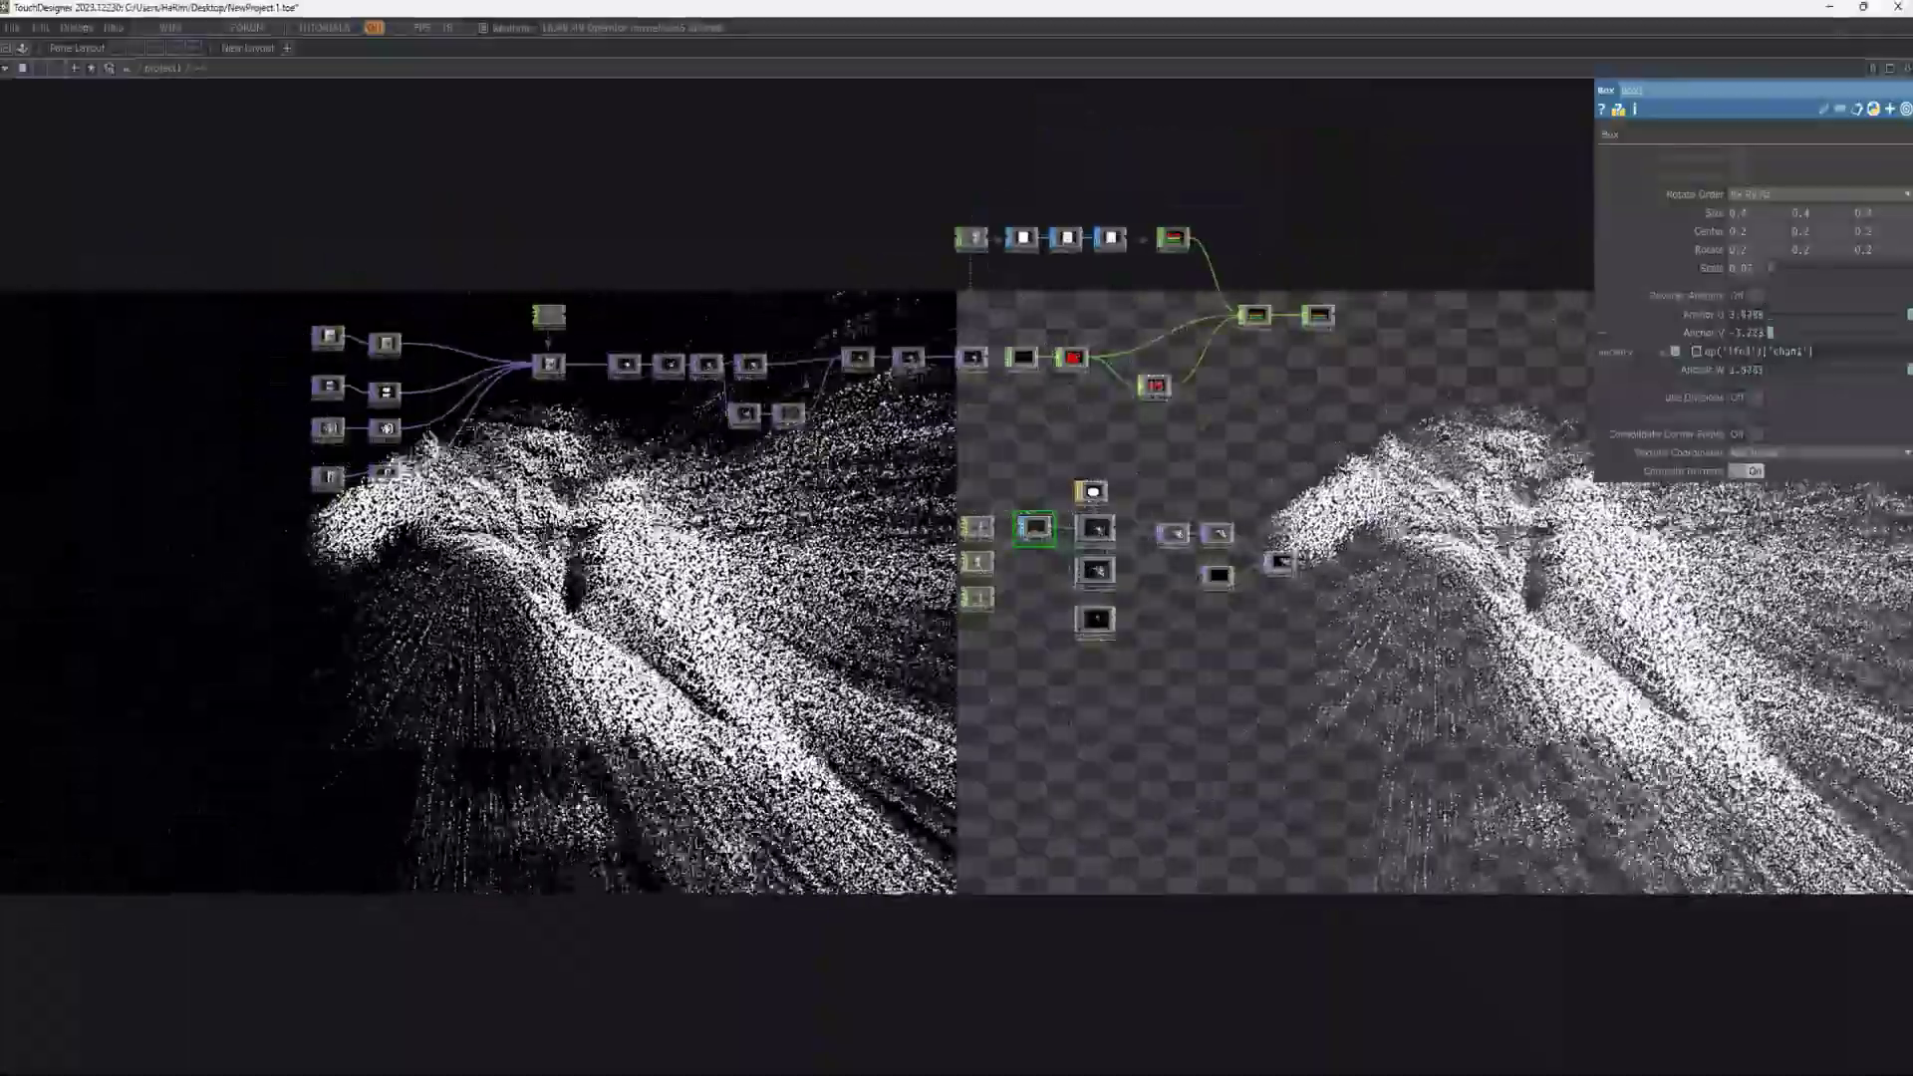
- Add the Bloom component from the image filters palette and wire it between null5 and over1
scroll(534, 471, up, 4)
drag(528, 473, 1116, 588)
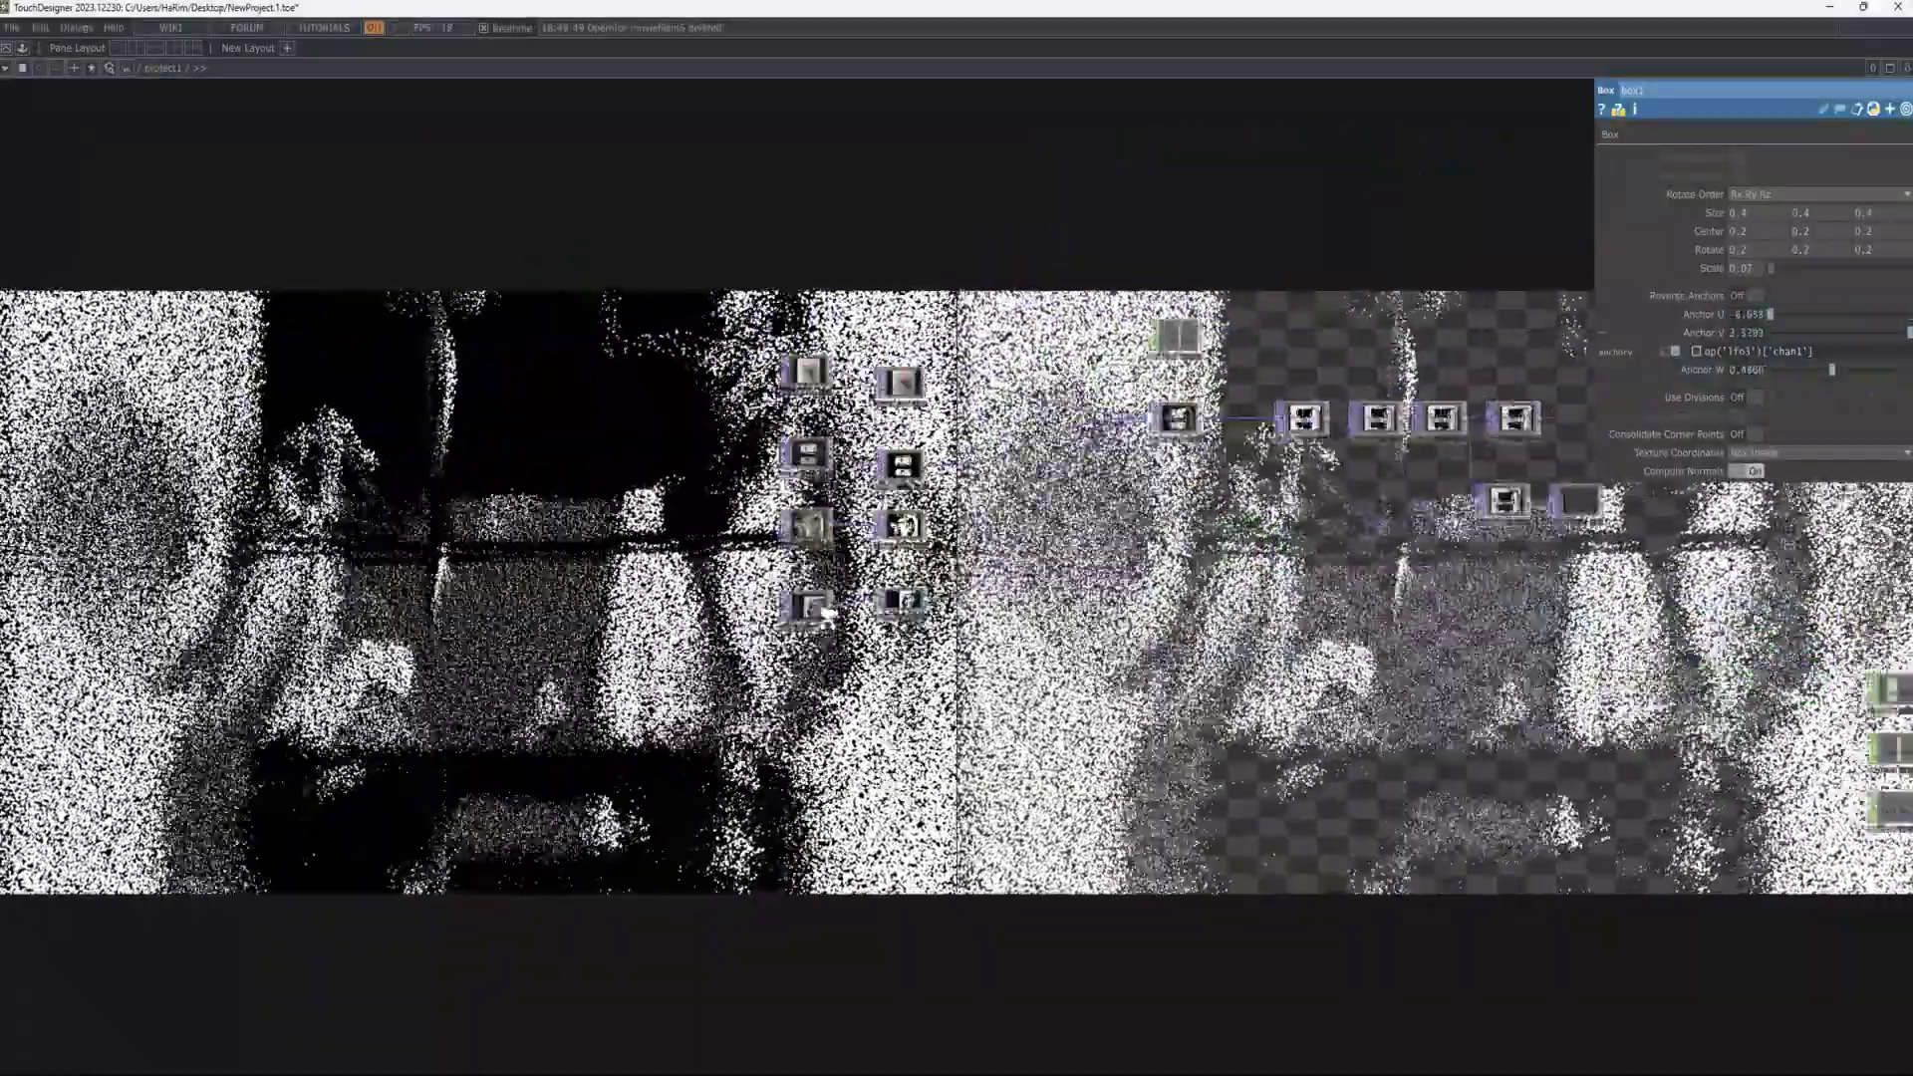
scroll(839, 580, up, 5)
click(946, 590)
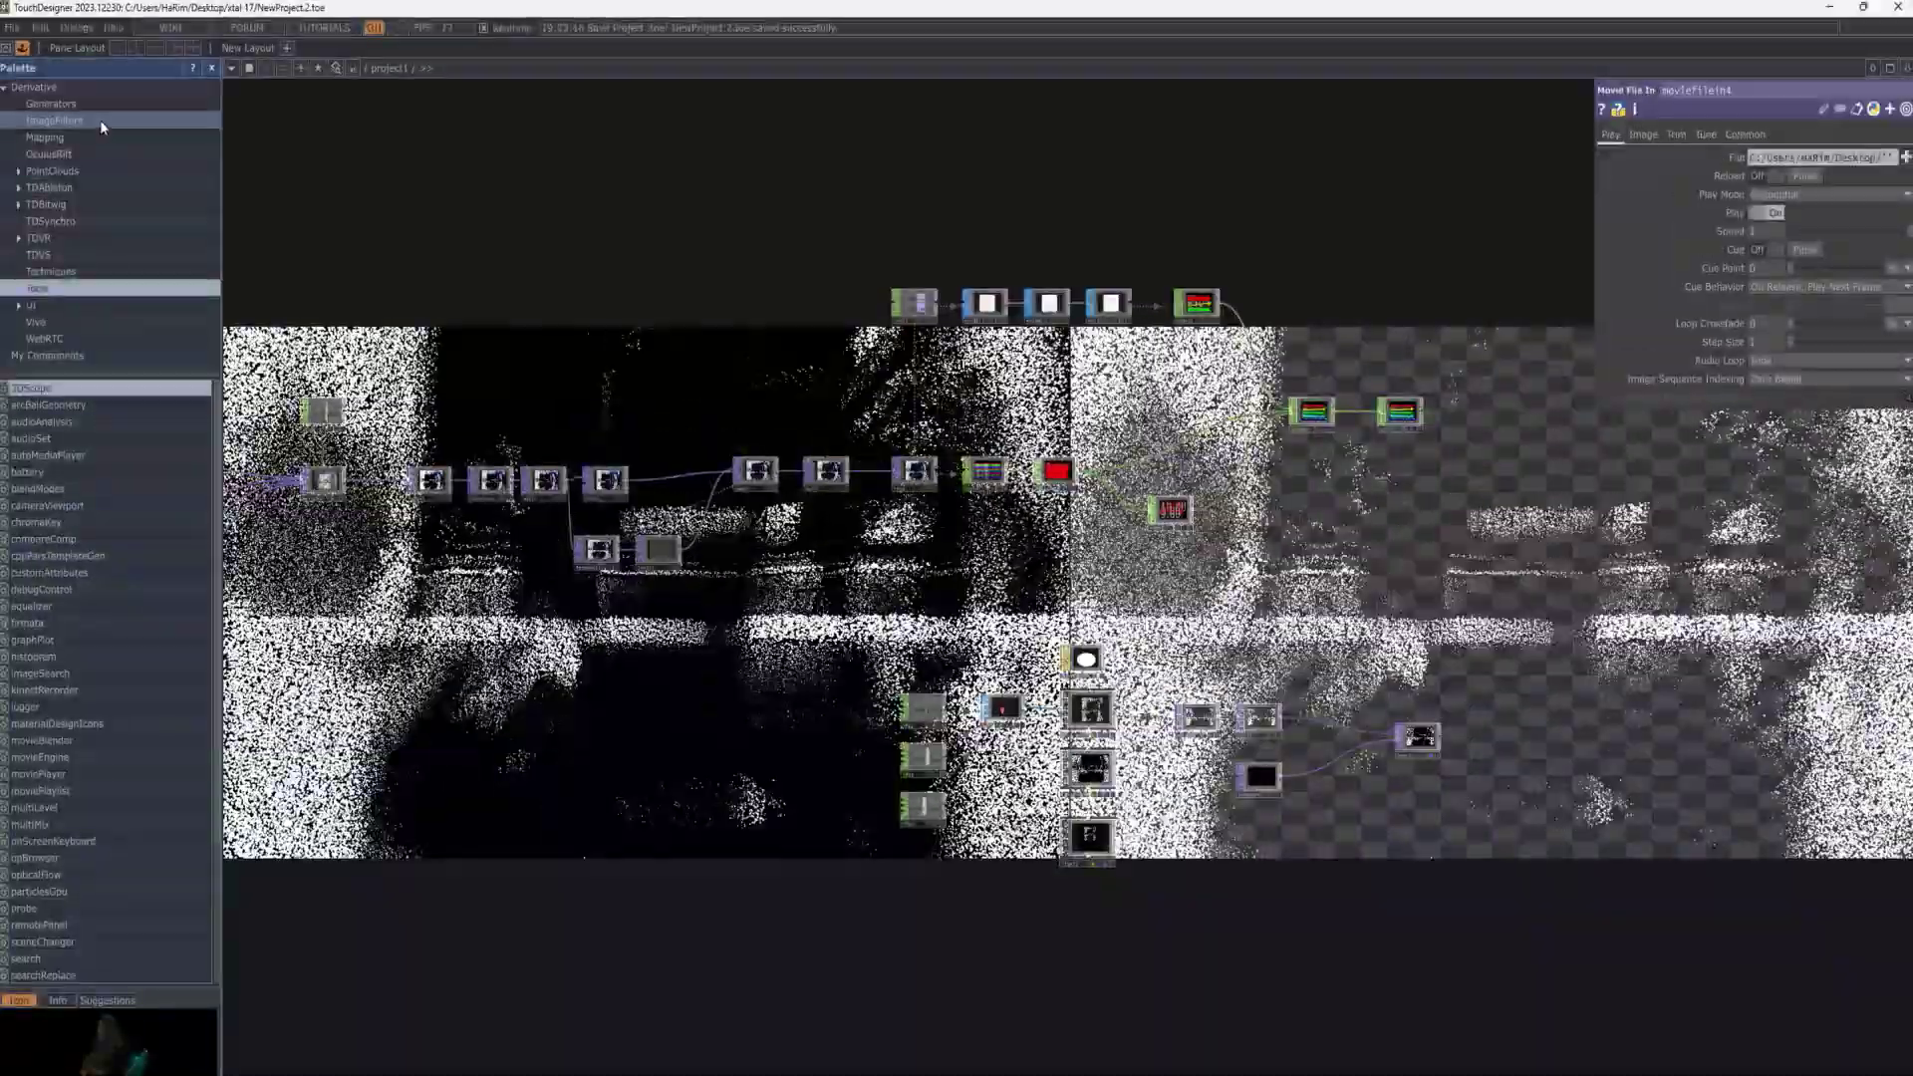
click(99, 119)
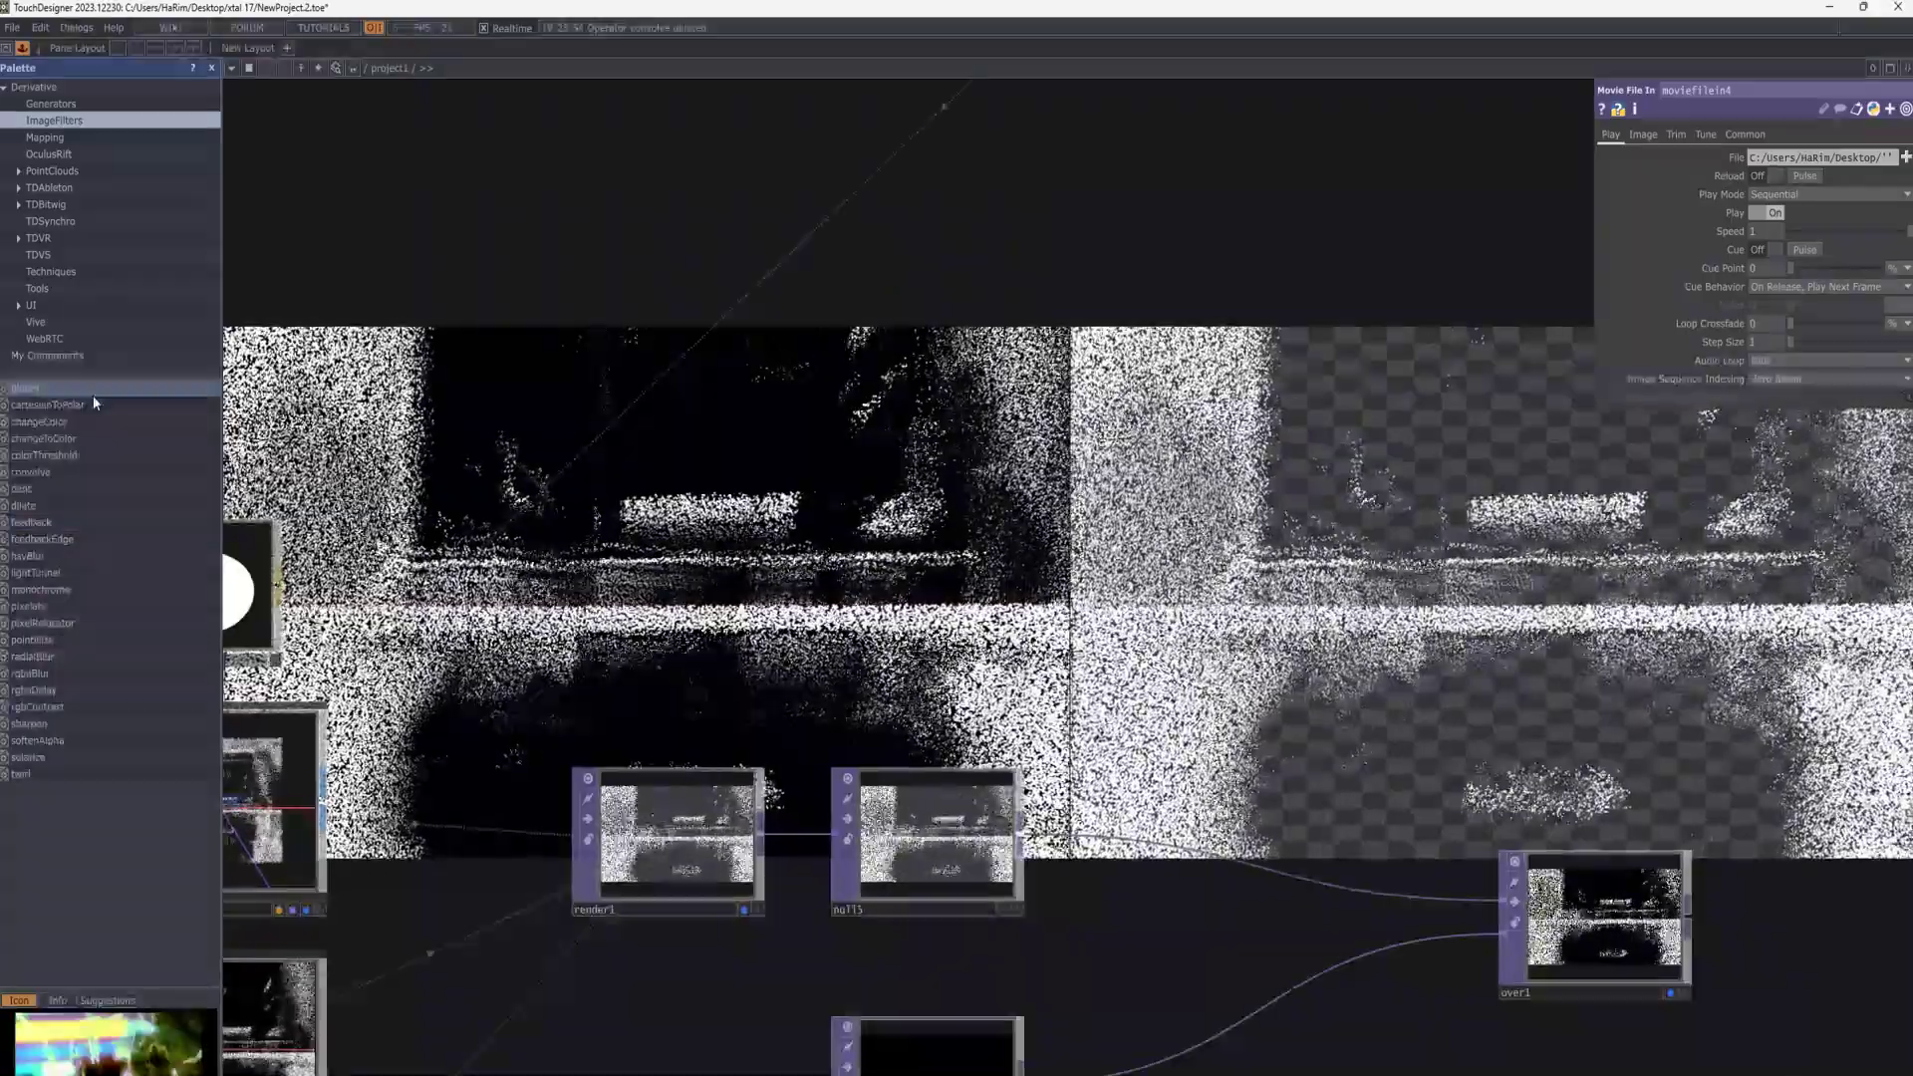
drag(92, 395, 1055, 798)
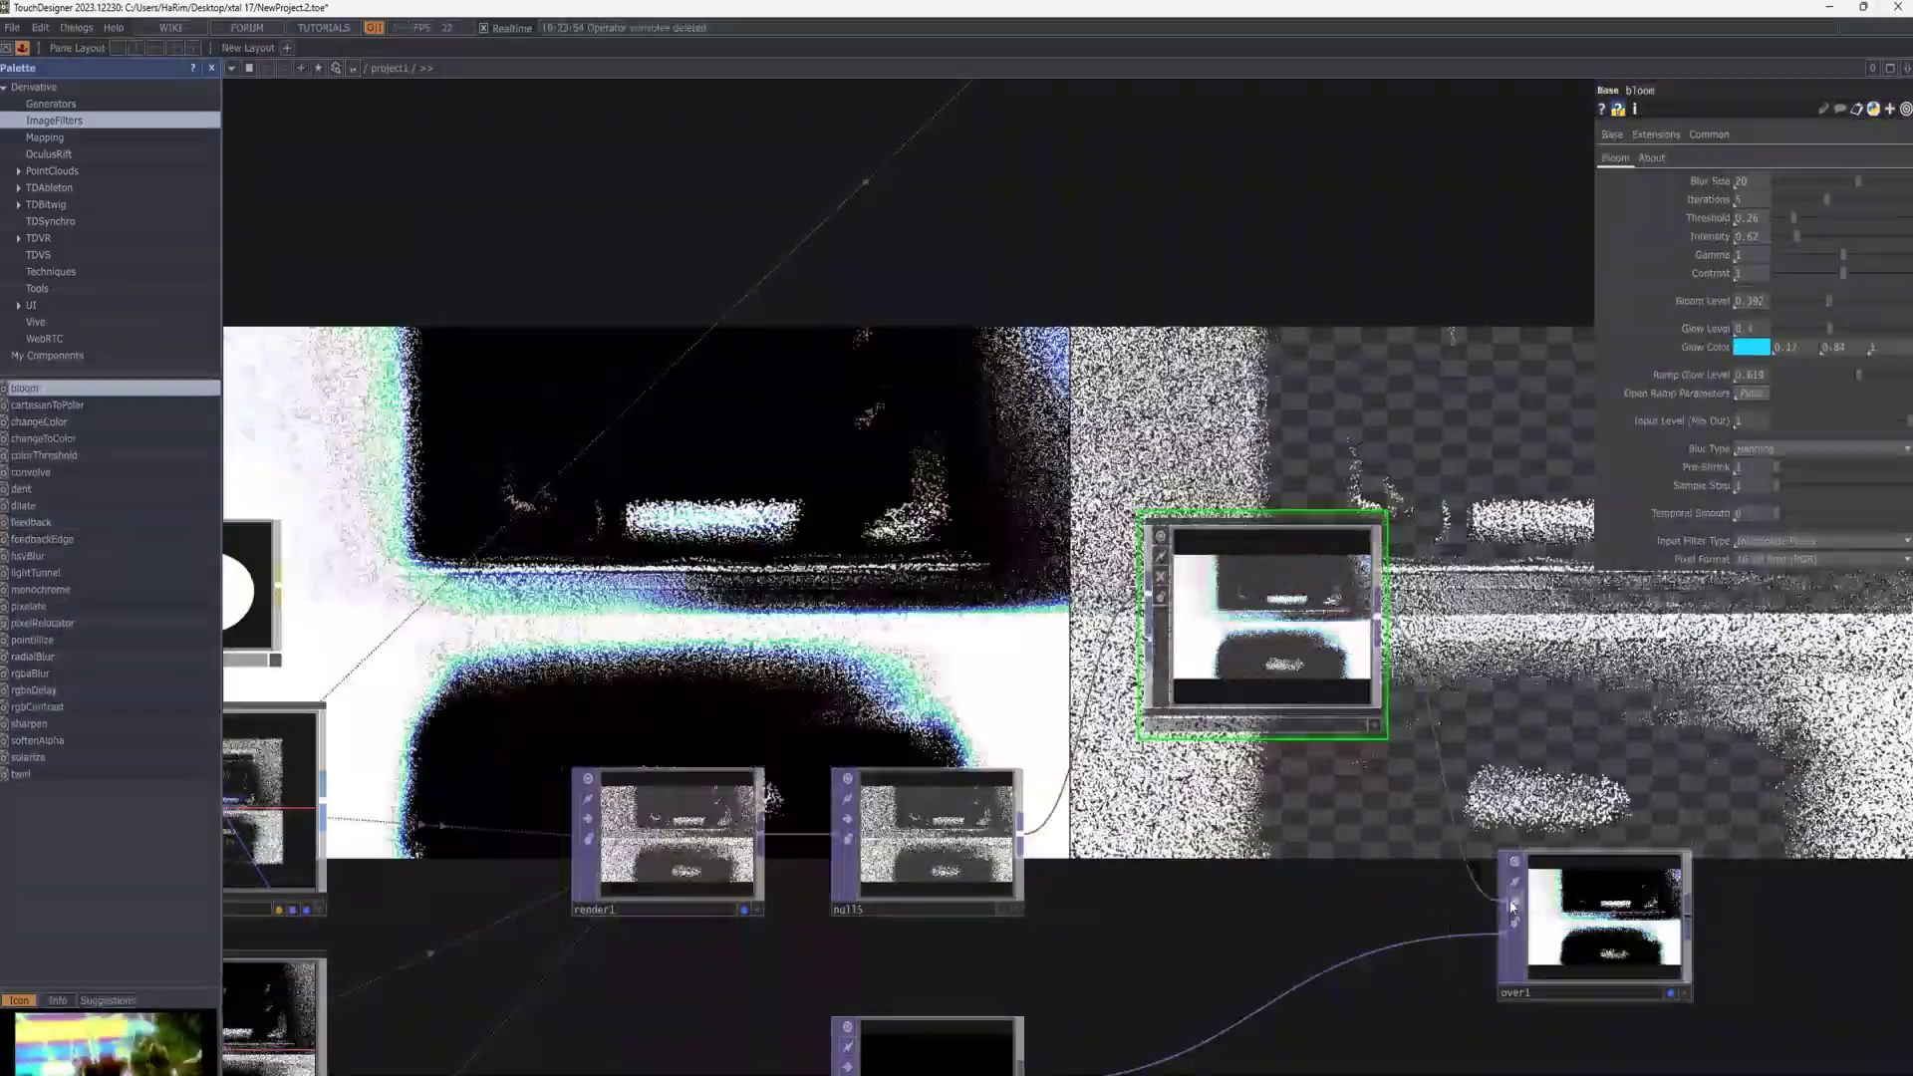
- Set the bloom's Glow Color to white, Ramp Glow Level to 0, Bloom Level to 0.073 and Blur Size to 23
click(1763, 349)
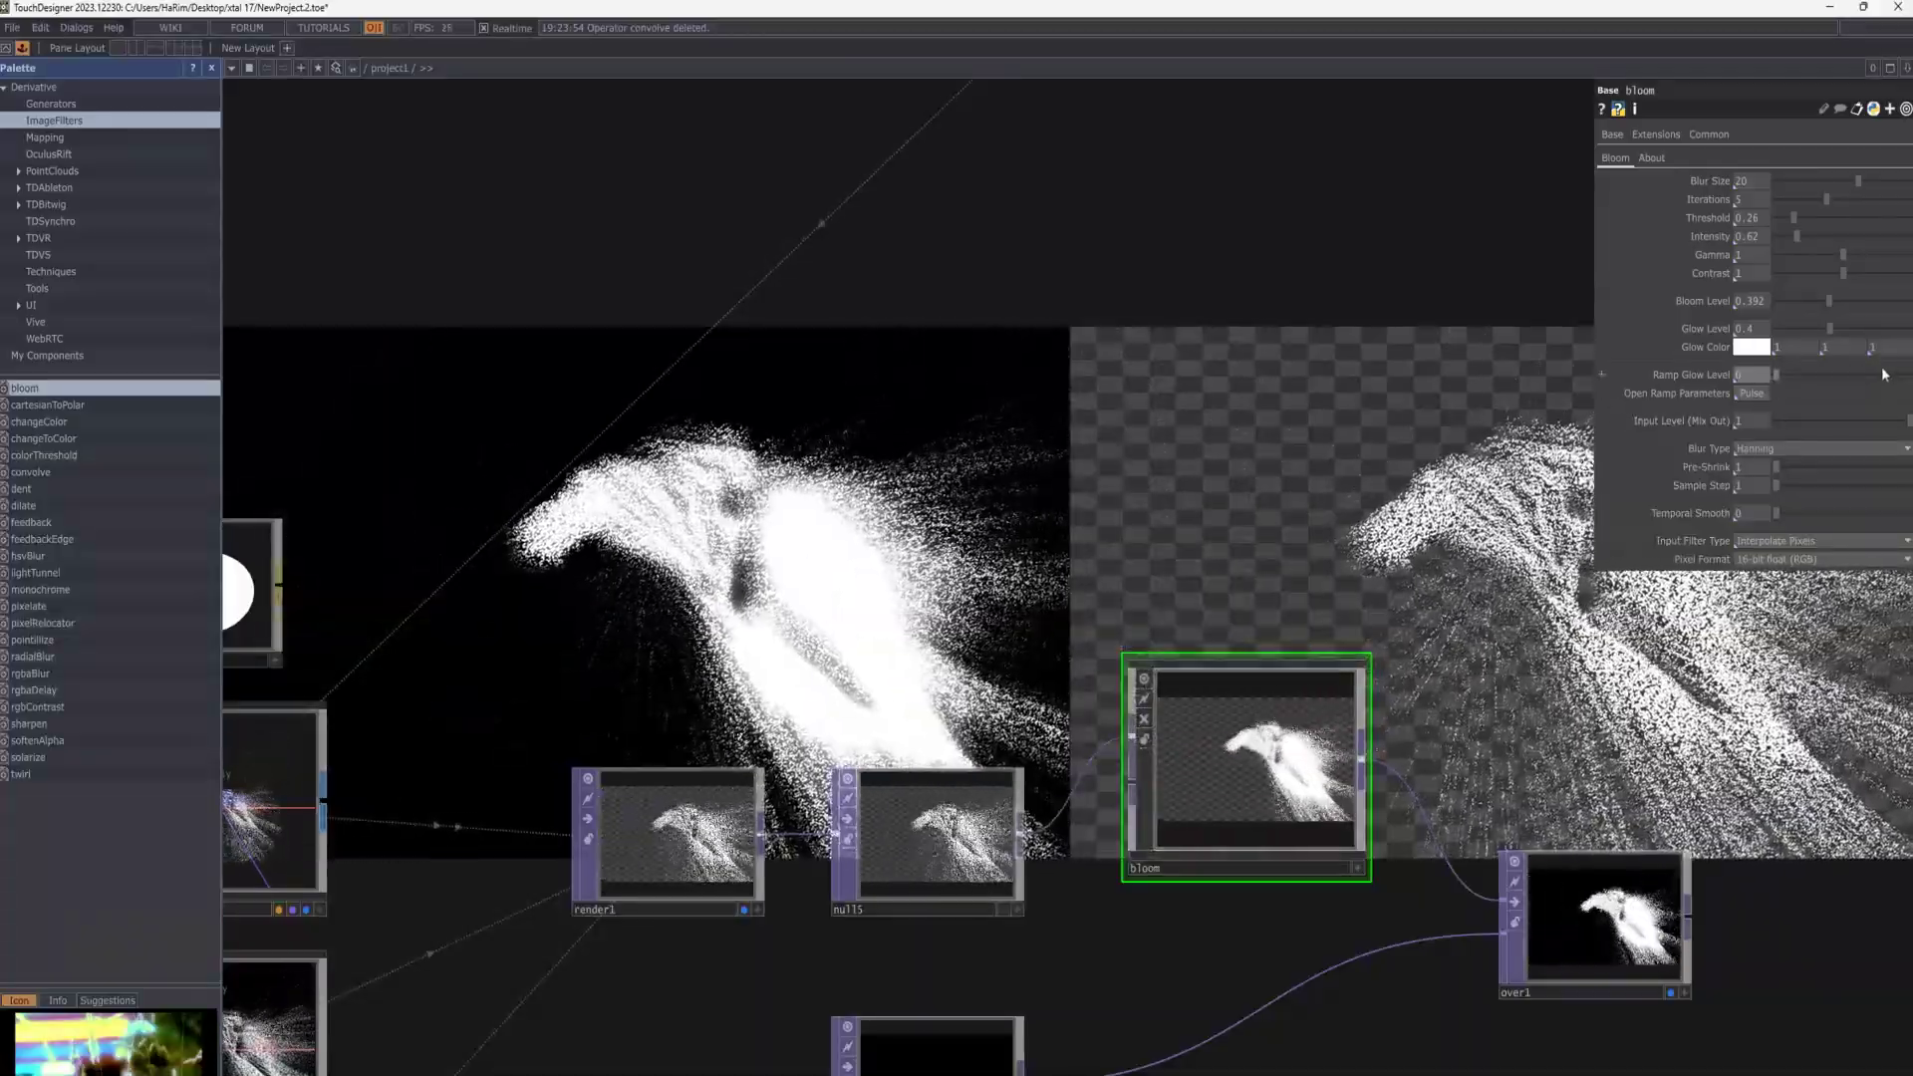
drag(1783, 311, 1872, 315)
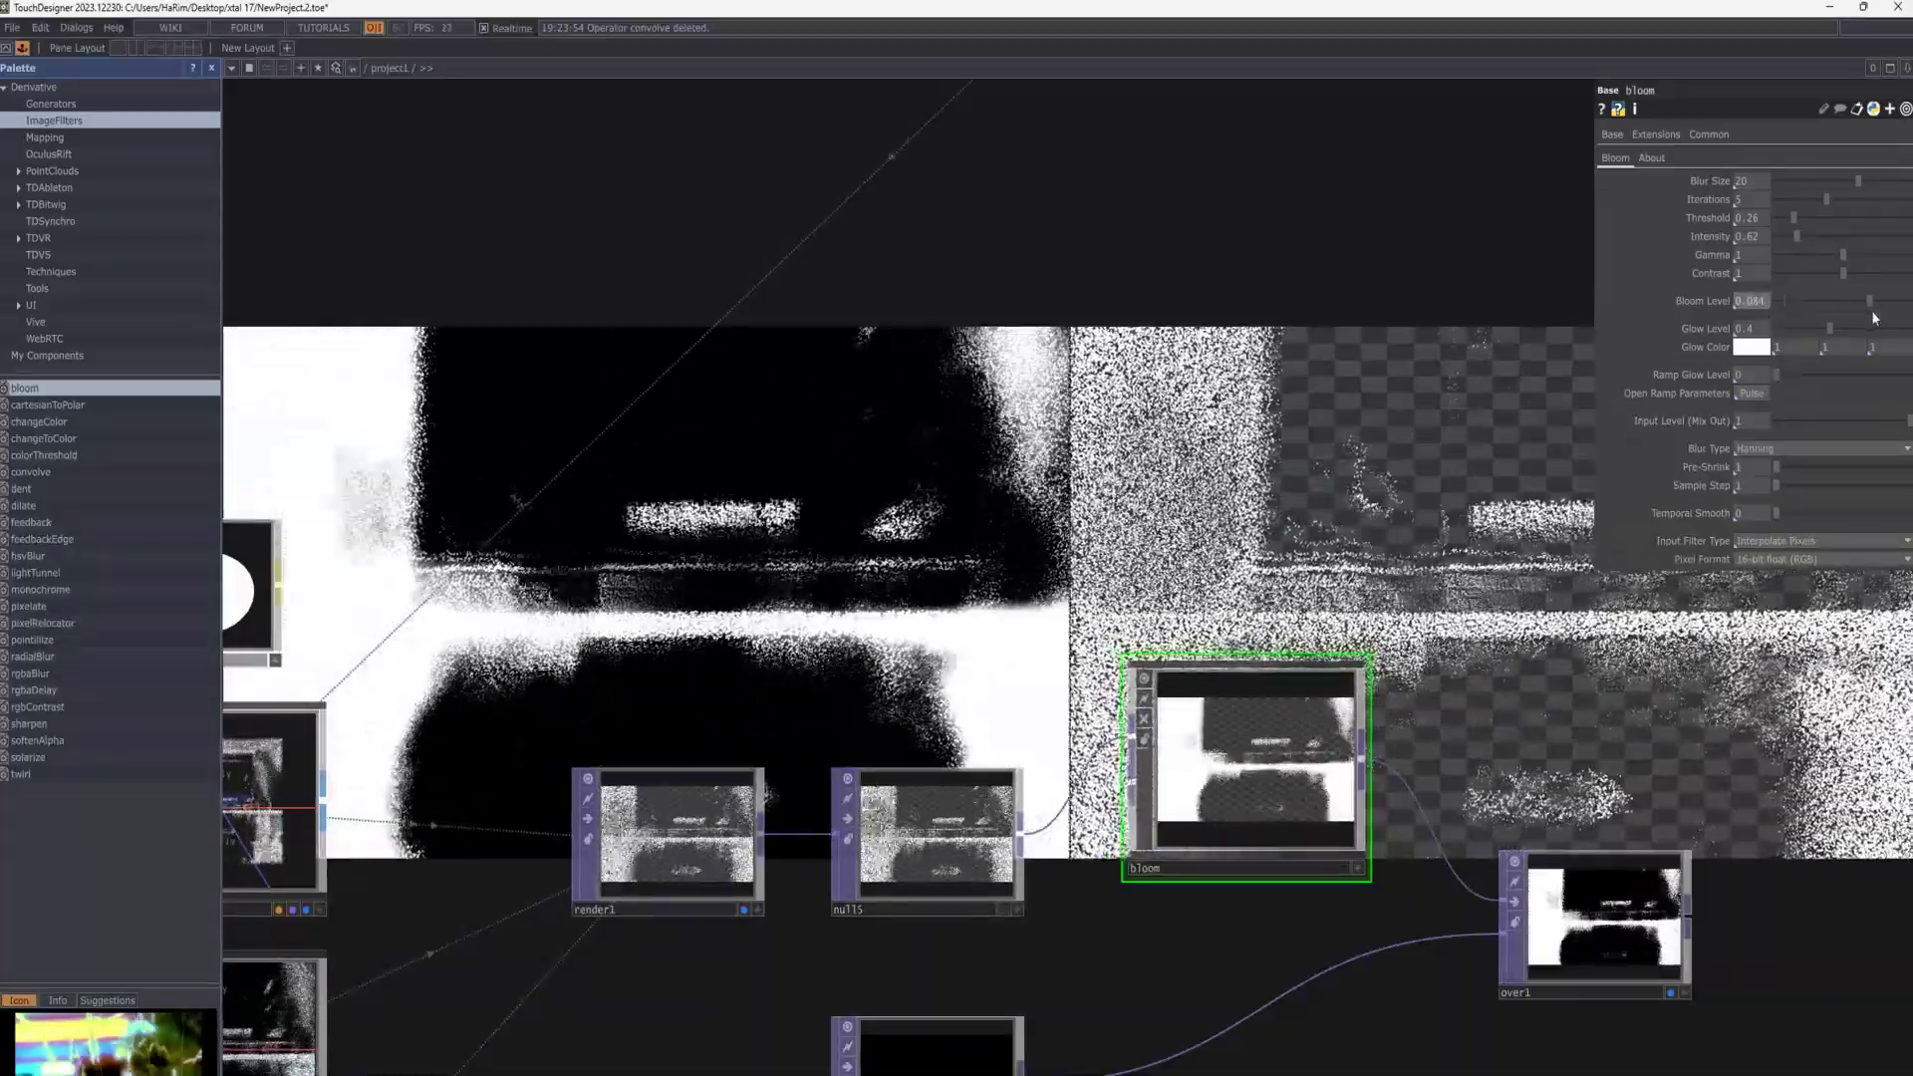
drag(1672, 321, 1832, 200)
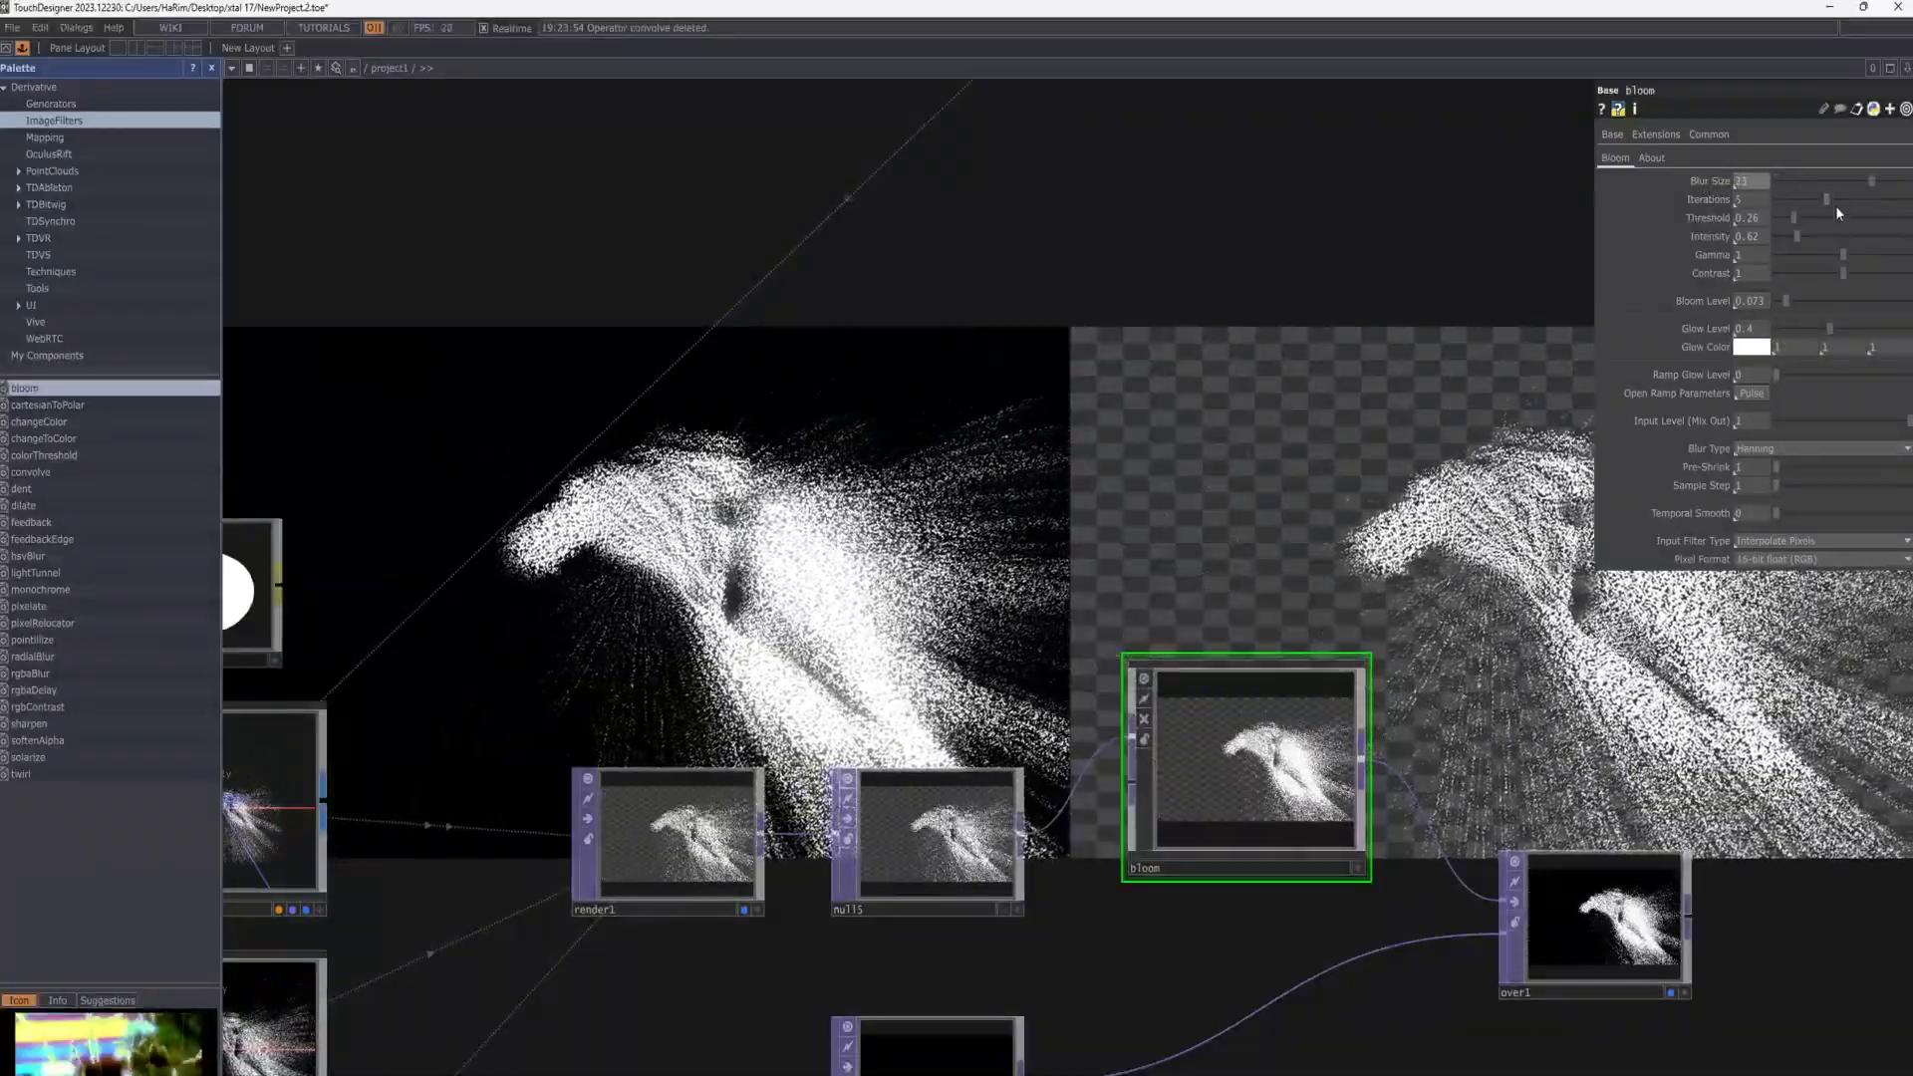
- Set the bloom's Iterations to 2 and Intensity to 0.98
drag(1777, 199, 1897, 199)
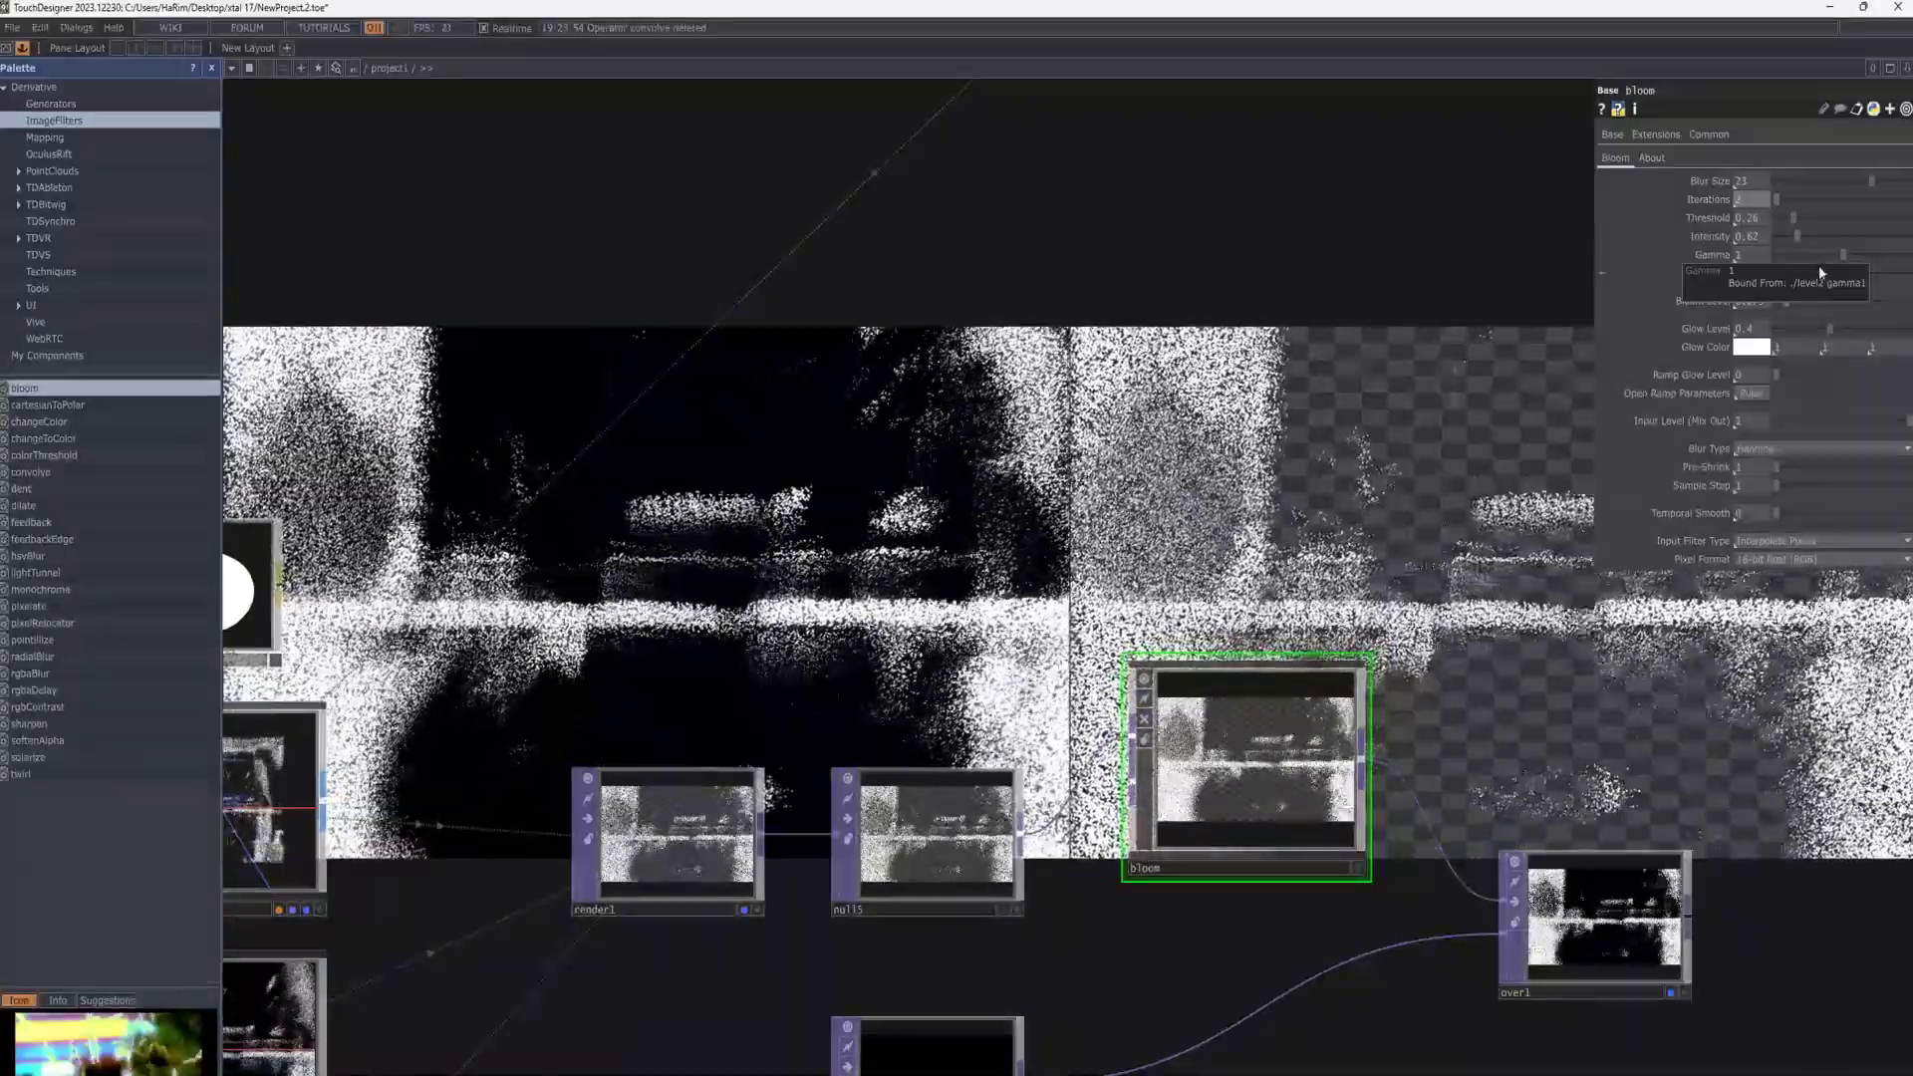
mouse_move(1799, 236)
mouse_down()
mouse_move(1862, 237)
mouse_move(1800, 239)
mouse_move(1817, 241)
mouse_up()
- Append a Resolution TOP after over1 with High Quality Resize on
drag(1504, 553, 1384, 269)
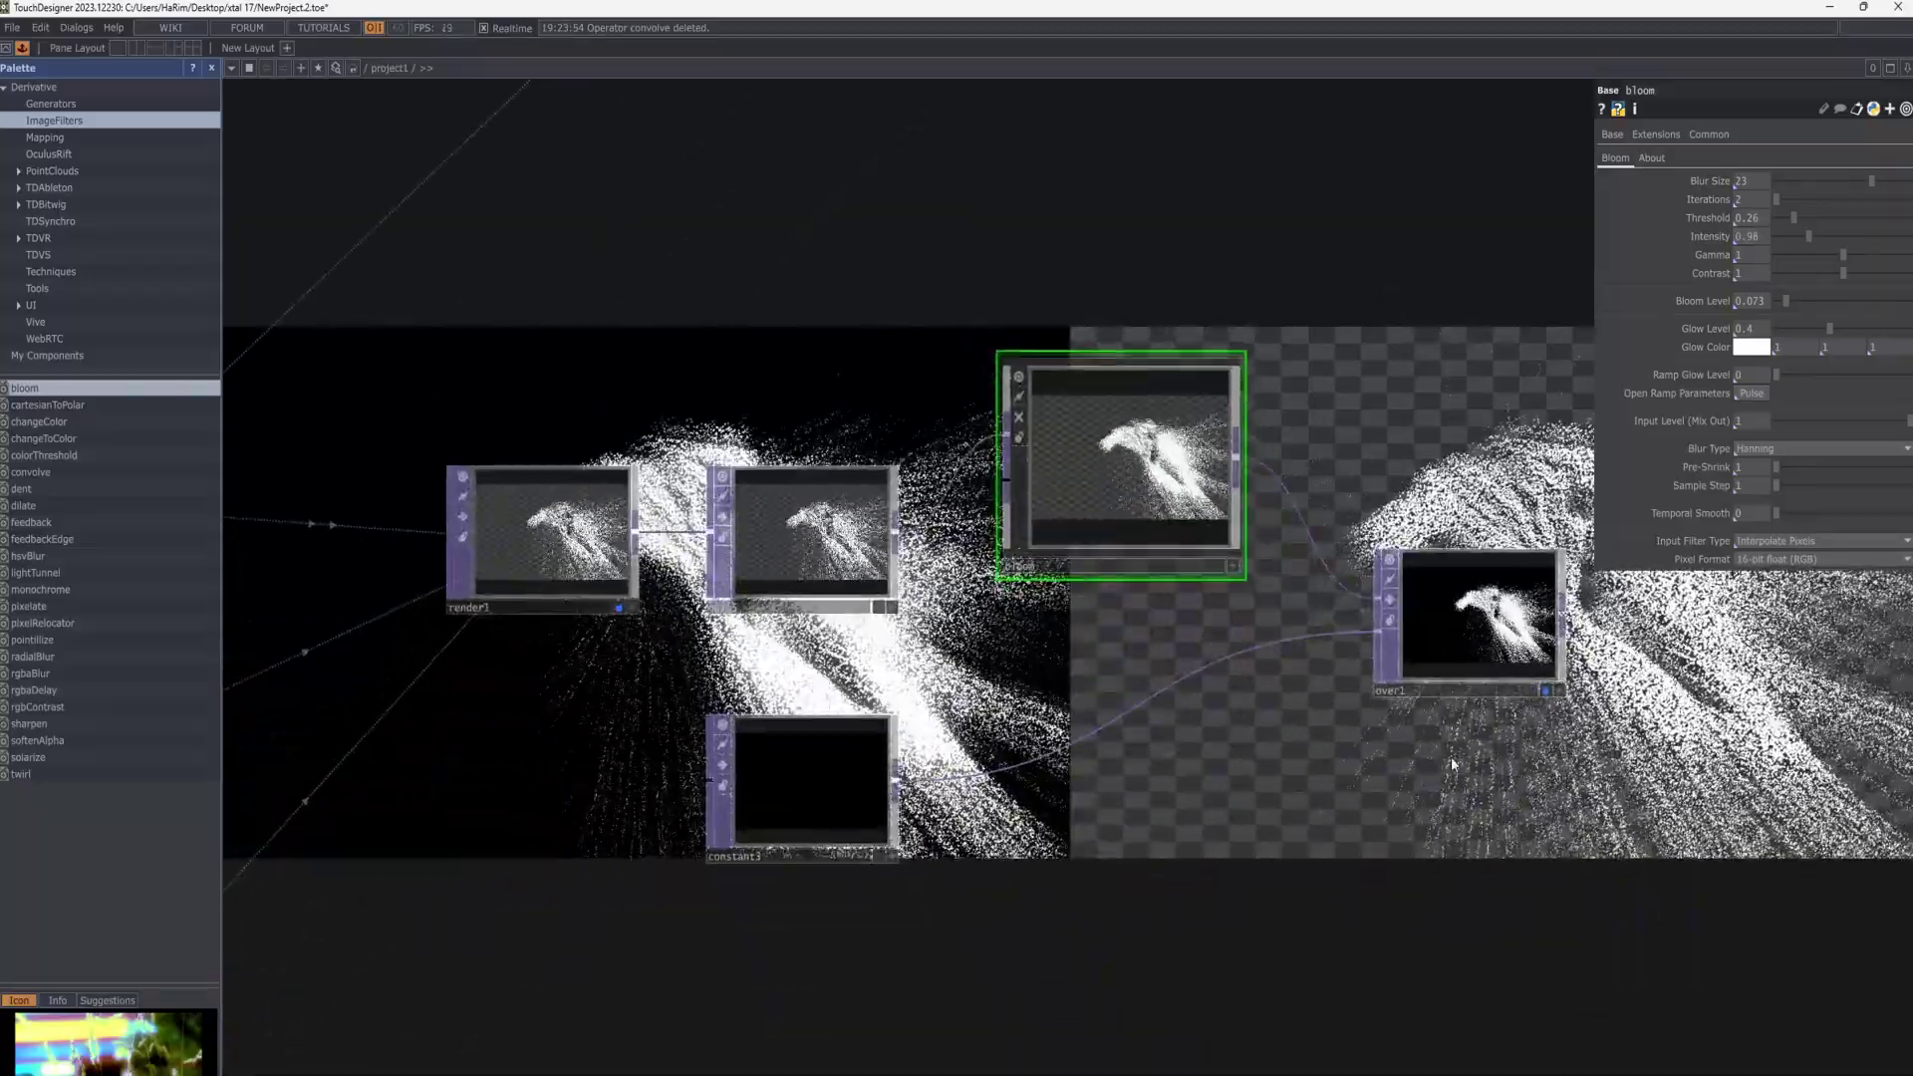
scroll(1449, 760, down, 3)
scroll(1449, 769, down, 3)
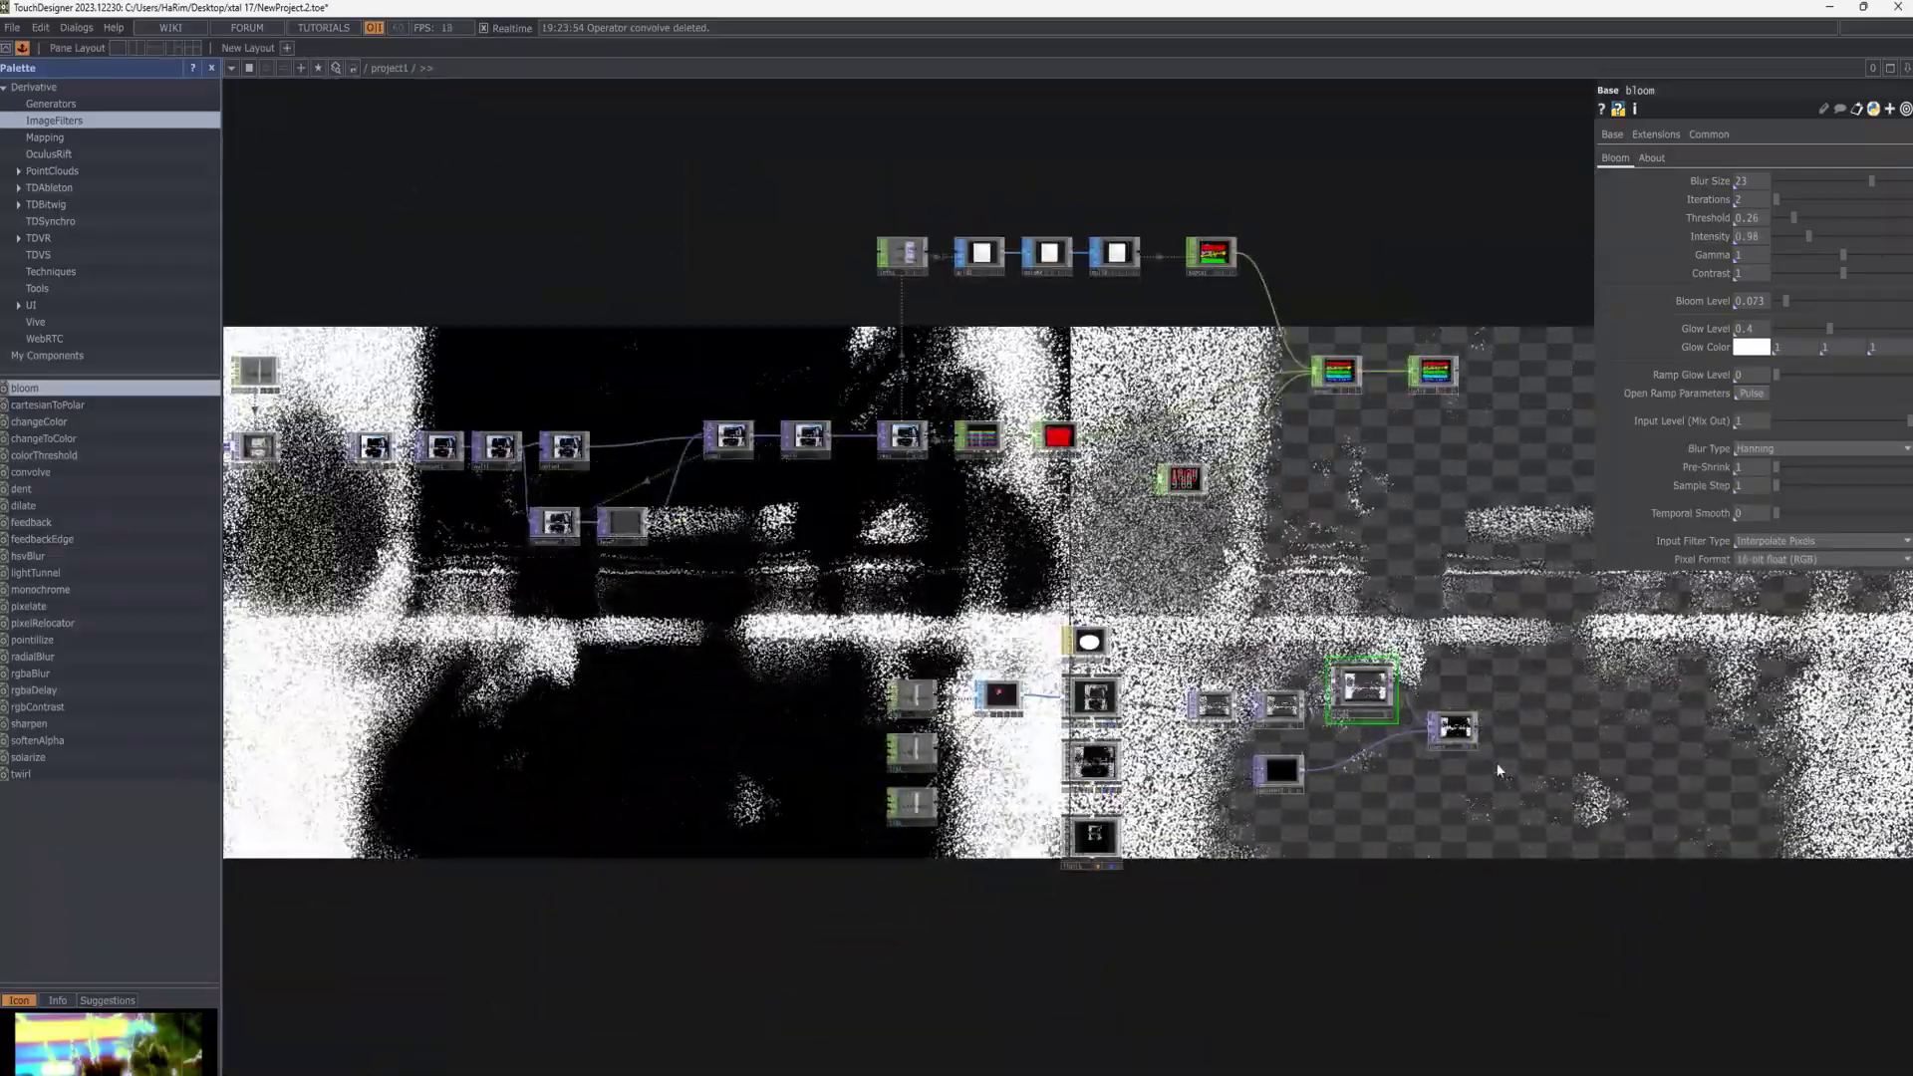
key(Tab)
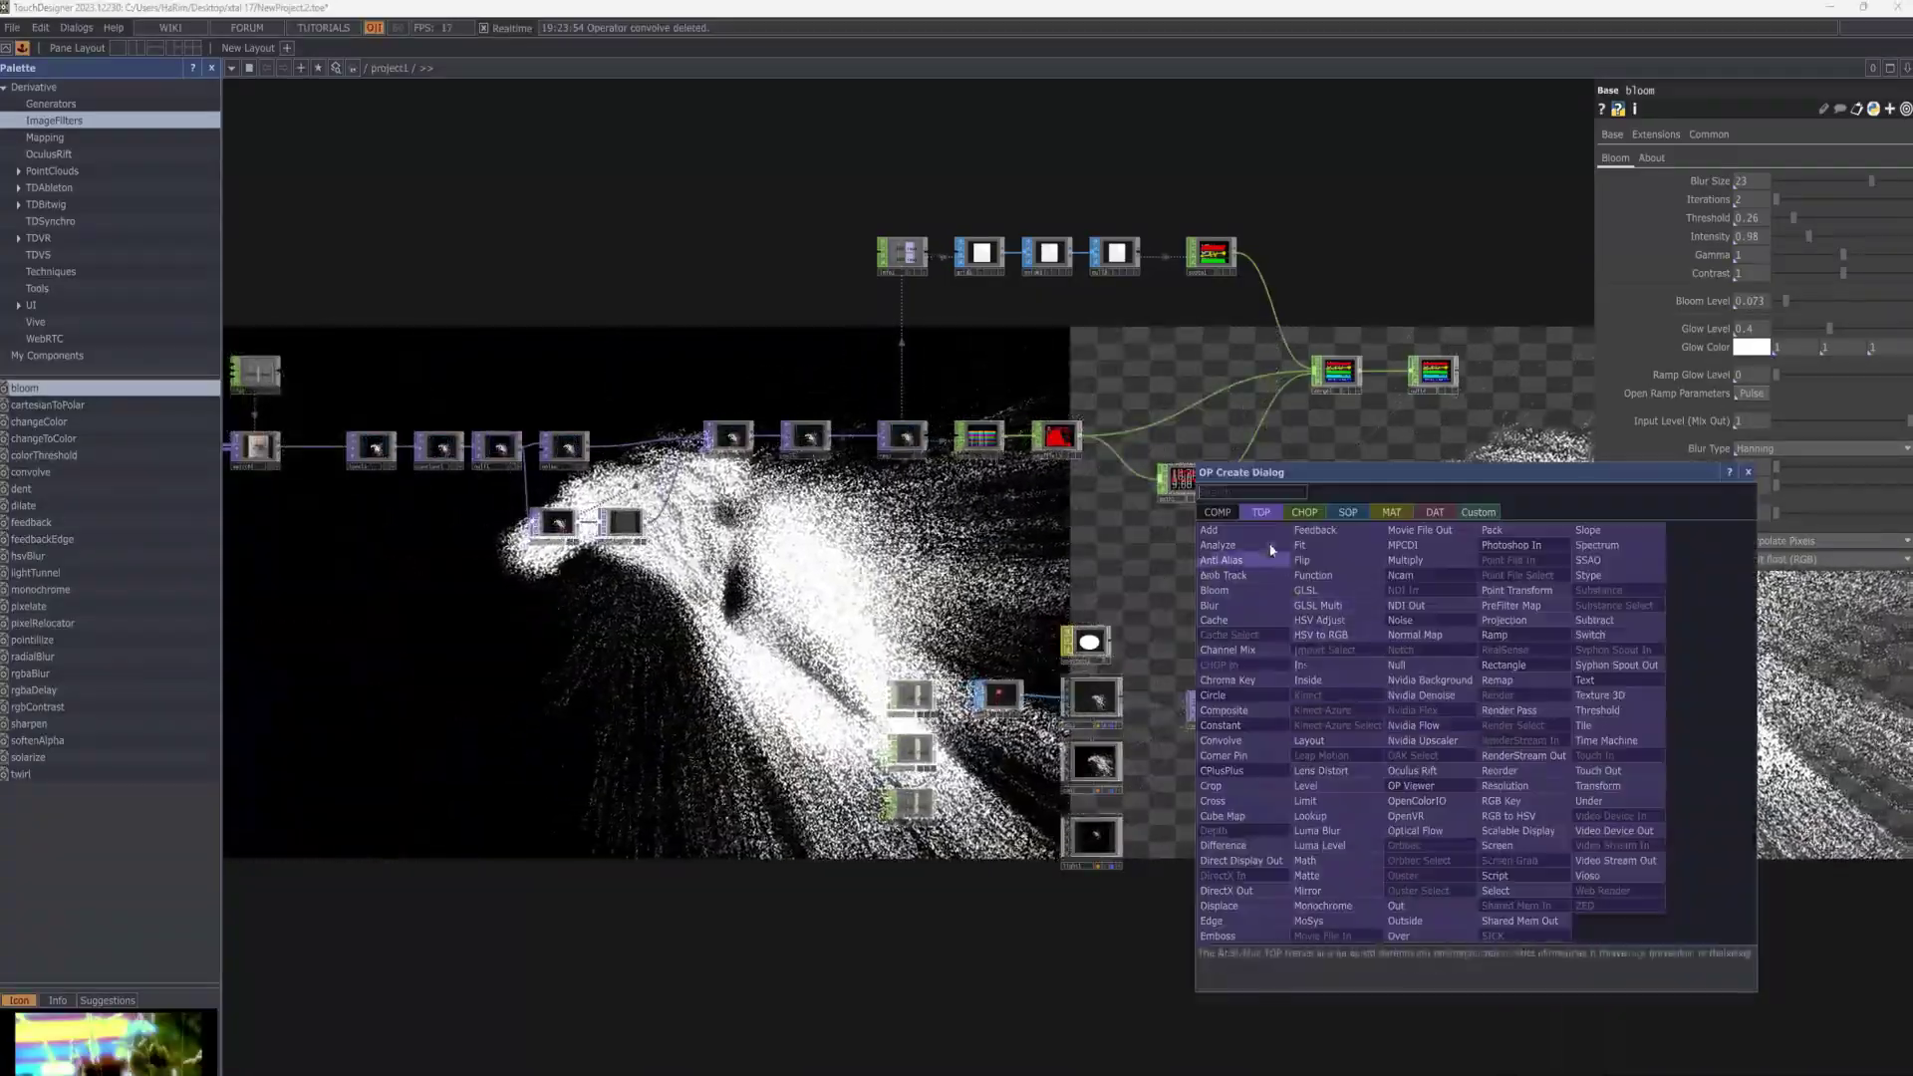
text(RE)
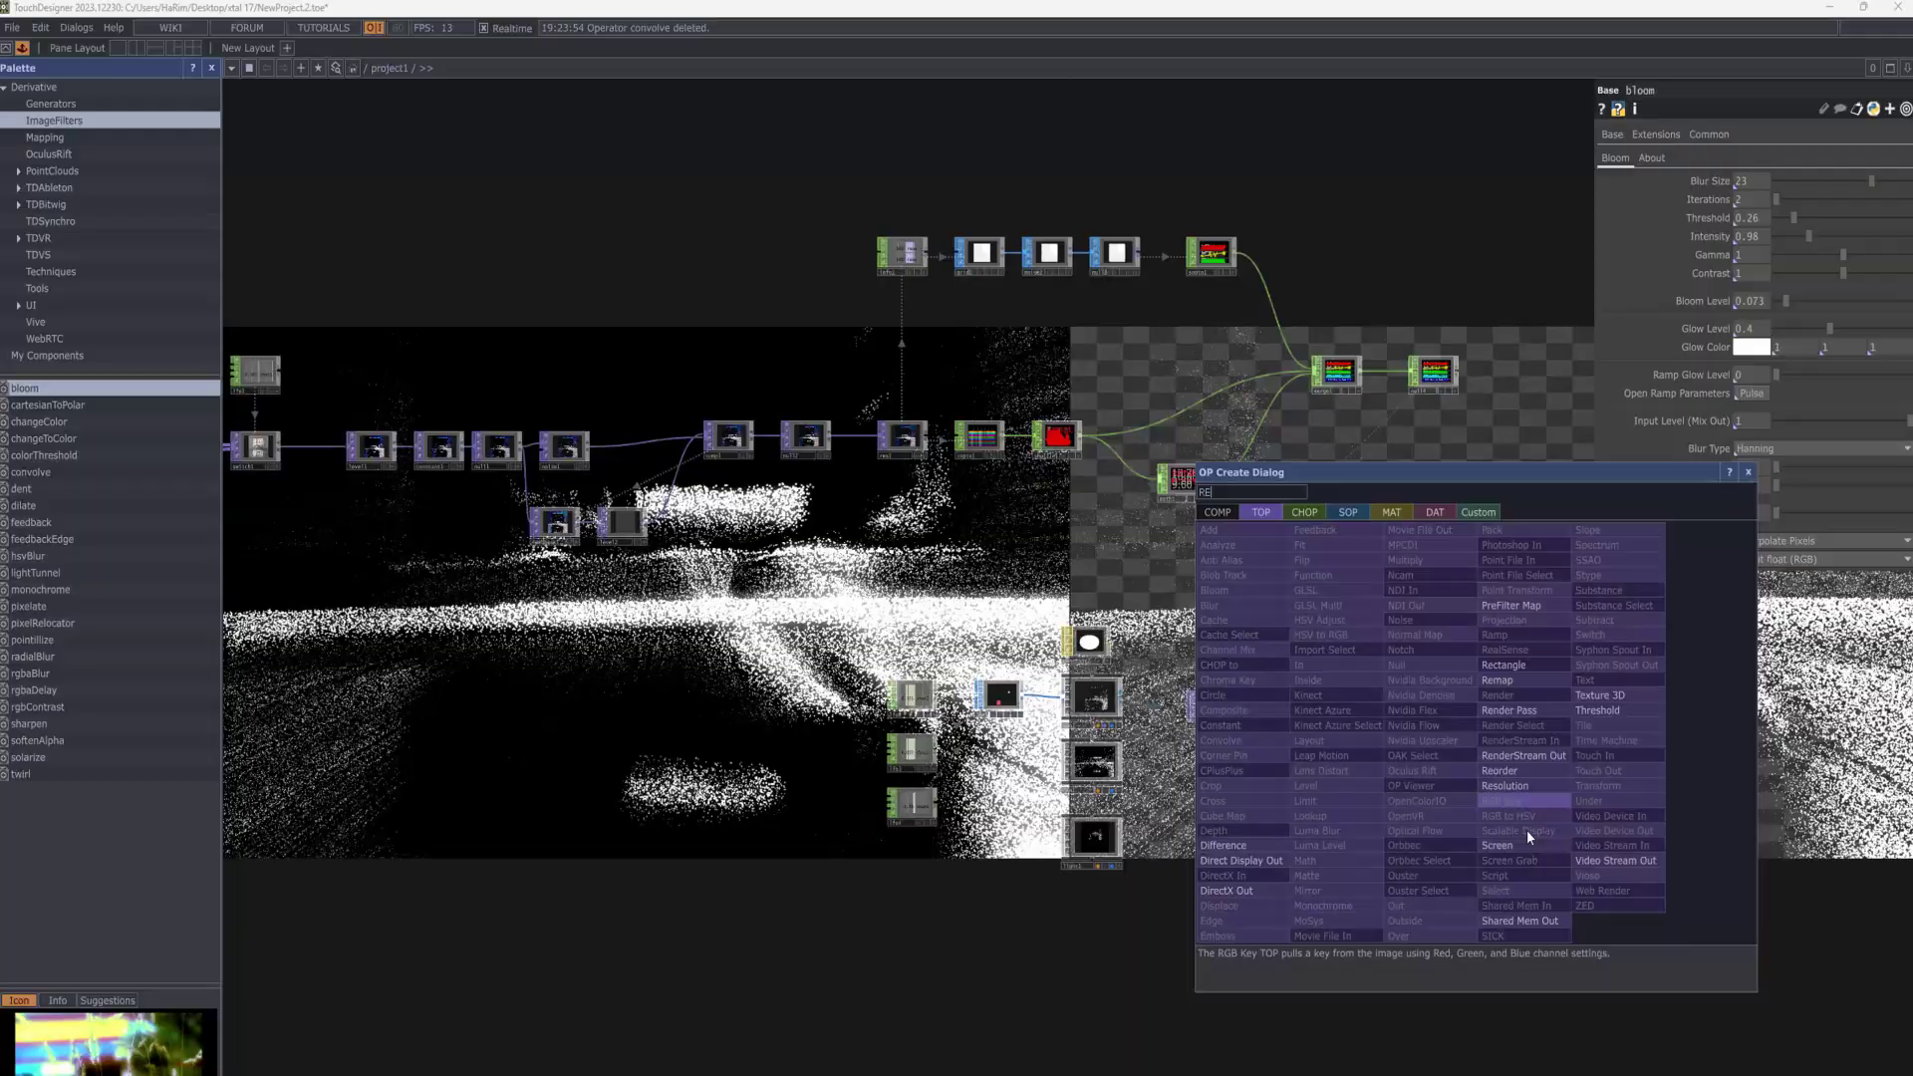
key(BackSpace)
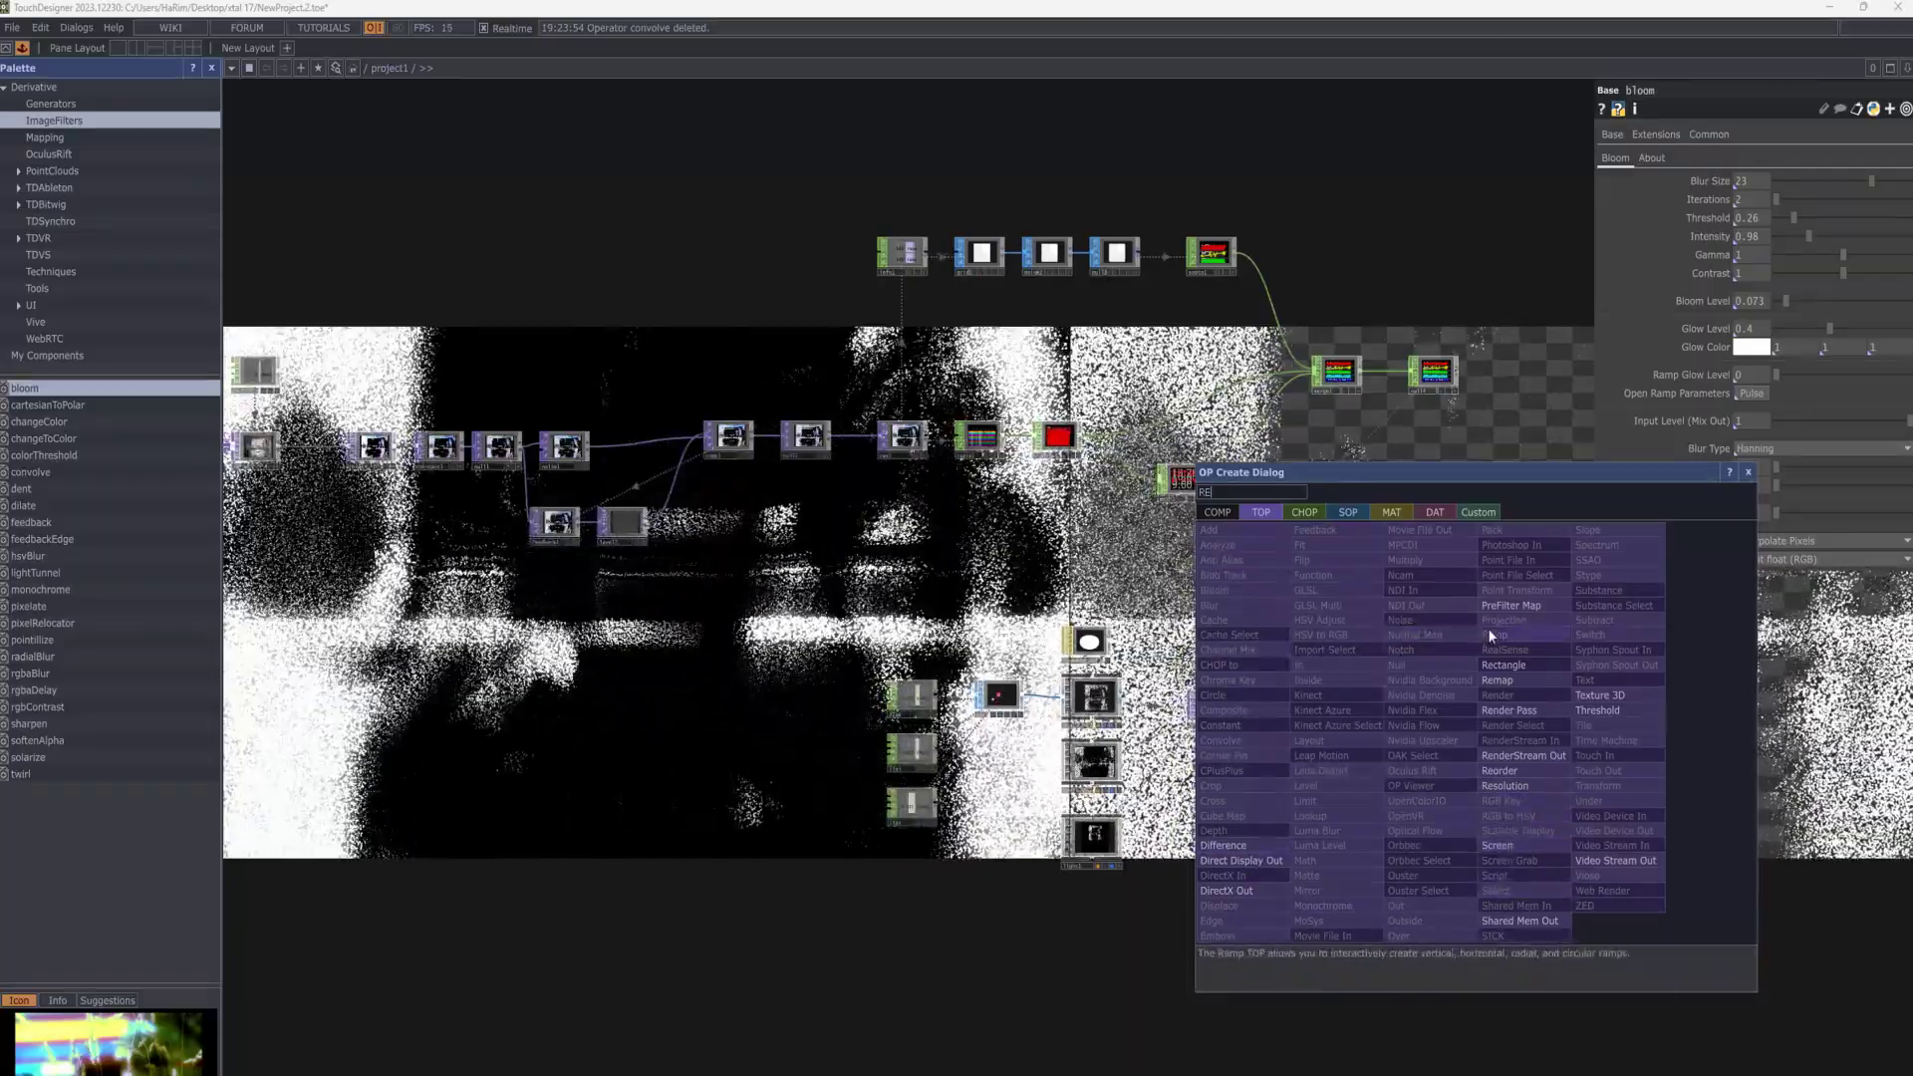
click(1524, 785)
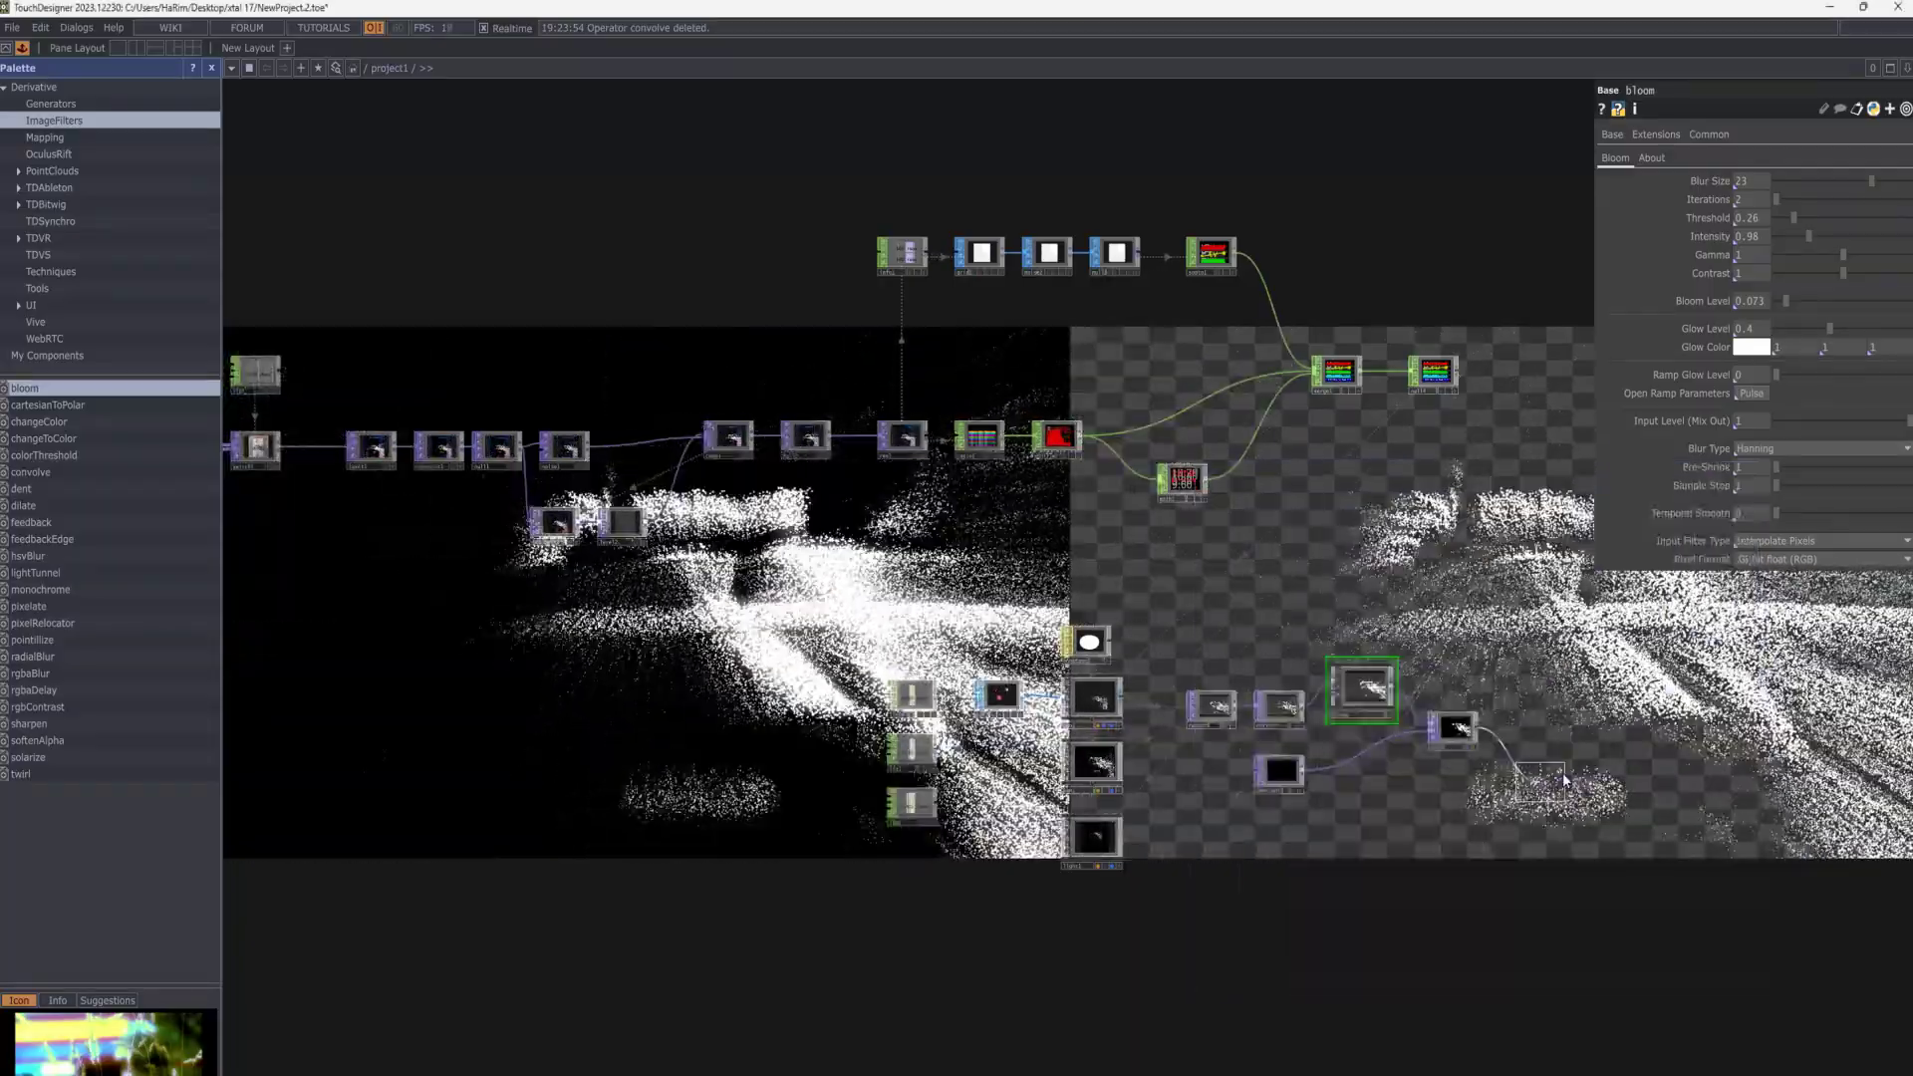
click(1558, 742)
click(1740, 158)
drag(1607, 764, 1417, 663)
scroll(1419, 663, up, 3)
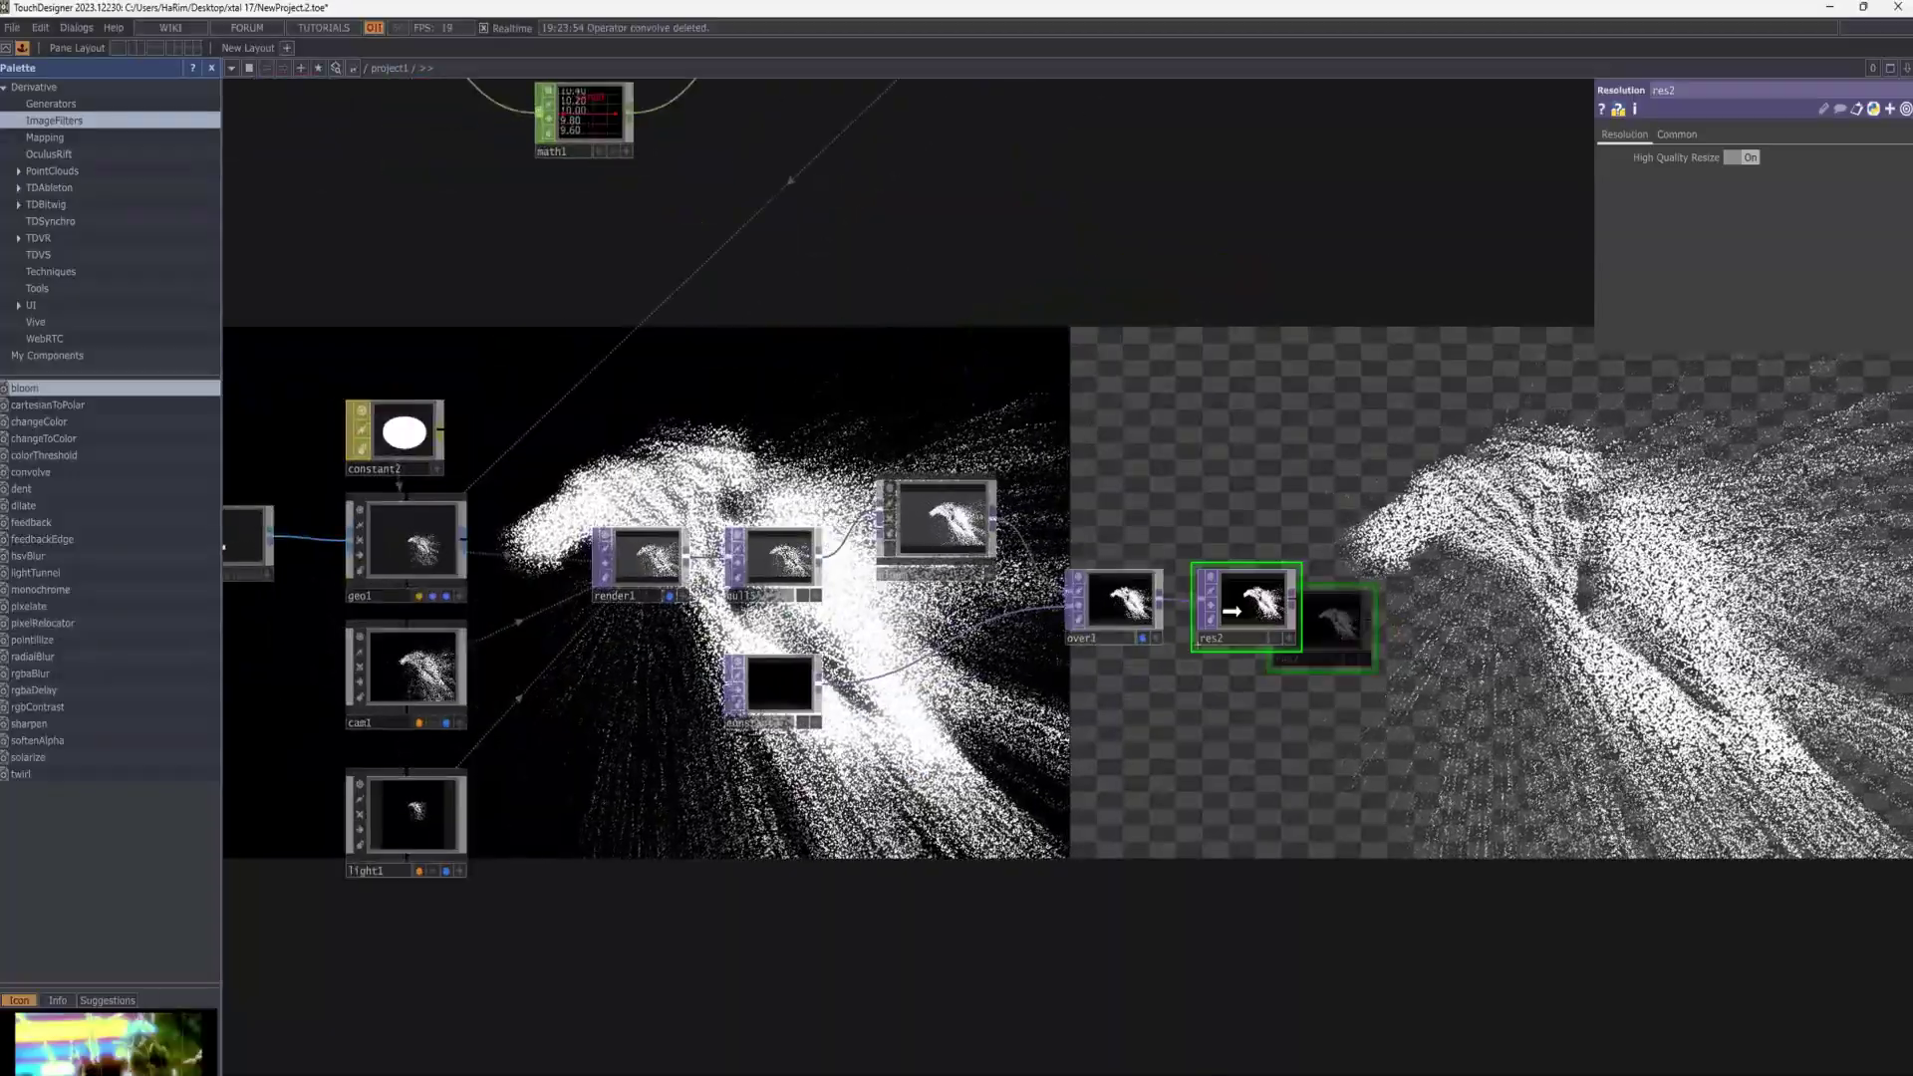
- Append an Out TOP after the Resolution TOP and connect a Movie File Out TOP to its output
key(Tab)
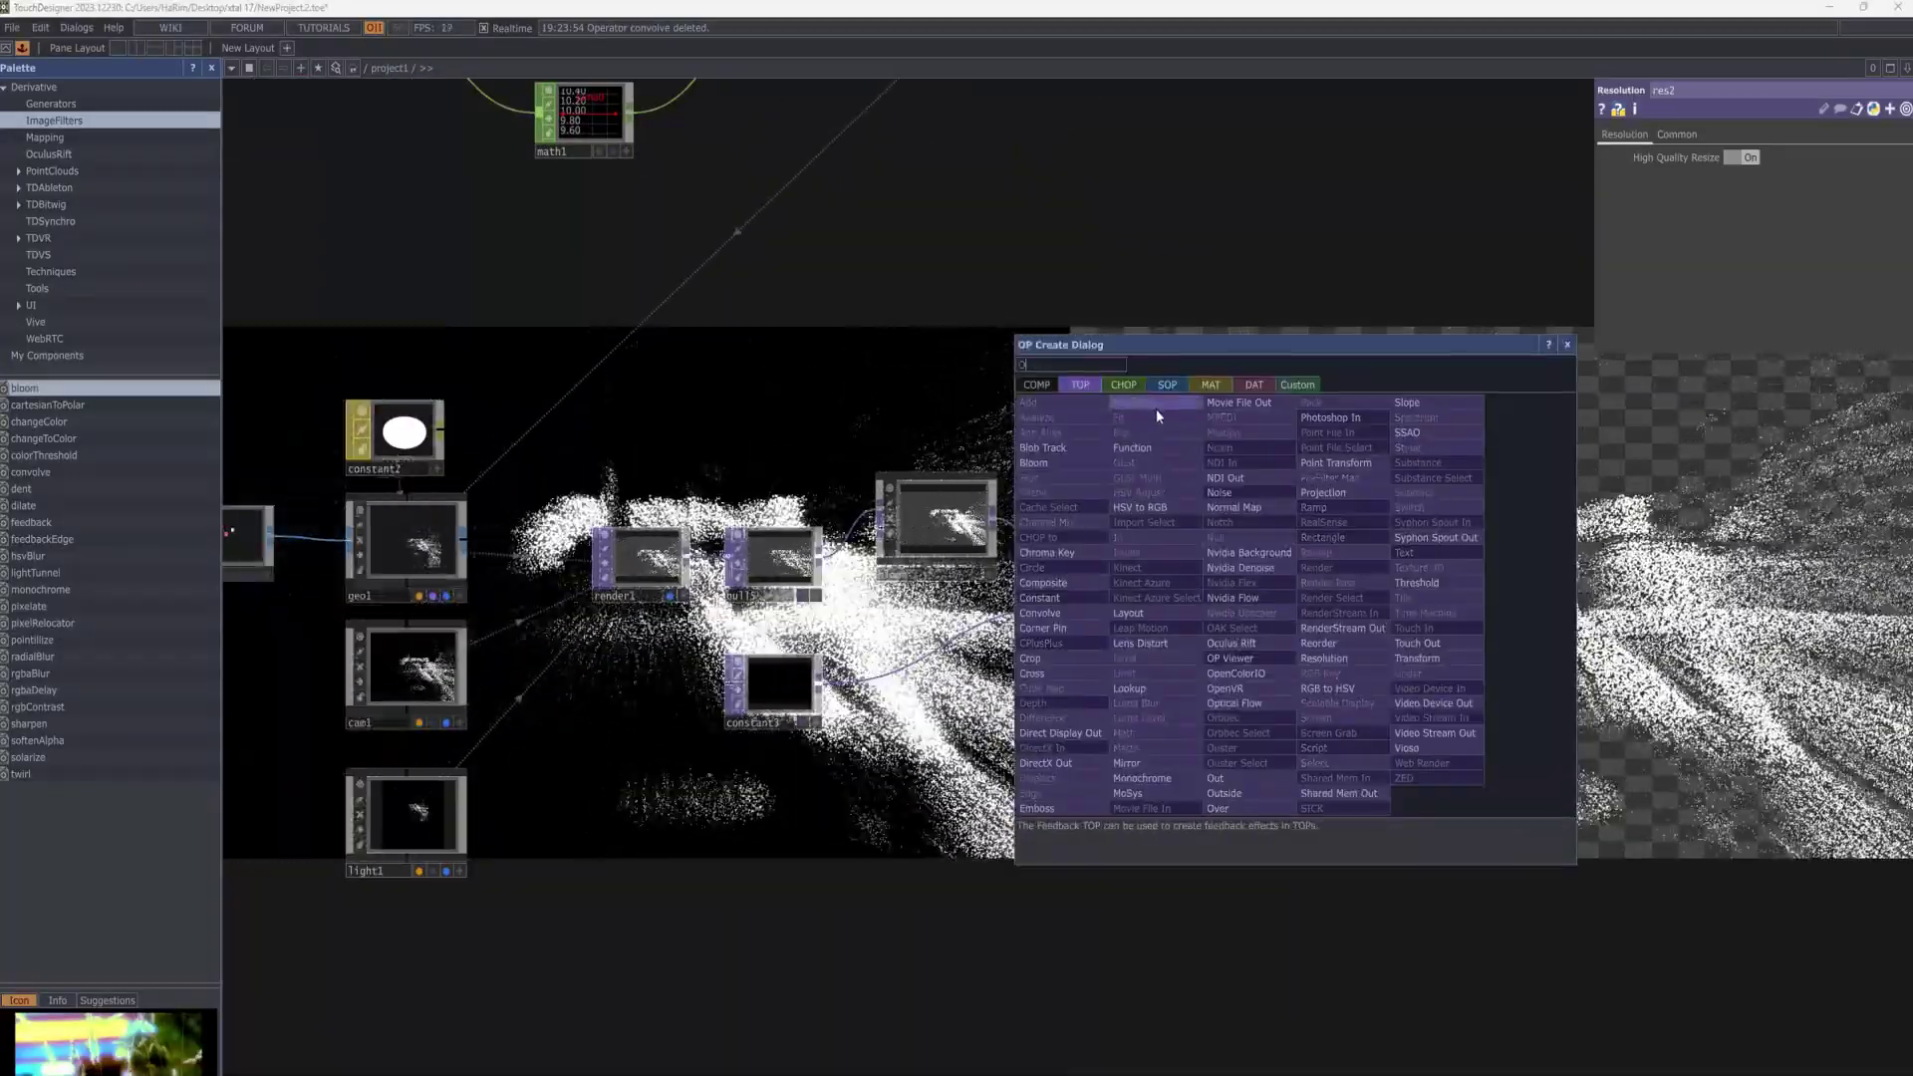
click(1238, 773)
click(1379, 600)
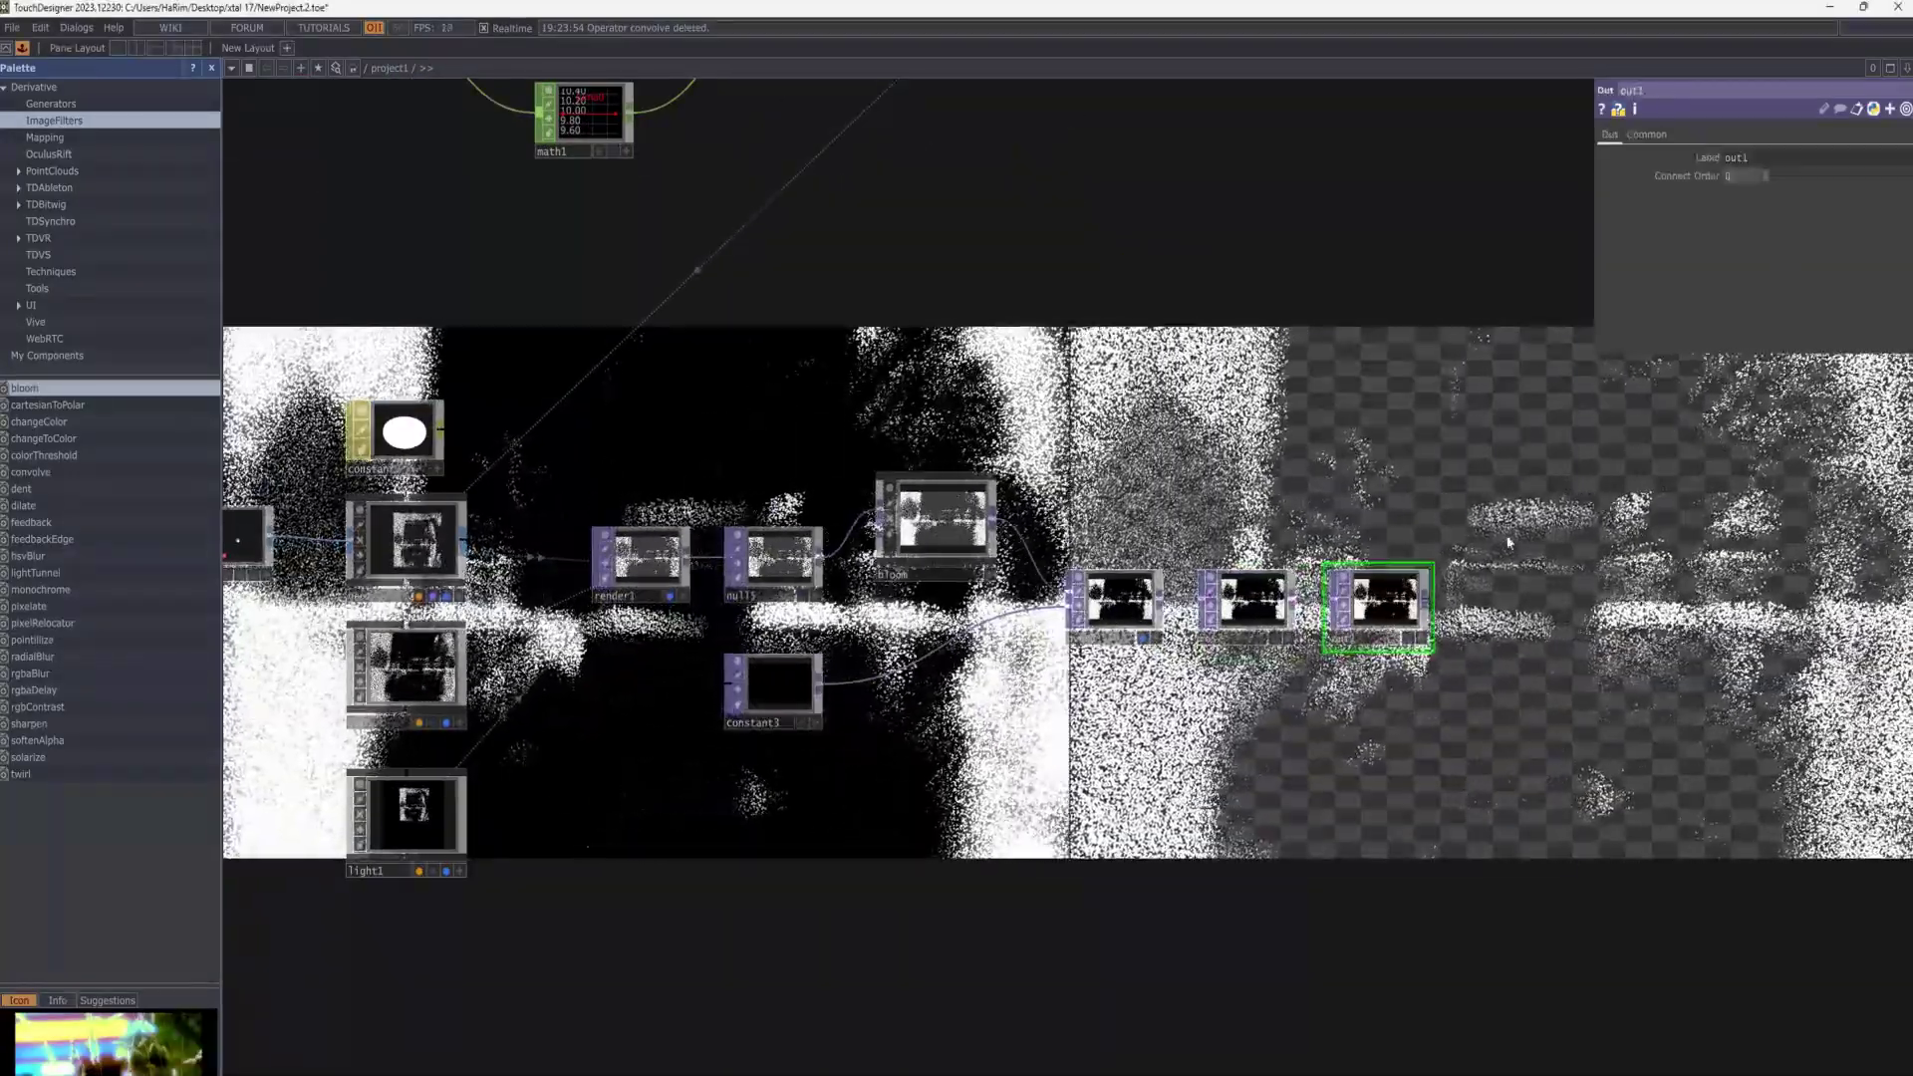
right_click(1426, 596)
click(1425, 518)
click(1530, 594)
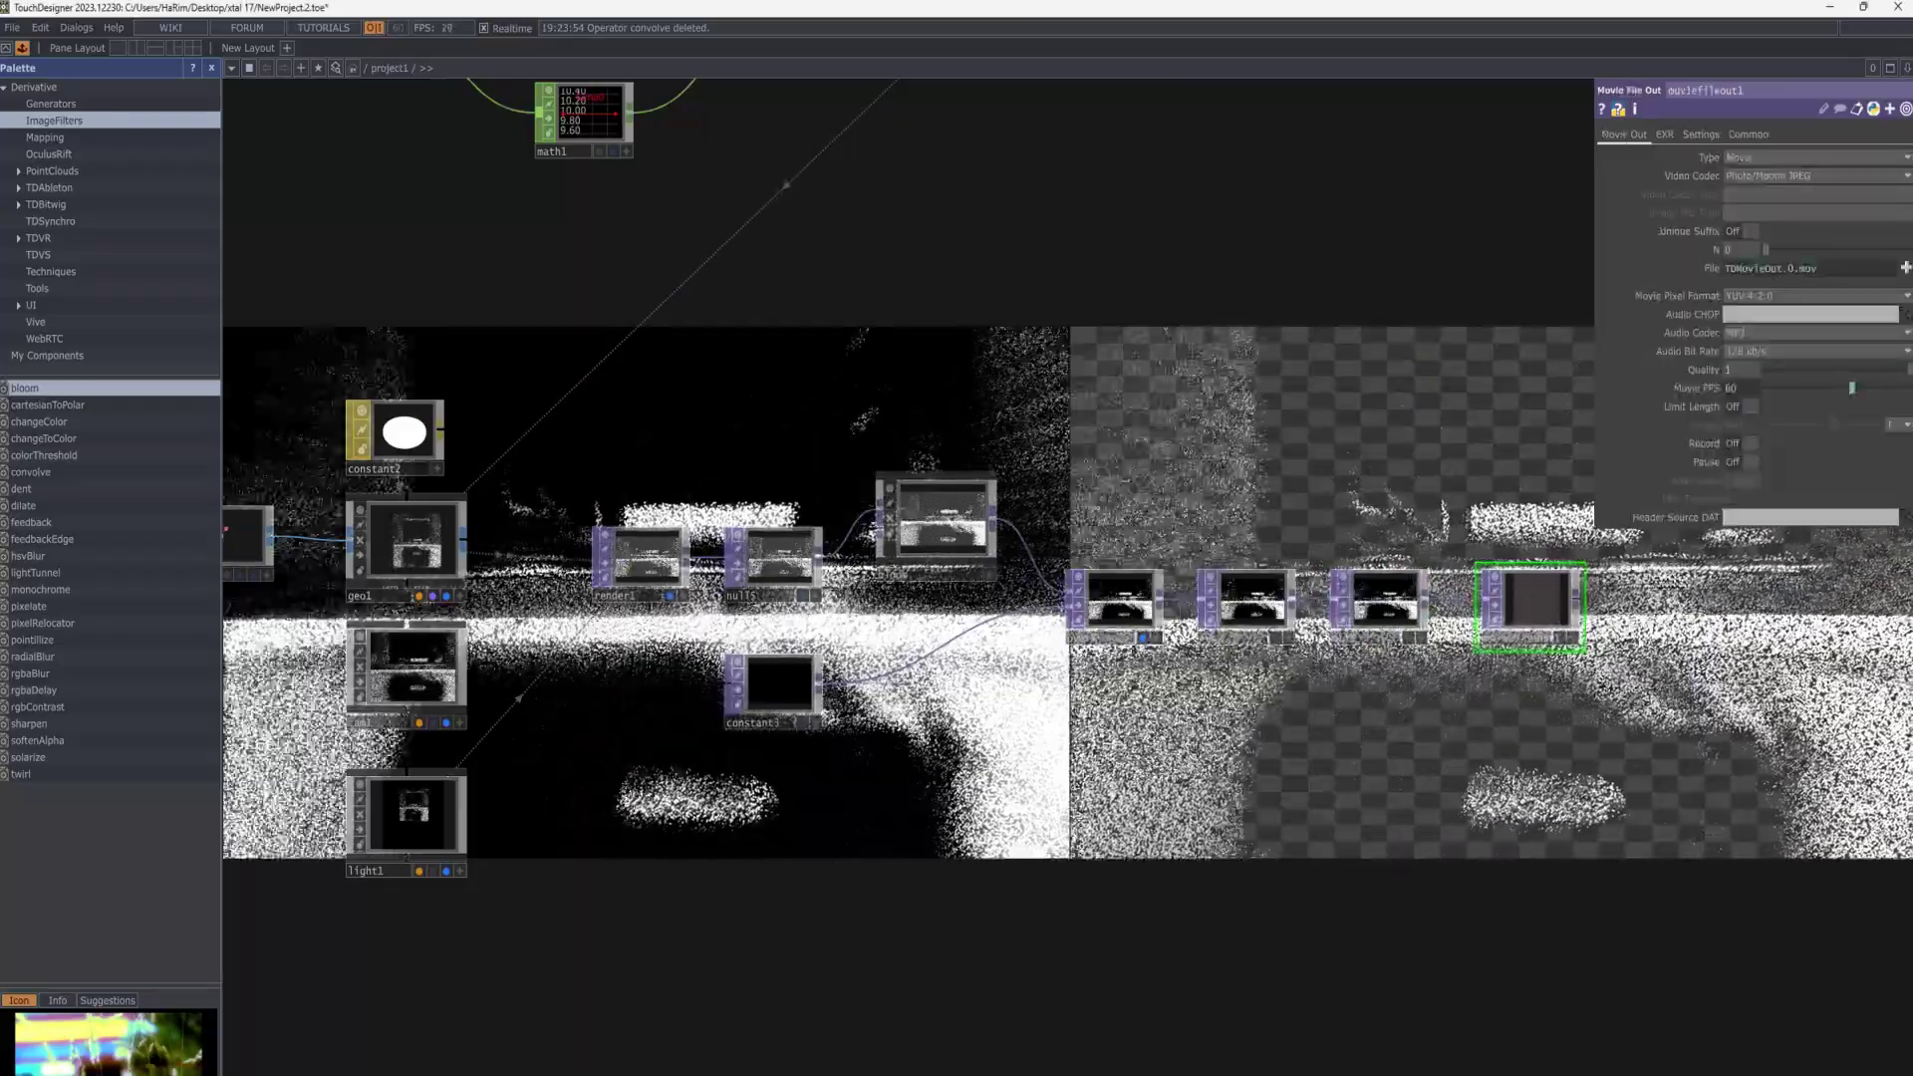
drag(1669, 713, 1549, 751)
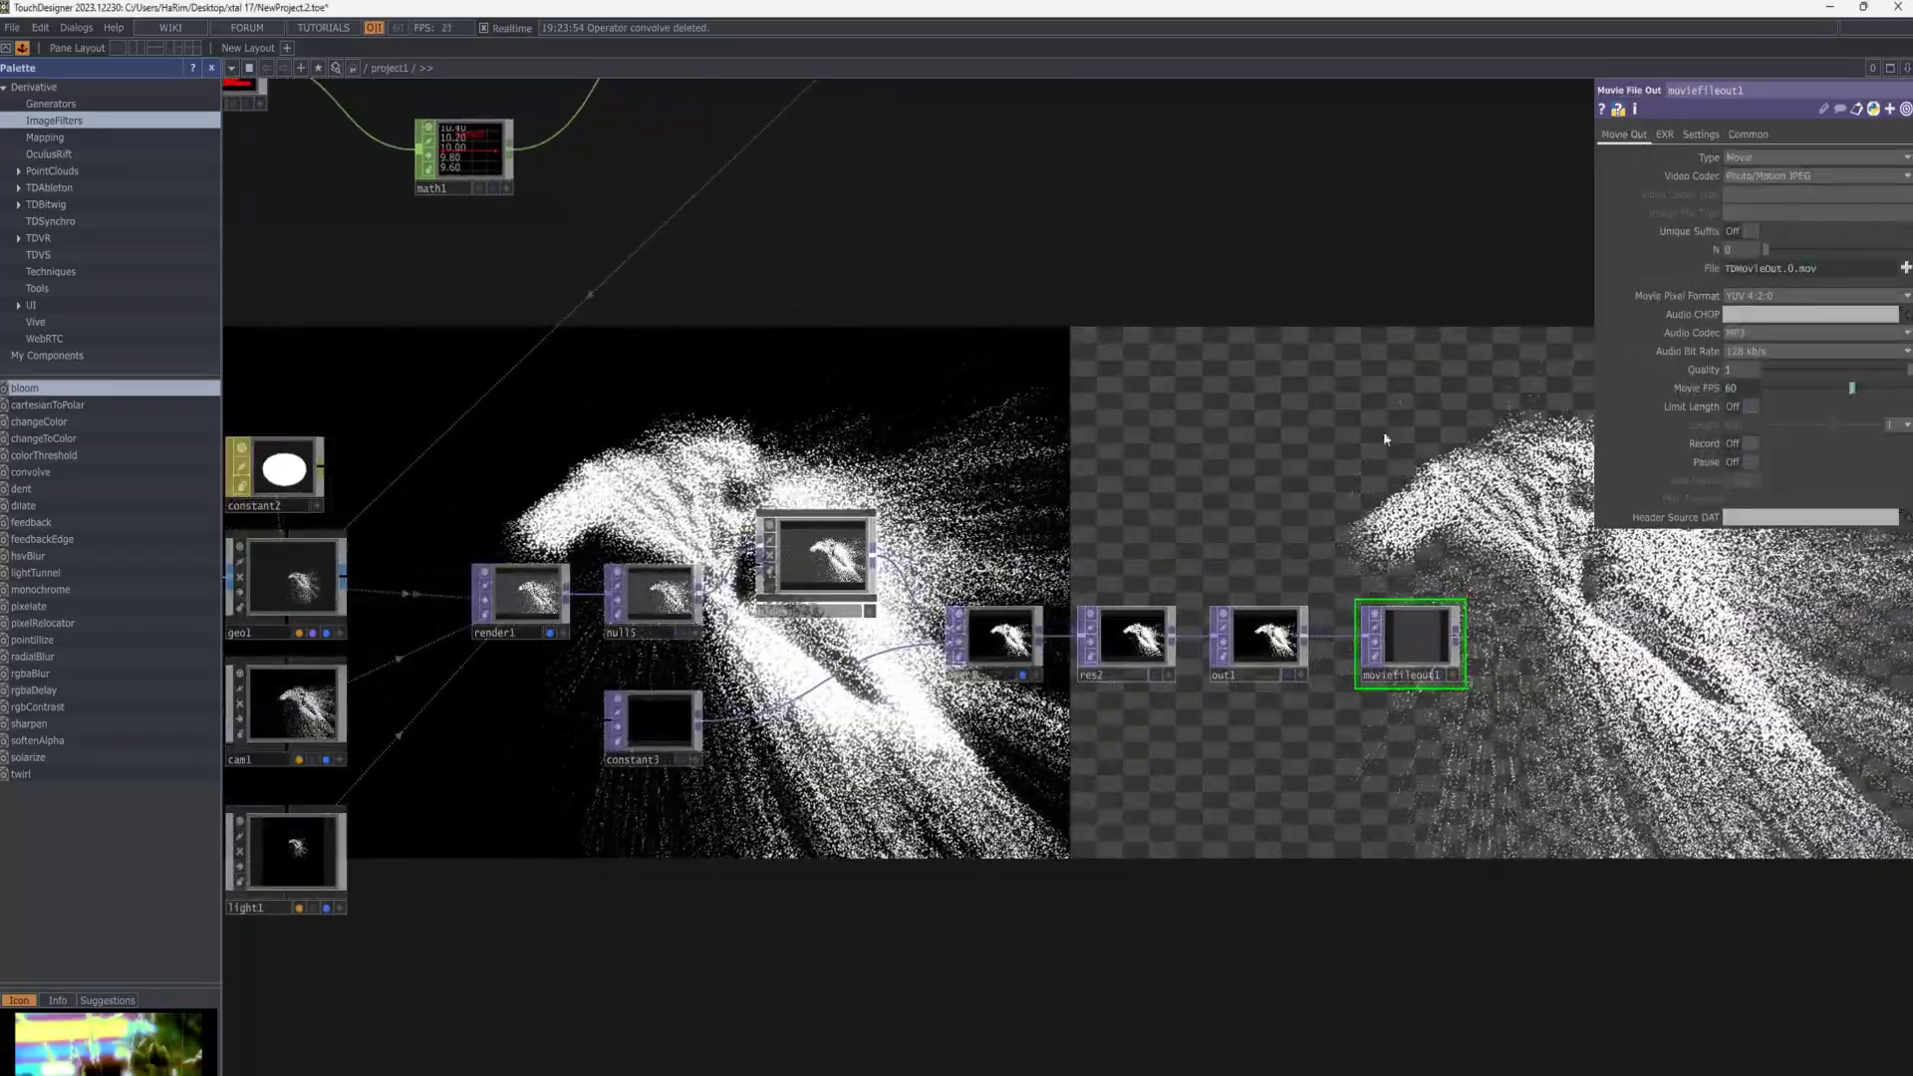
- Close the palette and save the project
scroll(1383, 430, down, 5)
drag(1270, 597, 1452, 726)
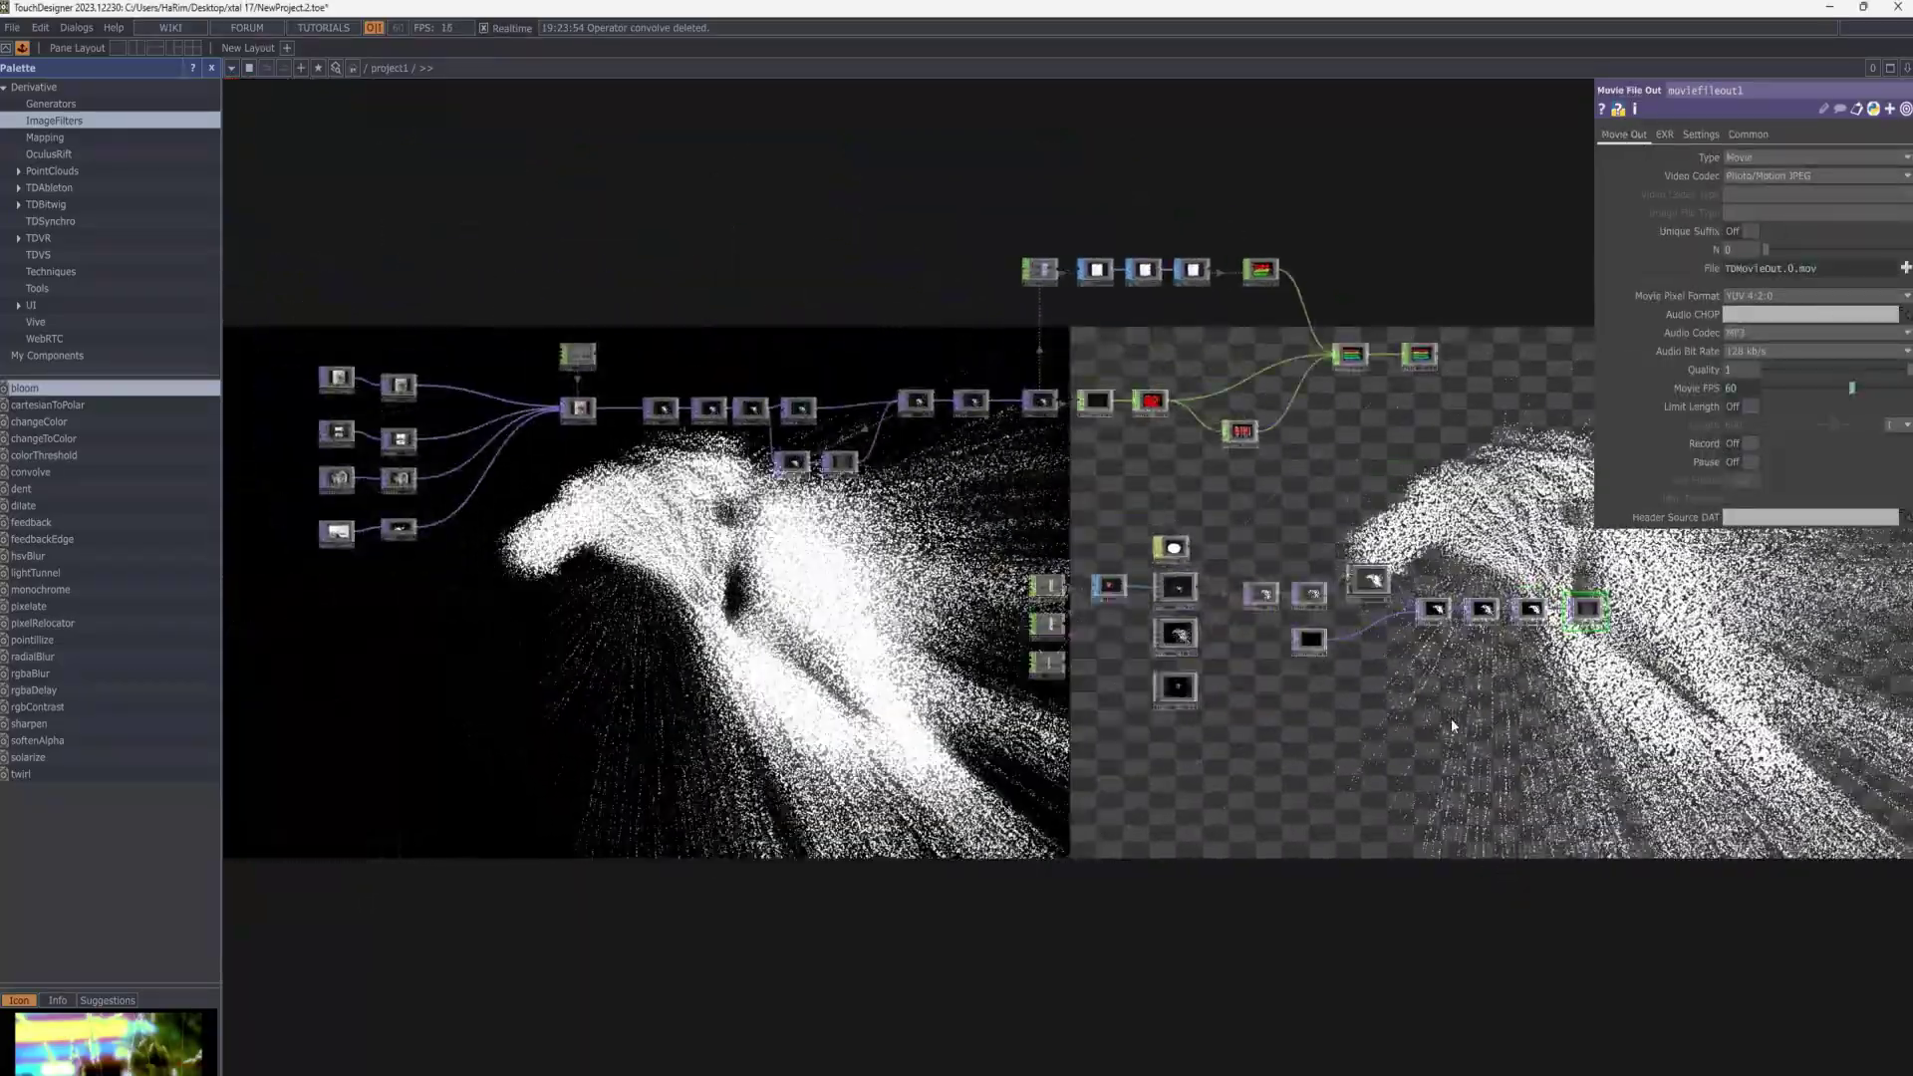
click(211, 68)
drag(894, 258, 1073, 354)
key(ctrl+s)
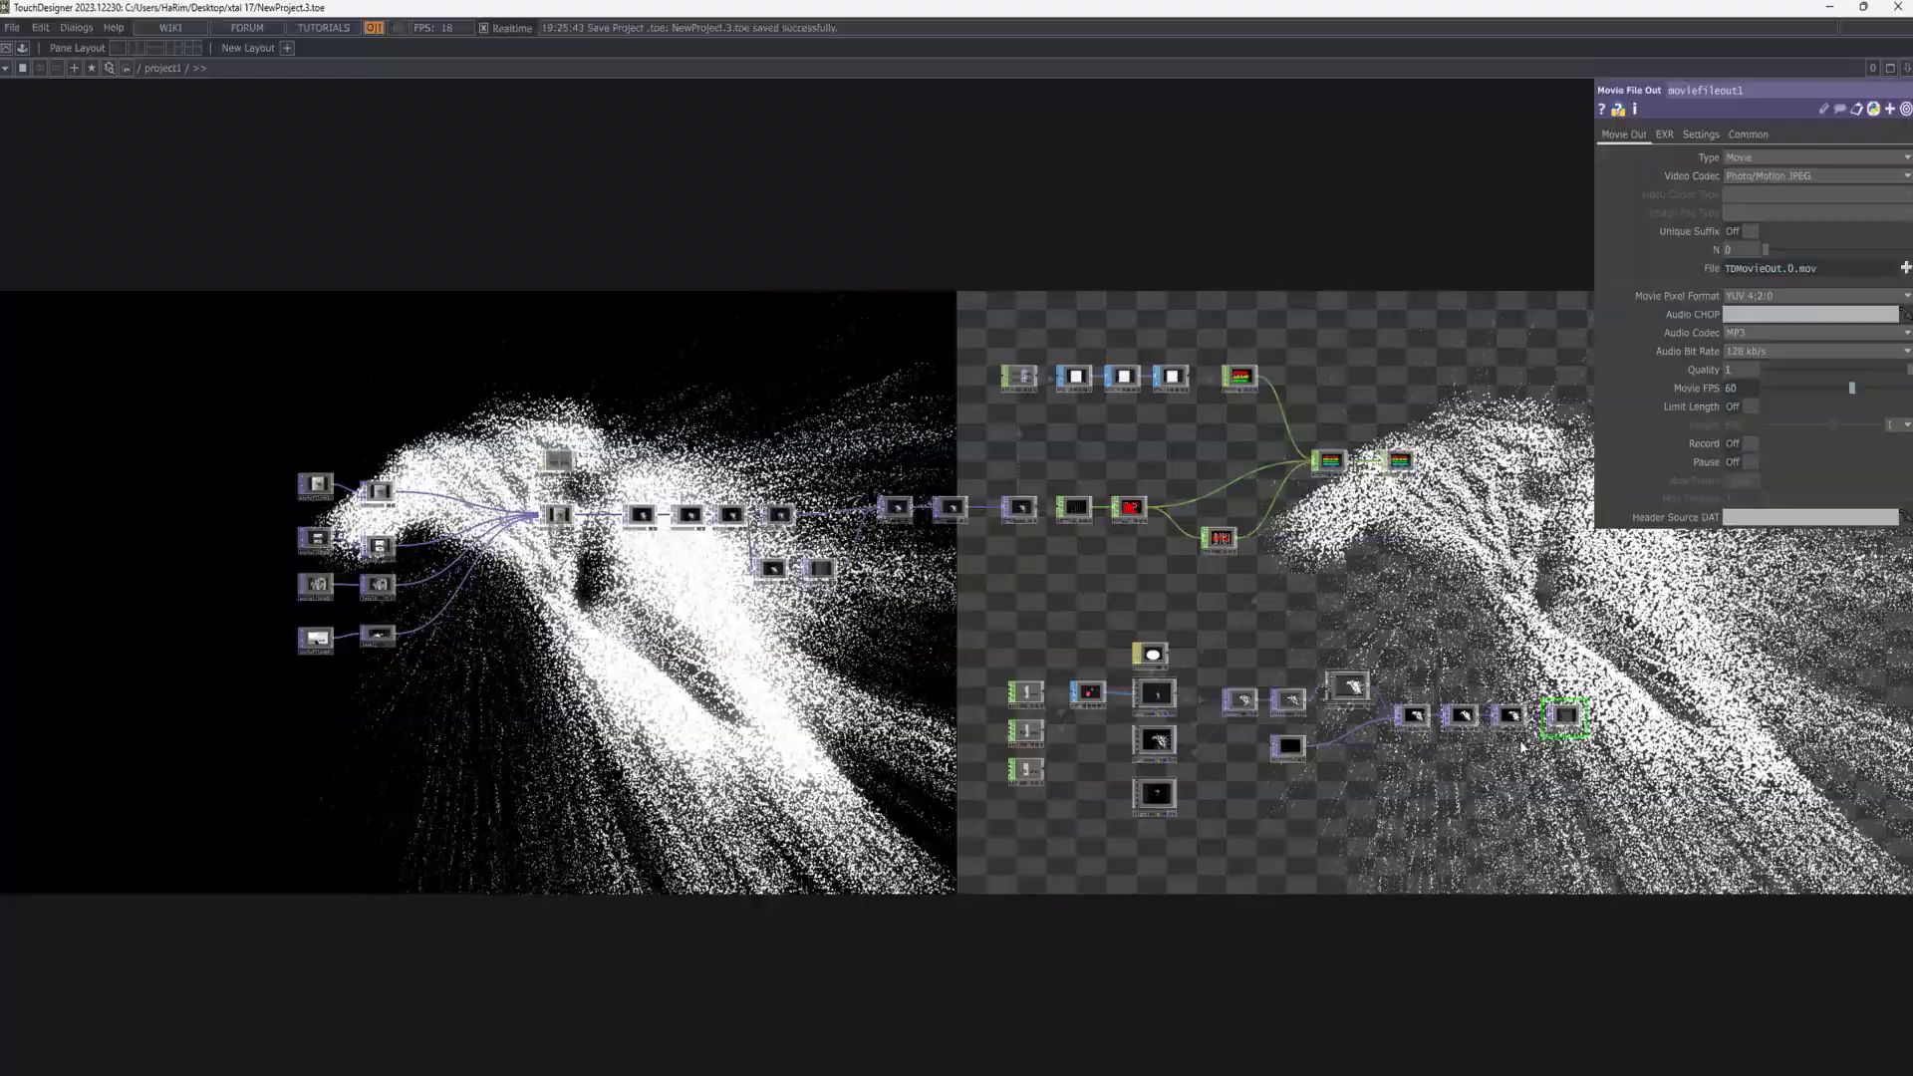
- Display over1 and out1 in the network backdrop in place of render1, and hide the parameter window
scroll(1521, 745, up, 3)
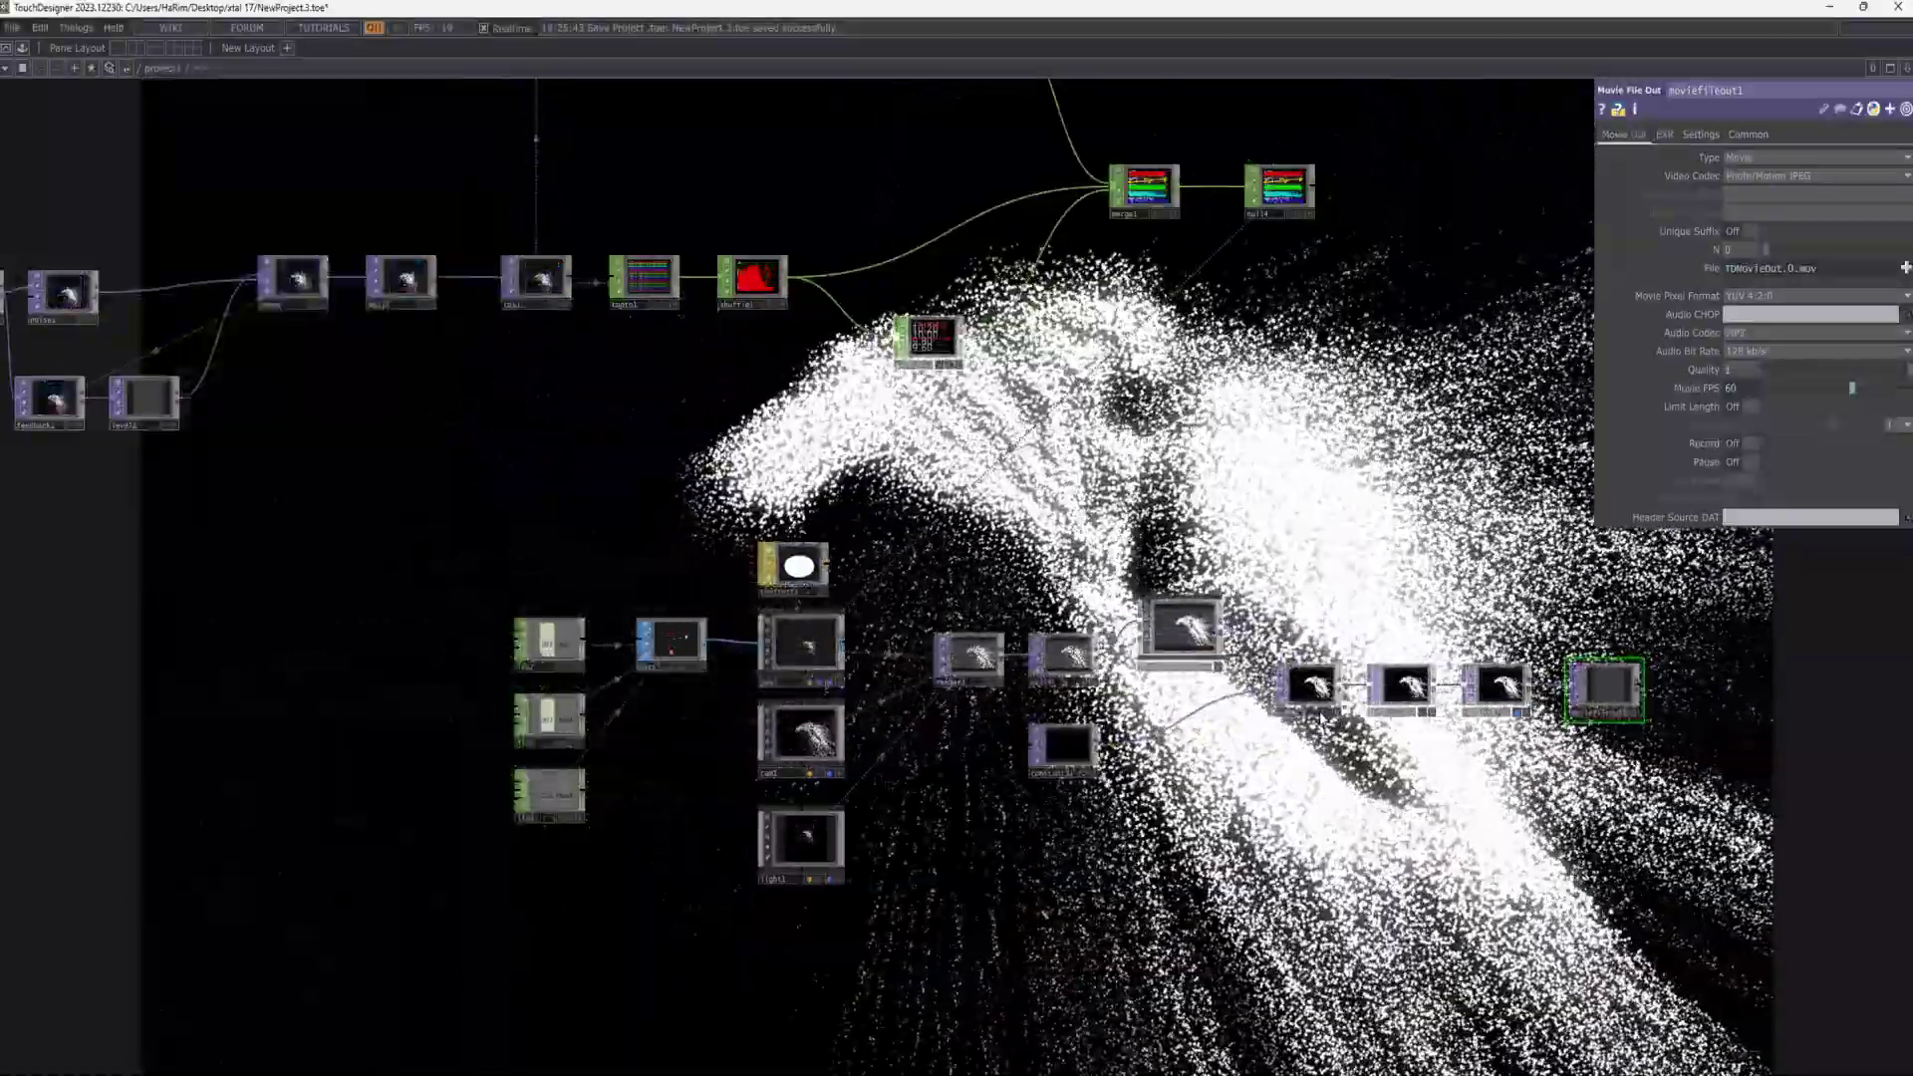
click(1324, 713)
right_click(1262, 294)
click(1269, 470)
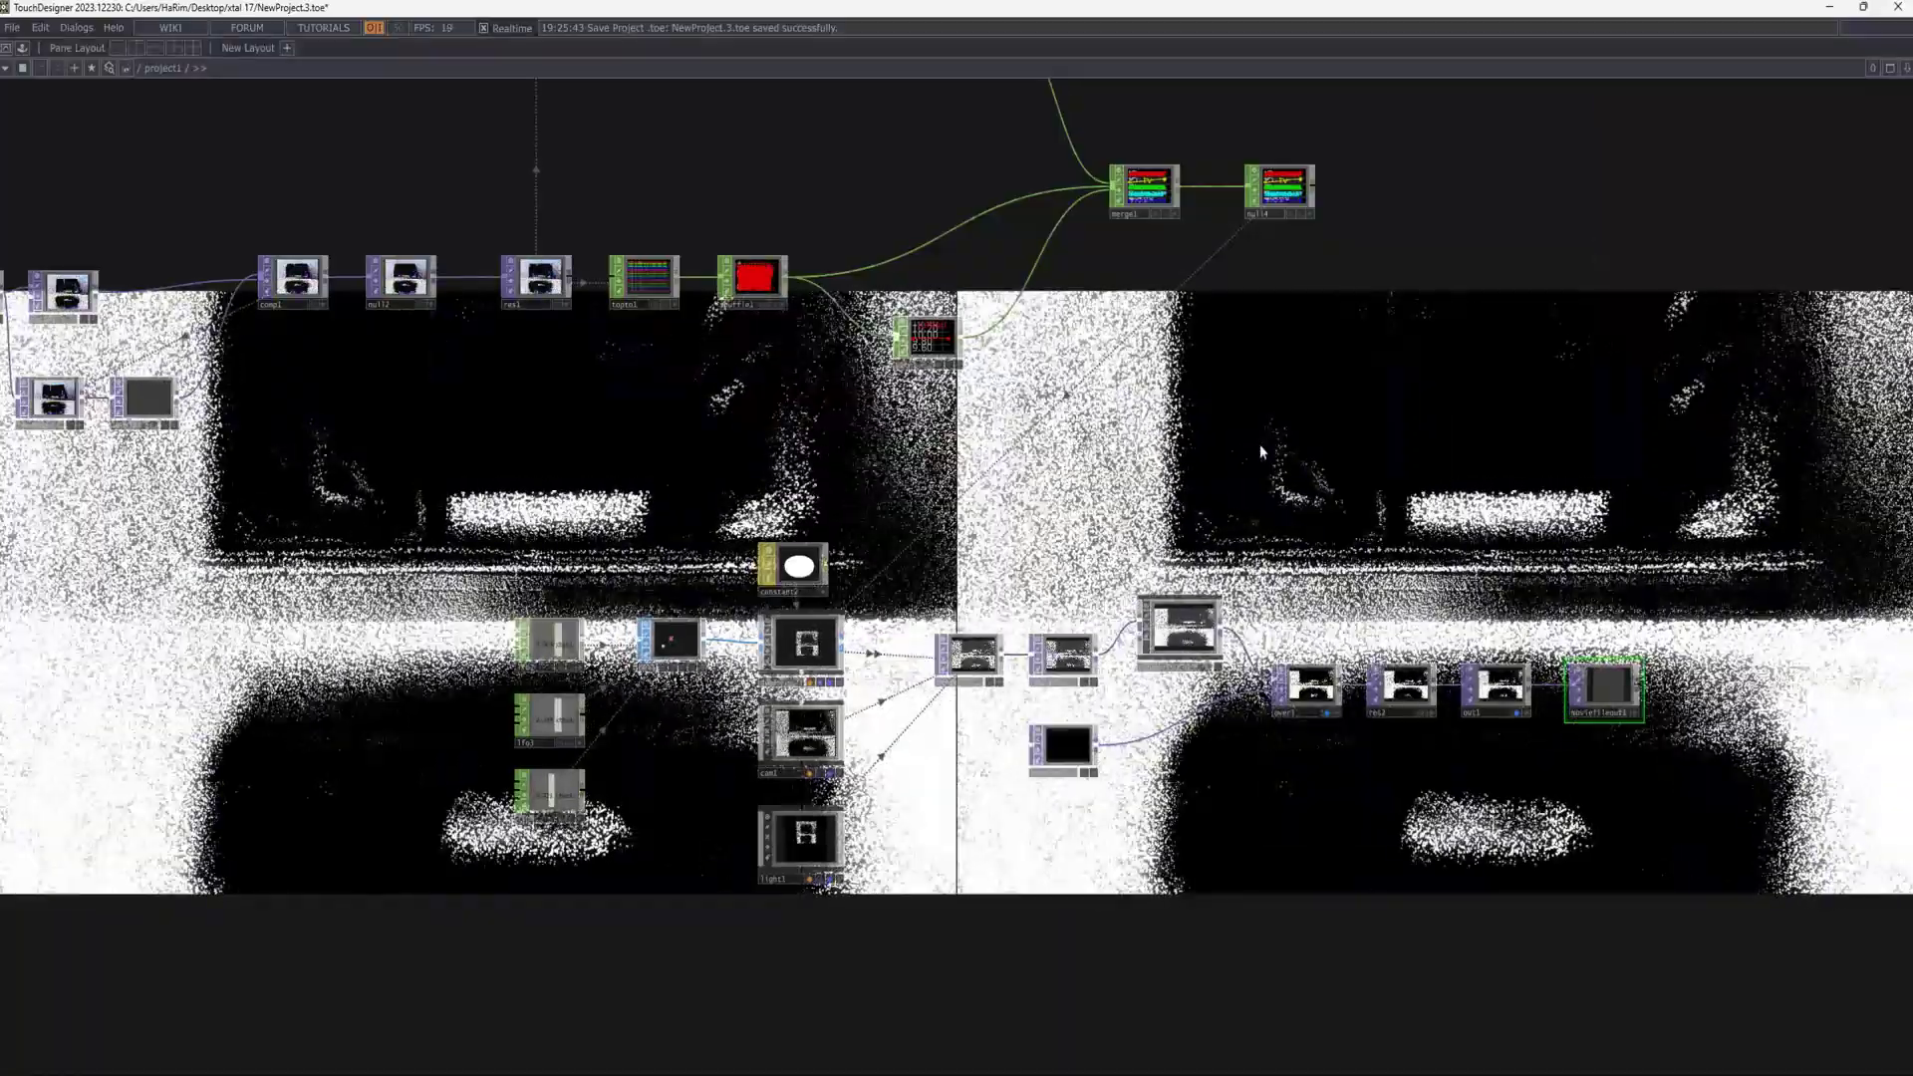
scroll(1260, 444, down, 10)
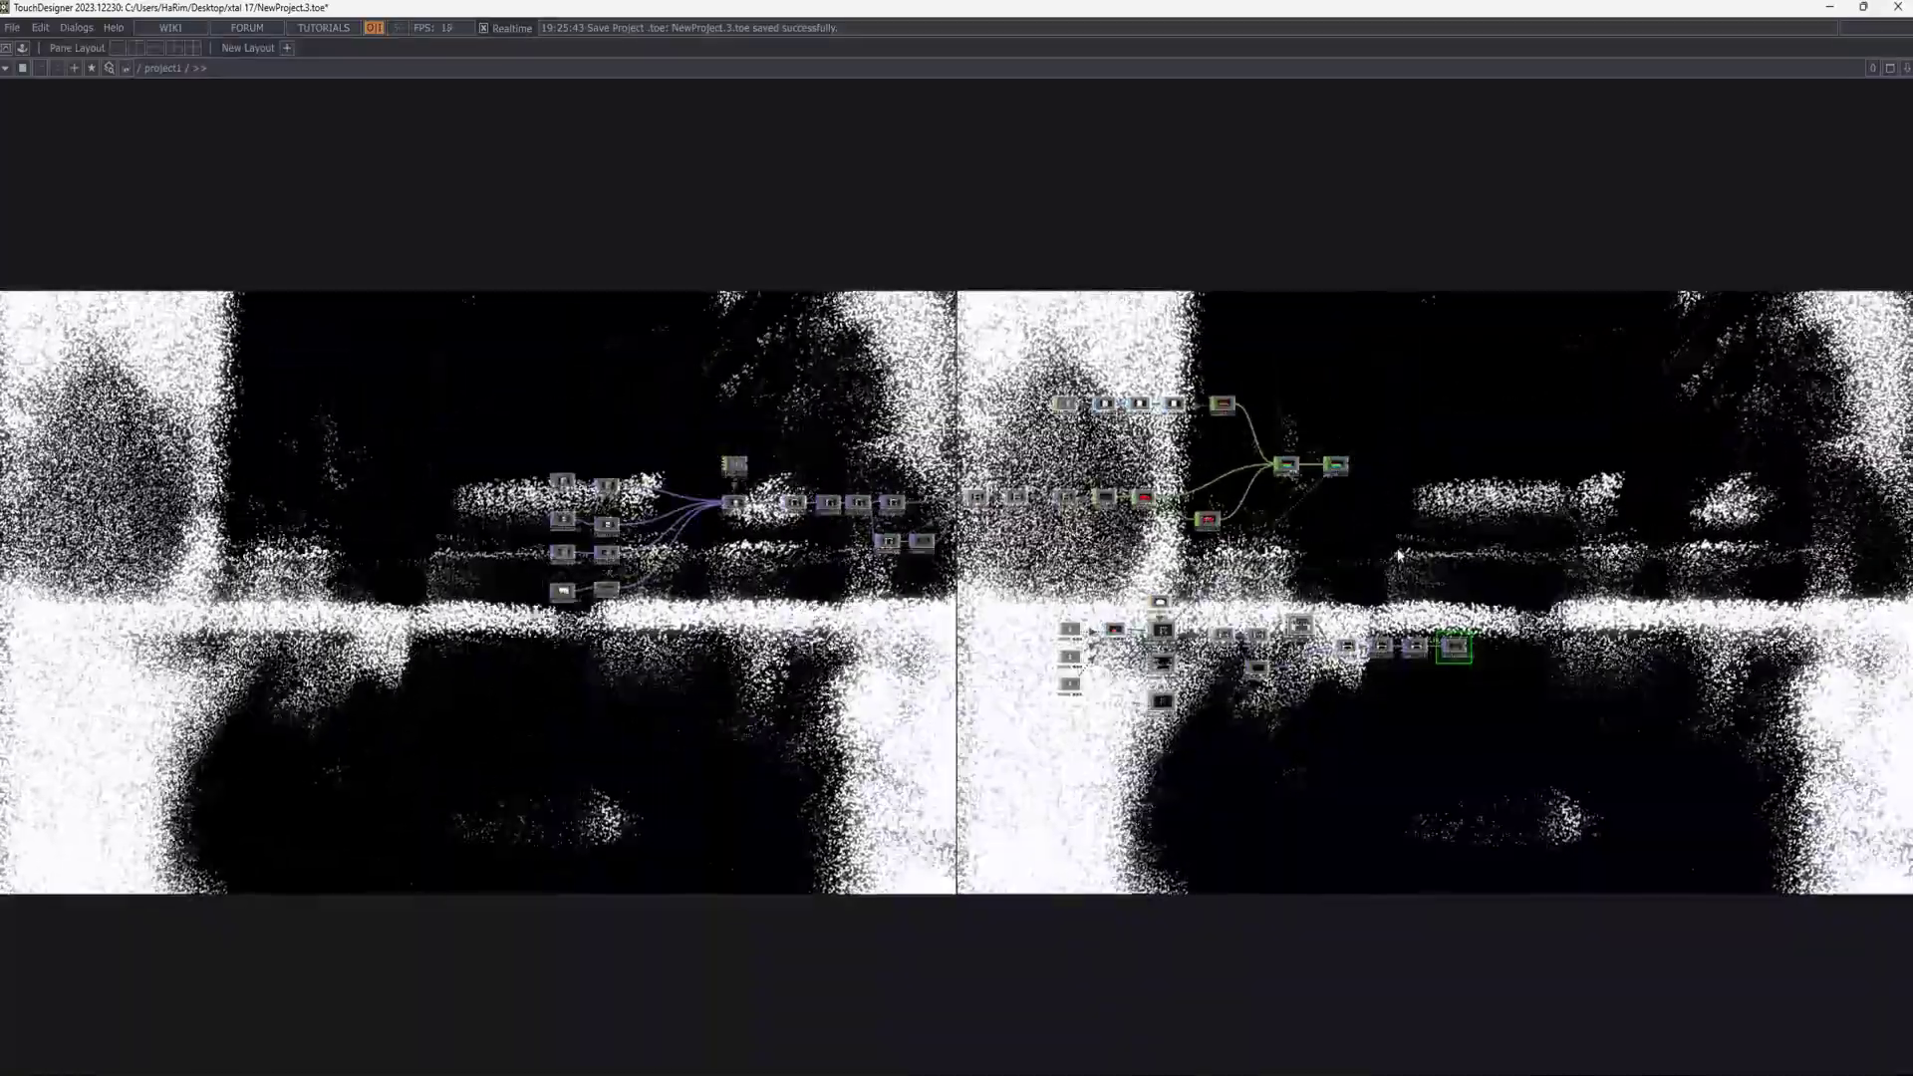
drag(1398, 555, 1320, 618)
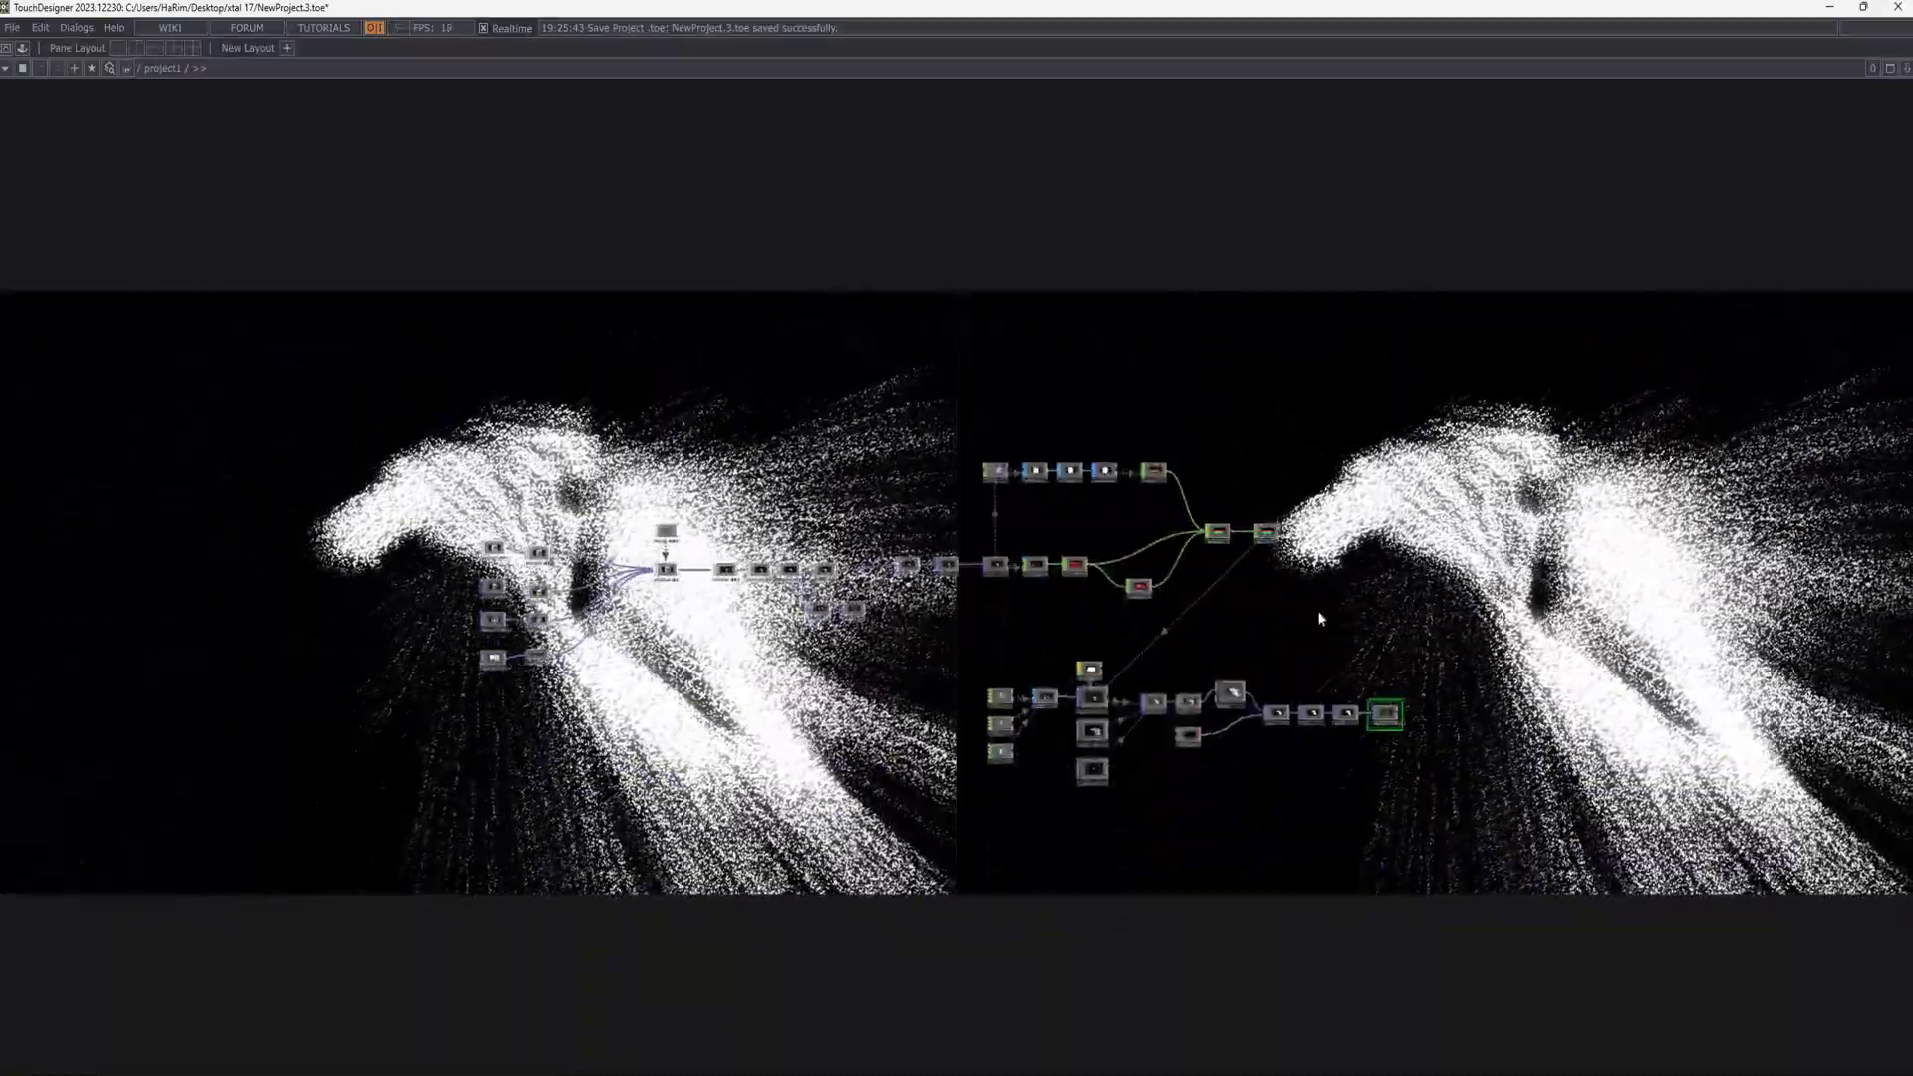
scroll(1320, 619, up, 3)
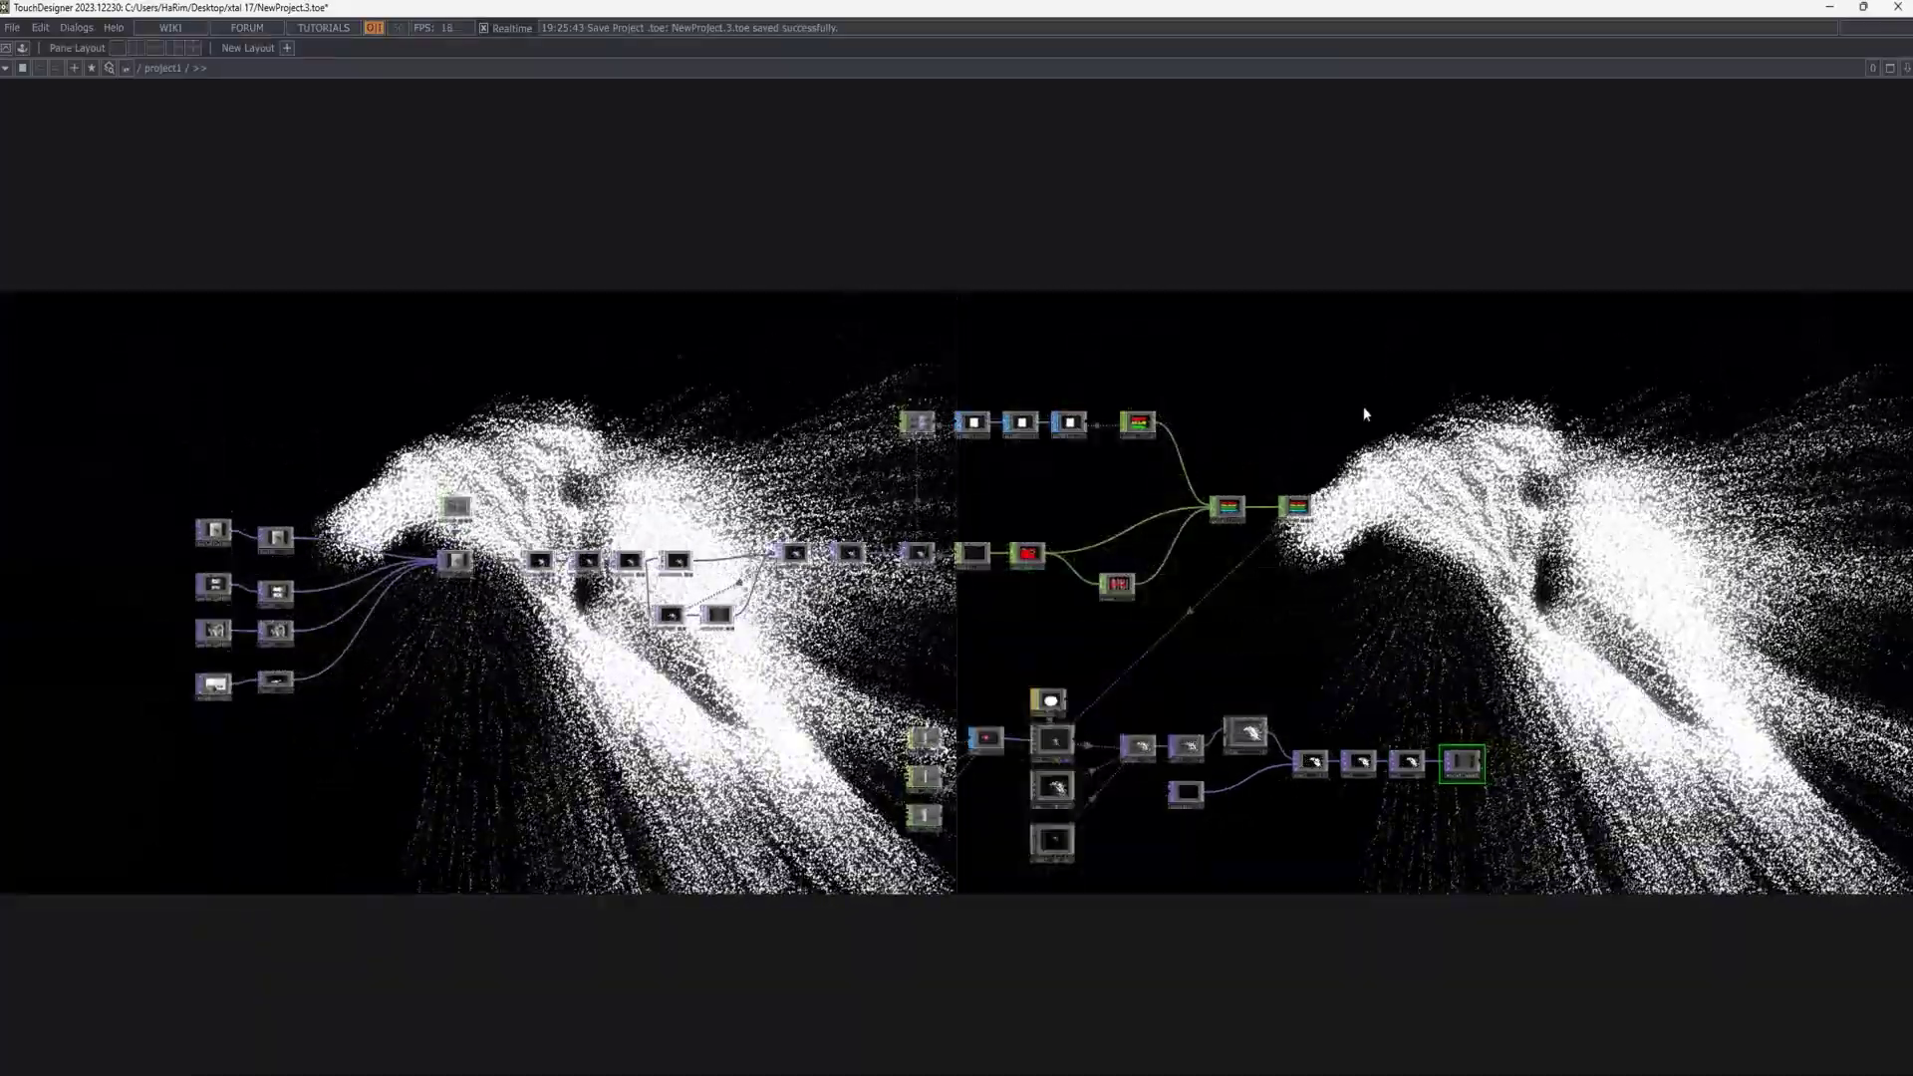